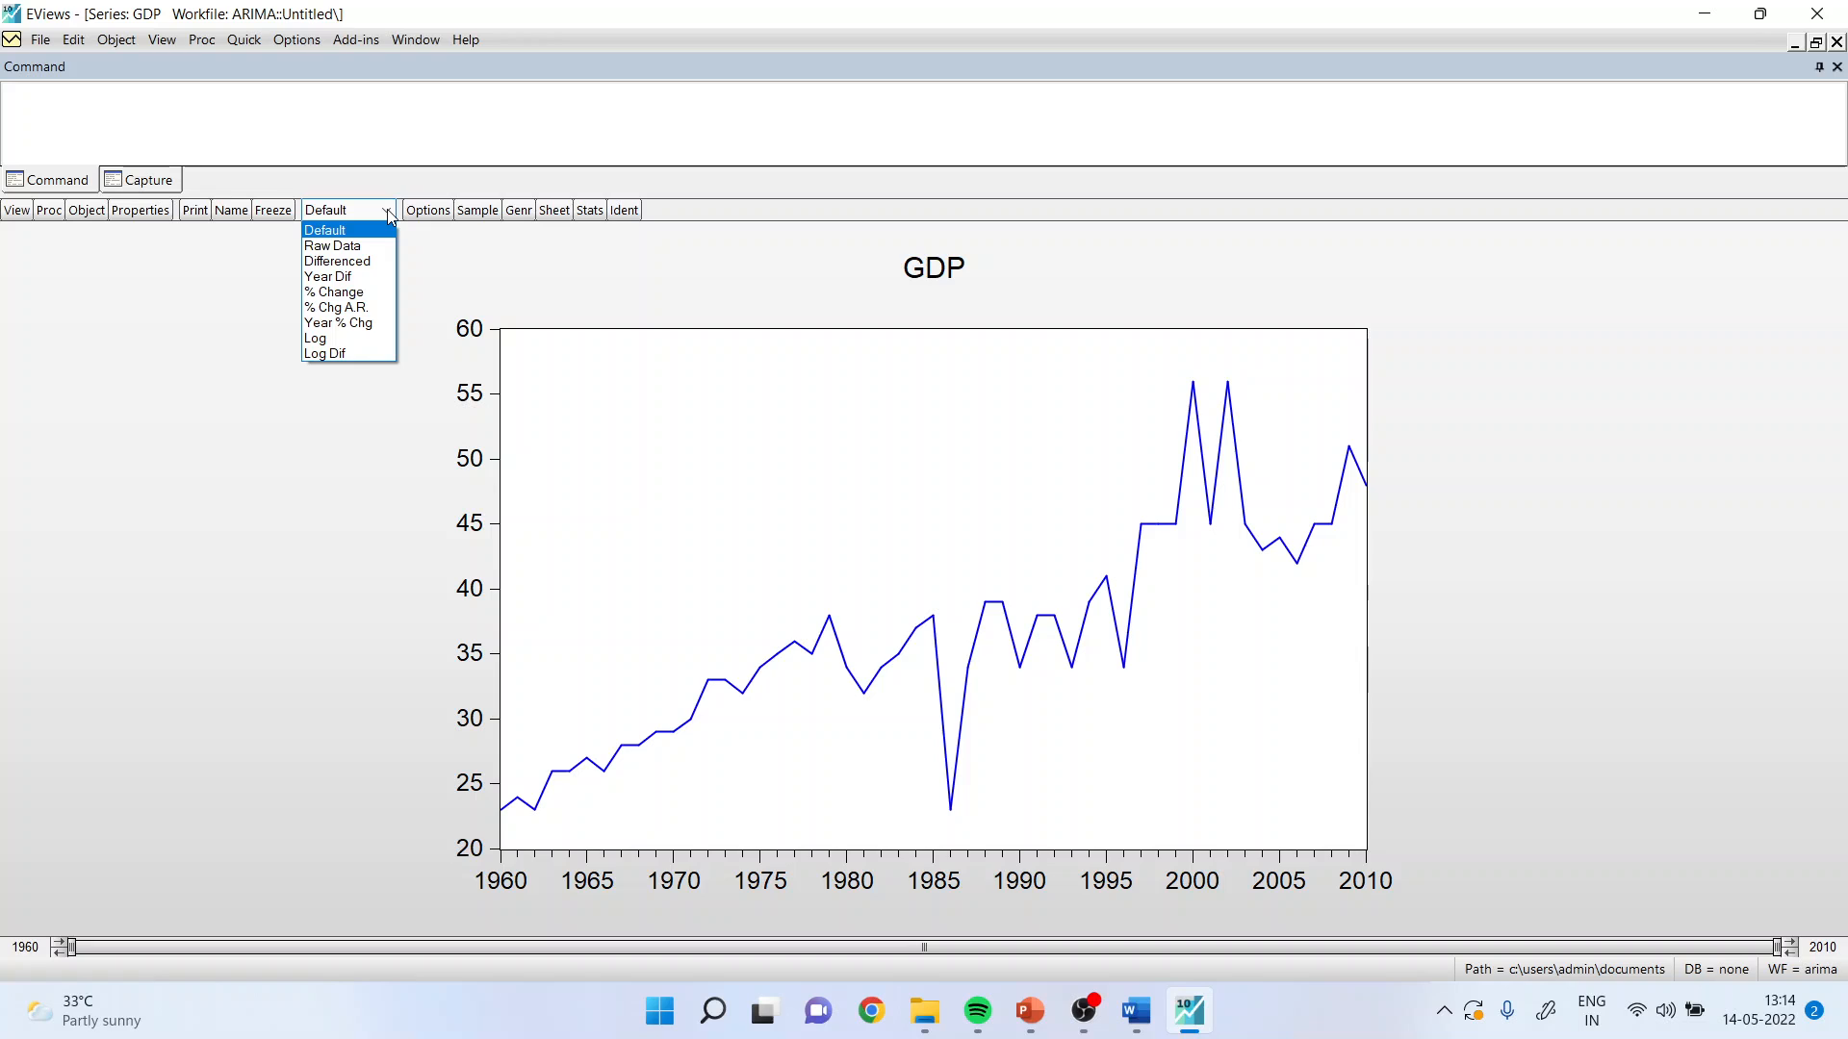
View the GDP graph as Differenced, Log and Log Dif values in turn, and close the series.
click(374, 261)
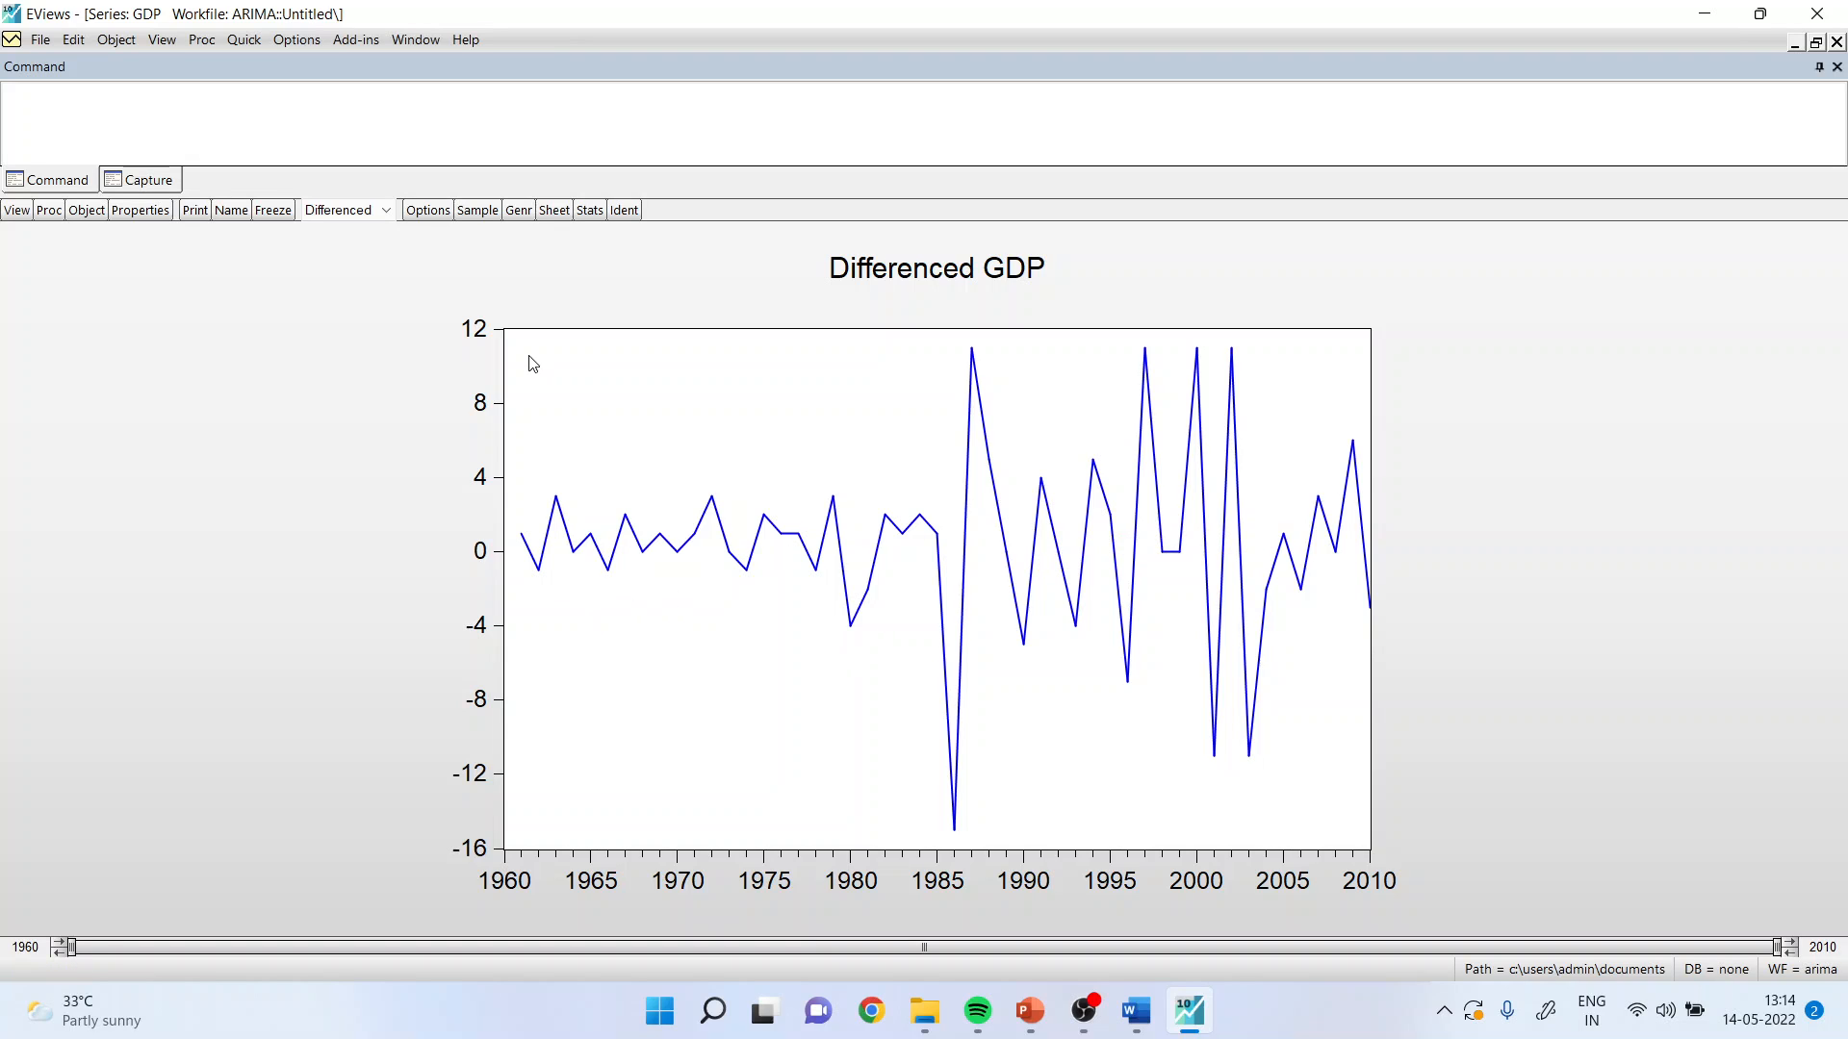
click(387, 211)
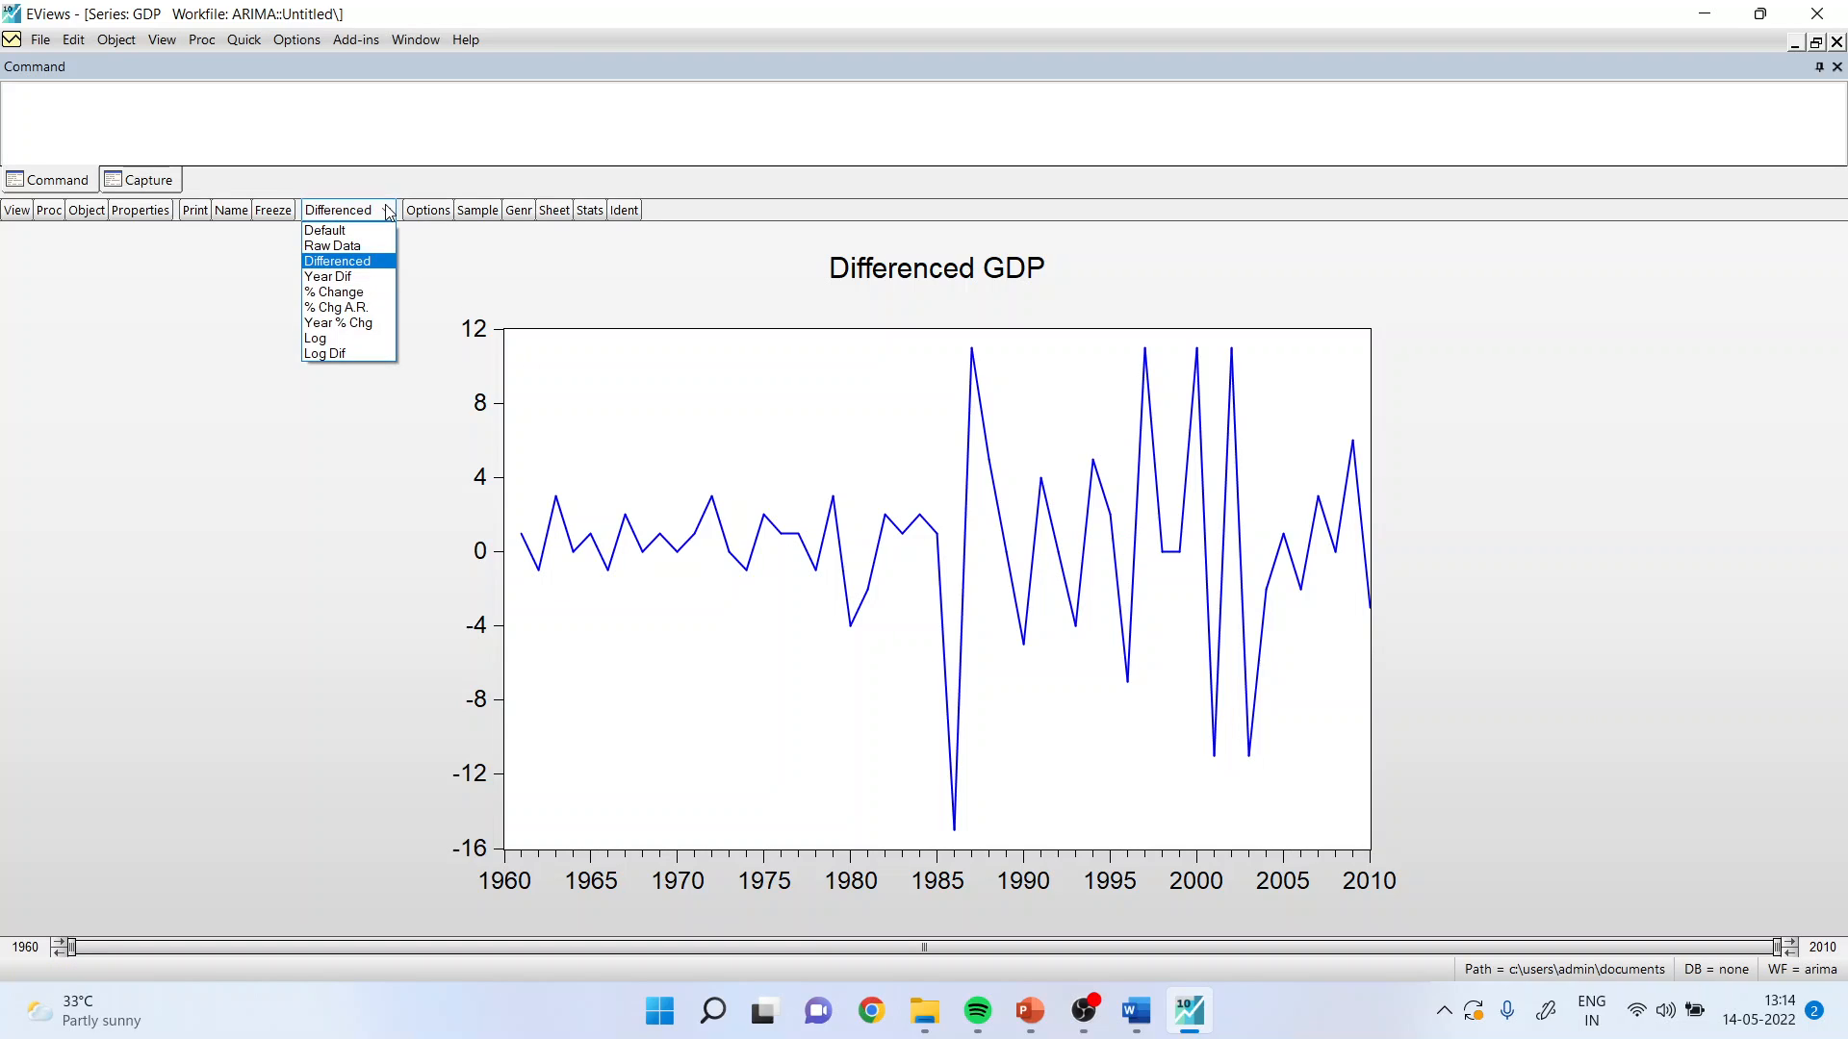
click(372, 338)
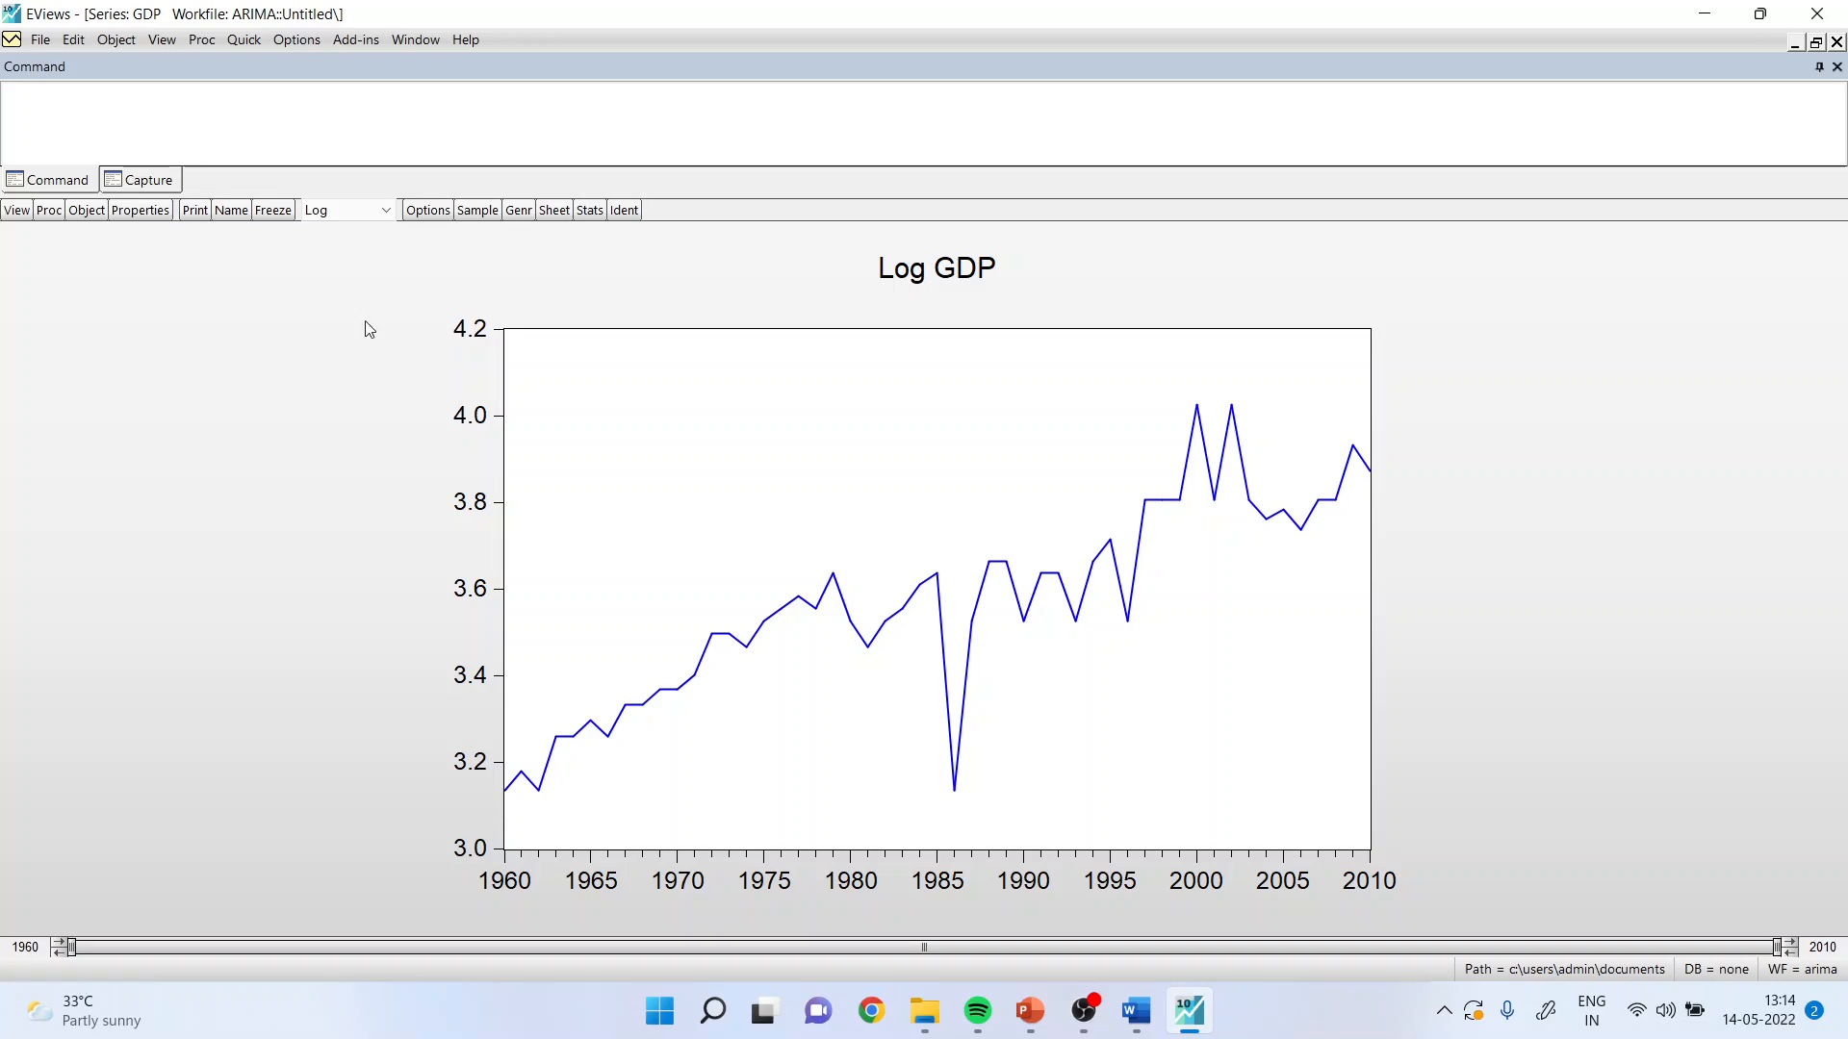
click(368, 211)
click(379, 354)
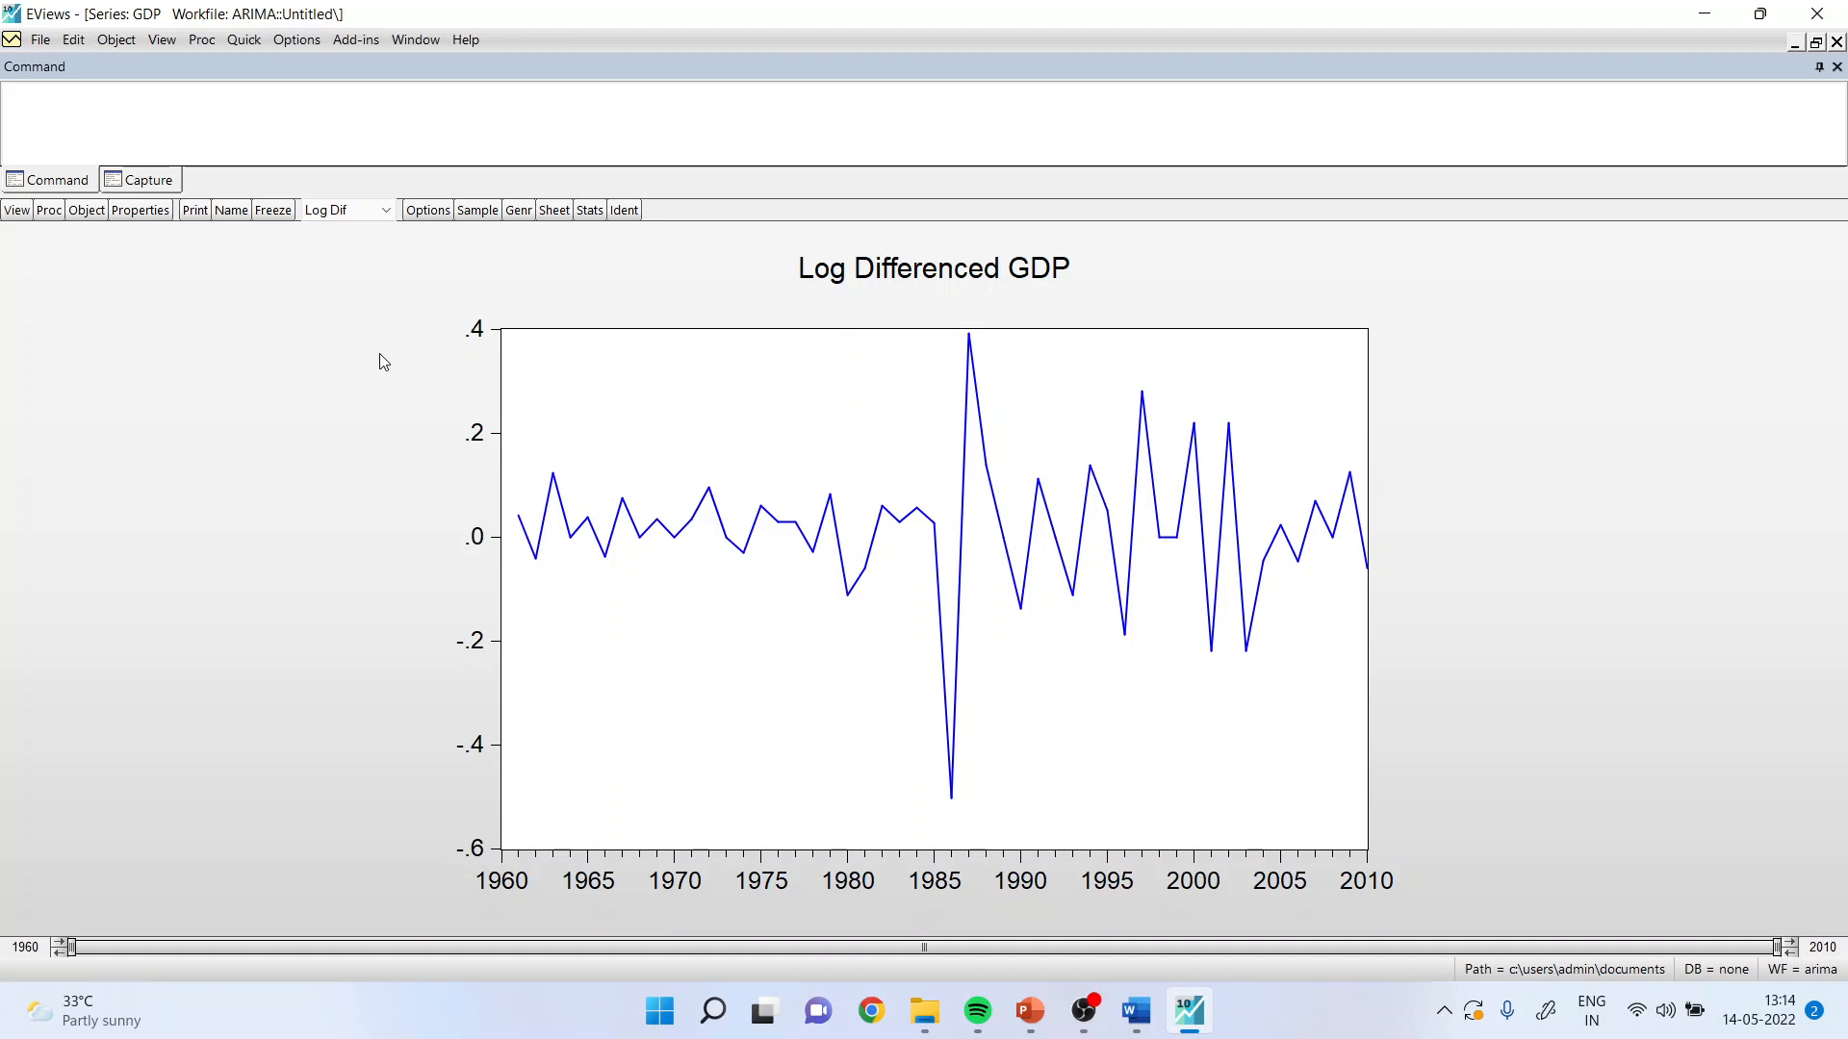
click(1836, 41)
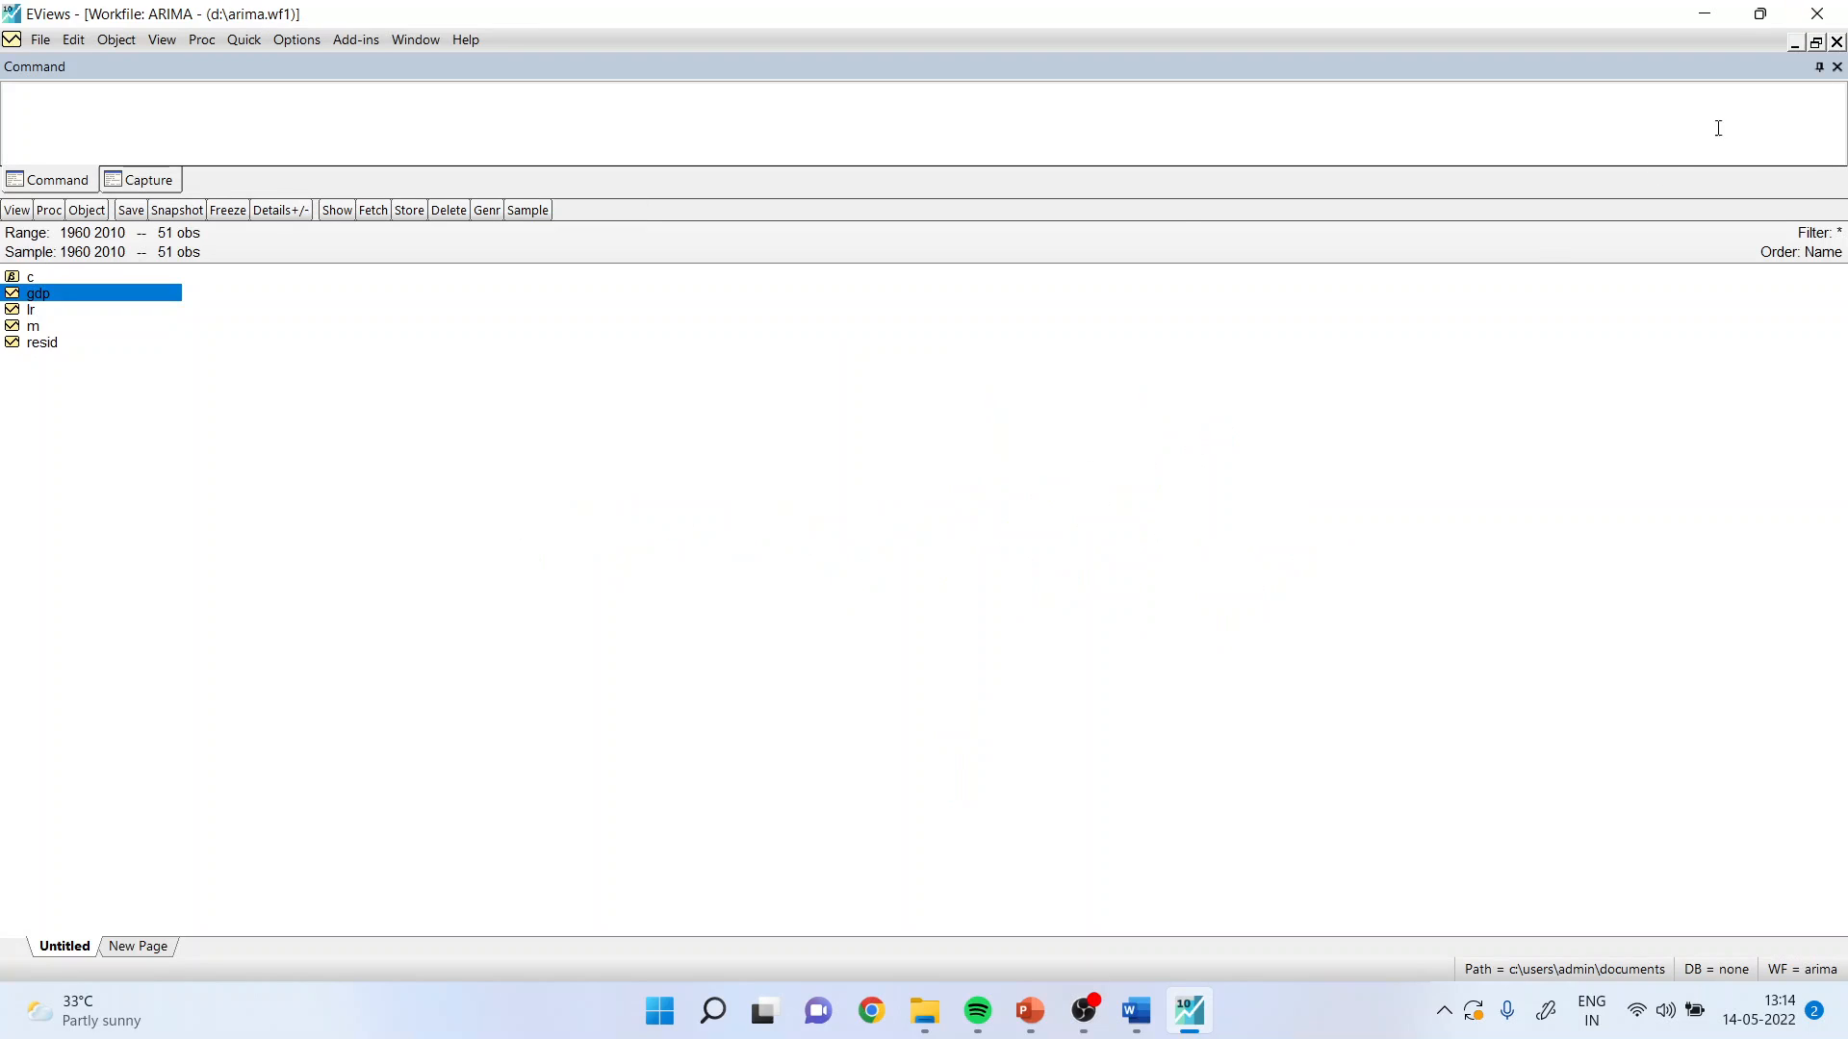
Reopen the gdp series and produce its correlogram at level with 24 lags.
double_click(67, 293)
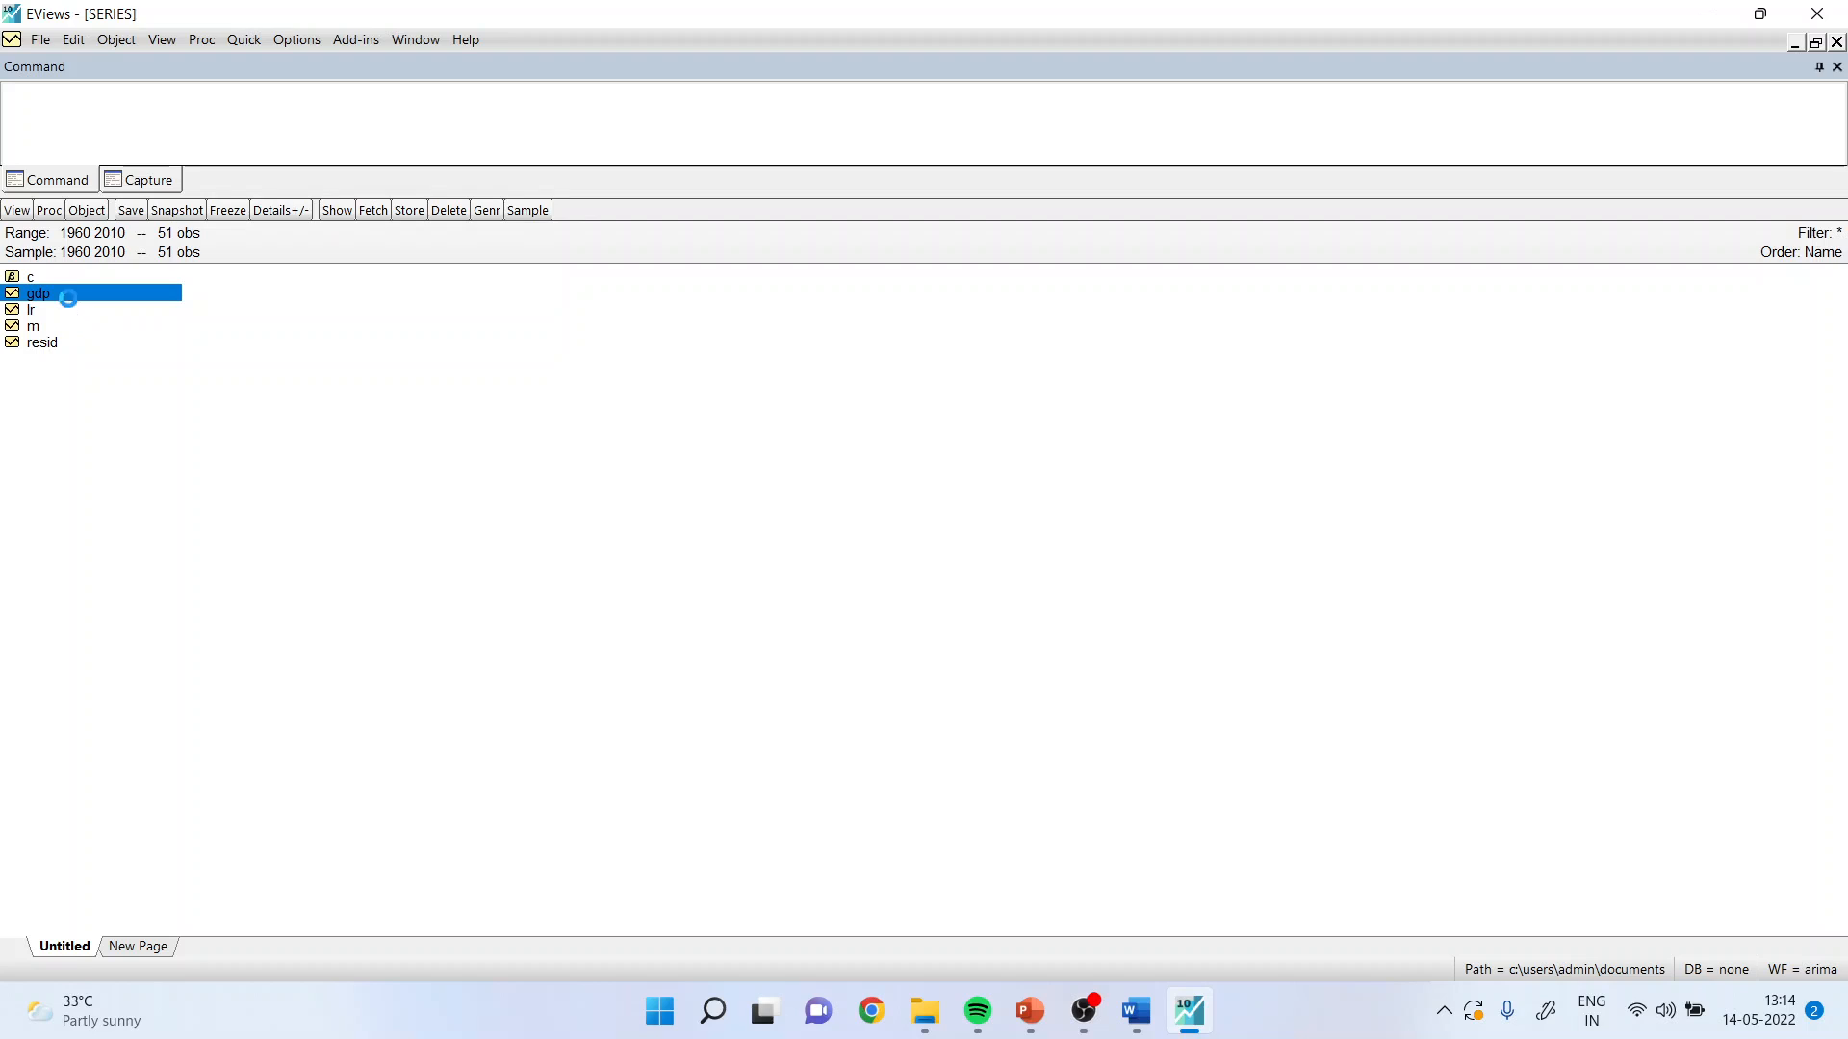
click(17, 209)
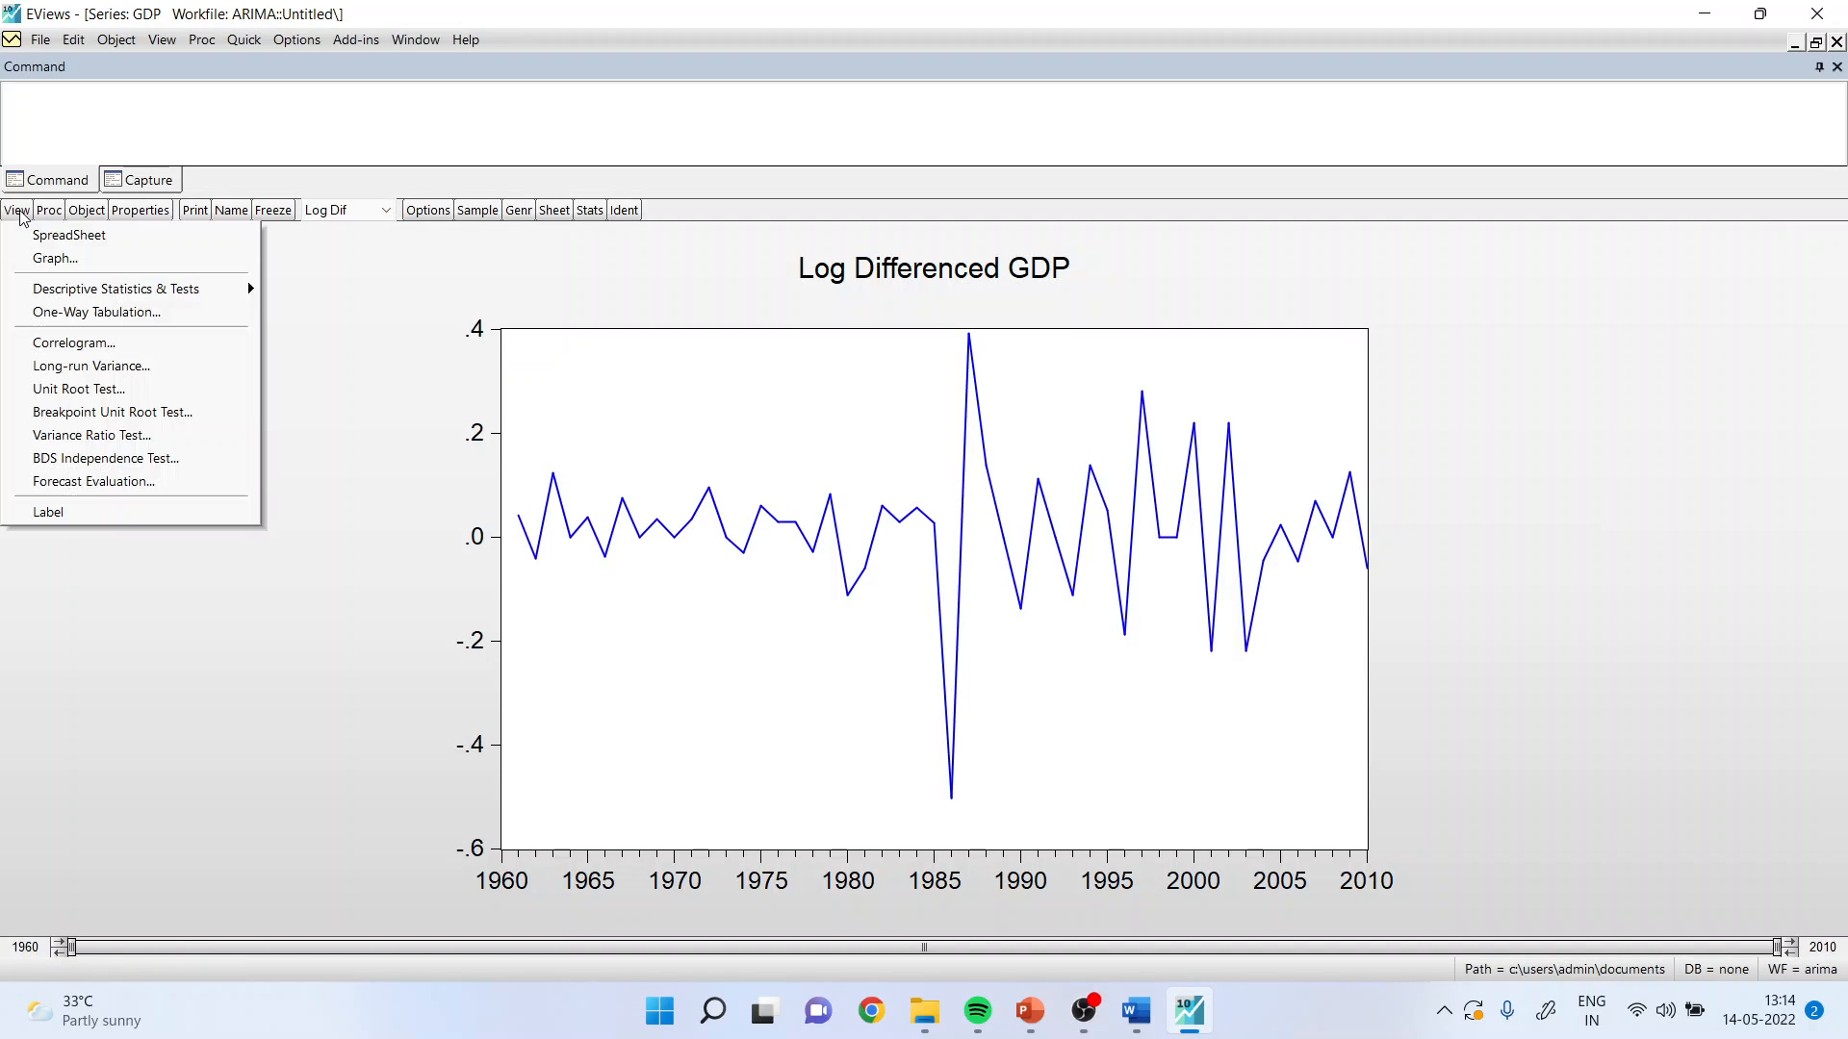
click(75, 343)
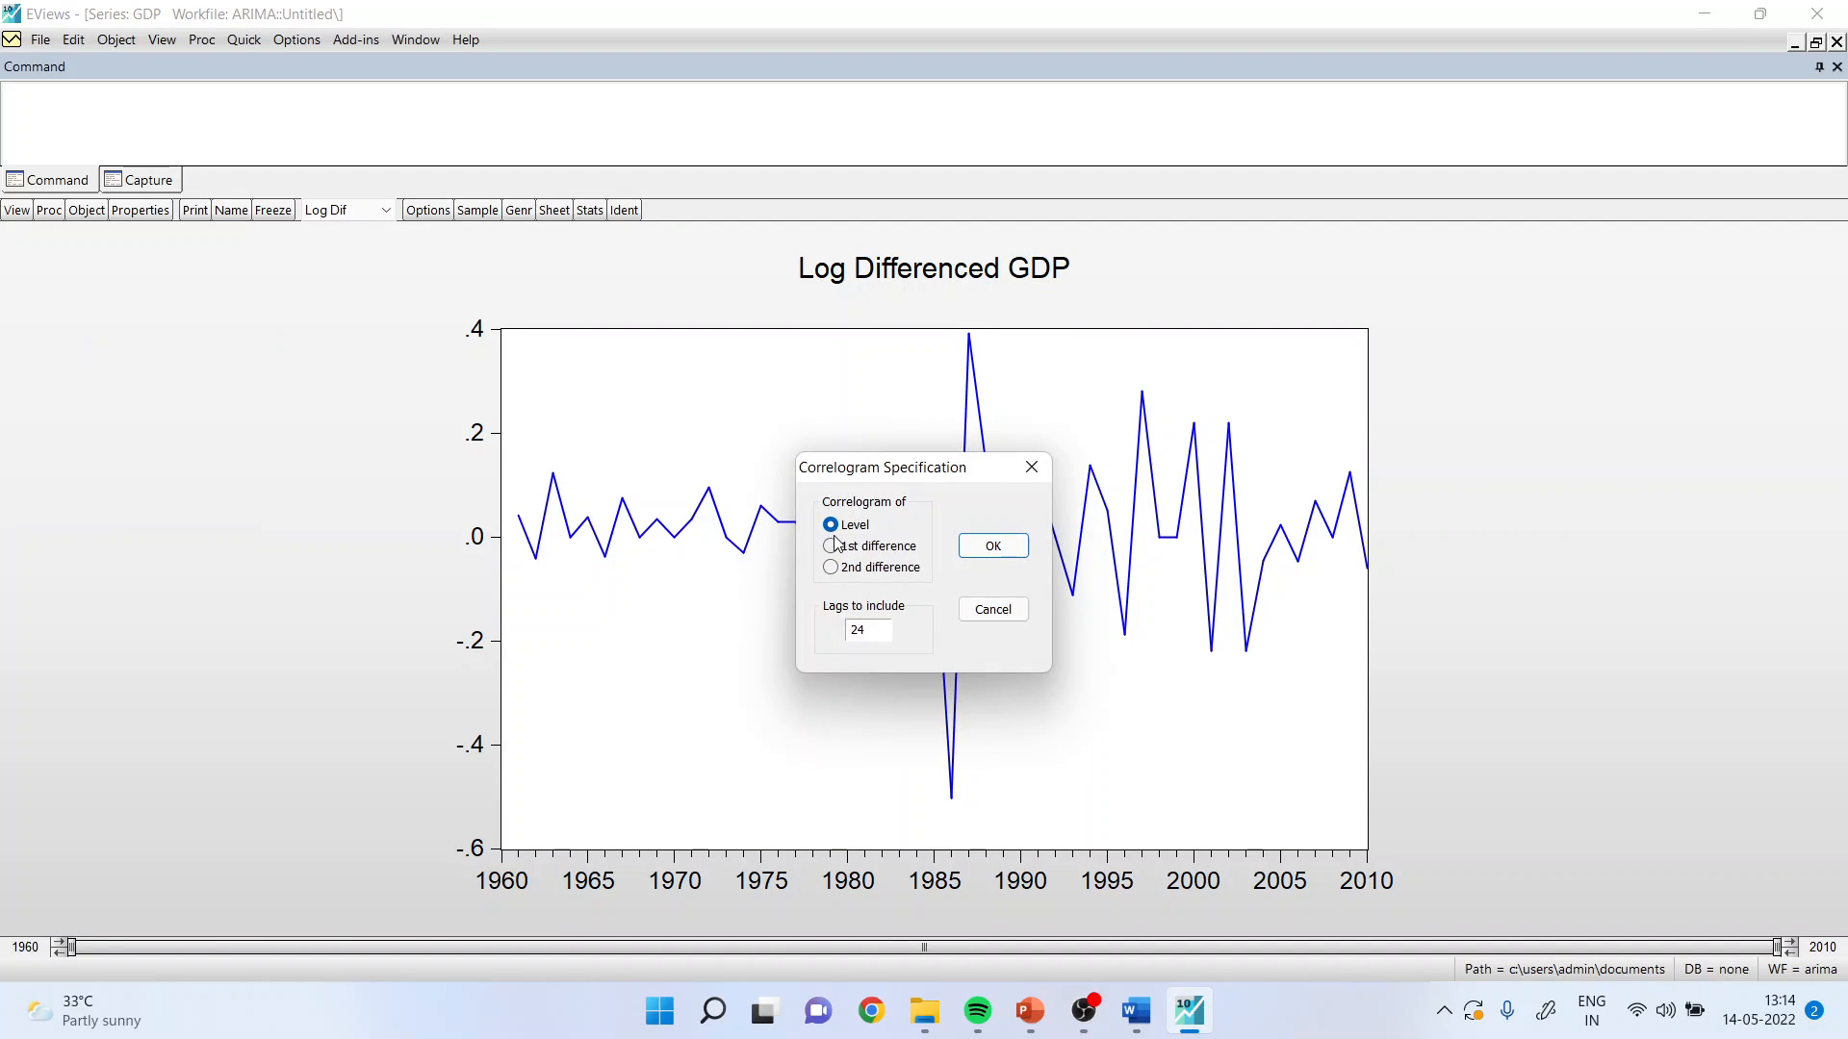
click(991, 543)
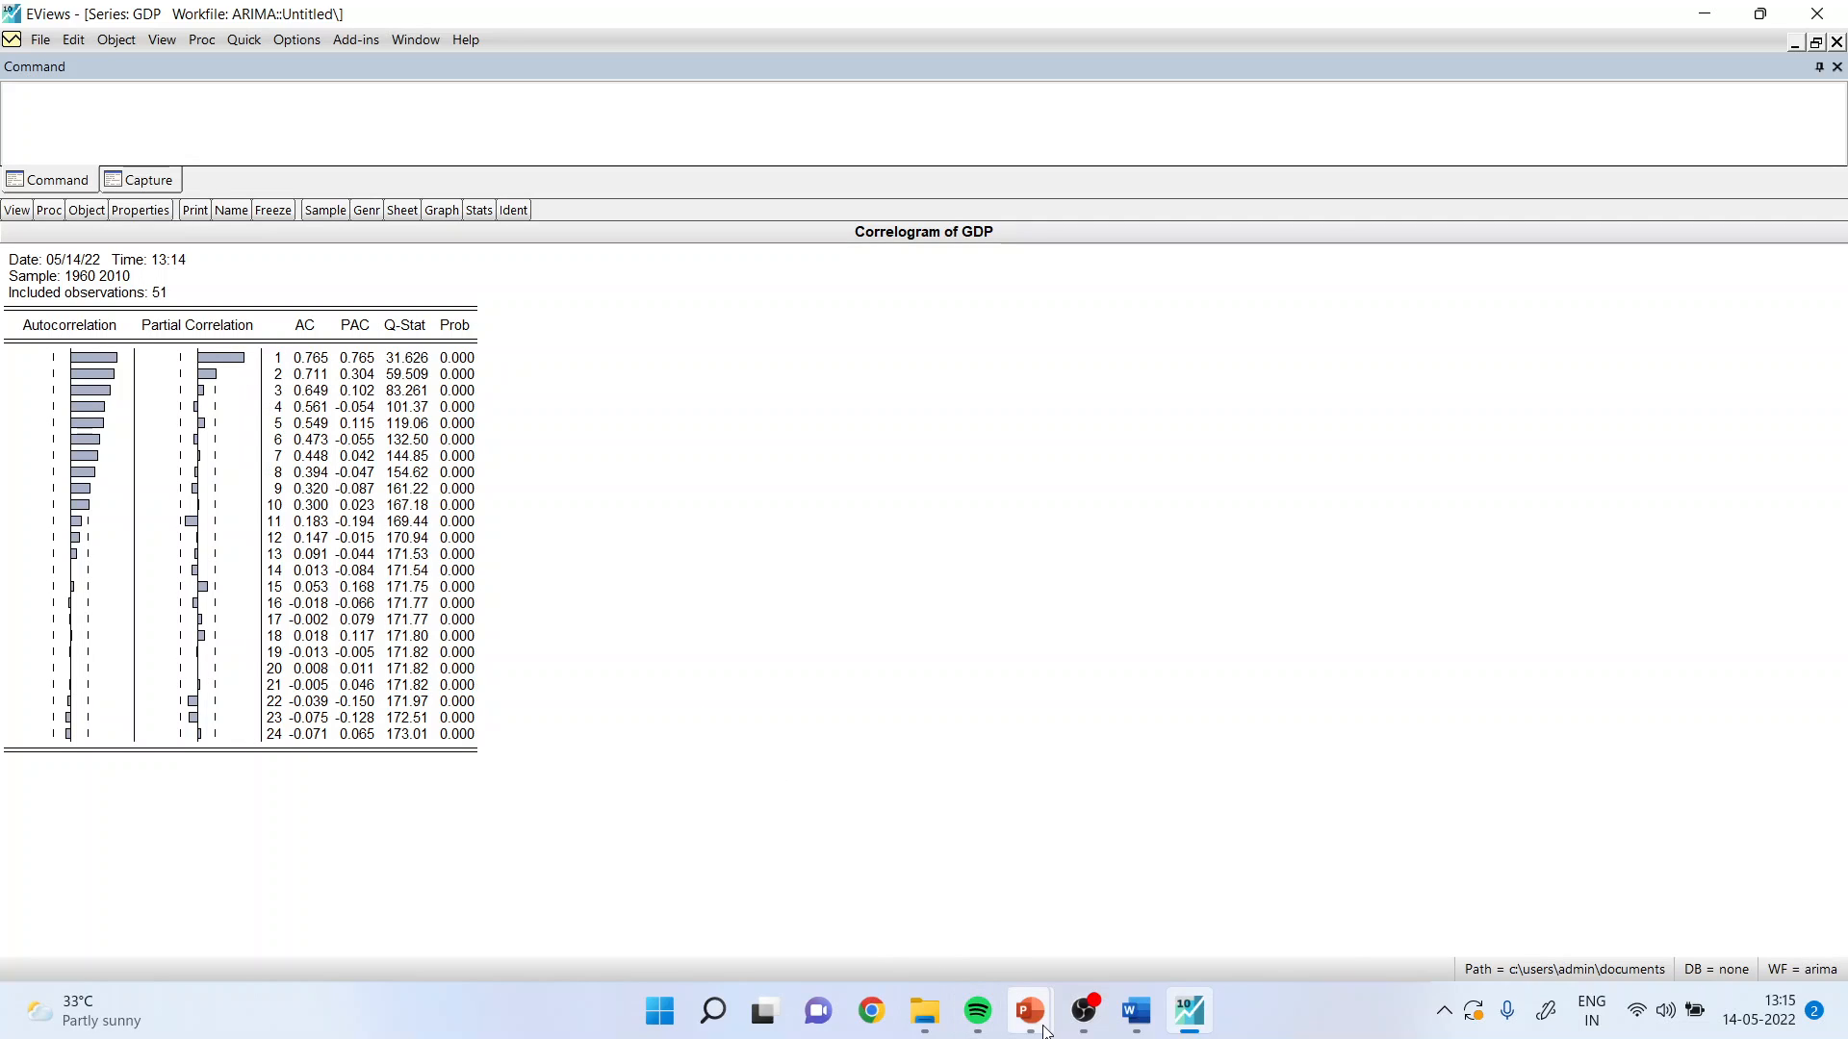
Consult the Identification slide of the 10. ARIMA Models deck in PowerPoint, and return to EViews to highlight the correlogram's probability values.
click(1042, 1028)
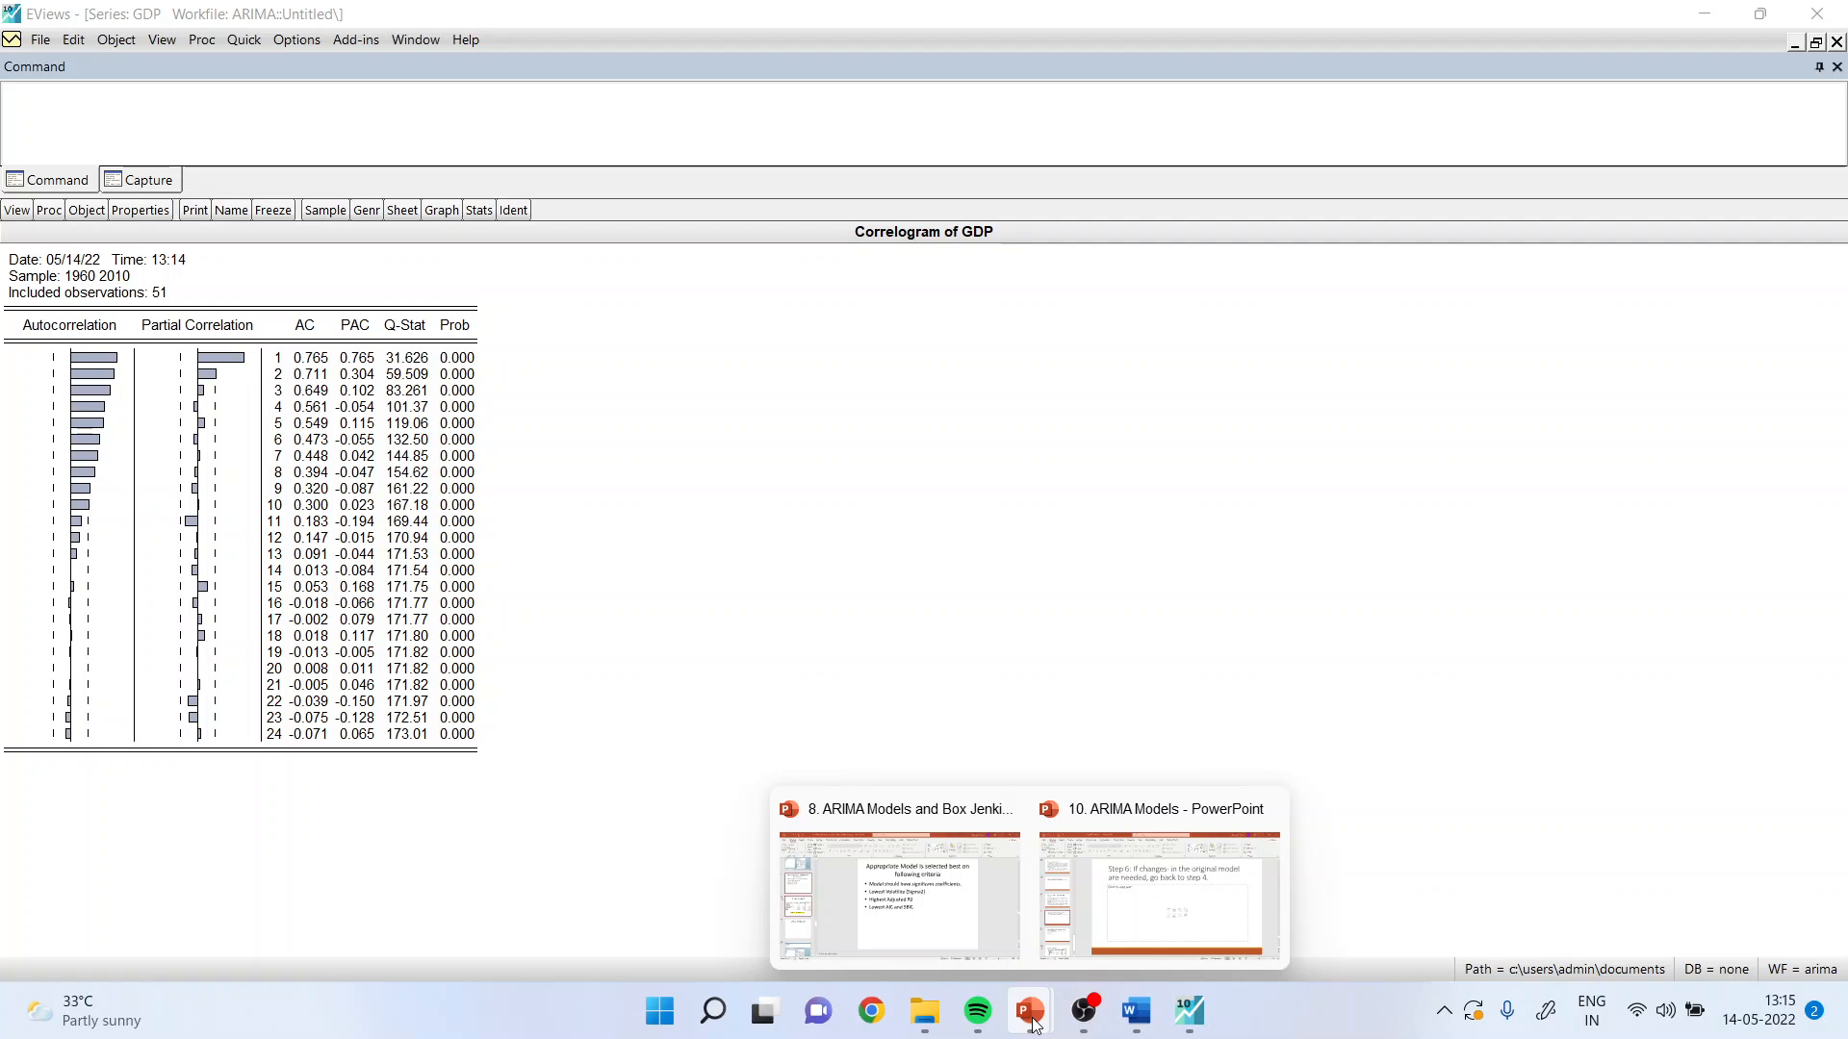
click(1159, 895)
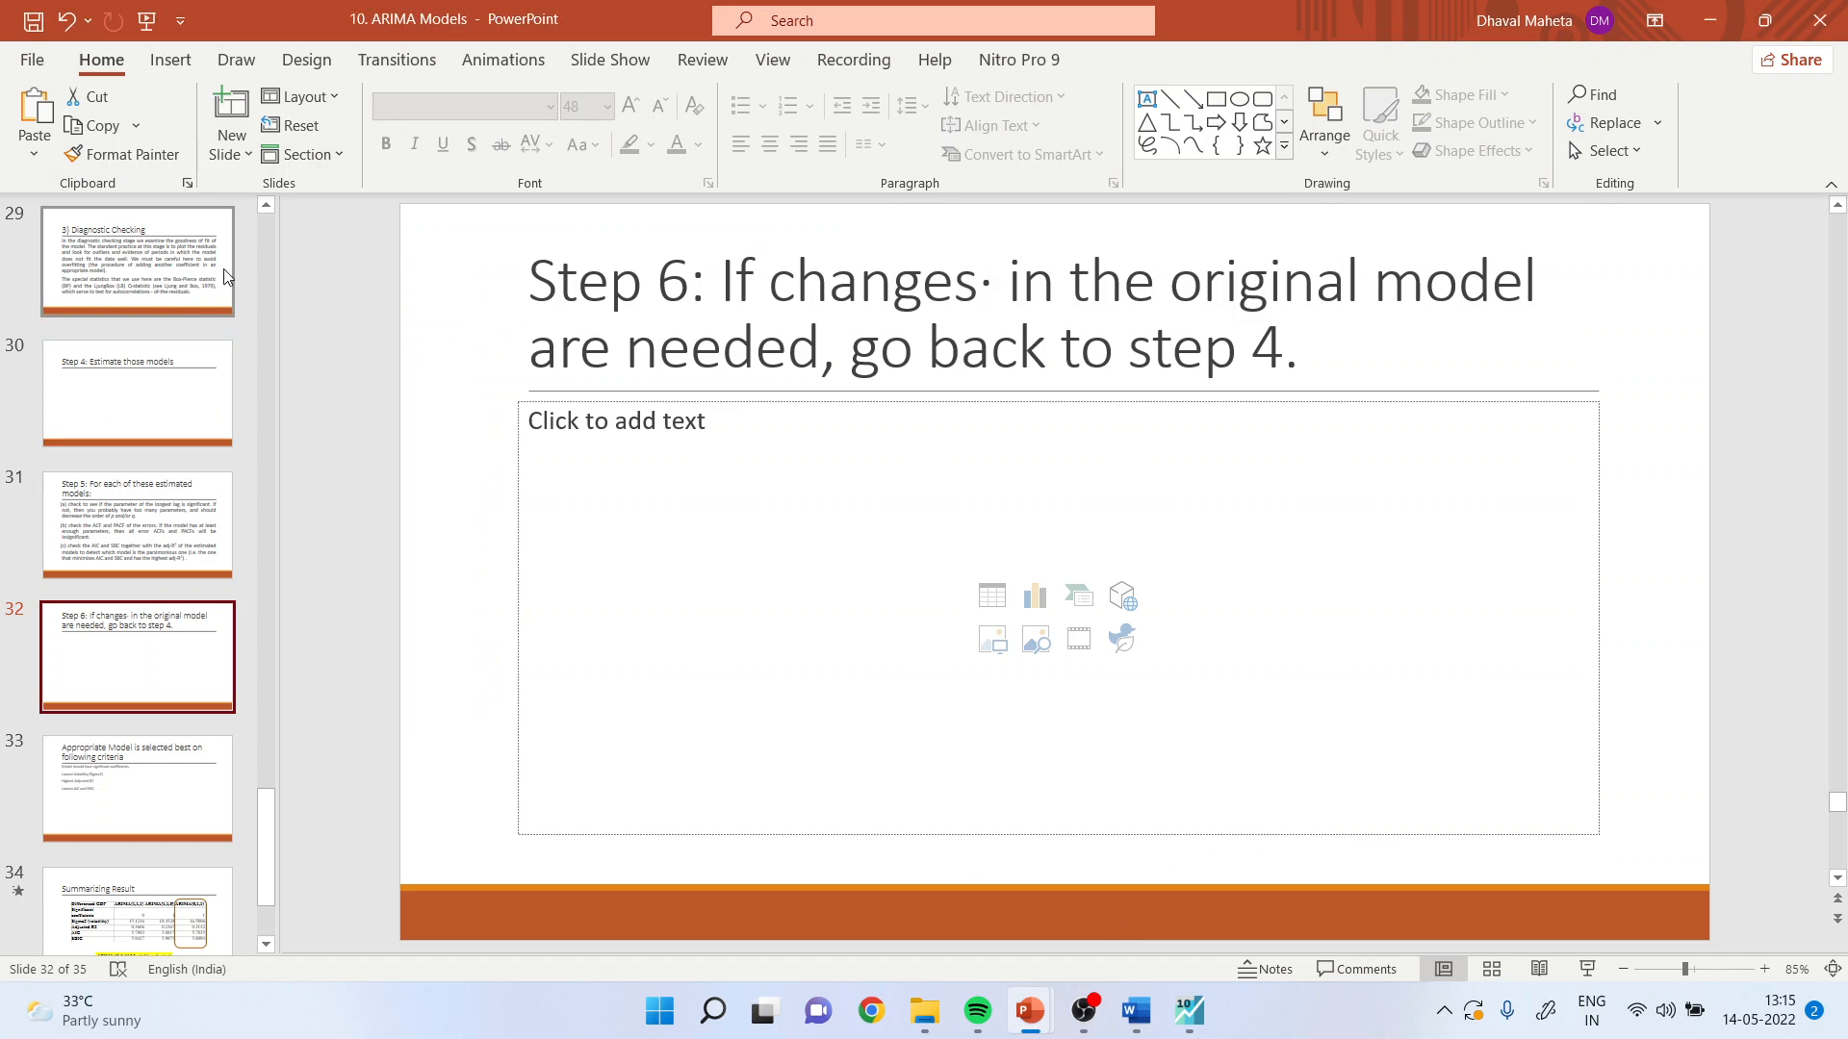
scroll(263, 241, up, 10)
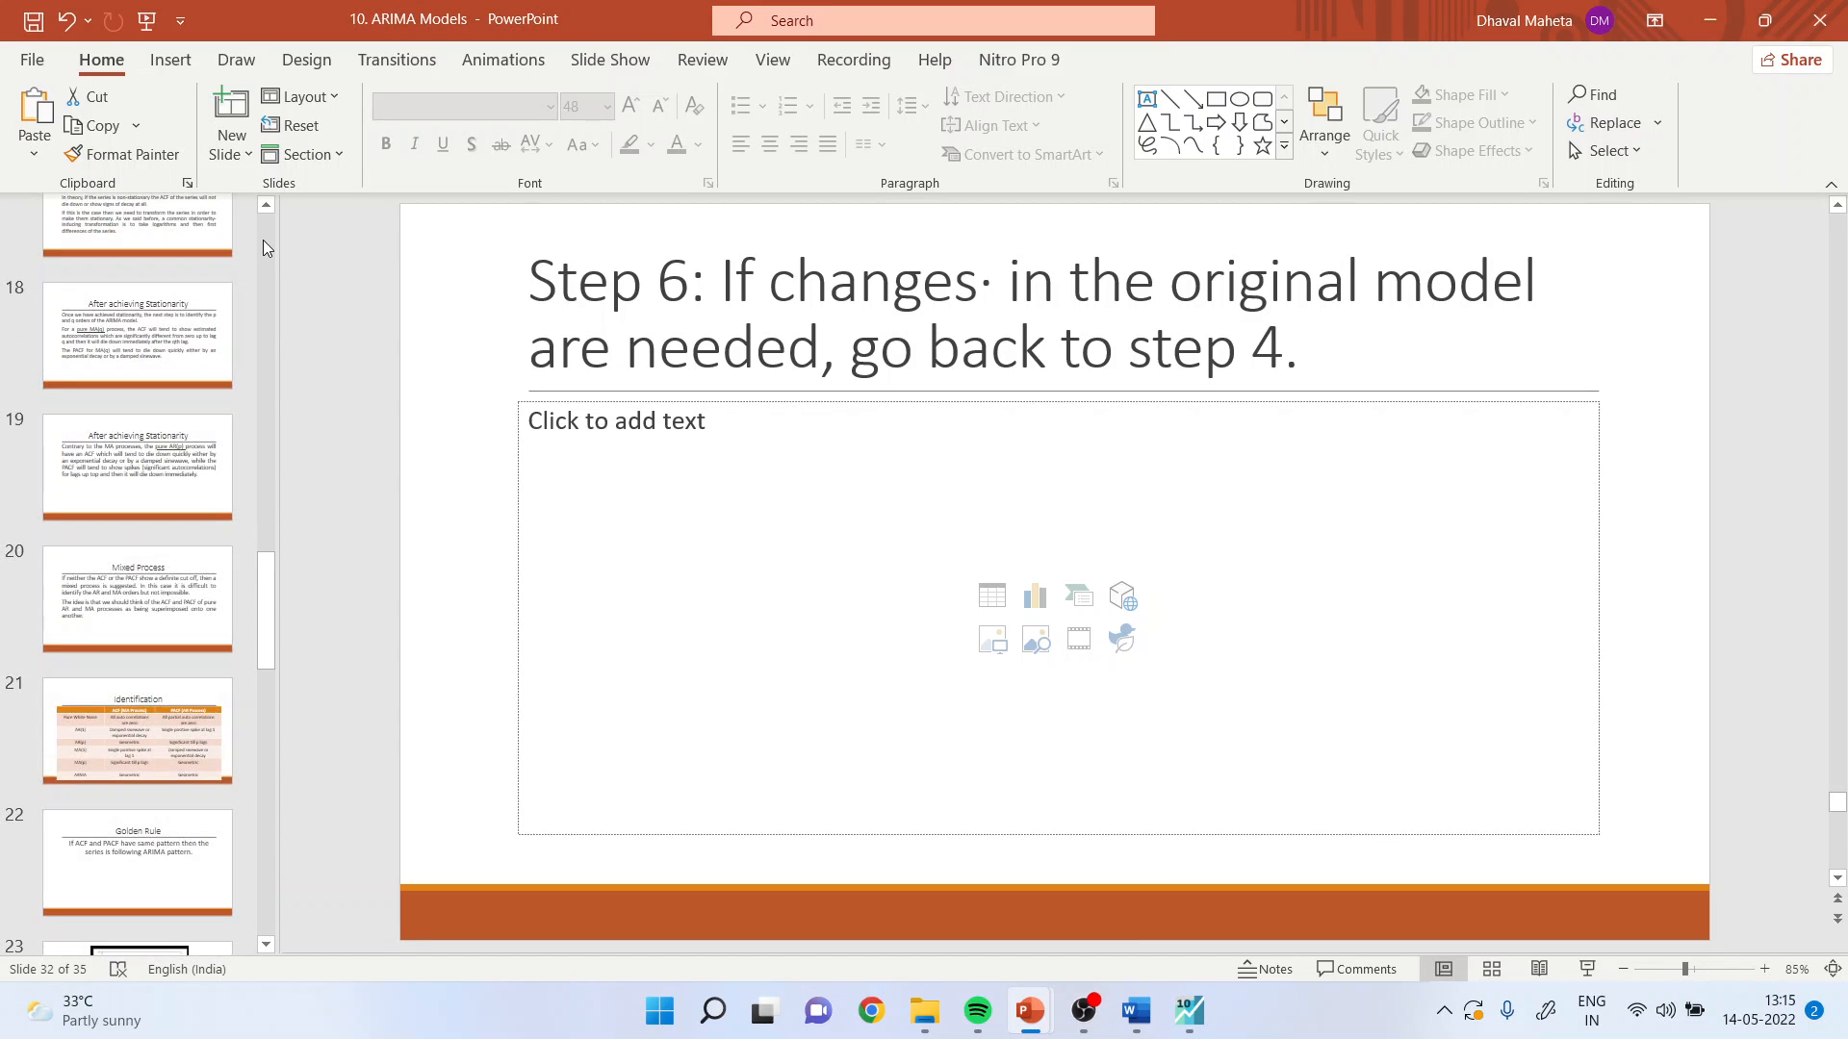
click(204, 708)
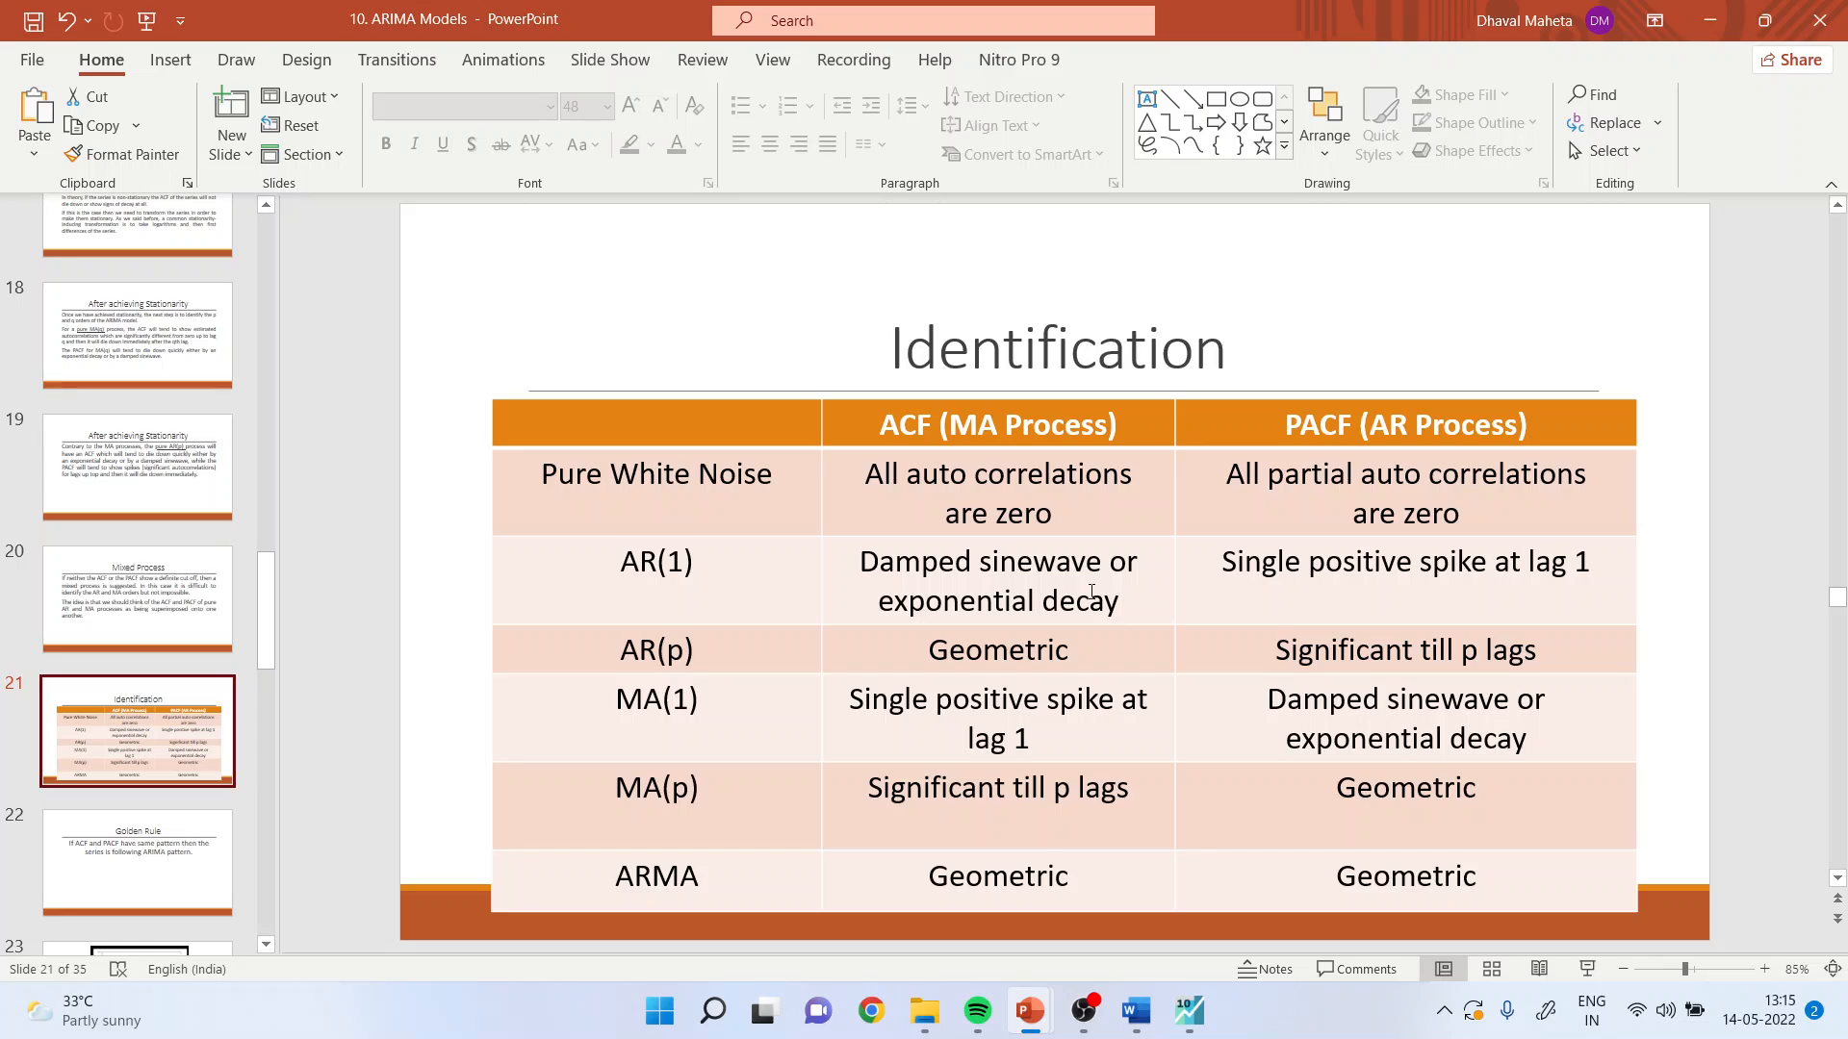
click(1190, 1011)
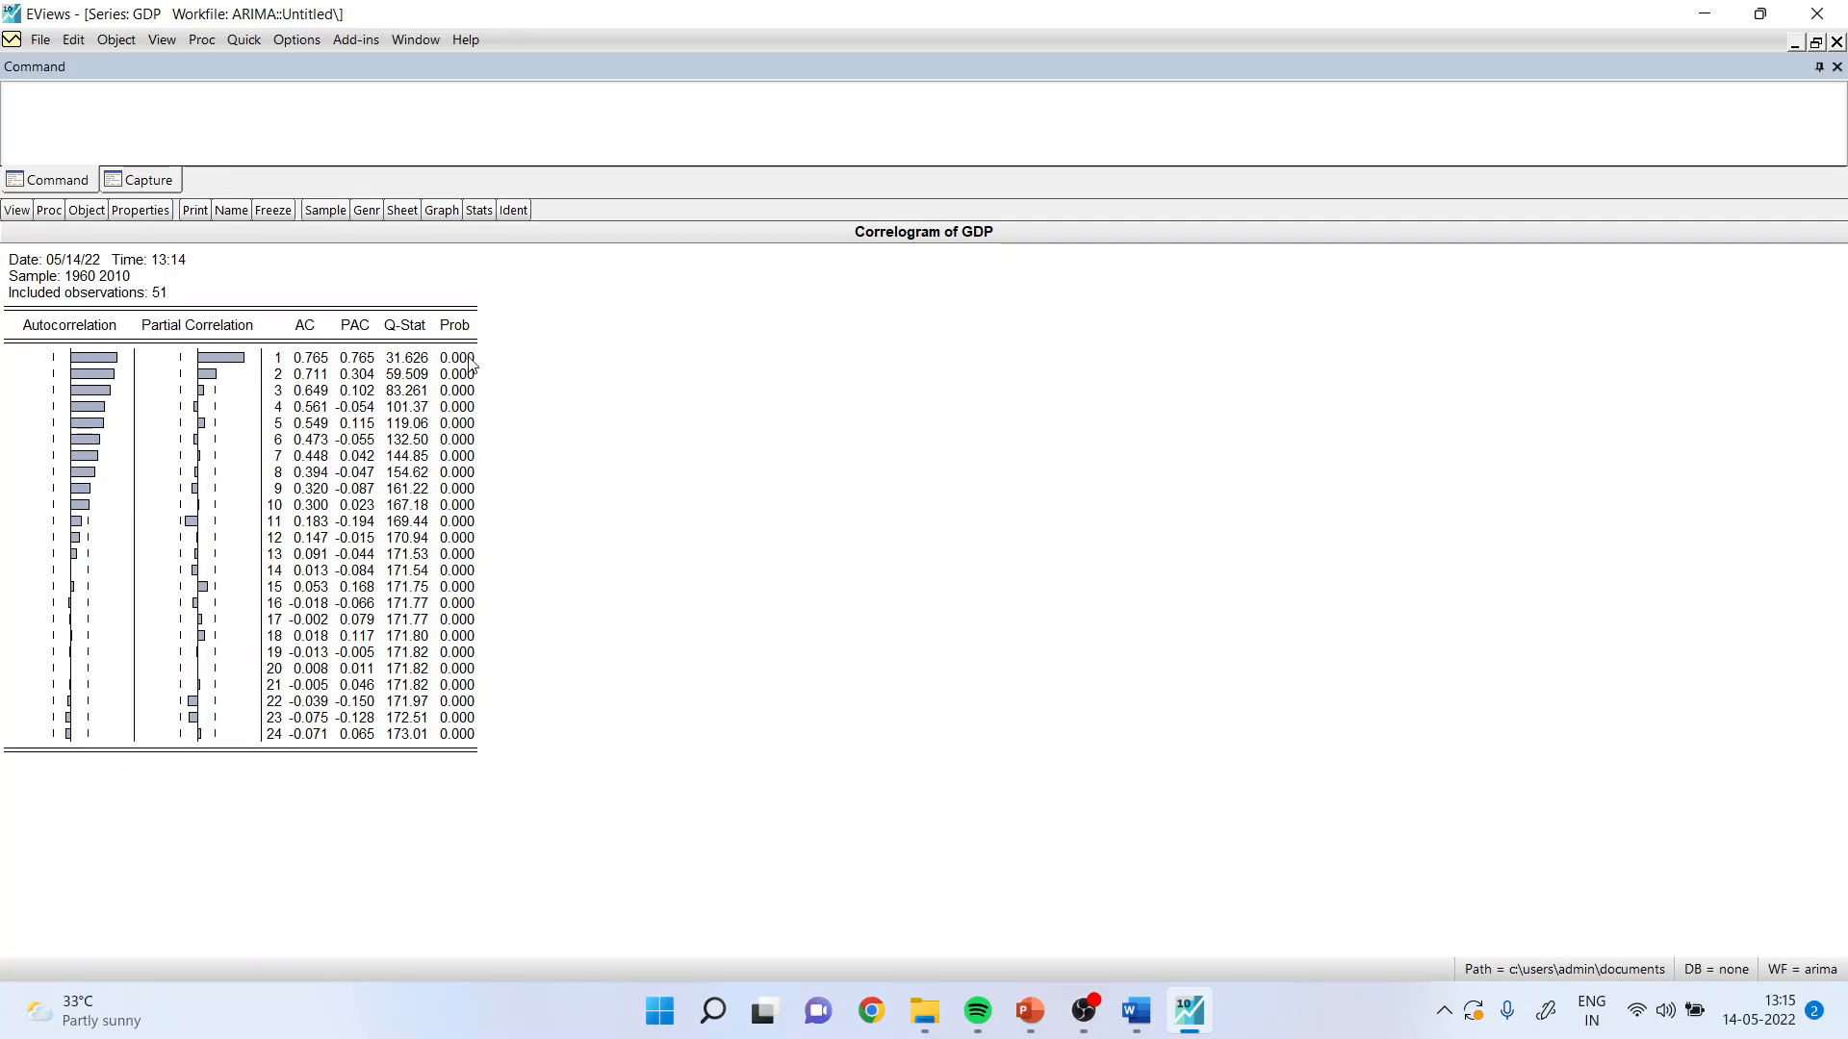
drag(471, 358, 482, 747)
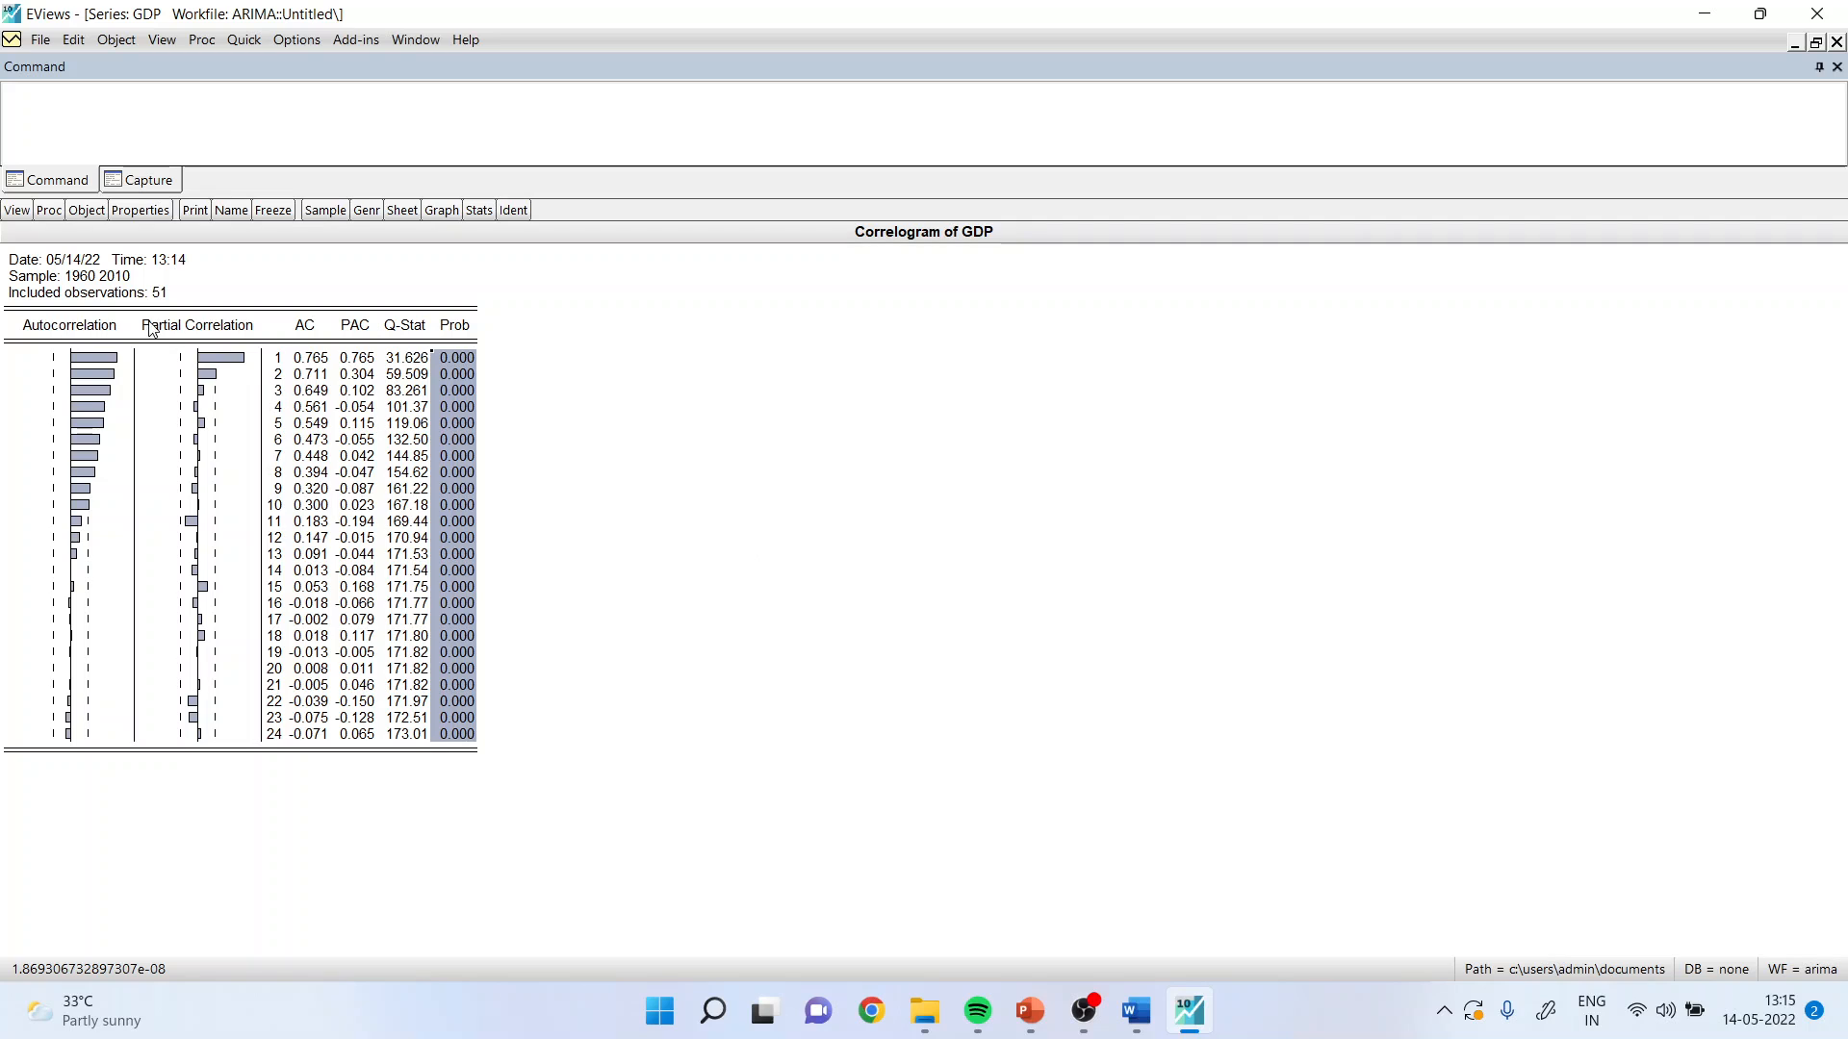
Produce the correlogram of GDP at 1st difference with 24 lags, and highlight its probability values for review.
click(16, 211)
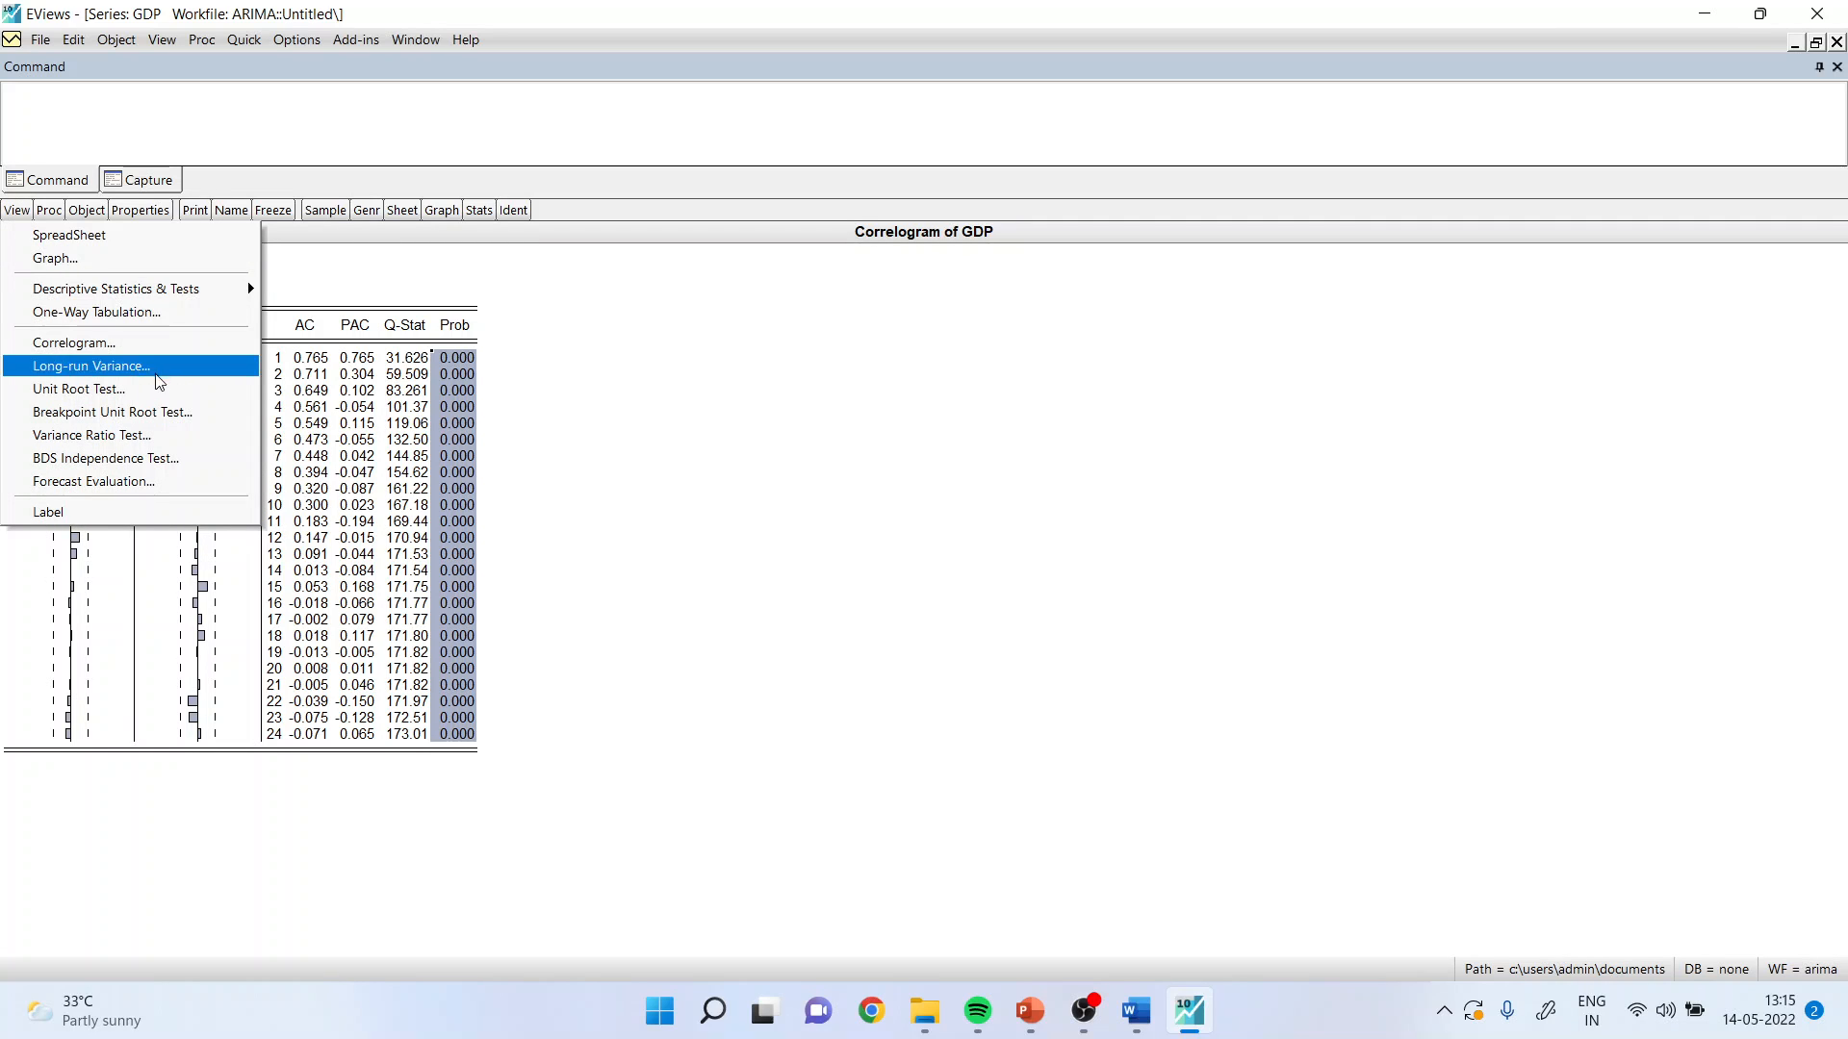
click(67, 343)
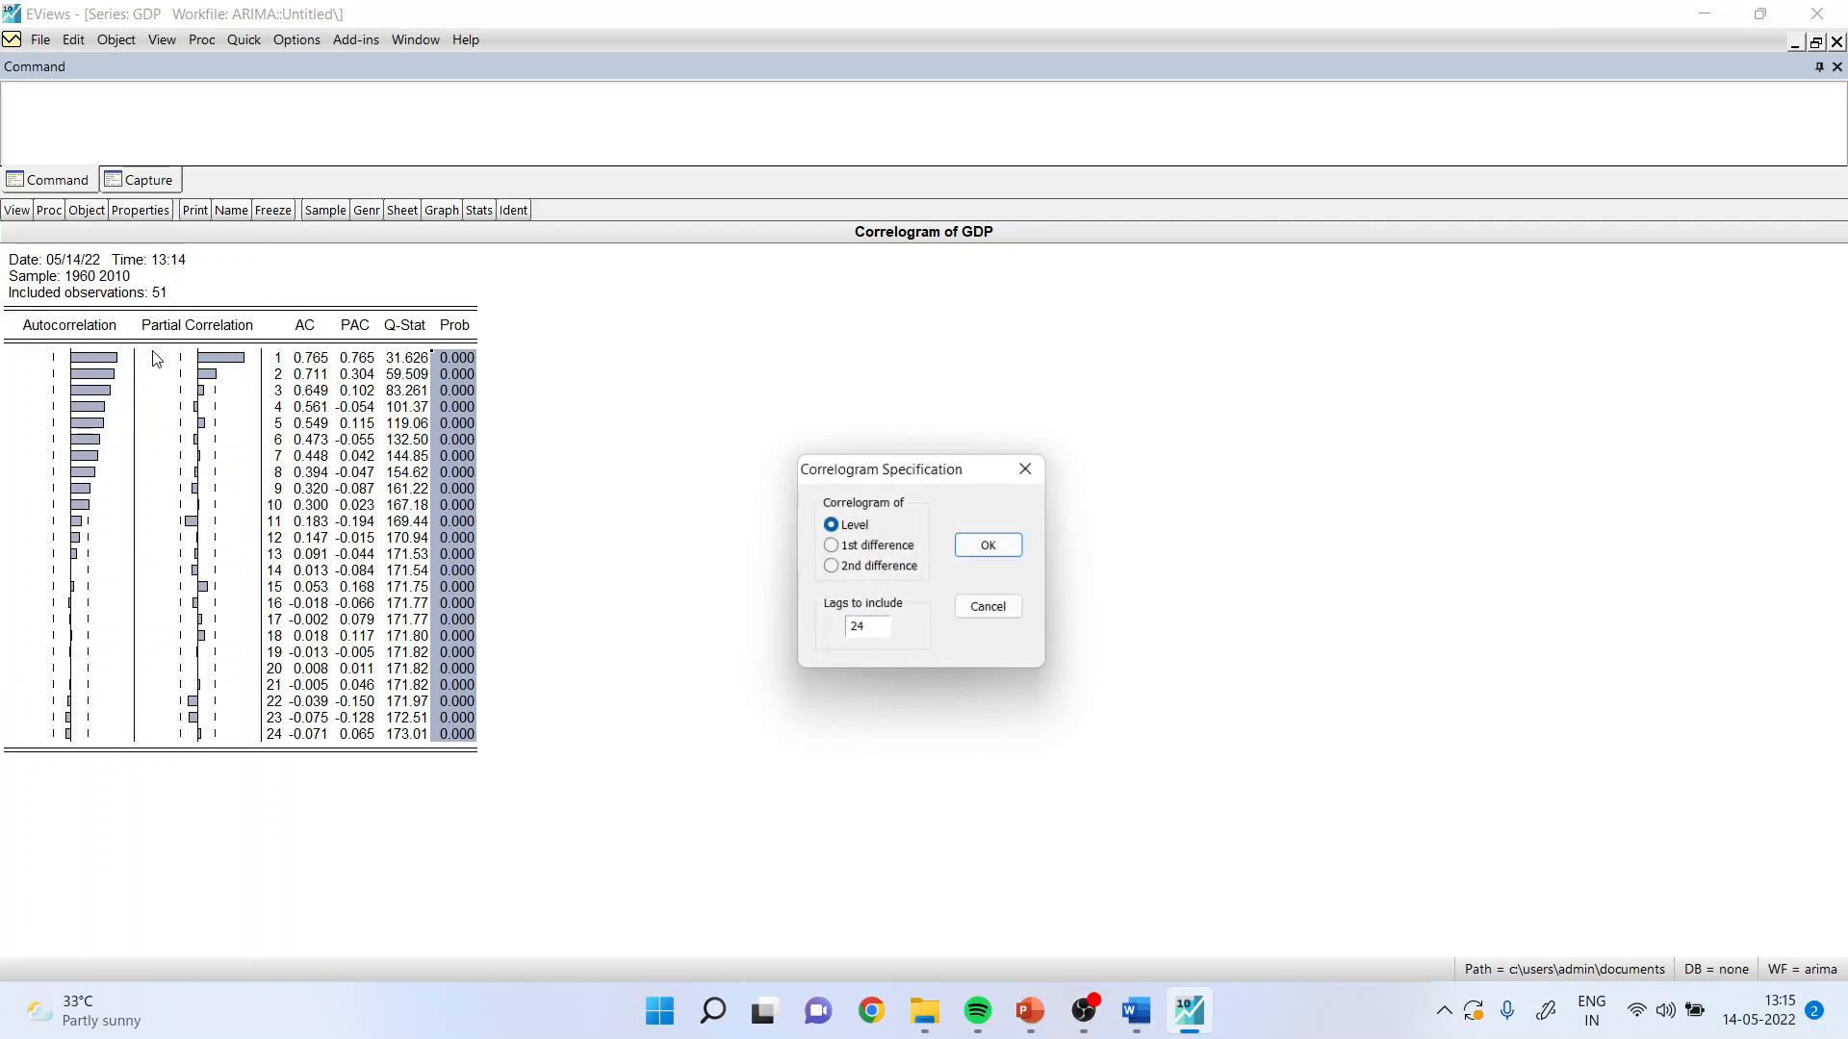
click(831, 546)
click(1004, 546)
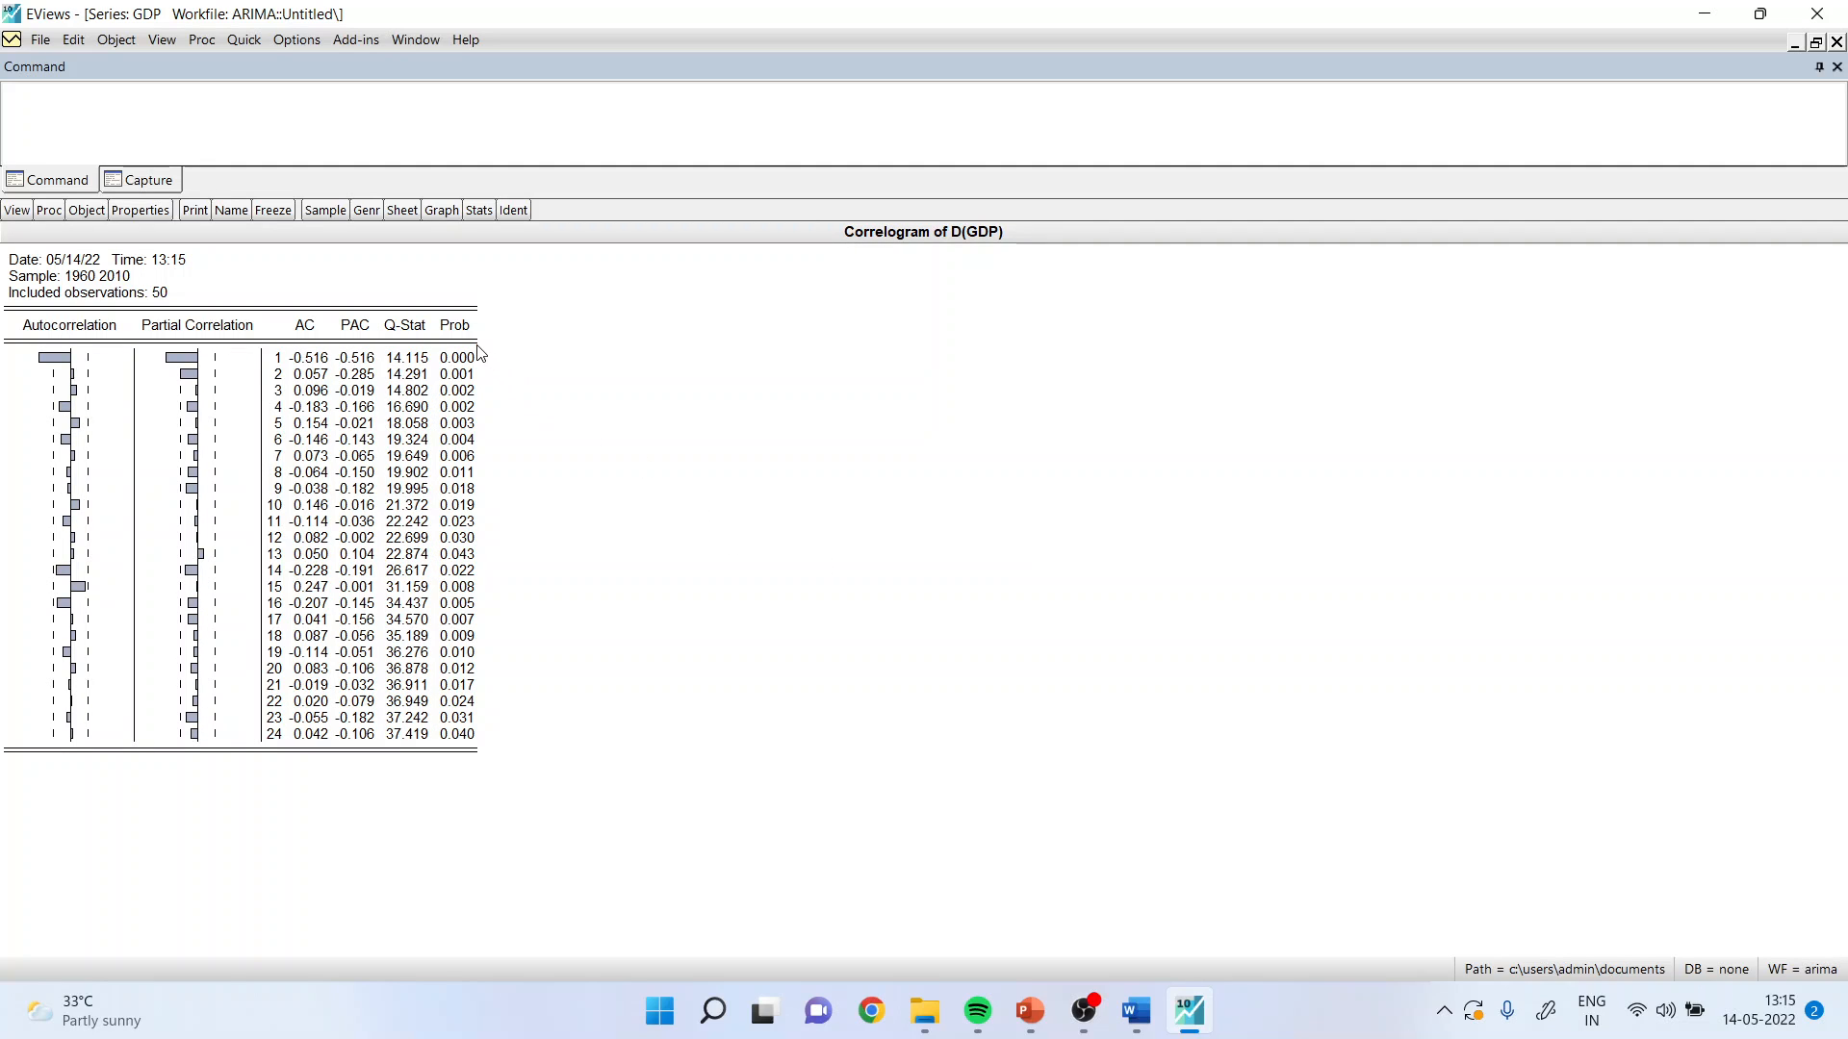
drag(472, 356, 468, 626)
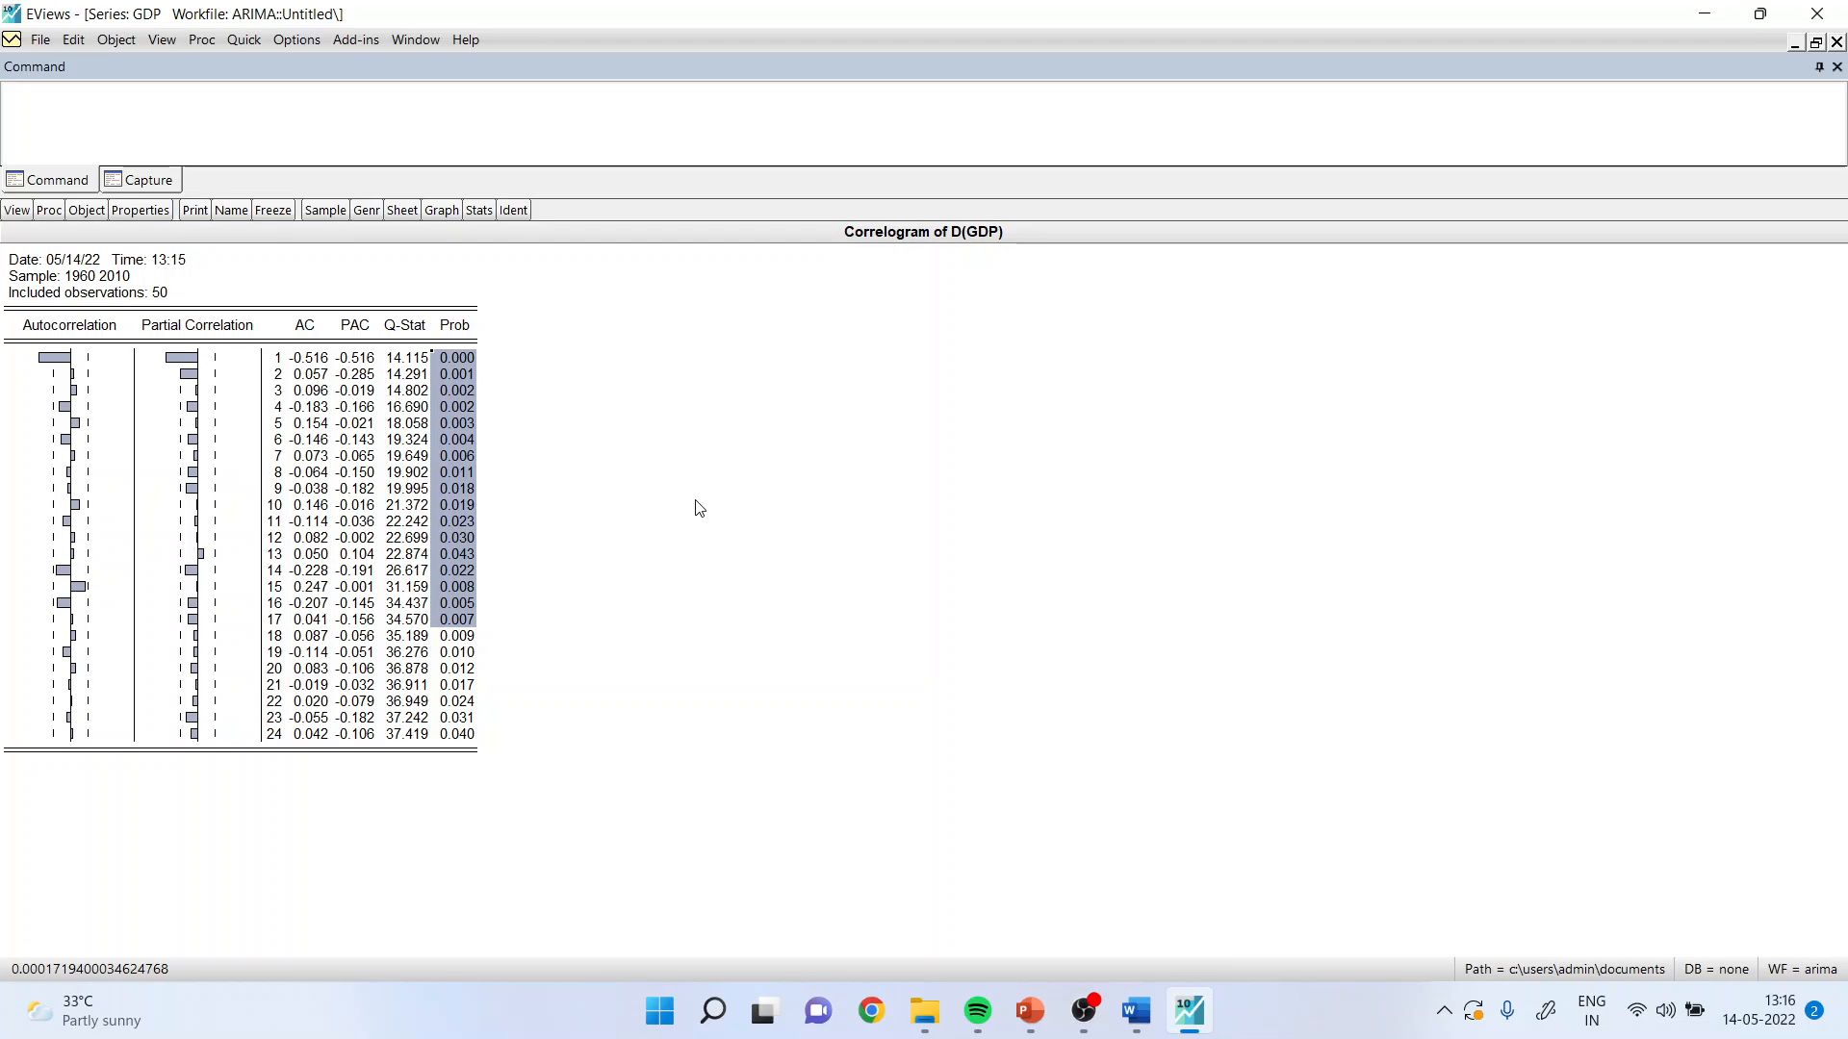
click(452, 505)
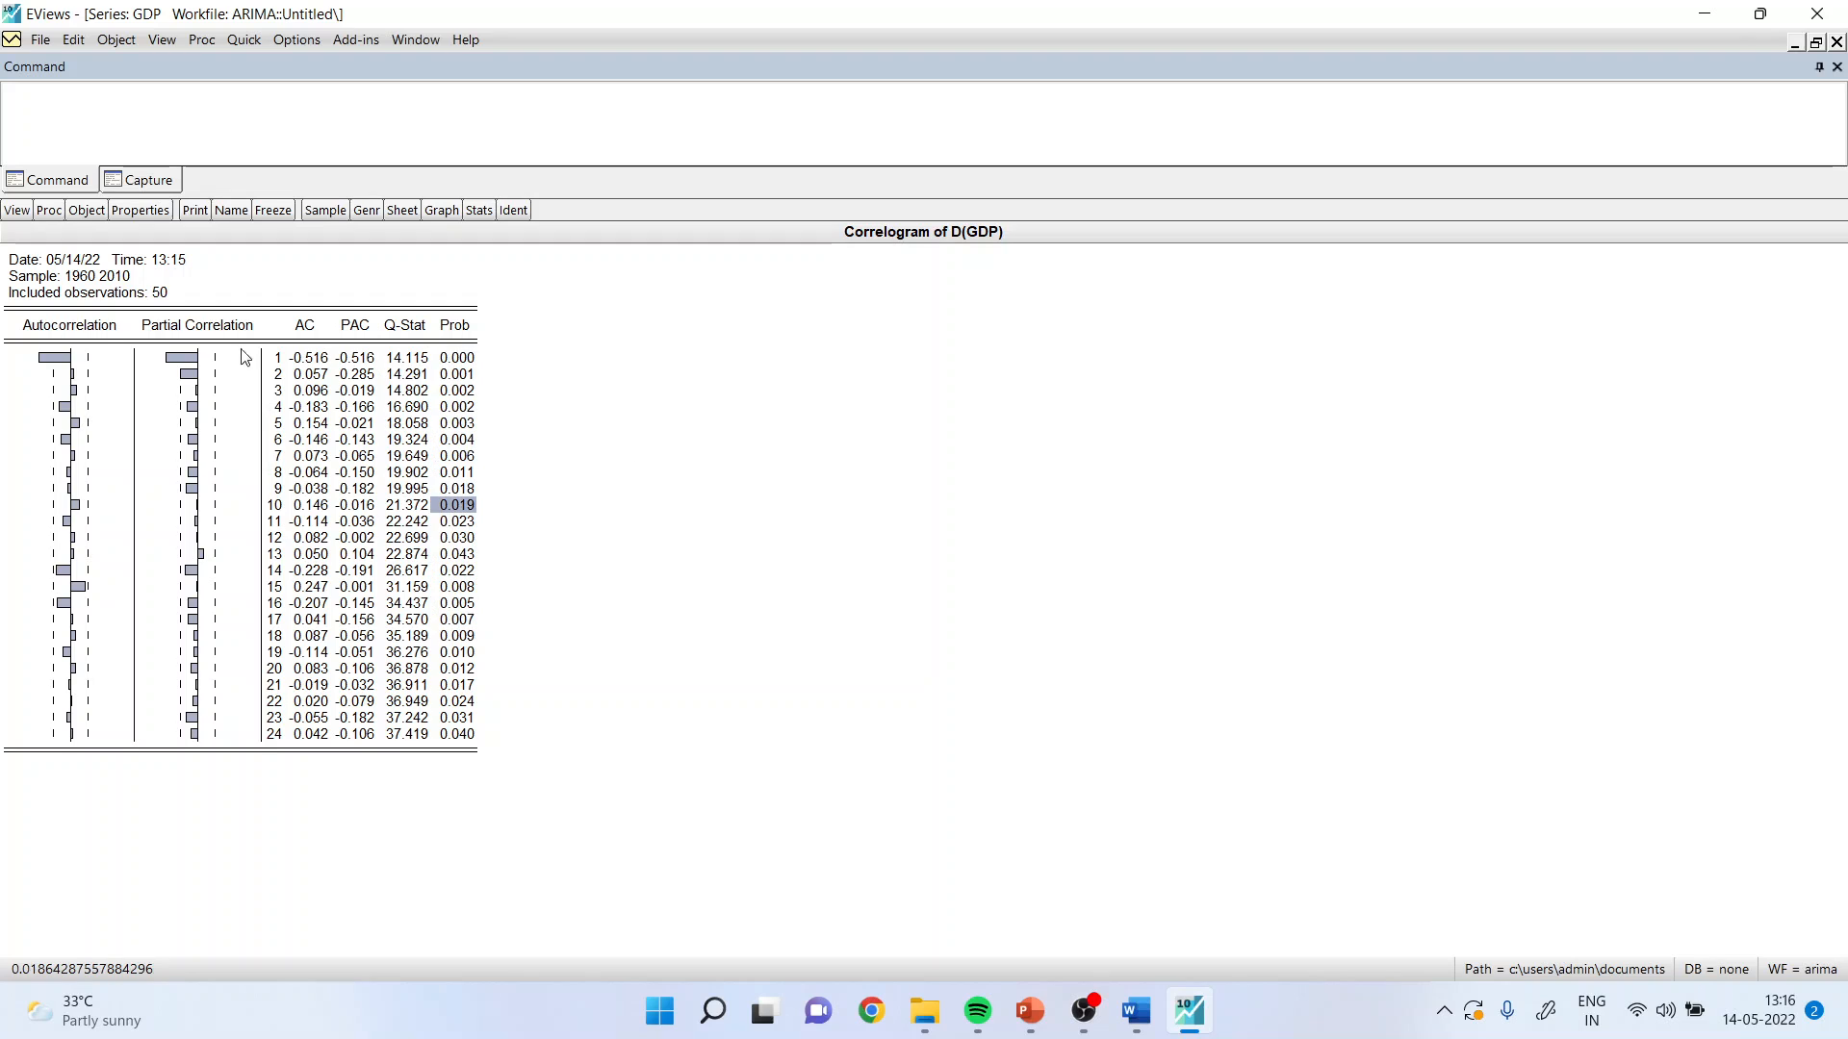
Run an Augmented Dickey-Fuller unit root test on GDP at level with intercept, and check the null hypothesis and p-value.
click(17, 210)
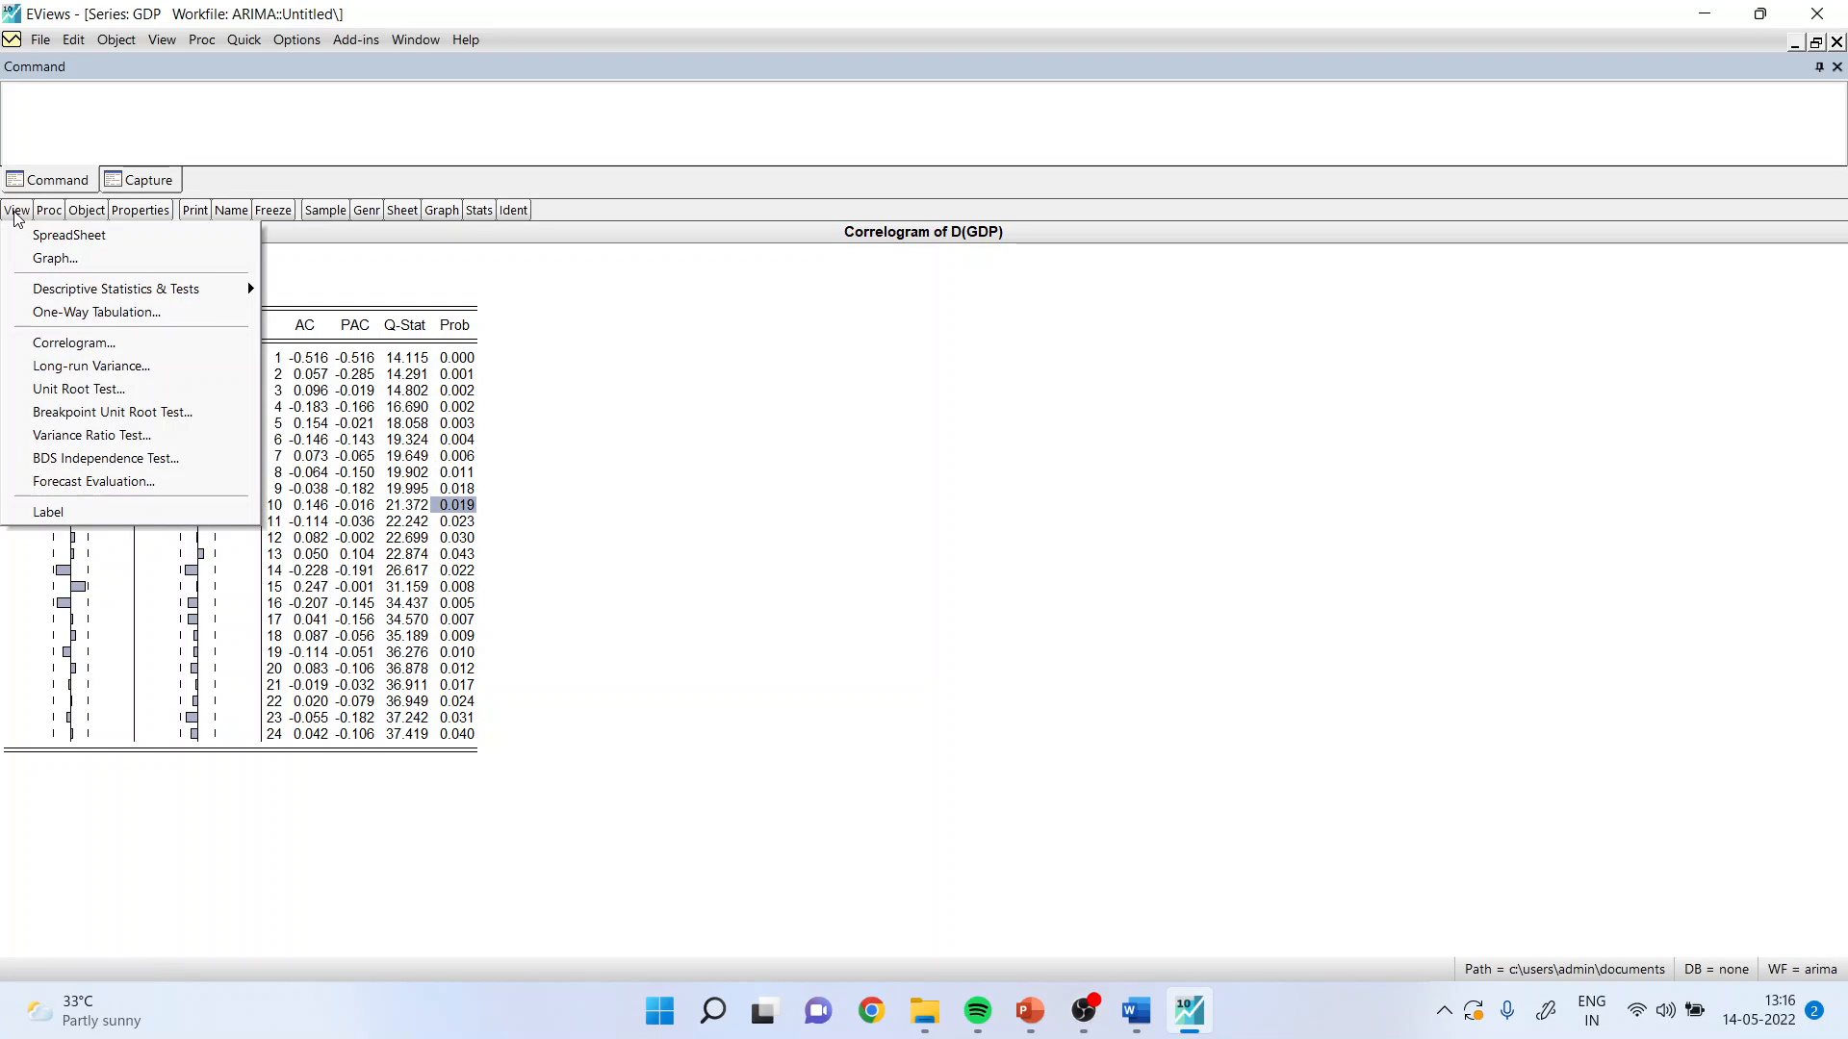
click(139, 385)
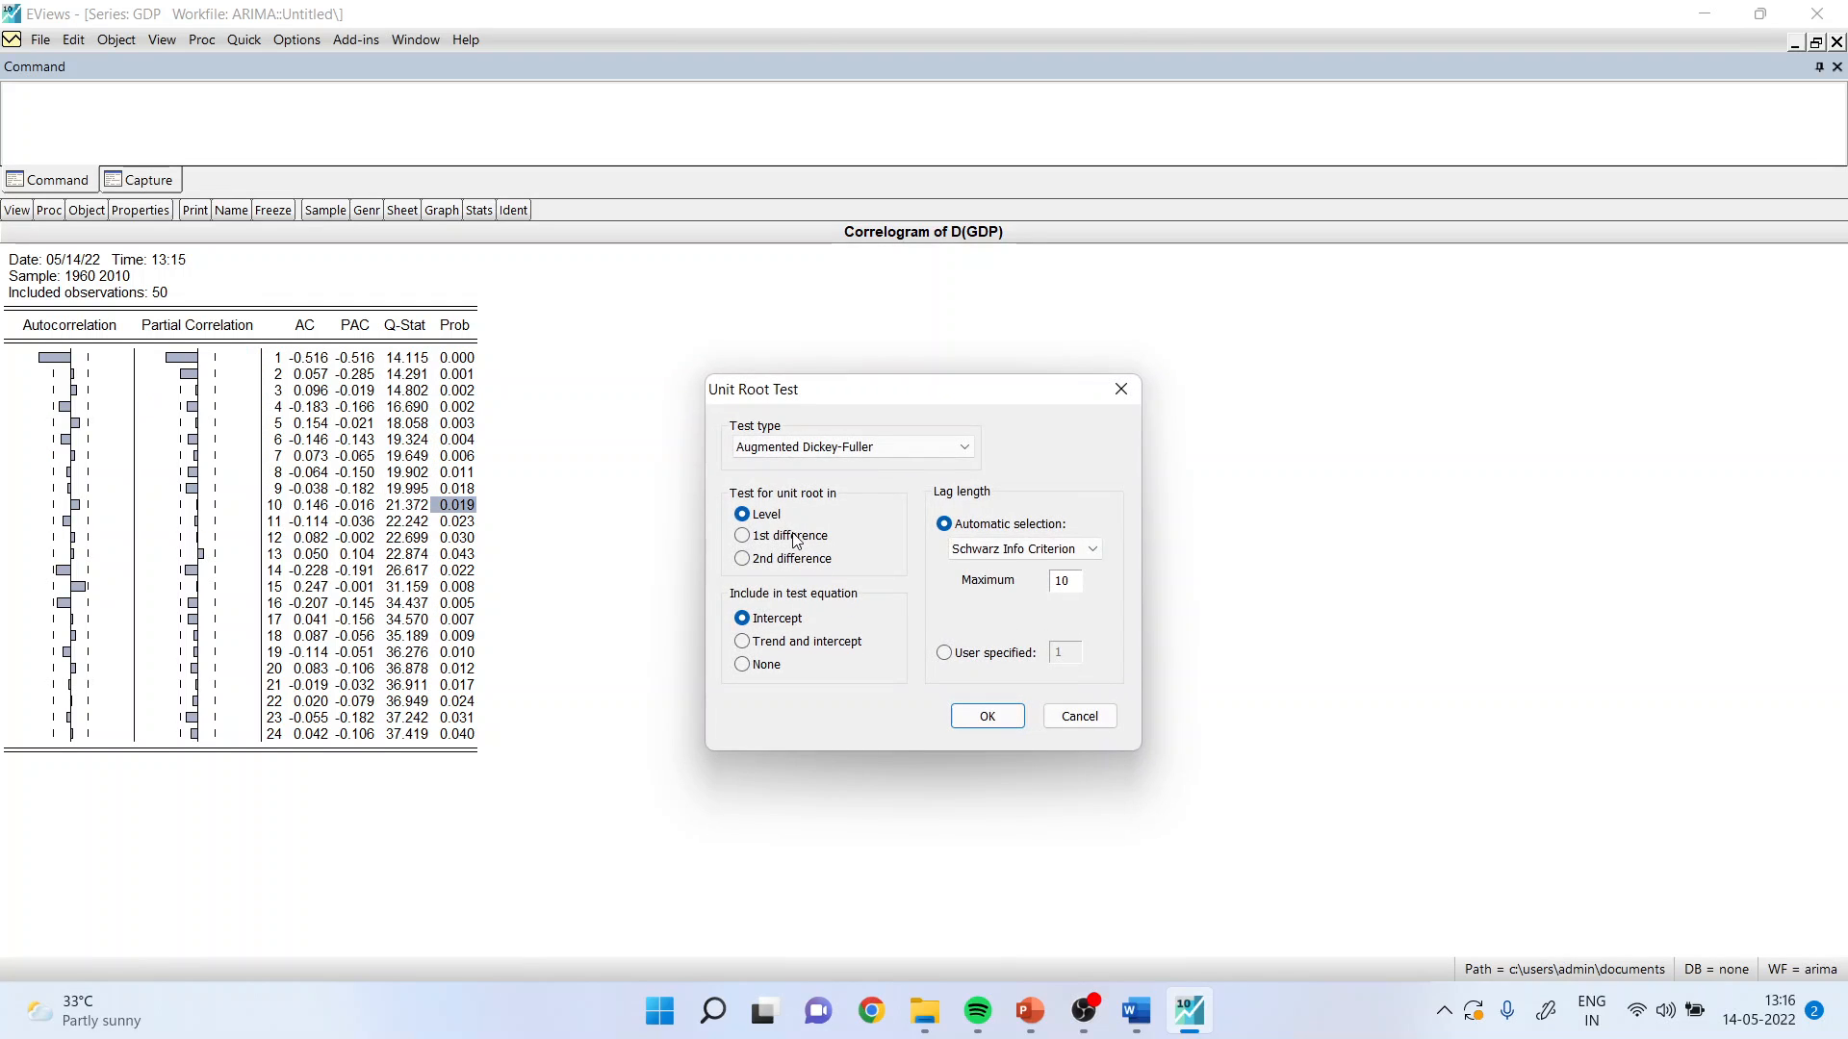
click(984, 717)
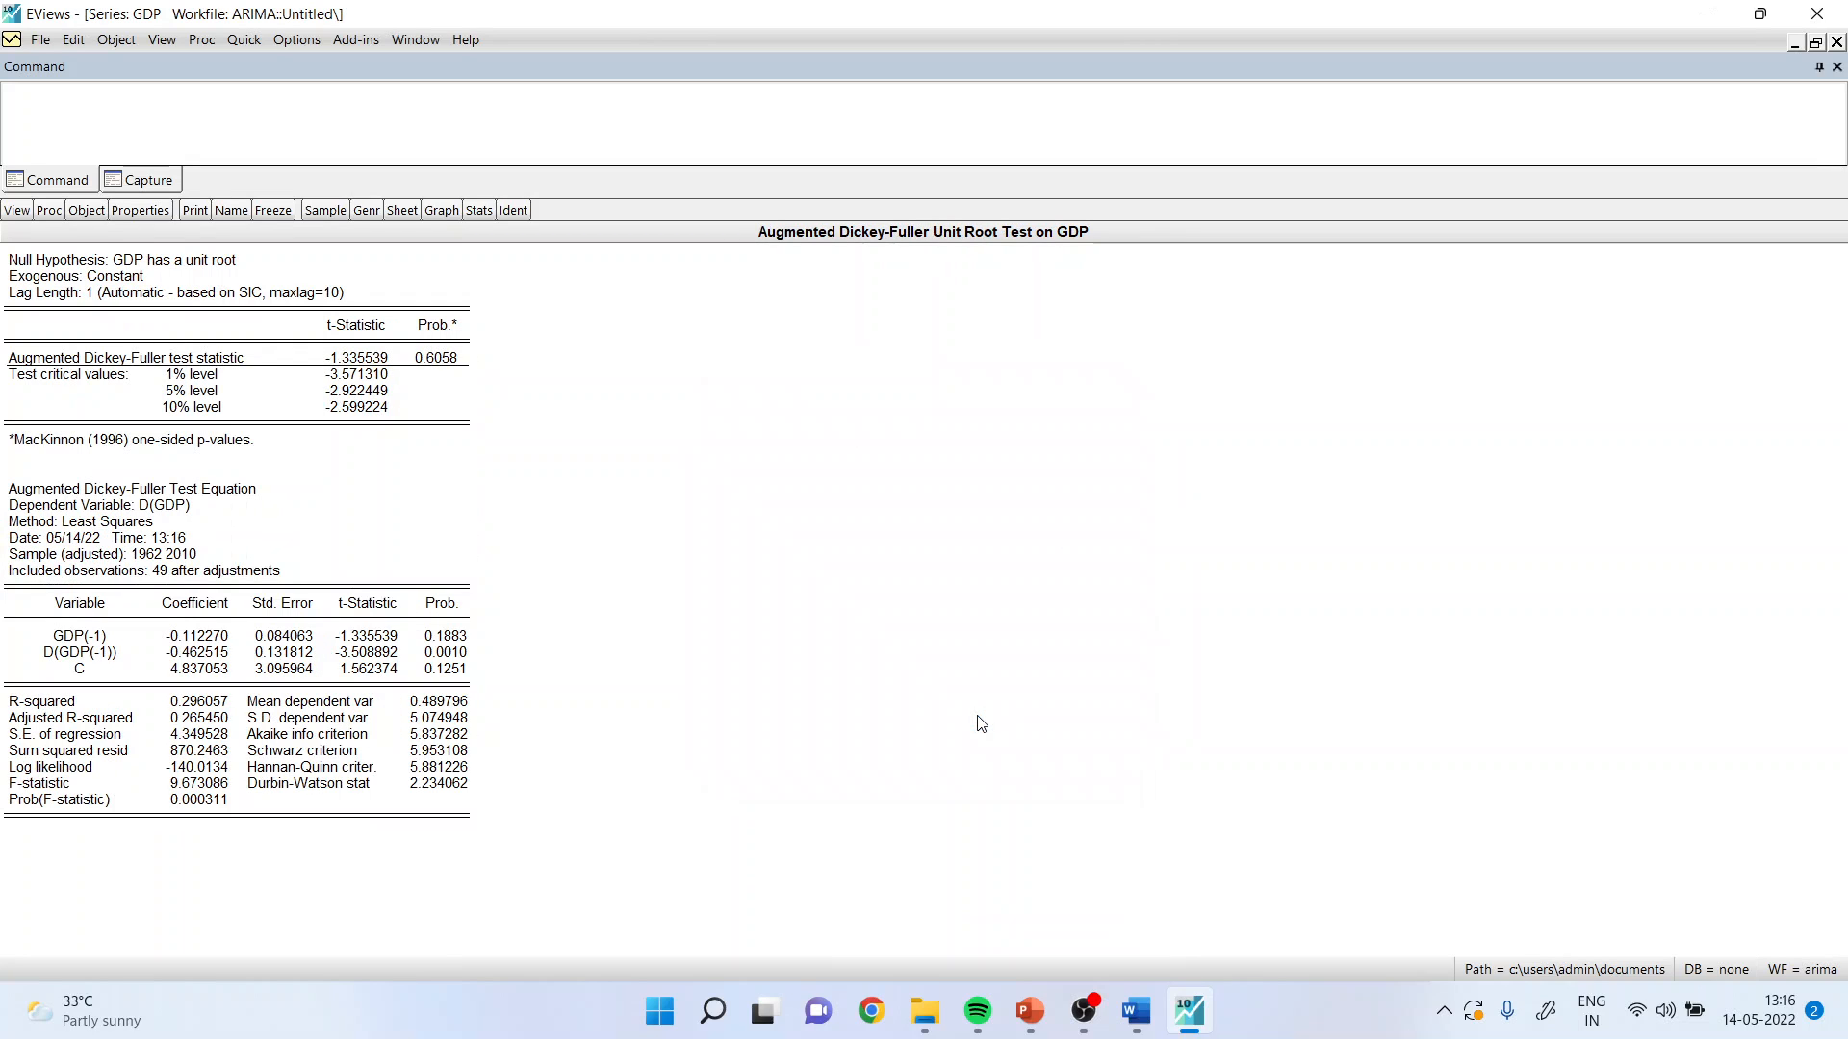
click(209, 262)
click(659, 364)
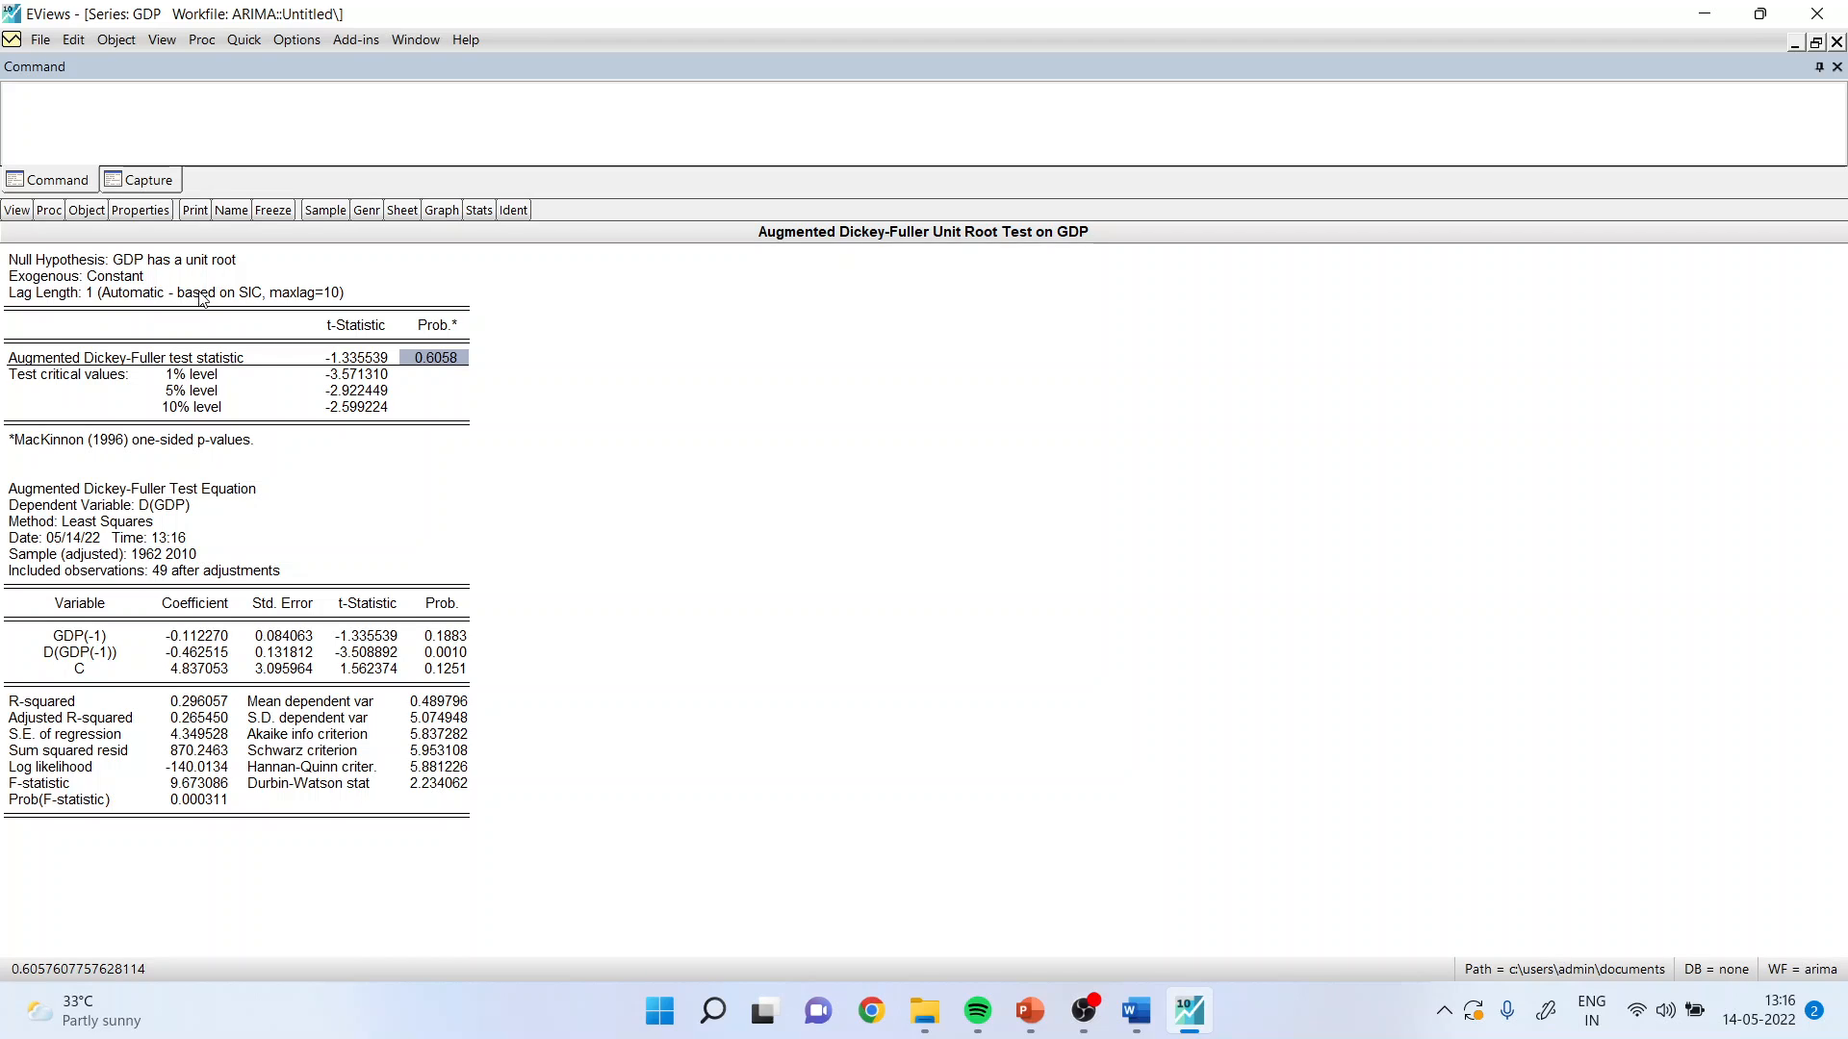
click(199, 263)
click(662, 397)
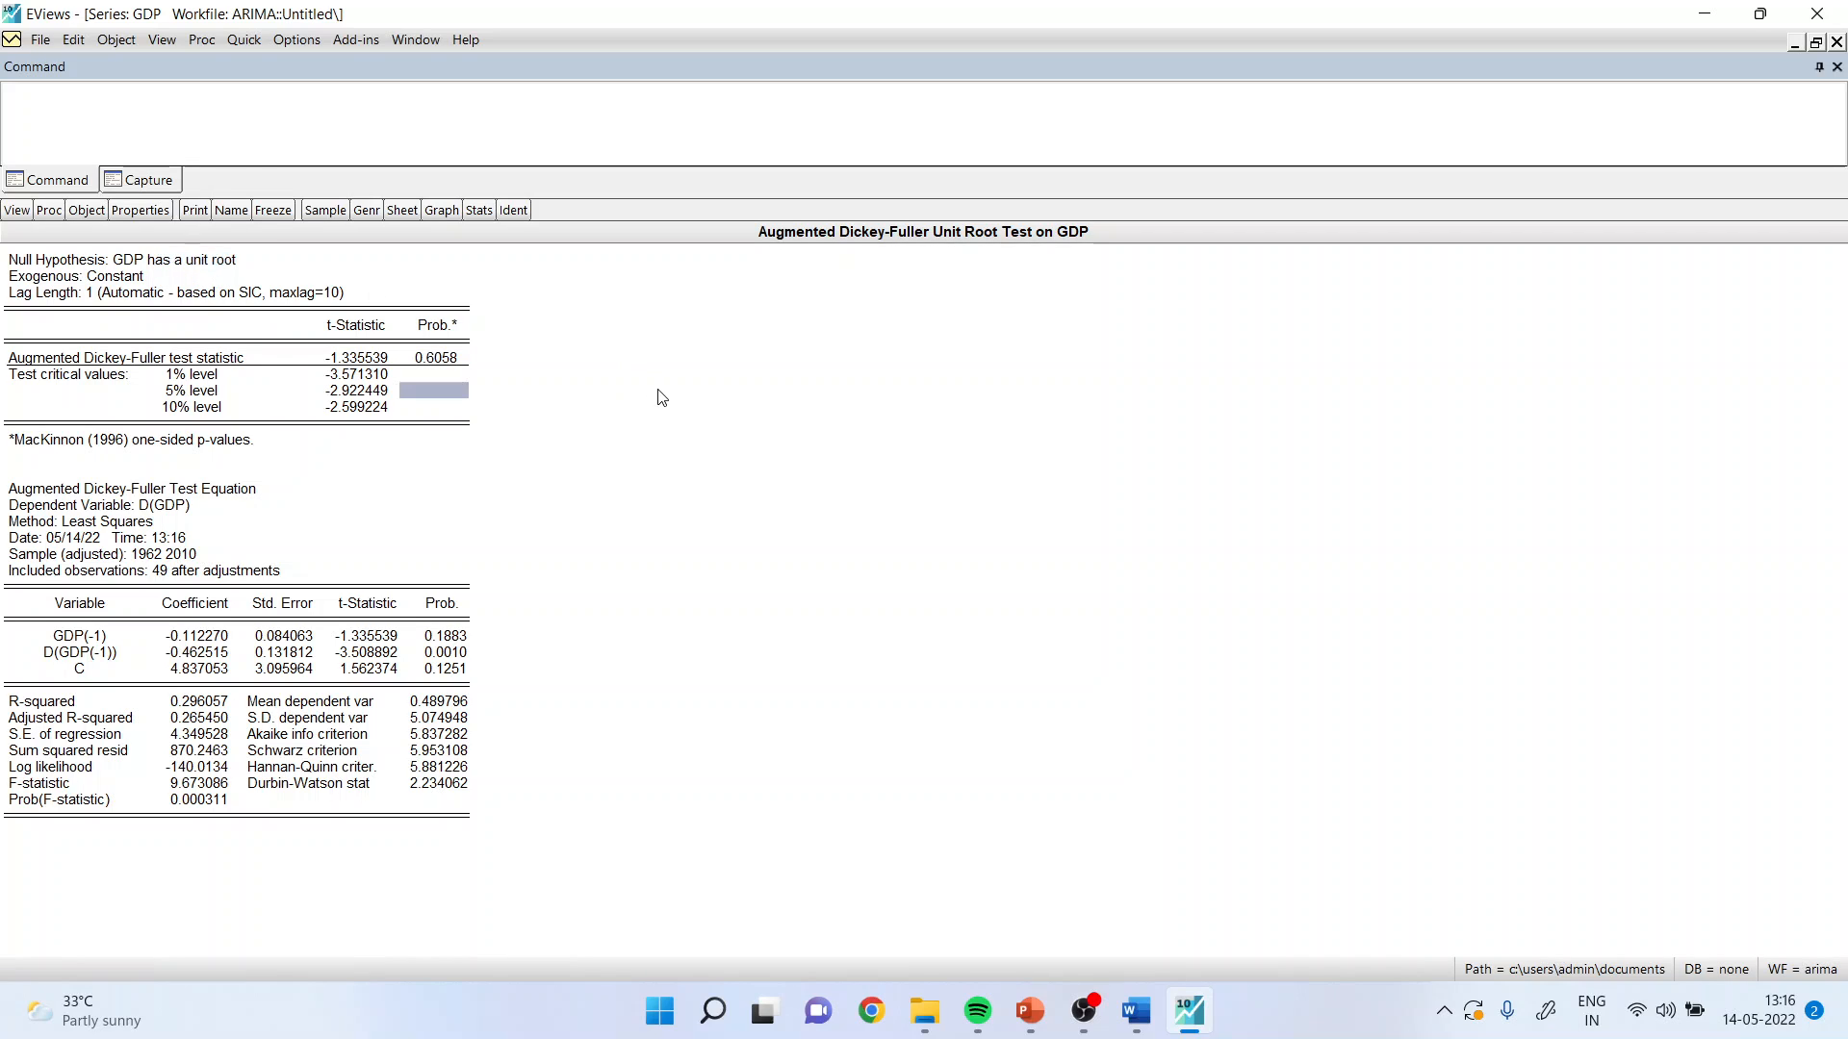
Run the Augmented Dickey-Fuller test on GDP at 1st difference with intercept, highlight its p-value, and close the series.
click(12, 211)
click(81, 389)
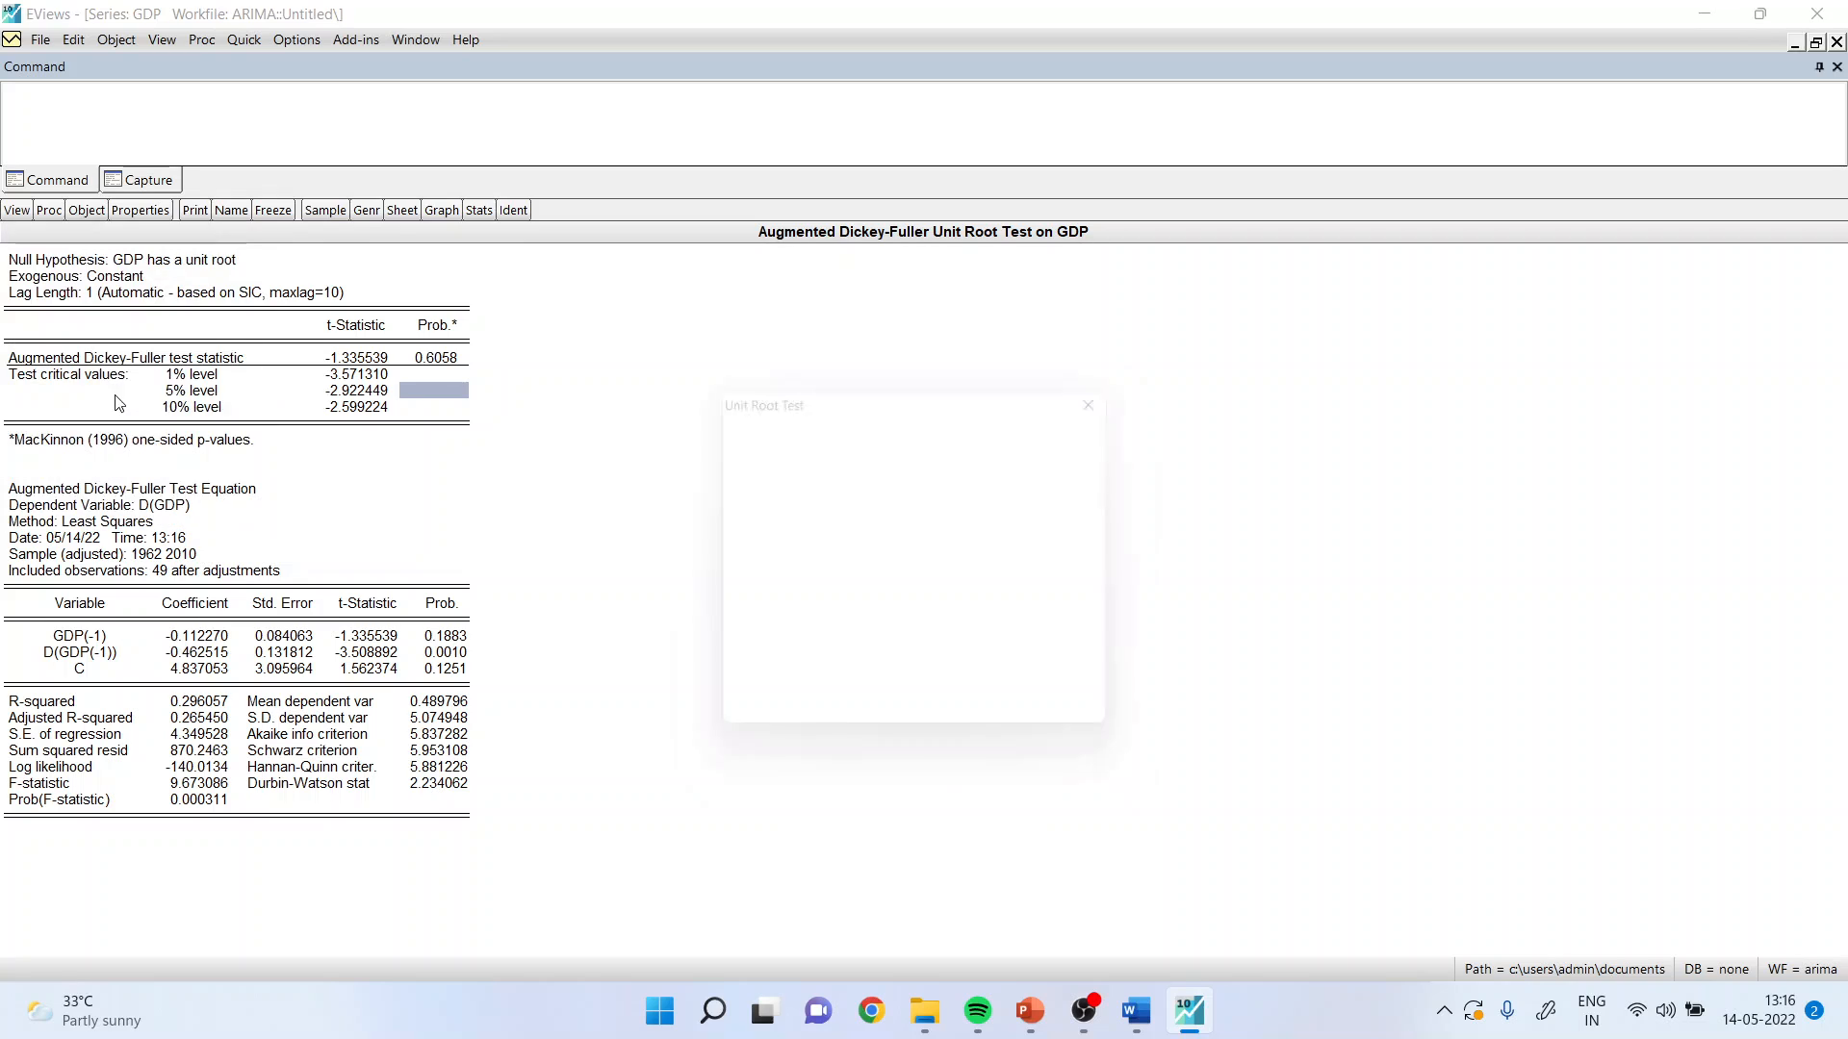
click(741, 535)
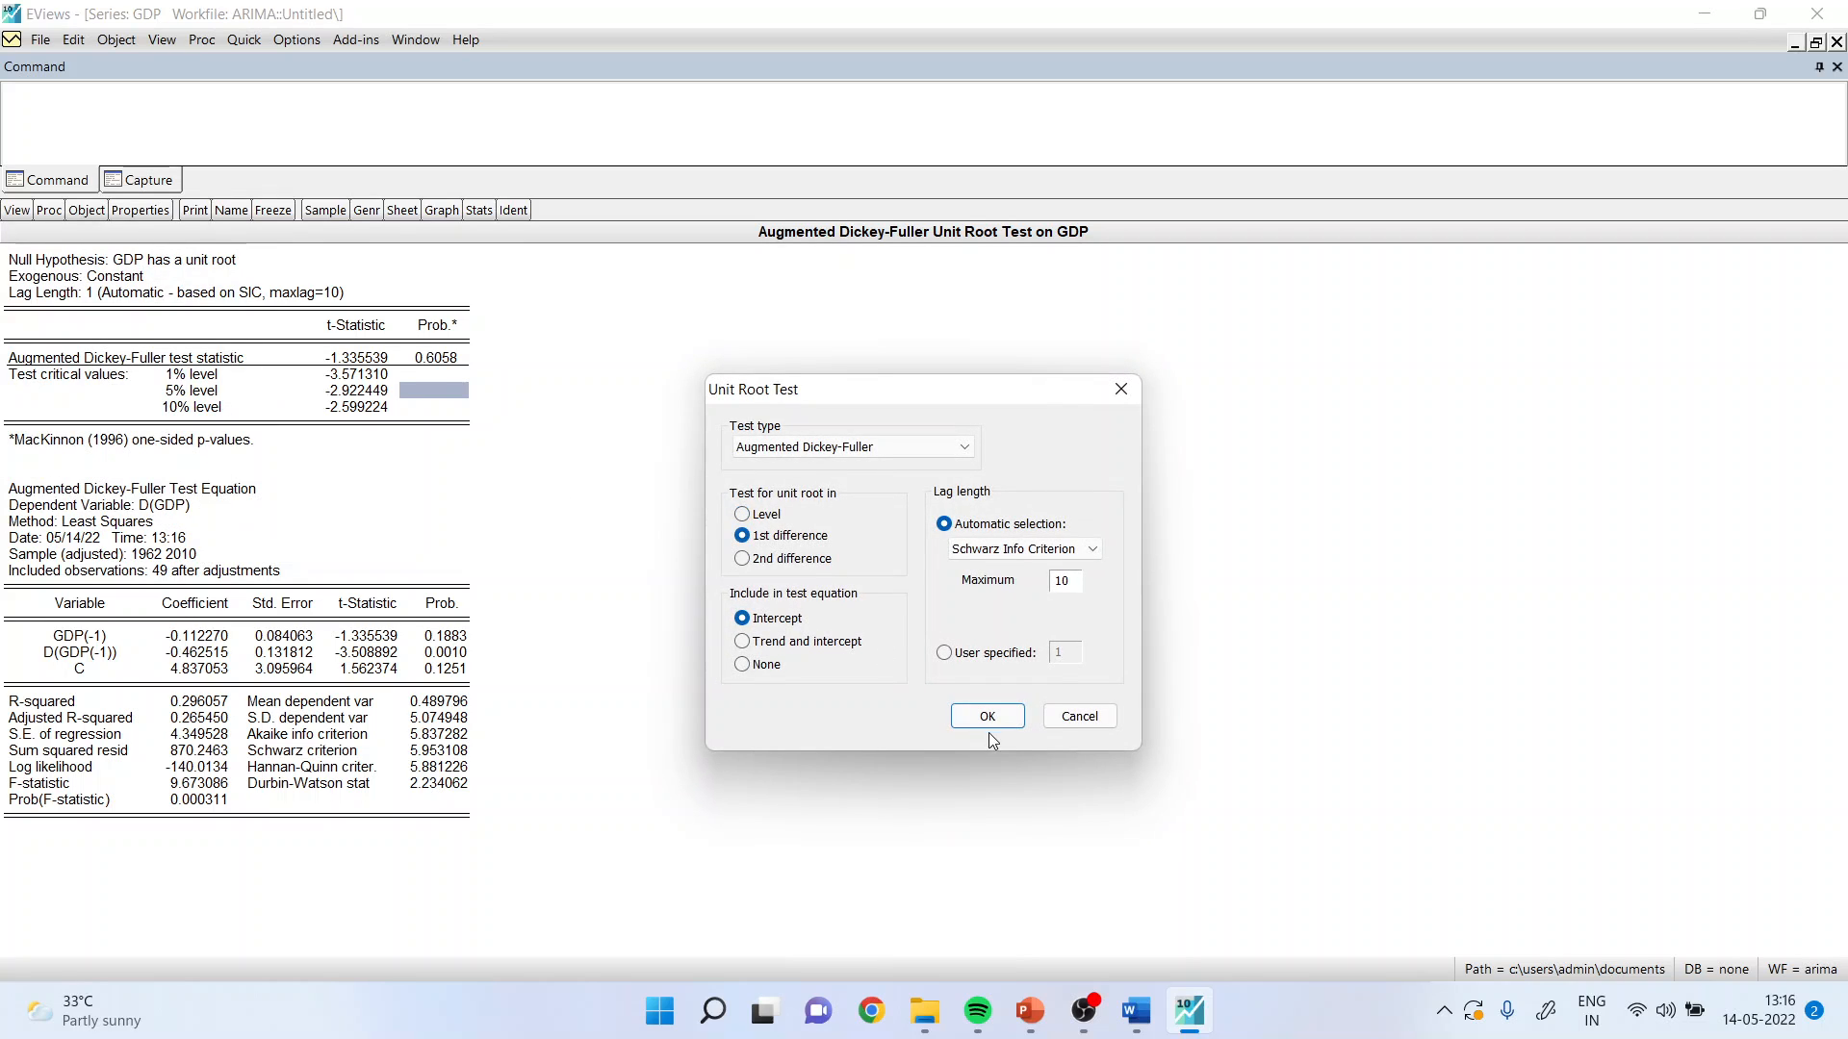
click(989, 724)
click(447, 359)
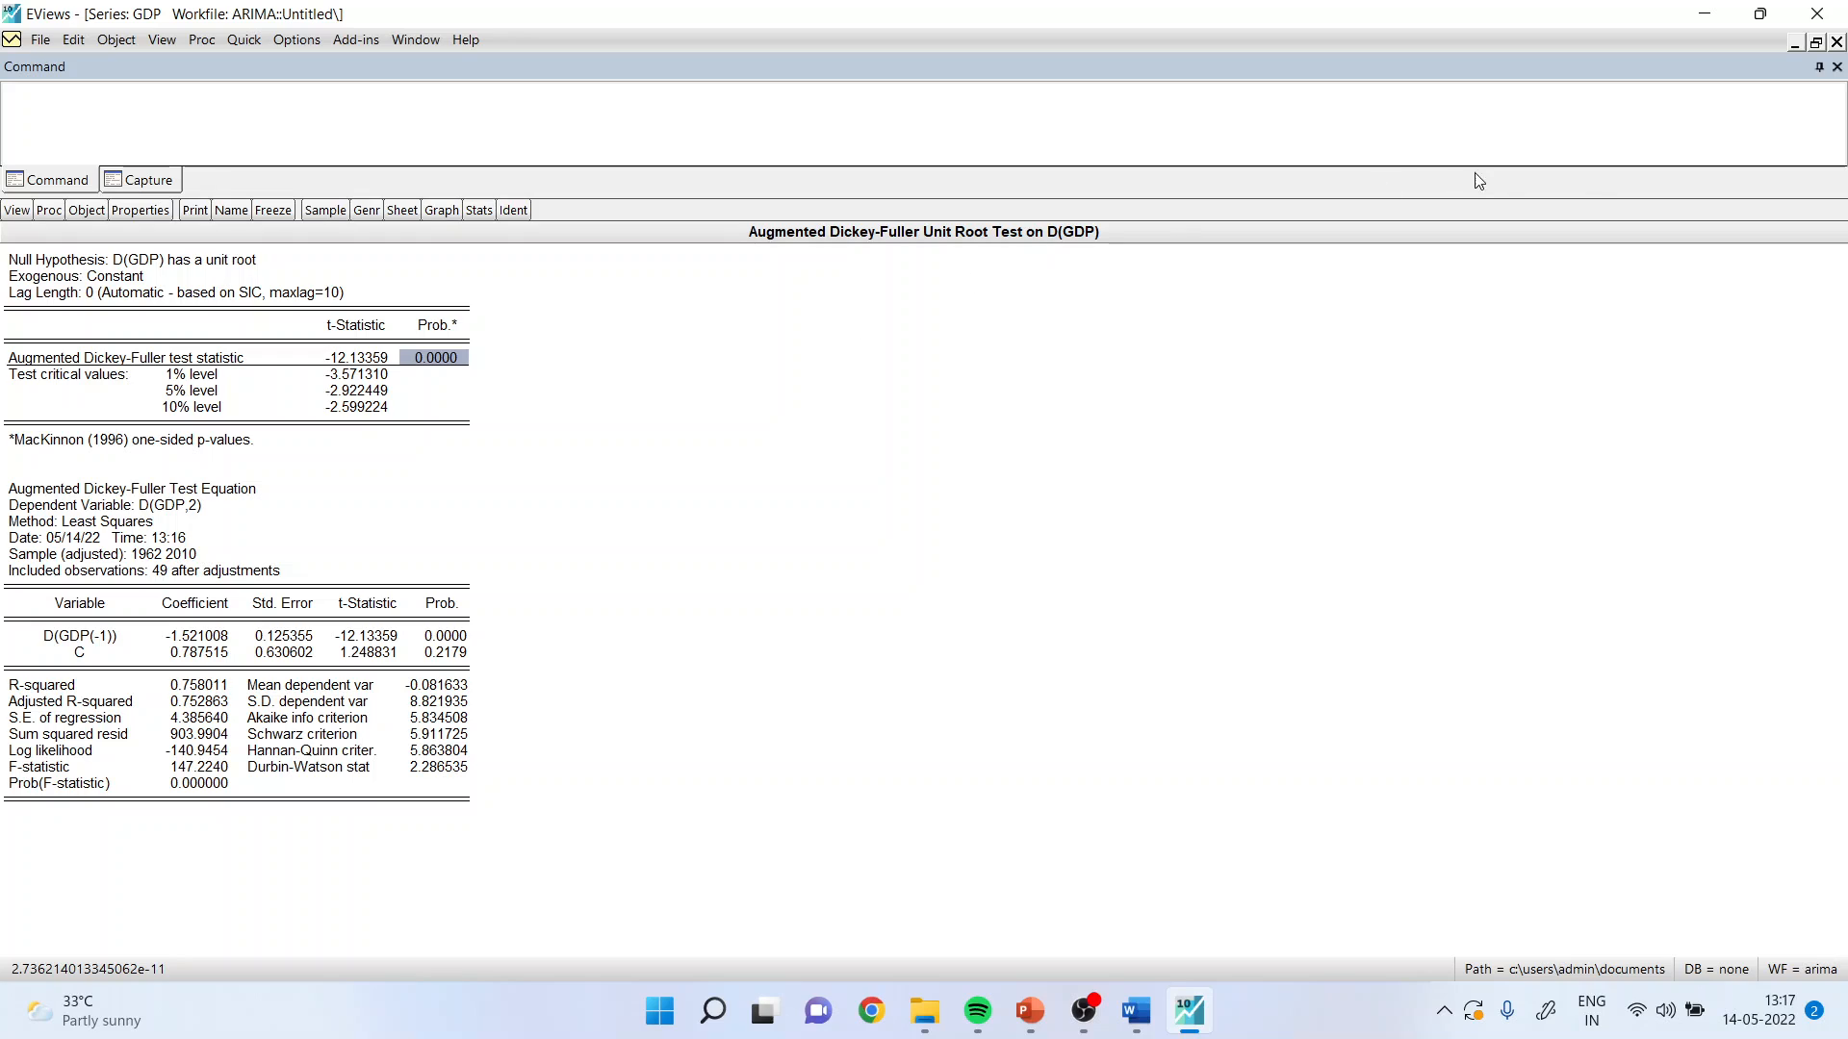
click(1837, 42)
Generate the first-differenced GDP series with the command genr dgdp=d(gdp,1).
click(81, 117)
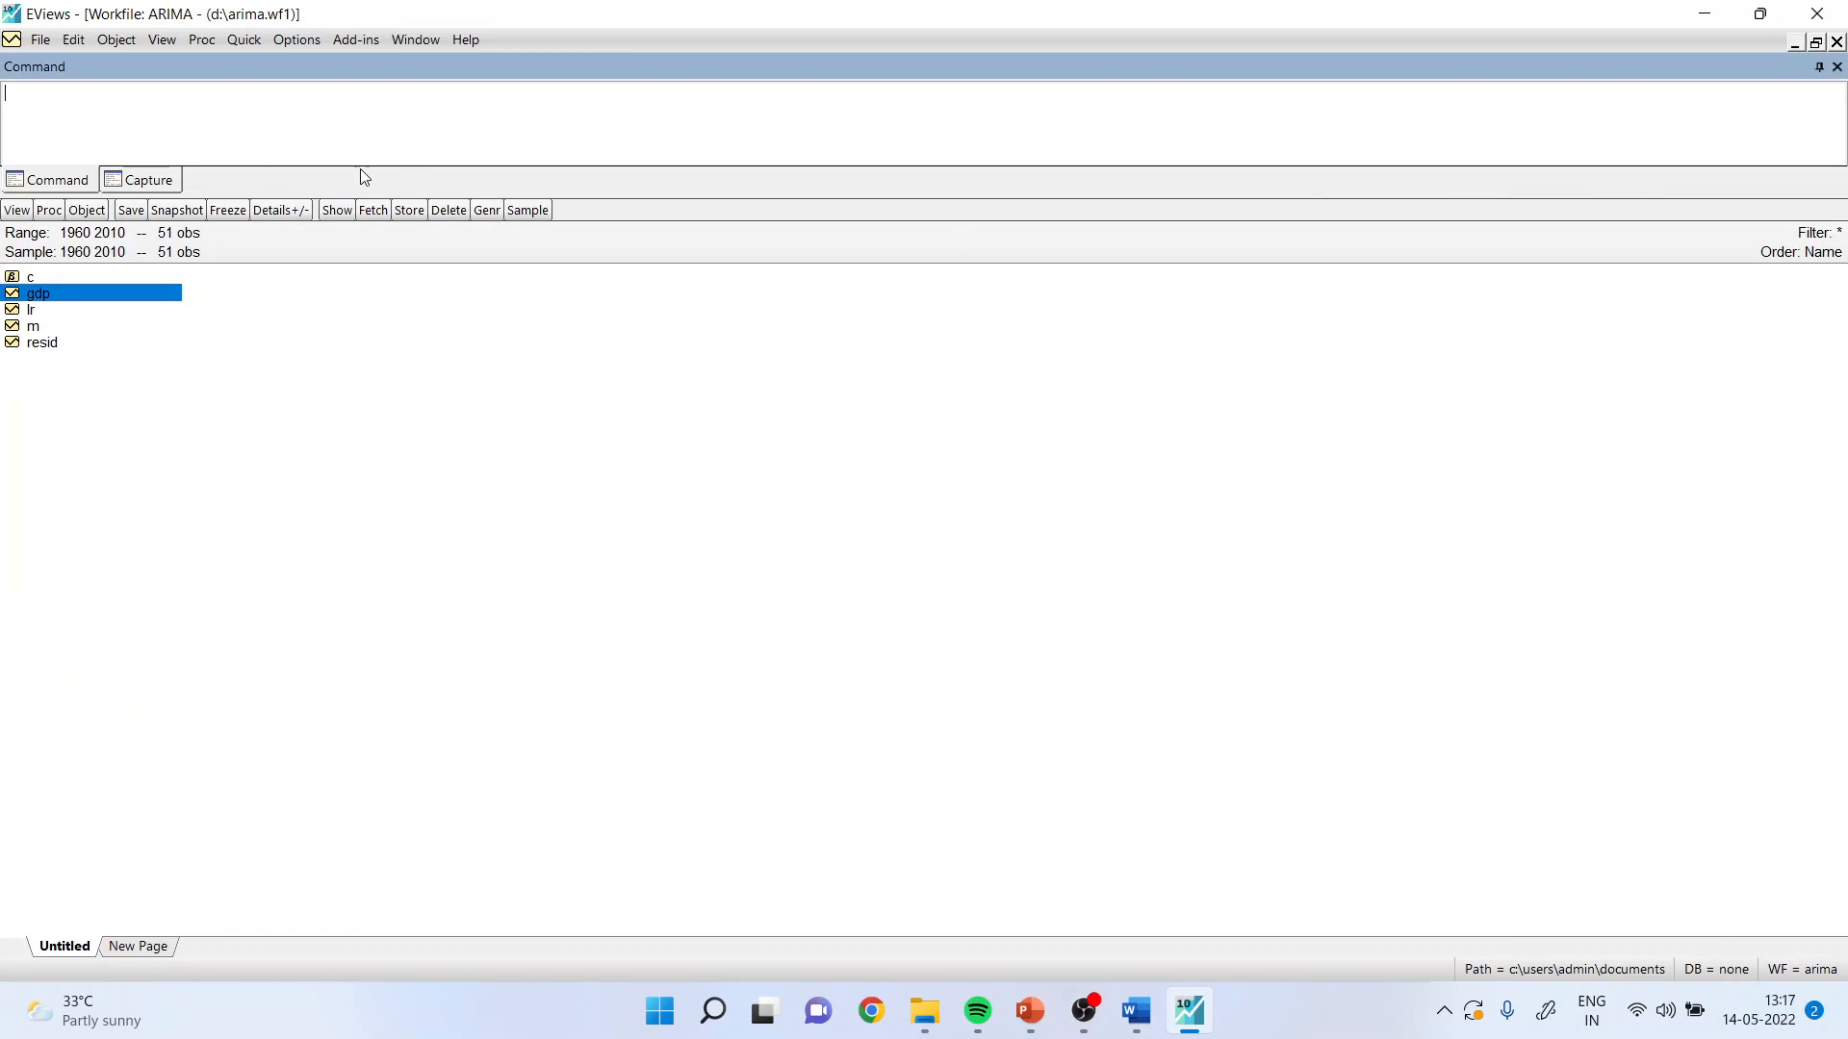
text(genr dgd)
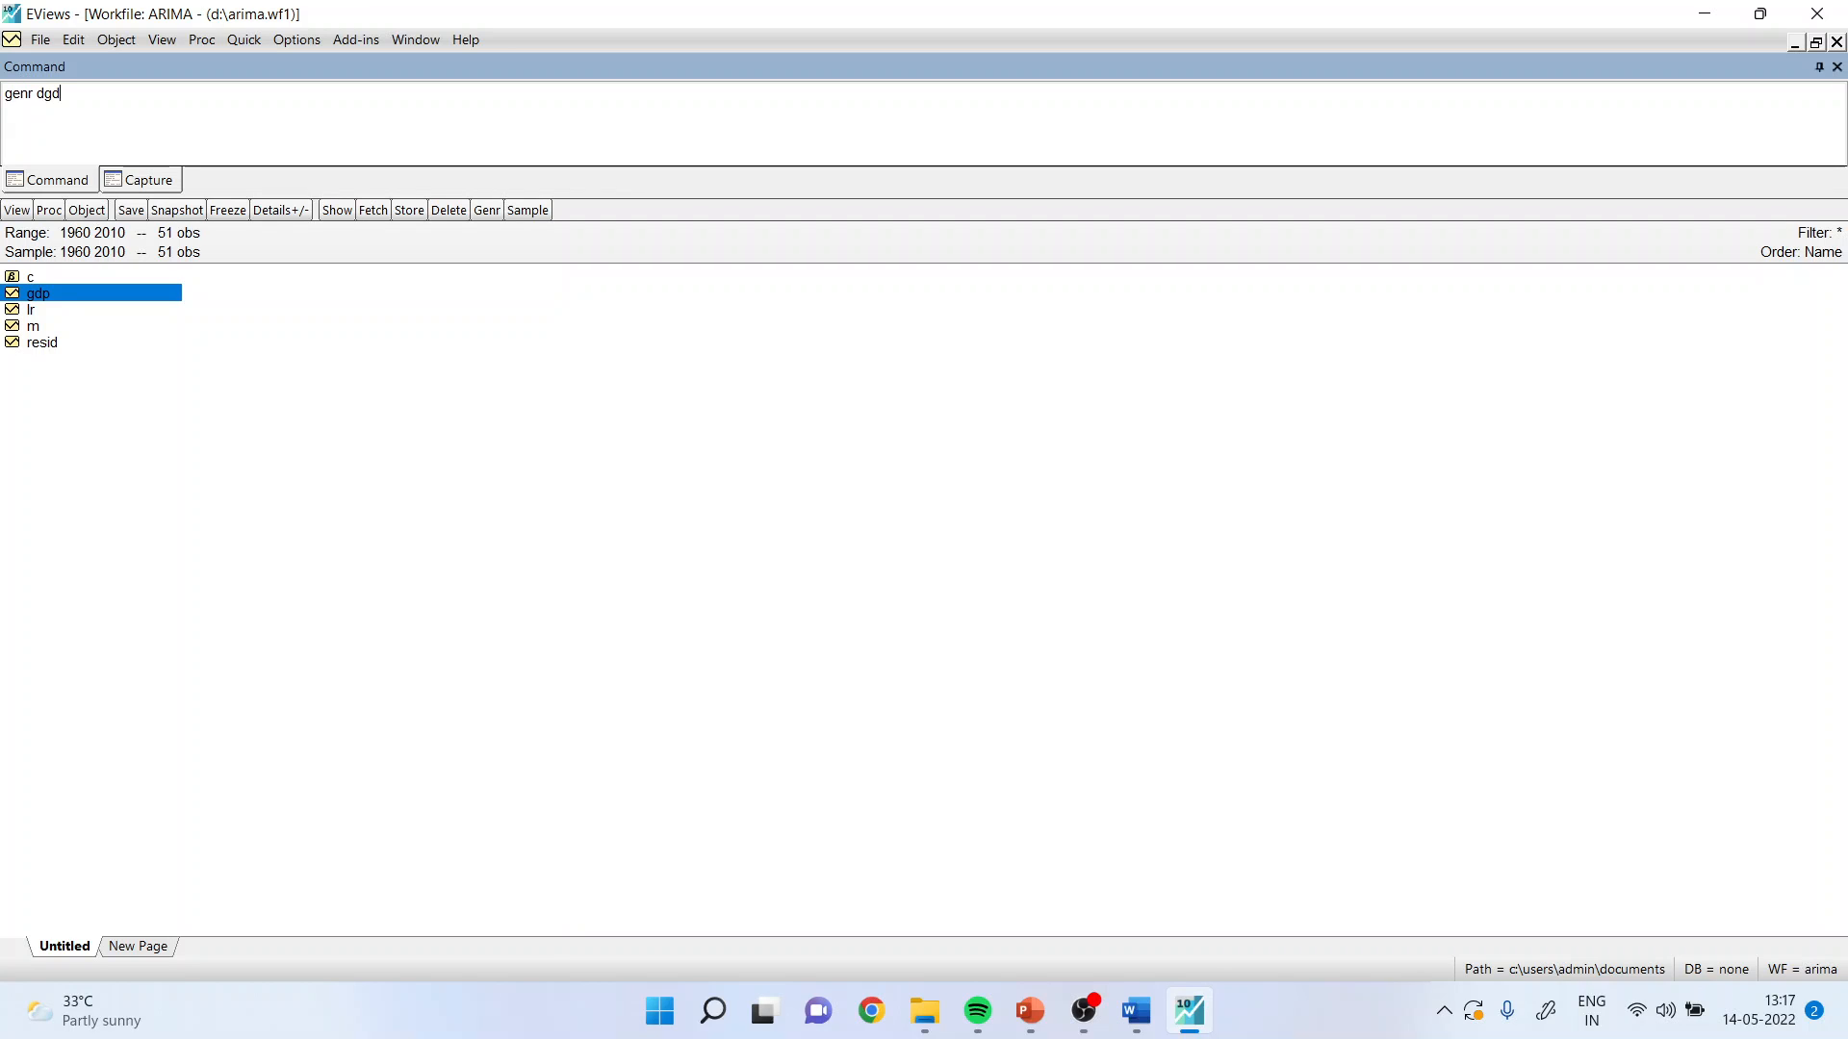
text(p=d(gdp,1))
key(Return)
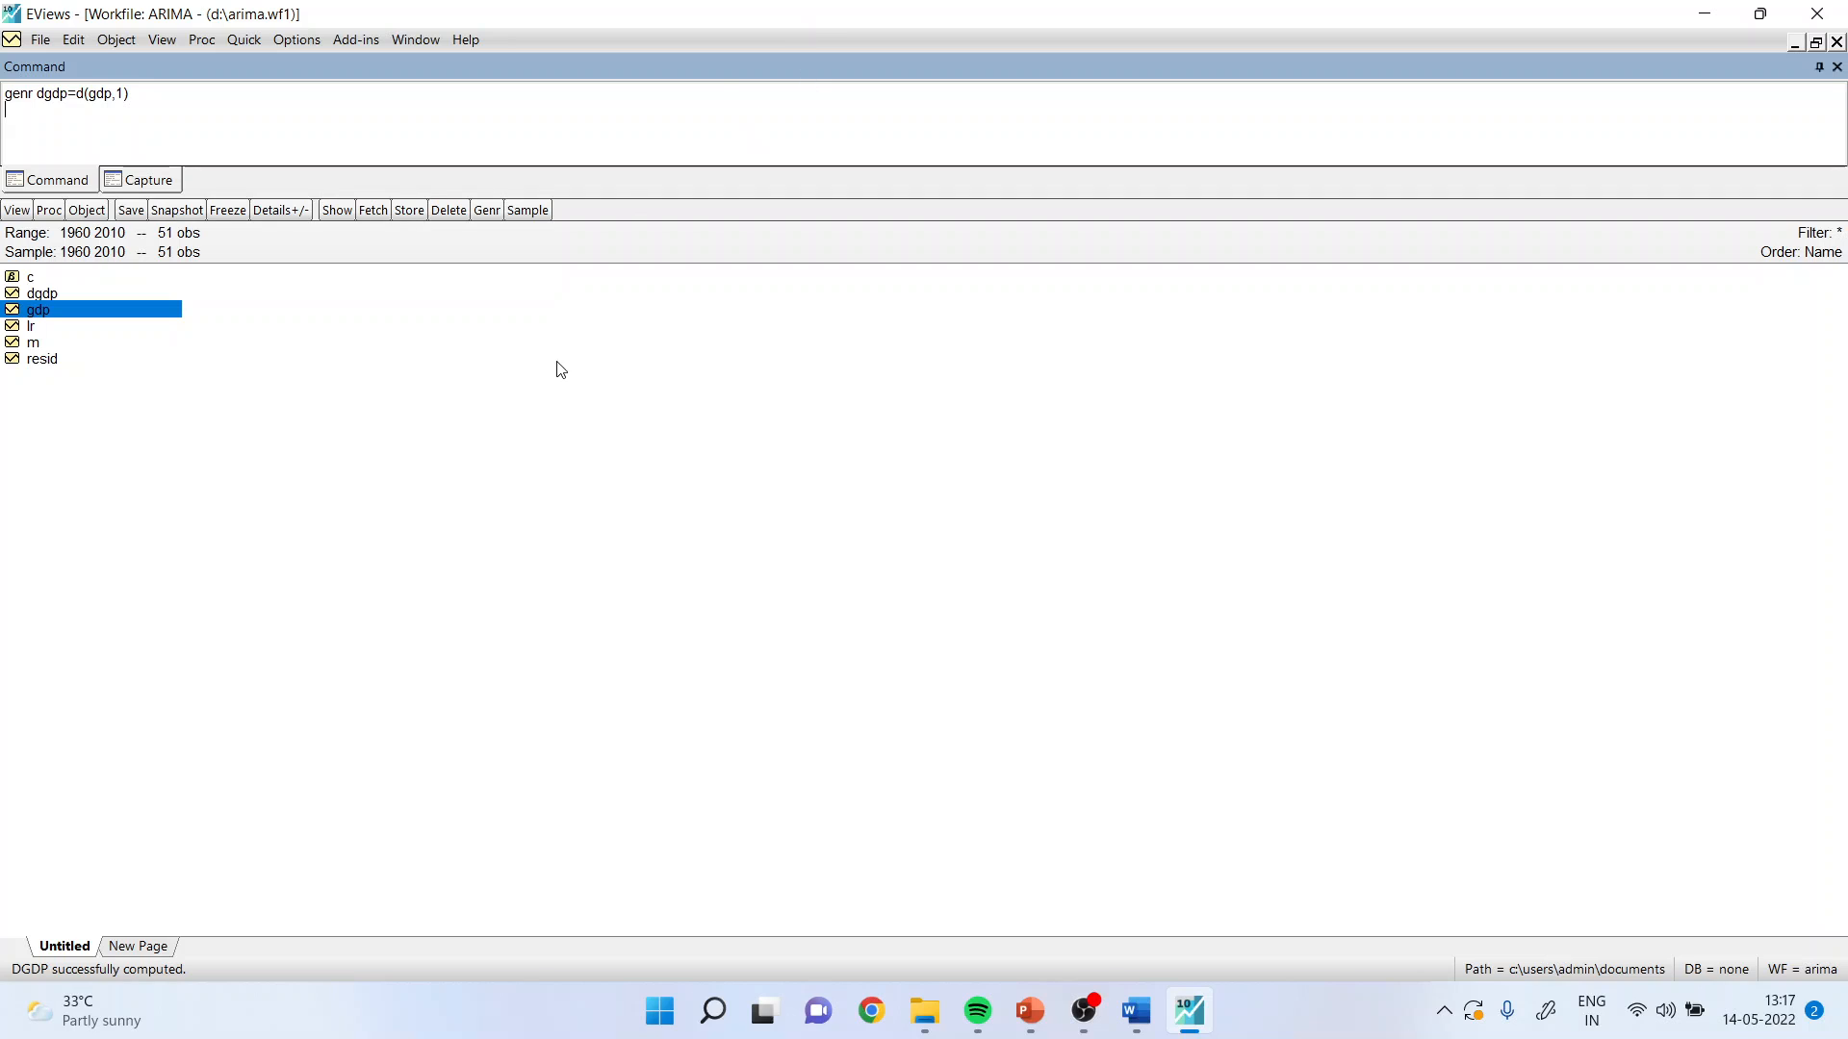
Open the gdp and dgdp series together as a group, with gdp first.
click(540, 472)
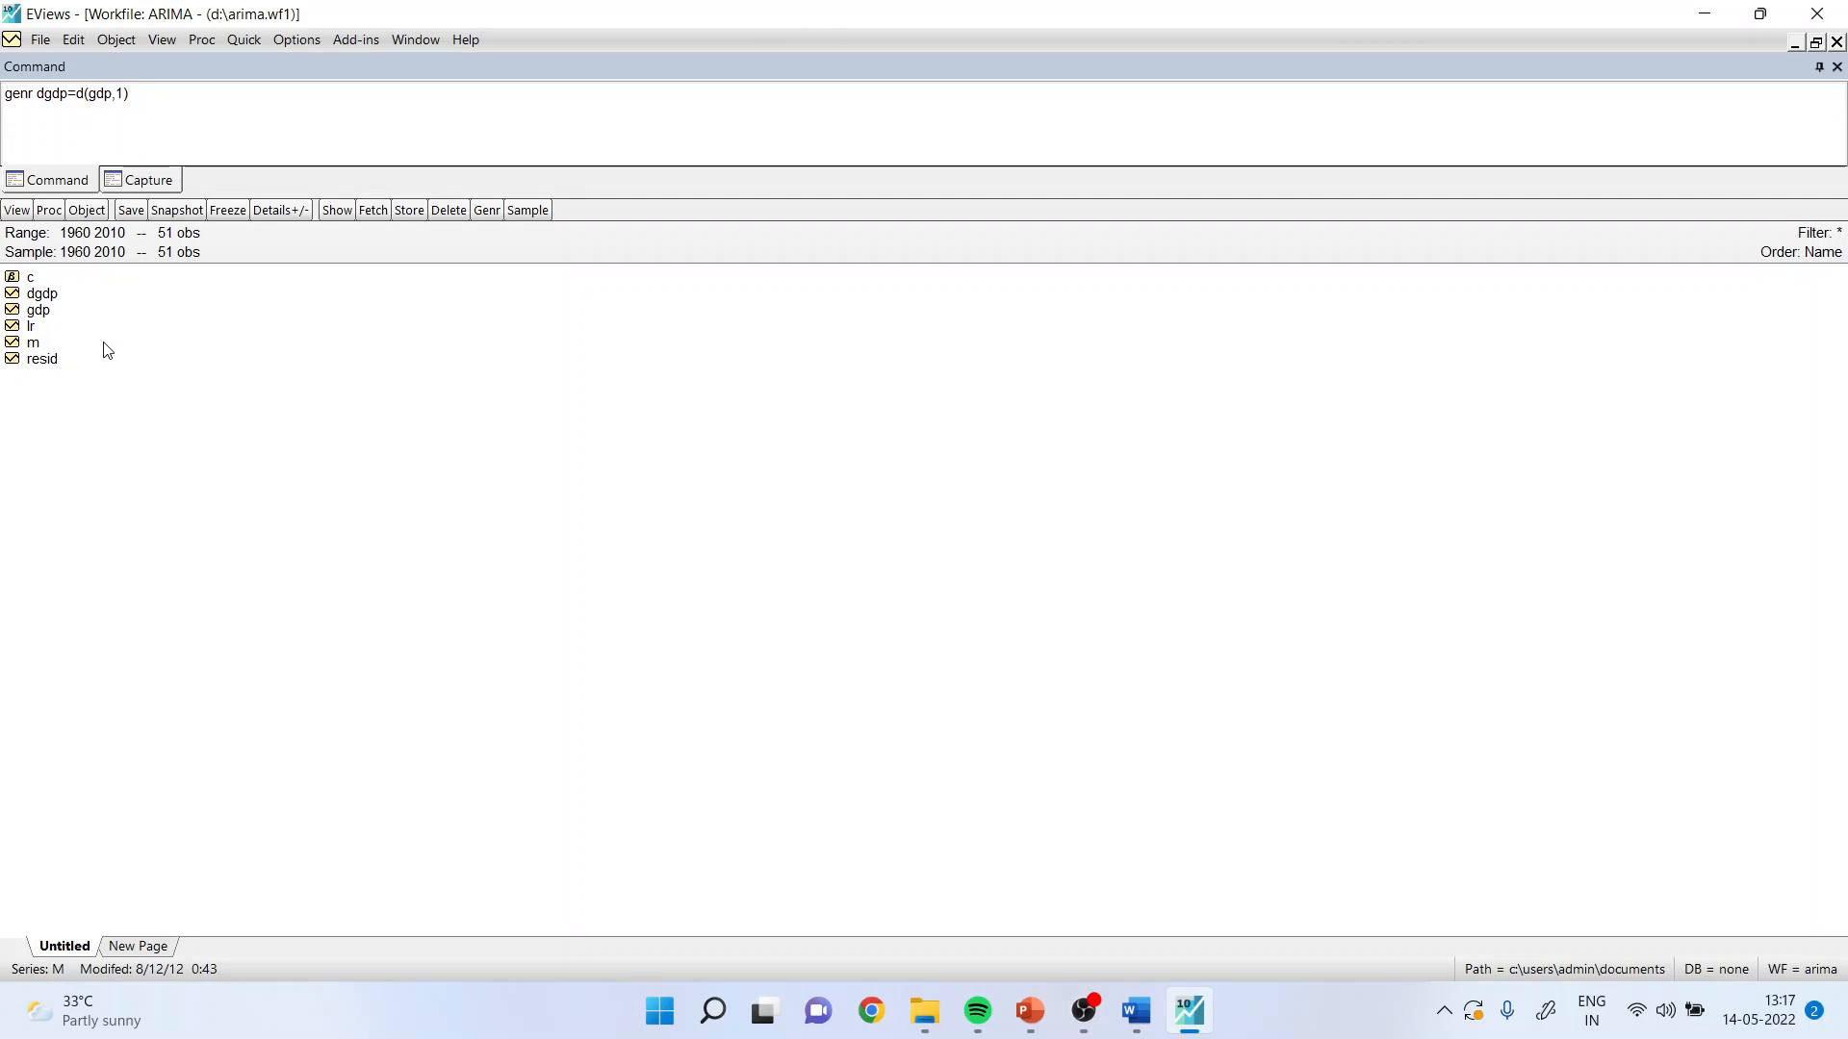
click(43, 310)
ctrl+click(44, 294)
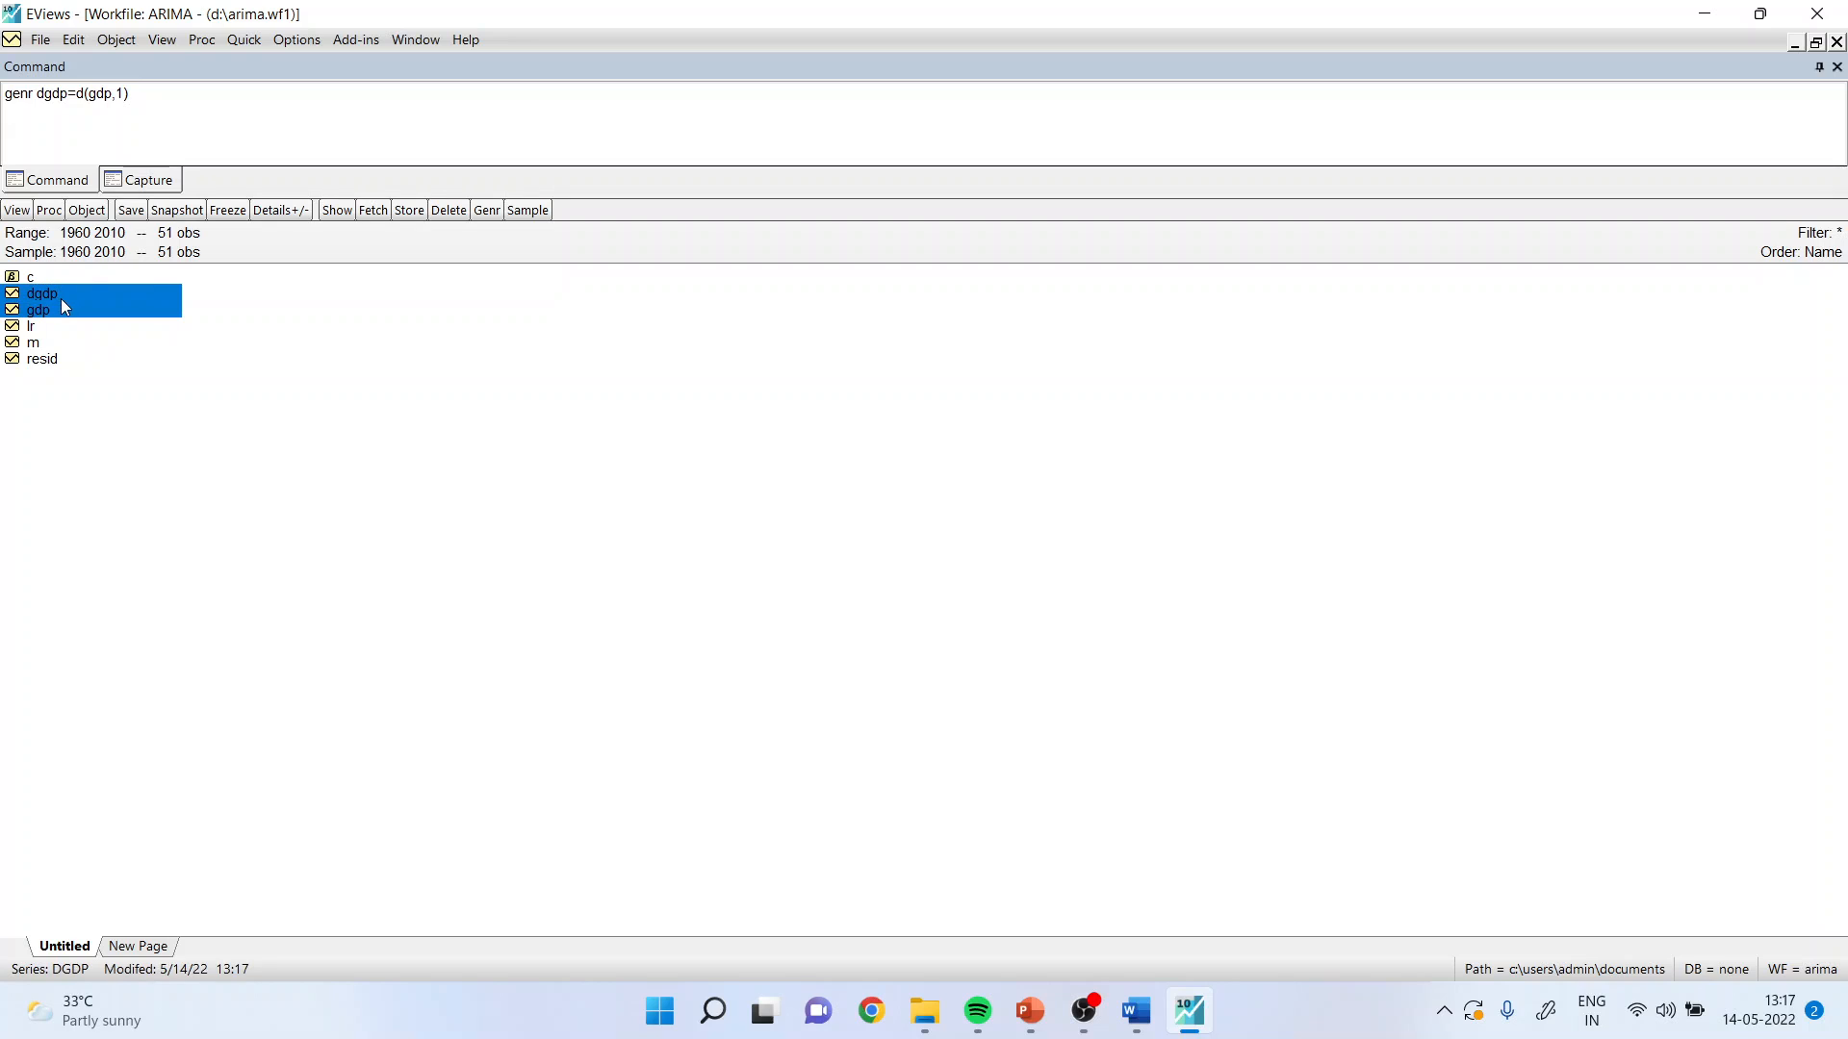
right_click(63, 292)
mouse_move(162, 313)
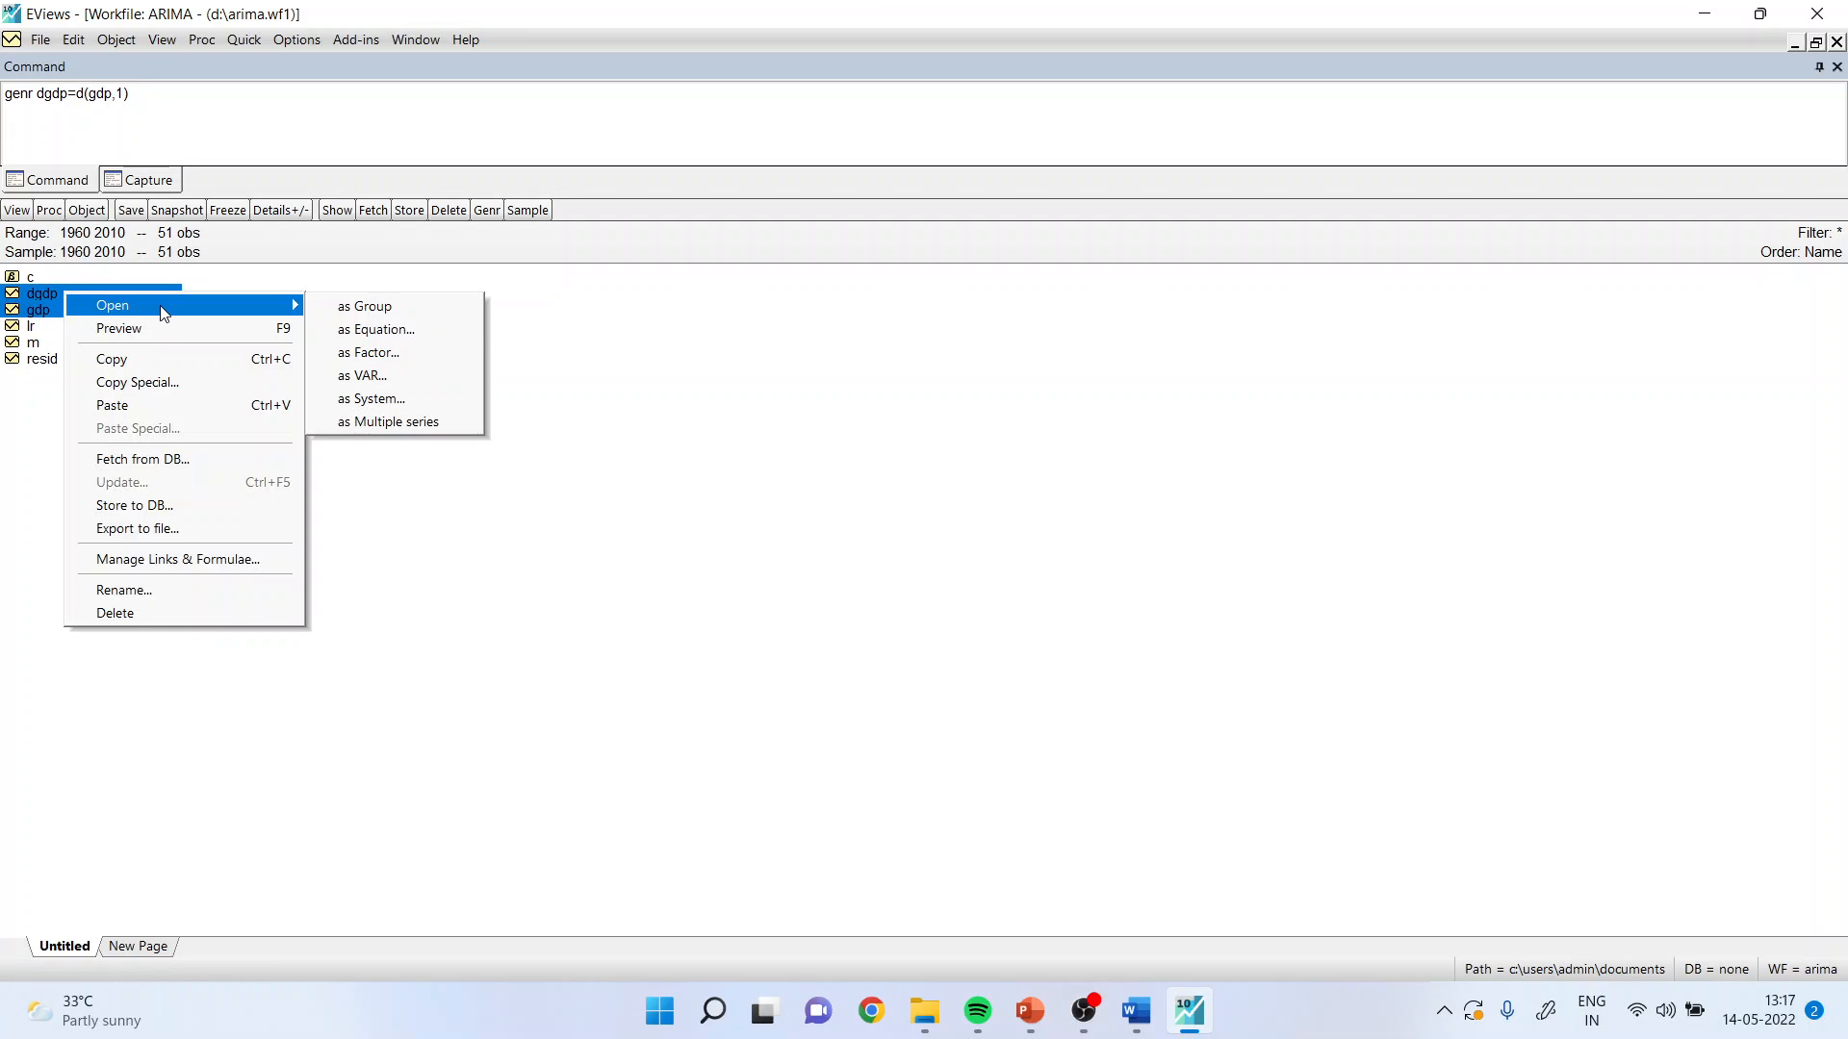
click(364, 306)
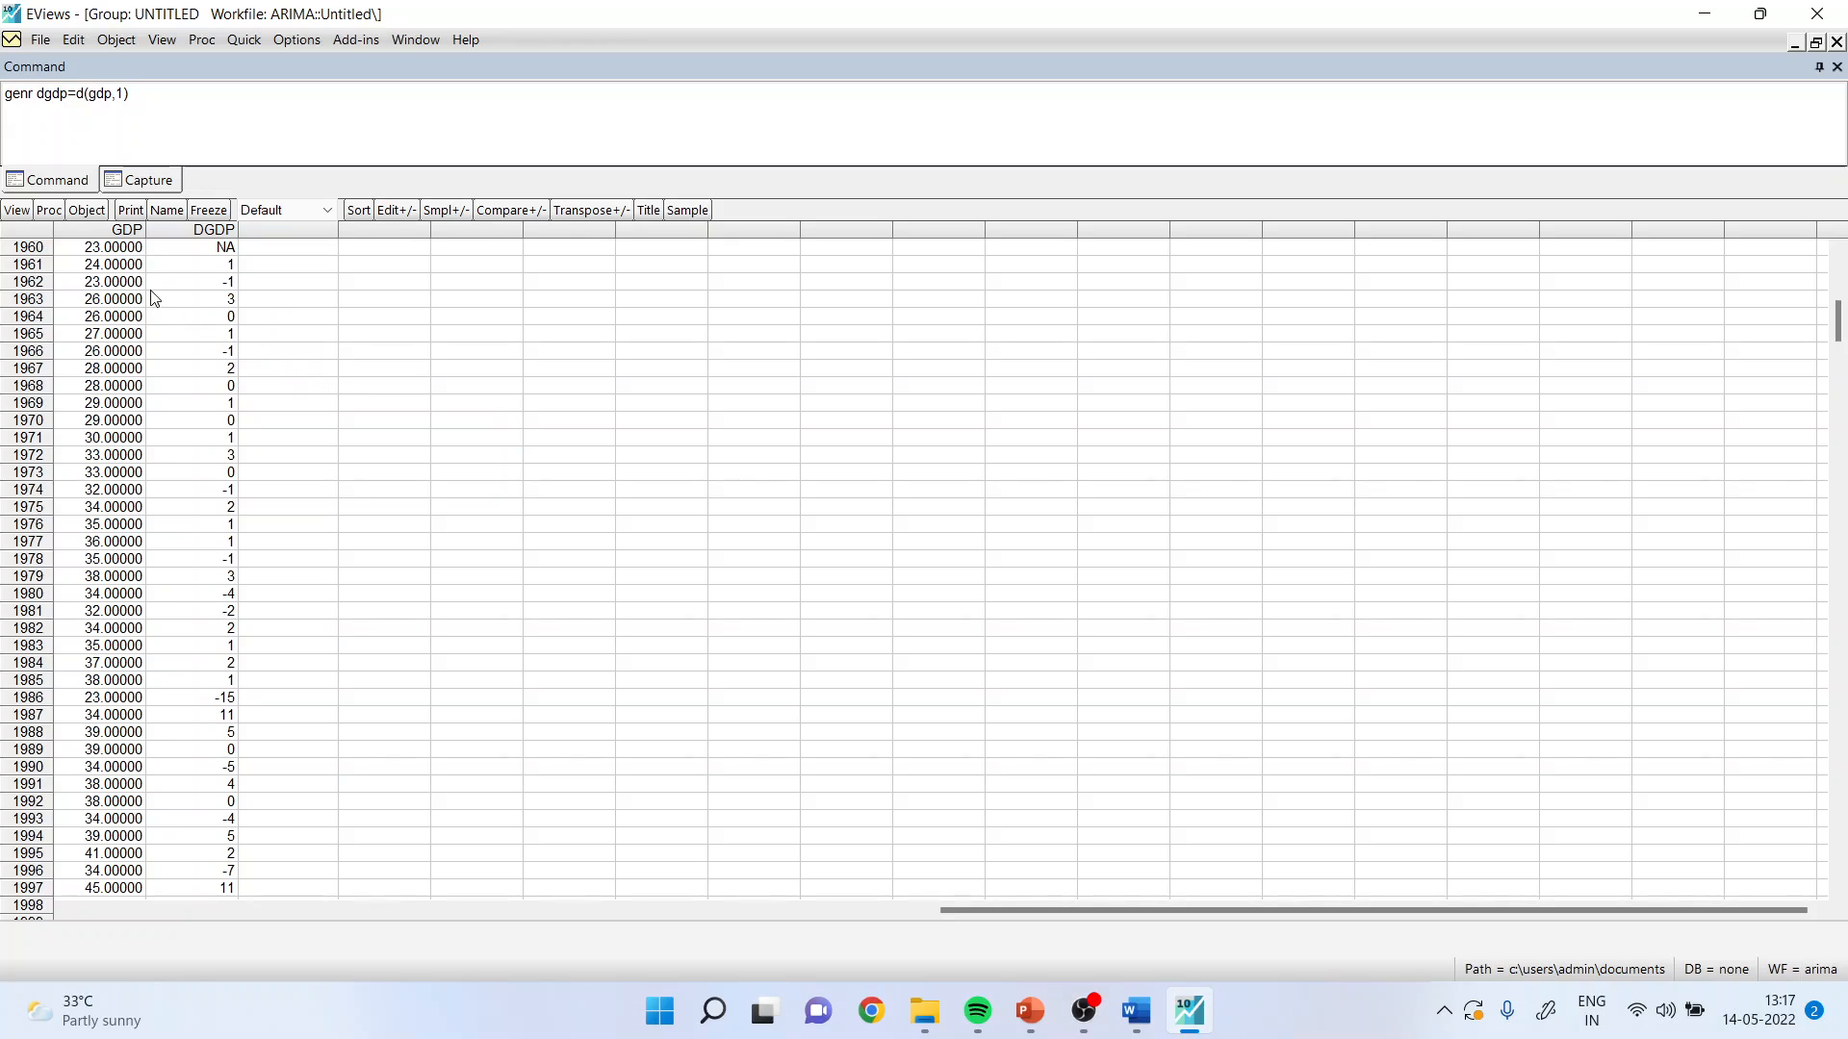
Compare the GDP and DGDP values for 1961 and 1962 in the group, and close it, deleting the untitled group.
click(120, 252)
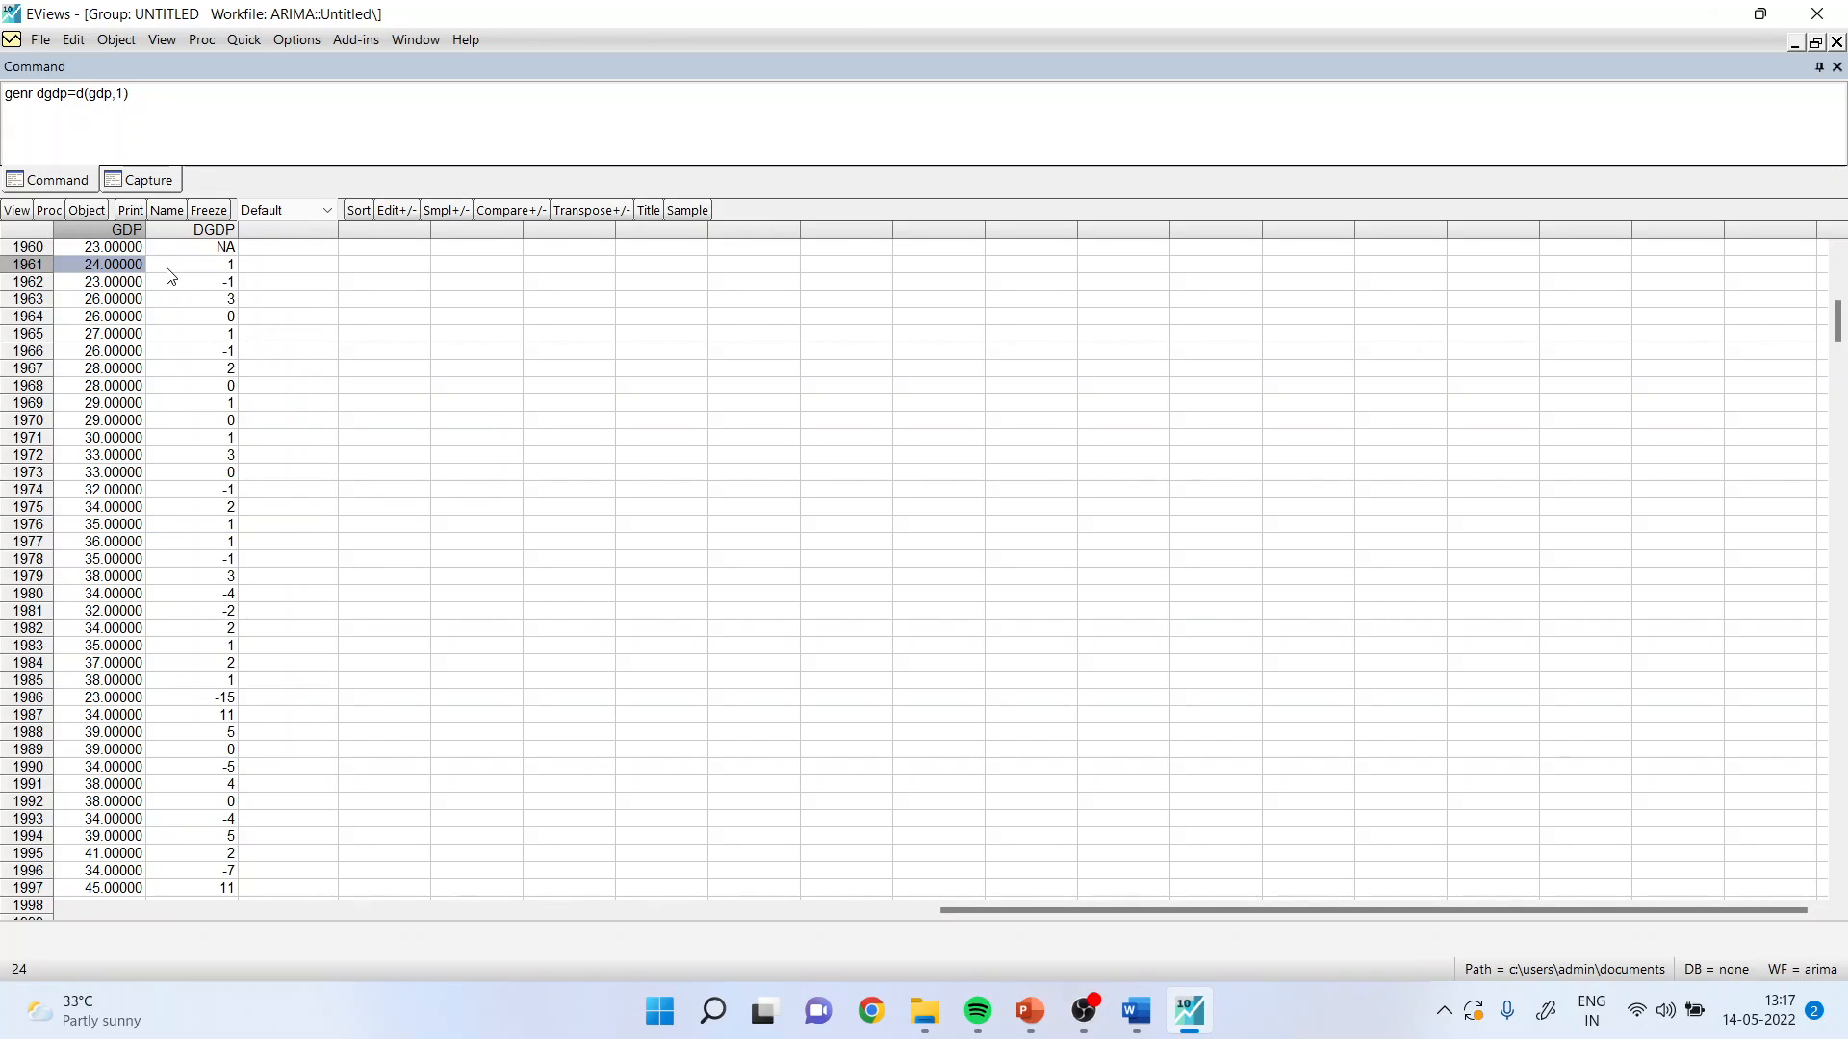
click(220, 267)
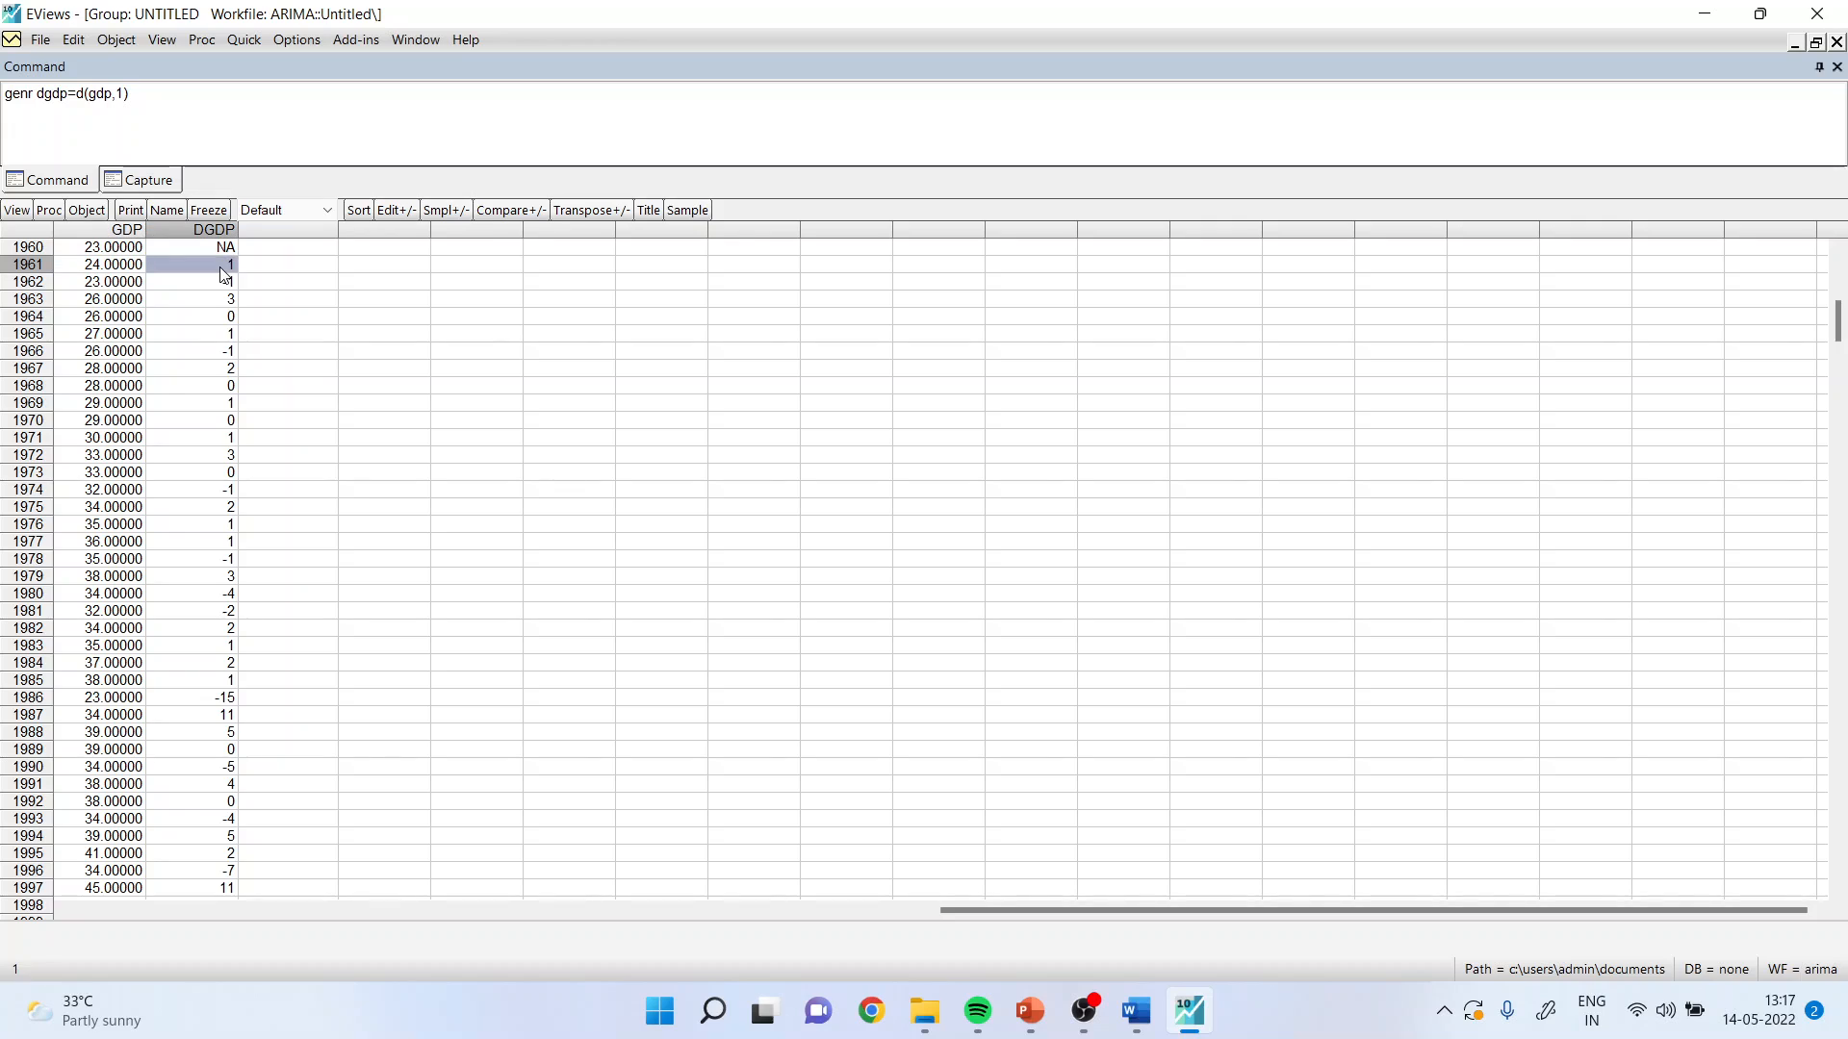
click(211, 285)
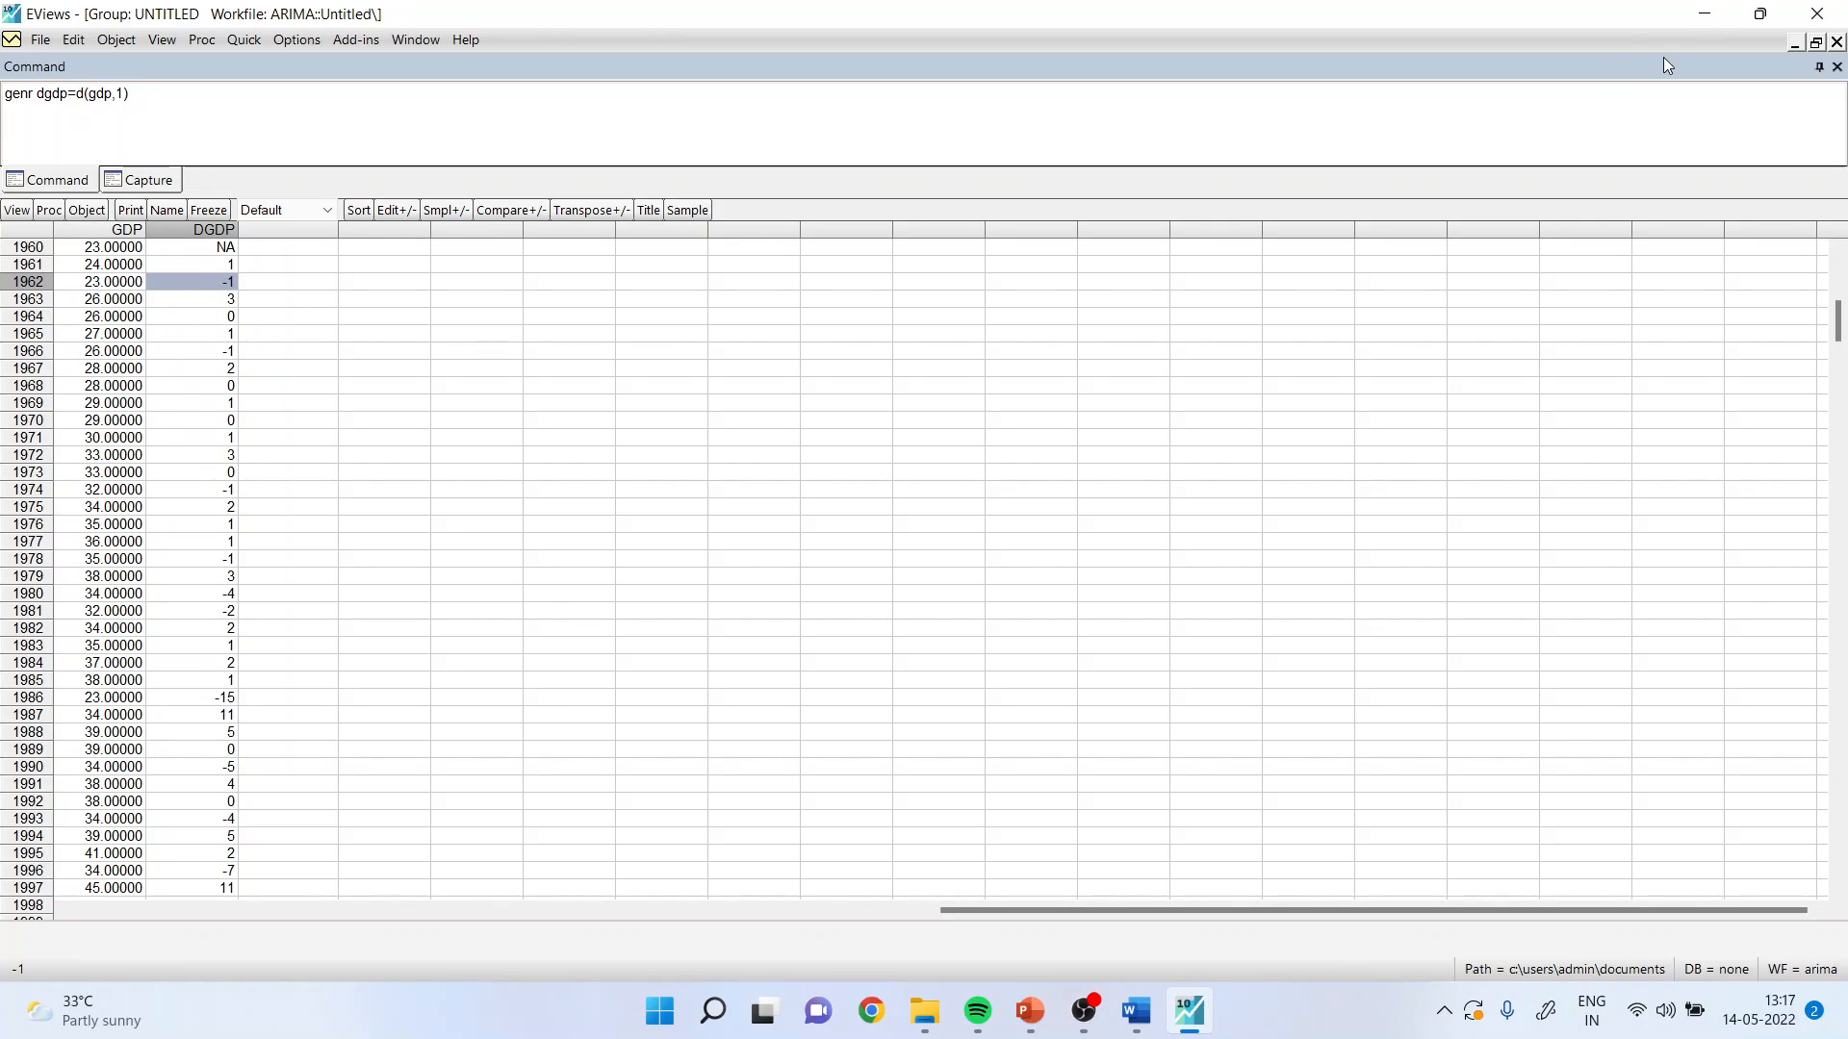
click(1837, 41)
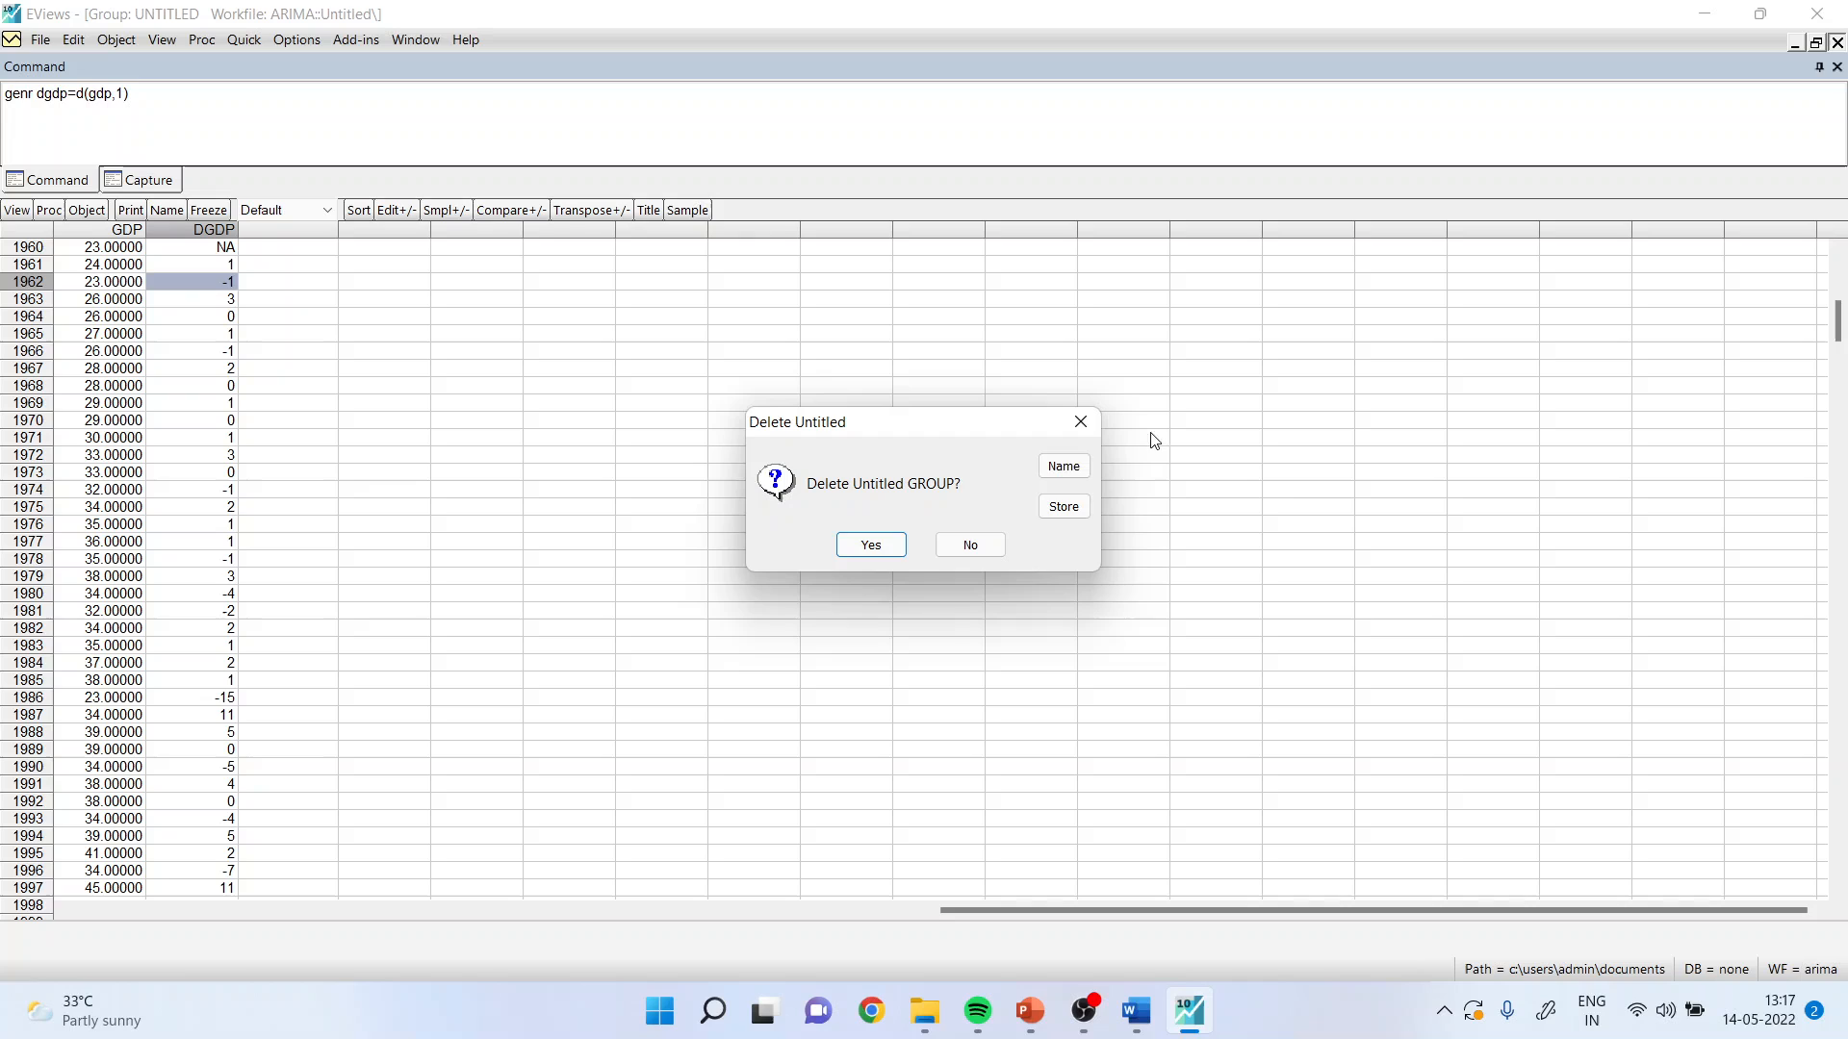
click(892, 544)
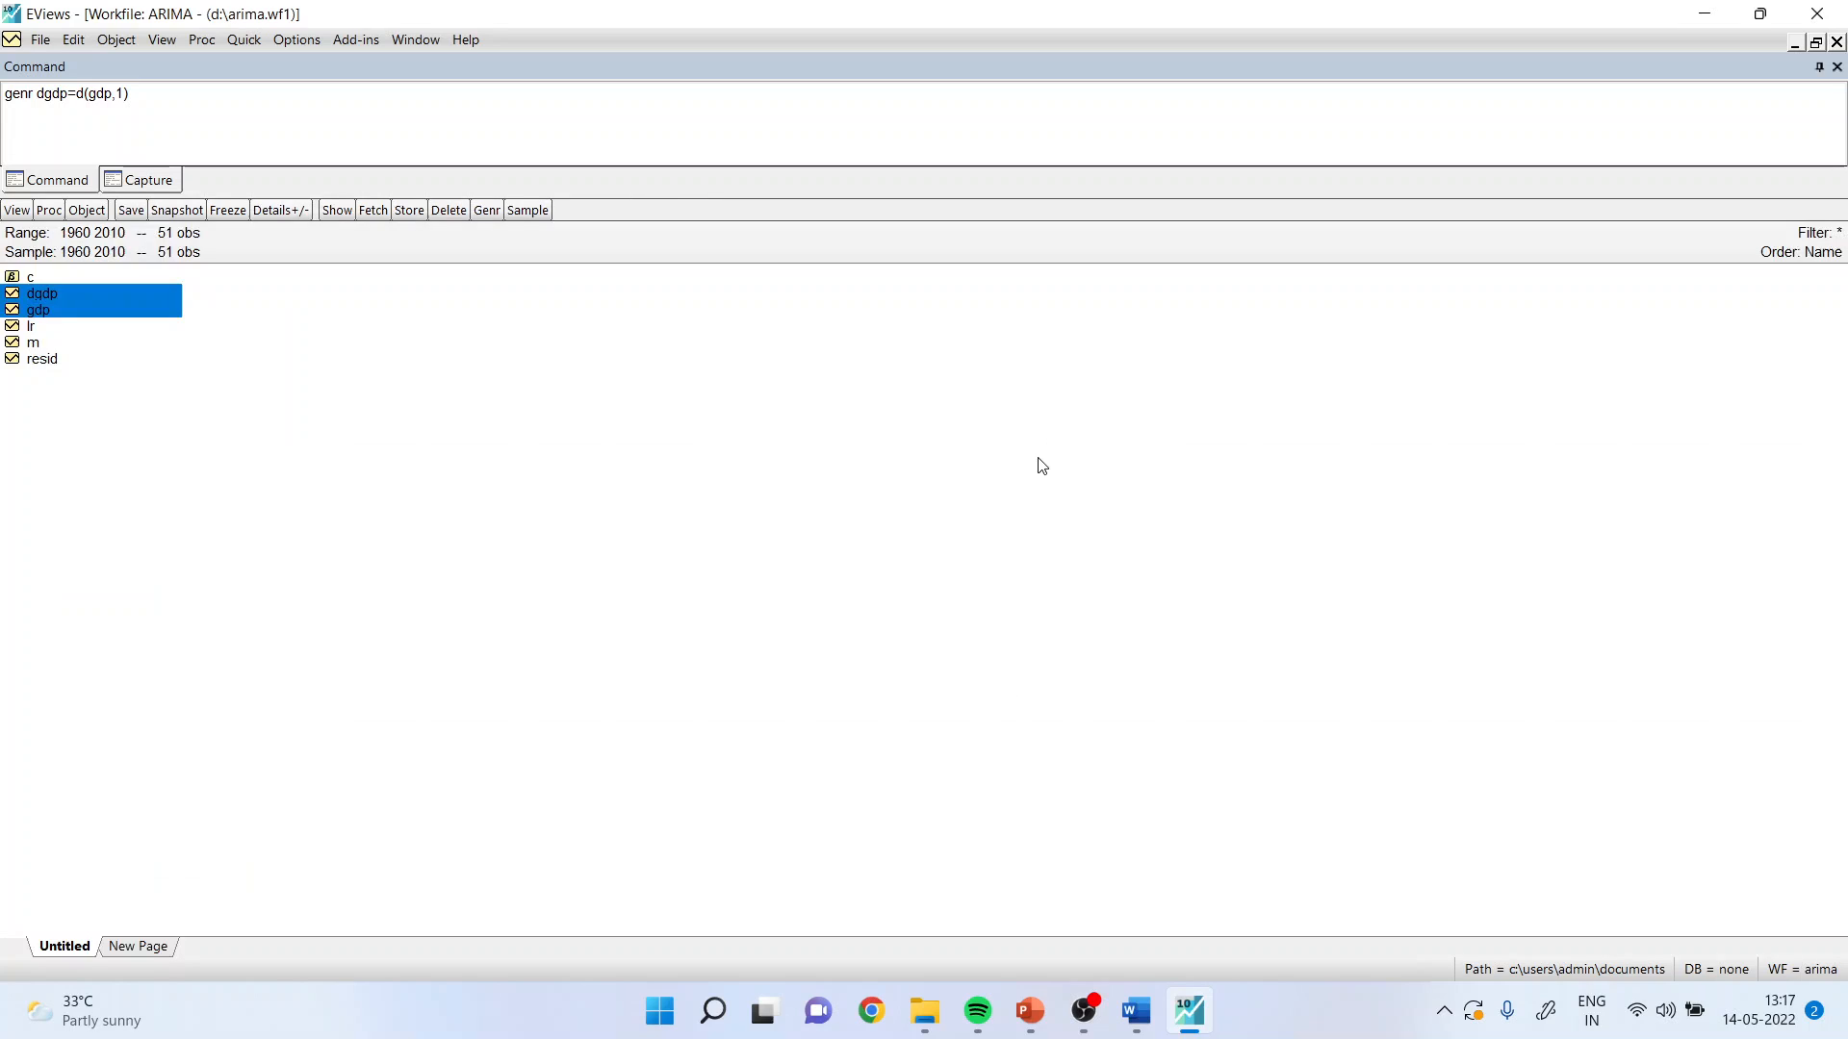
Open the dgdp series, display its correlogram at level with 24 lags, and highlight the Prob column.
double_click(54, 295)
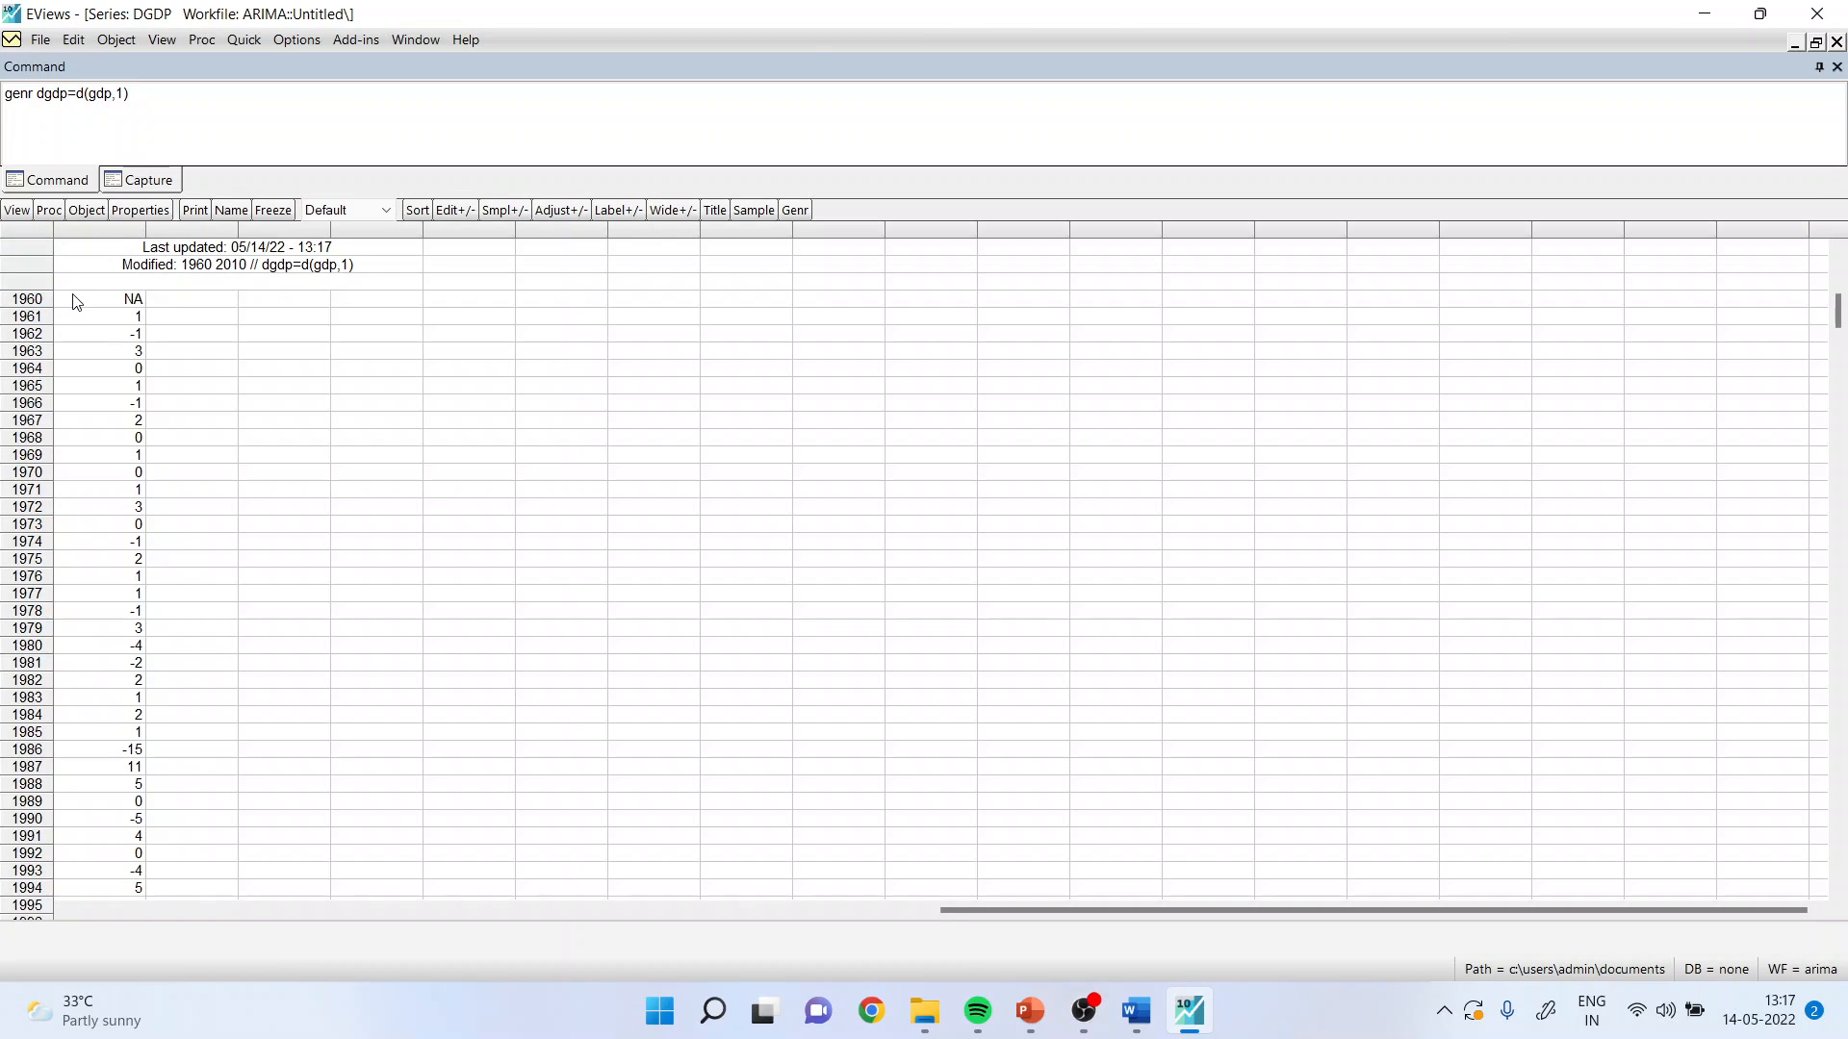
click(16, 212)
click(85, 345)
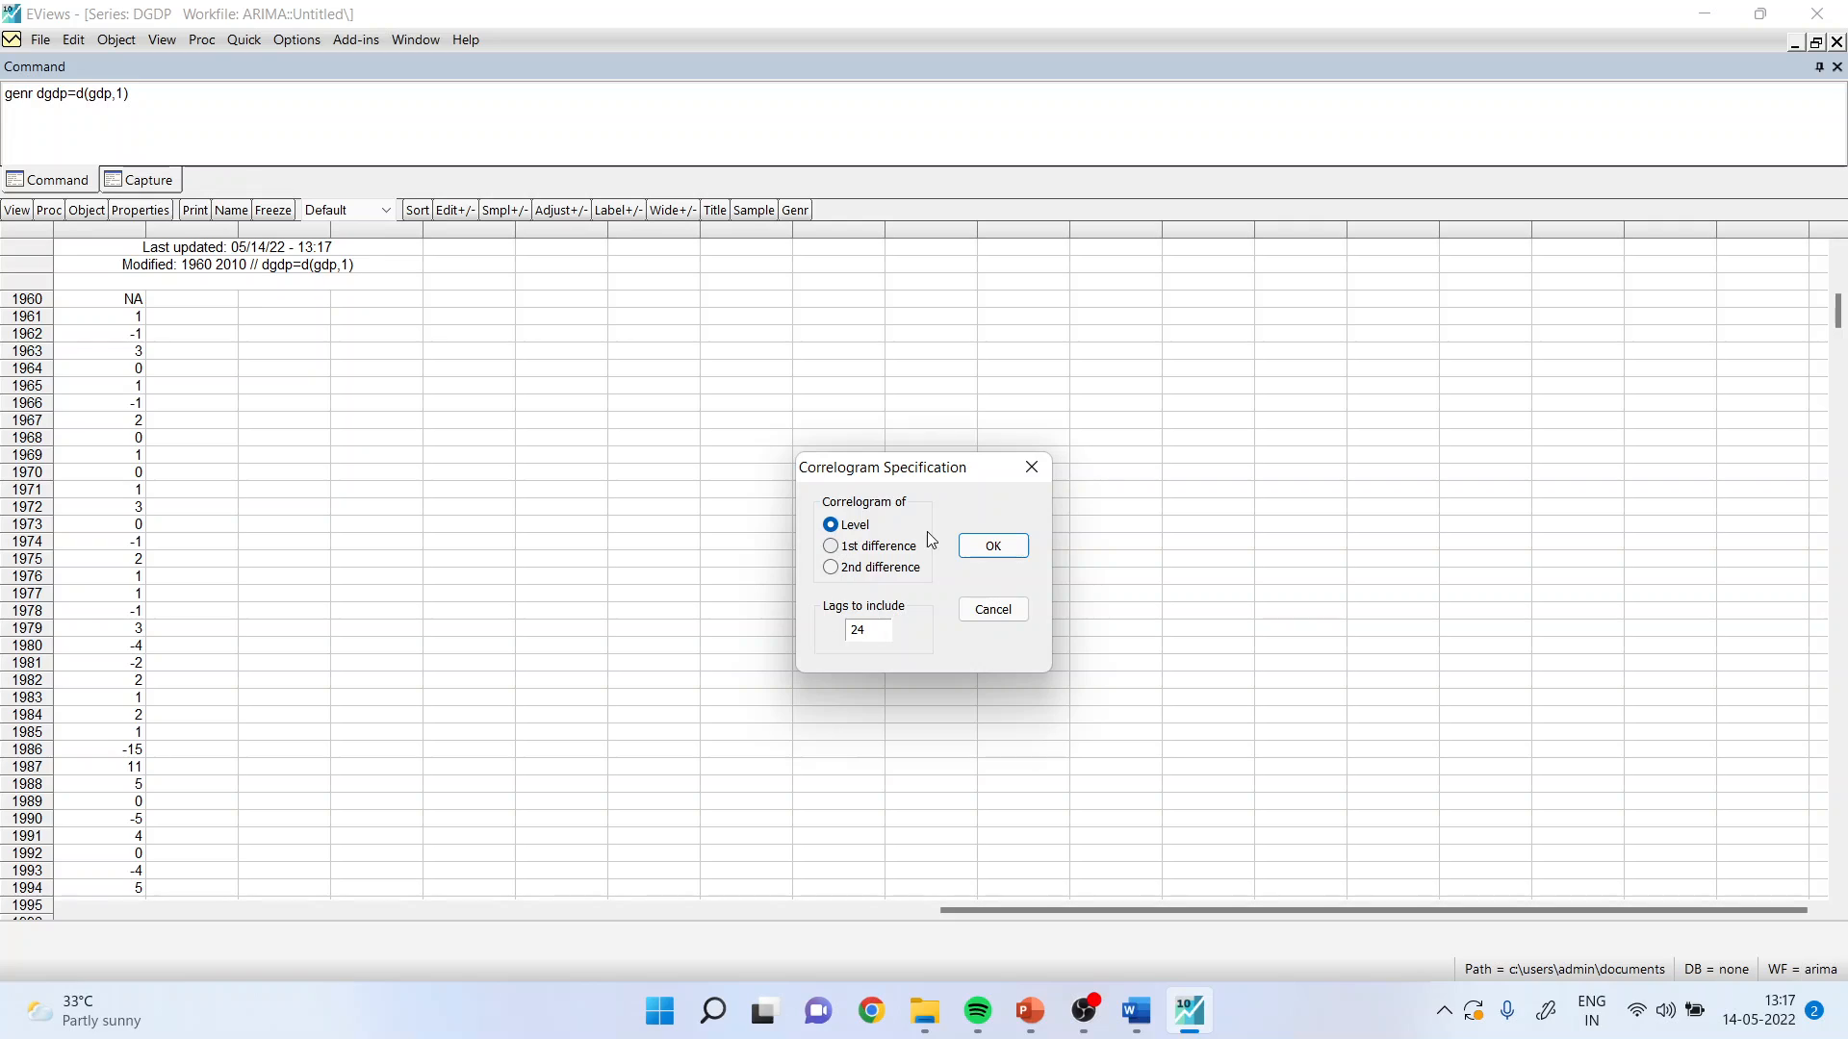
click(992, 546)
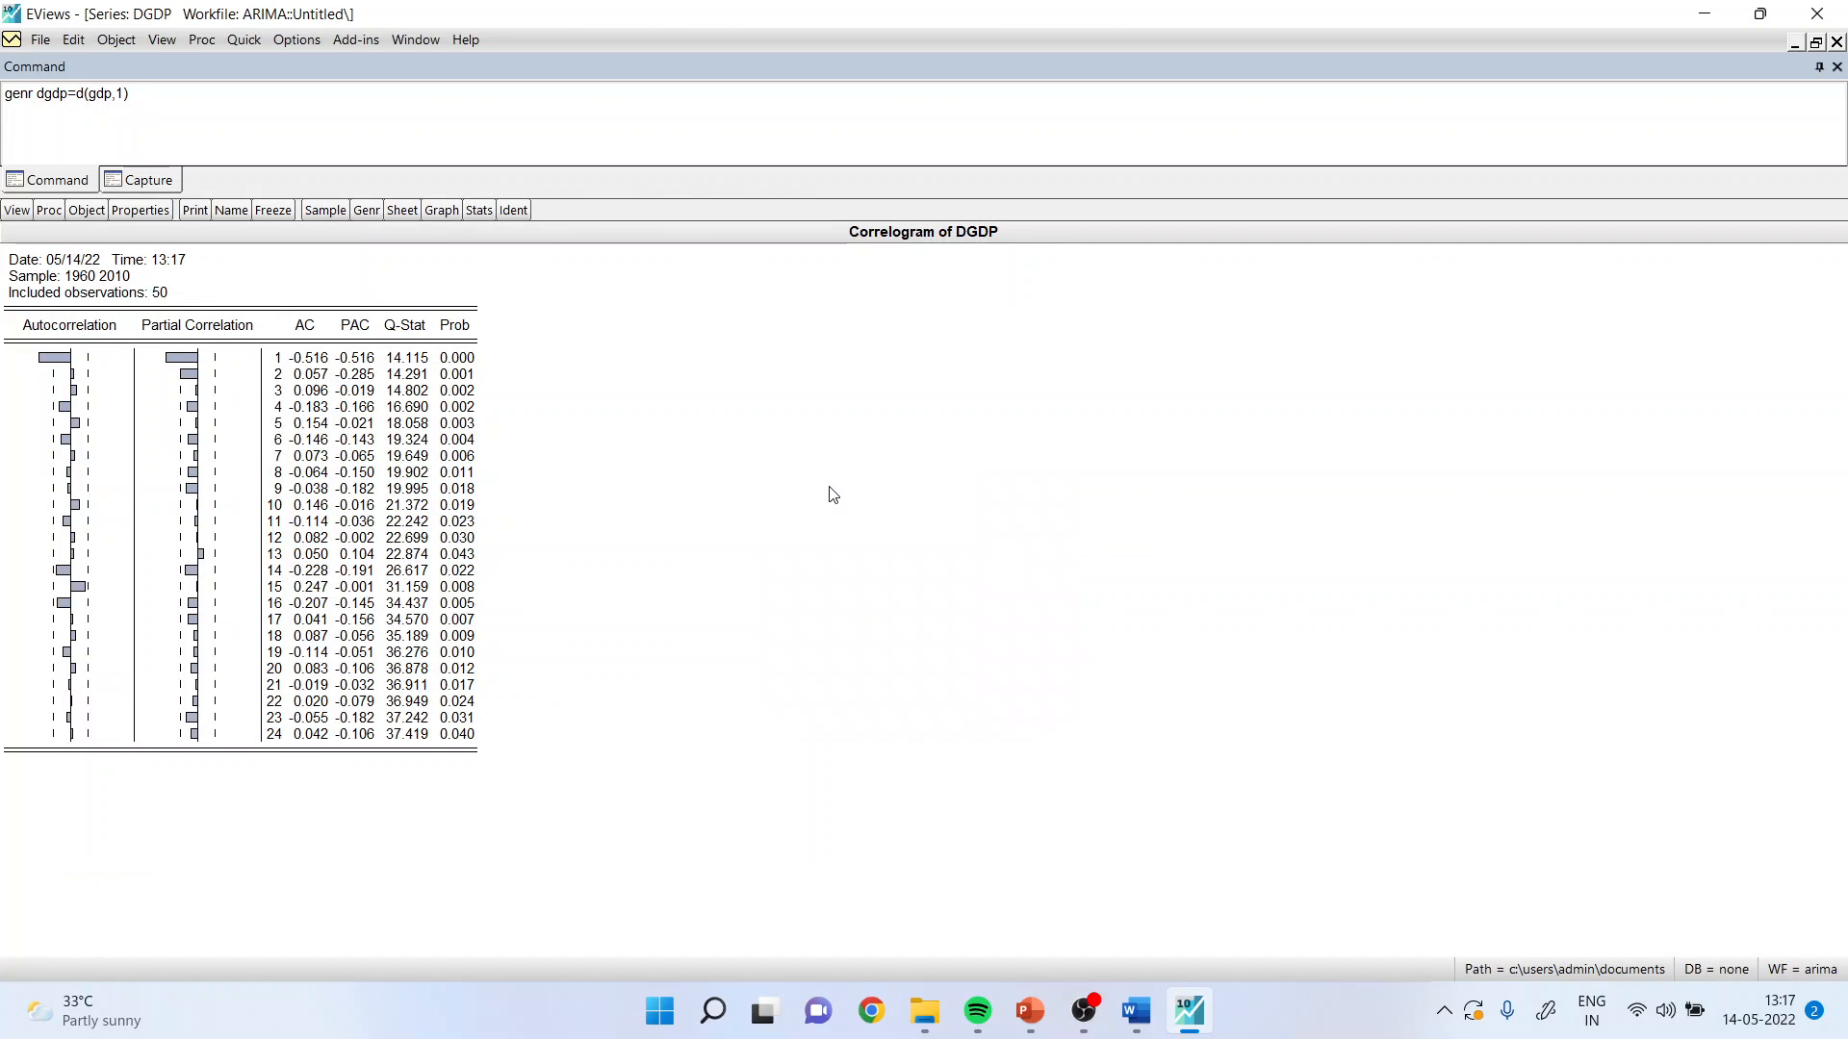
drag(458, 358, 475, 740)
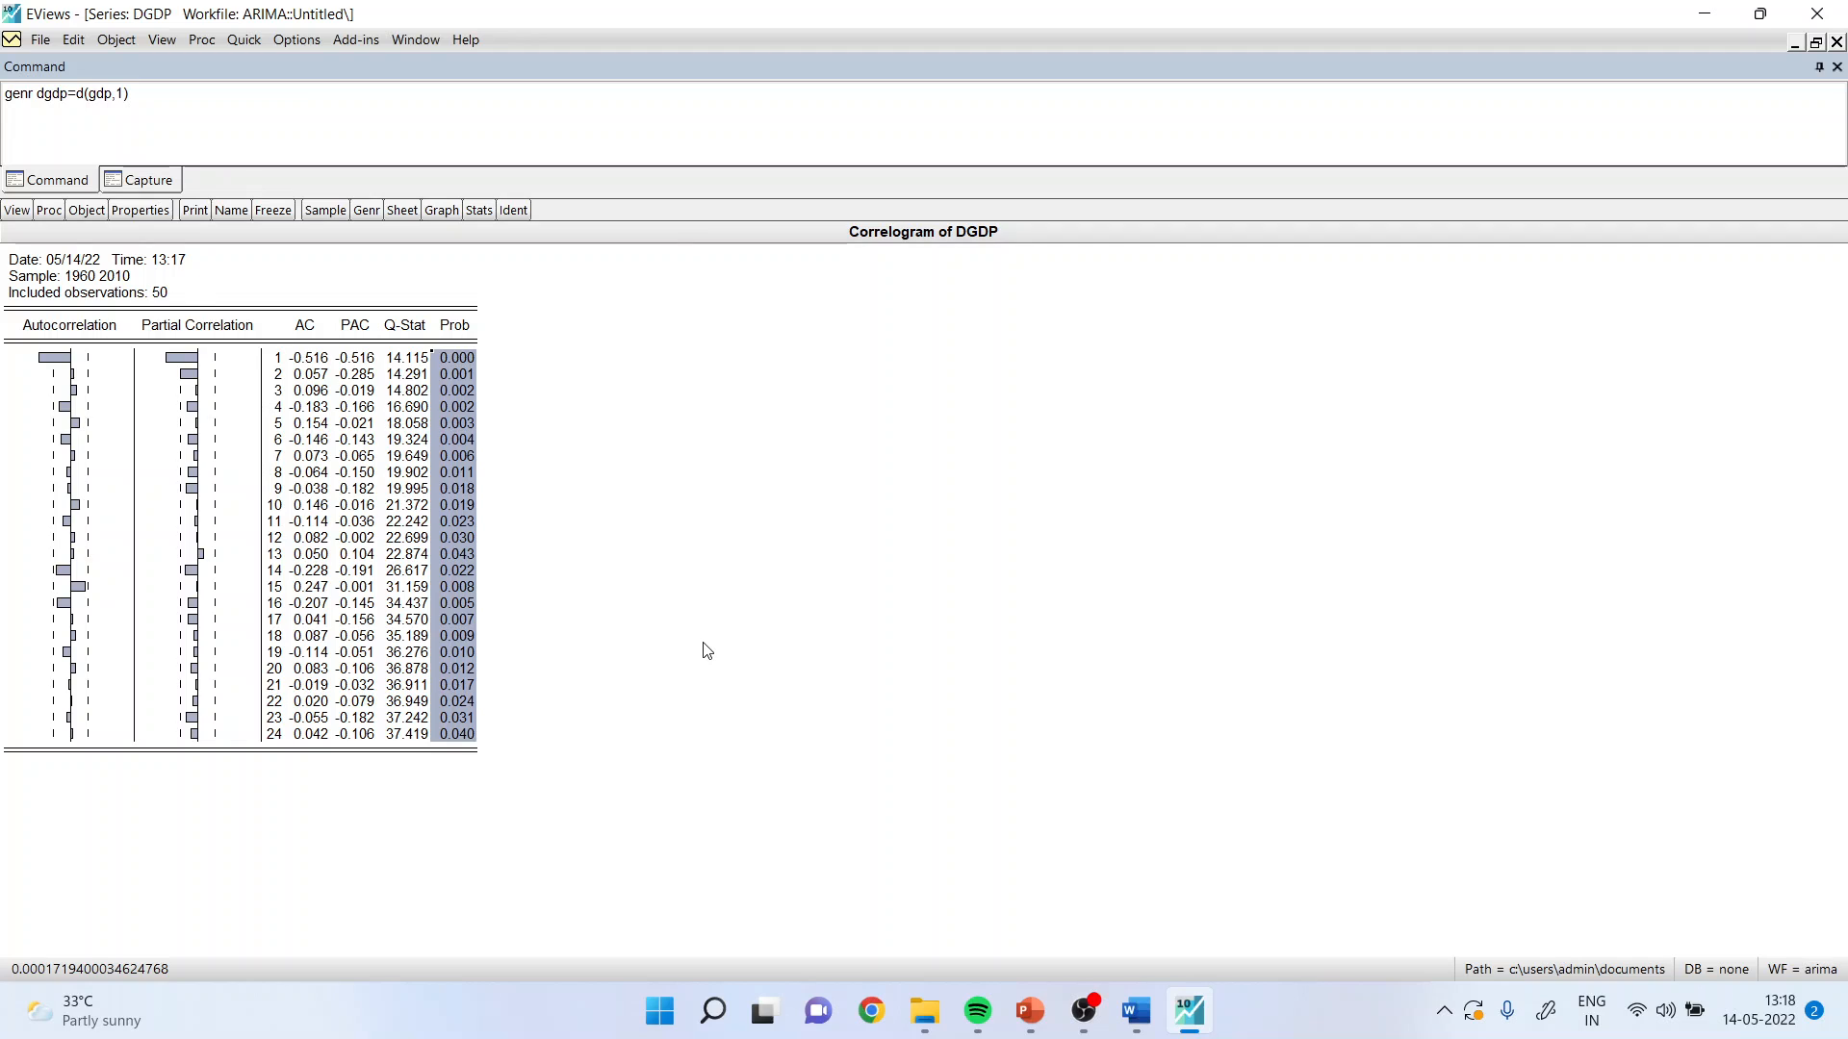
Run the Augmented Dickey-Fuller unit root test on DGDP at level with intercept, and highlight the test's p-value.
click(16, 211)
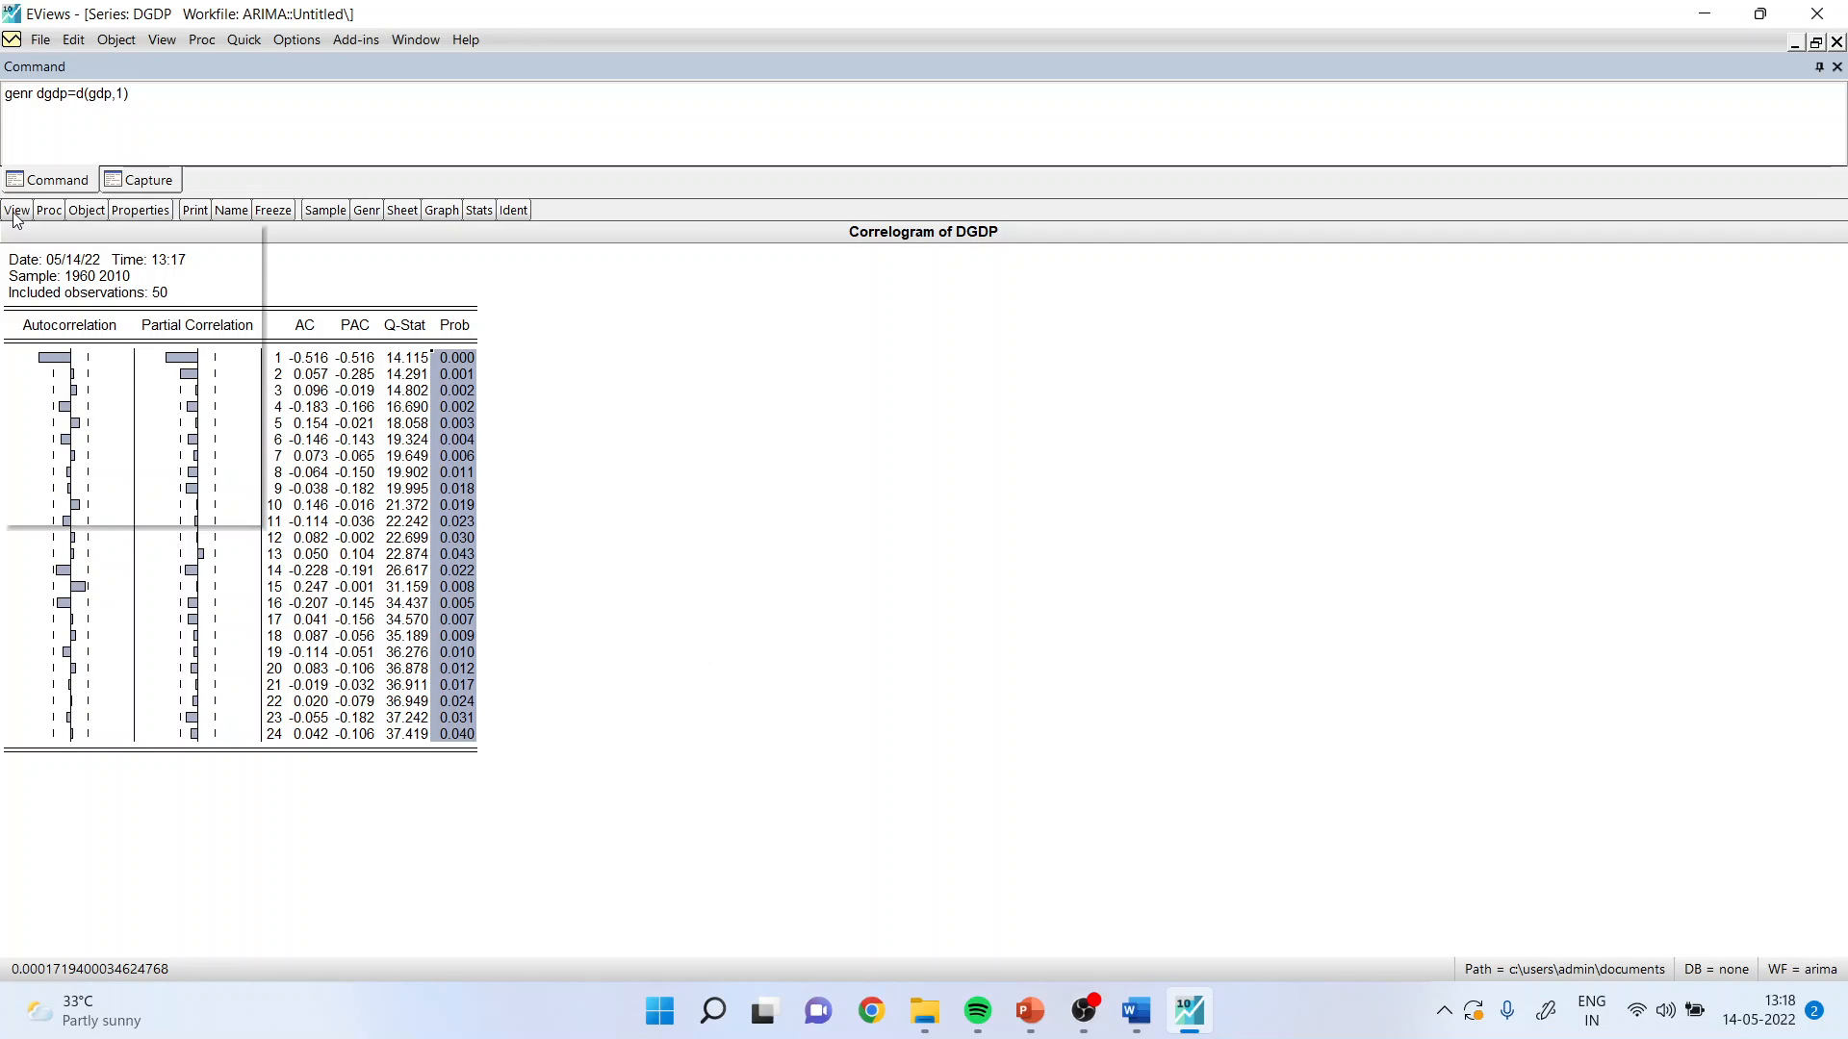
click(96, 390)
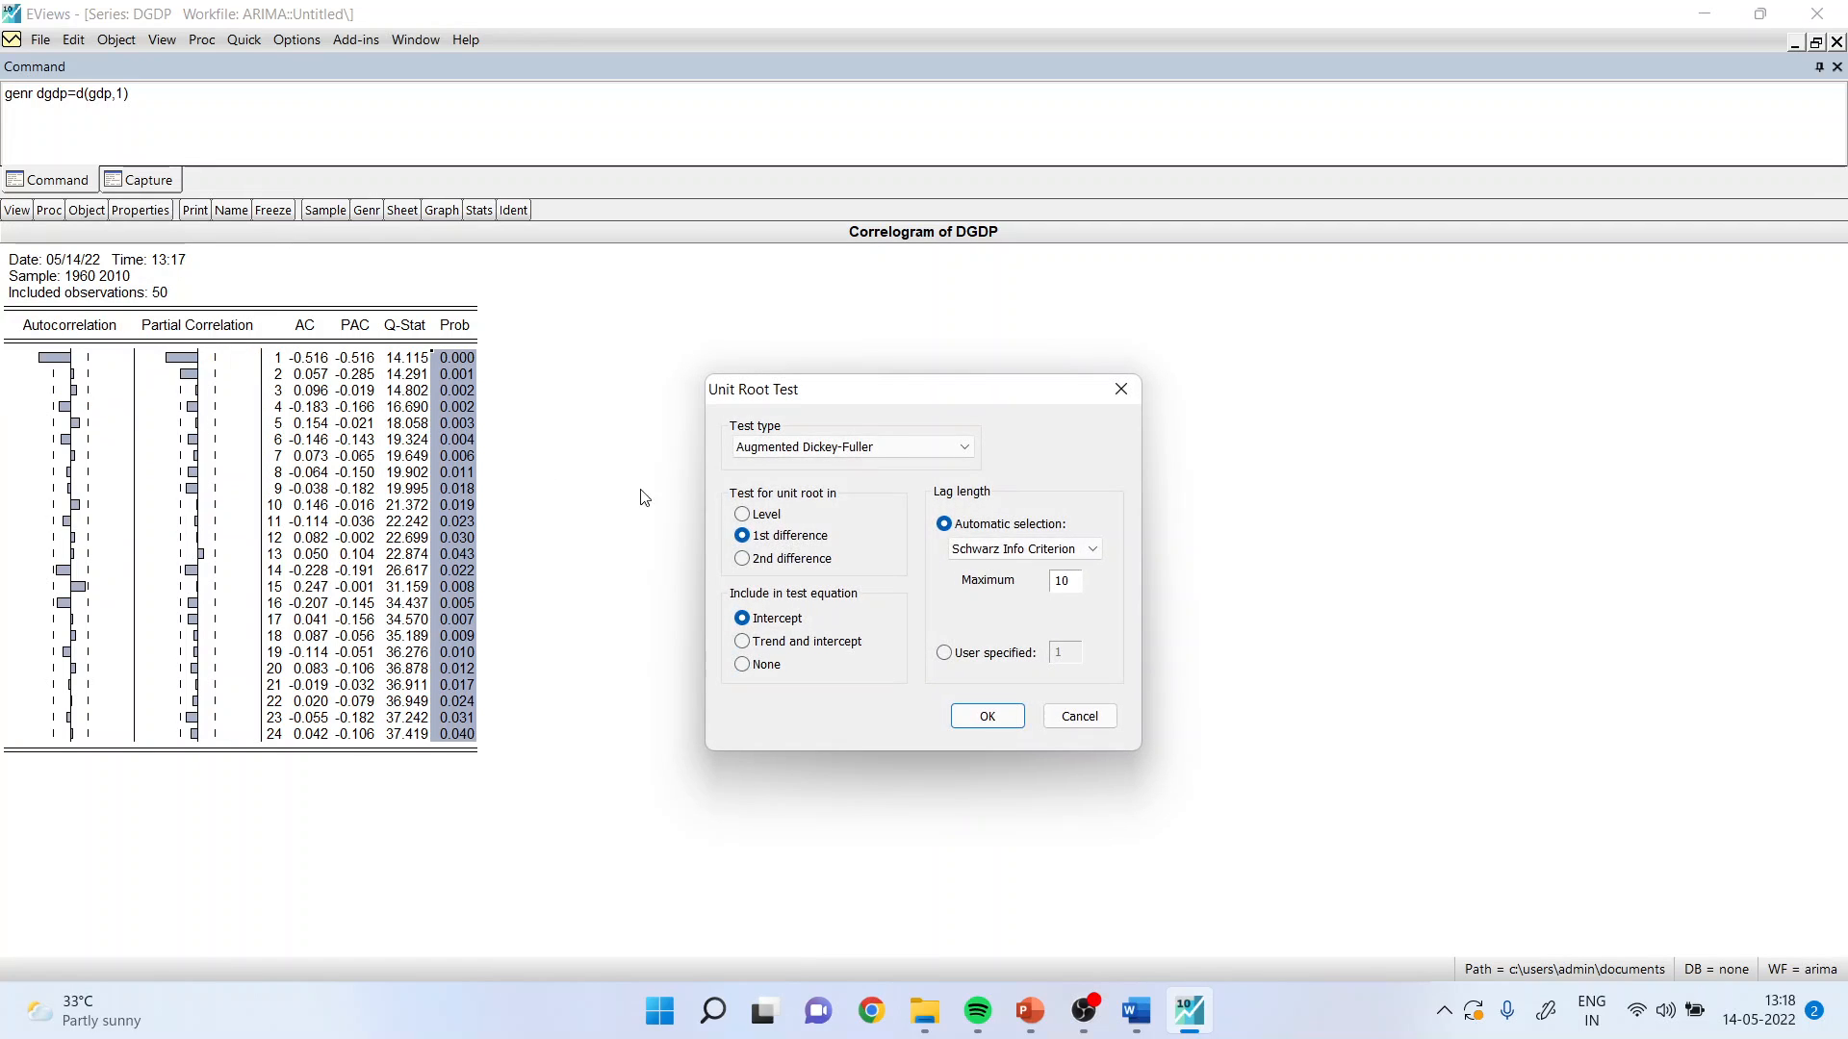
click(755, 537)
click(757, 516)
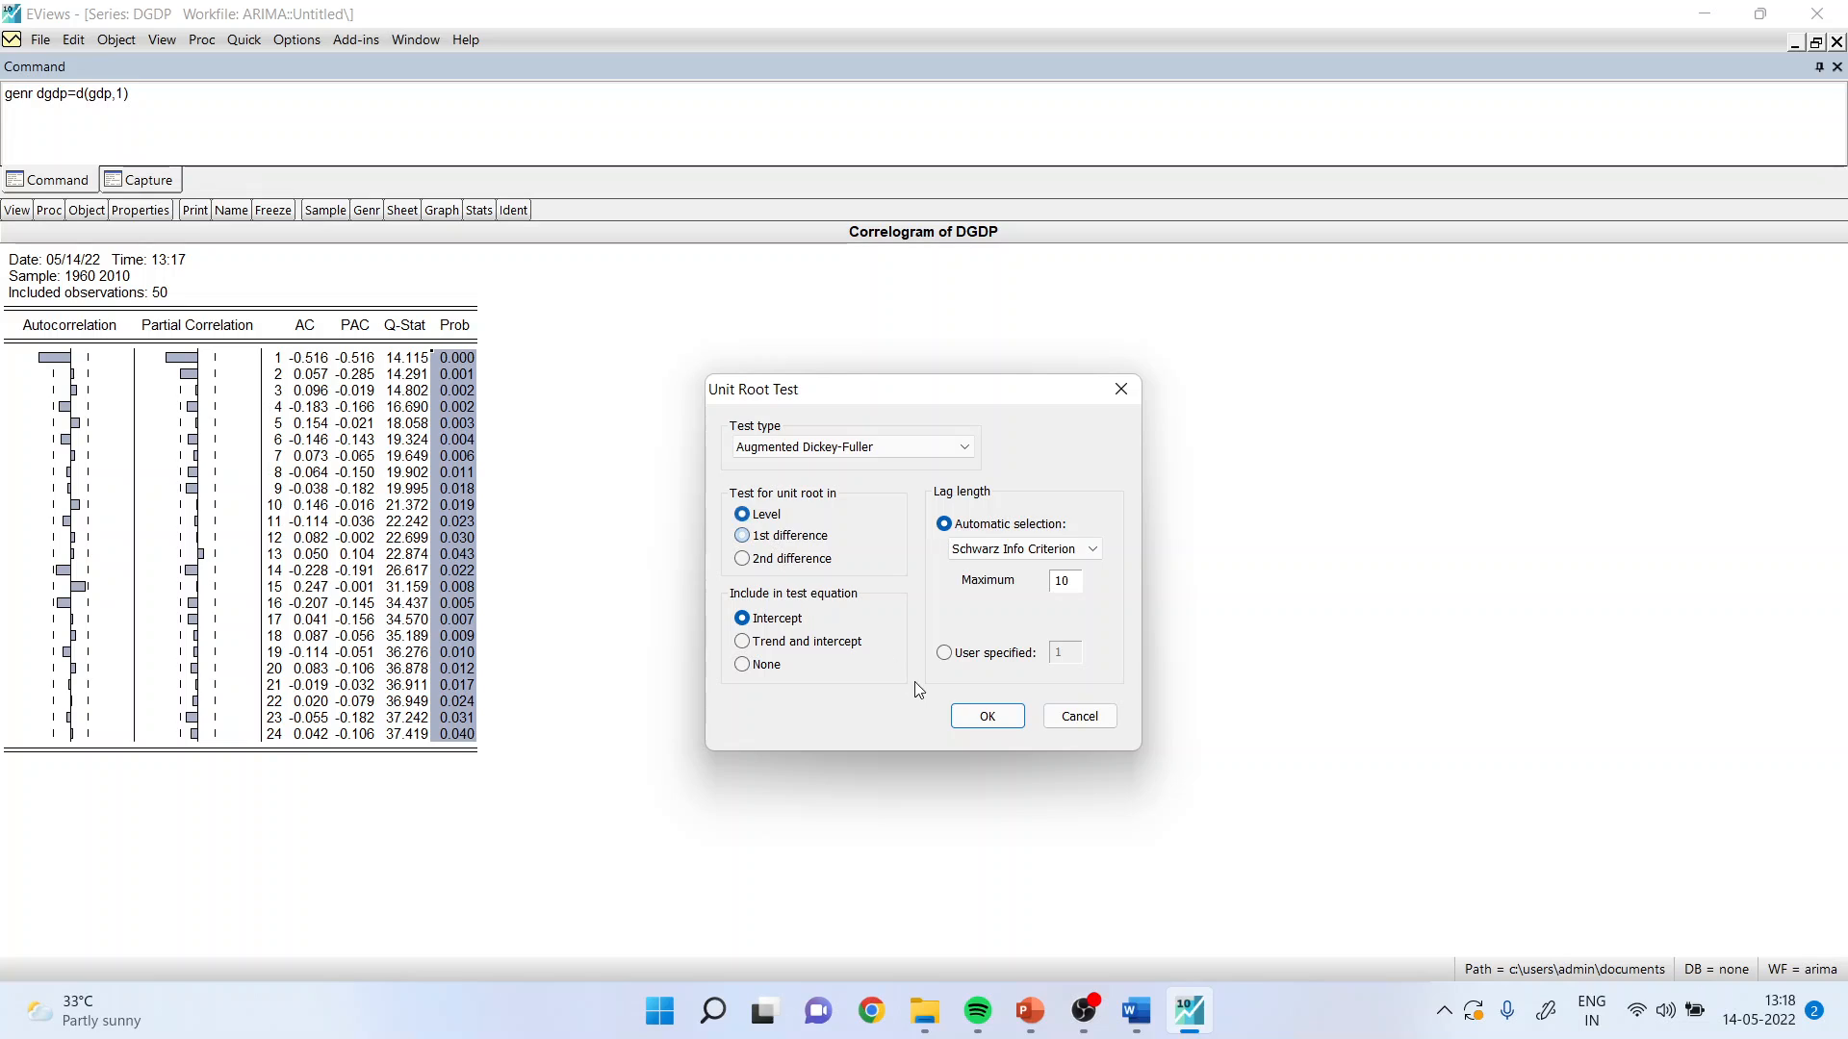
click(979, 718)
click(448, 359)
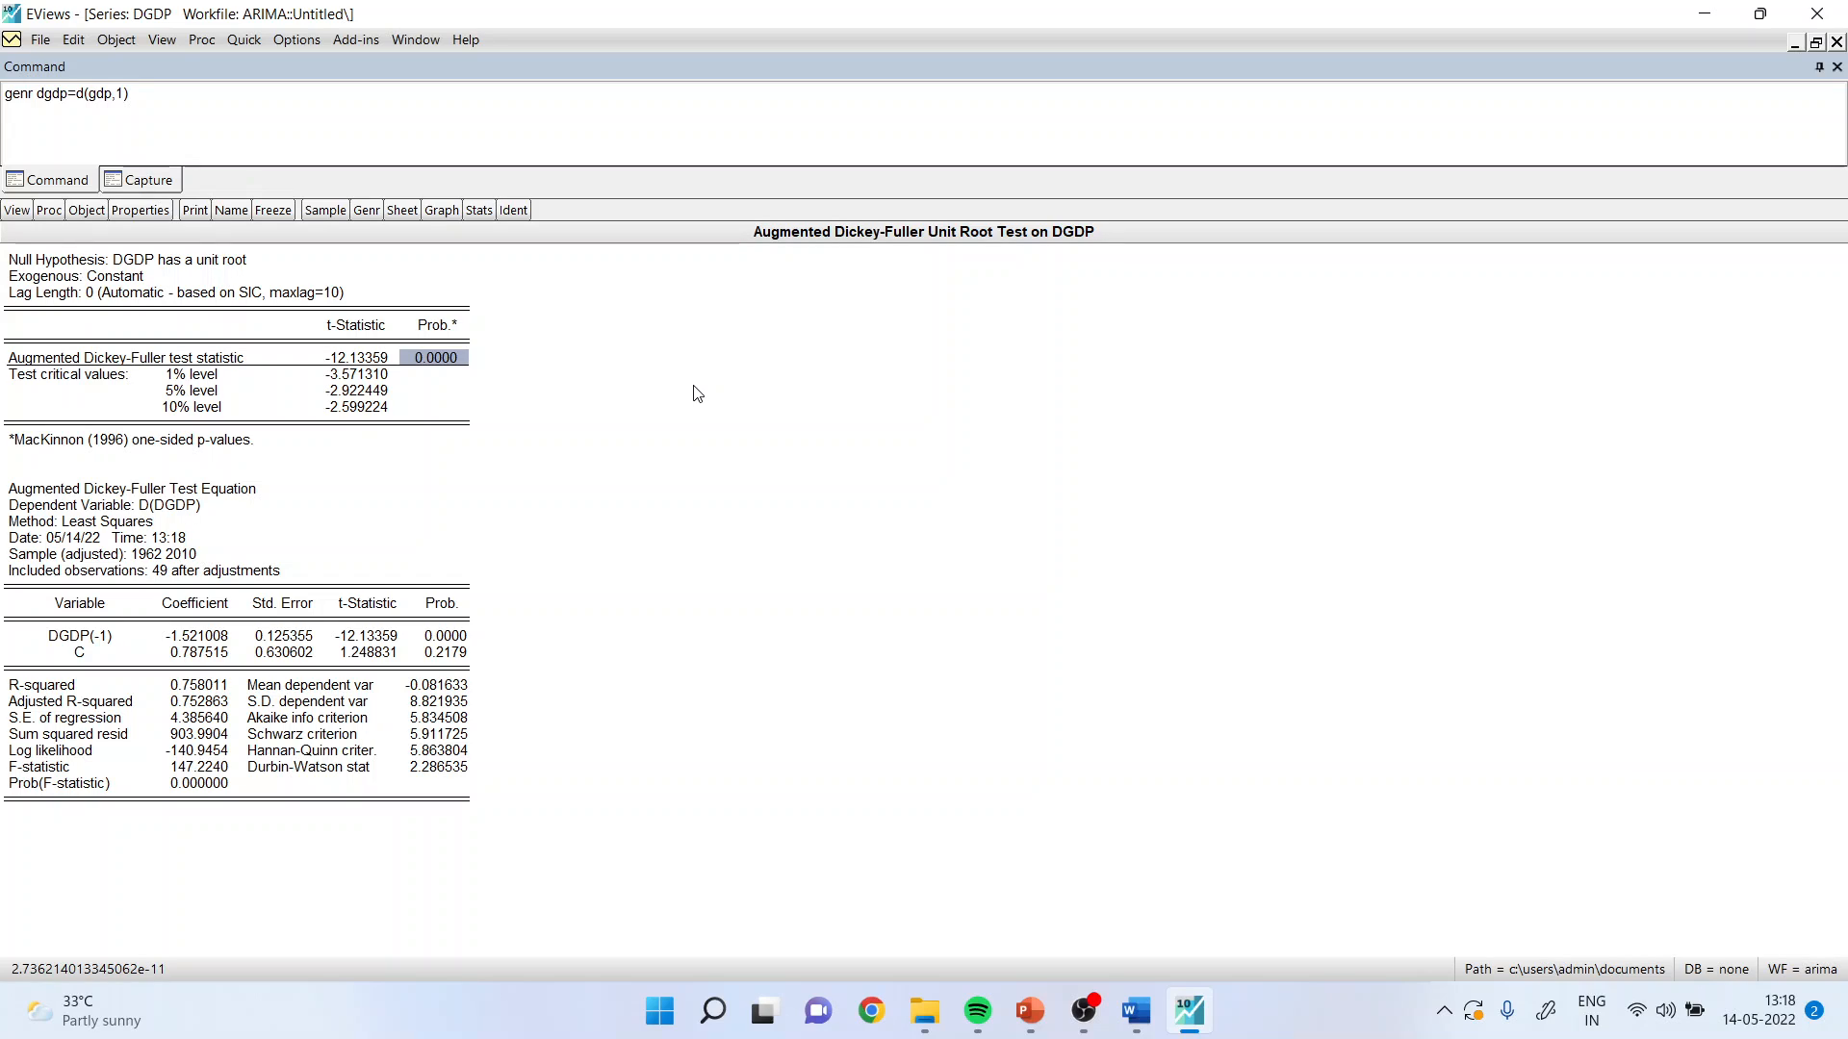
key(Down)
key(Down)
Estimate the model with the command ls dgdp c ar(1) ma(1), and close the resulting equation, deleting it.
click(118, 142)
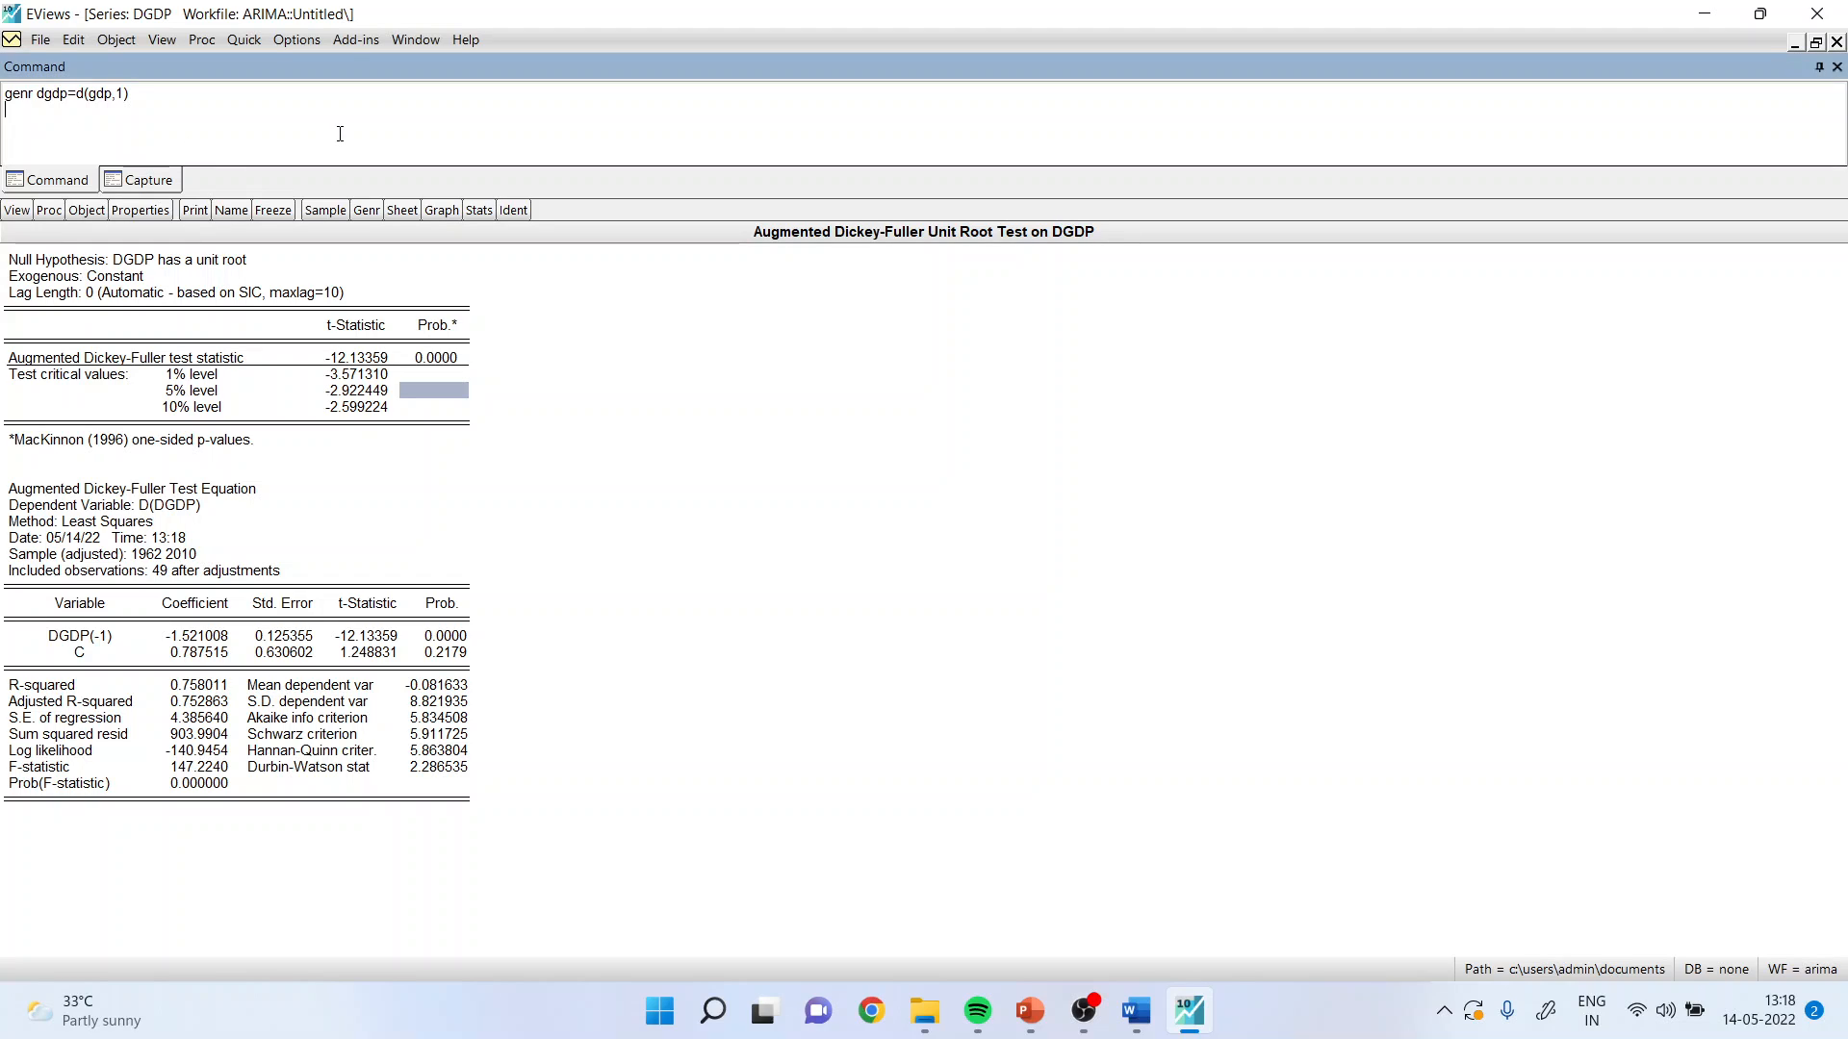
text(ls)
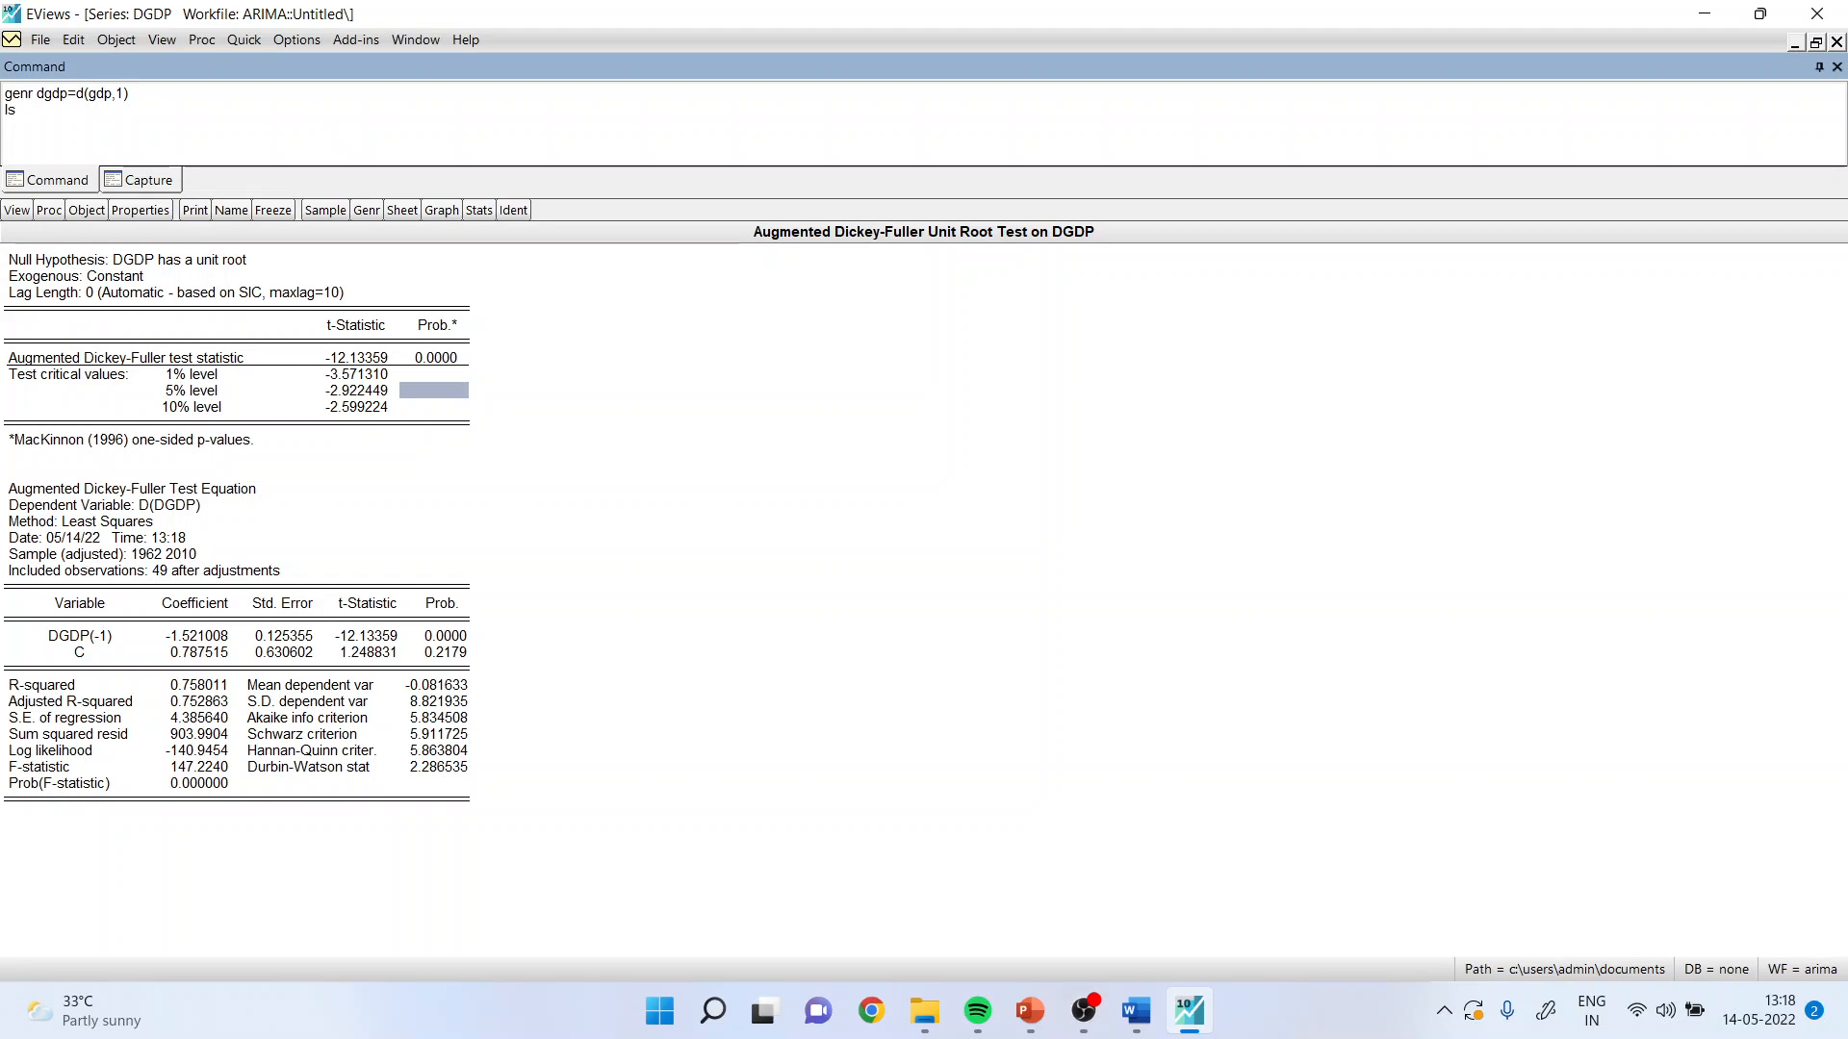
text( dgdp c ar(1) ma(1))
key(Return)
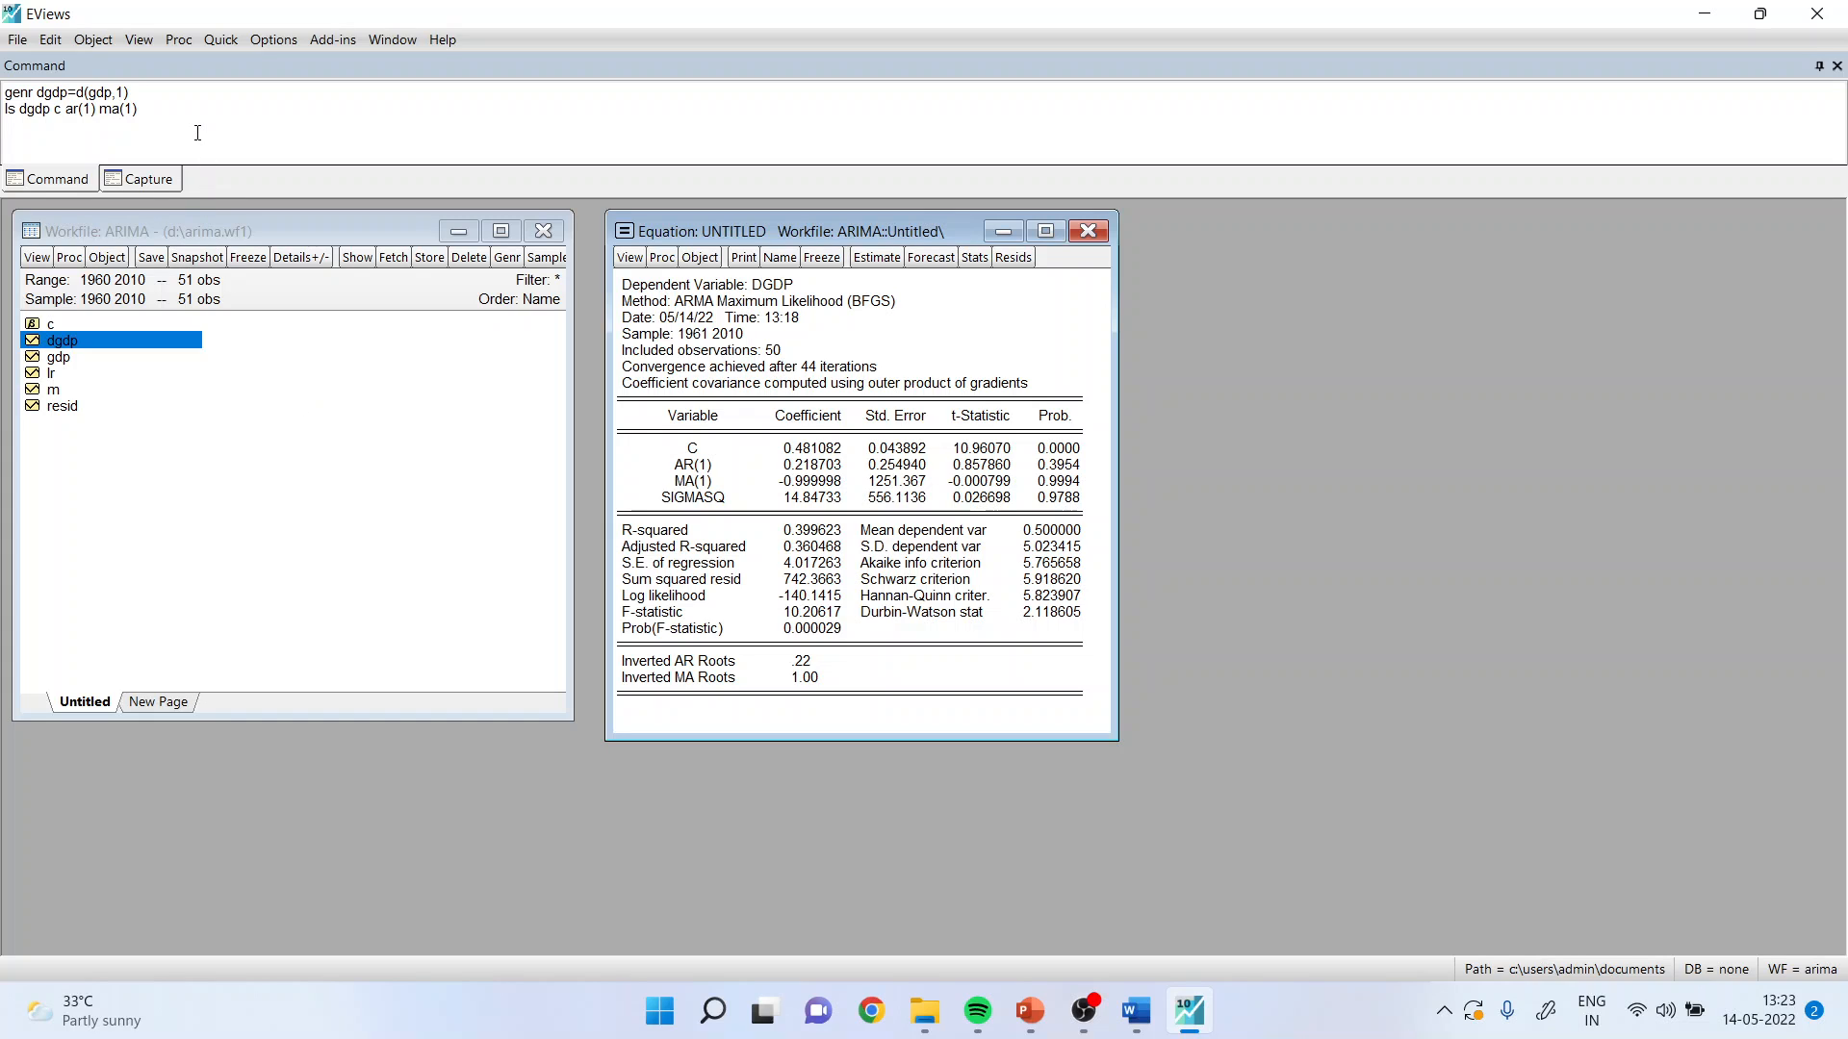
click(1094, 239)
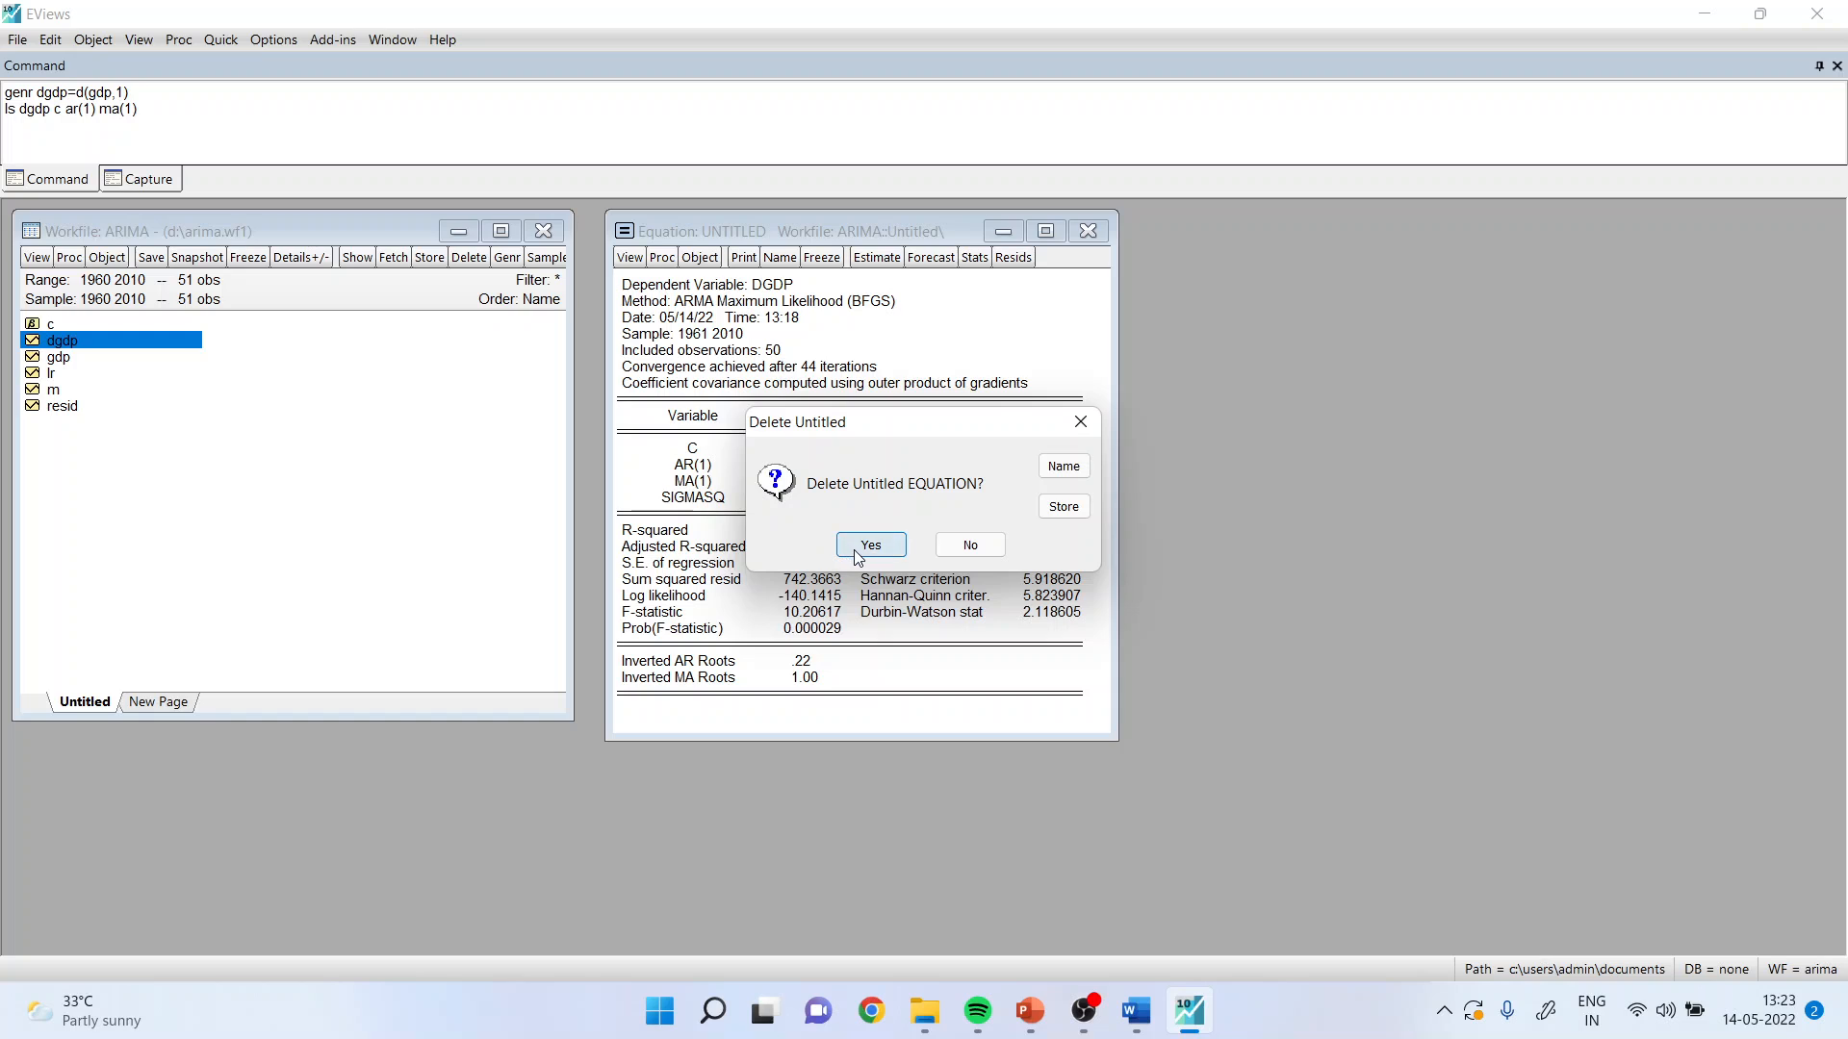
click(862, 542)
Try to estimate a new least squares equation specified as dgdp c a(1) ma(1) for the sample 1960 2010.
click(222, 39)
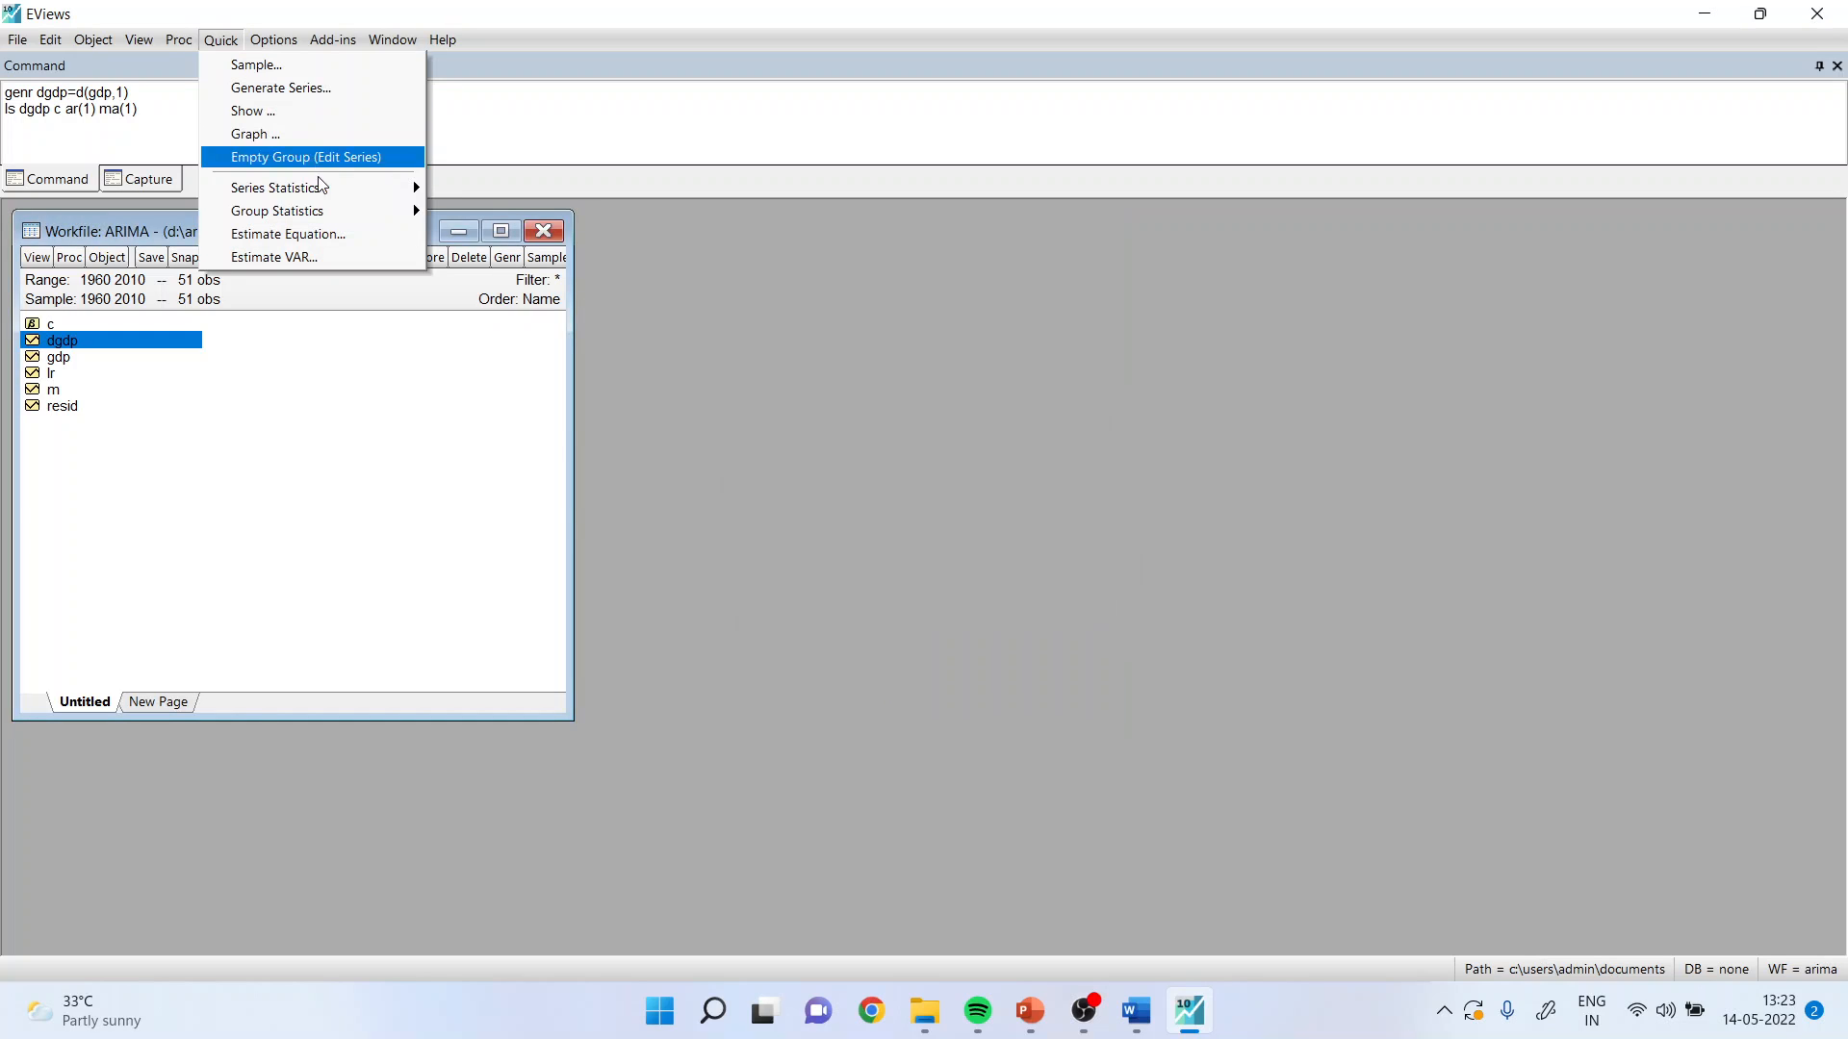
click(289, 236)
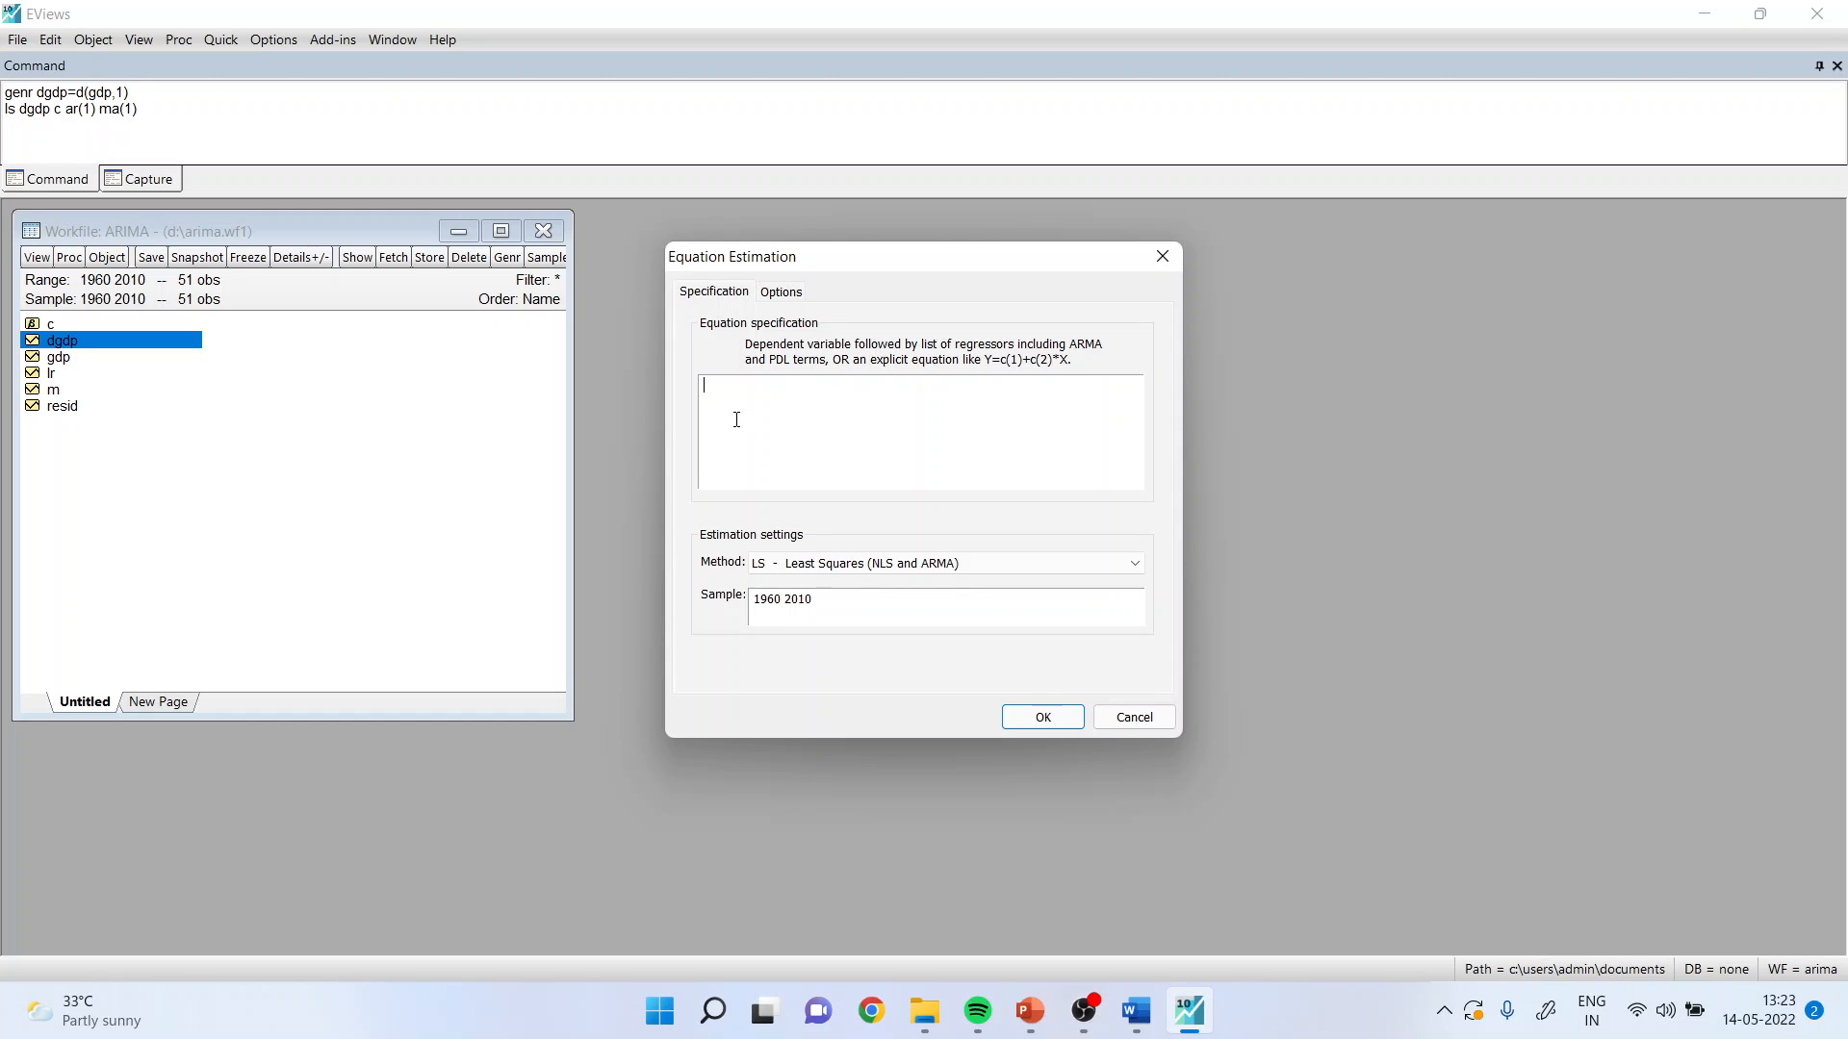
text(gd)
key(BackSpace)
key(BackSpace)
text(dg)
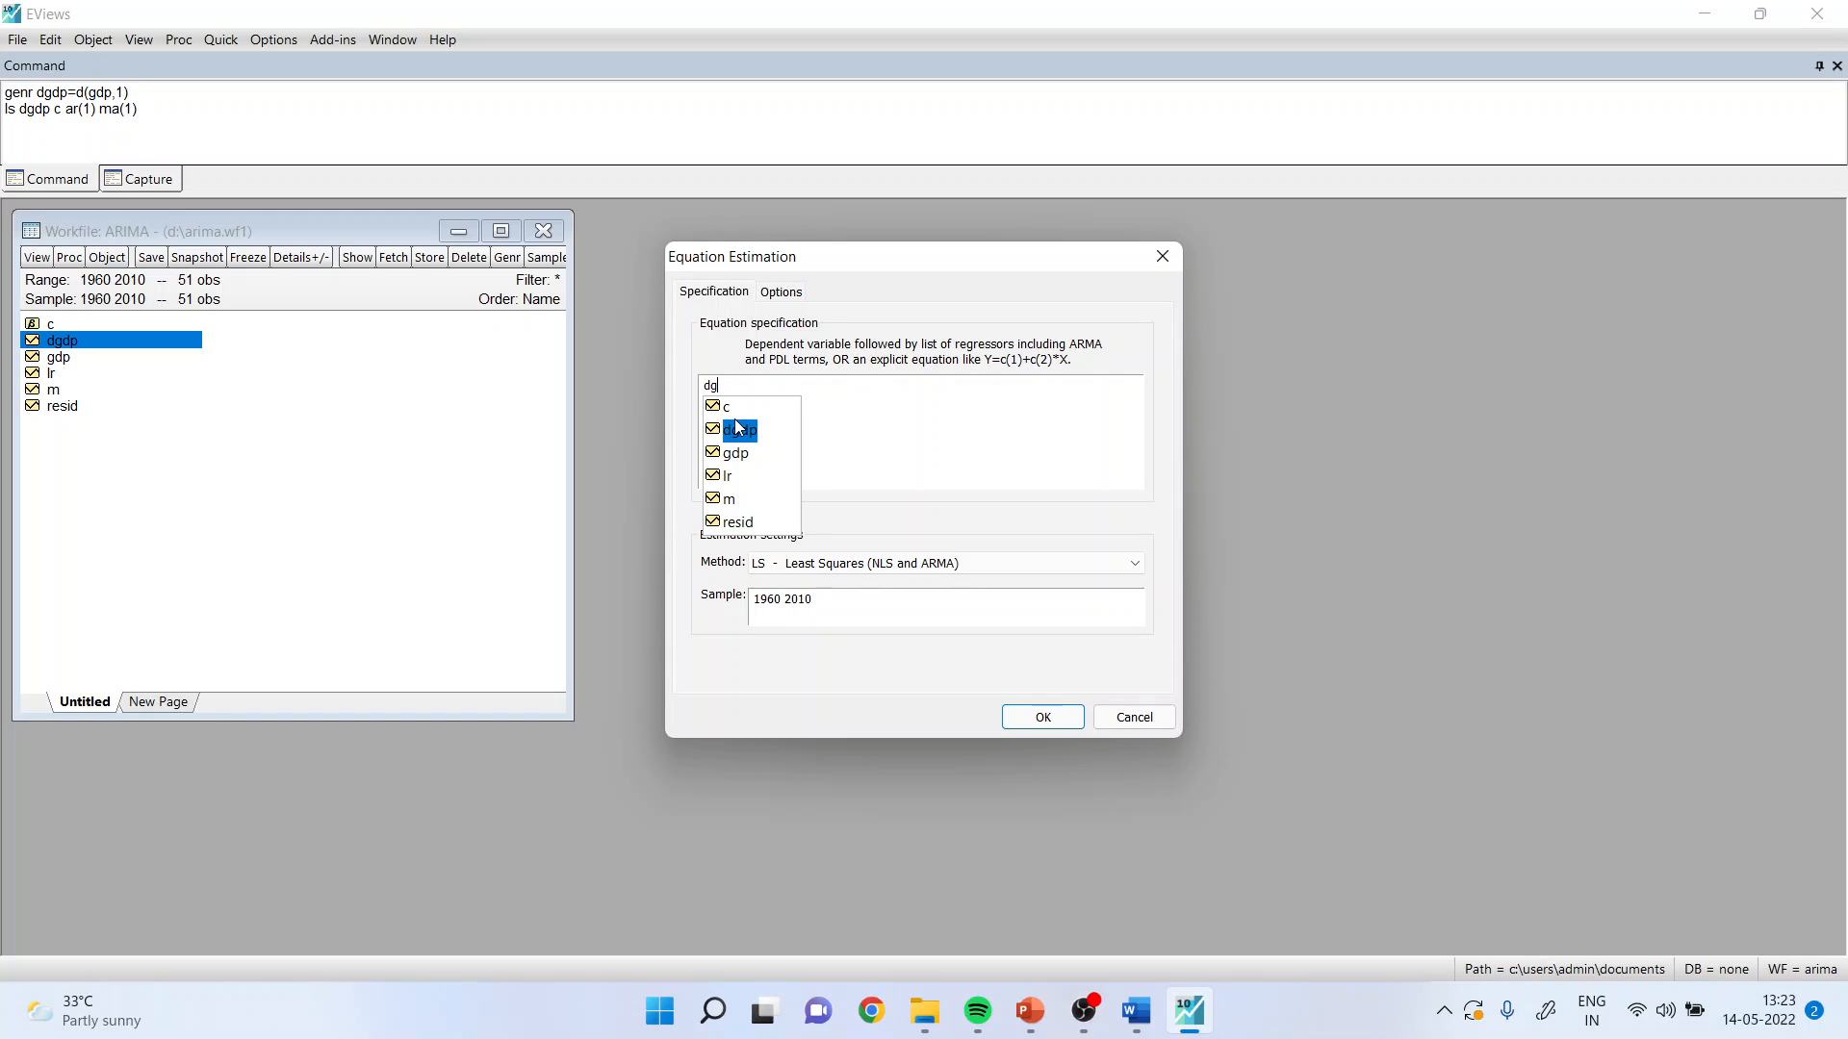
text(dp )
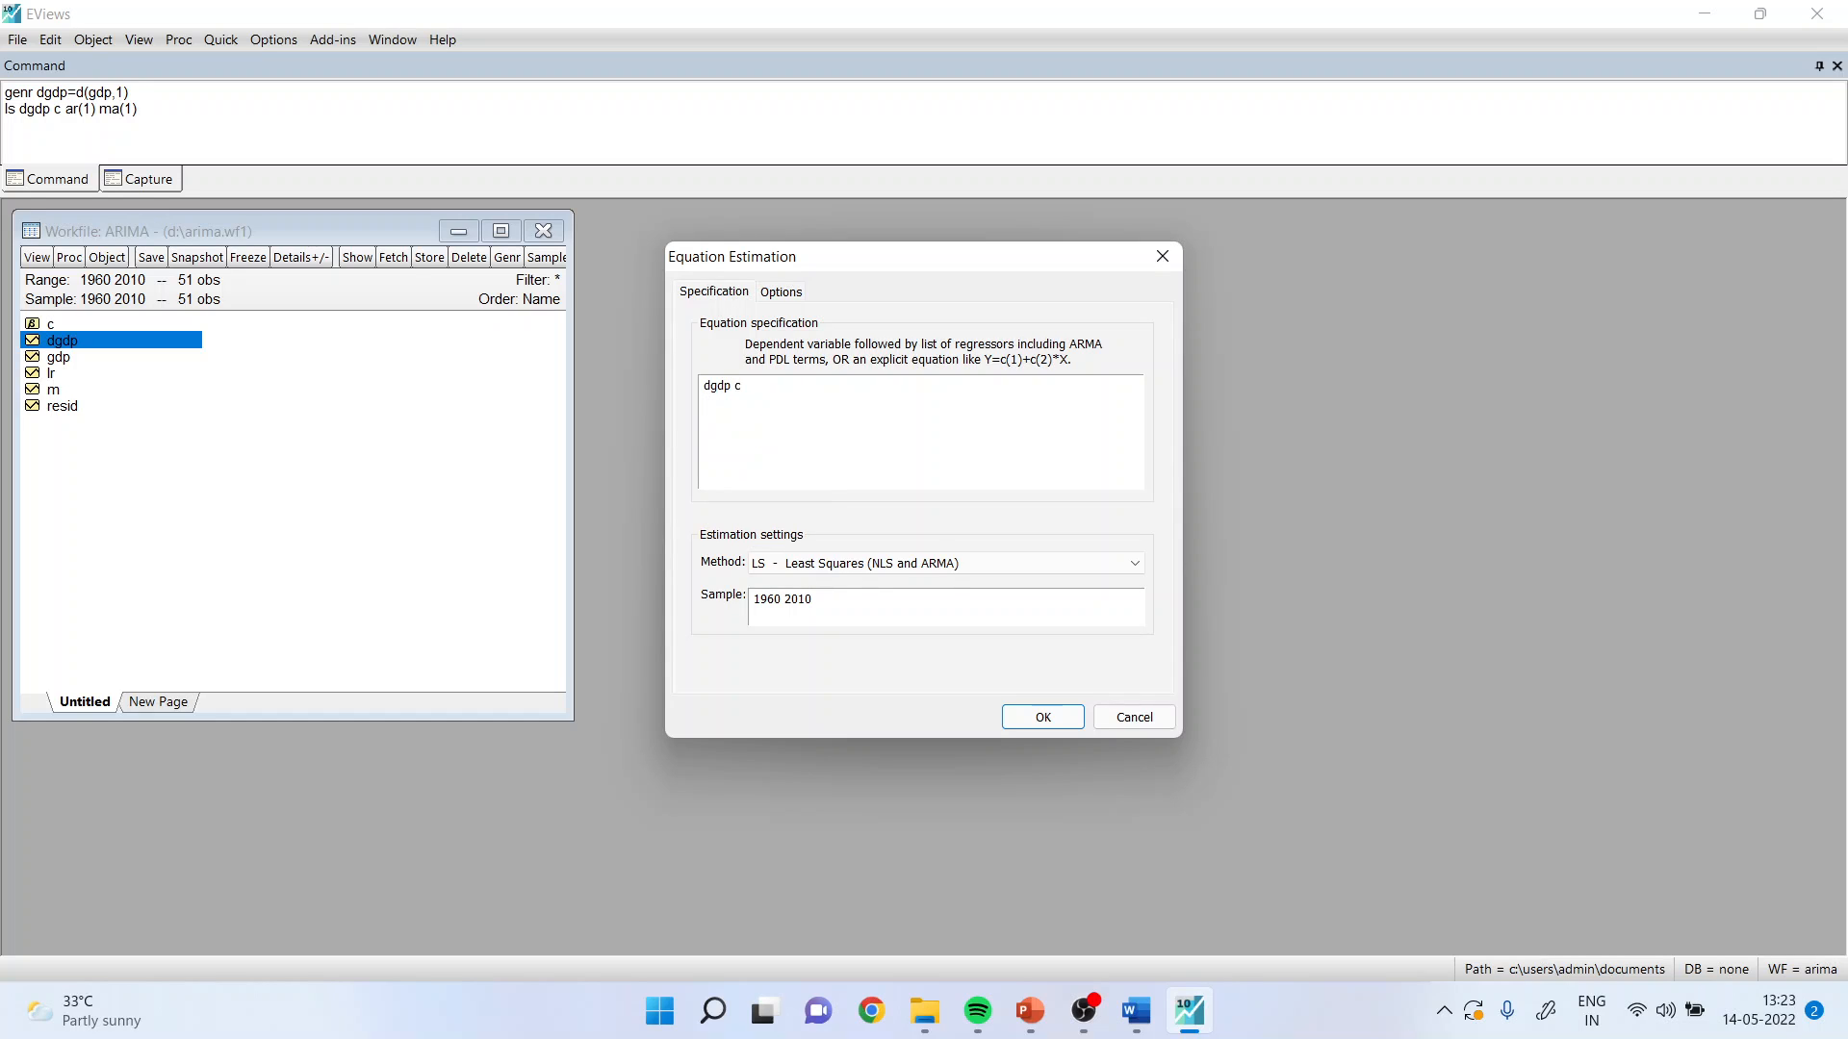
text(c ar(1) ma(1))
key(Return)
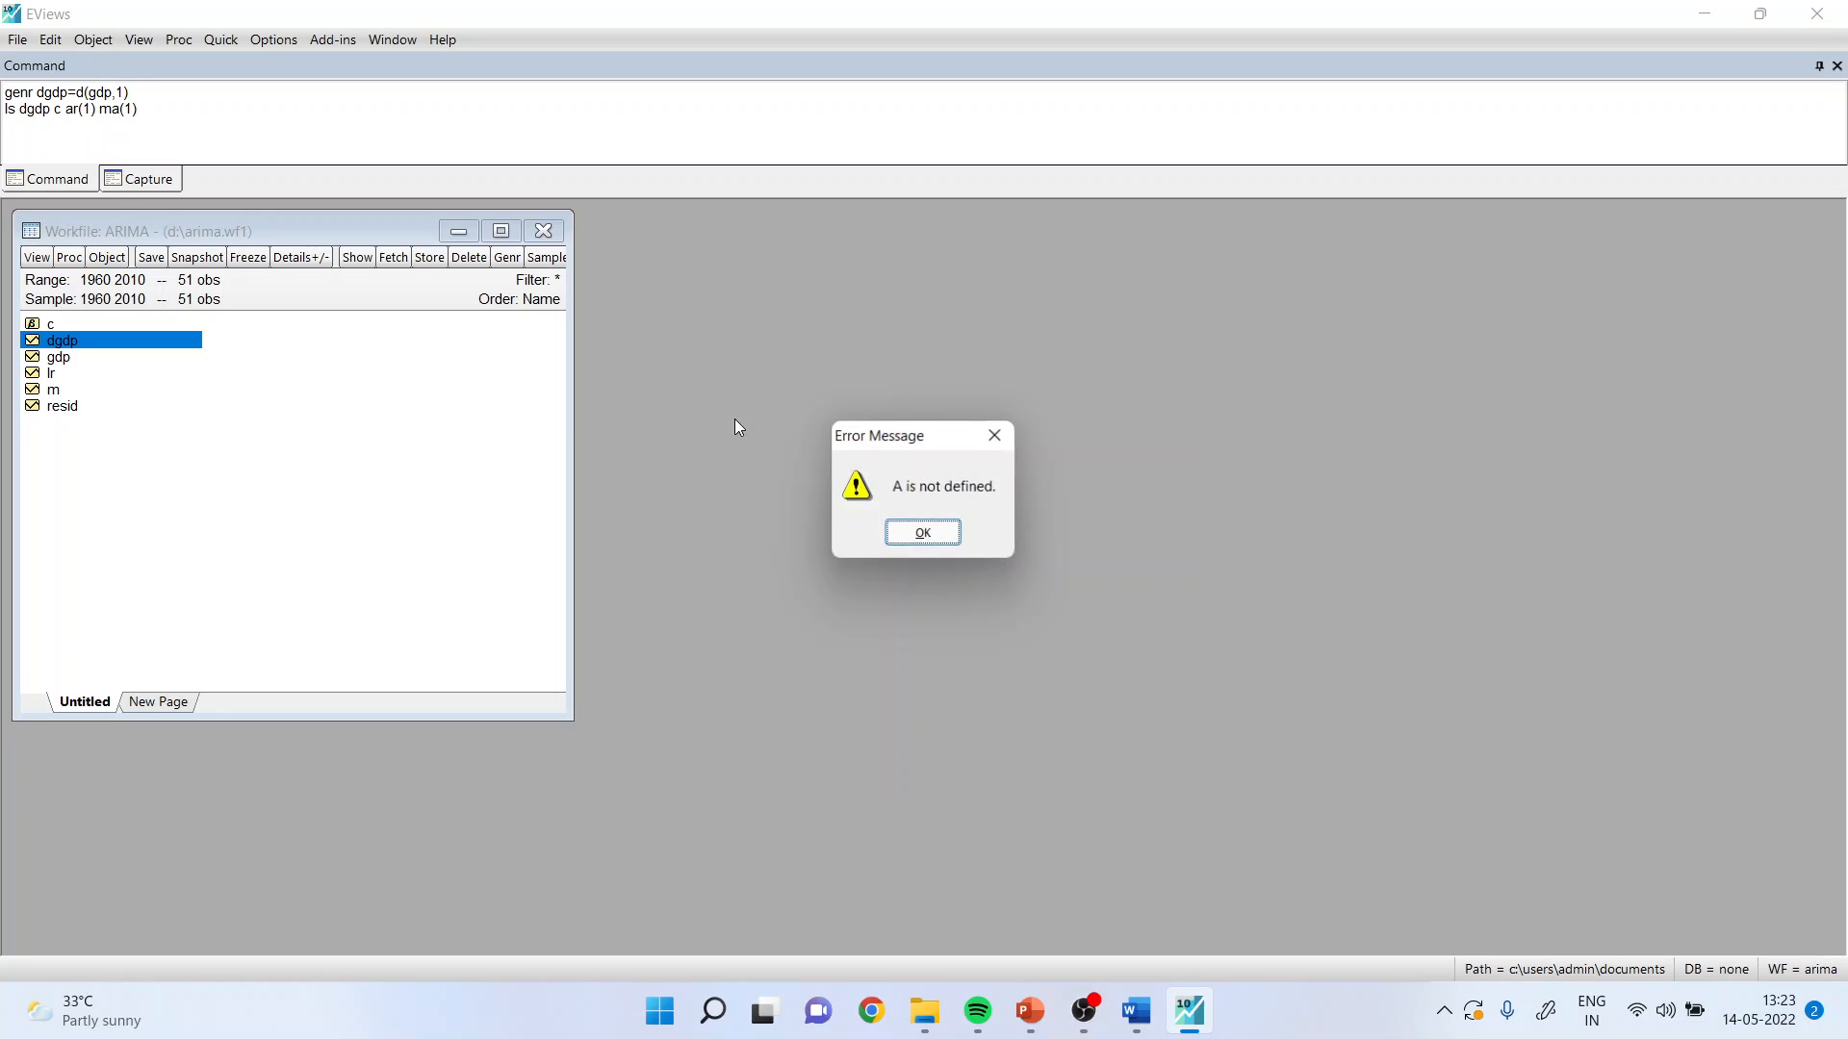
key(Return)
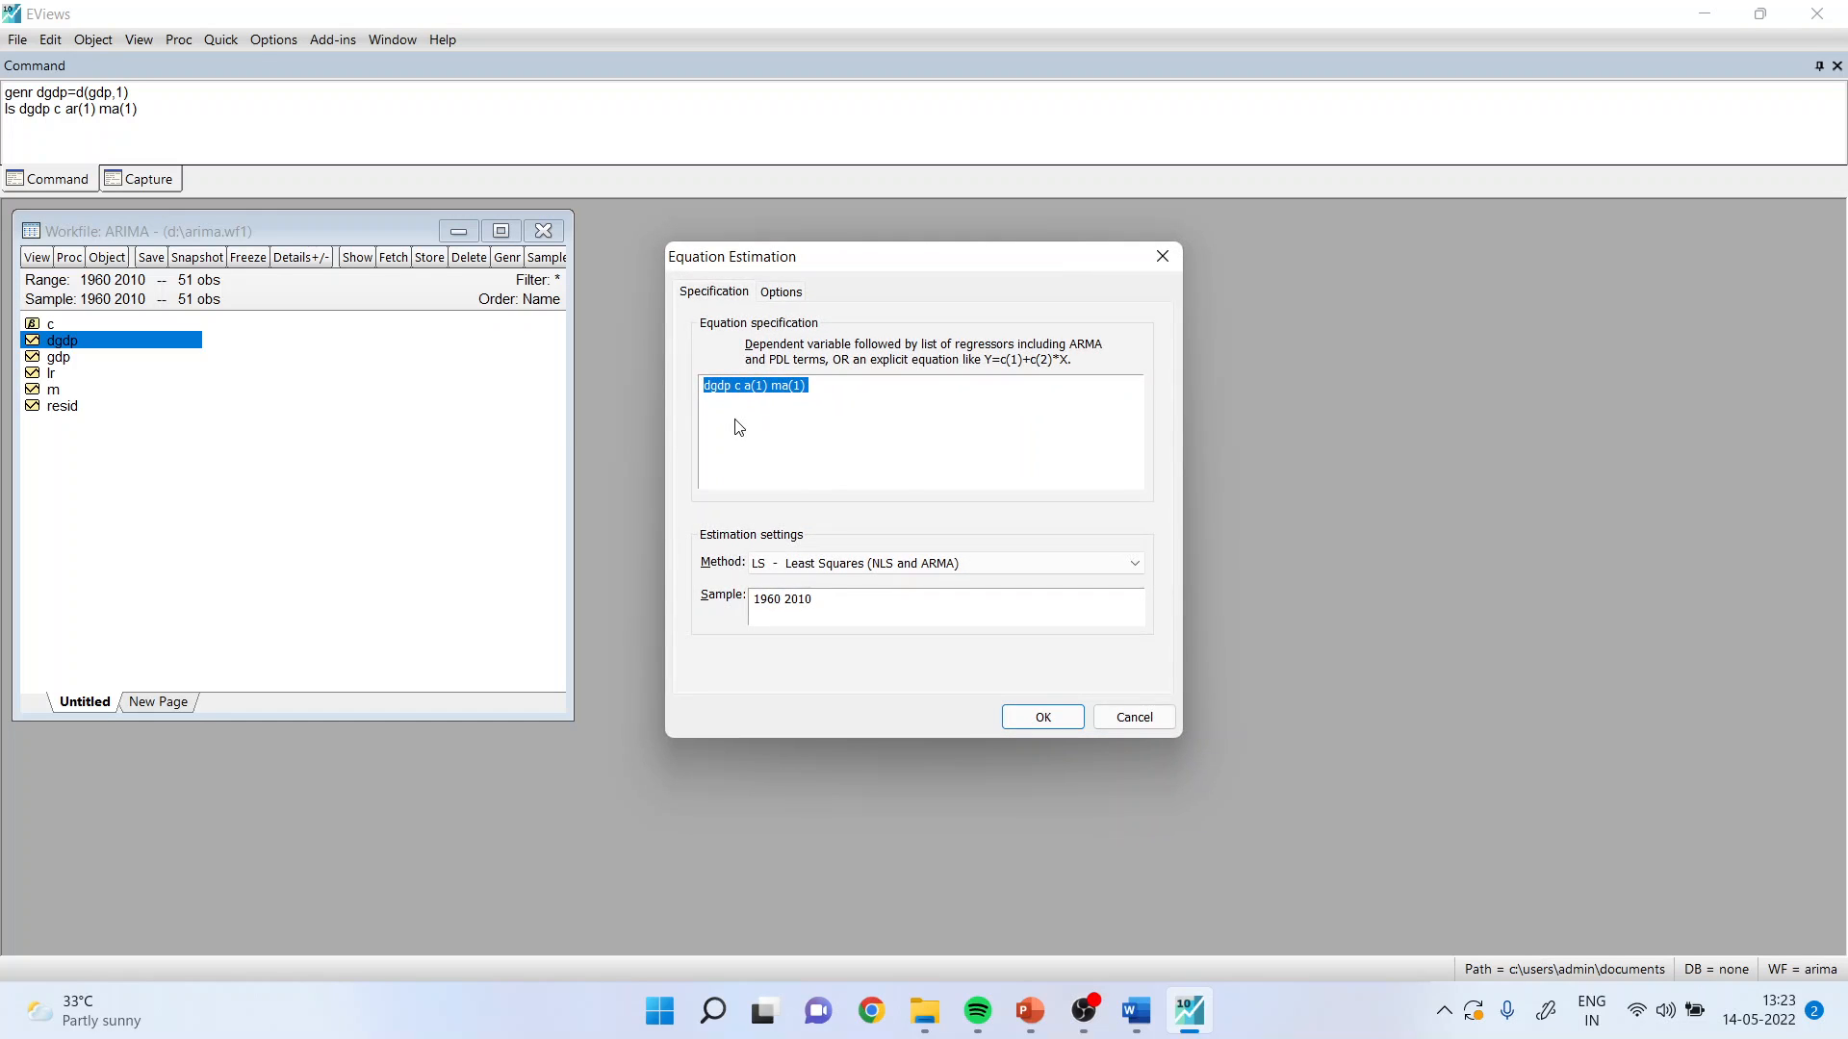
Correct the specification to dgdp c ar(1) ma(1), estimate the equation, and maximize its output window.
click(754, 386)
text(r)
key(Return)
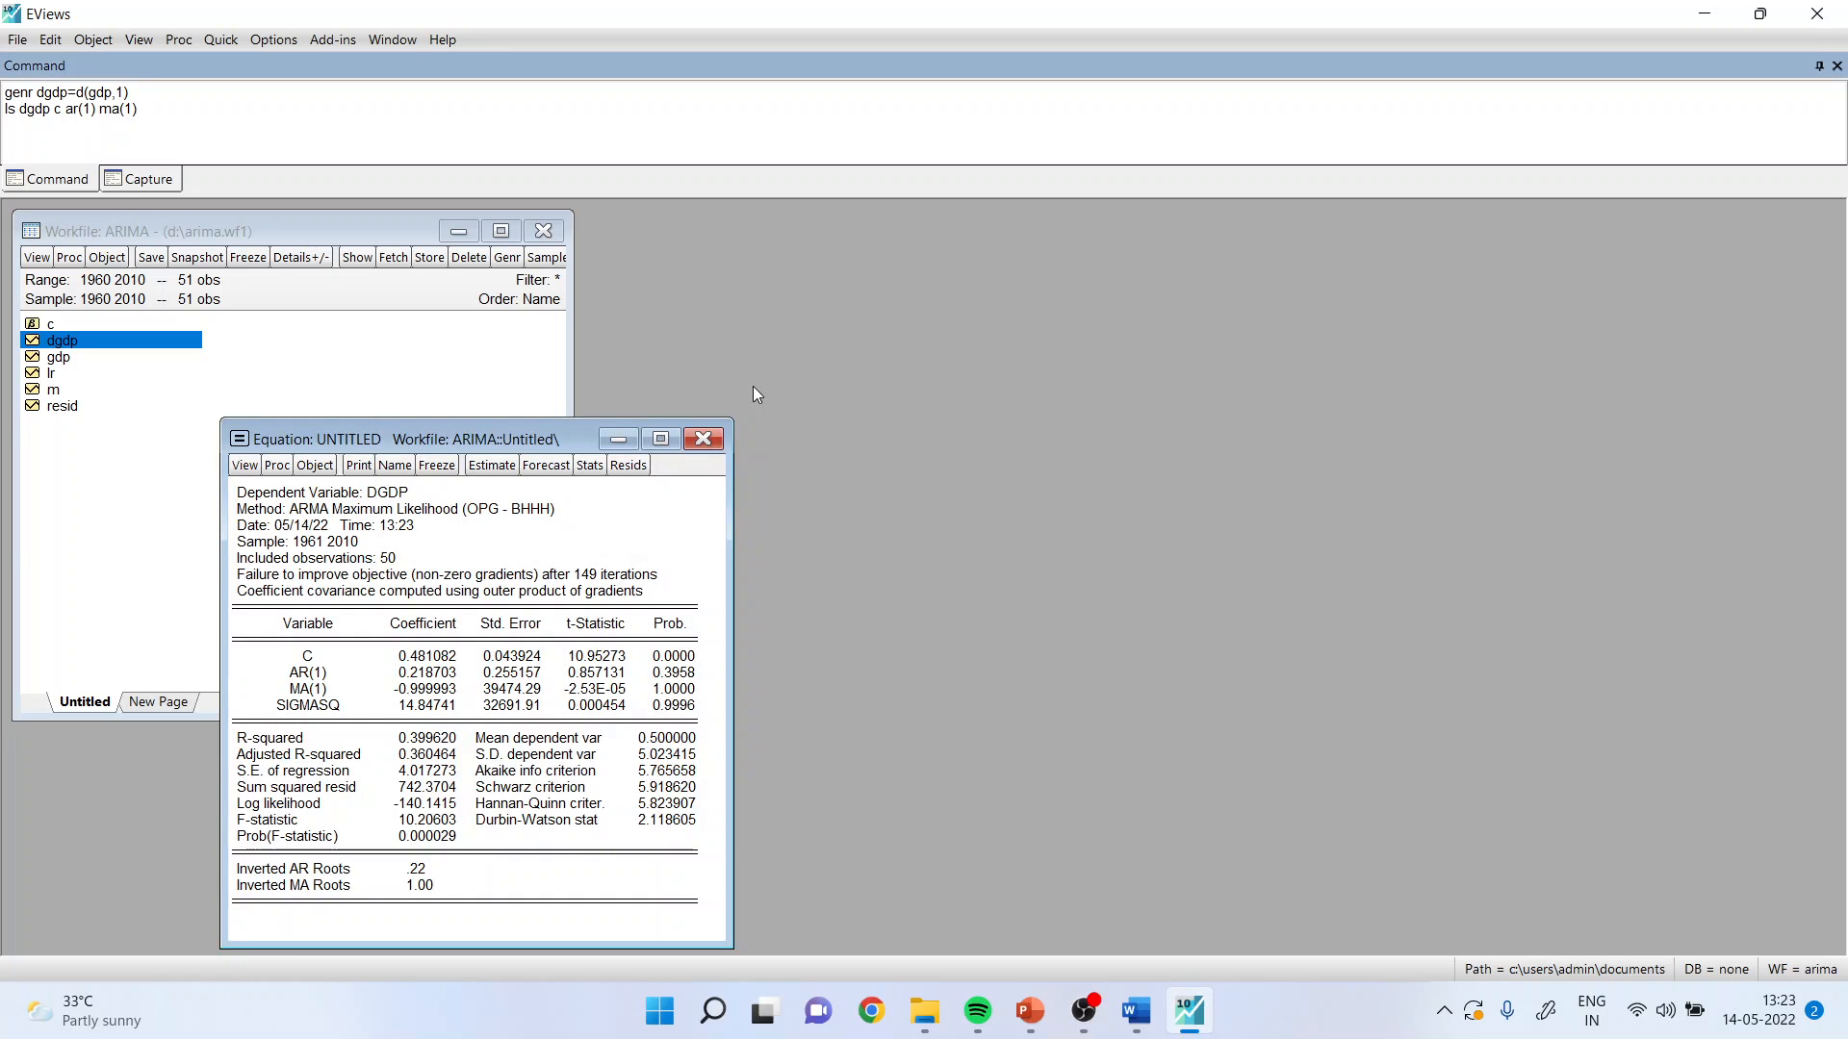
drag(466, 439, 828, 215)
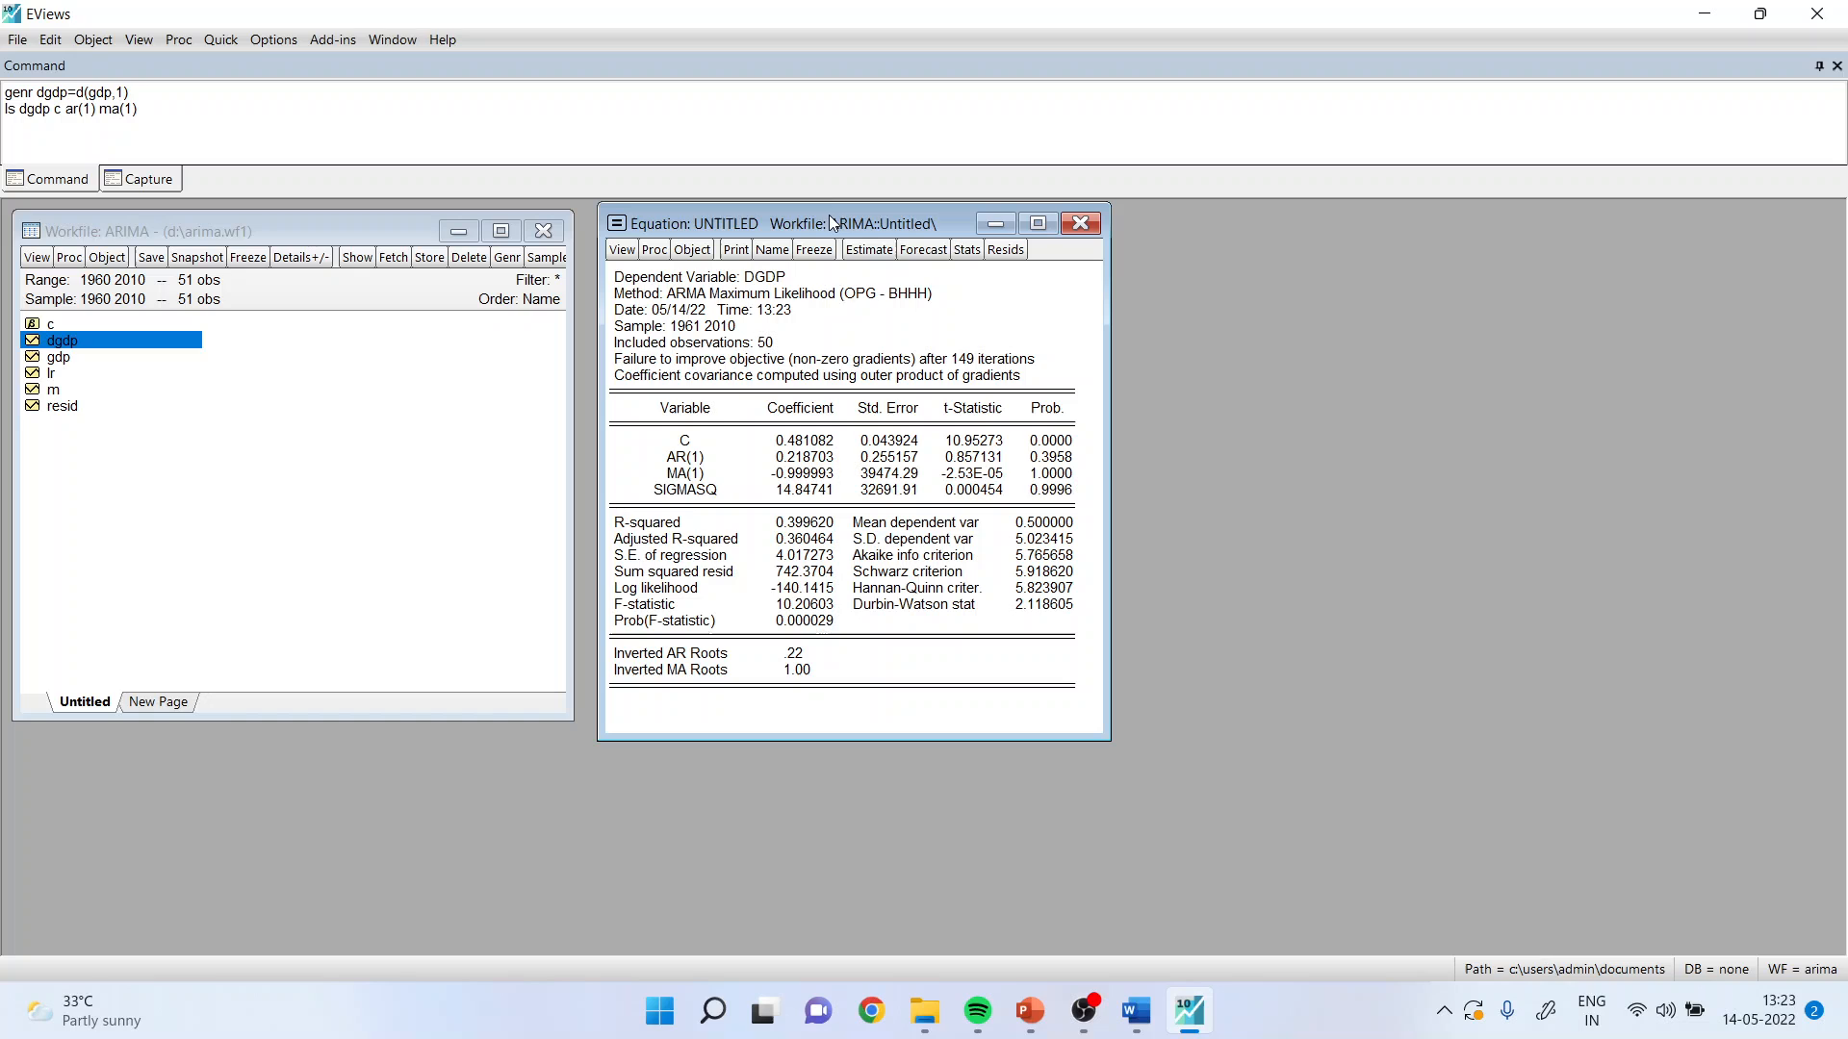
click(1039, 229)
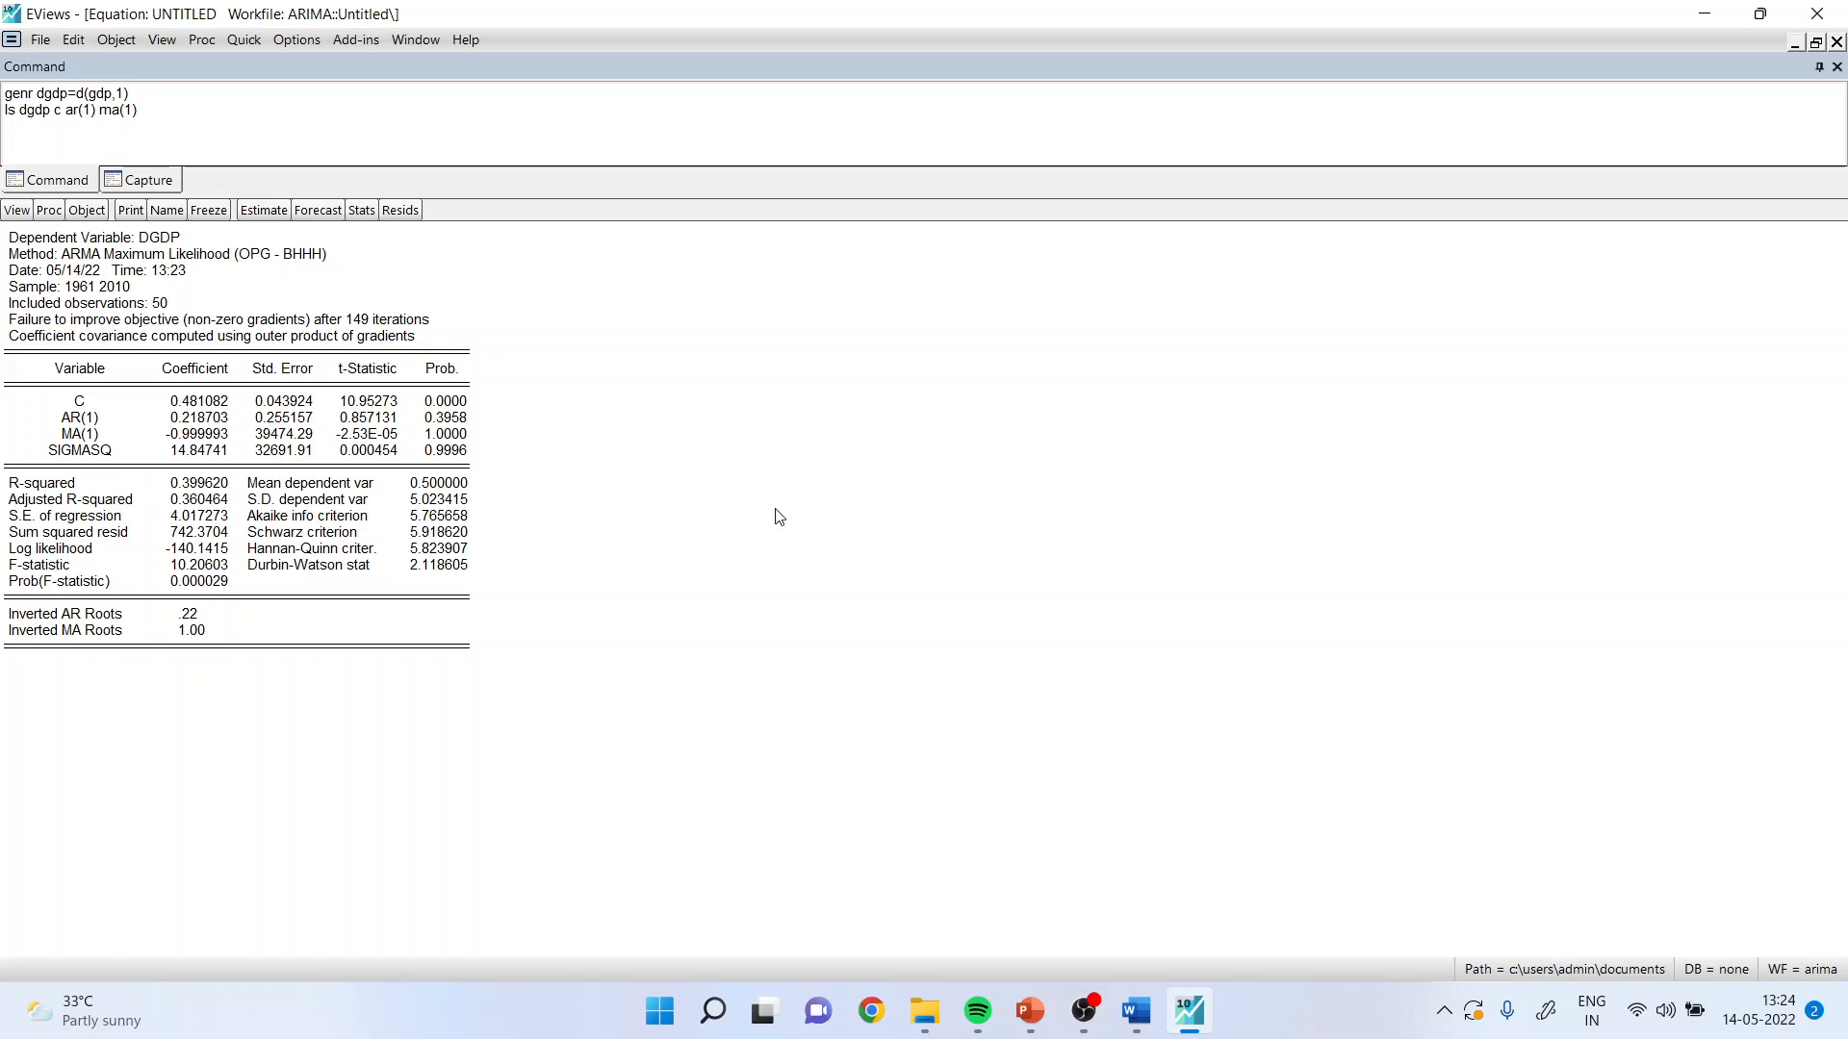
Examine the coefficient p-values, Prob(F-statistic), R-squared, and the Akaike, Schwarz and Hannan-Quinn criteria in the equation output.
drag(448, 385, 447, 463)
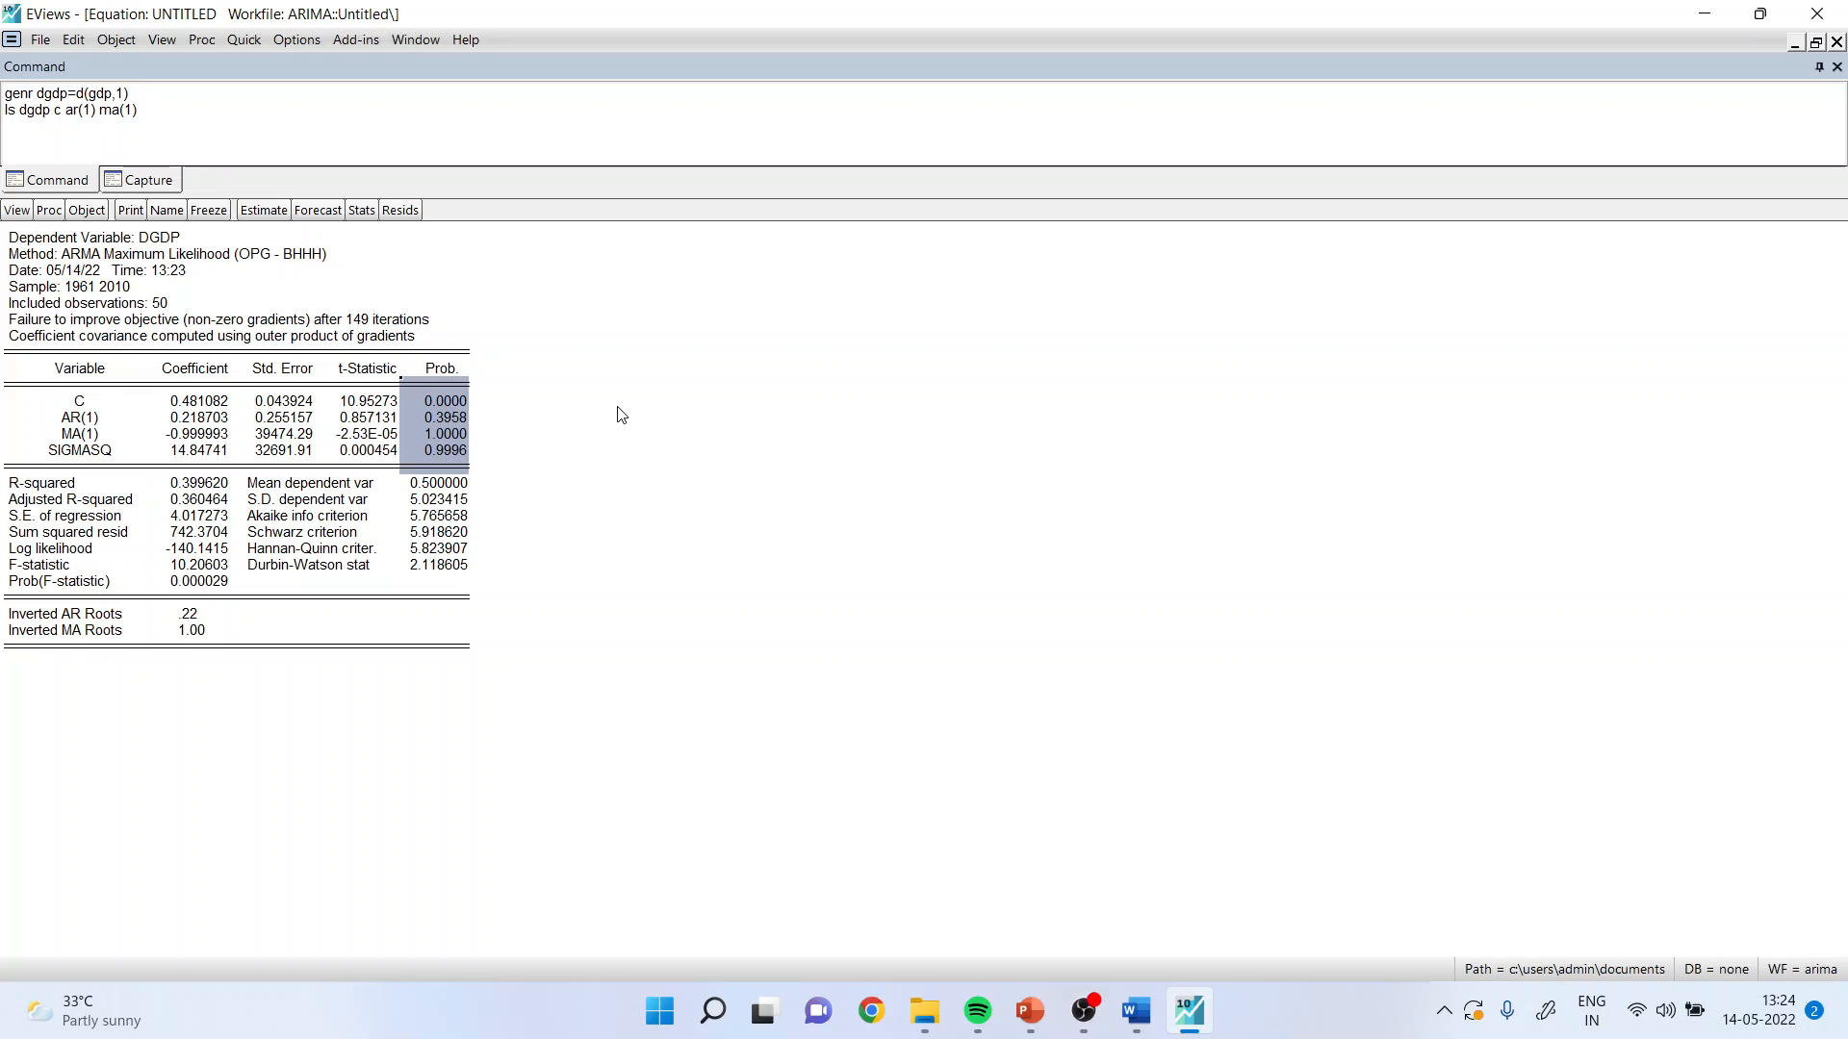
click(210, 583)
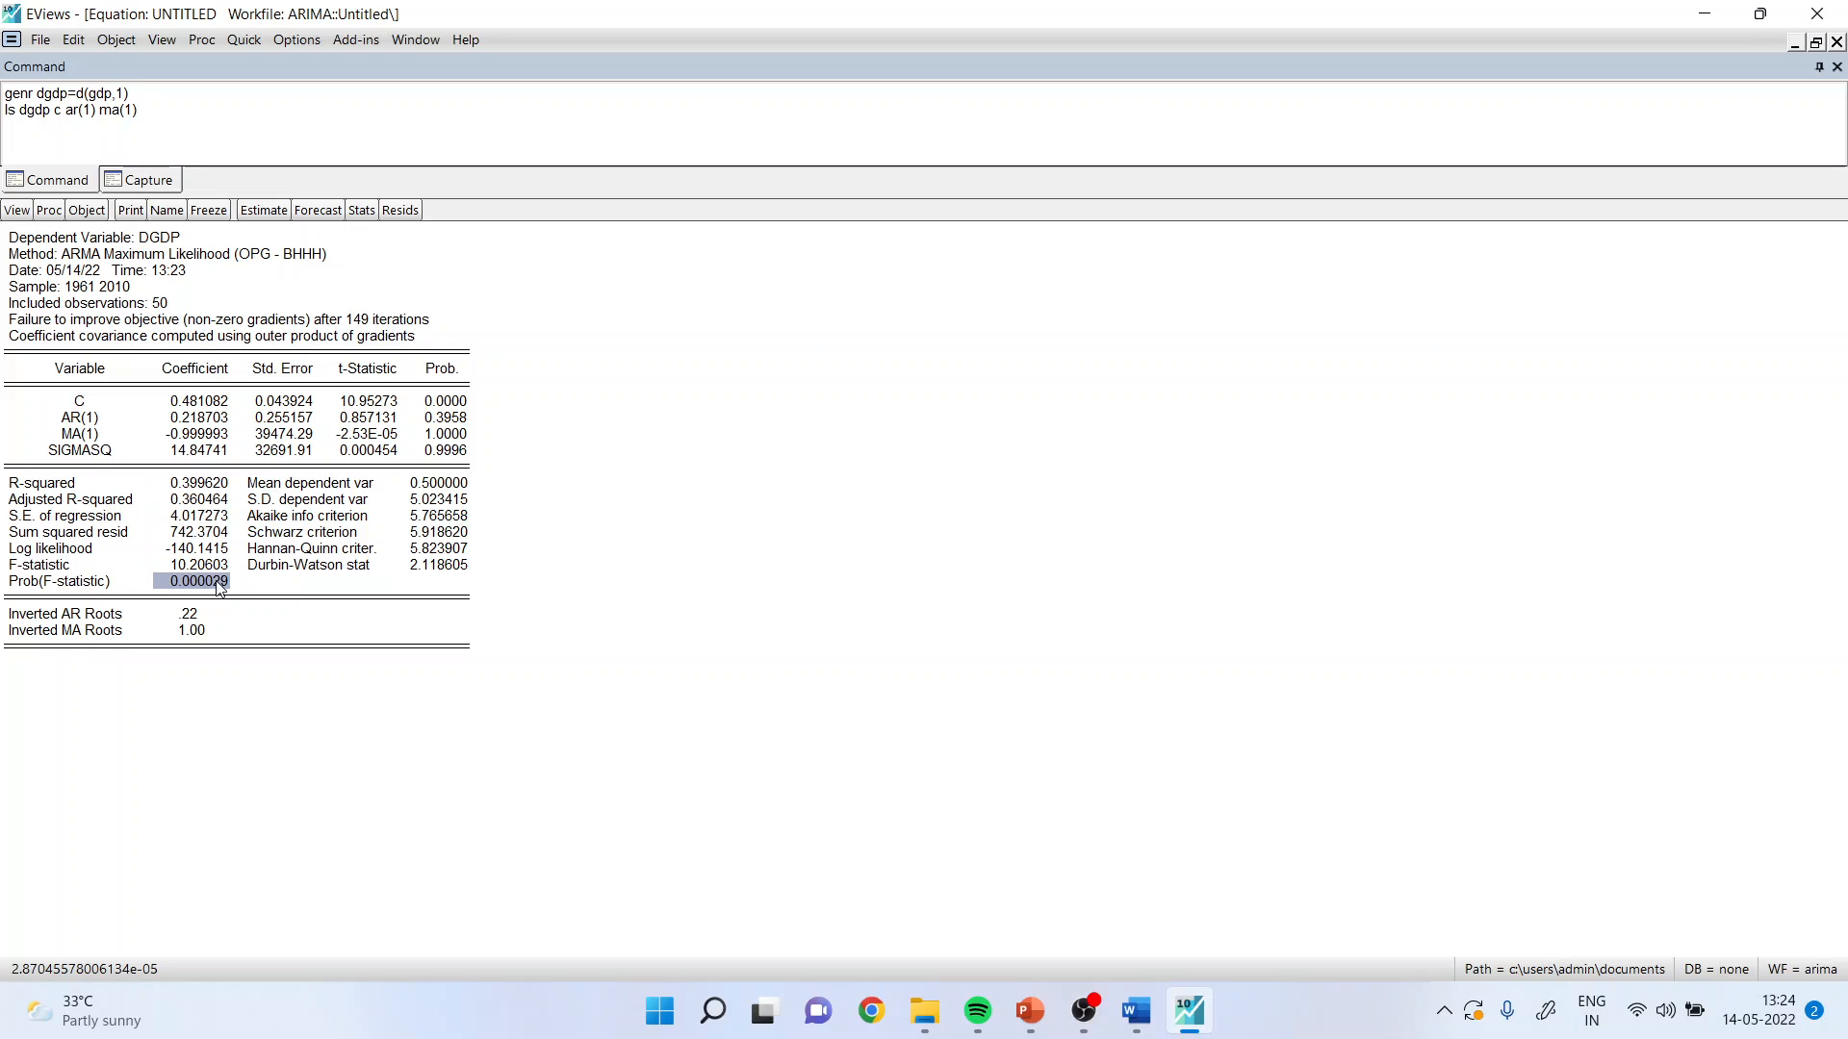
click(203, 488)
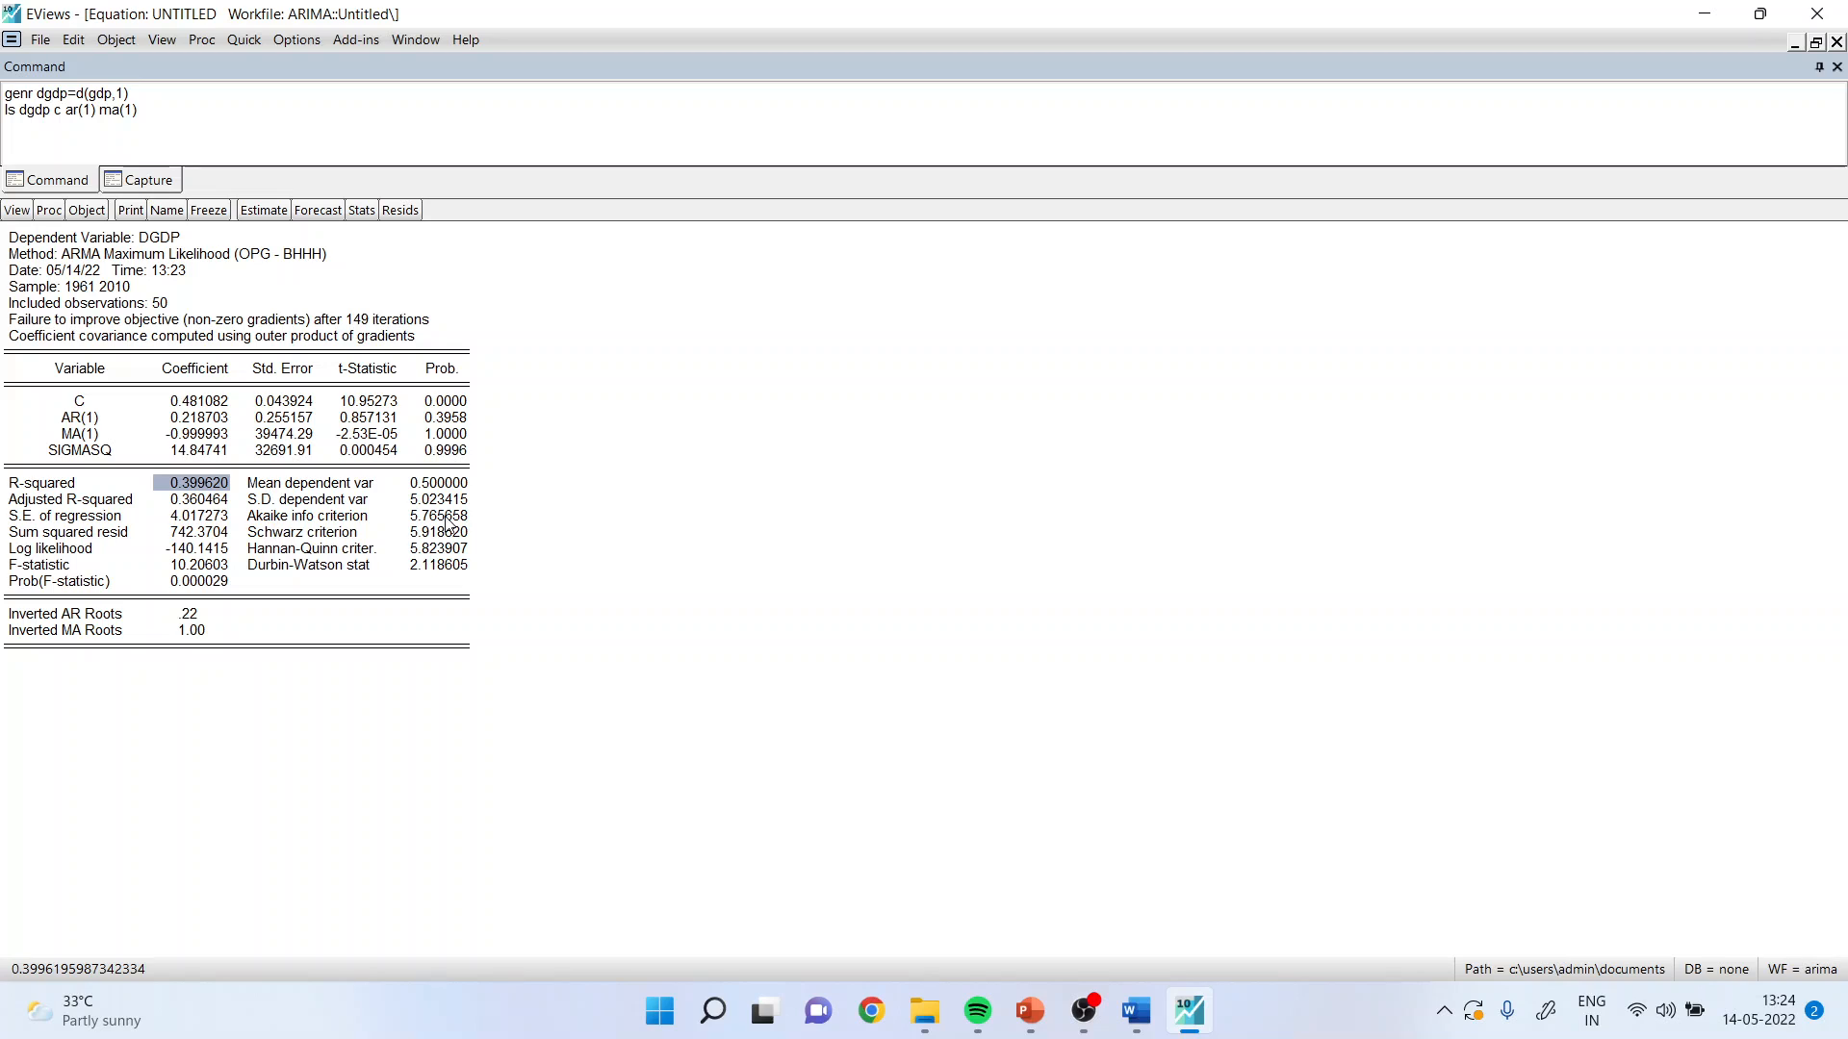
drag(449, 522, 451, 552)
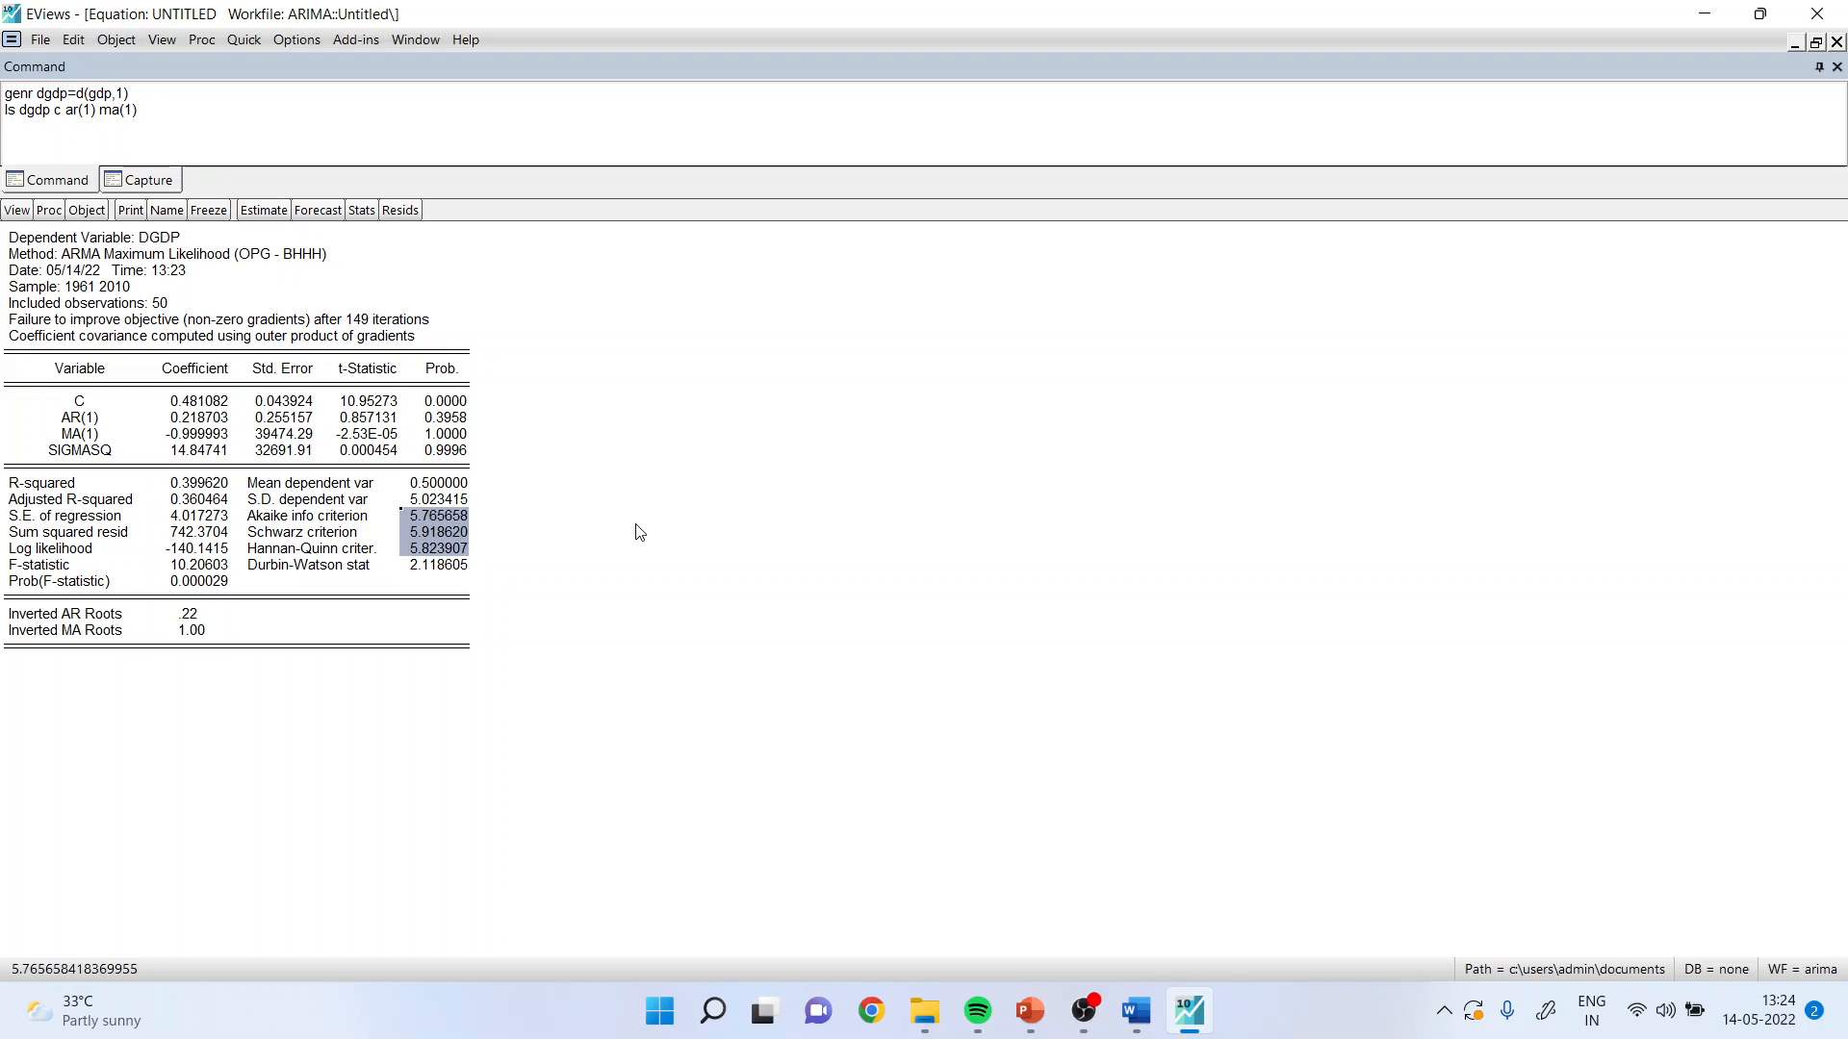
Switch to the 10. ARIMA Models presentation in PowerPoint, show the model selection criteria slide full screen, and return to EViews.
mouse_move(1029, 1010)
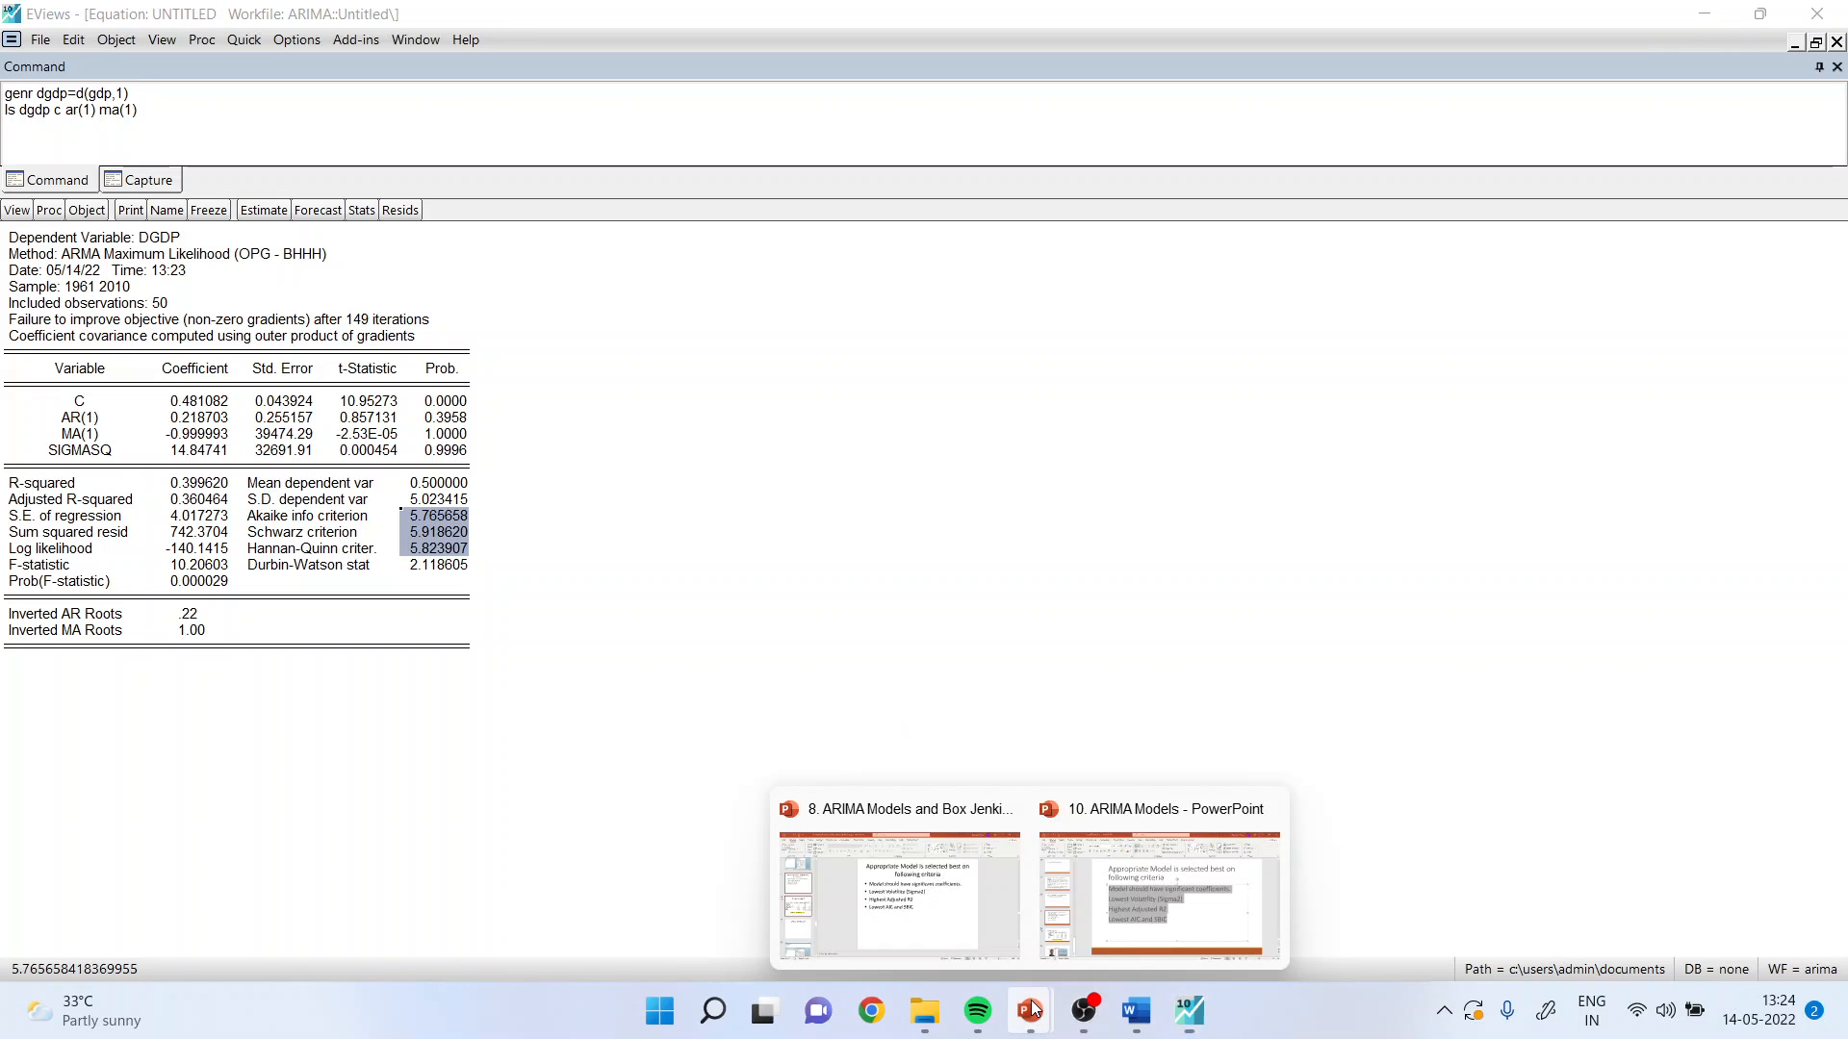
click(1126, 923)
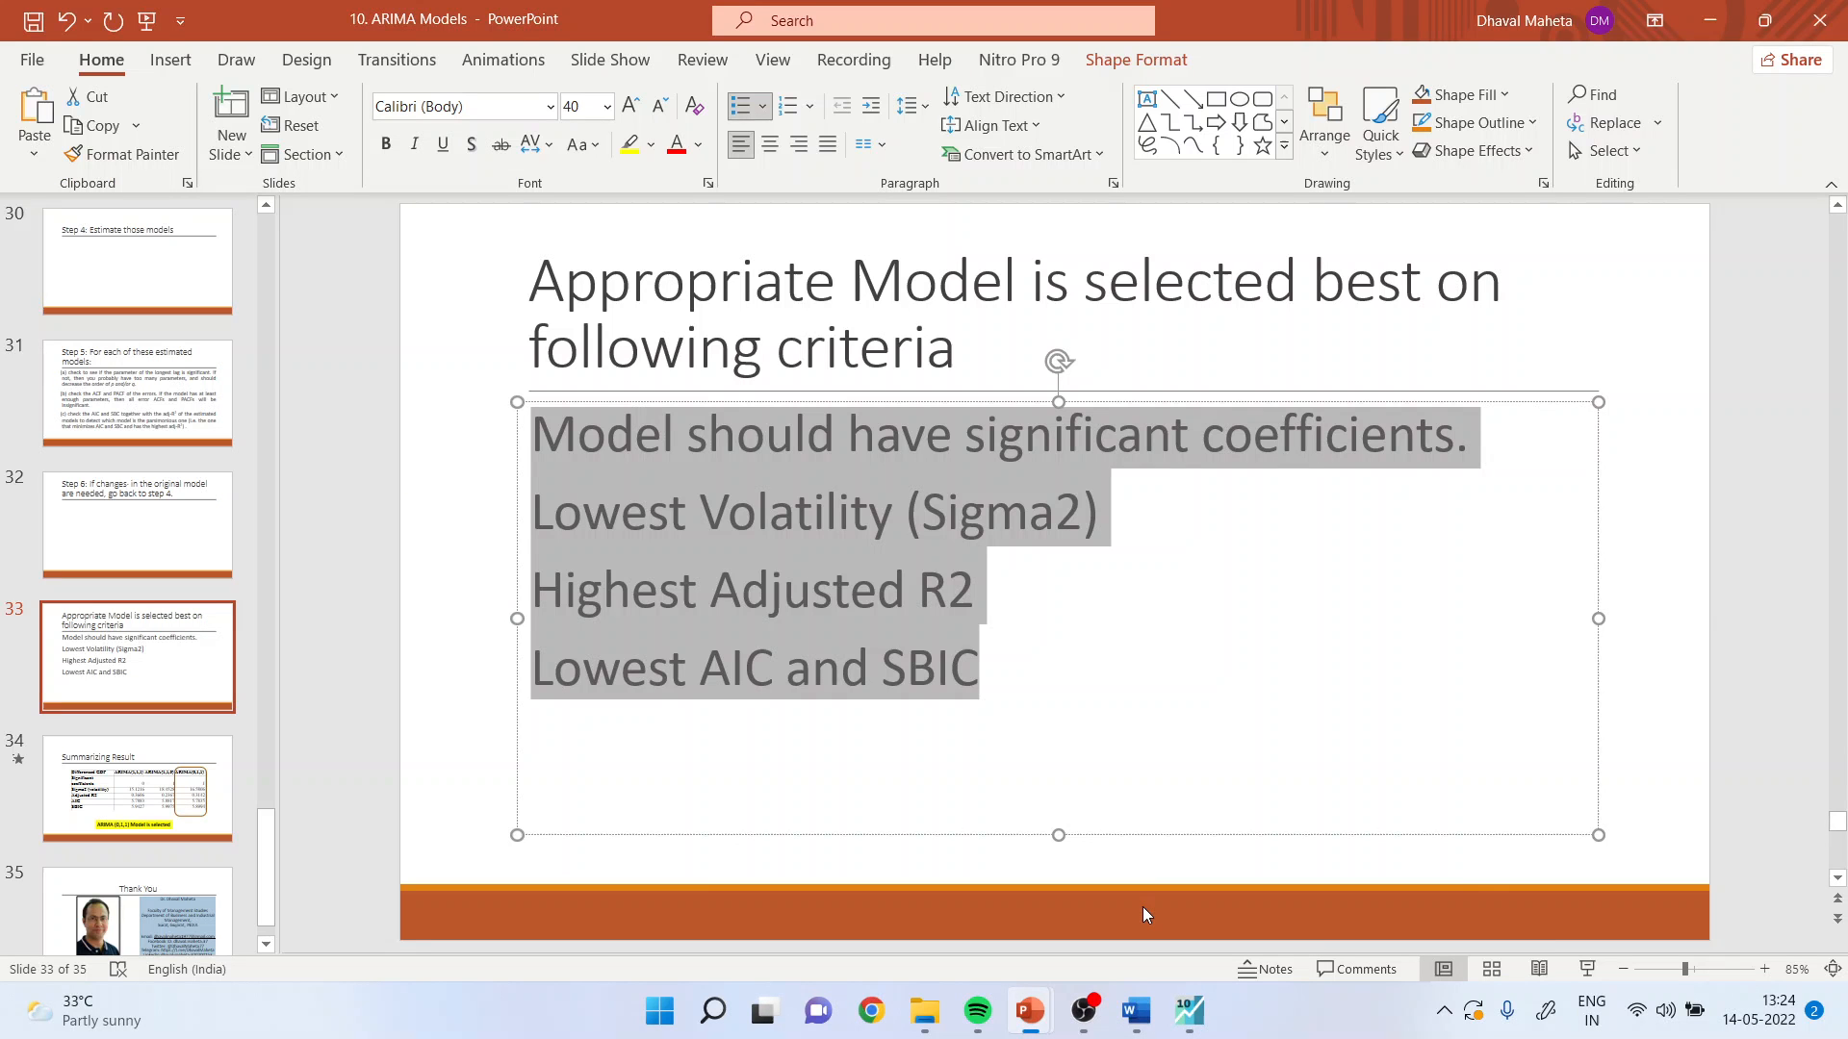
click(1591, 969)
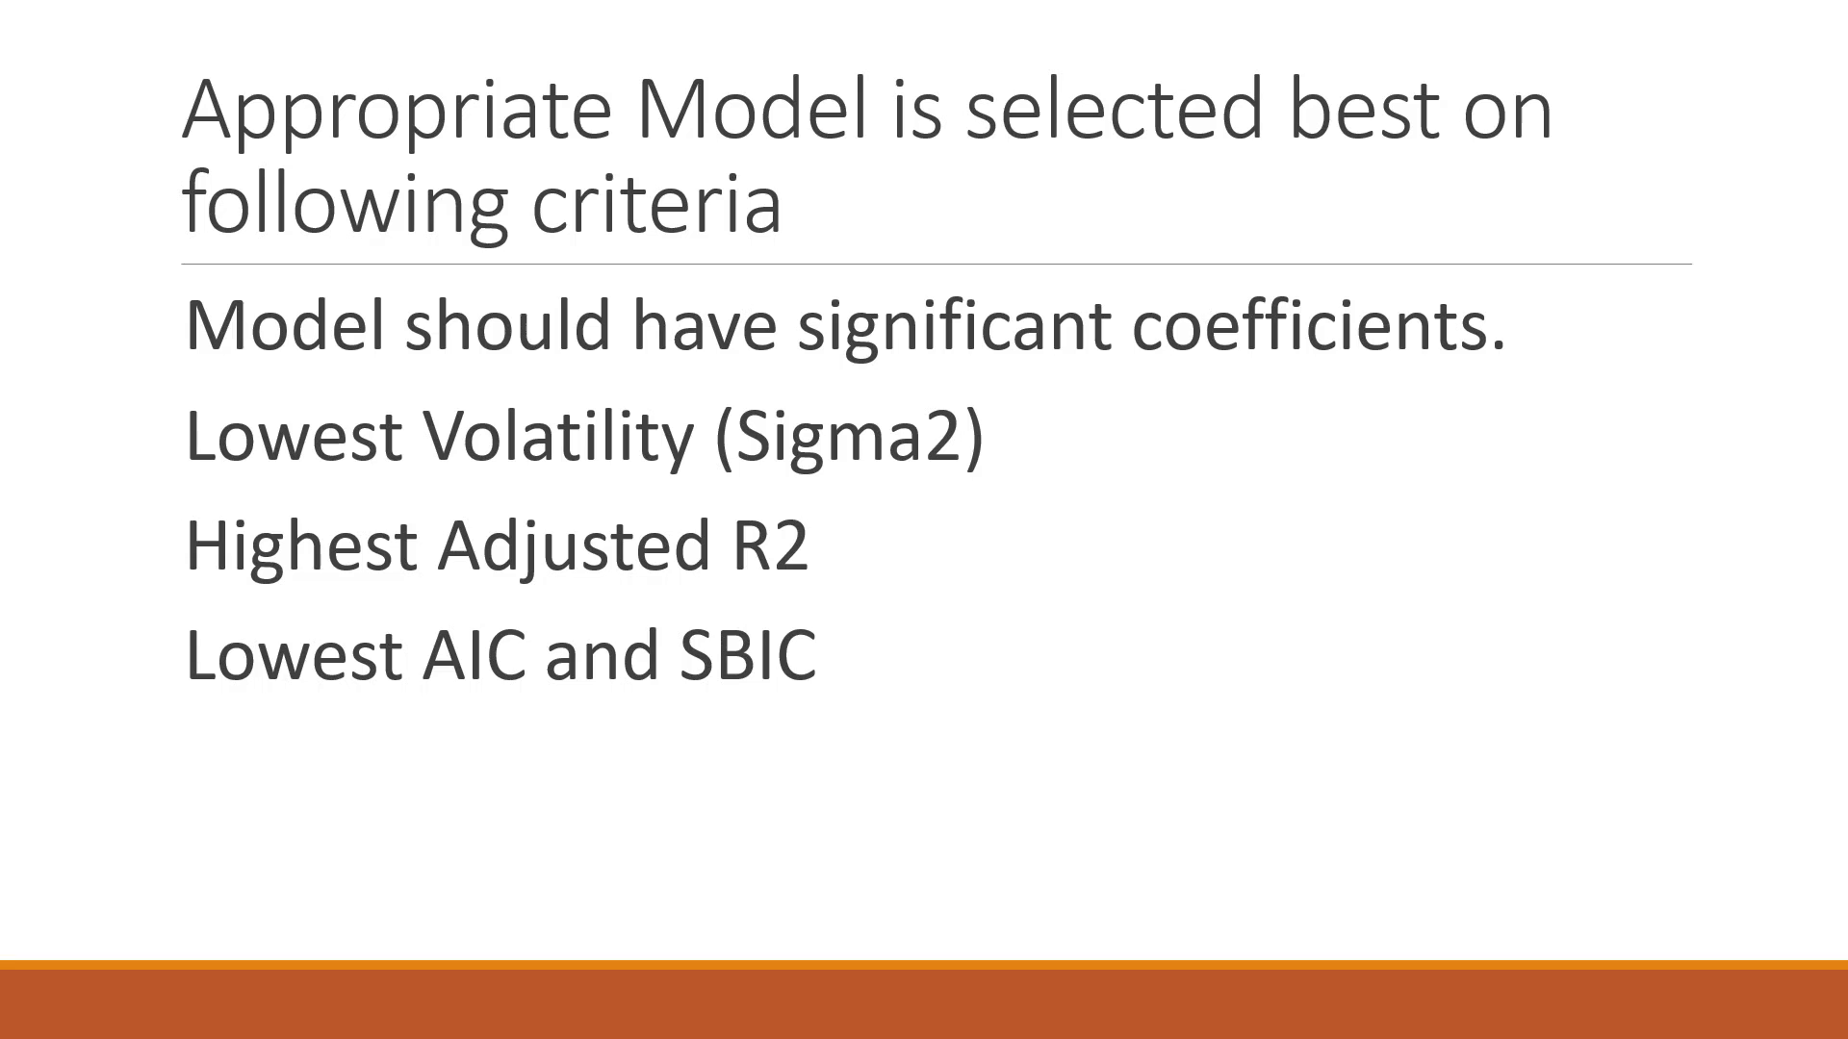
key(Escape)
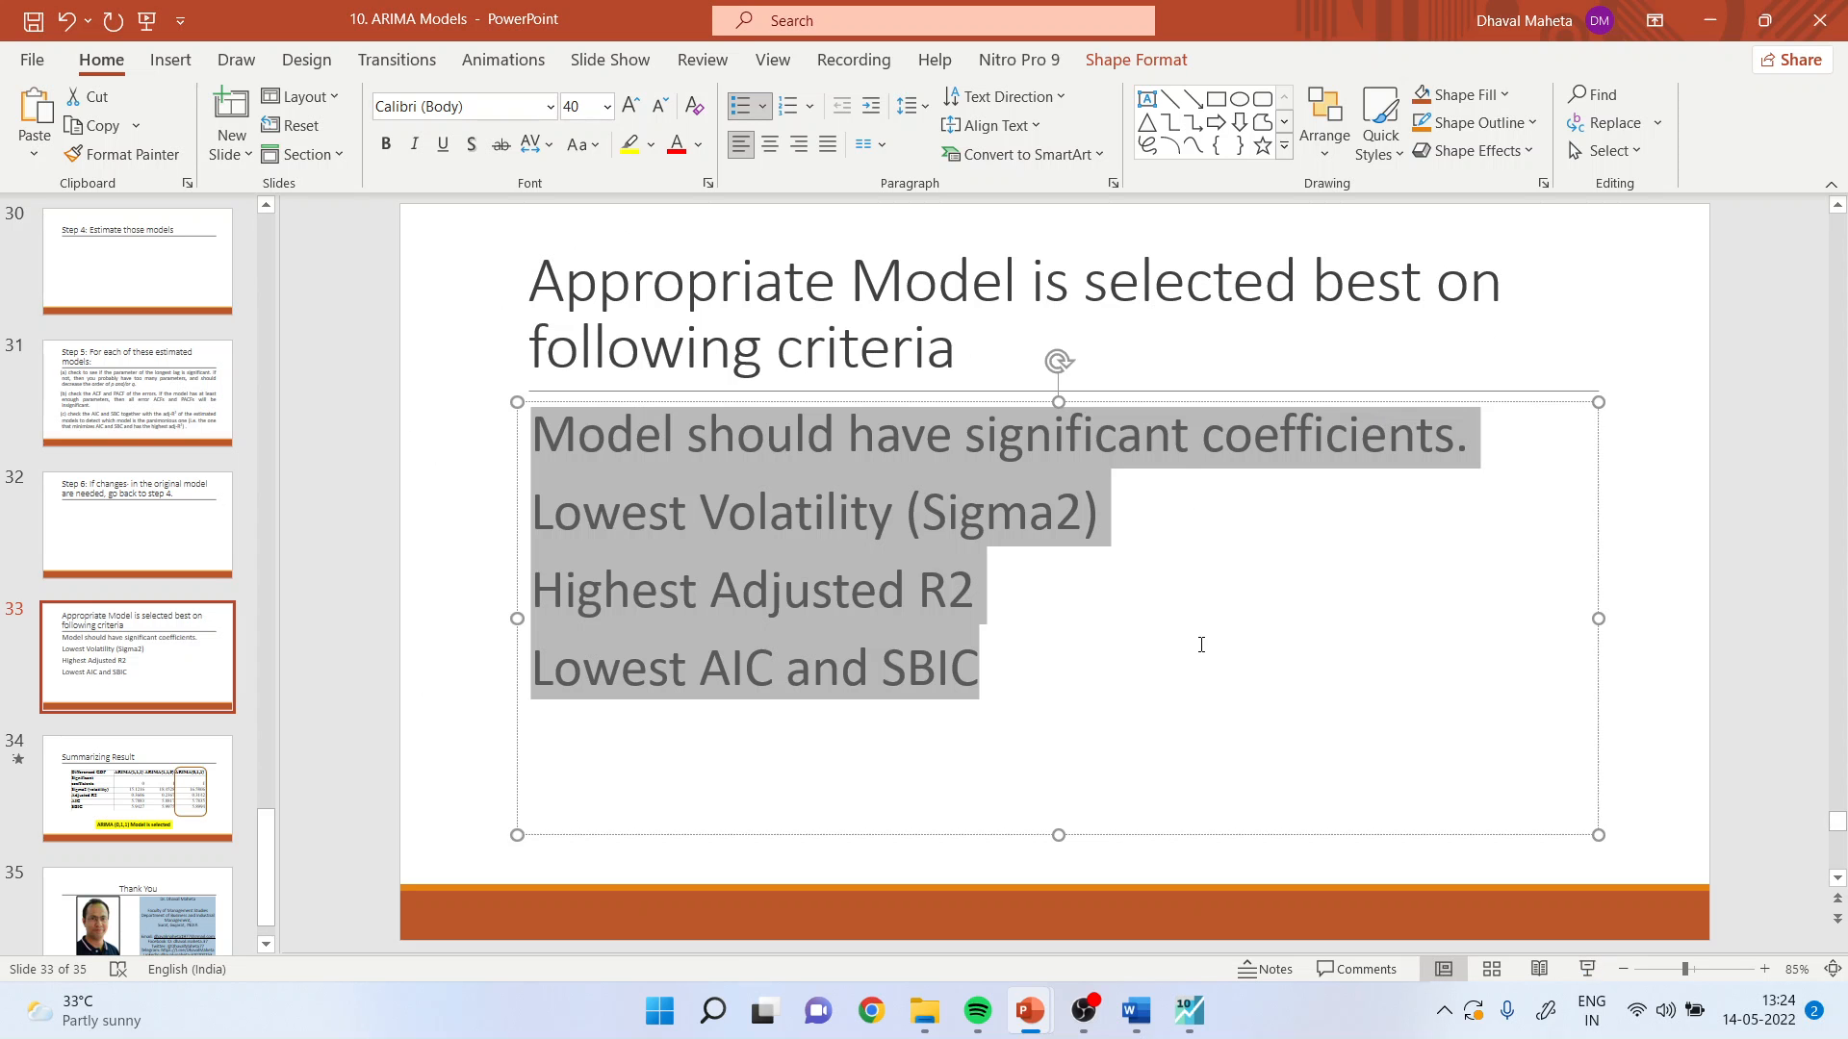
click(1201, 1024)
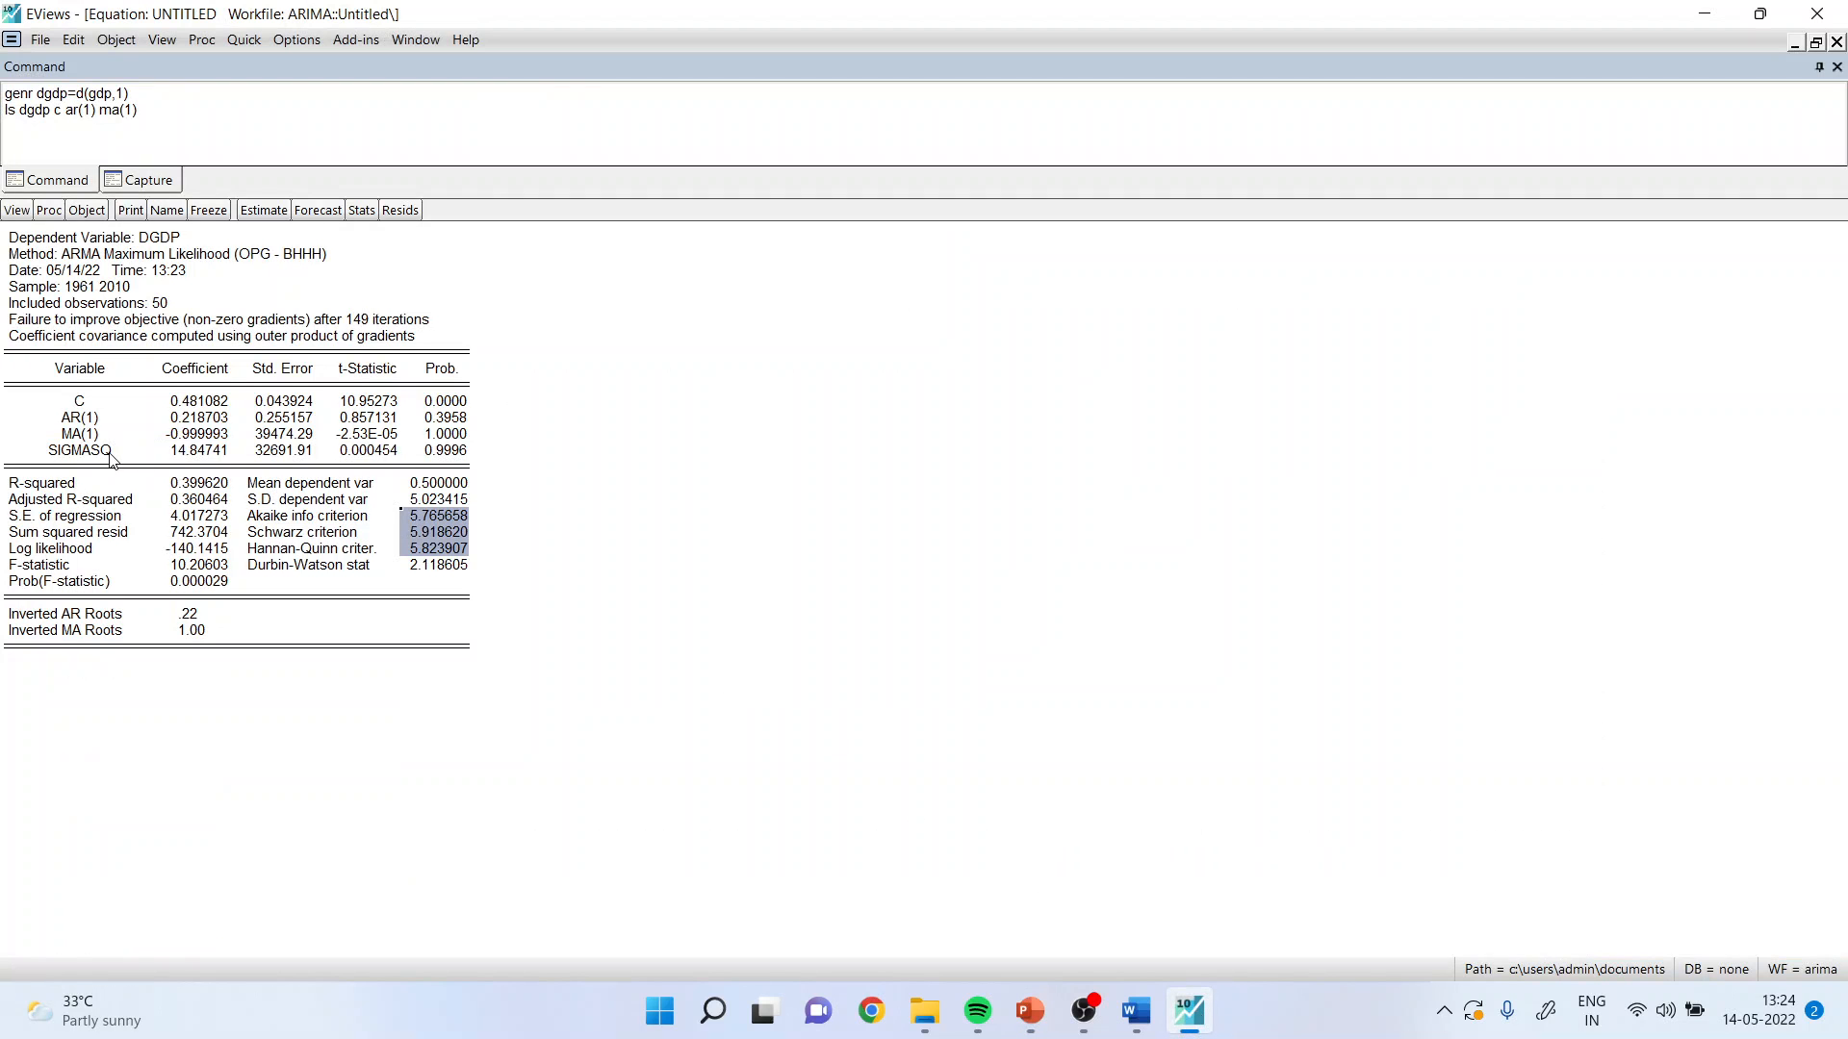
Check the SIGMASQ coefficient, adjusted R-squared, and Akaike, Schwarz and Hannan-Quinn criteria against the model selection criteria slide.
click(188, 453)
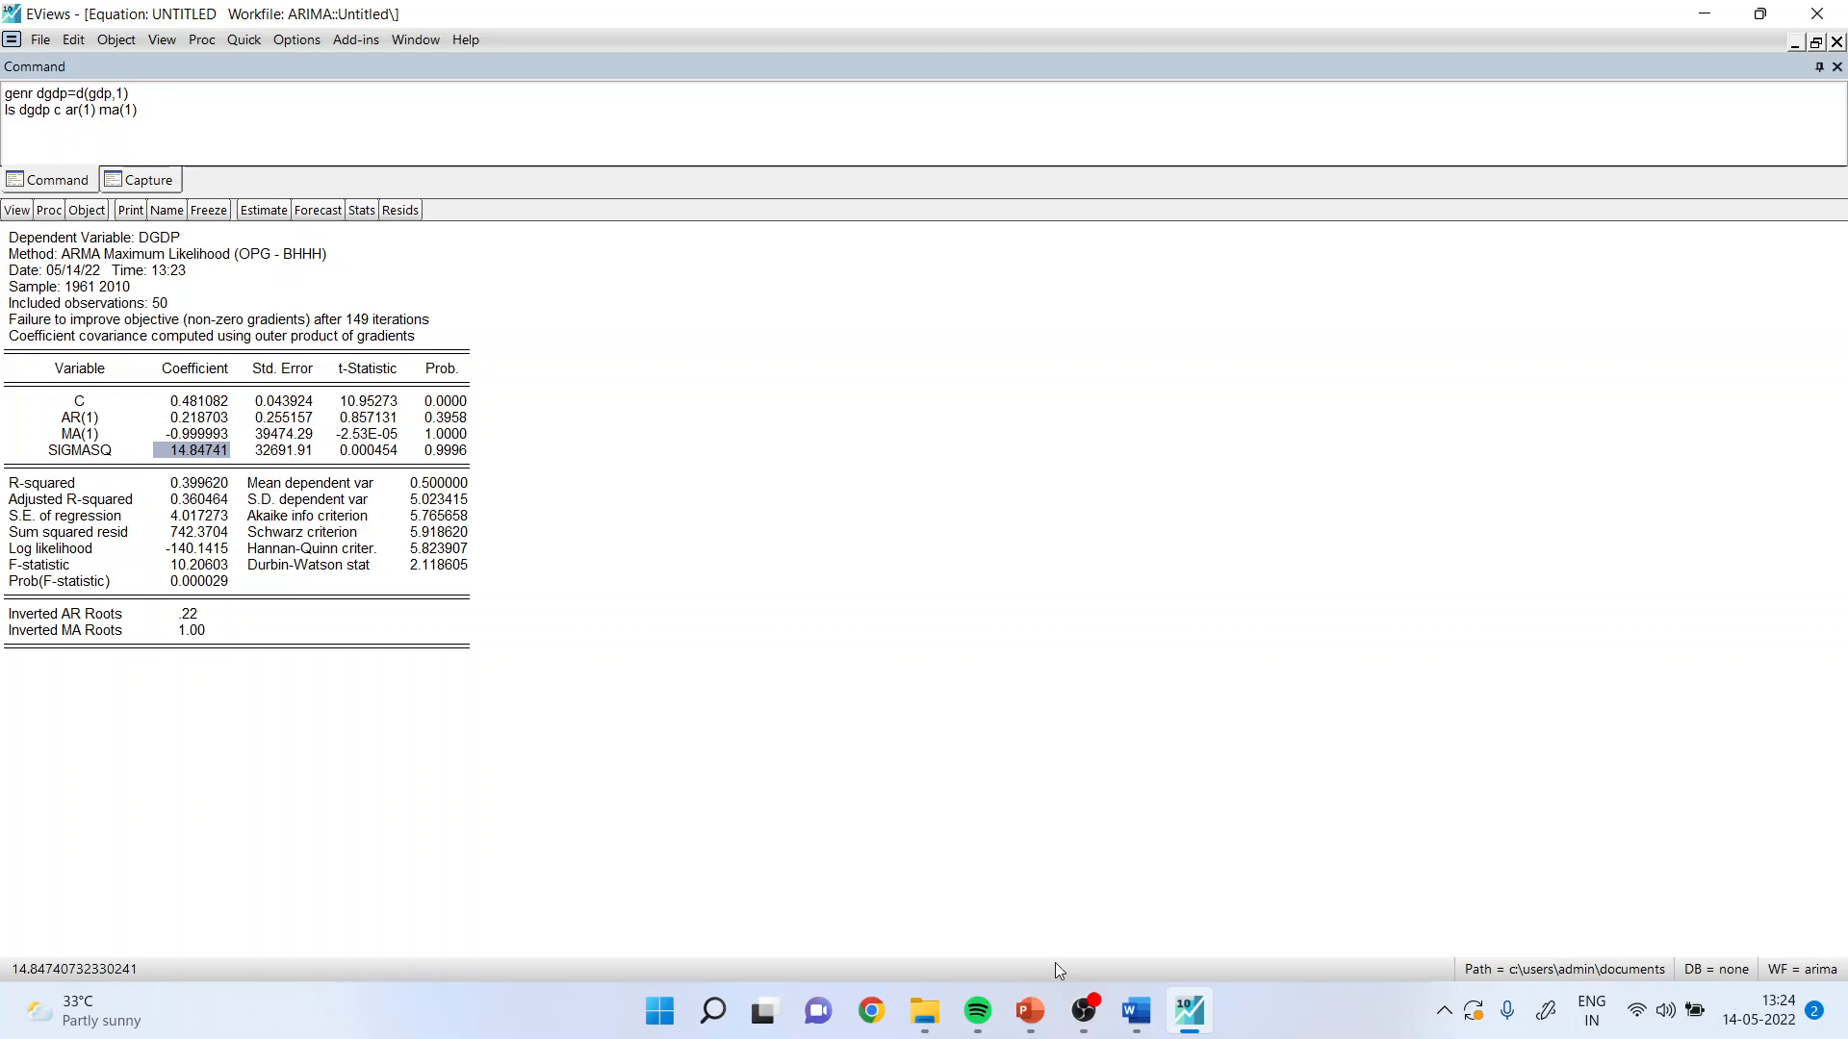
click(1189, 1012)
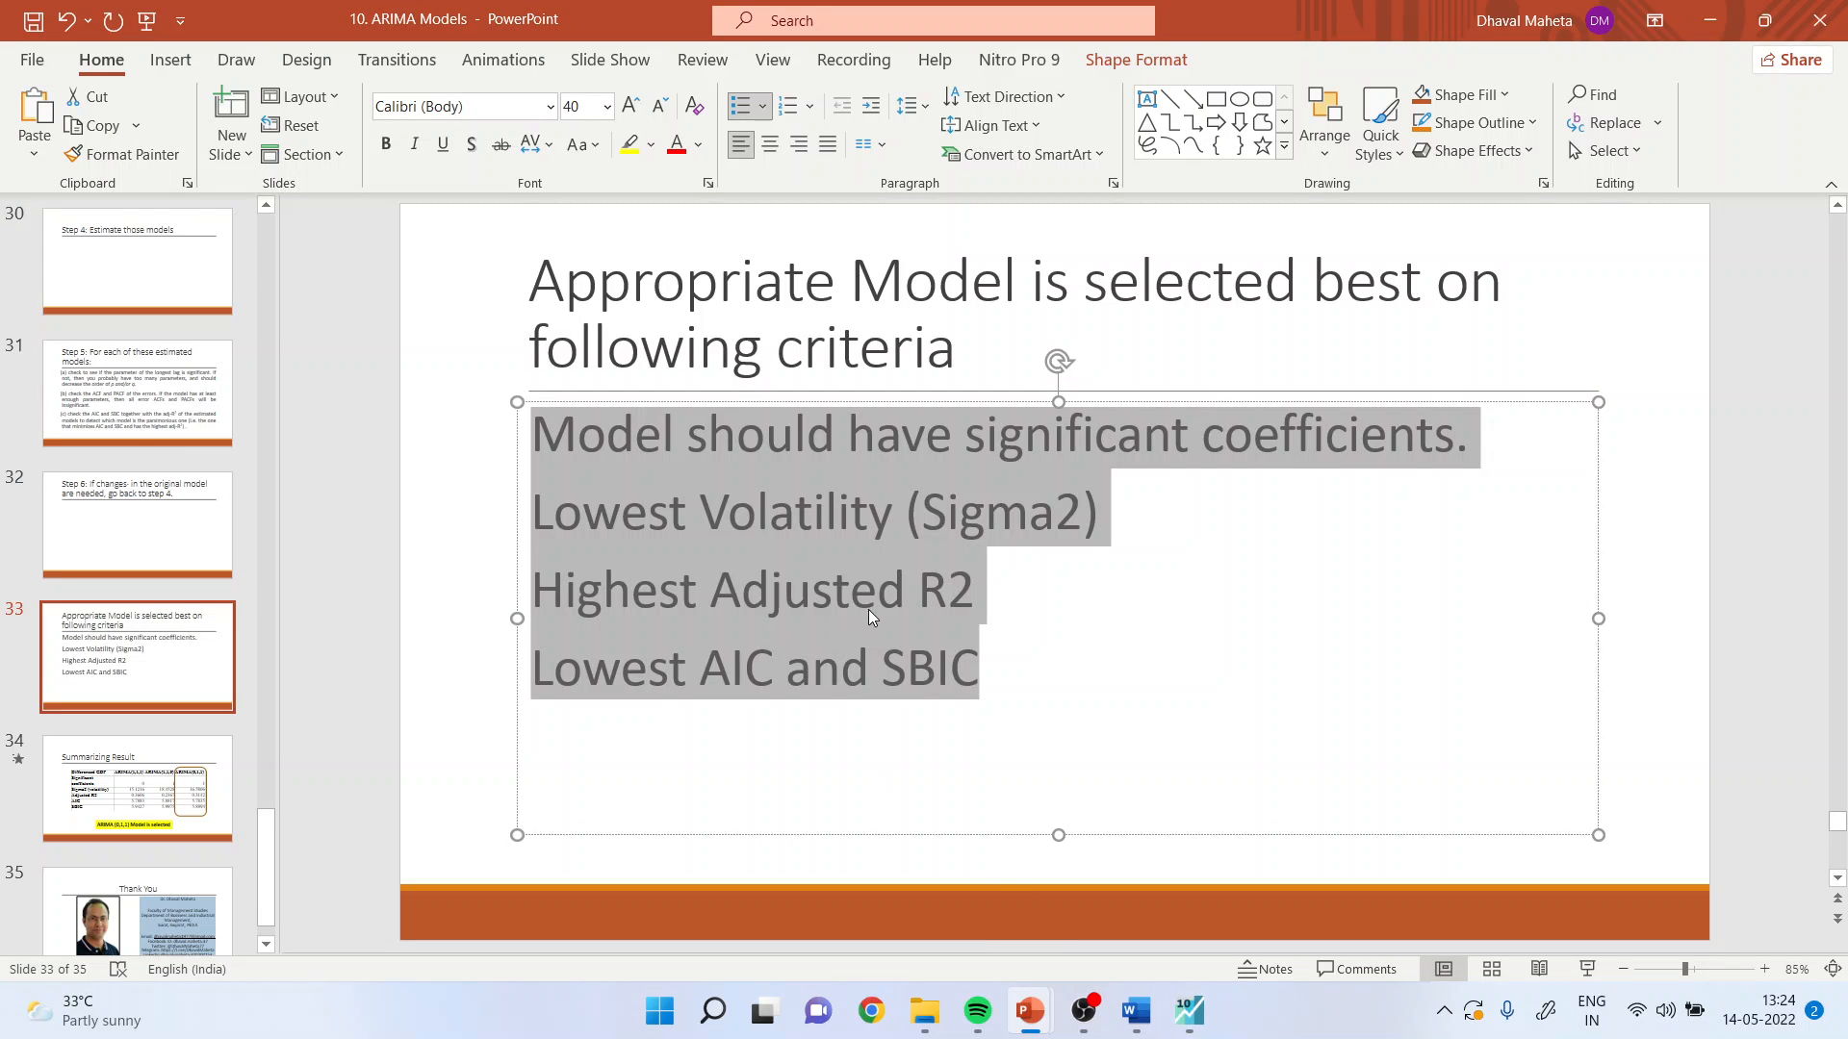
click(1189, 1012)
click(199, 500)
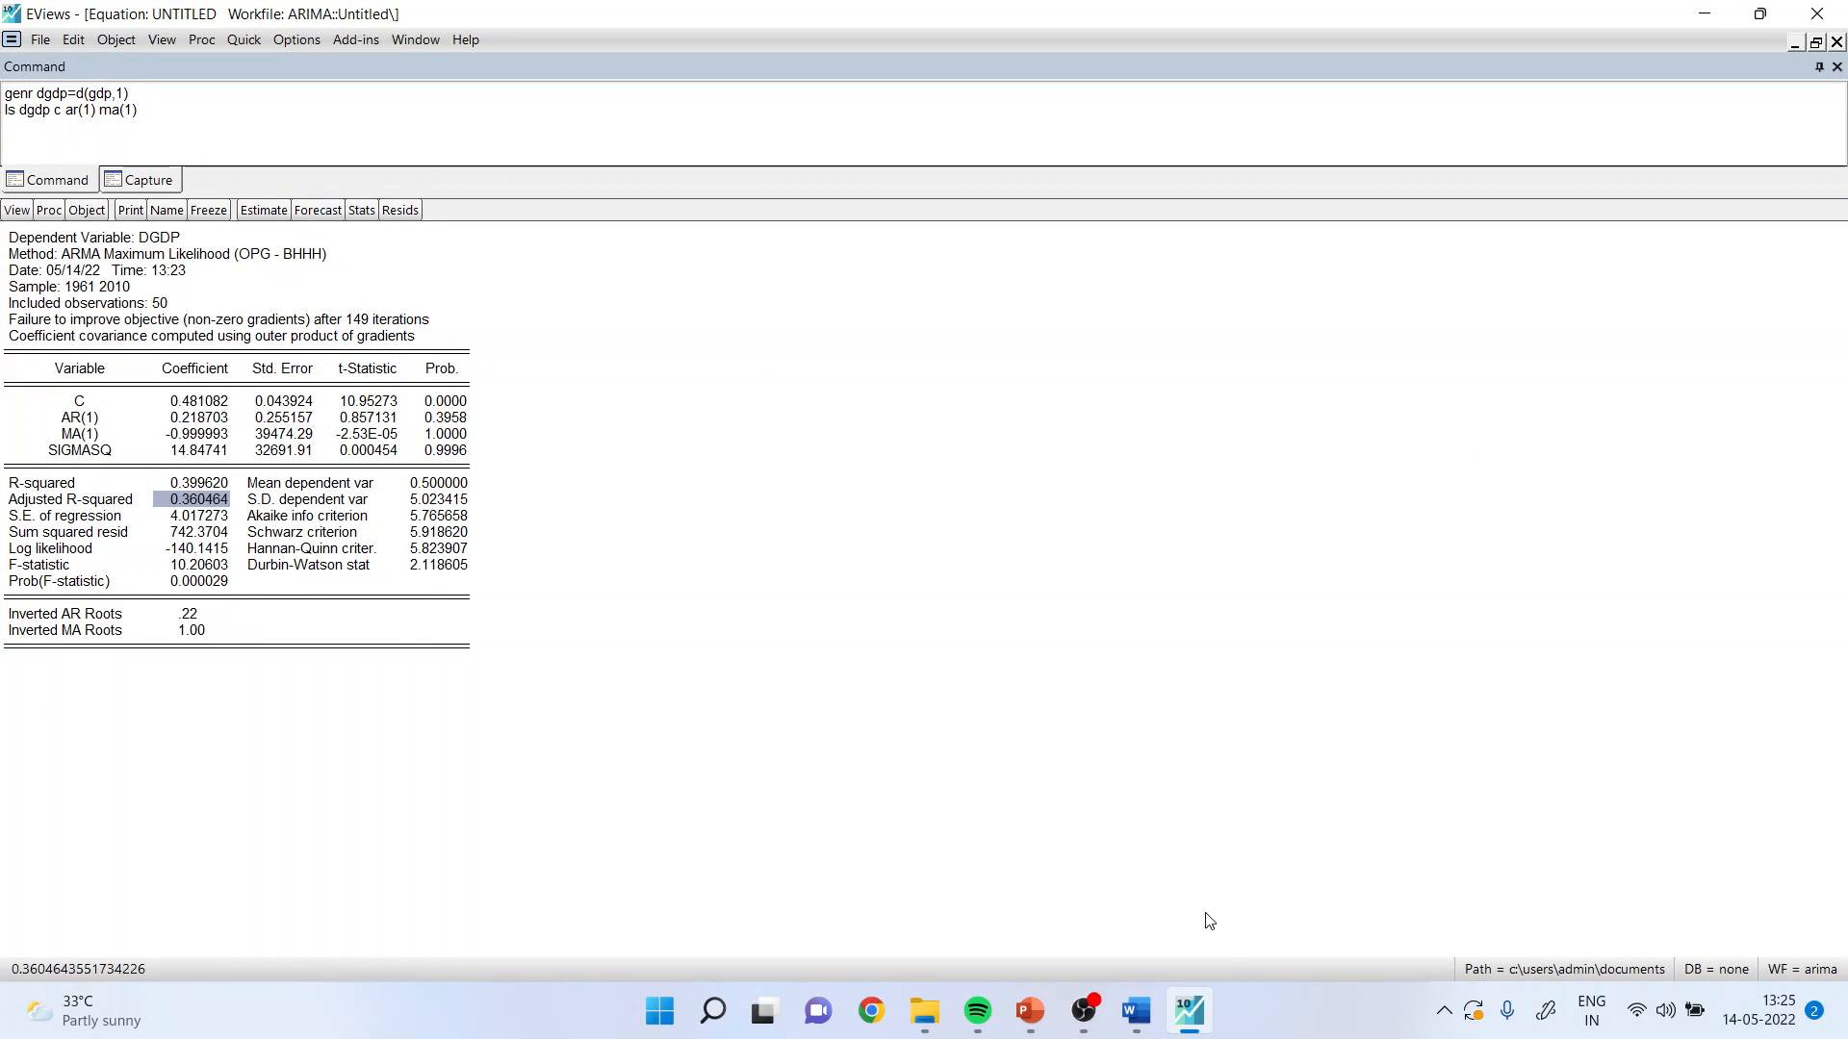
click(1205, 1014)
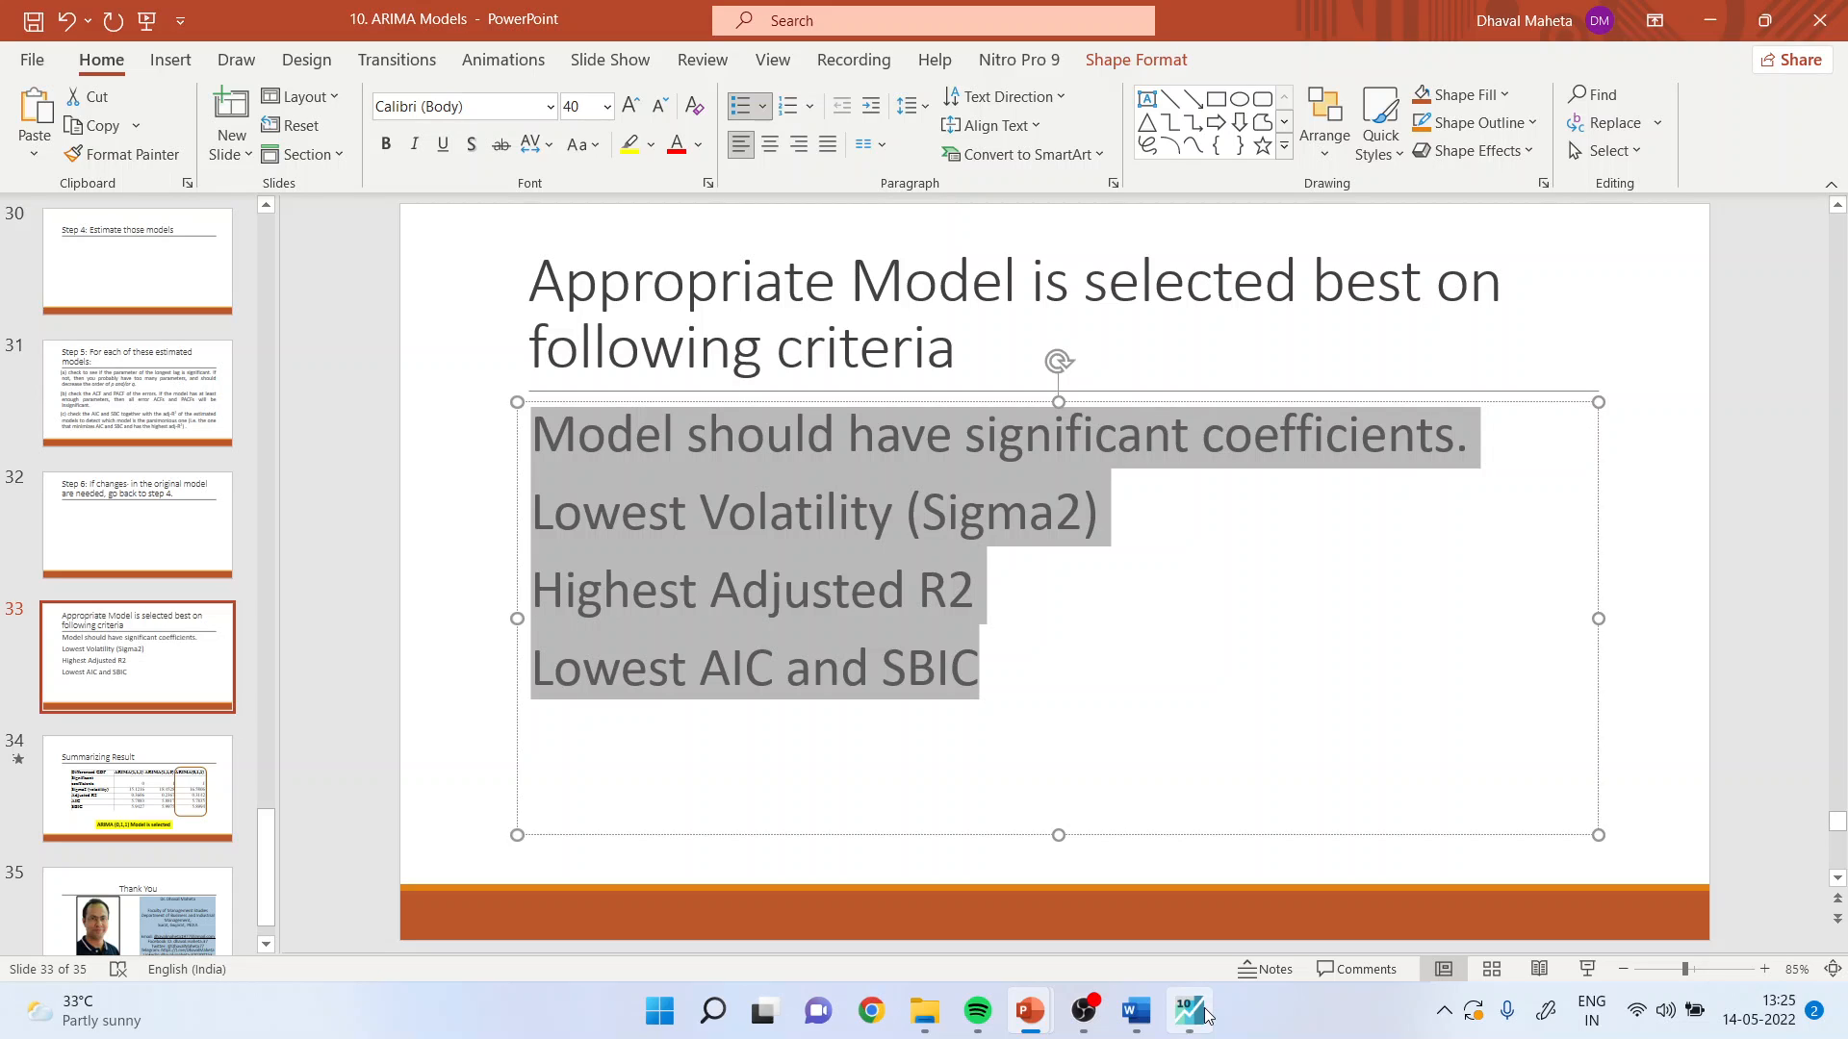
click(1205, 1014)
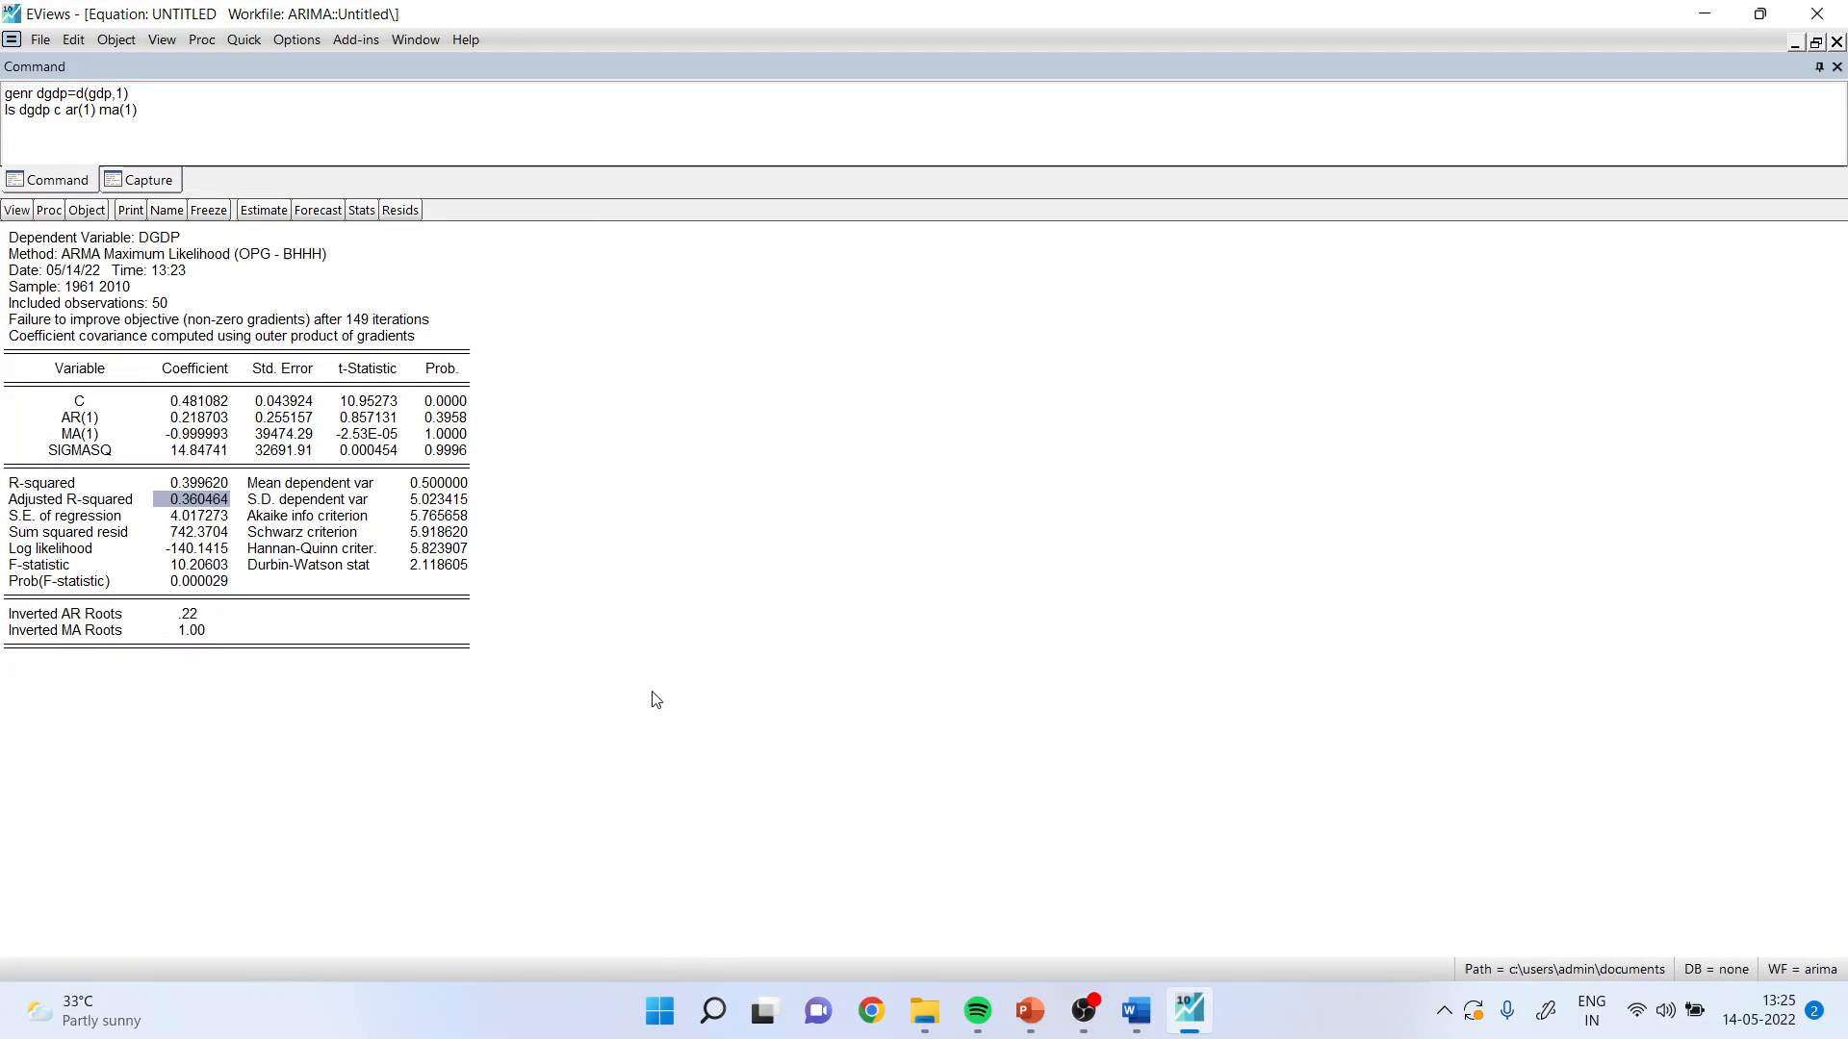
click(447, 517)
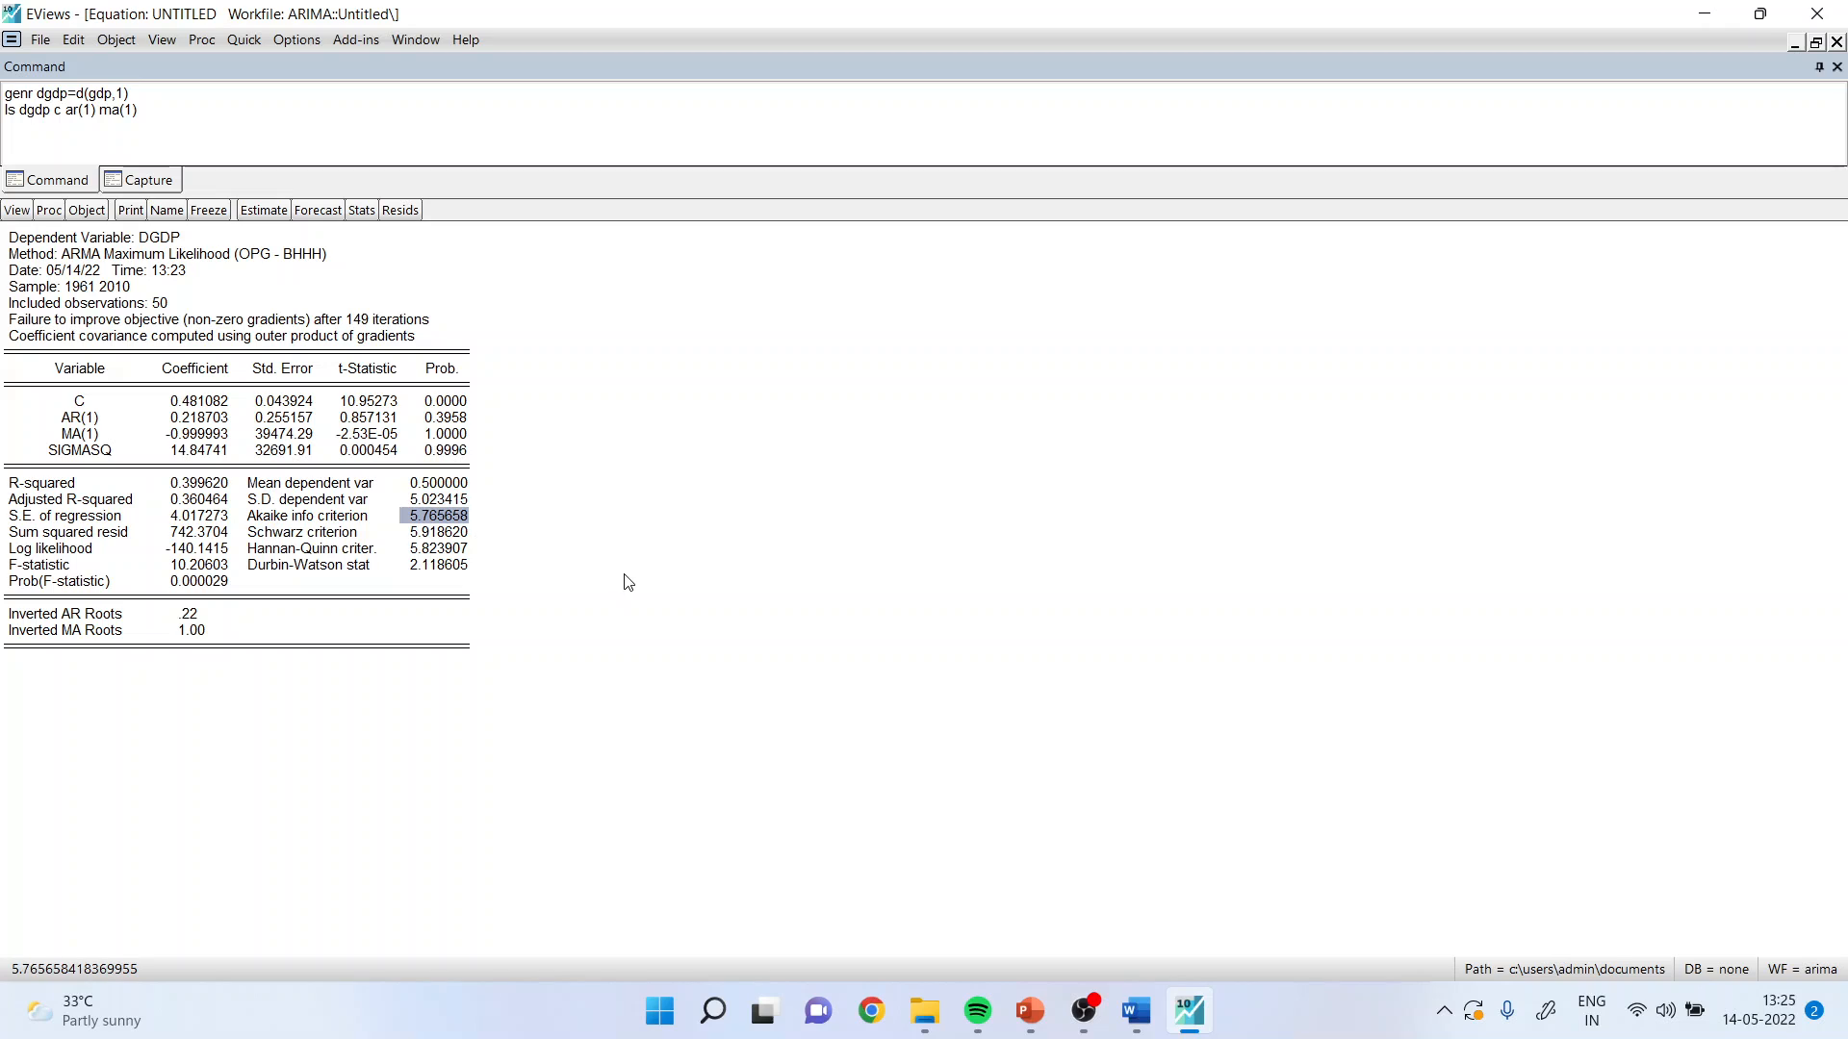
key(Down)
key(Down)
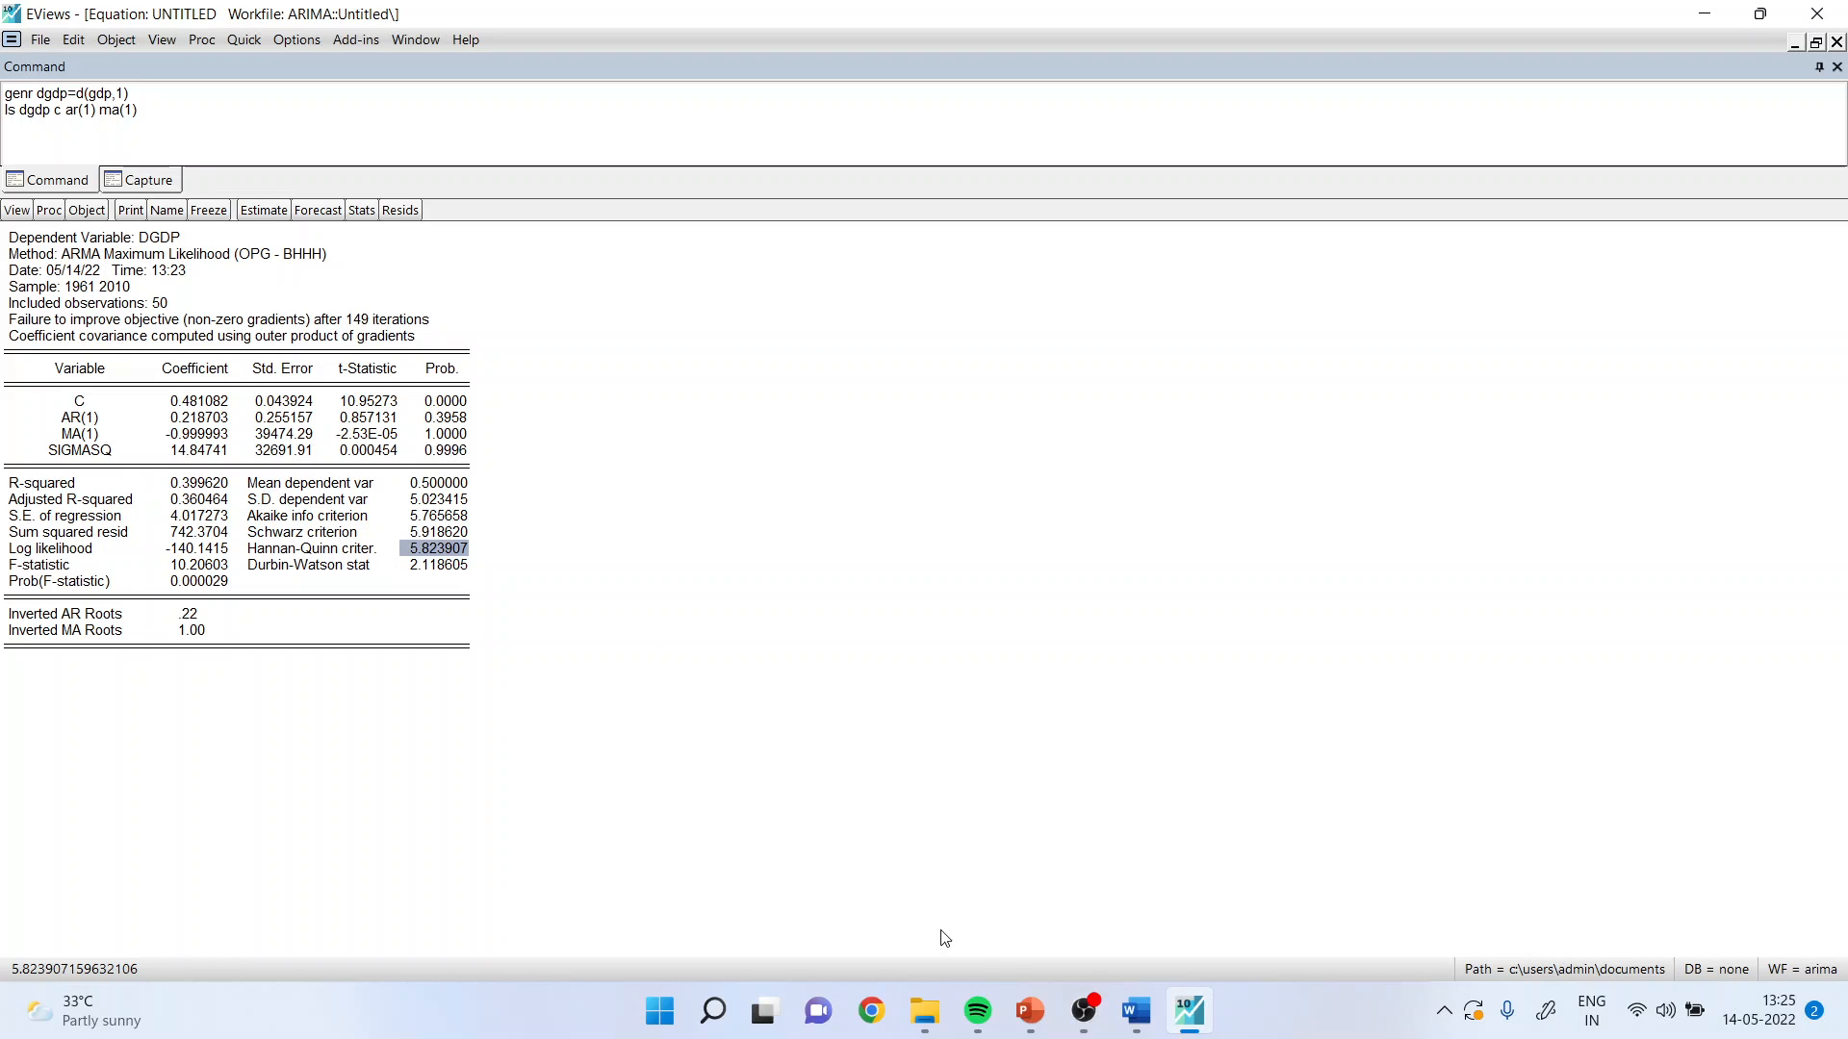
Switch to the 10. ARIMA Models presentation in PowerPoint, view the Summarizing Result slide full screen, and exit the slide show.
mouse_move(1032, 1023)
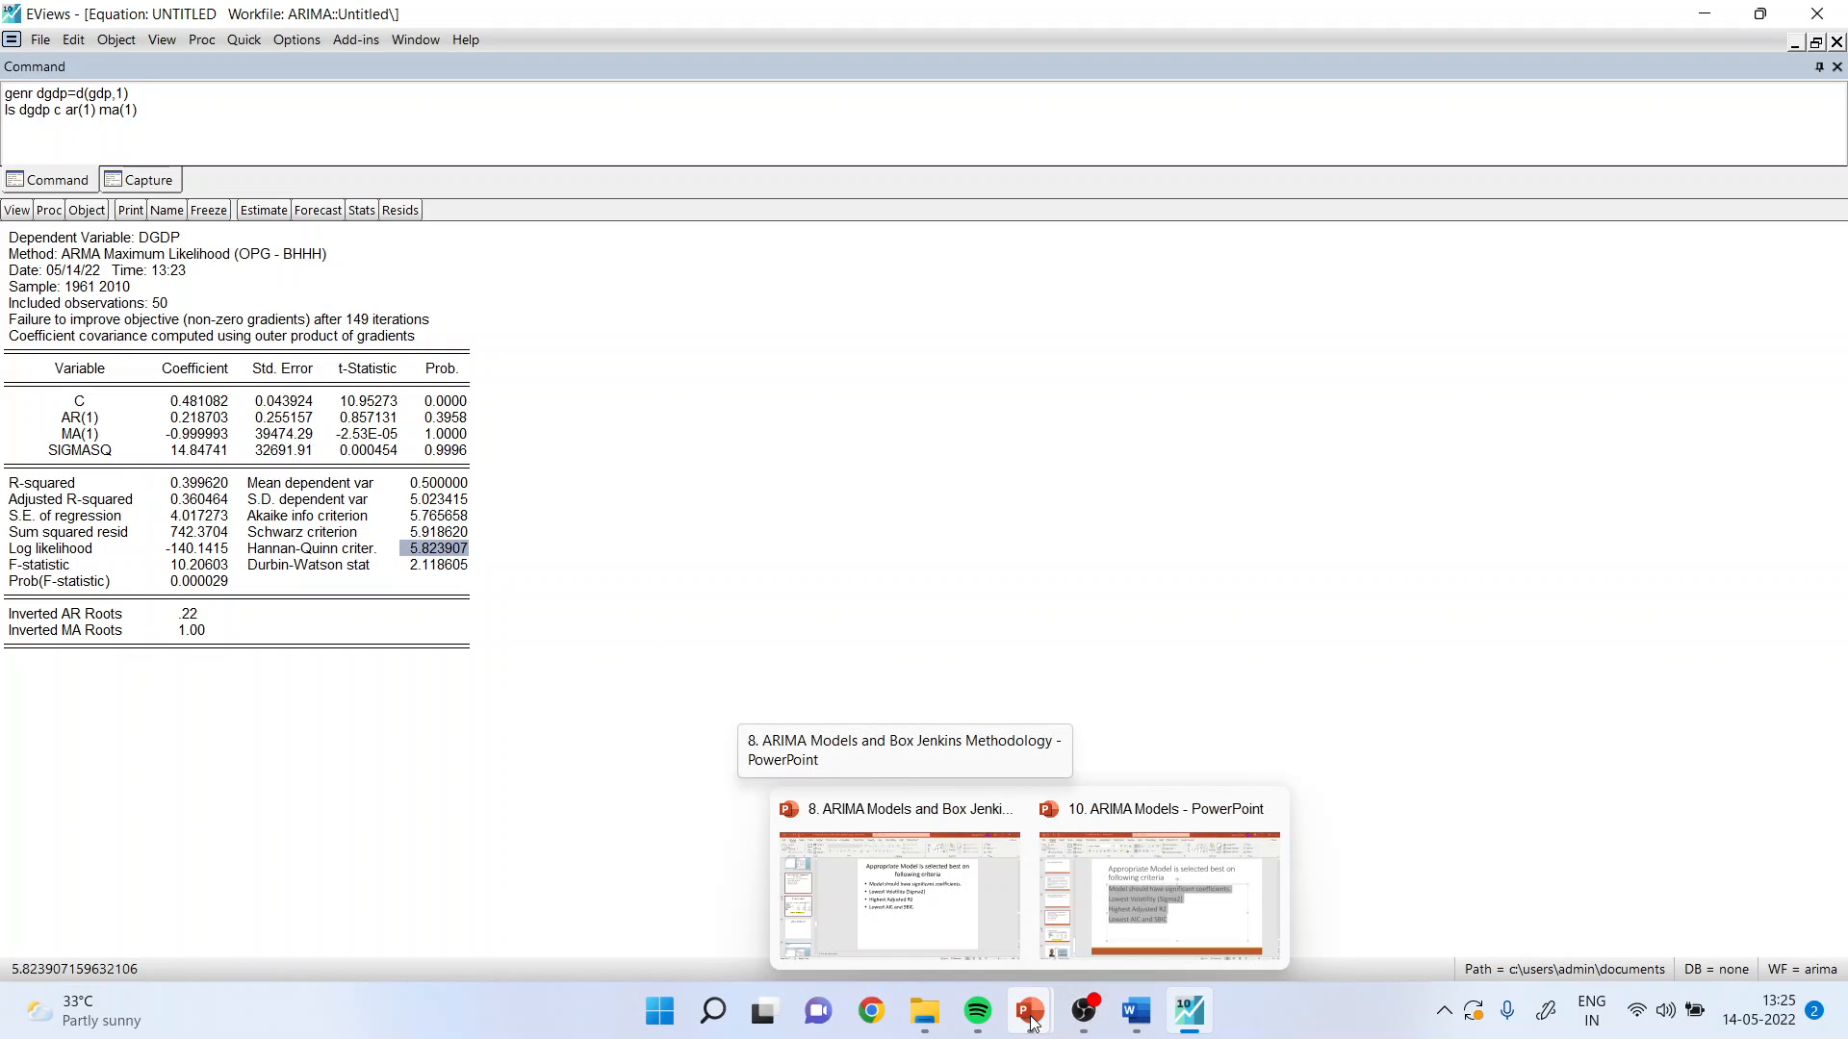
mouse_move(931, 940)
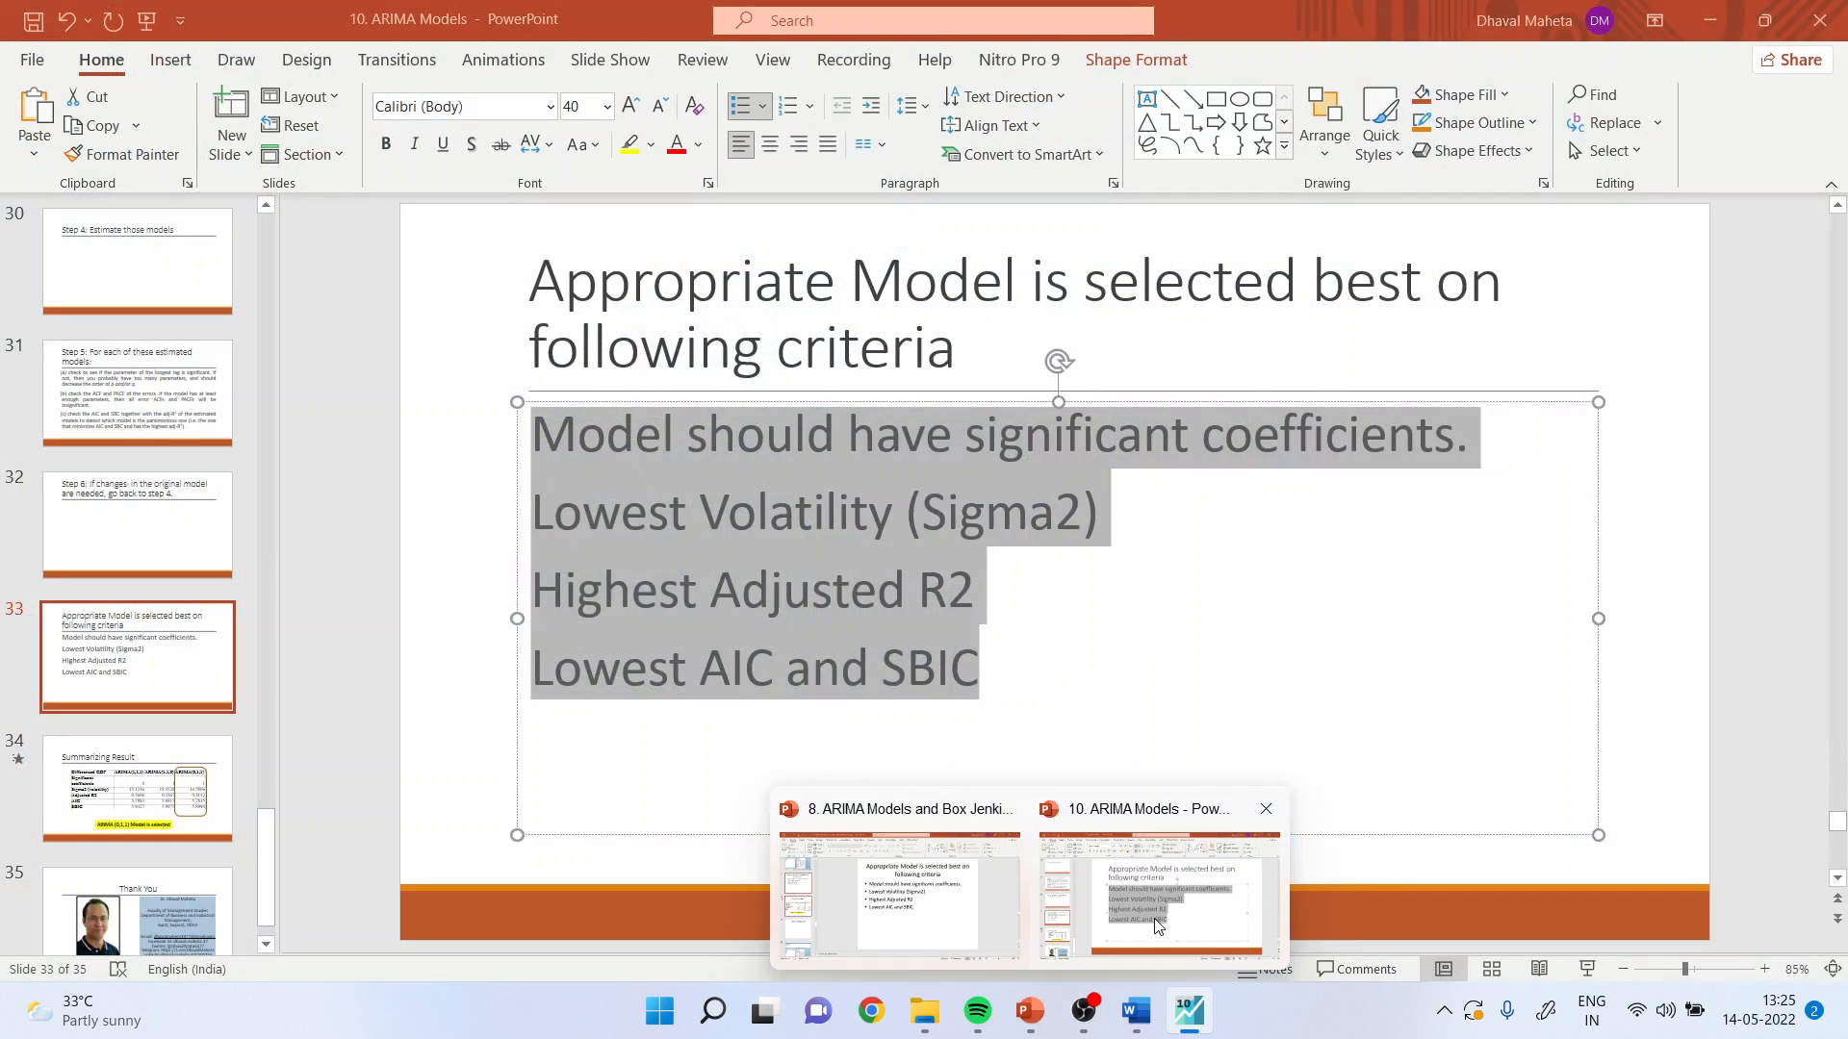
click(1159, 895)
scroll(1058, 598, down, 1)
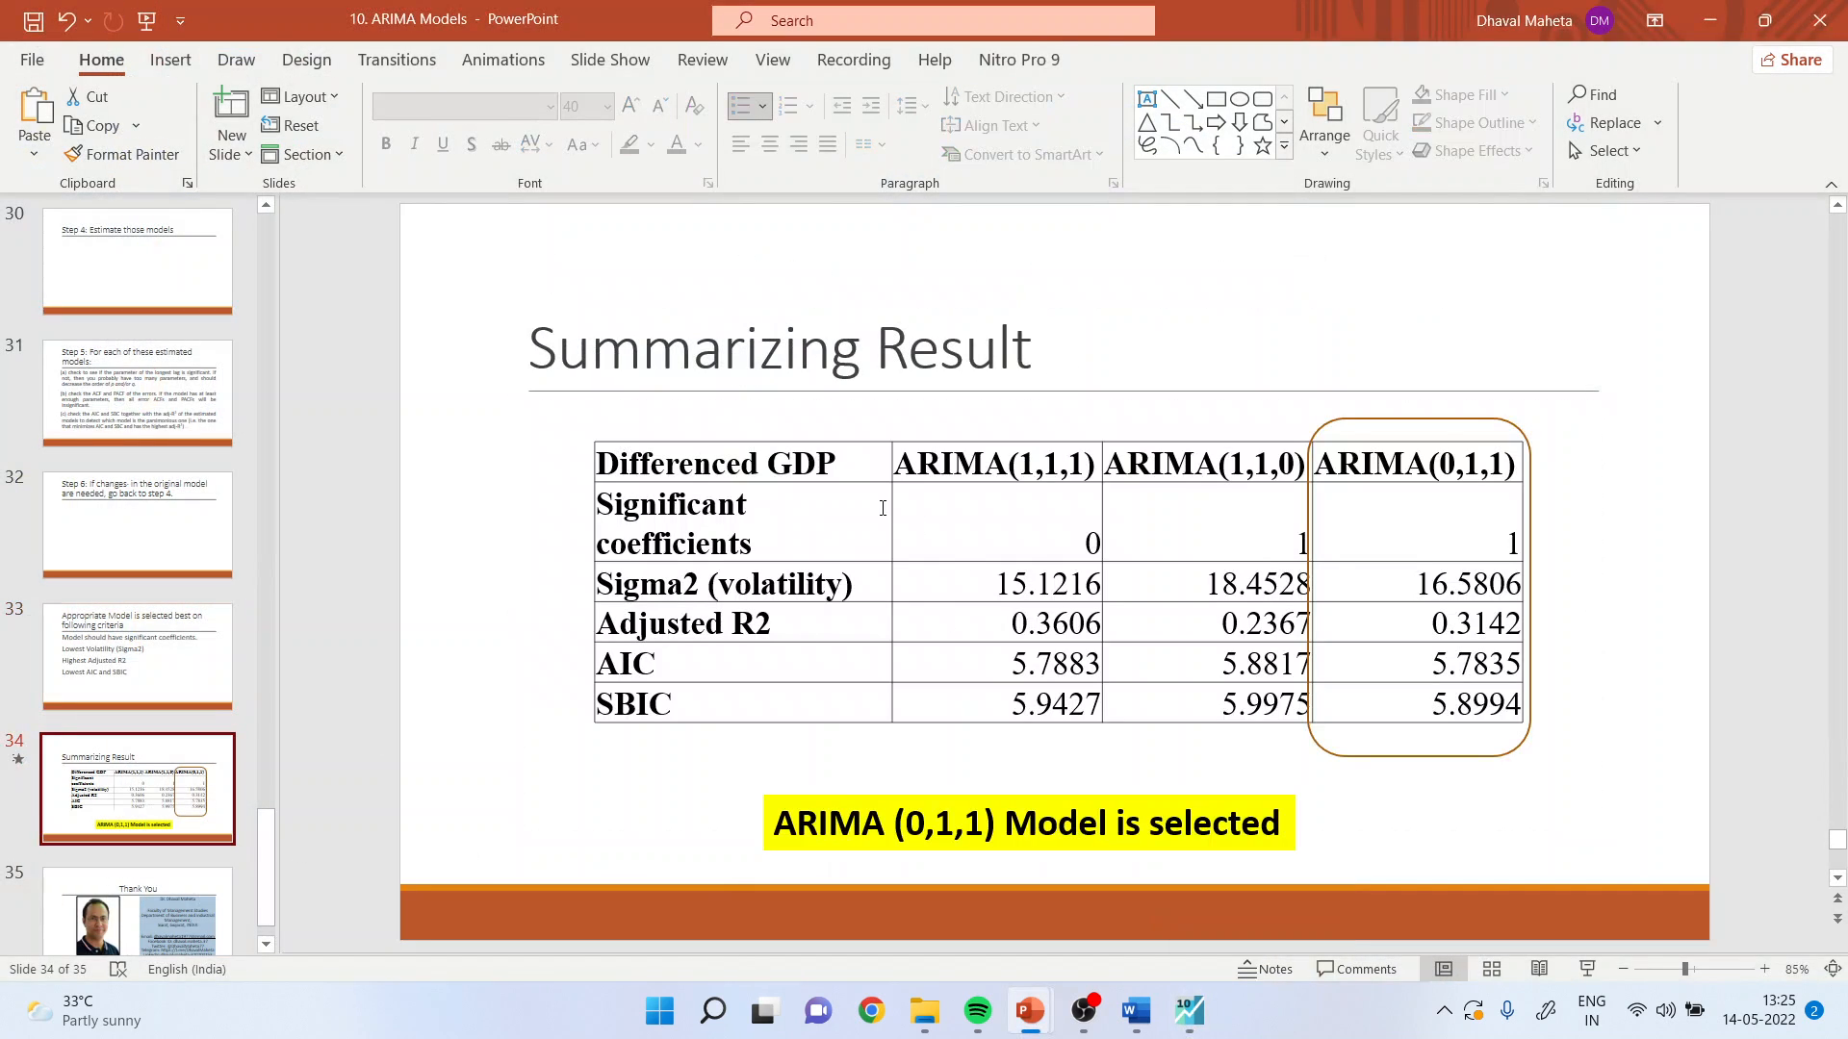
click(1589, 969)
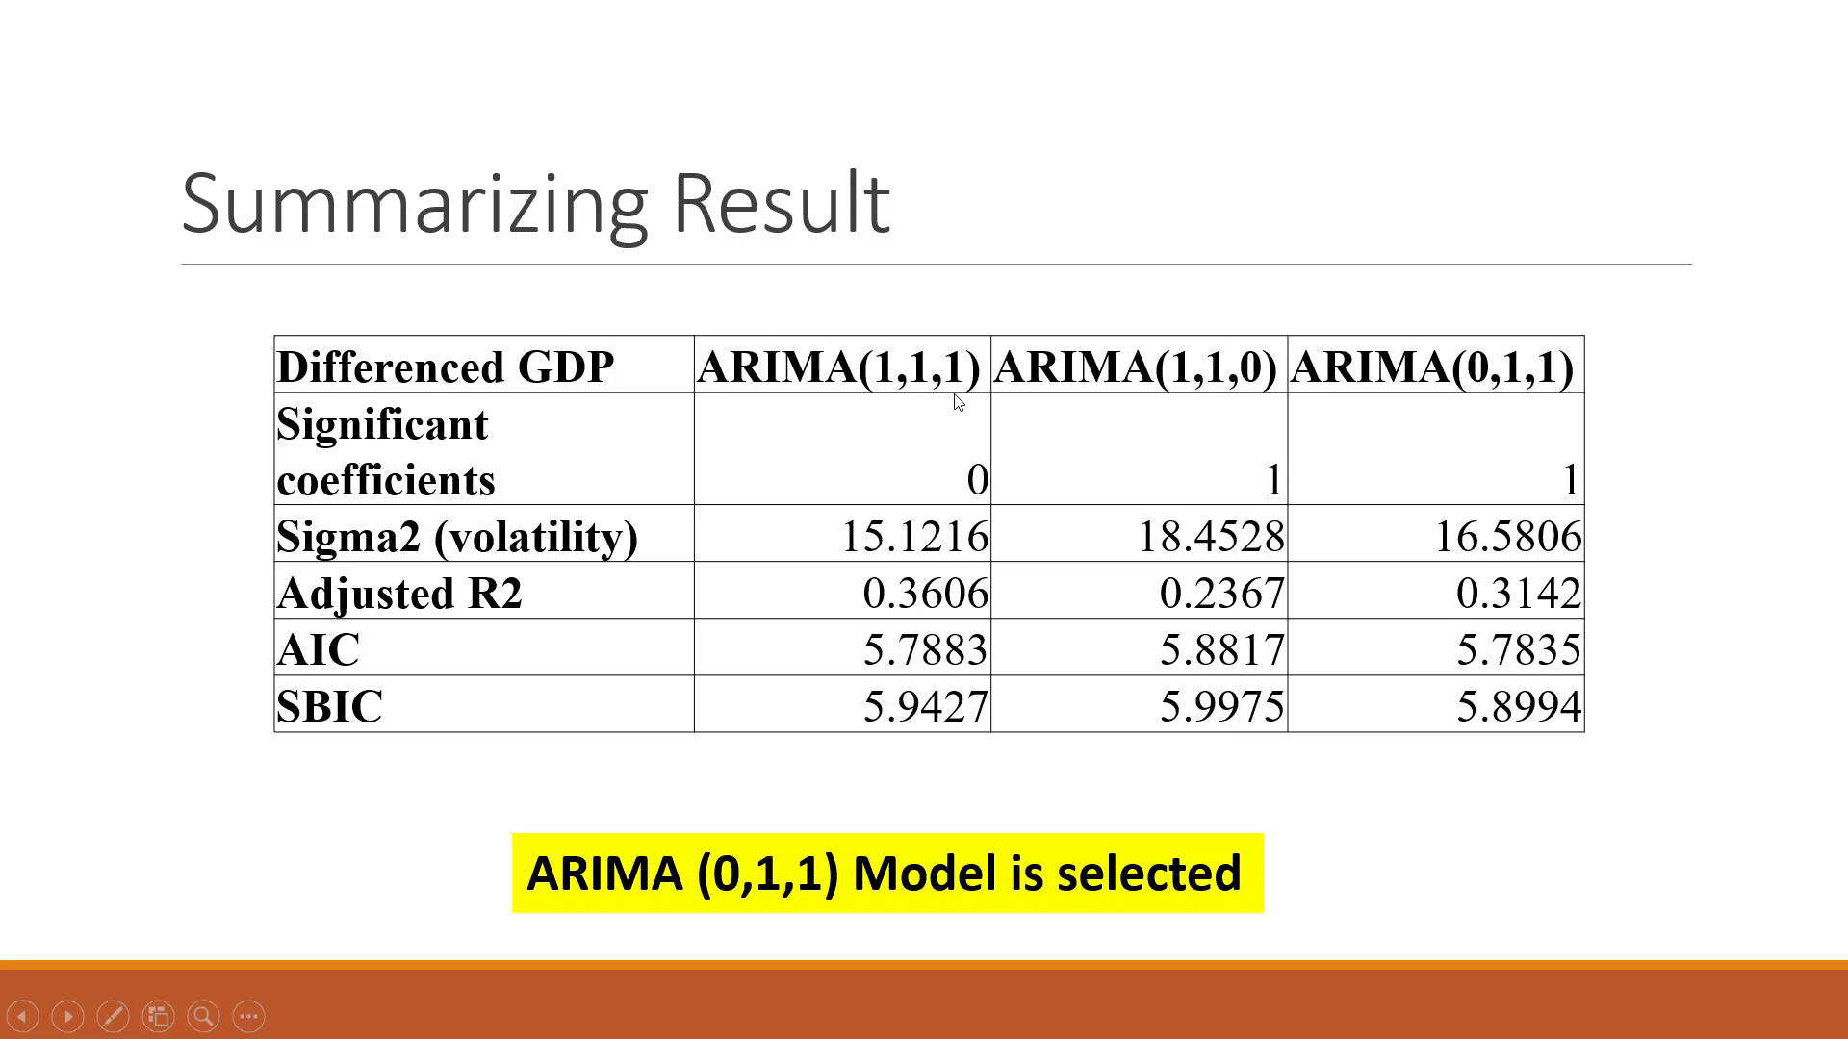
key(Escape)
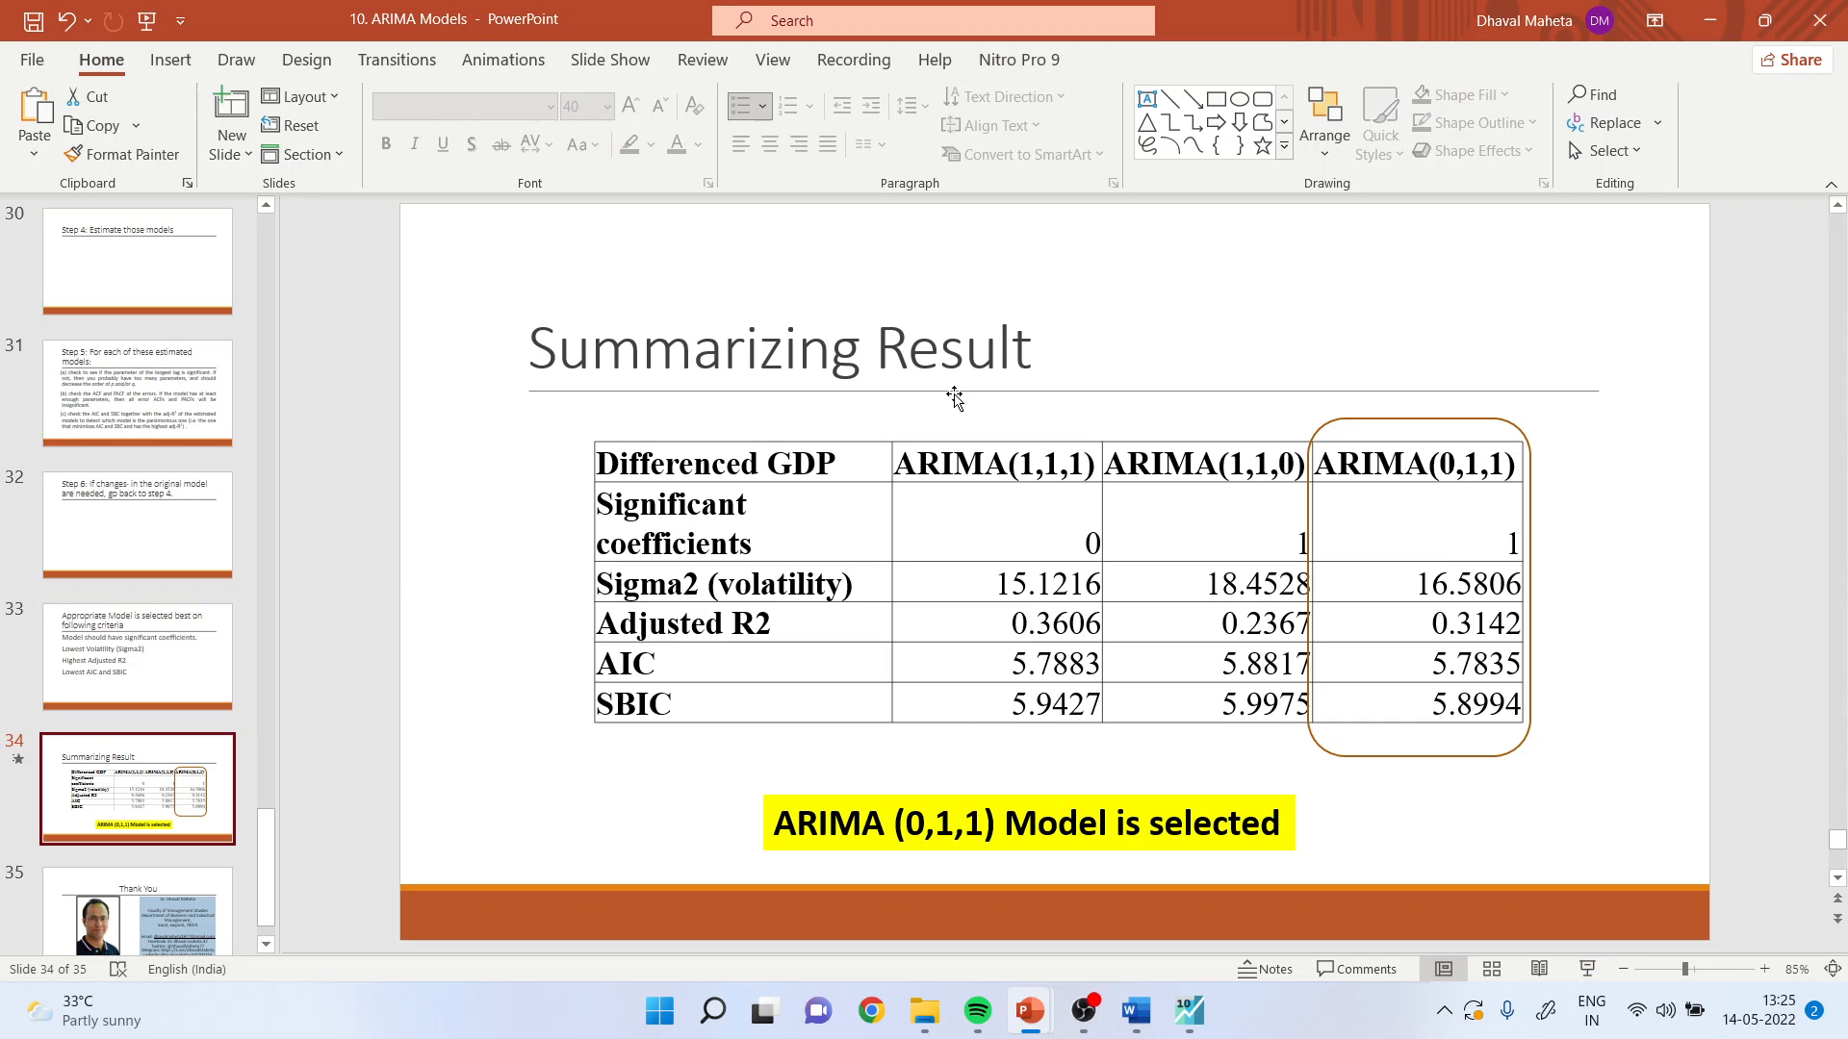
Compare the AR(1), MA(1) and SIGMASQ p-values in the EViews output with the significant coefficients row on the Summarizing Result slide.
click(1189, 1011)
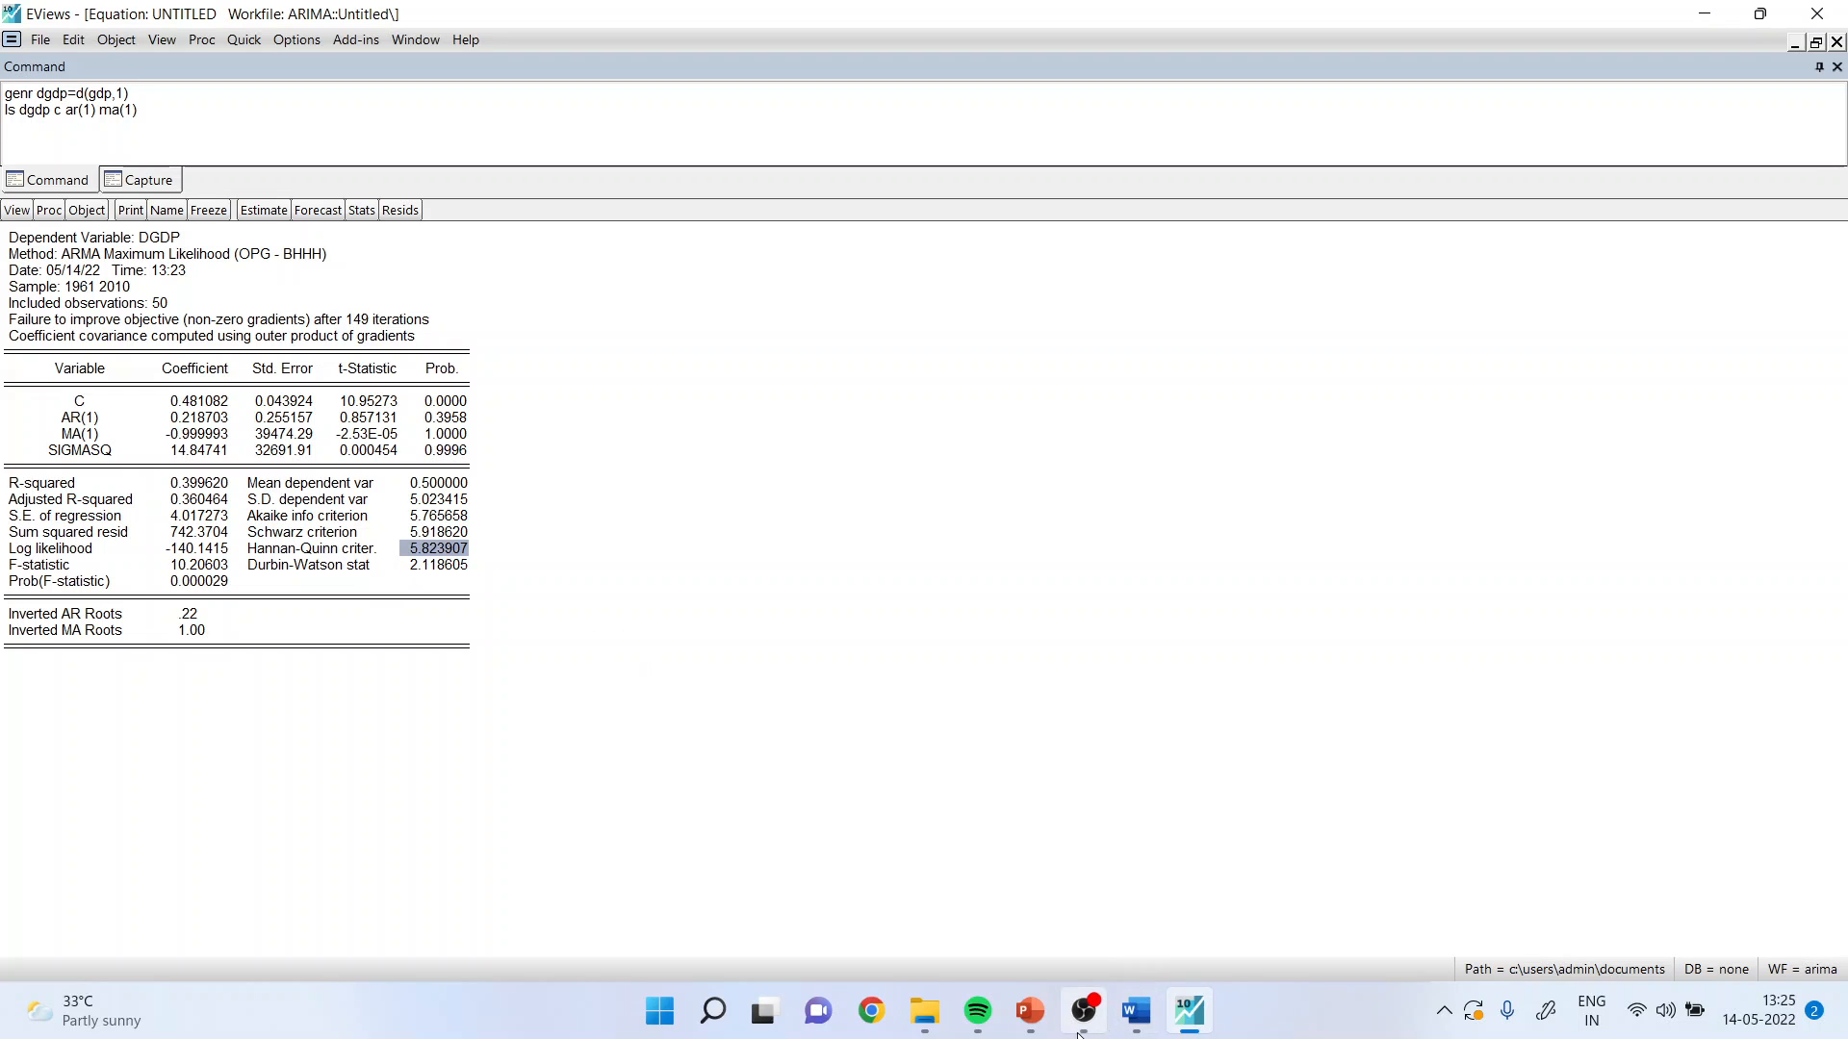
mouse_move(1030, 1033)
click(1159, 905)
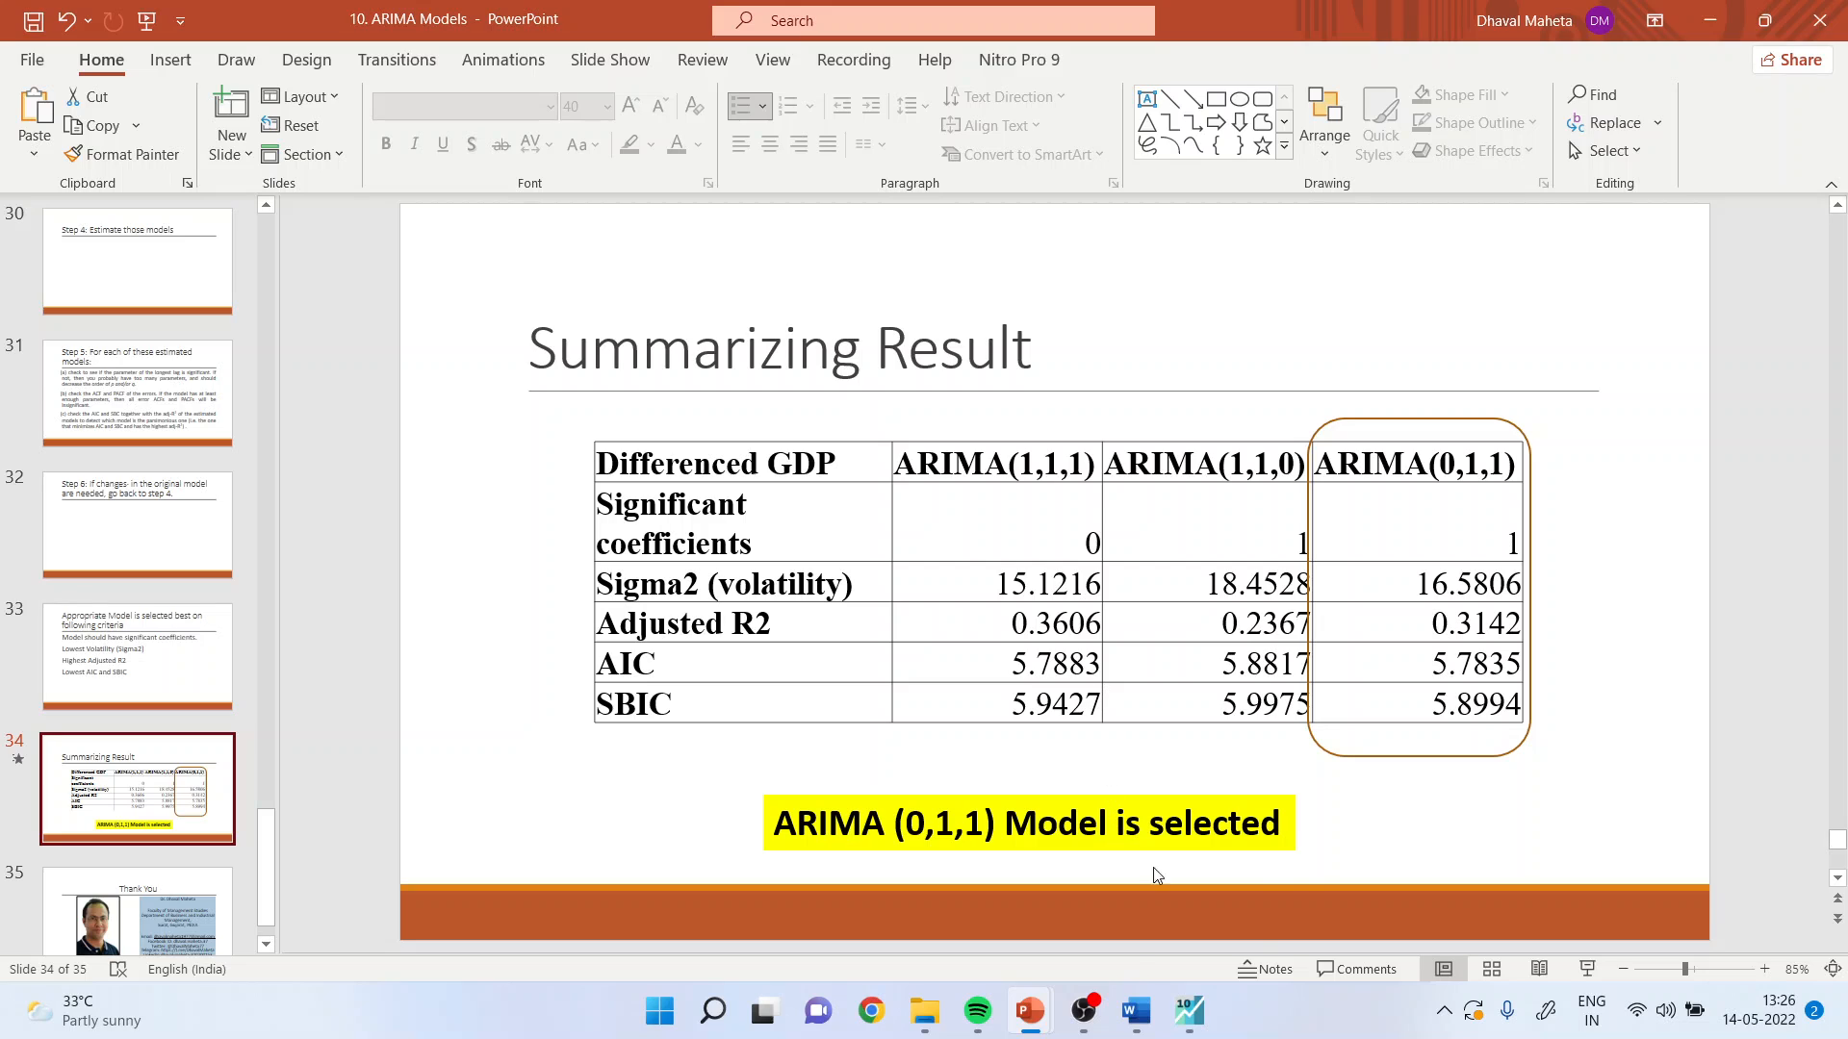
click(1192, 1012)
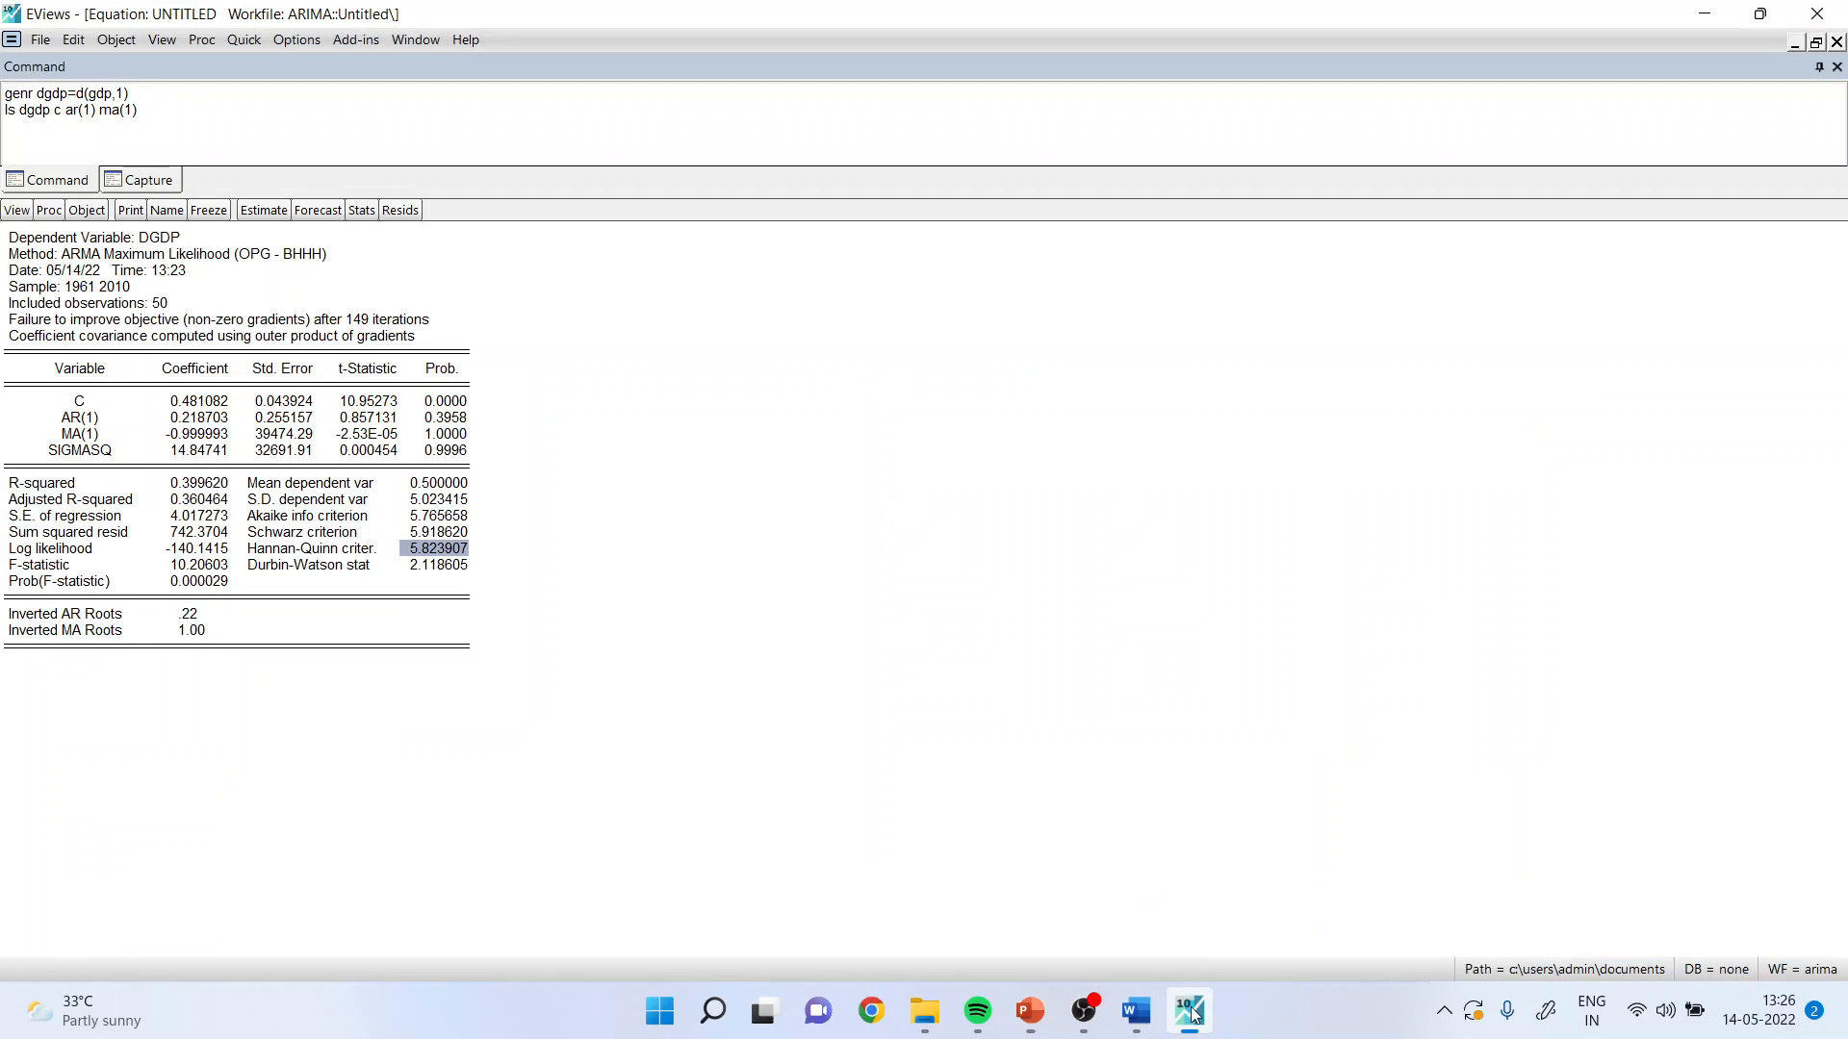
click(459, 422)
drag(459, 422, 461, 453)
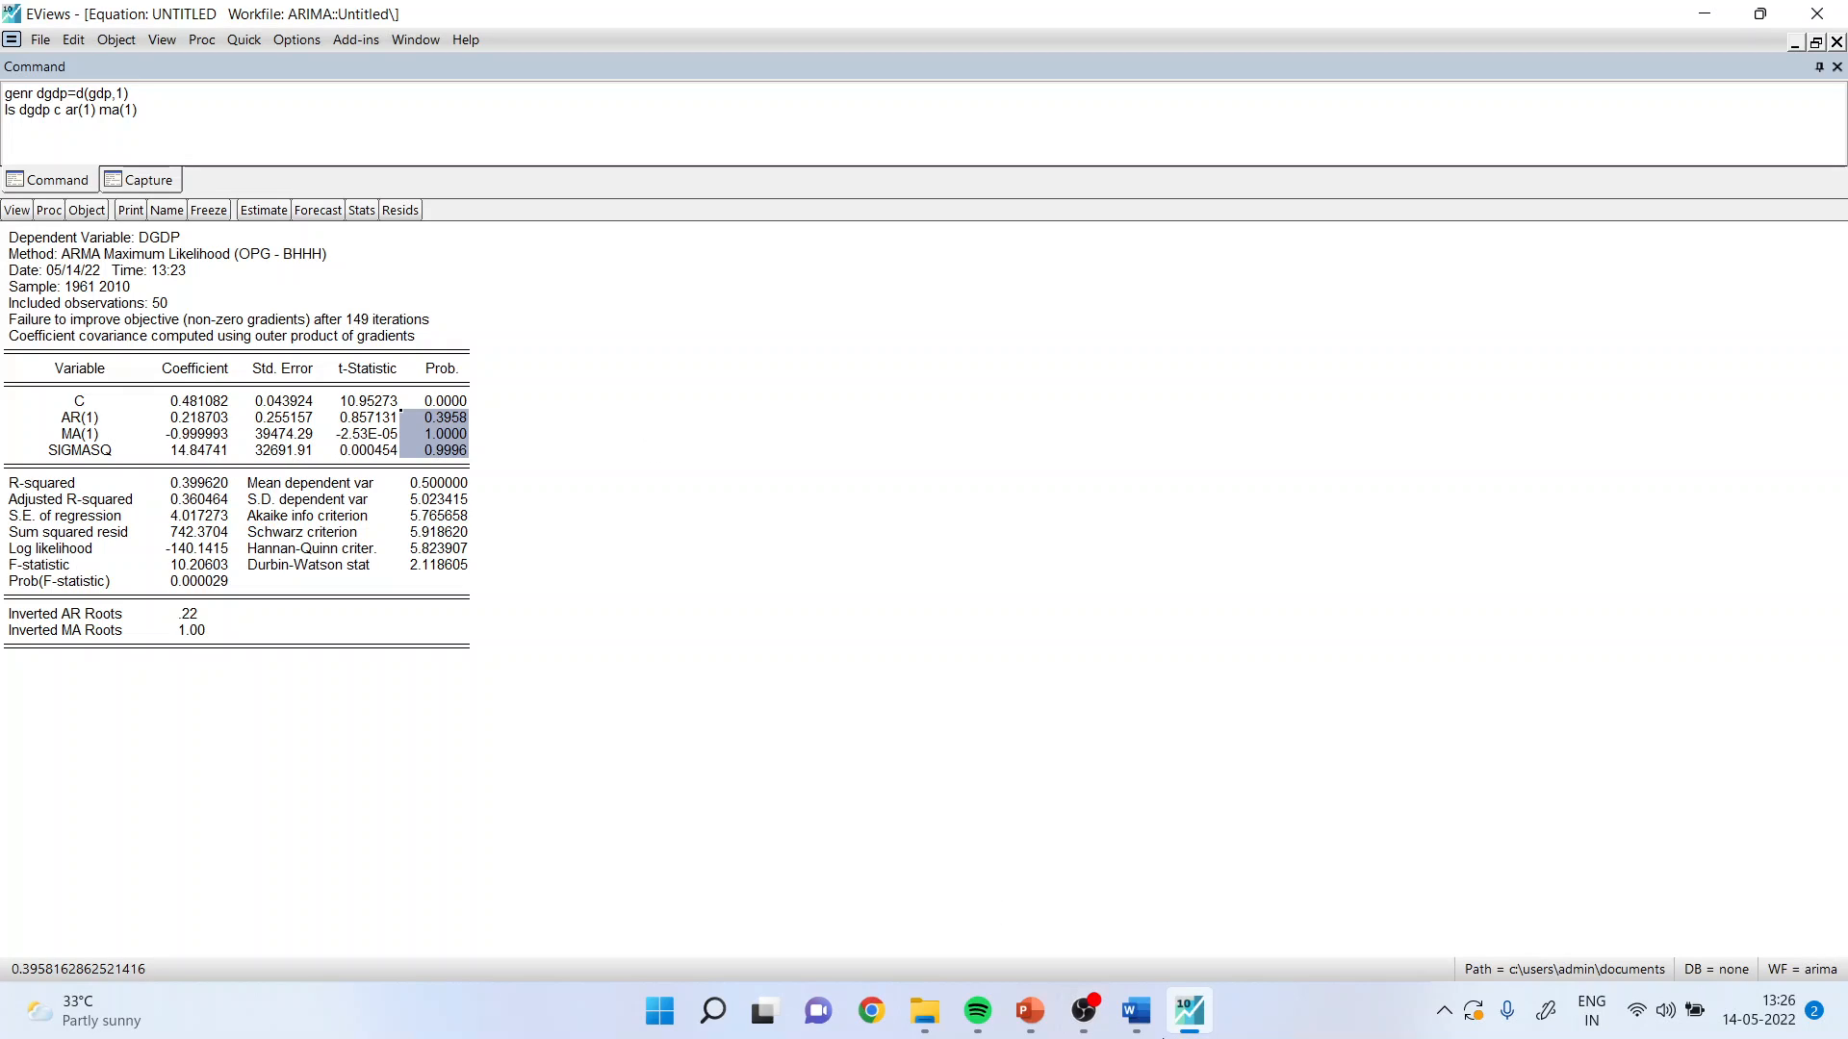
mouse_move(1088, 1036)
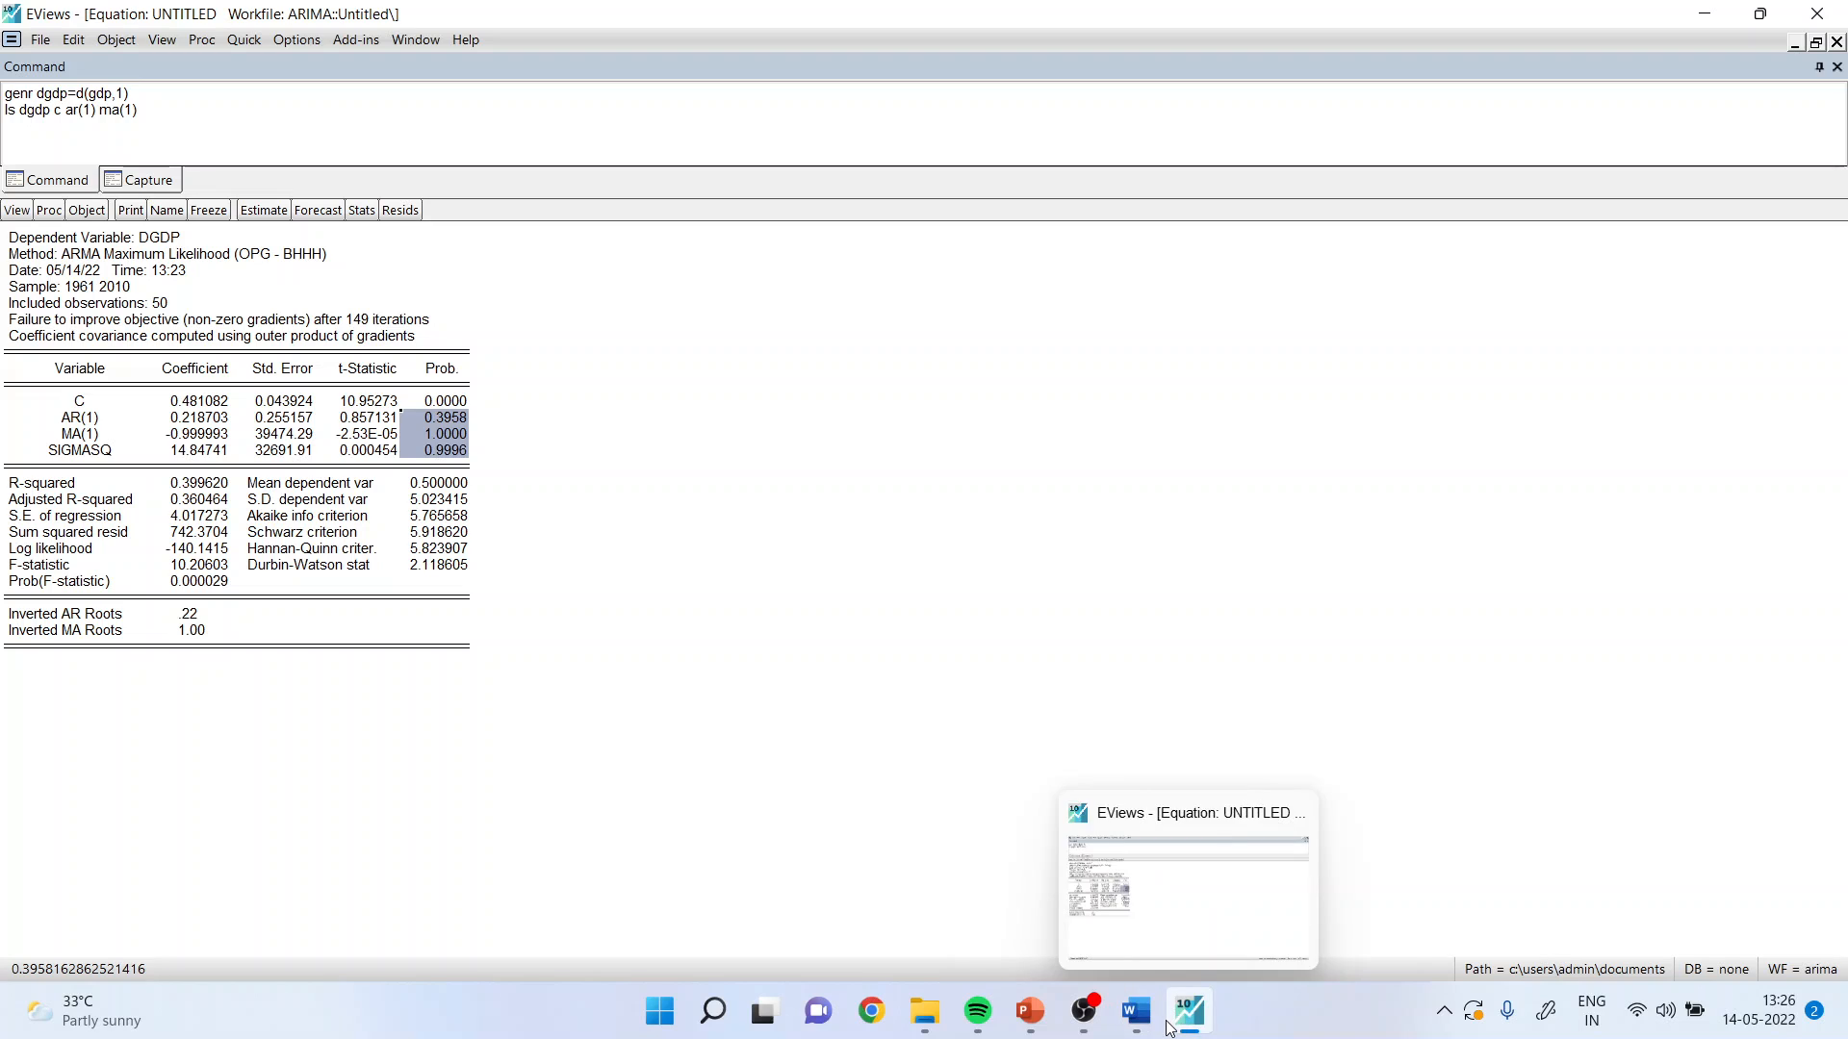
click(1170, 890)
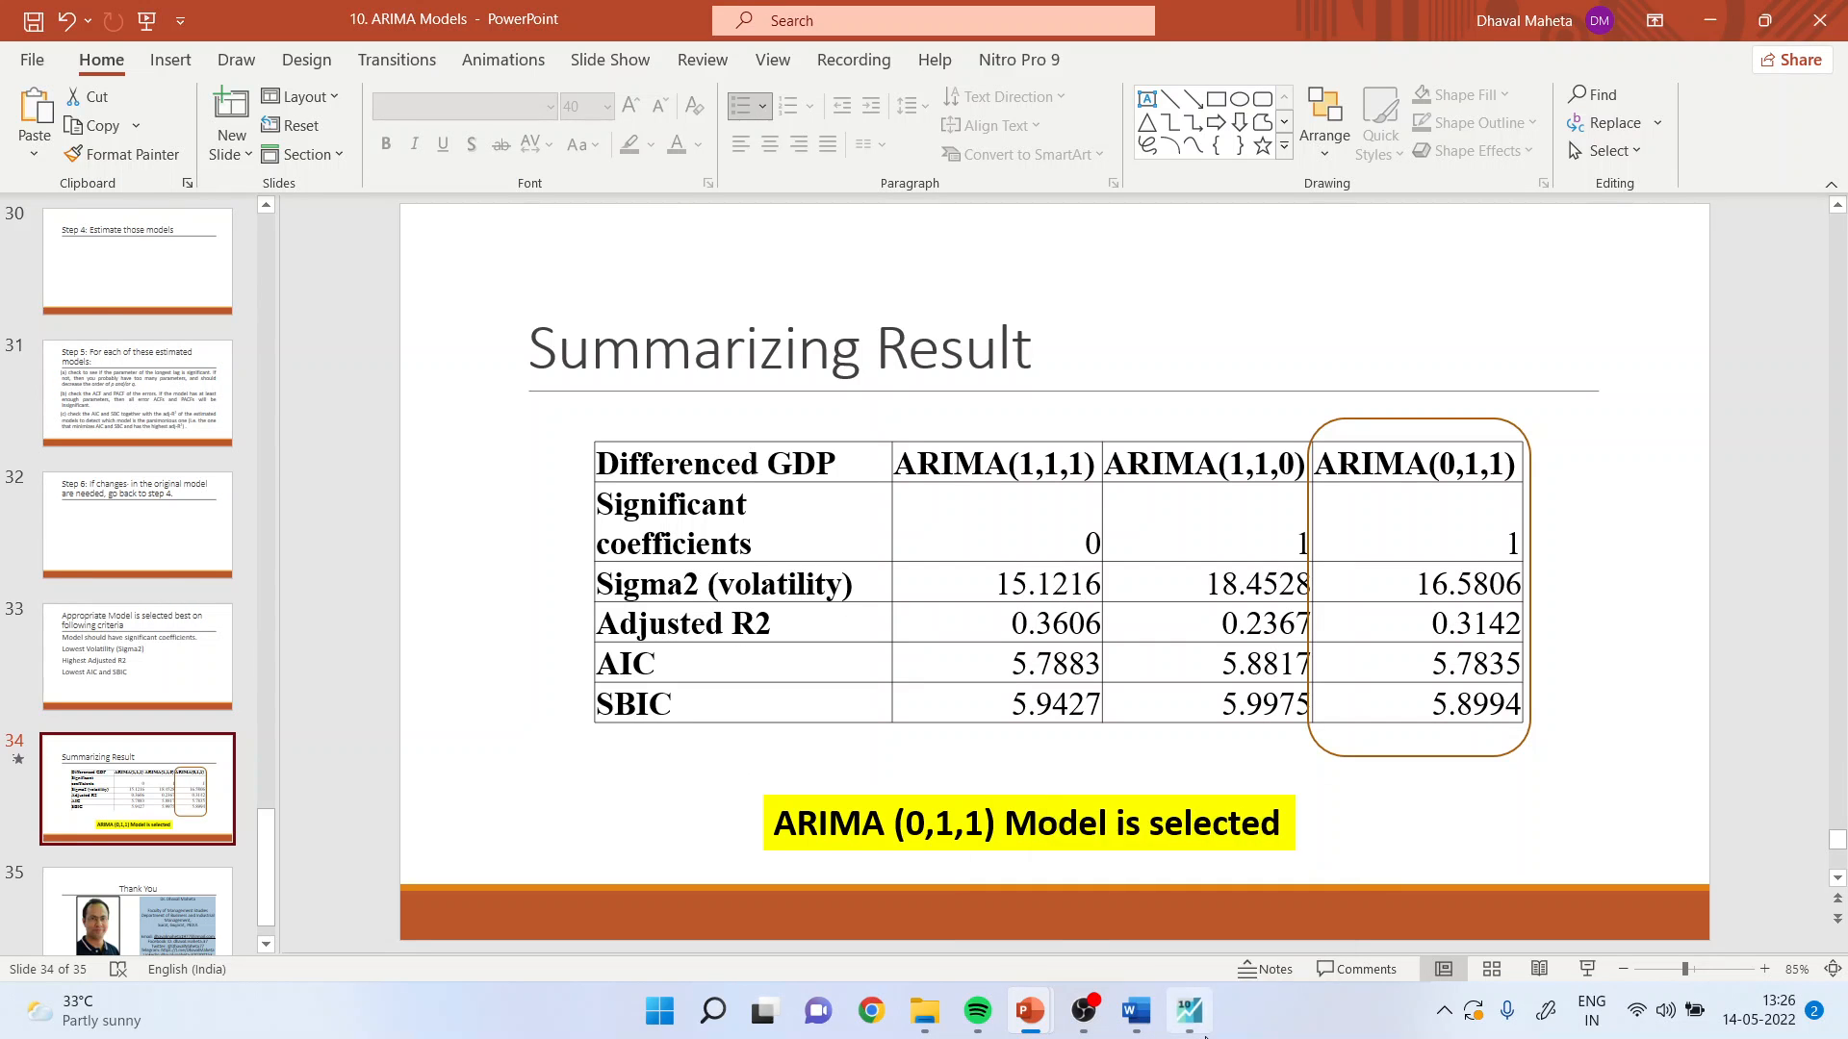
Look up the SIGMASQ coefficient in EViews and replace the ARIMA(1,1,1) Sigma2 value in the PowerPoint summary table with 14.84.
click(1188, 1011)
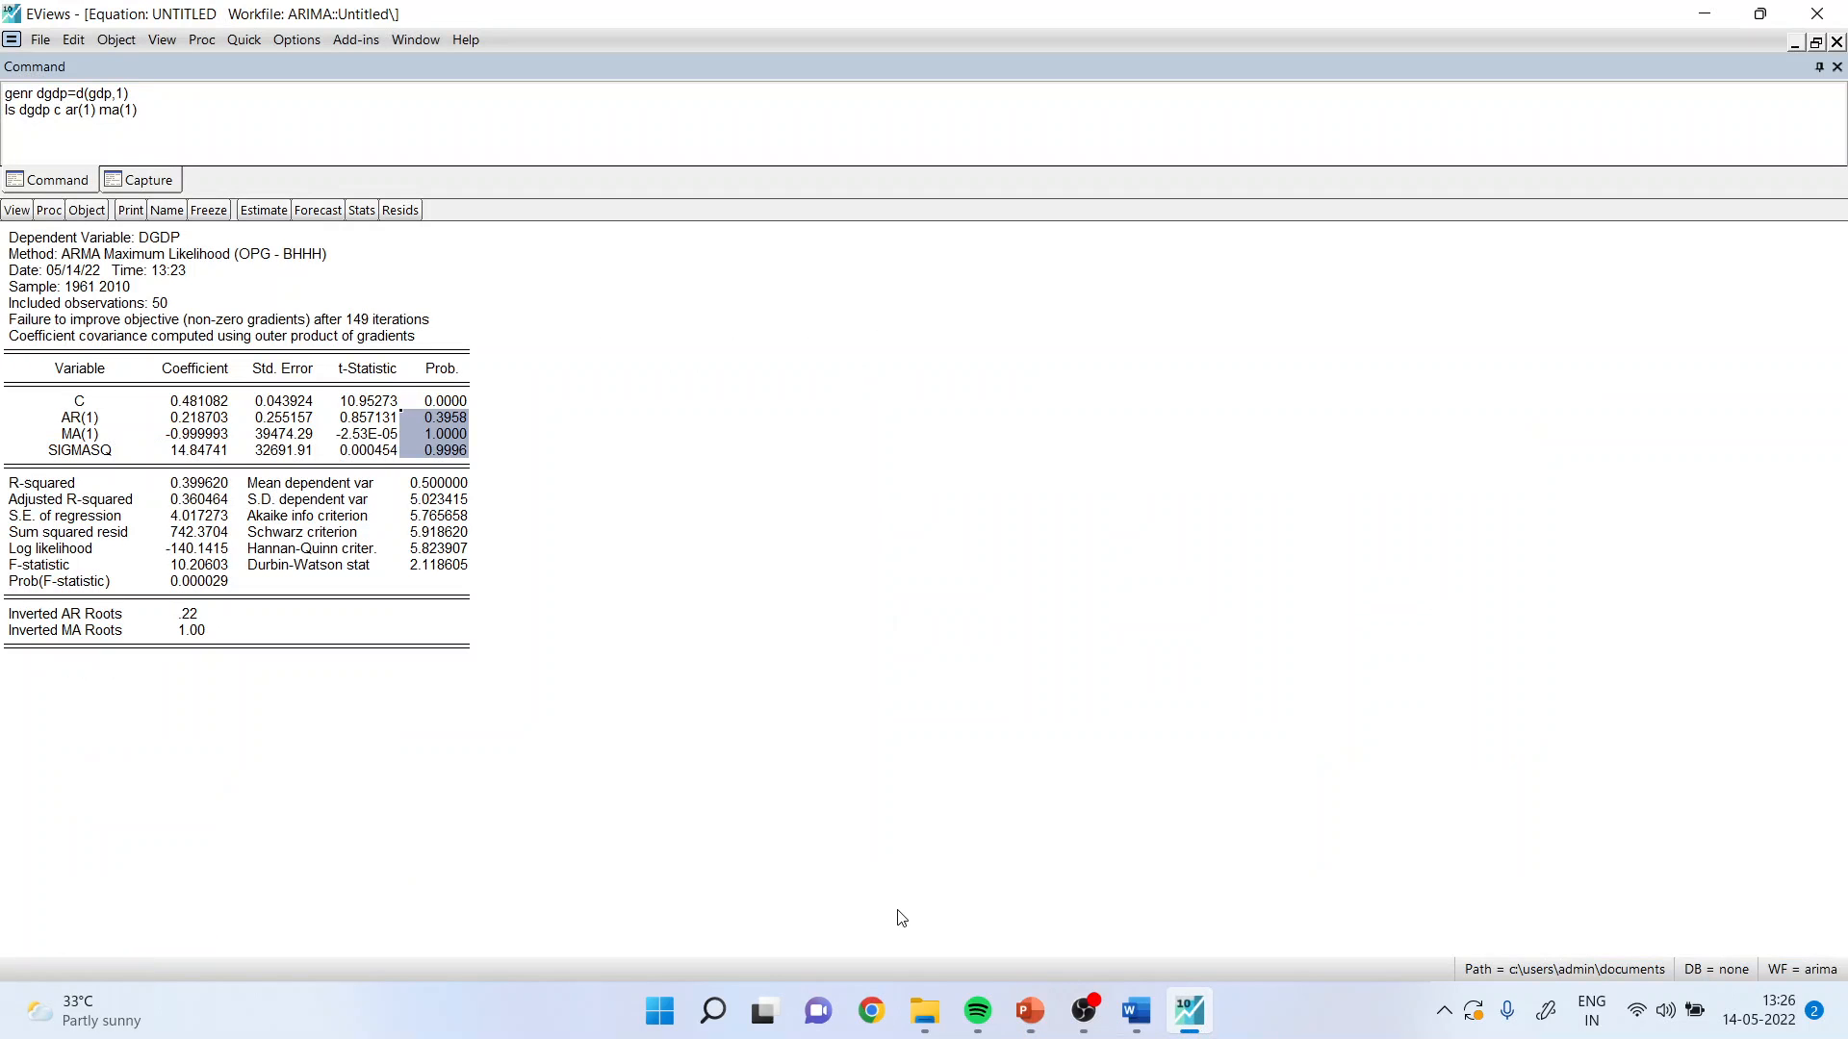
click(199, 453)
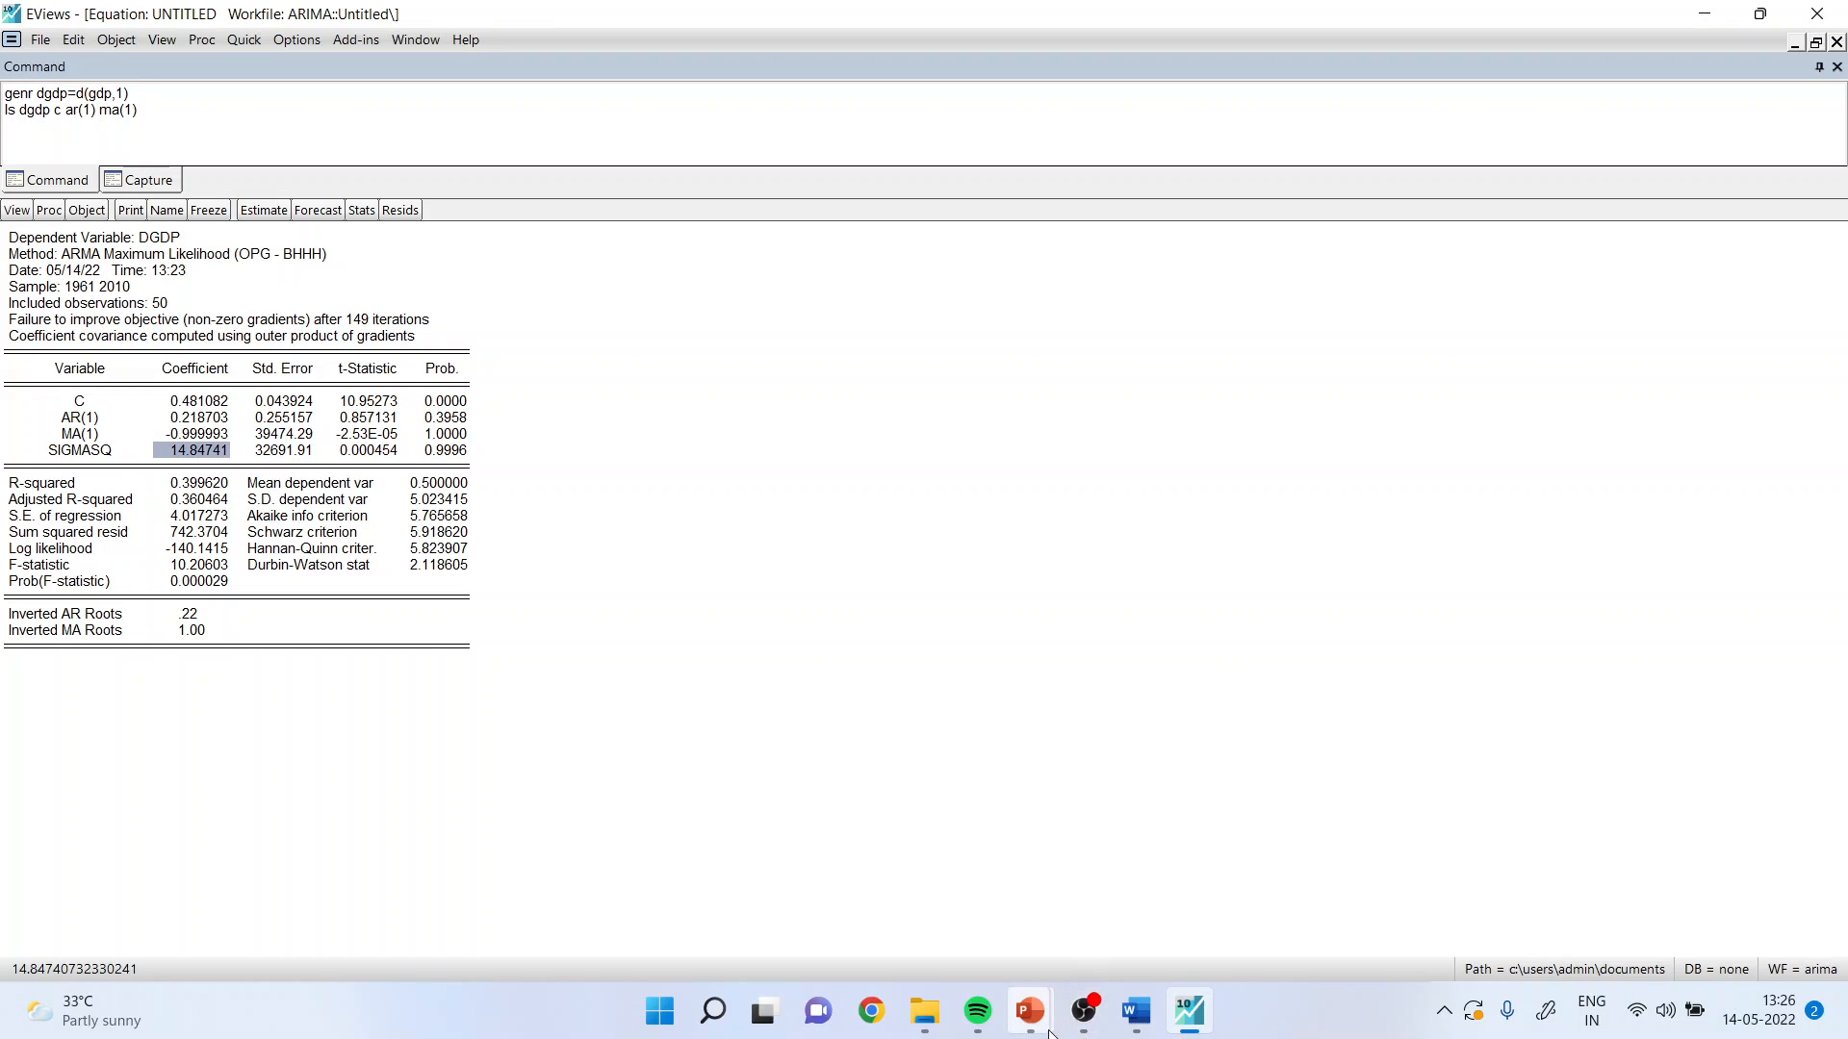
mouse_move(1037, 1026)
click(1136, 910)
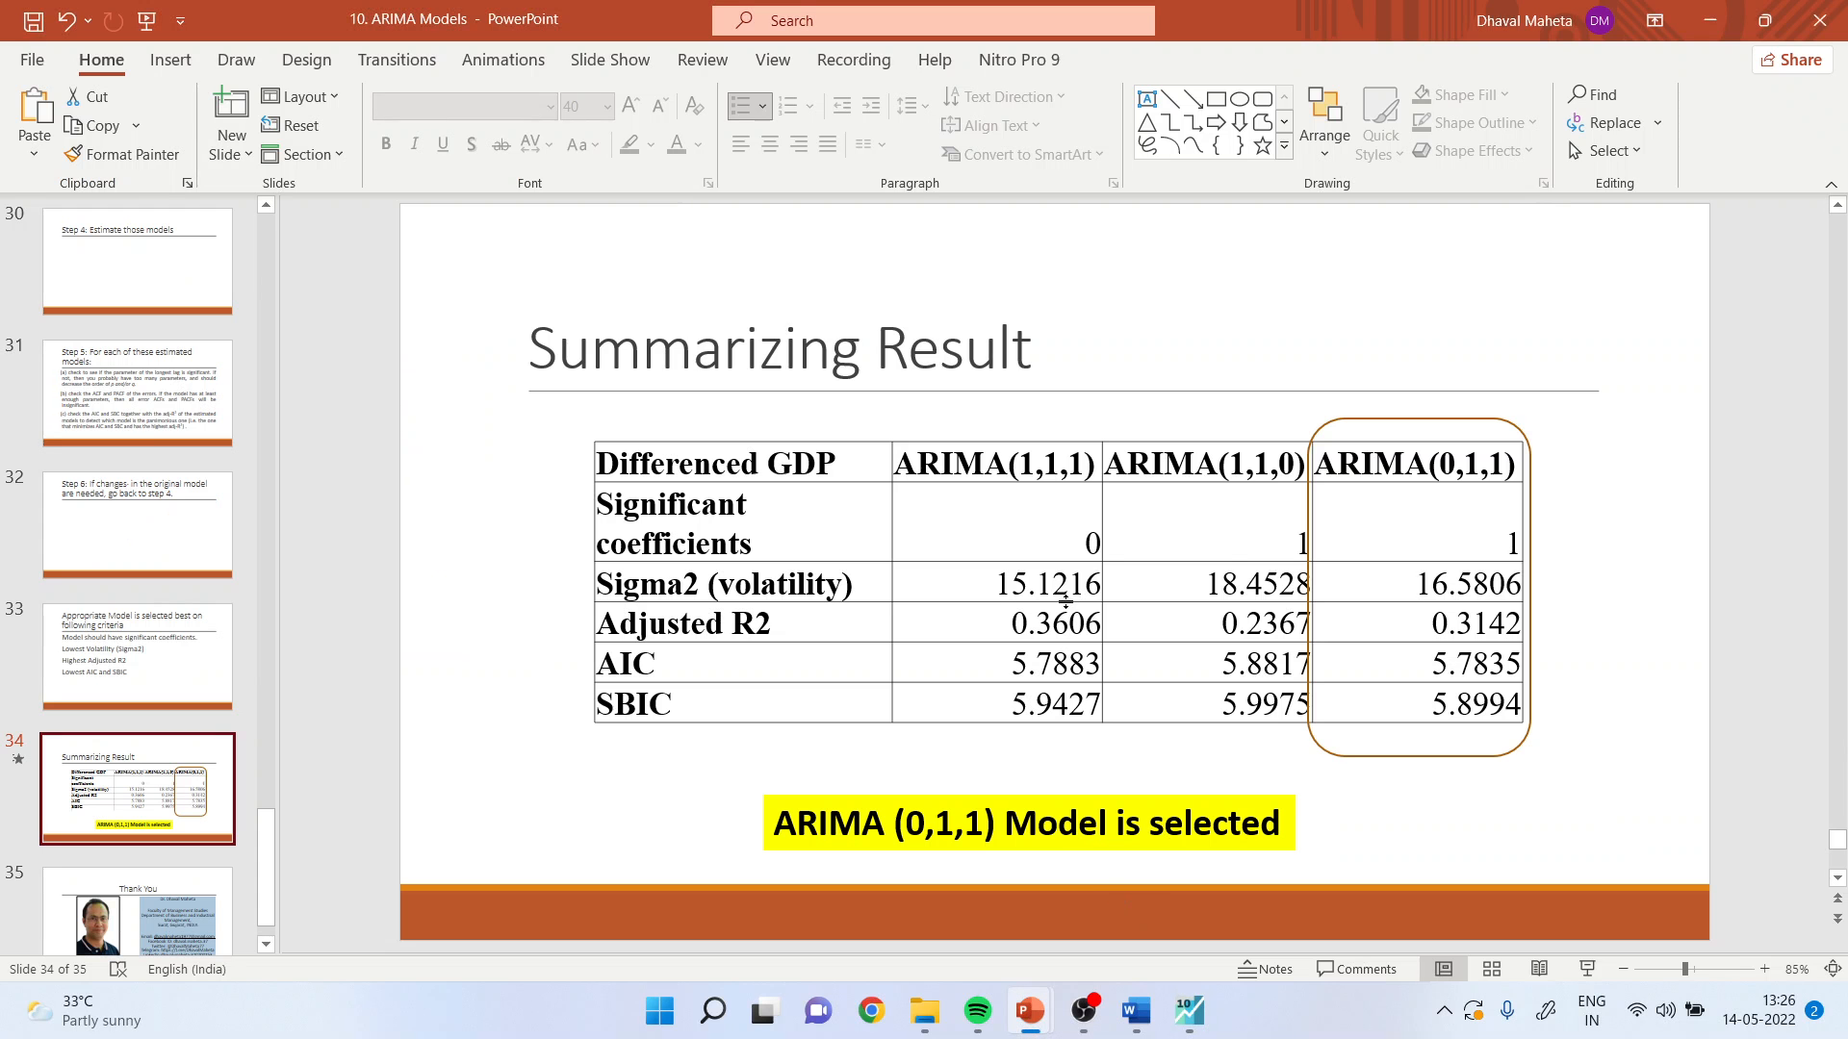
drag(1015, 578, 1108, 575)
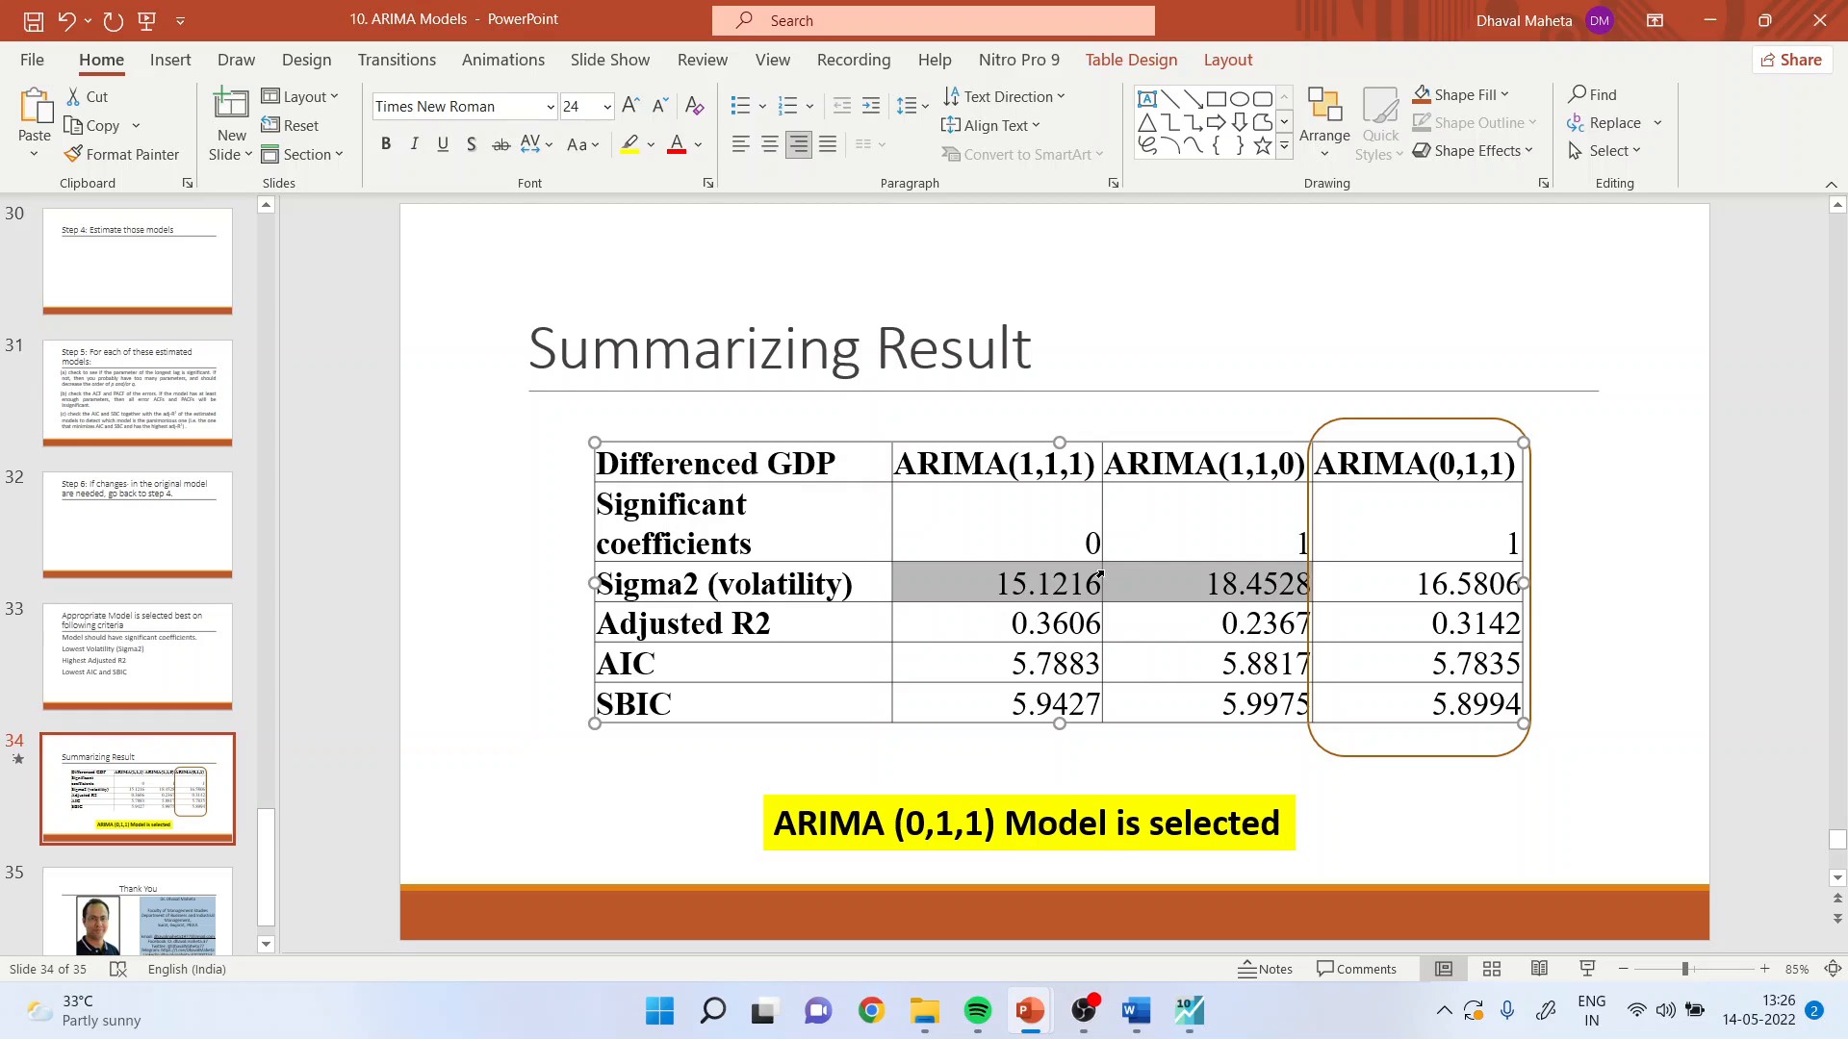
click(1095, 581)
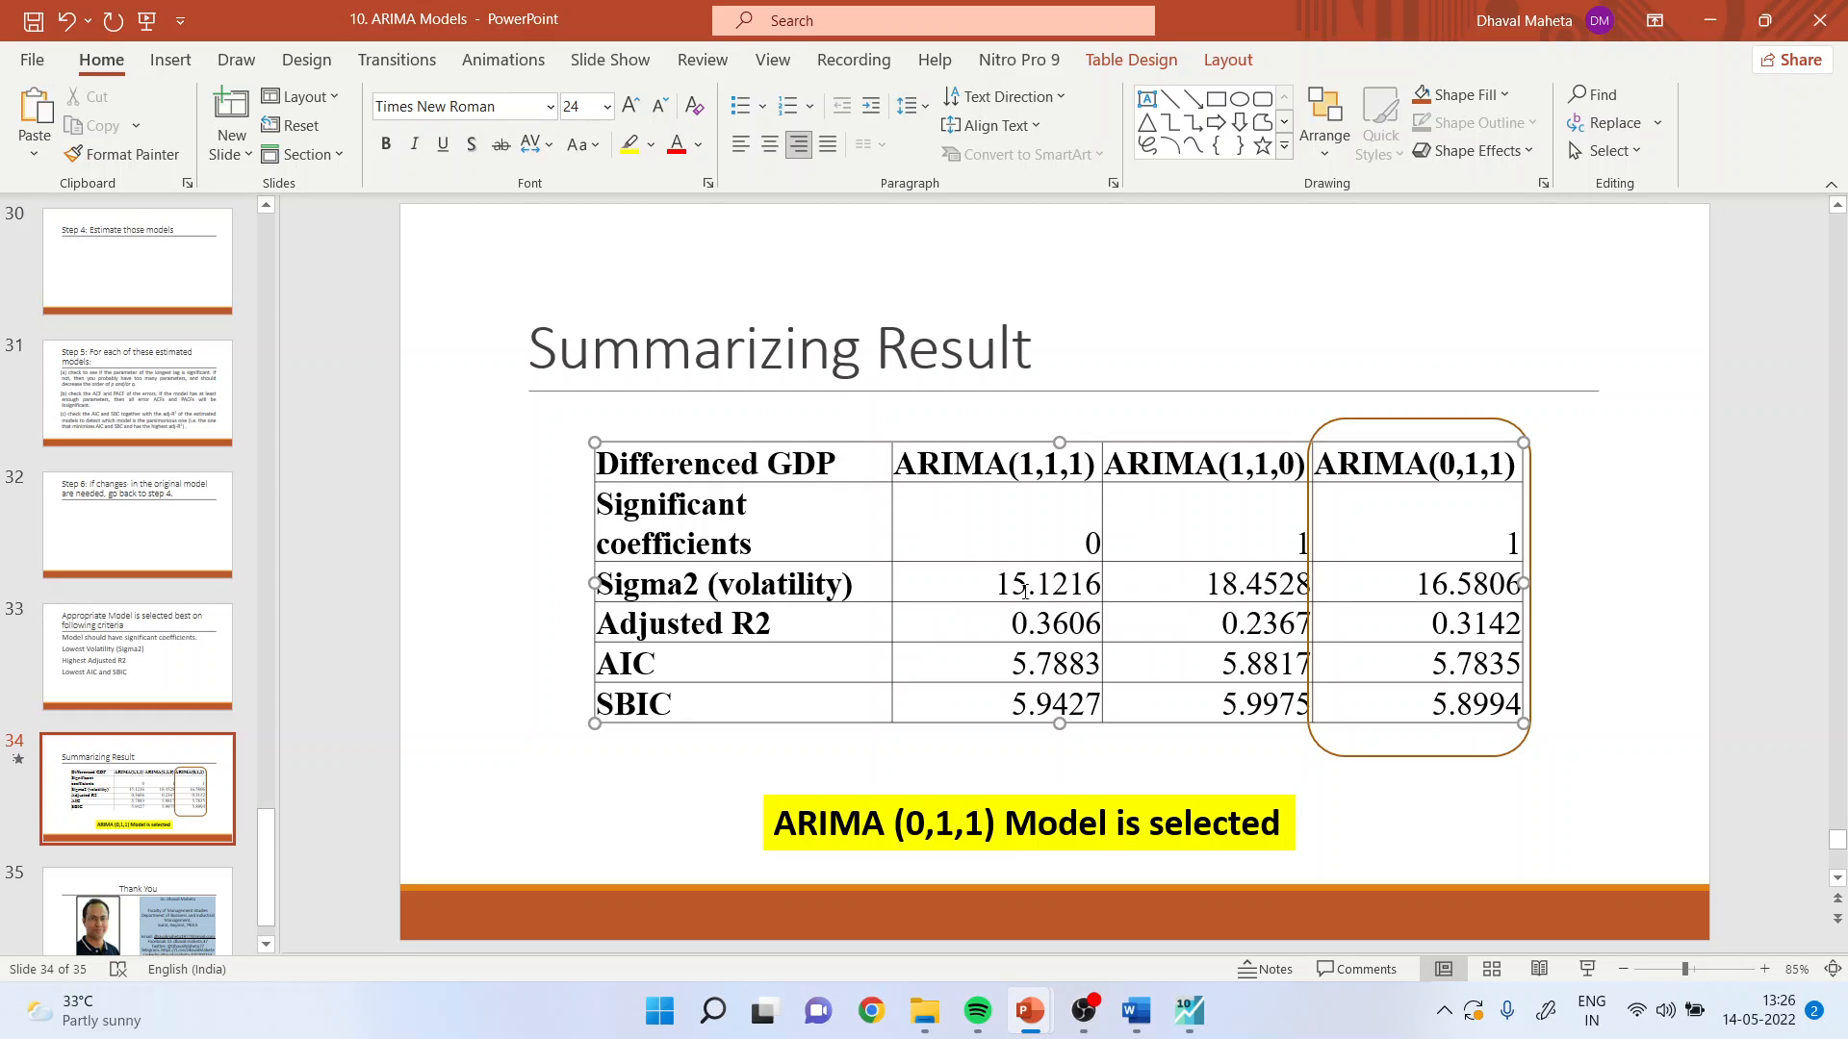
click(995, 587)
key(Delete)
key(Delete)
key(Delete)
key(Delete)
key(Delete)
key(Delete)
key(Delete)
text(14.84)
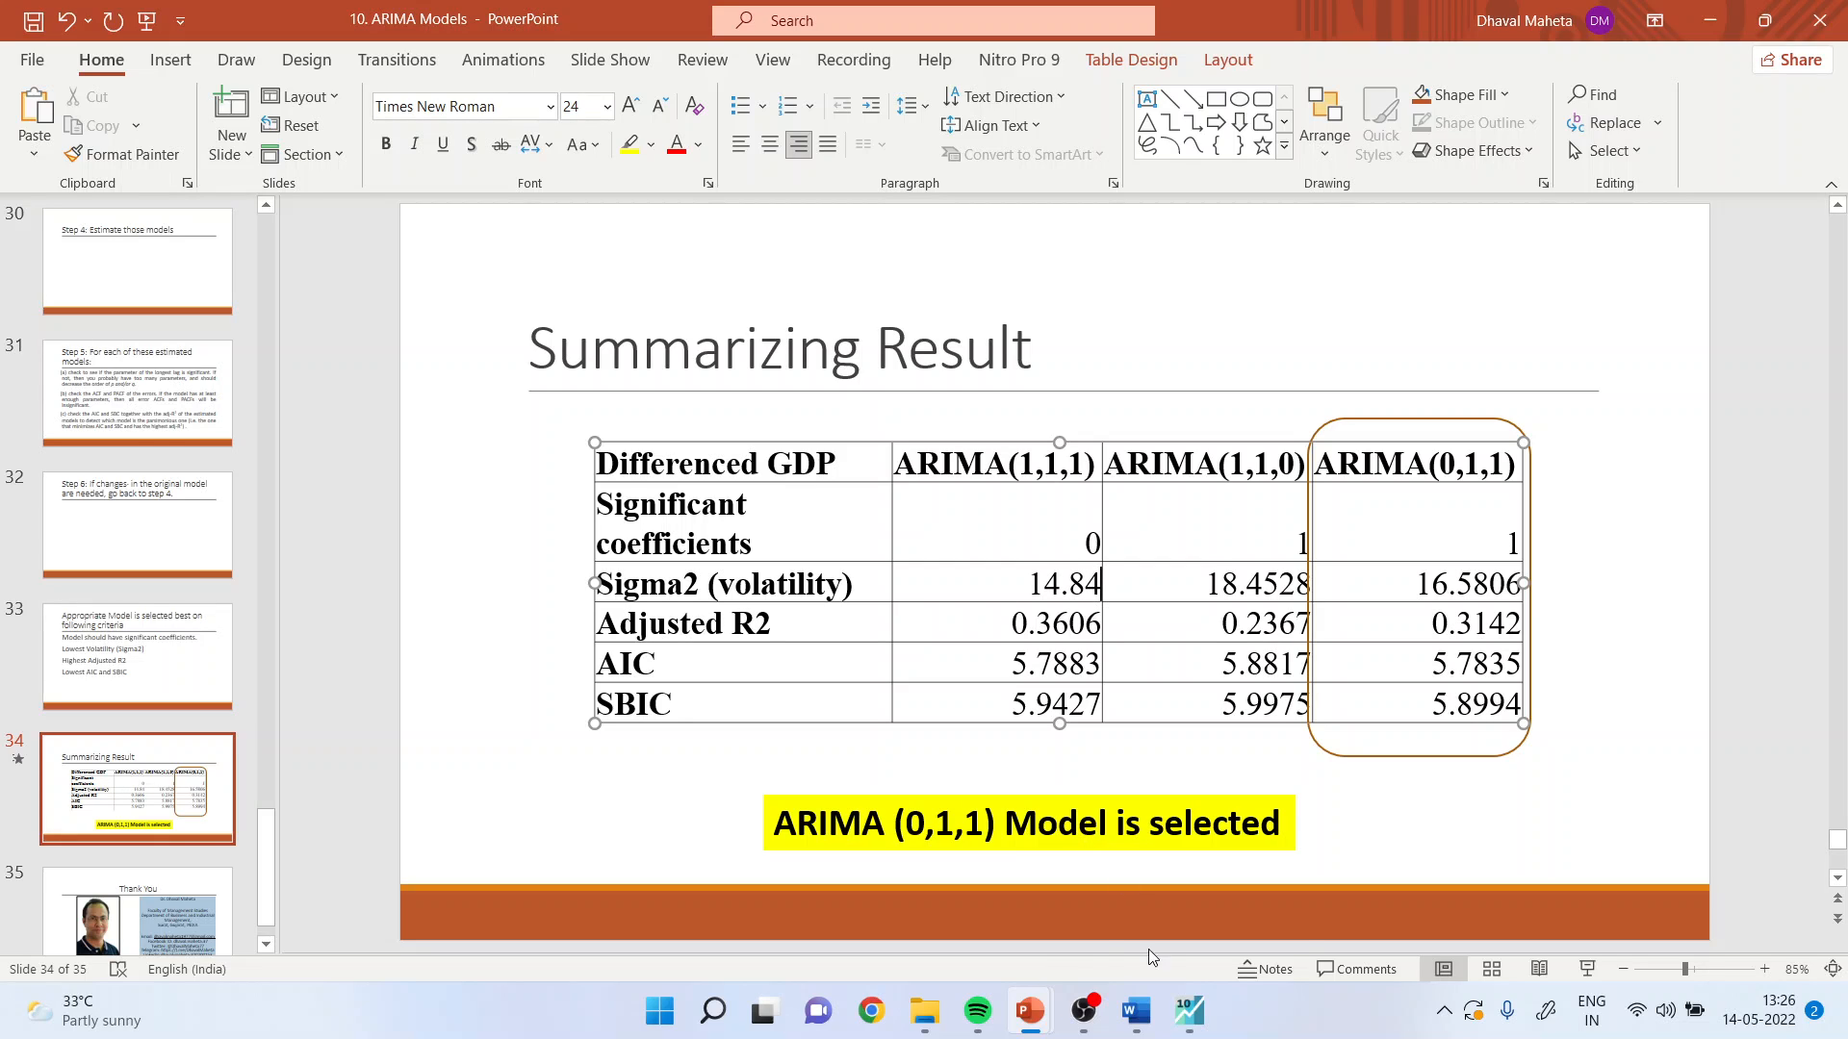
Compare the Akaike and Schwarz criteria in the EViews output with the ARIMA(1,1,1) AIC and SBIC values on the summary slide.
click(1190, 1012)
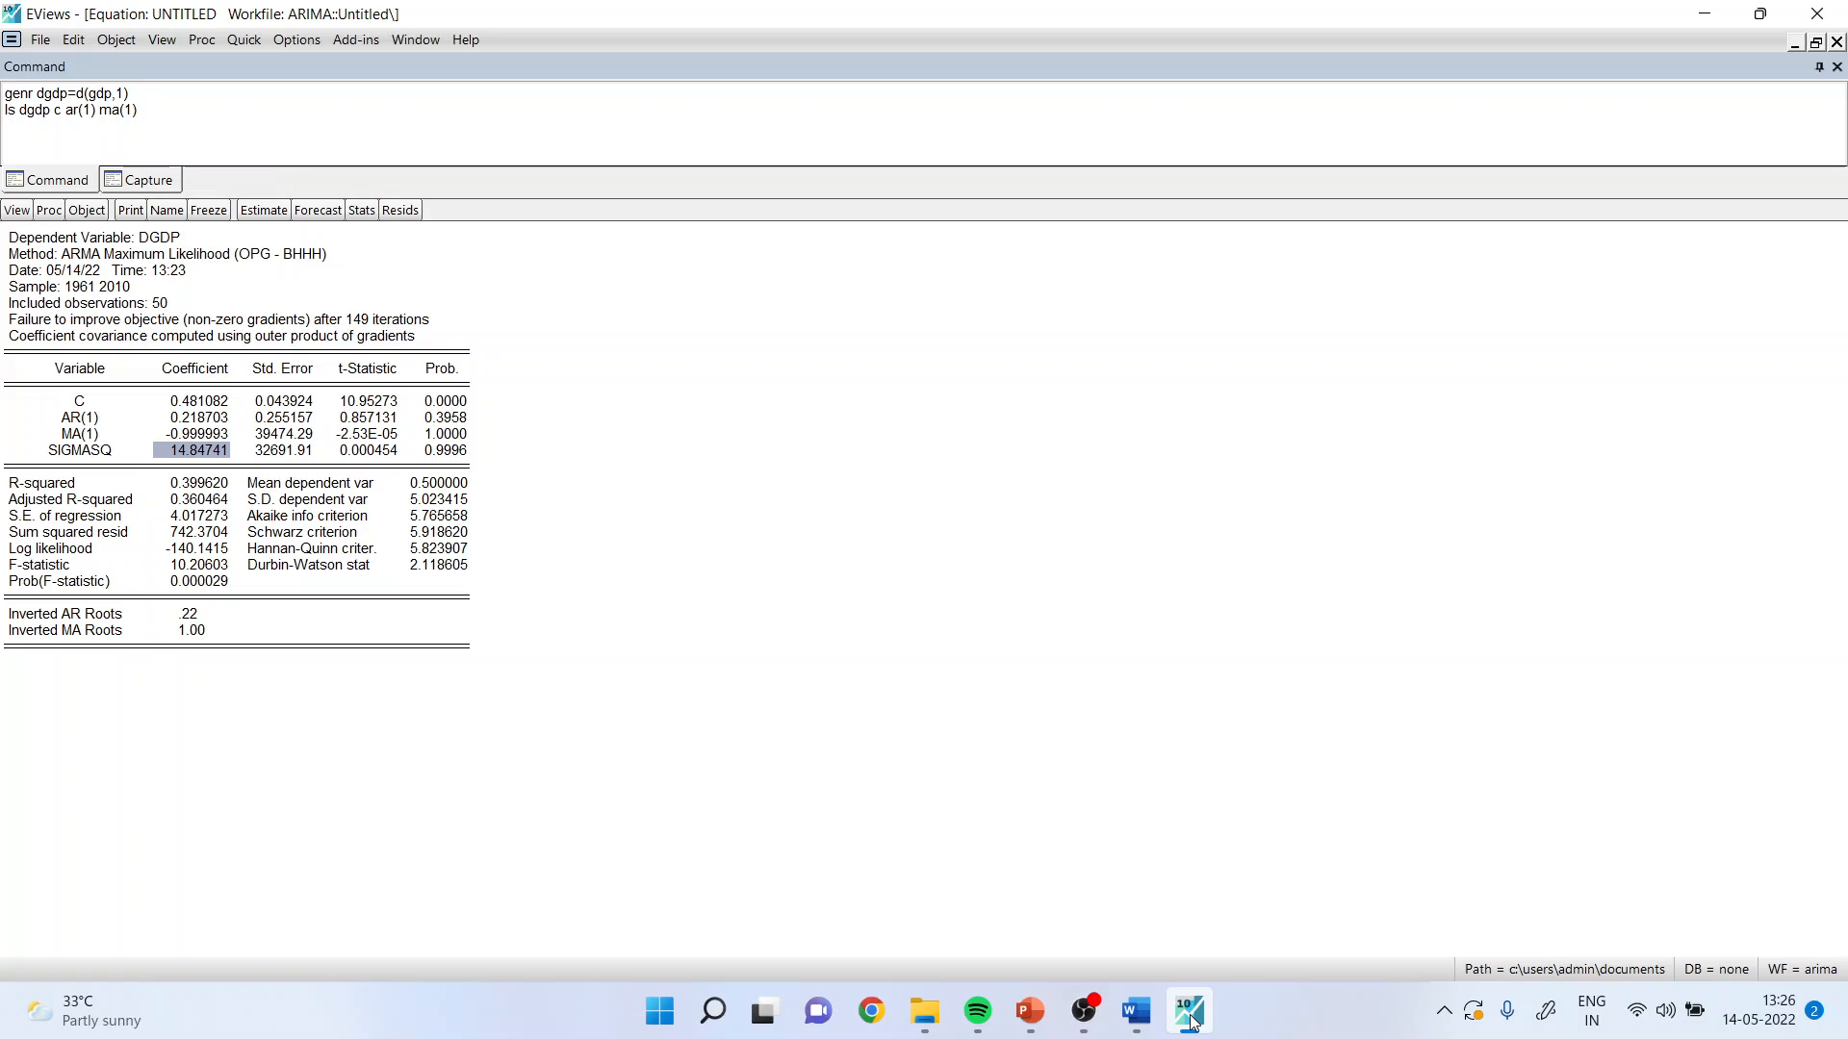
click(1190, 1012)
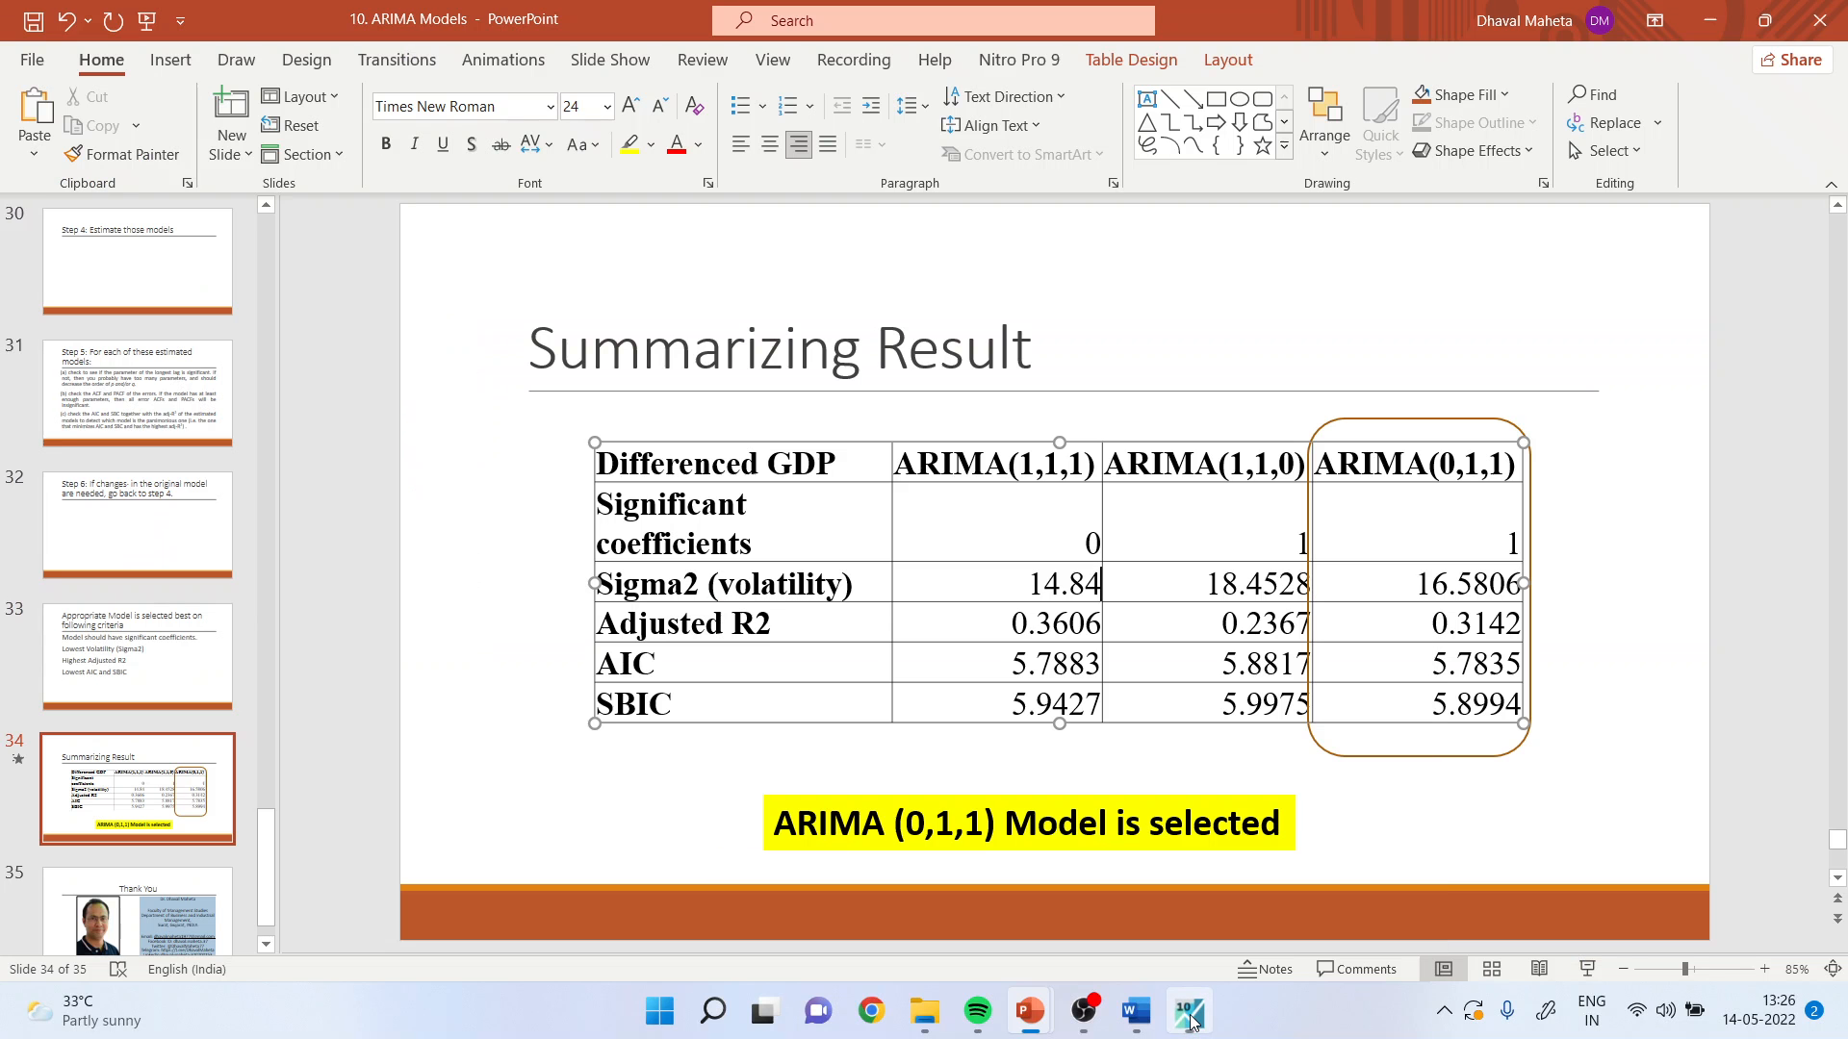
click(1190, 1012)
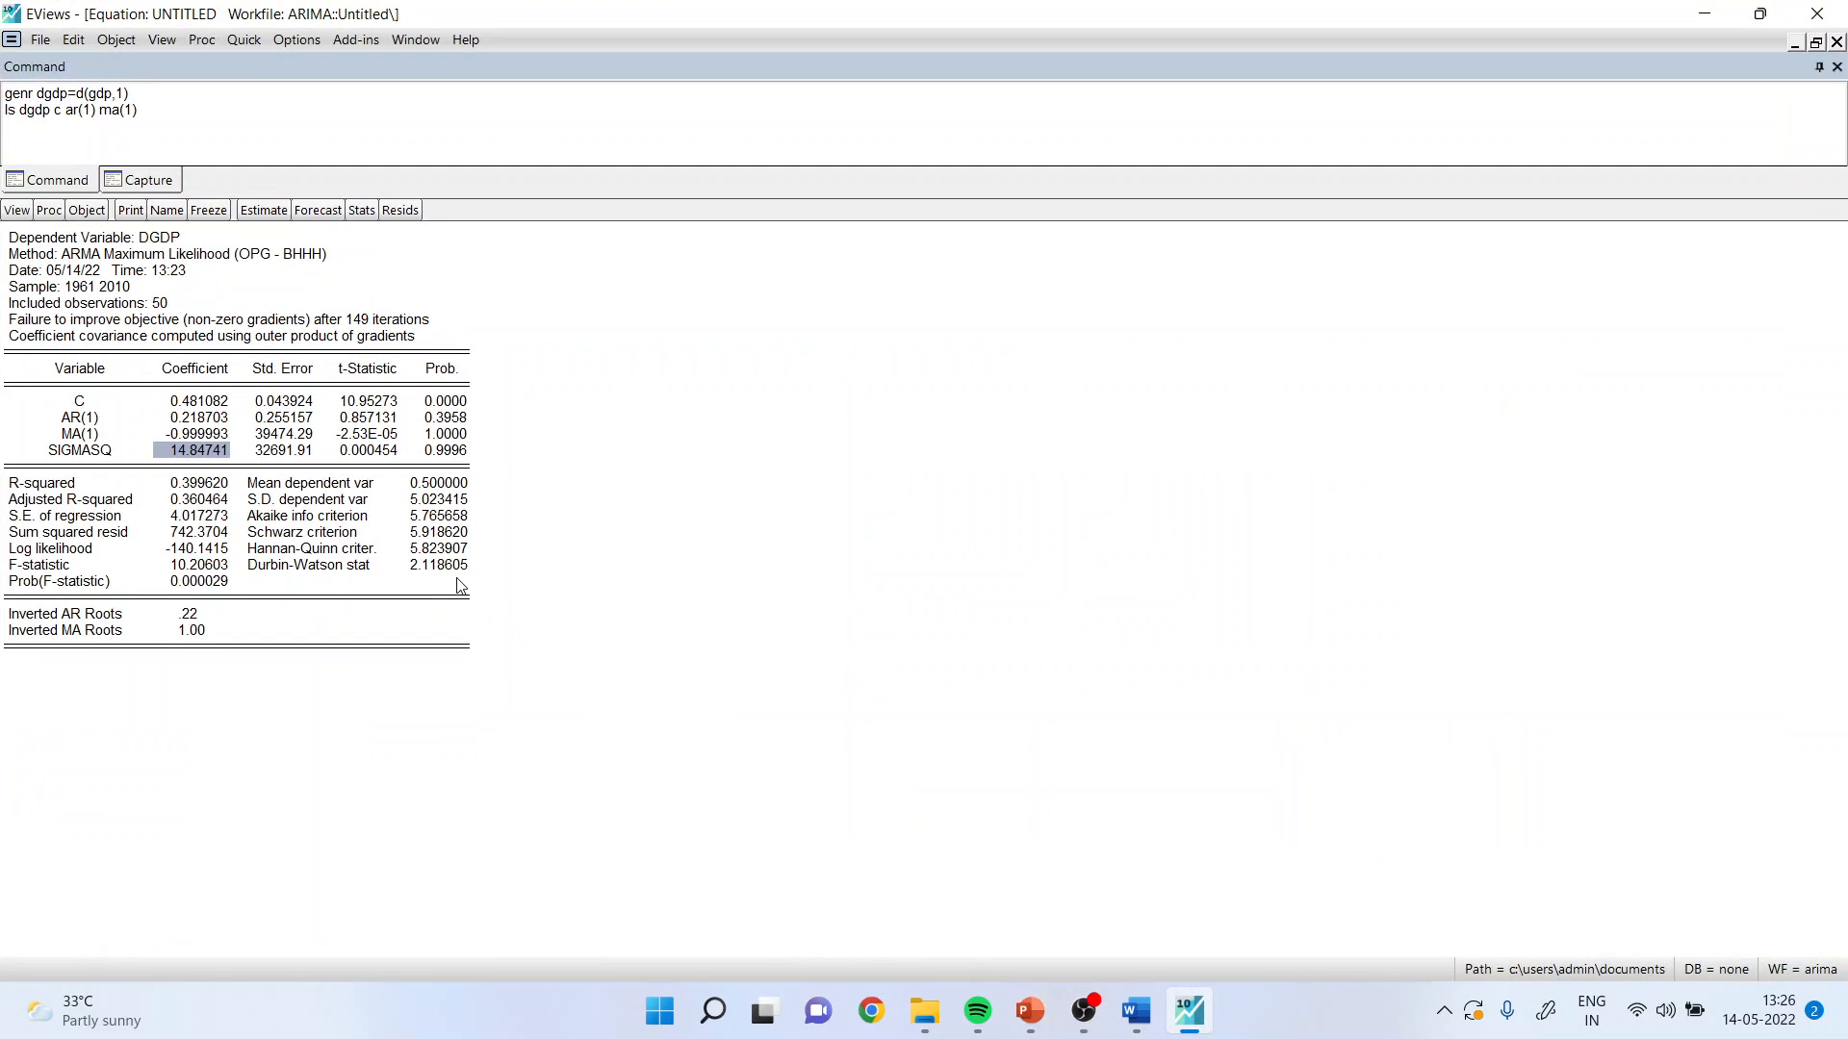
click(443, 517)
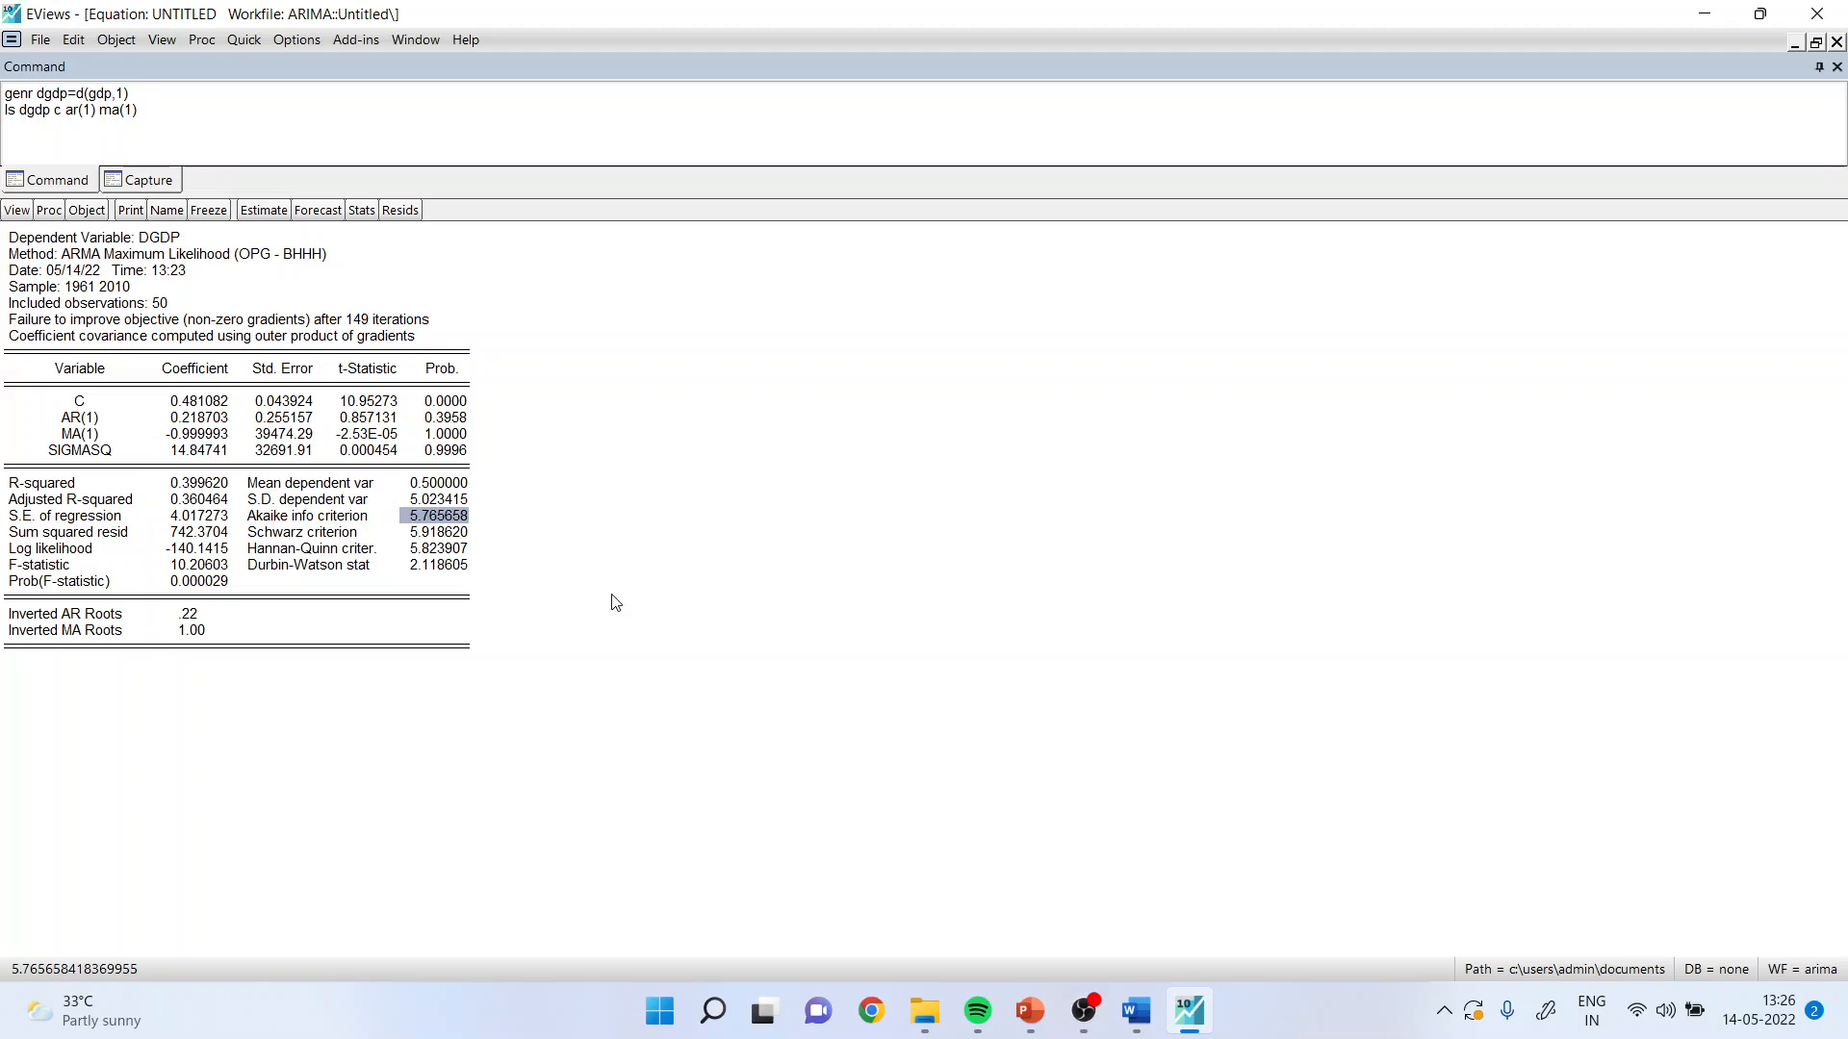
click(1189, 1013)
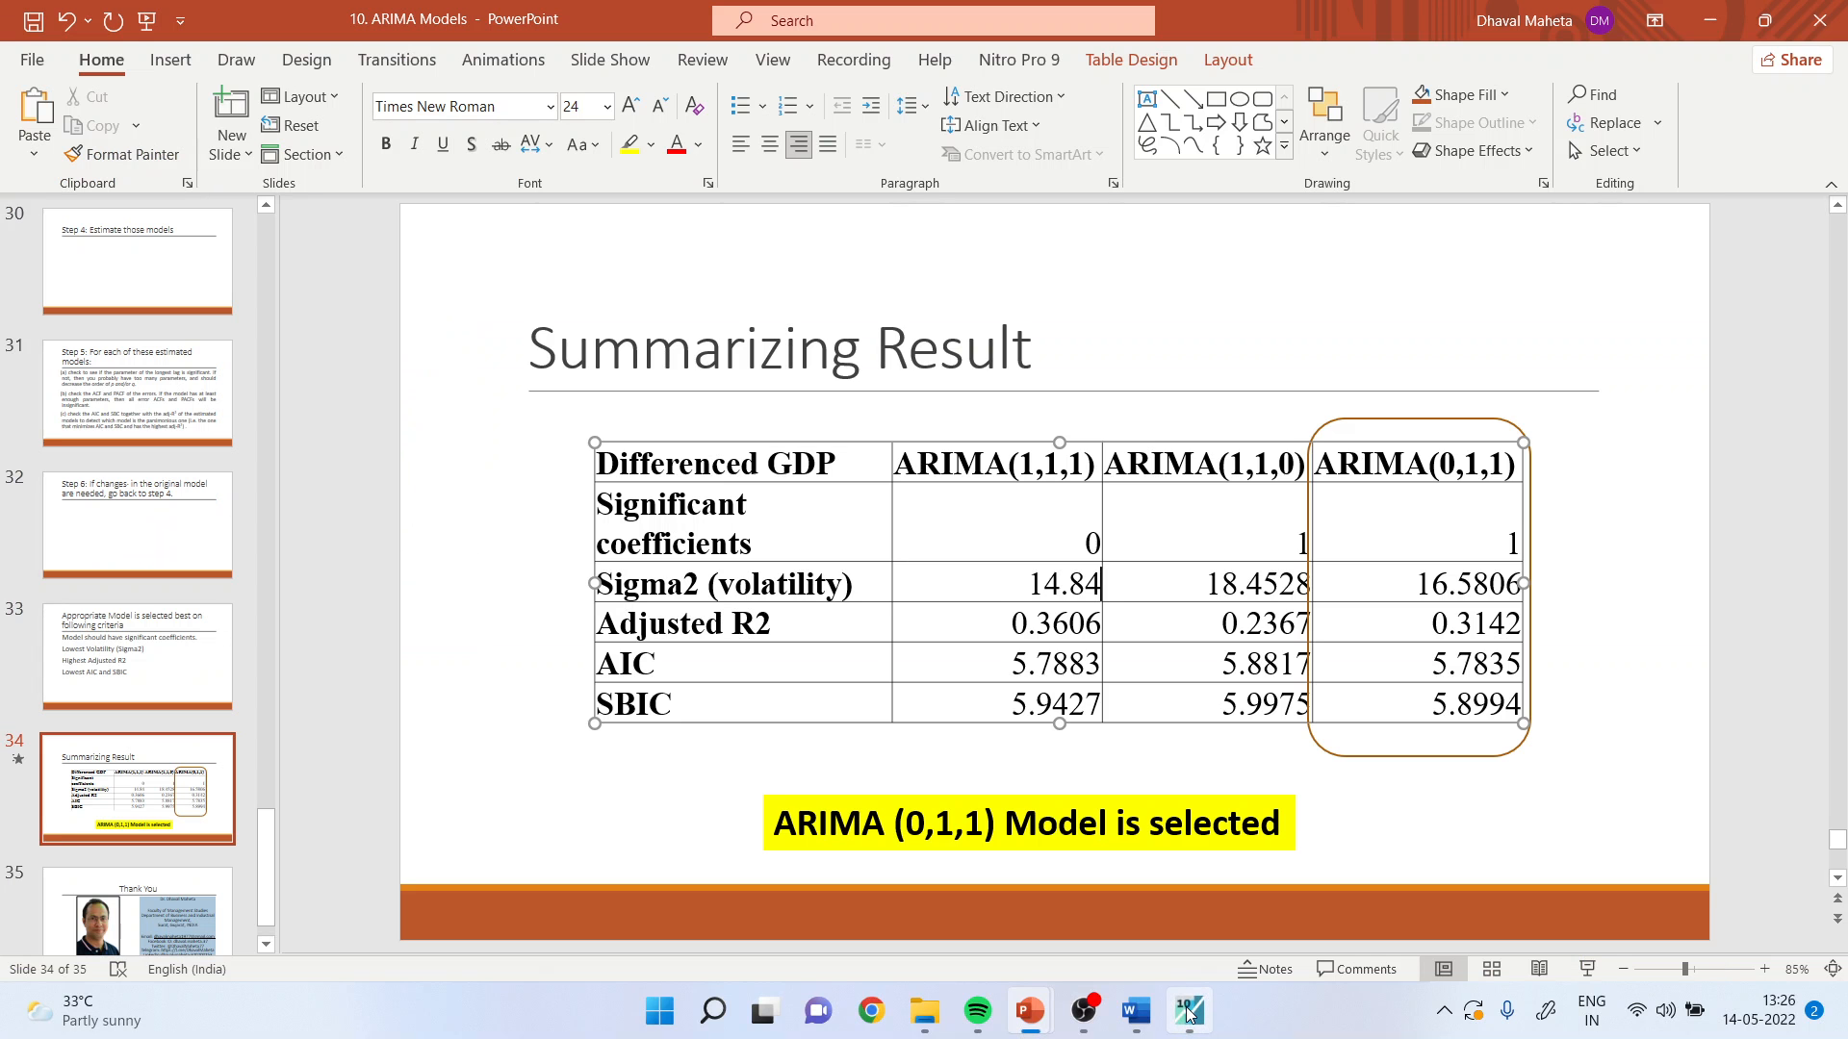
click(1190, 1013)
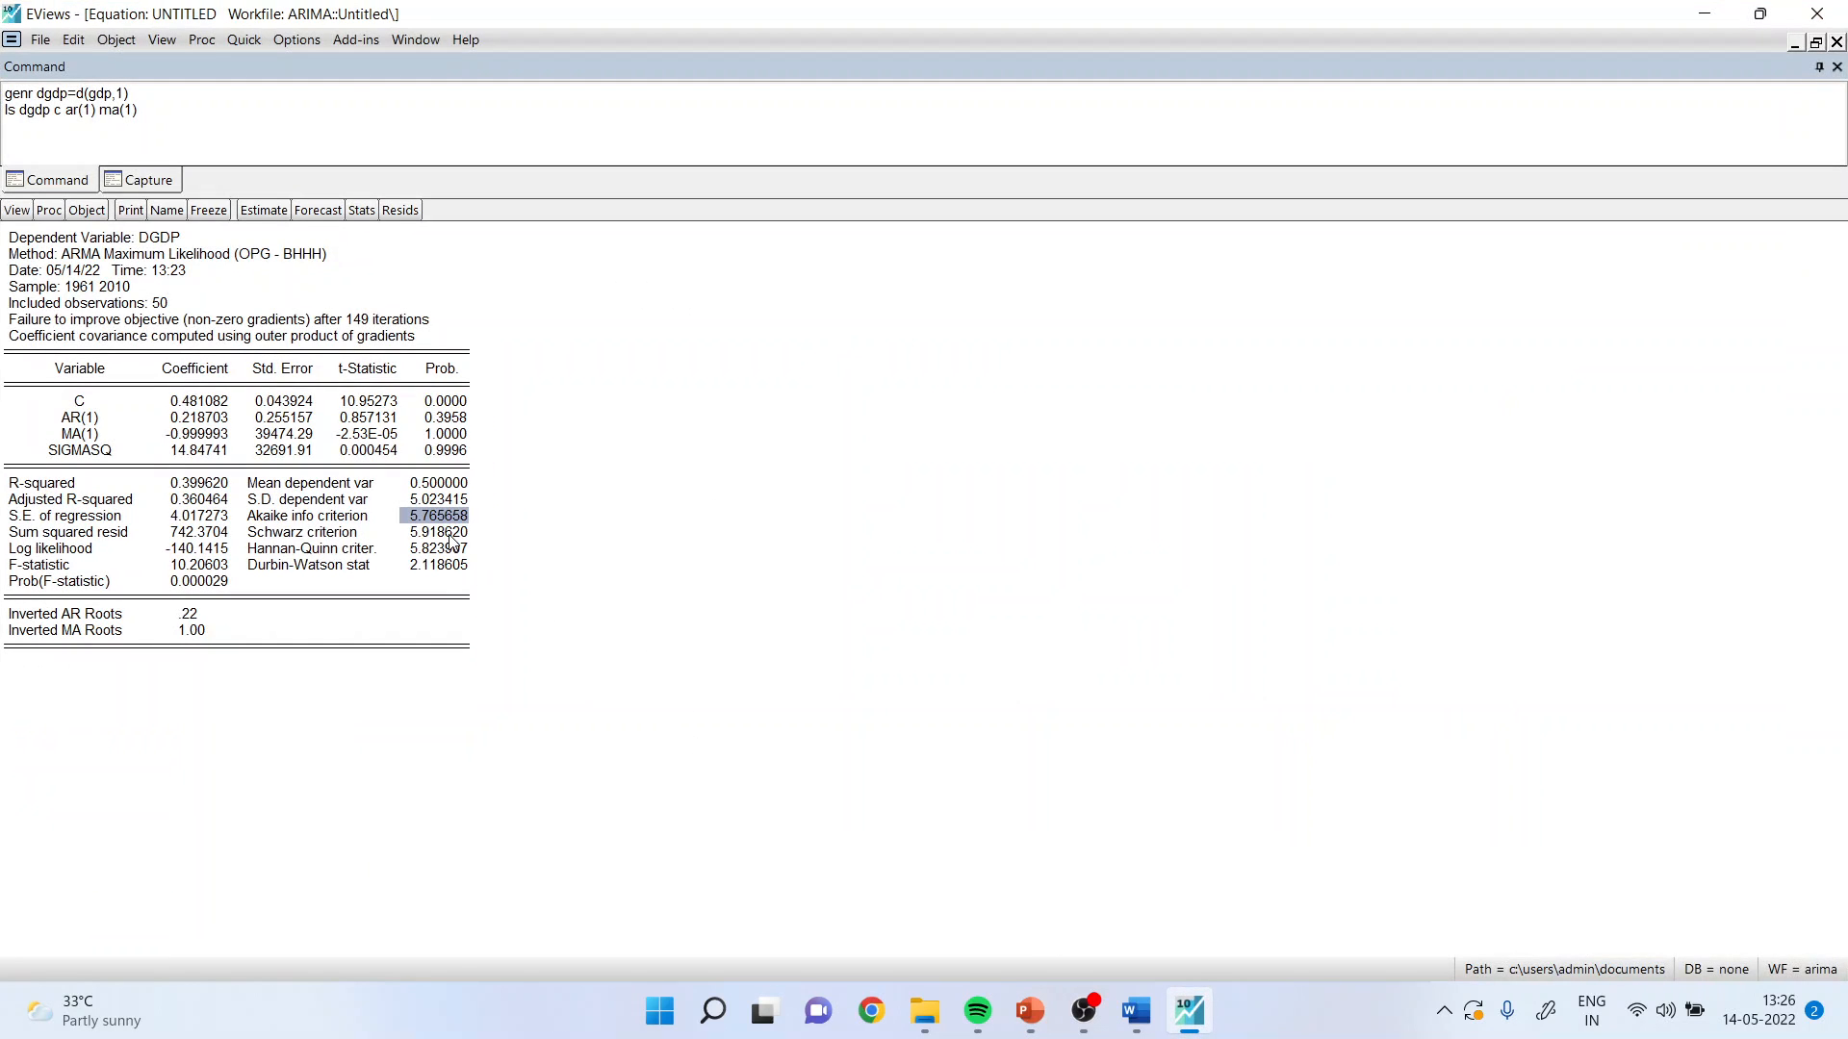
click(448, 533)
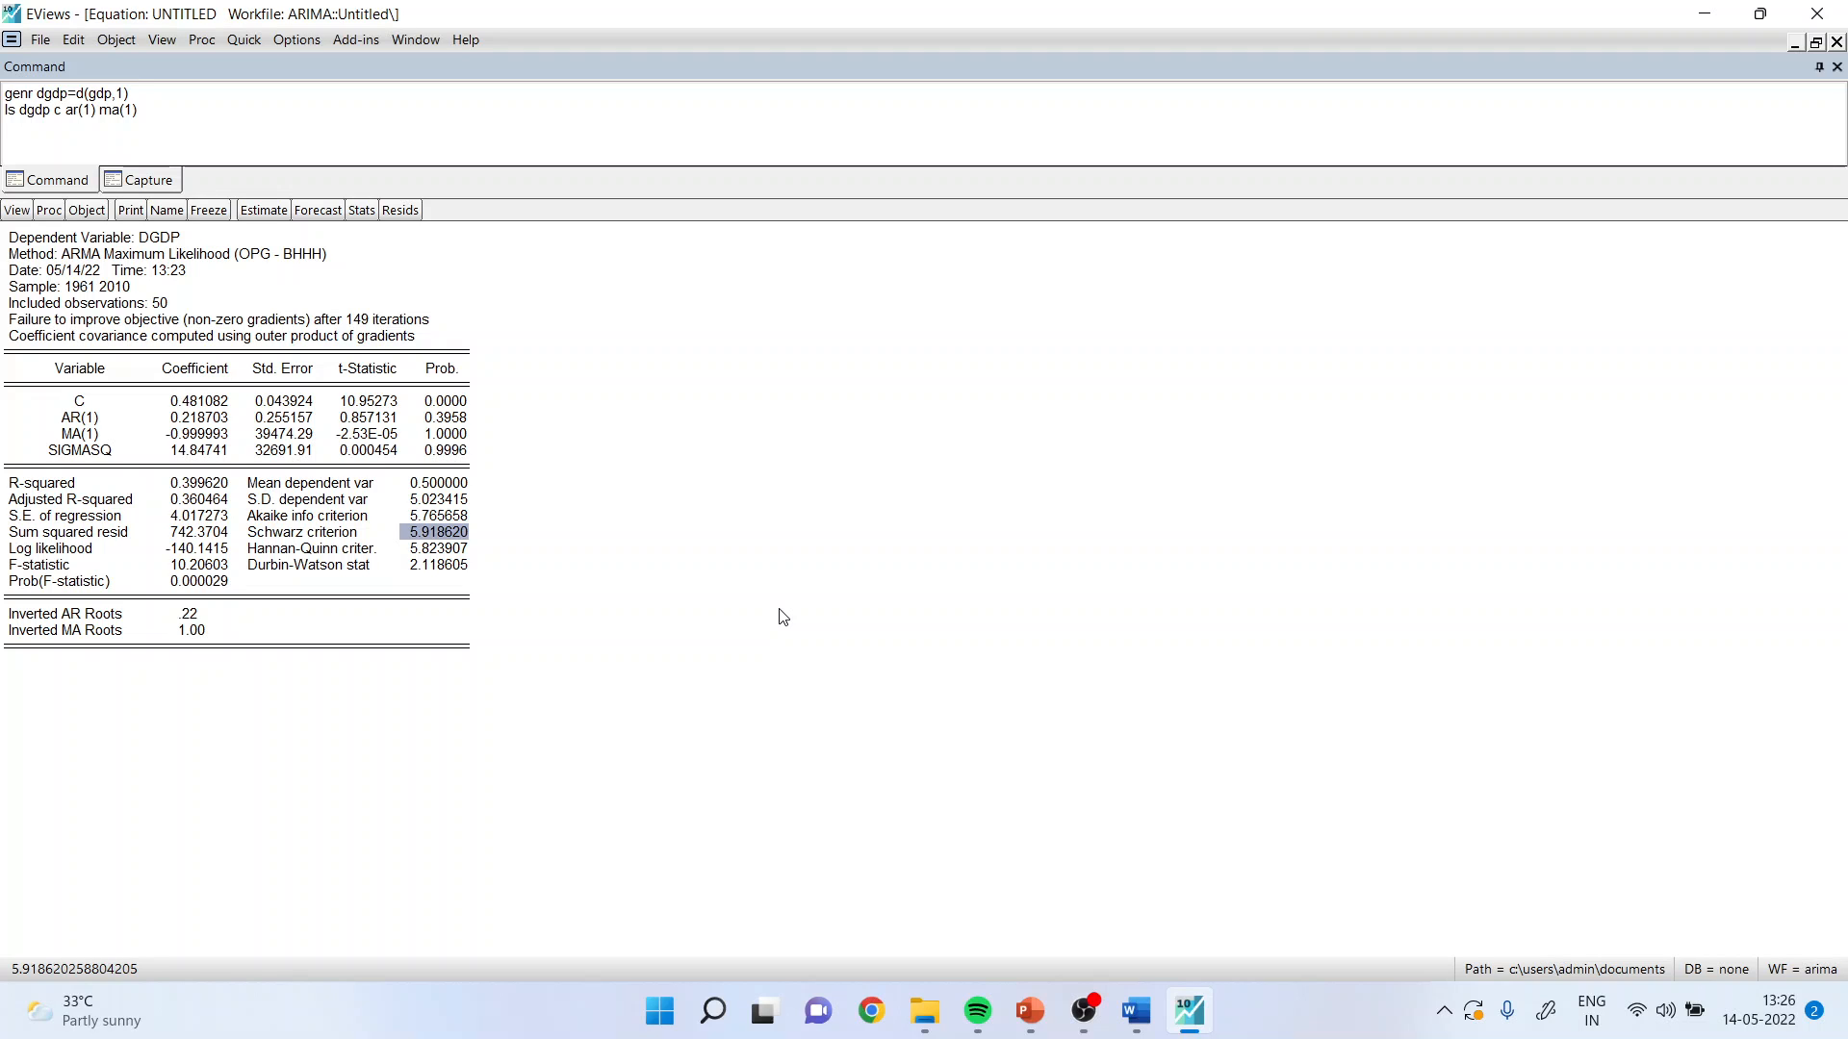
click(1196, 1018)
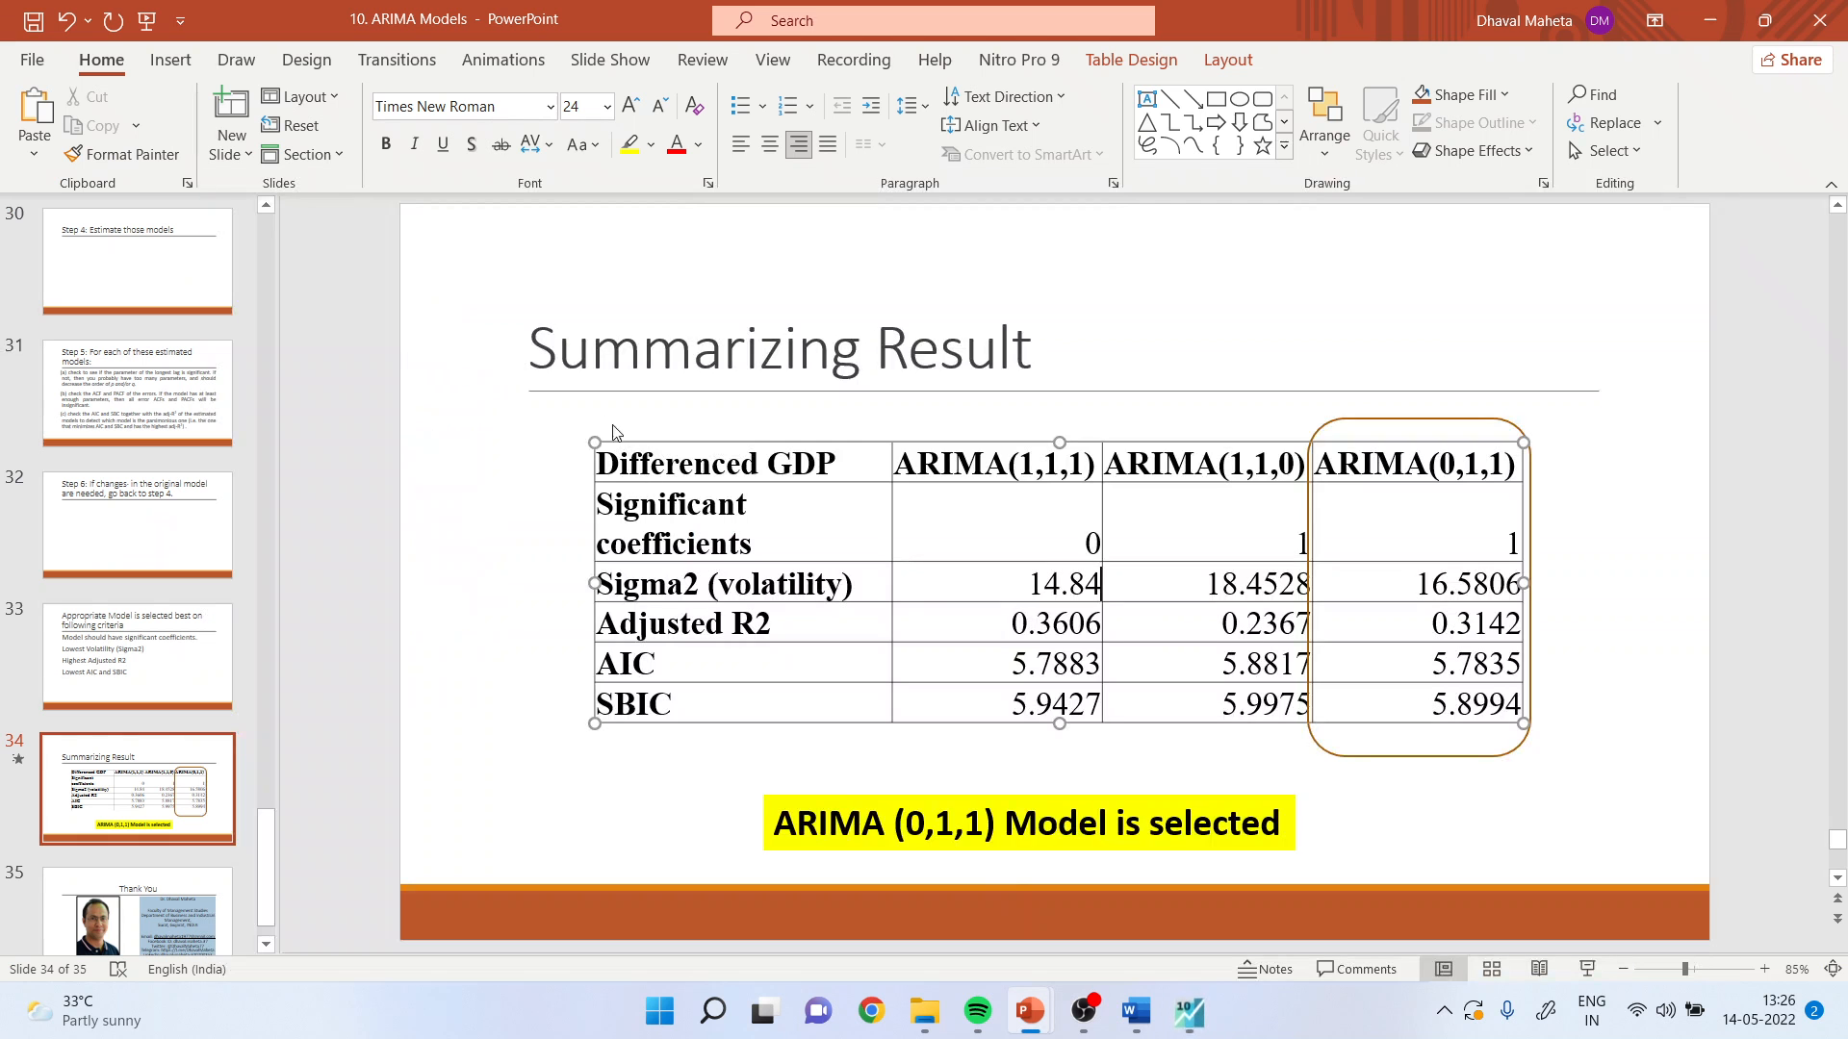
Switch to EViews and estimate the ARIMA(1,1,0) model with "ls dgdp c ar(1)", deleting the previous untitled equation.
click(1189, 1011)
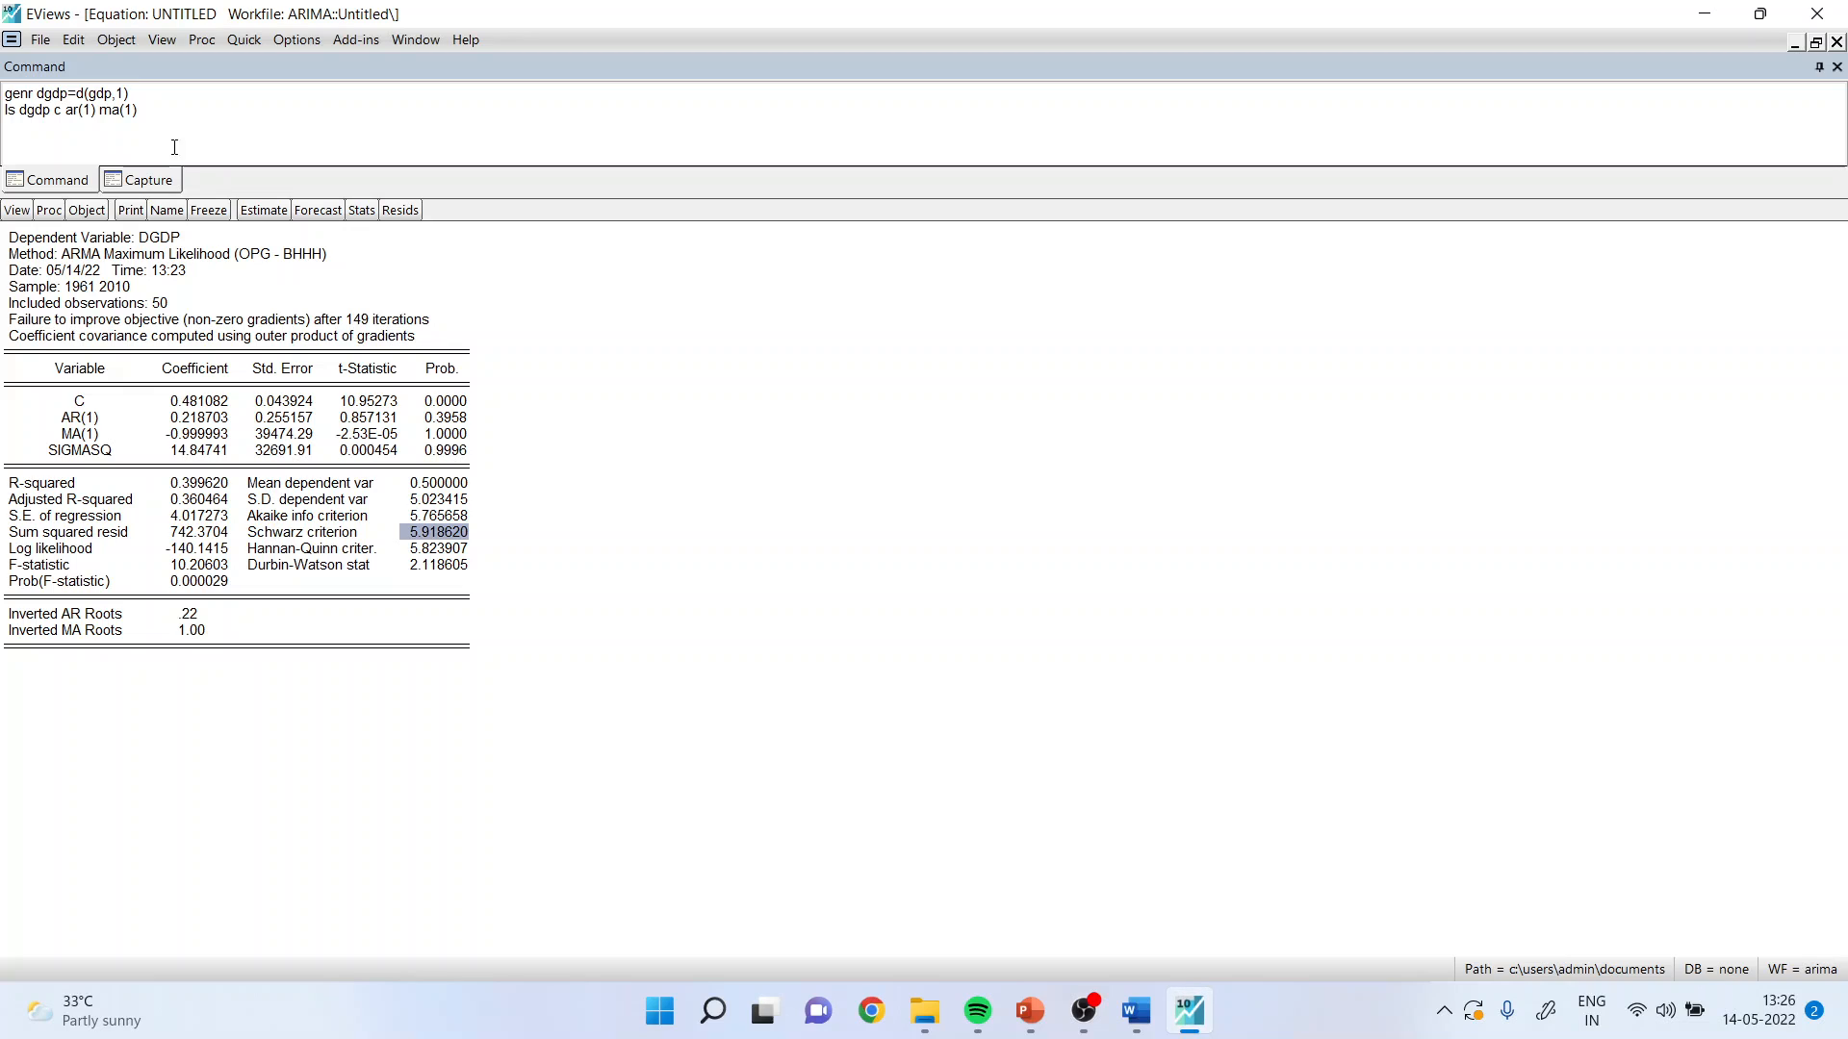
click(159, 116)
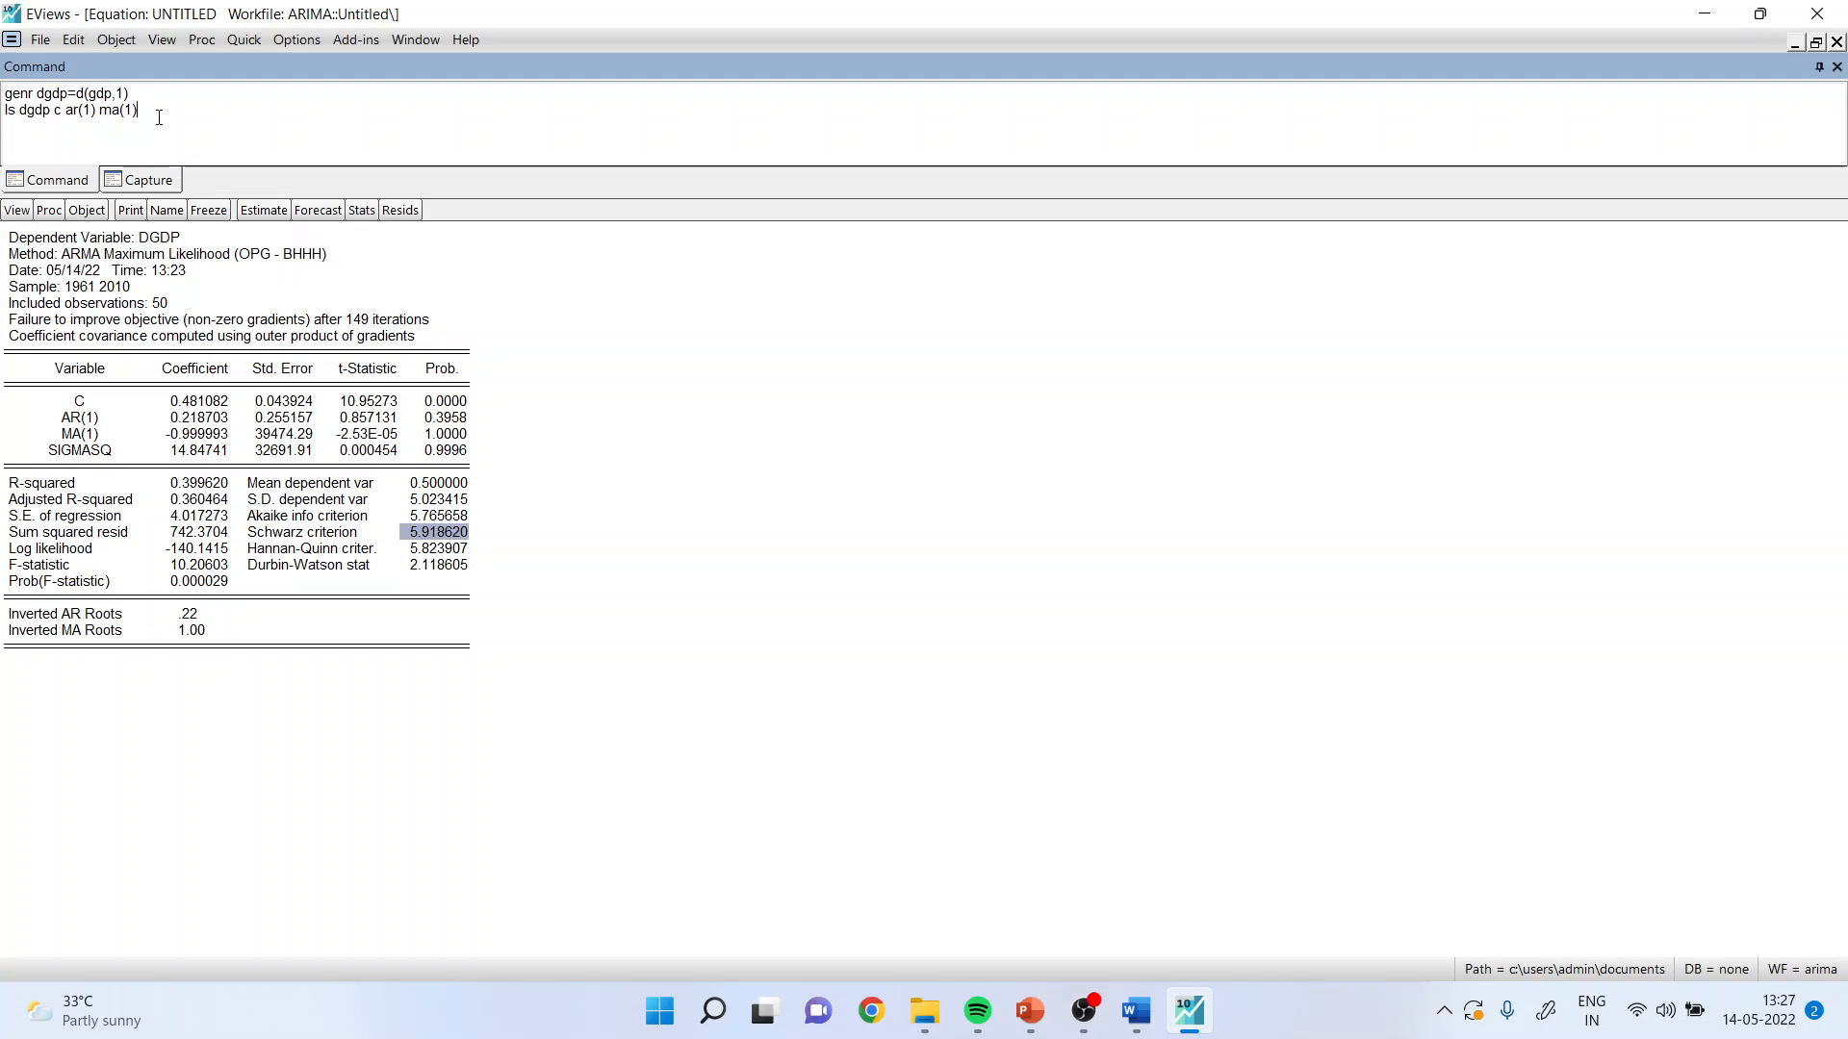
key(BackSpace)
key(BackSpace)
key(BackSpace)
key(BackSpace)
key(BackSpace)
key(Return)
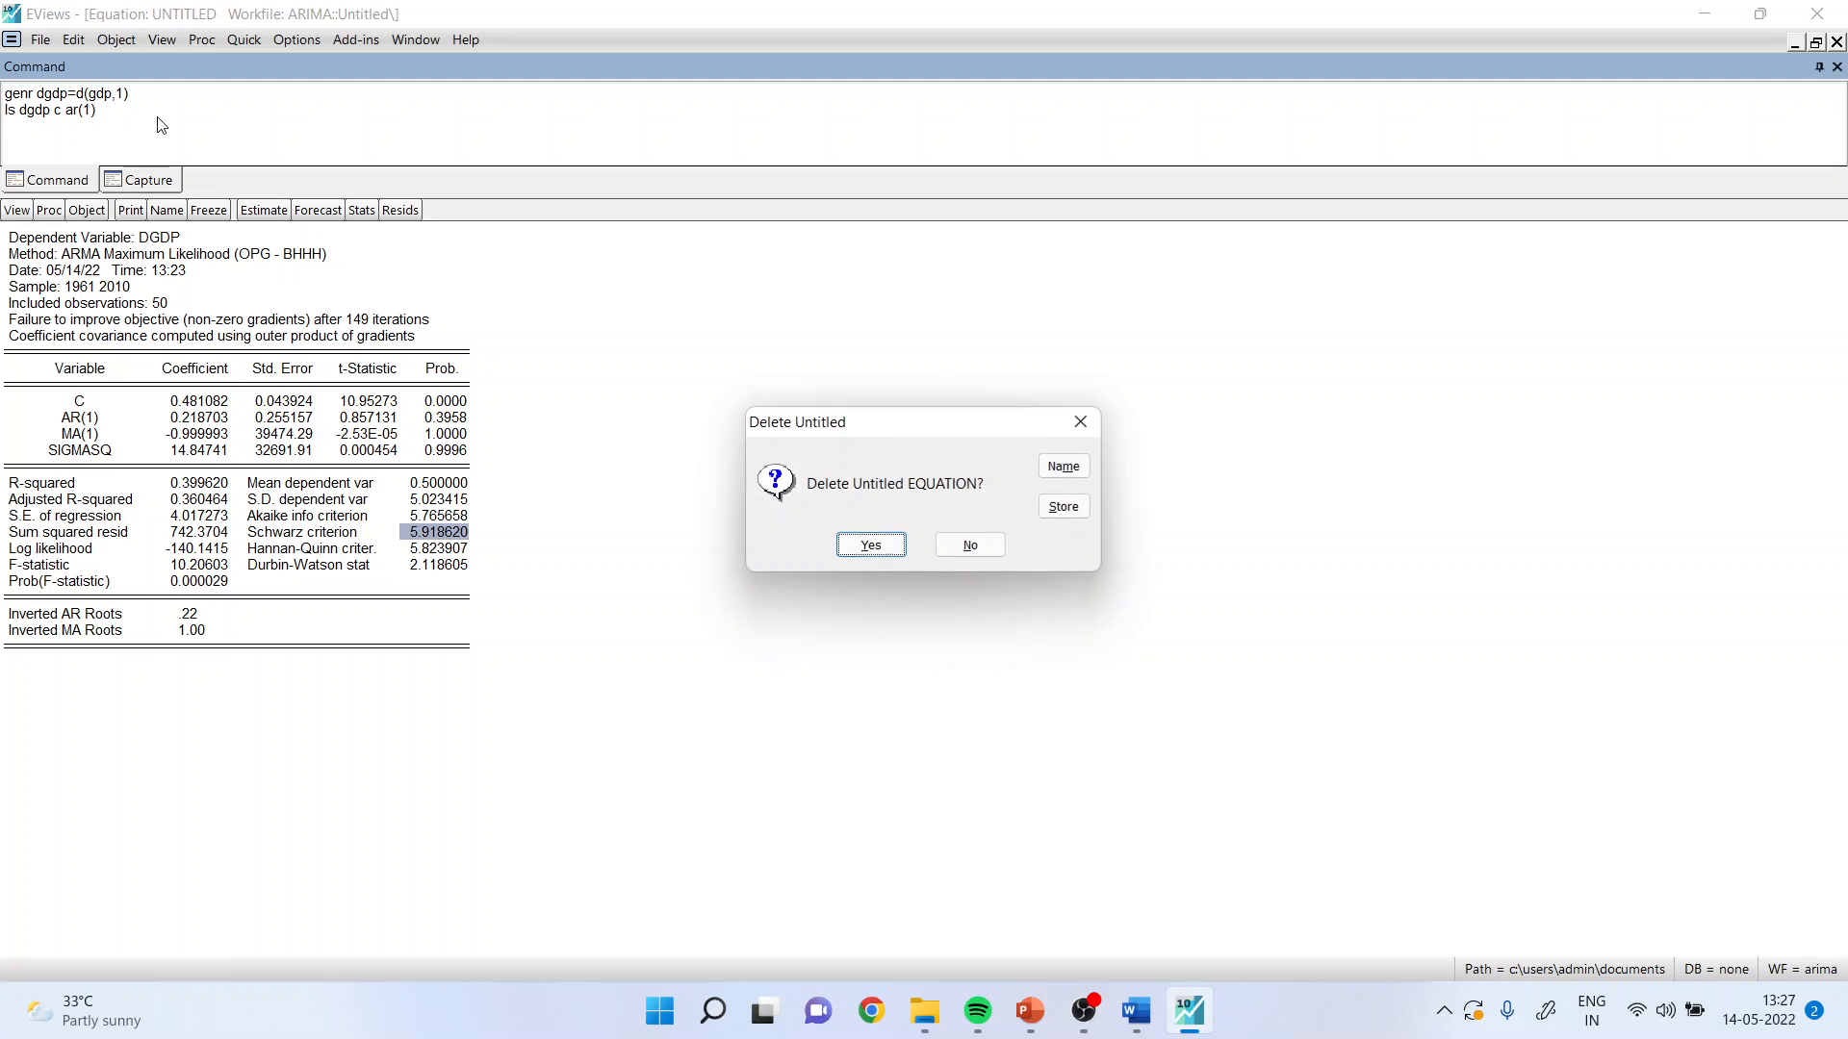
key(Return)
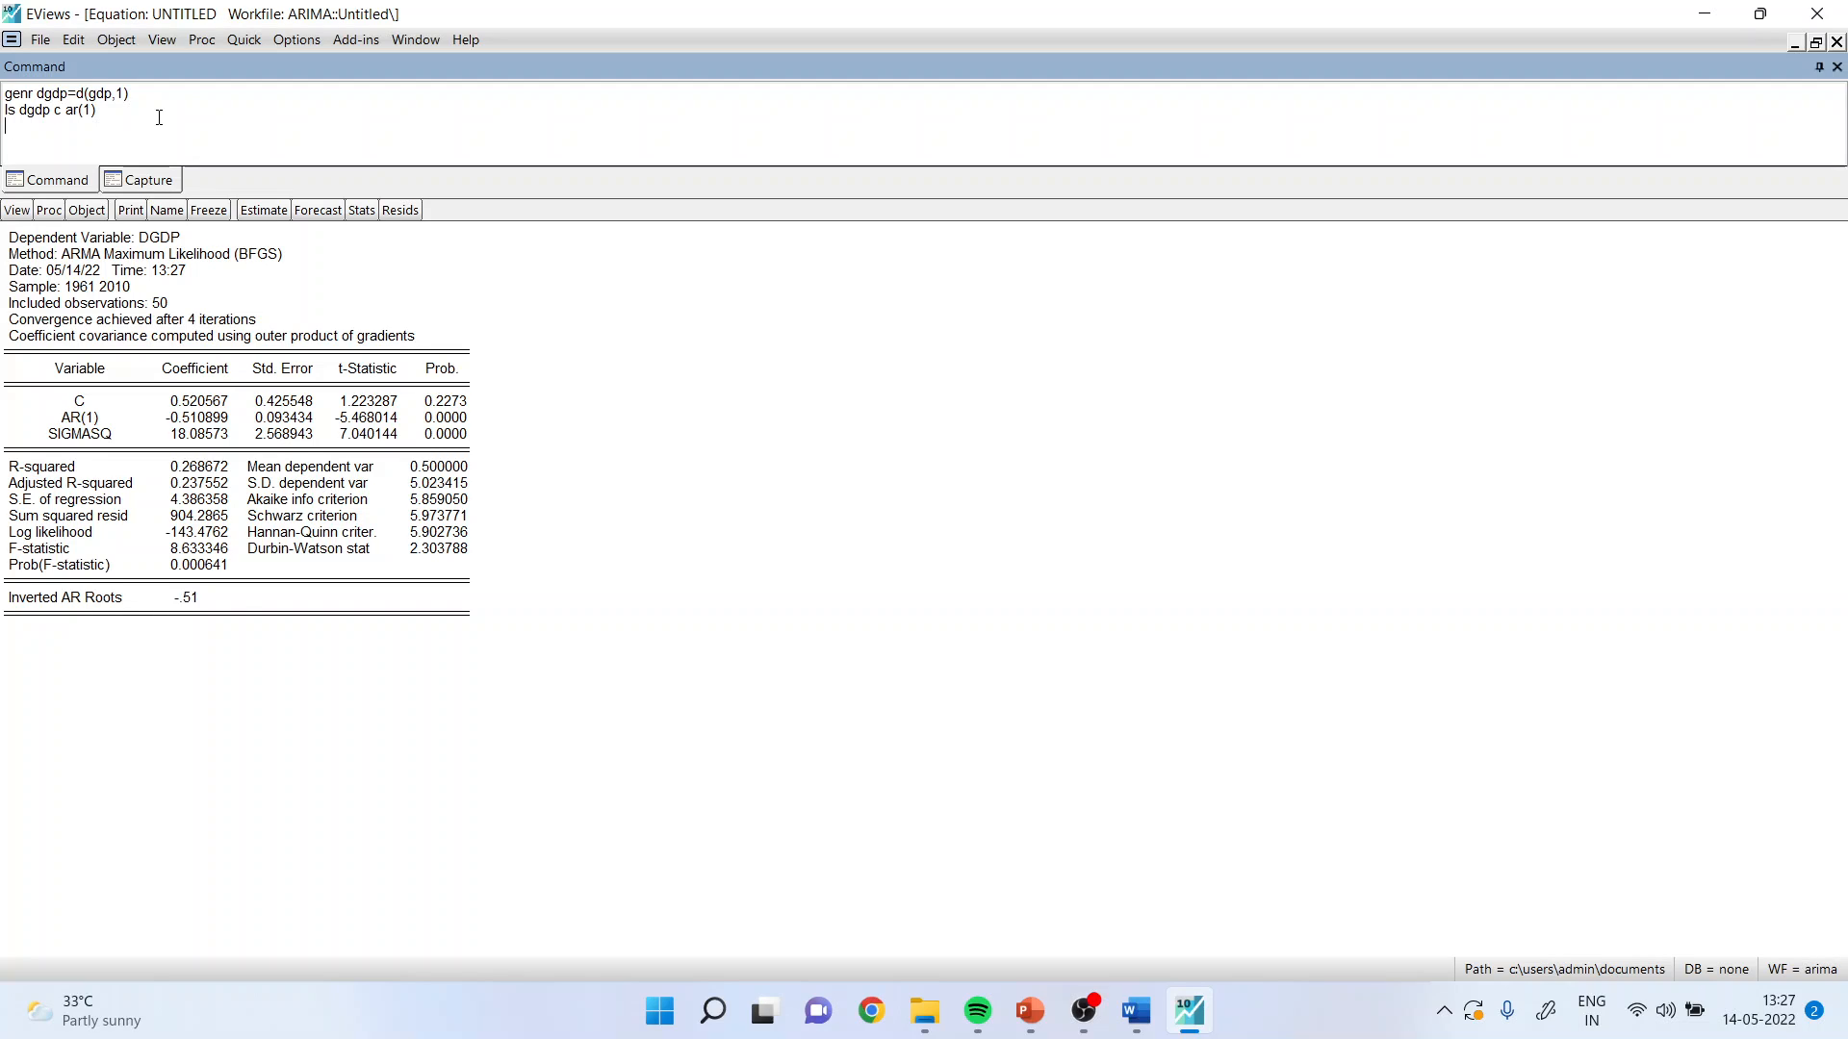
Examine the AR(1) model's coefficient p-values, SIGMASQ, R-squared, adjusted R-squared, Akaike criterion and F-statistic probability.
click(456, 422)
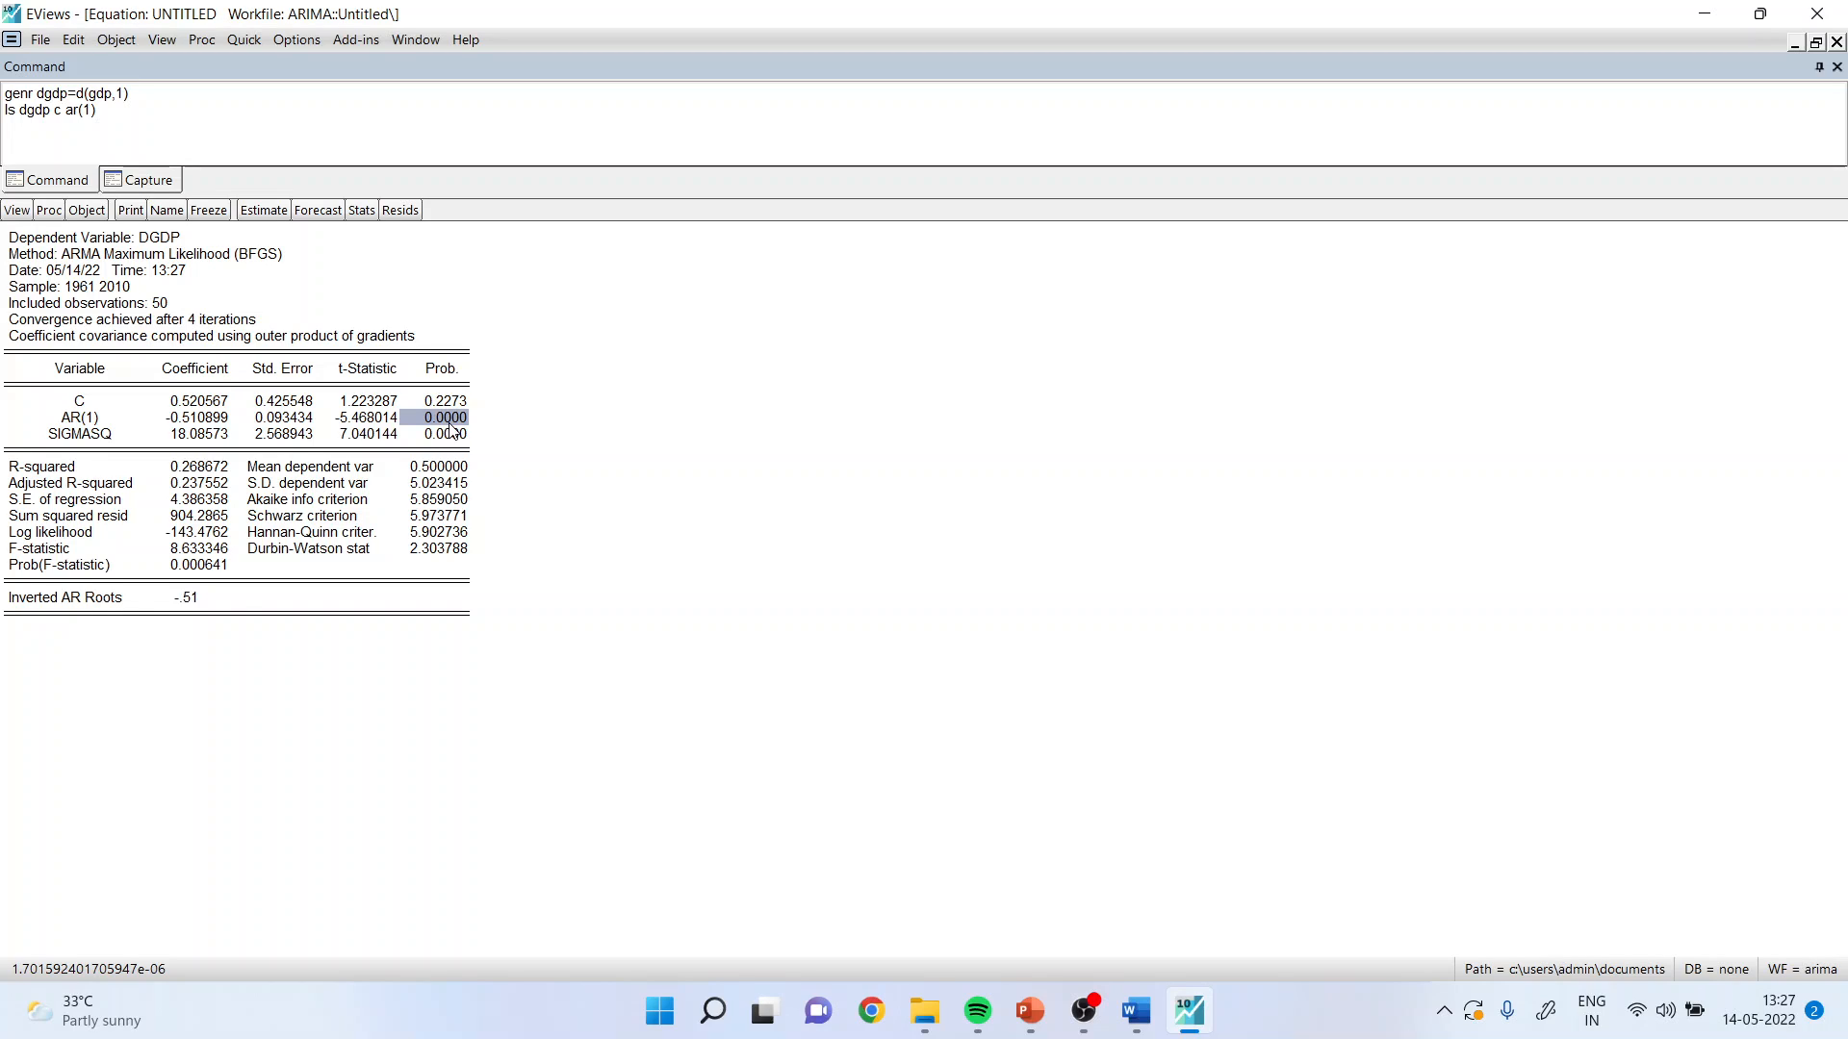
click(217, 435)
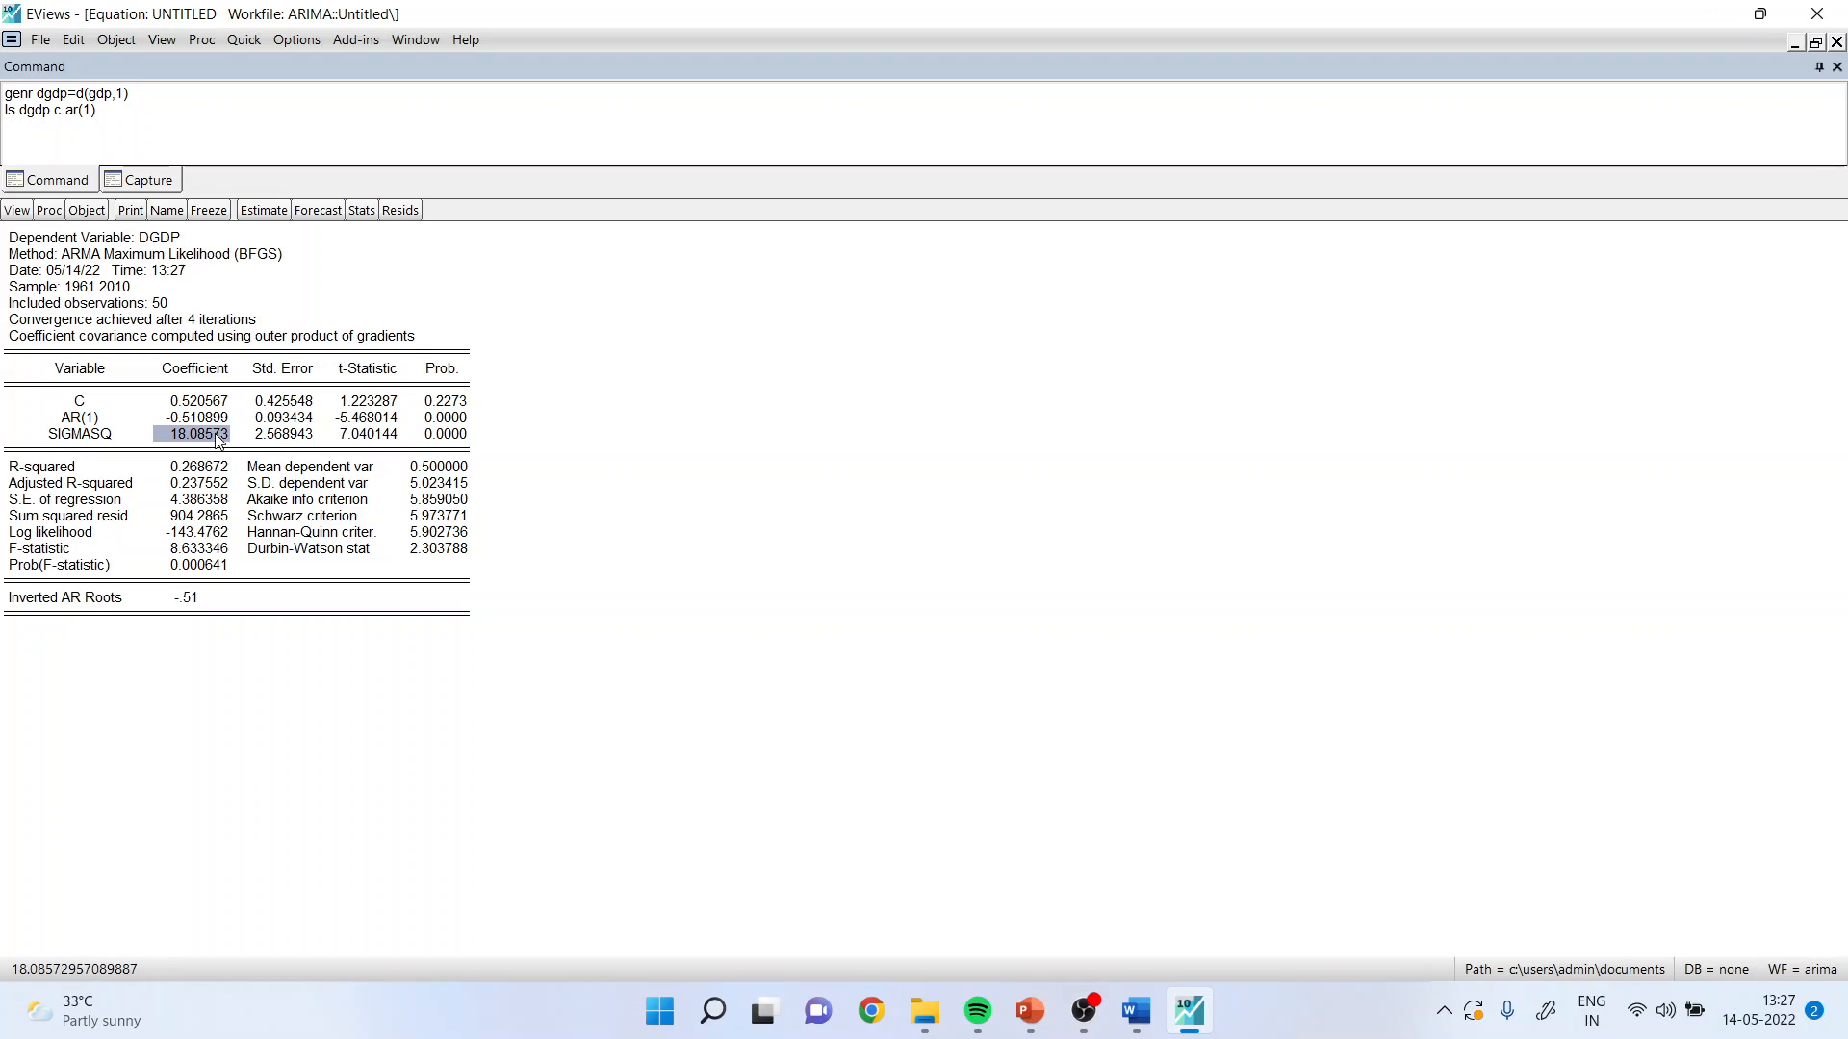
click(214, 468)
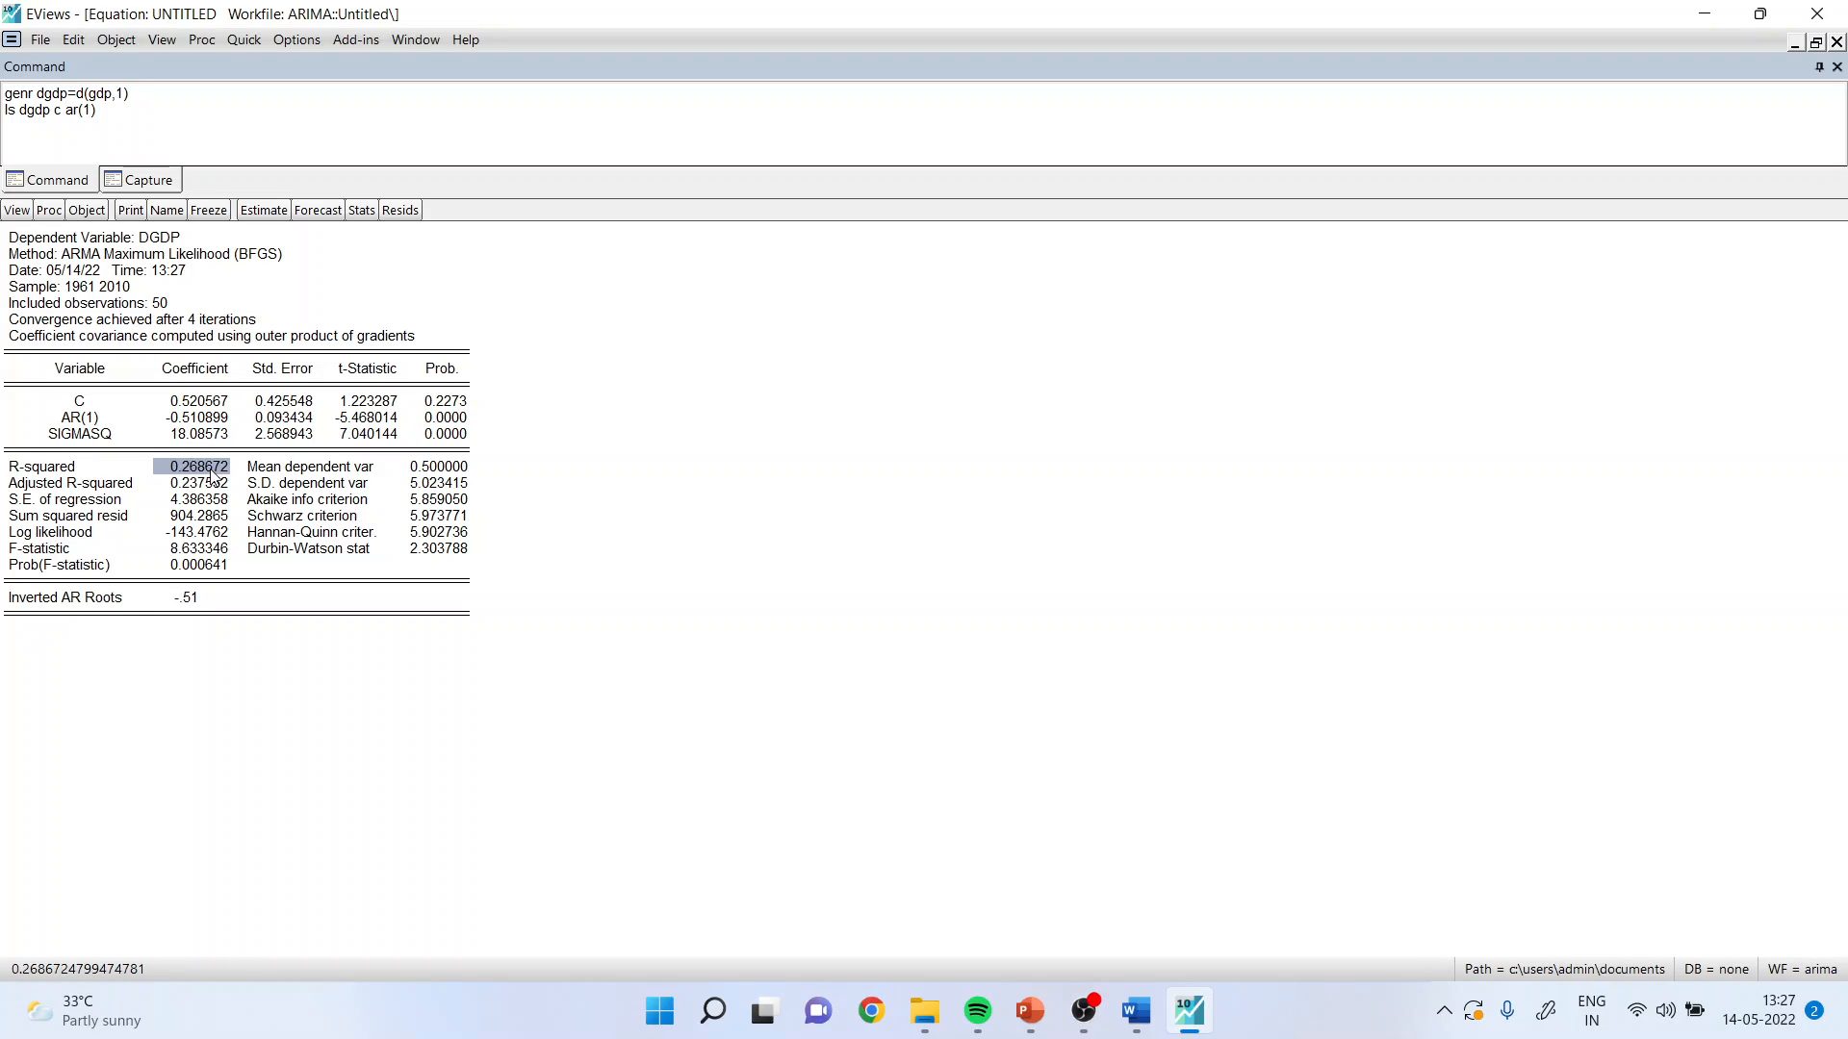
click(216, 487)
click(450, 502)
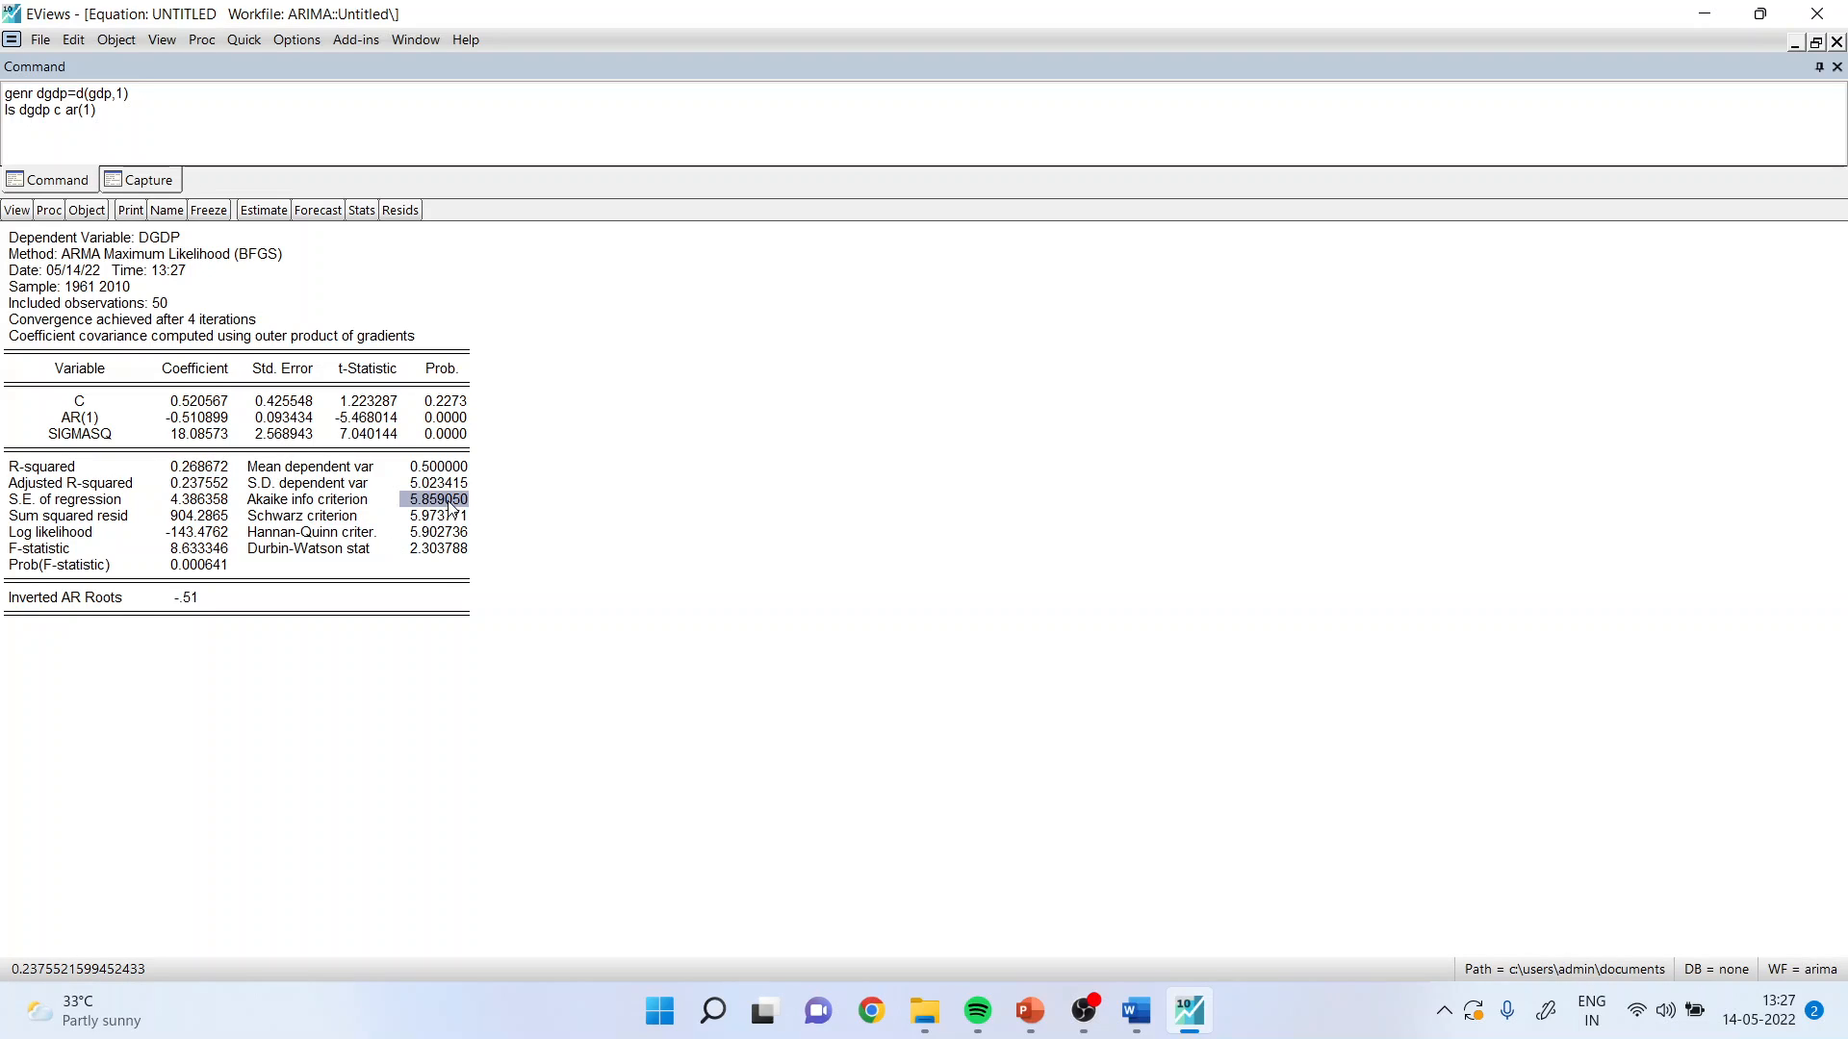
click(227, 567)
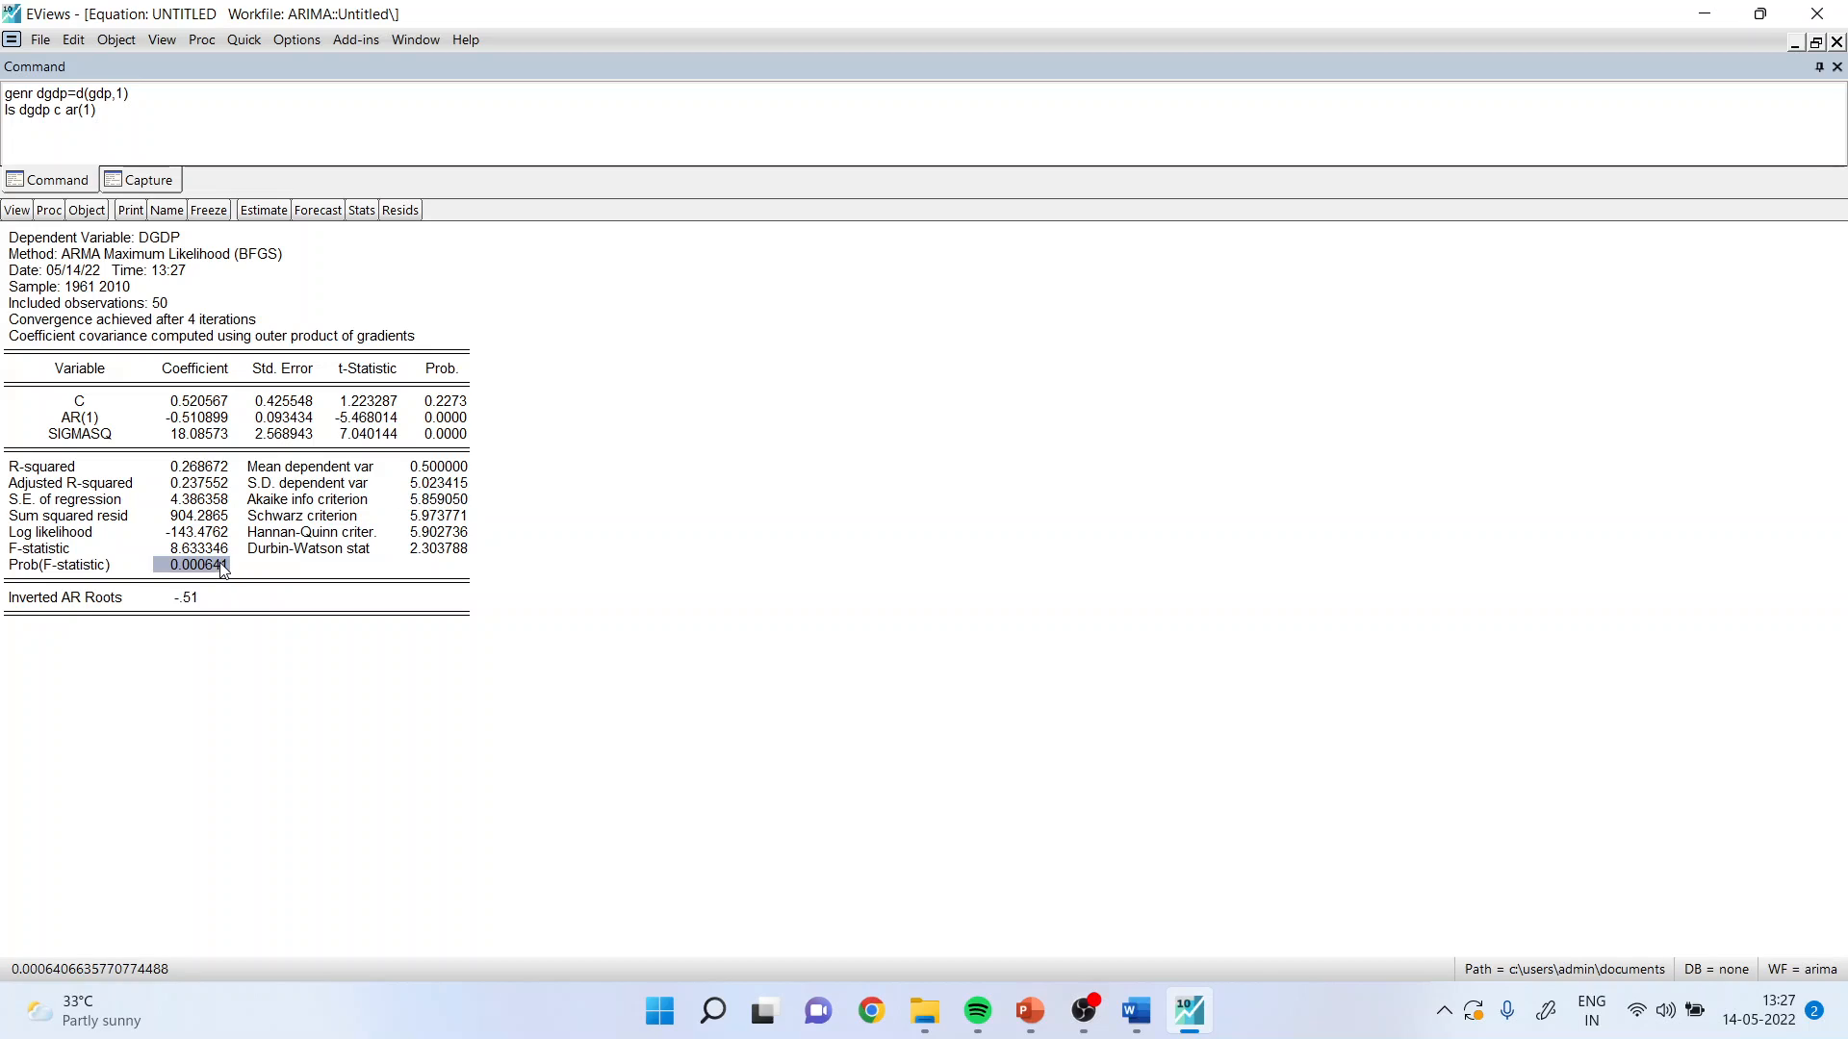
drag(445, 402, 446, 438)
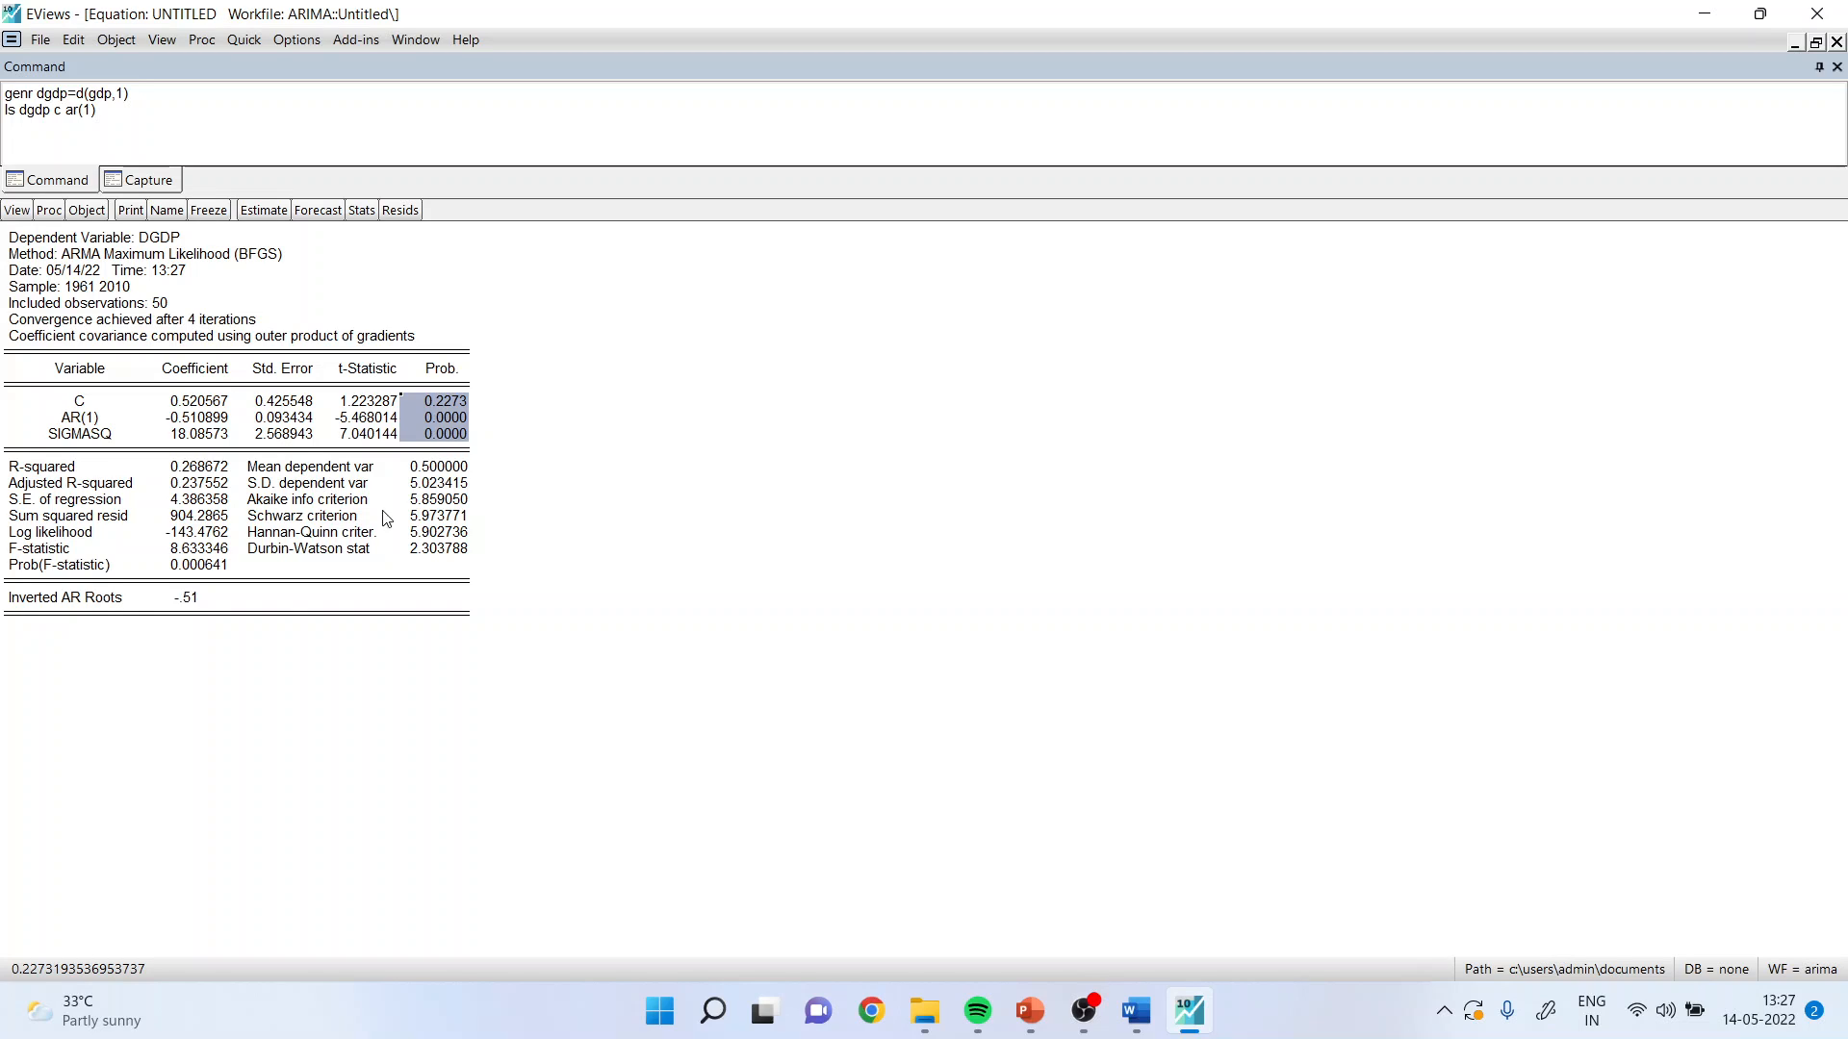
click(219, 568)
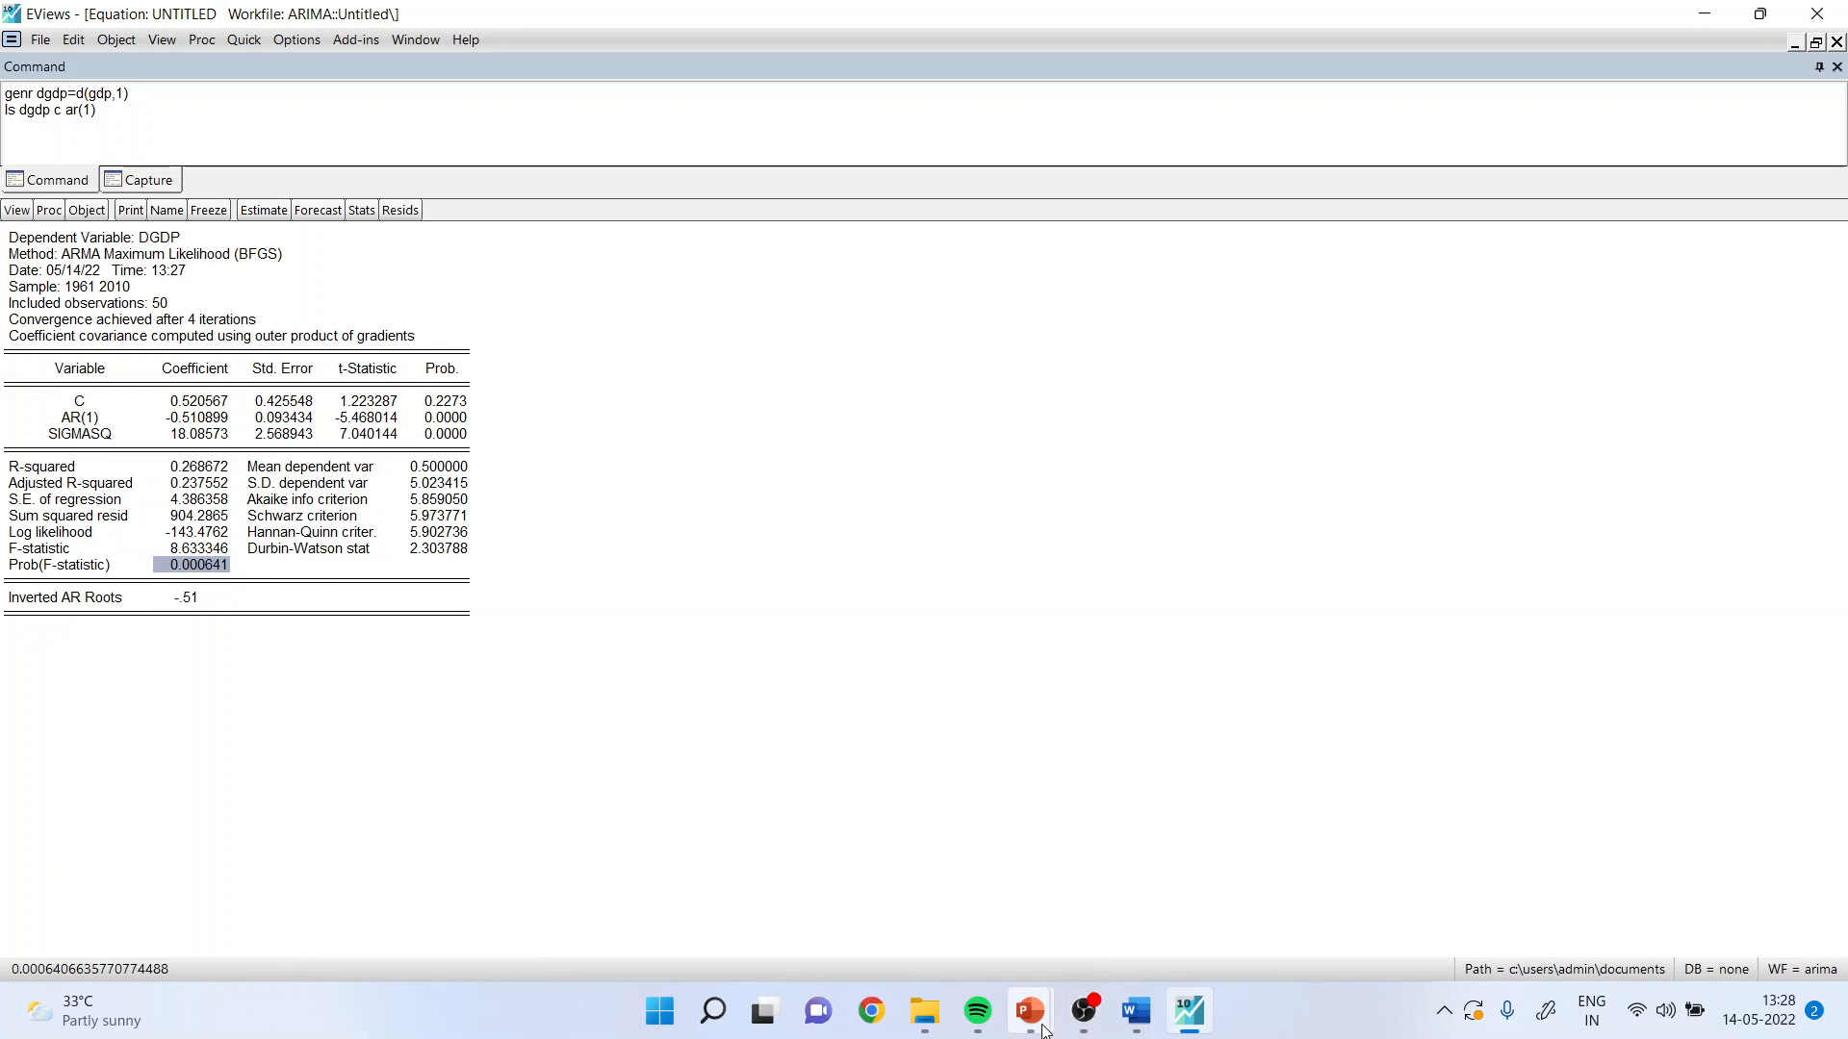
Switch to the 10. ARIMA Models presentation, review the ARIMA(1,1,0) column of the Summarizing Result slide full screen, and exit the slide show.
mouse_move(1030, 1010)
click(1107, 911)
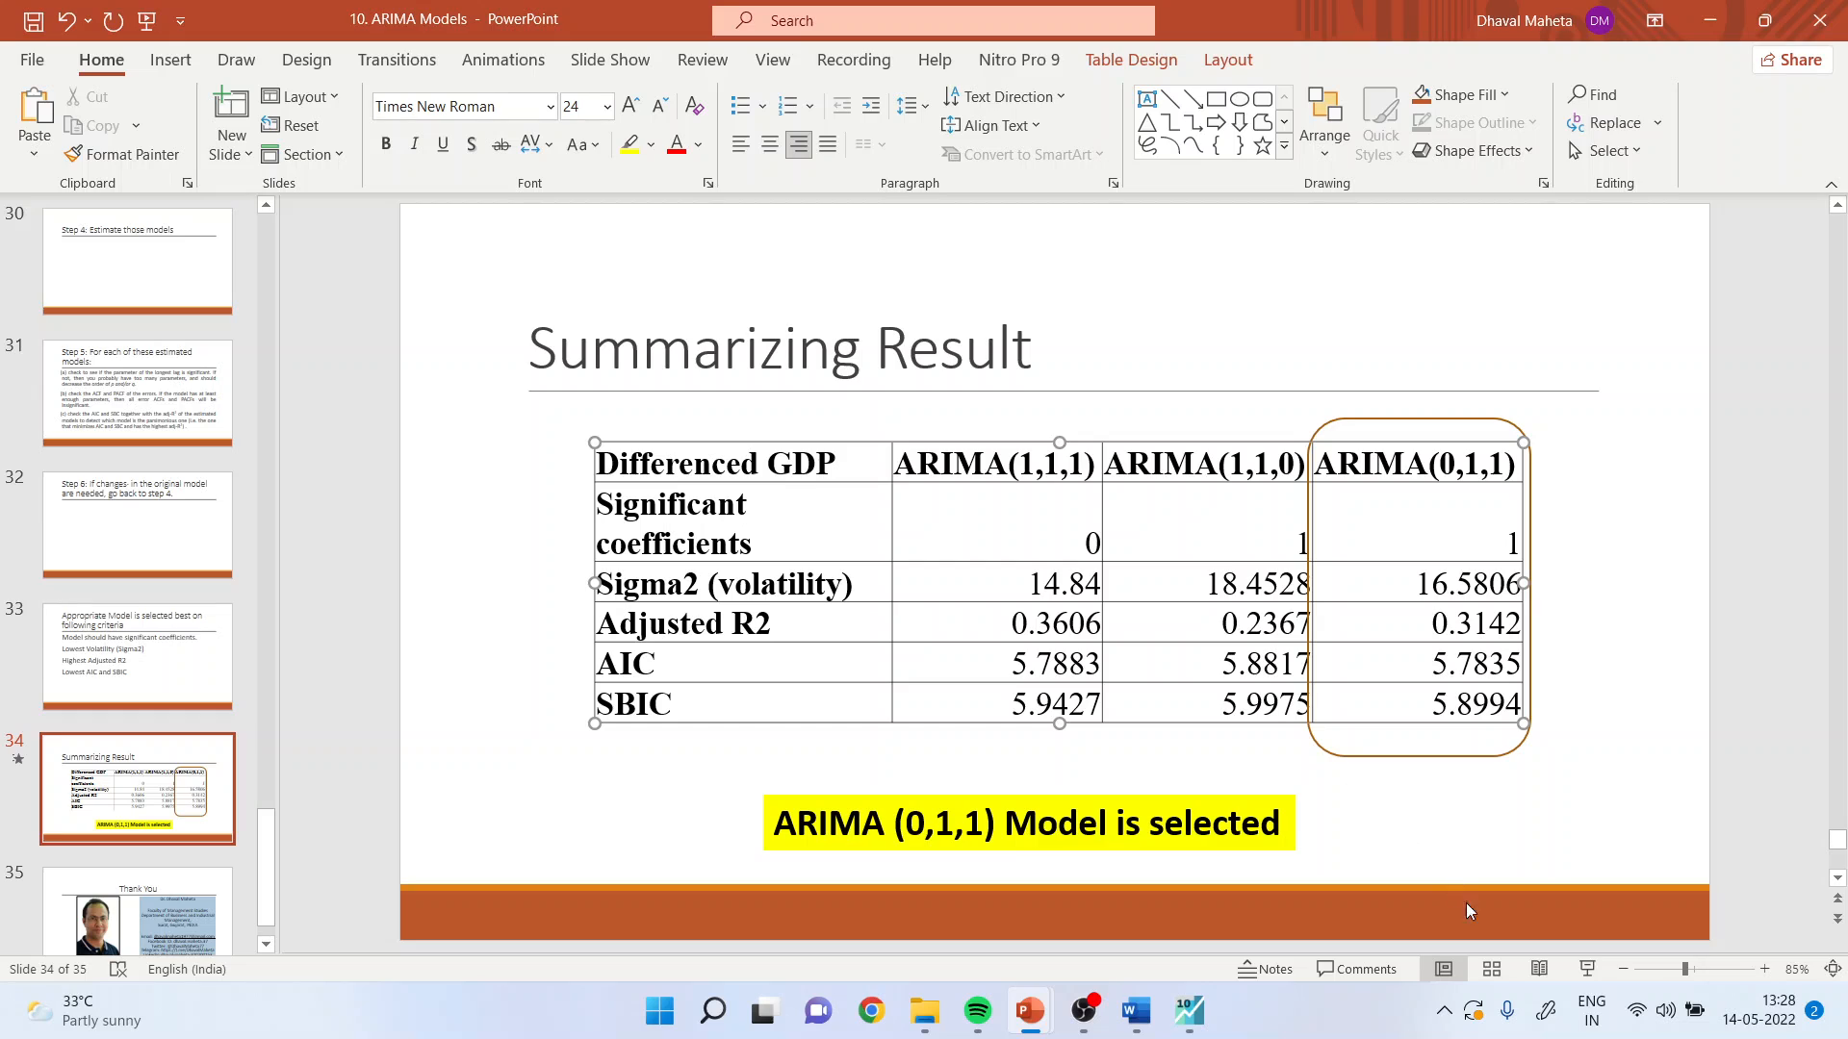
click(1587, 969)
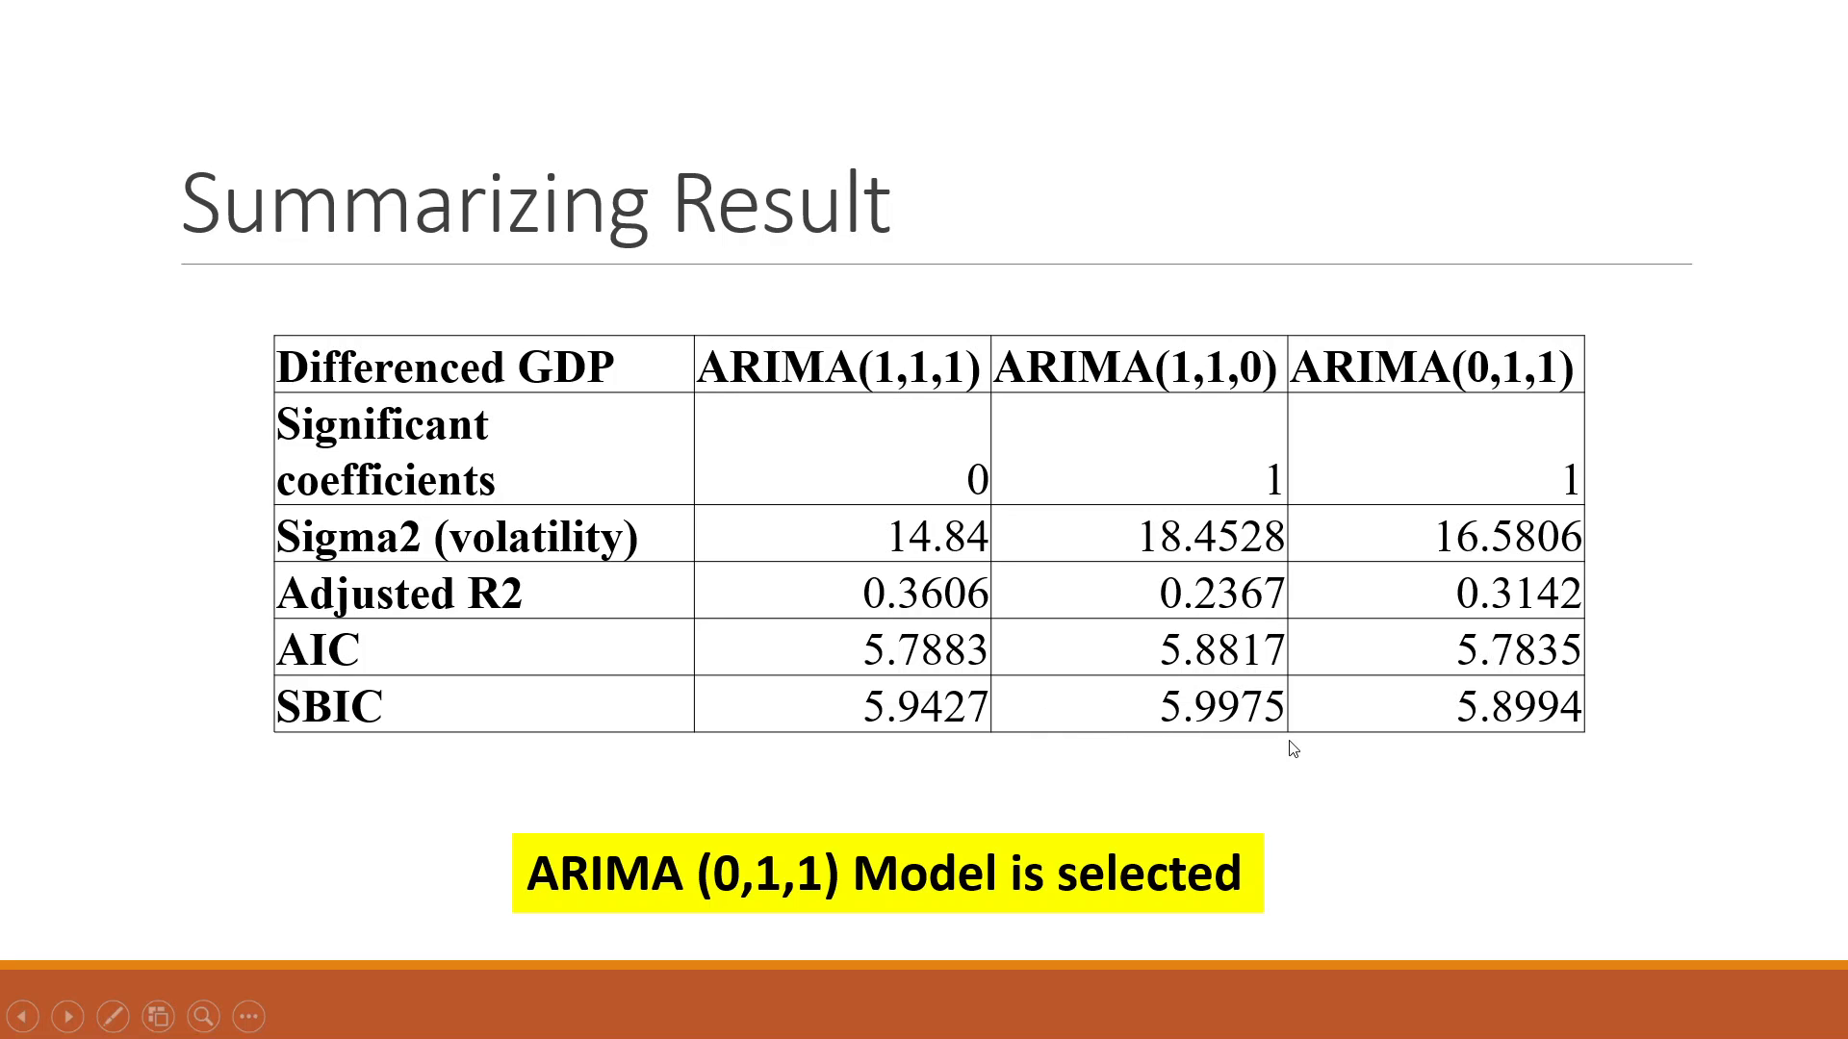
key(Escape)
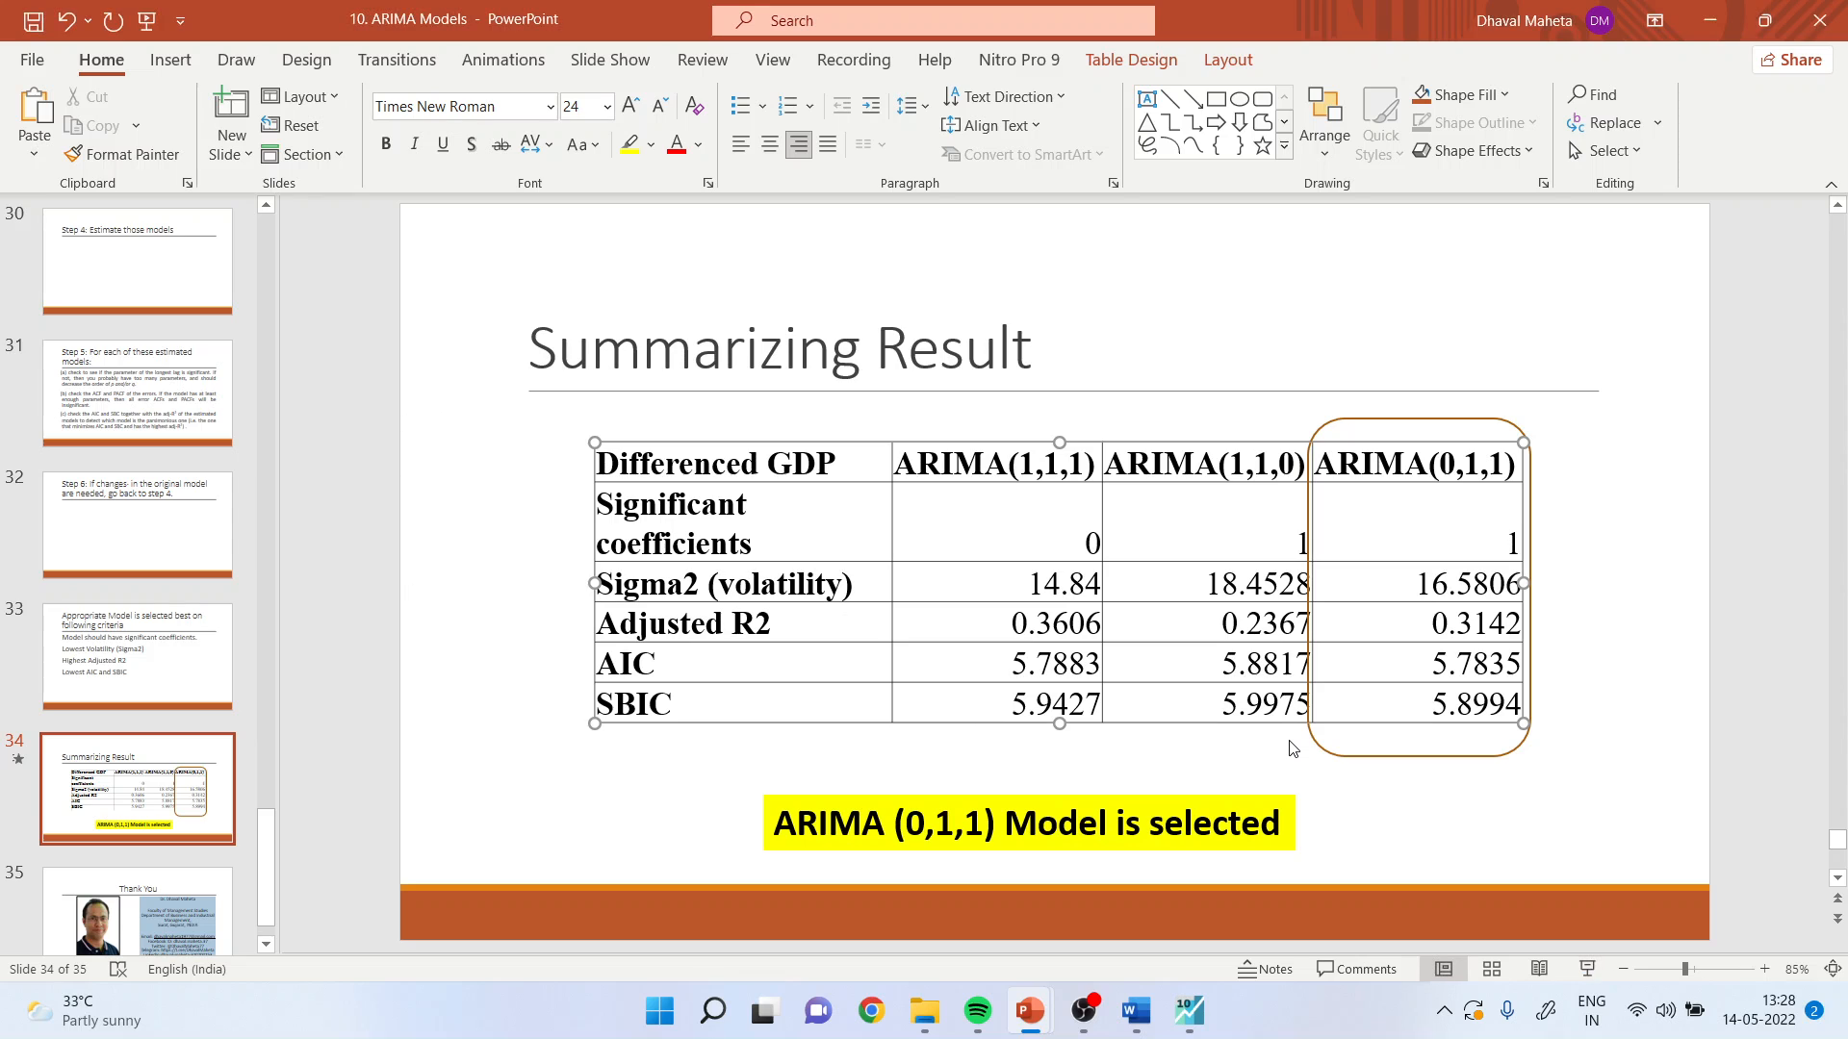
Return to EViews and estimate the ARIMA(0,1,1) model with "ls dgdp c ma(1)", deleting the previous untitled equation.
click(1203, 1020)
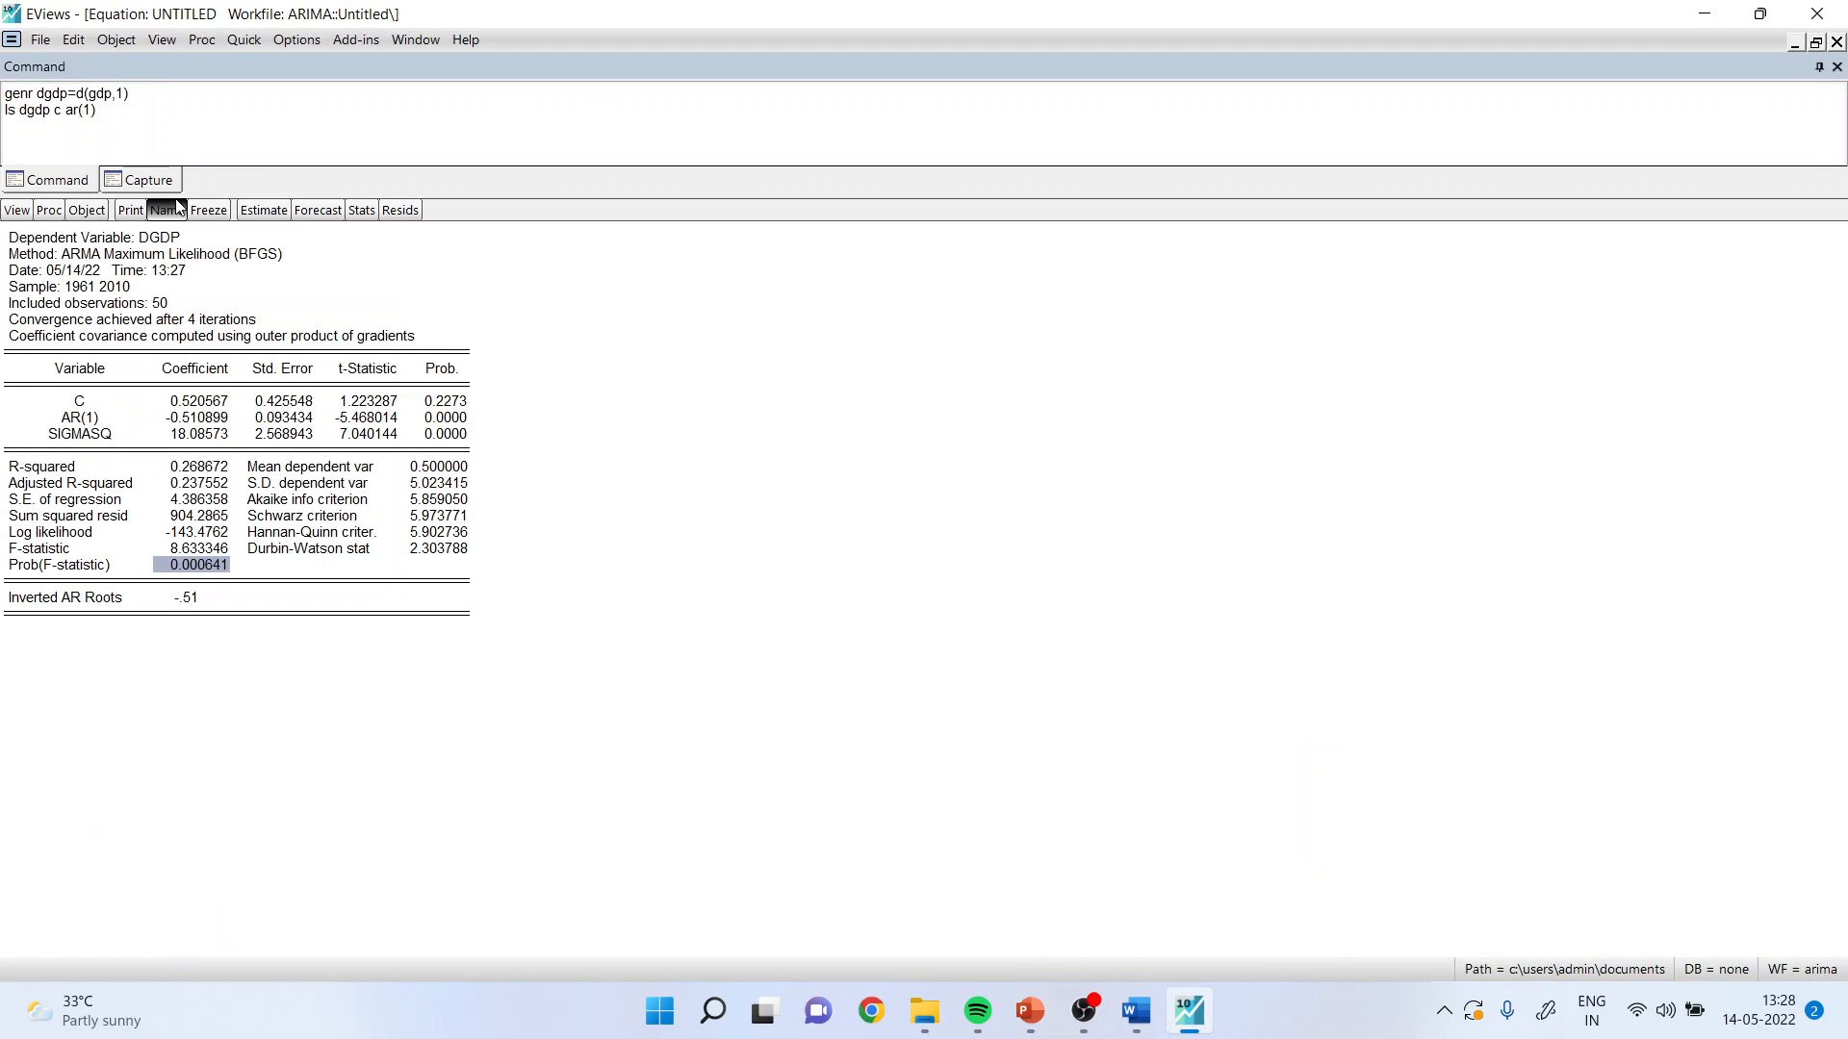
click(98, 112)
key(BackSpace)
key(BackSpace)
key(BackSpace)
key(BackSpace)
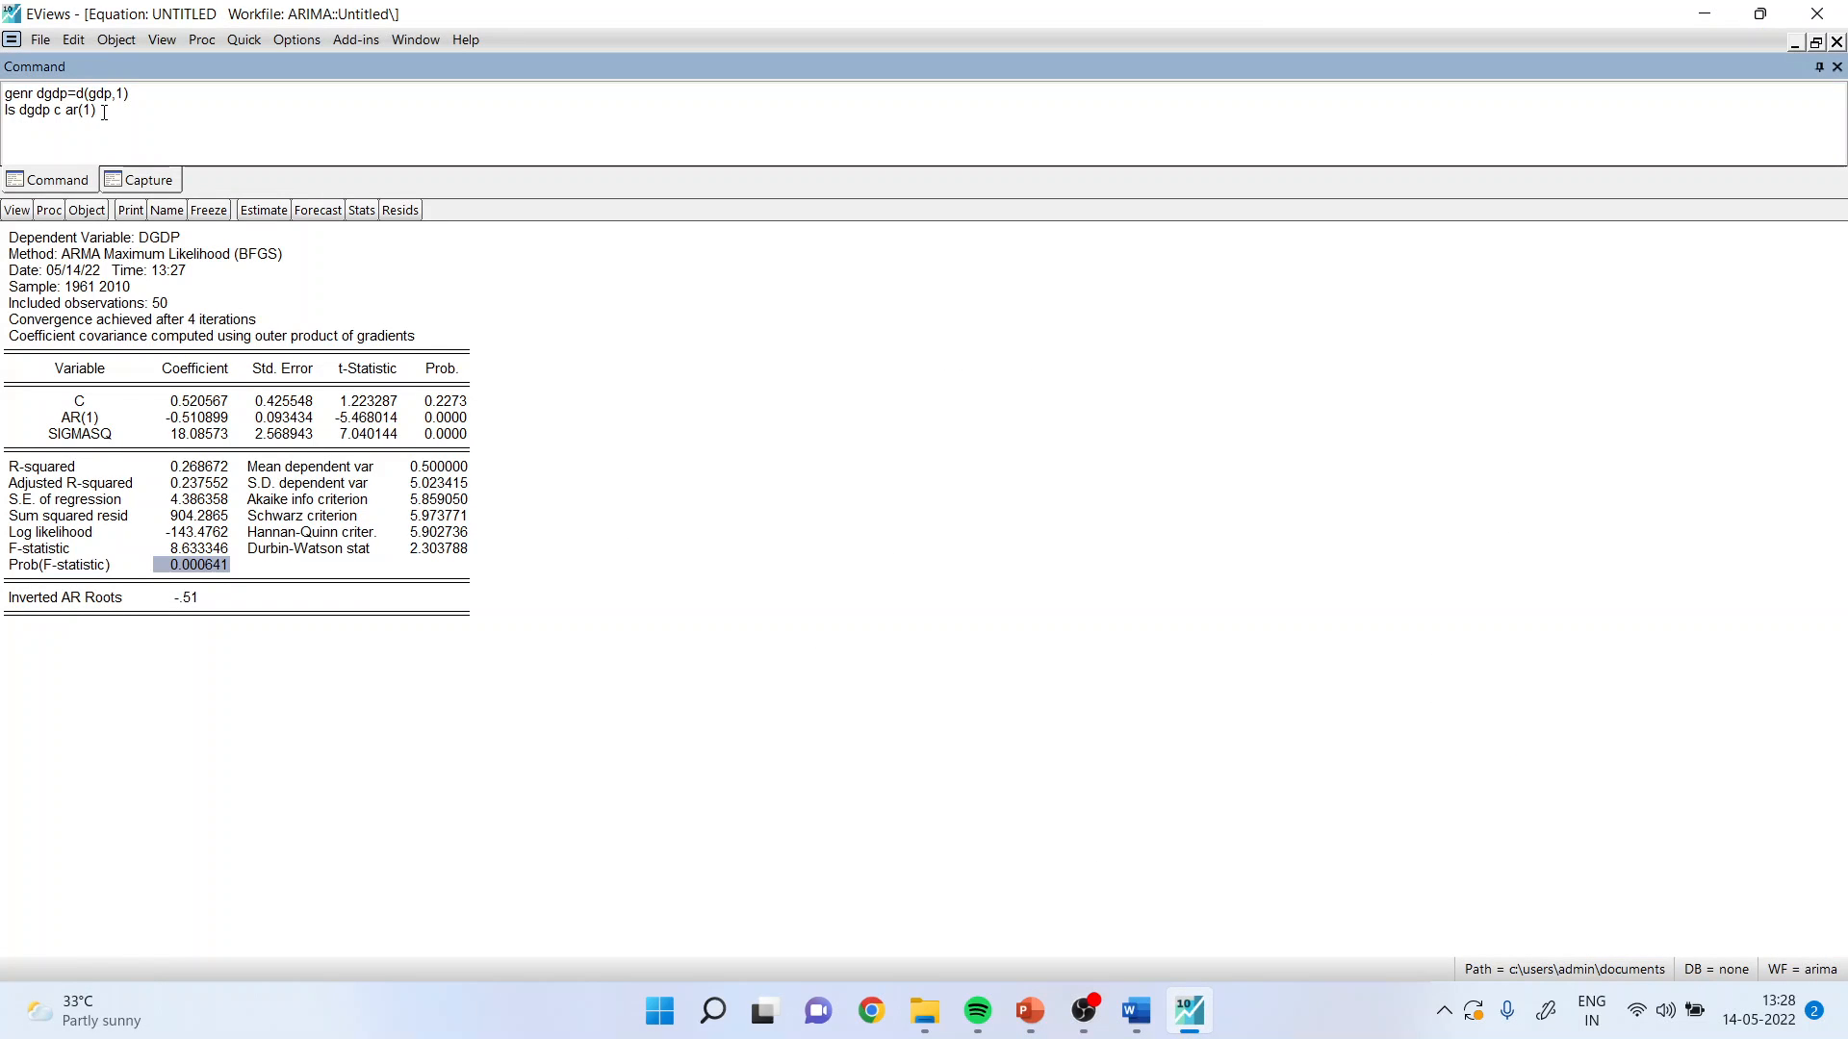
key(BackSpace)
text(ma(1)
key(Return)
key(Return)
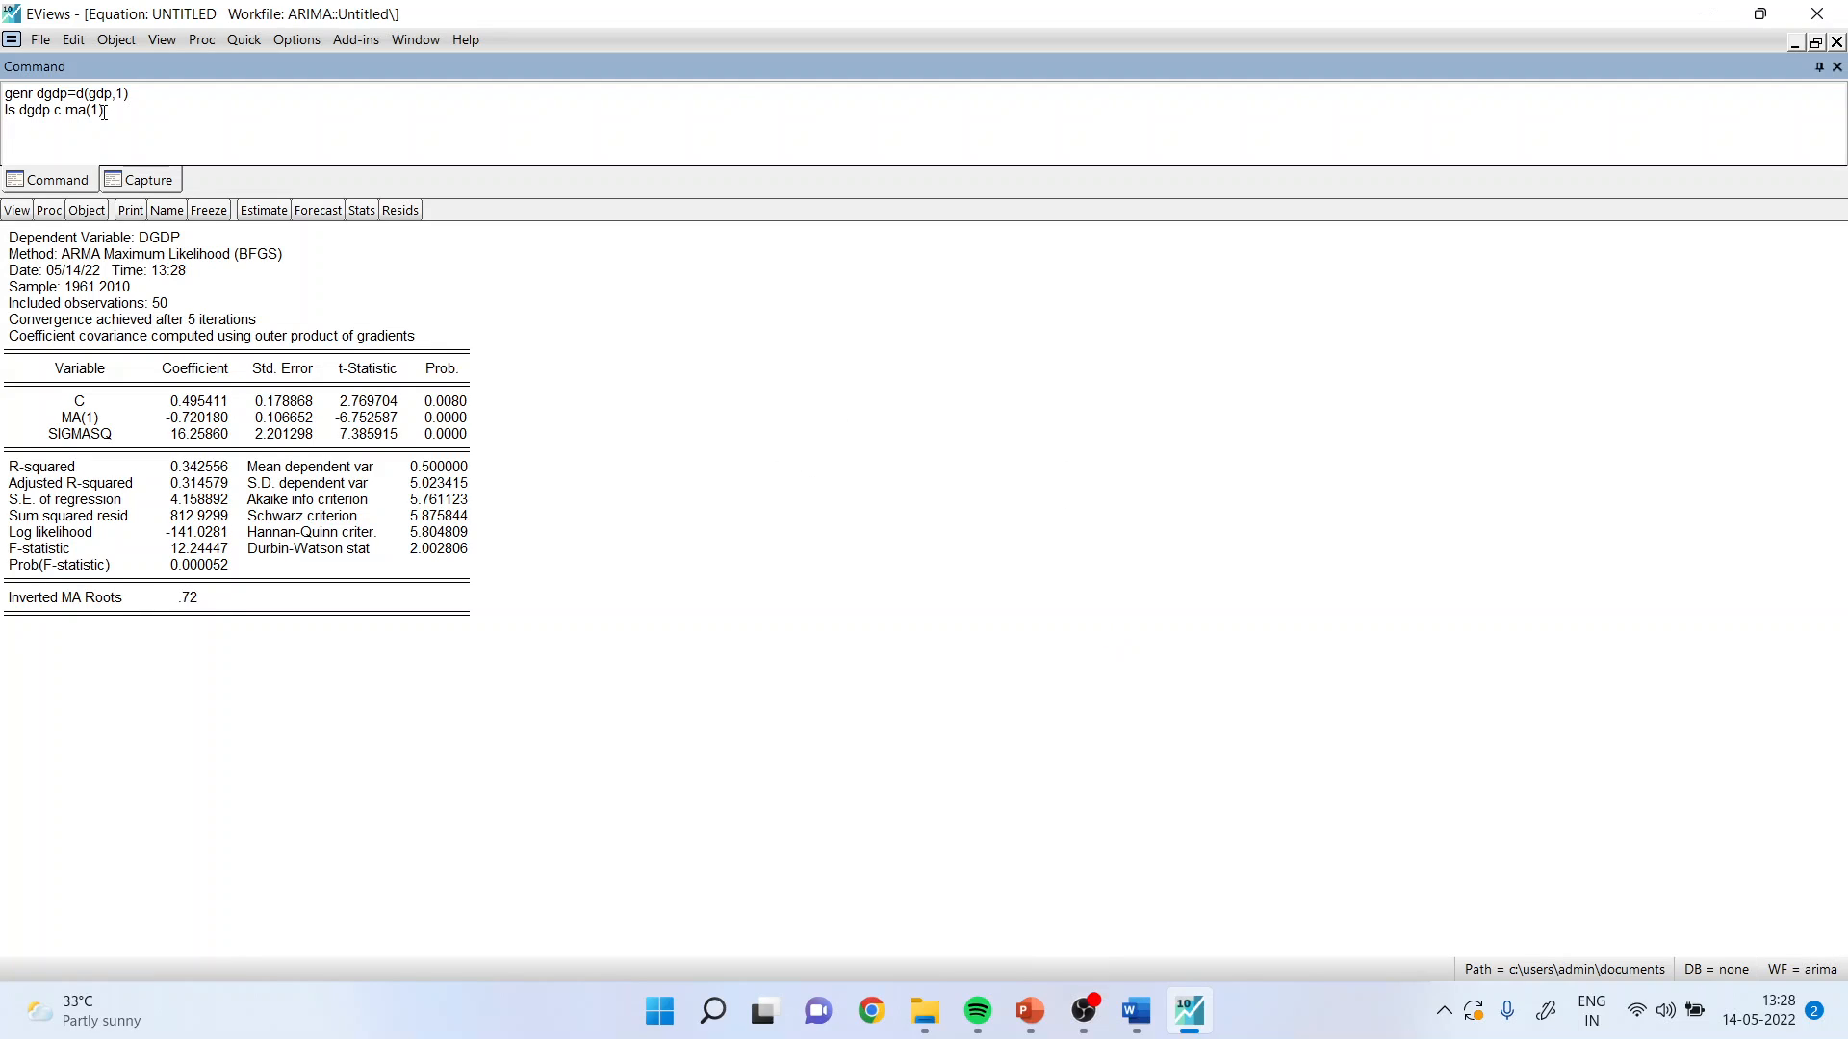
Check the MA(1) model's coefficient p-values, F-statistic probability and adjusted R-squared.
click(438, 420)
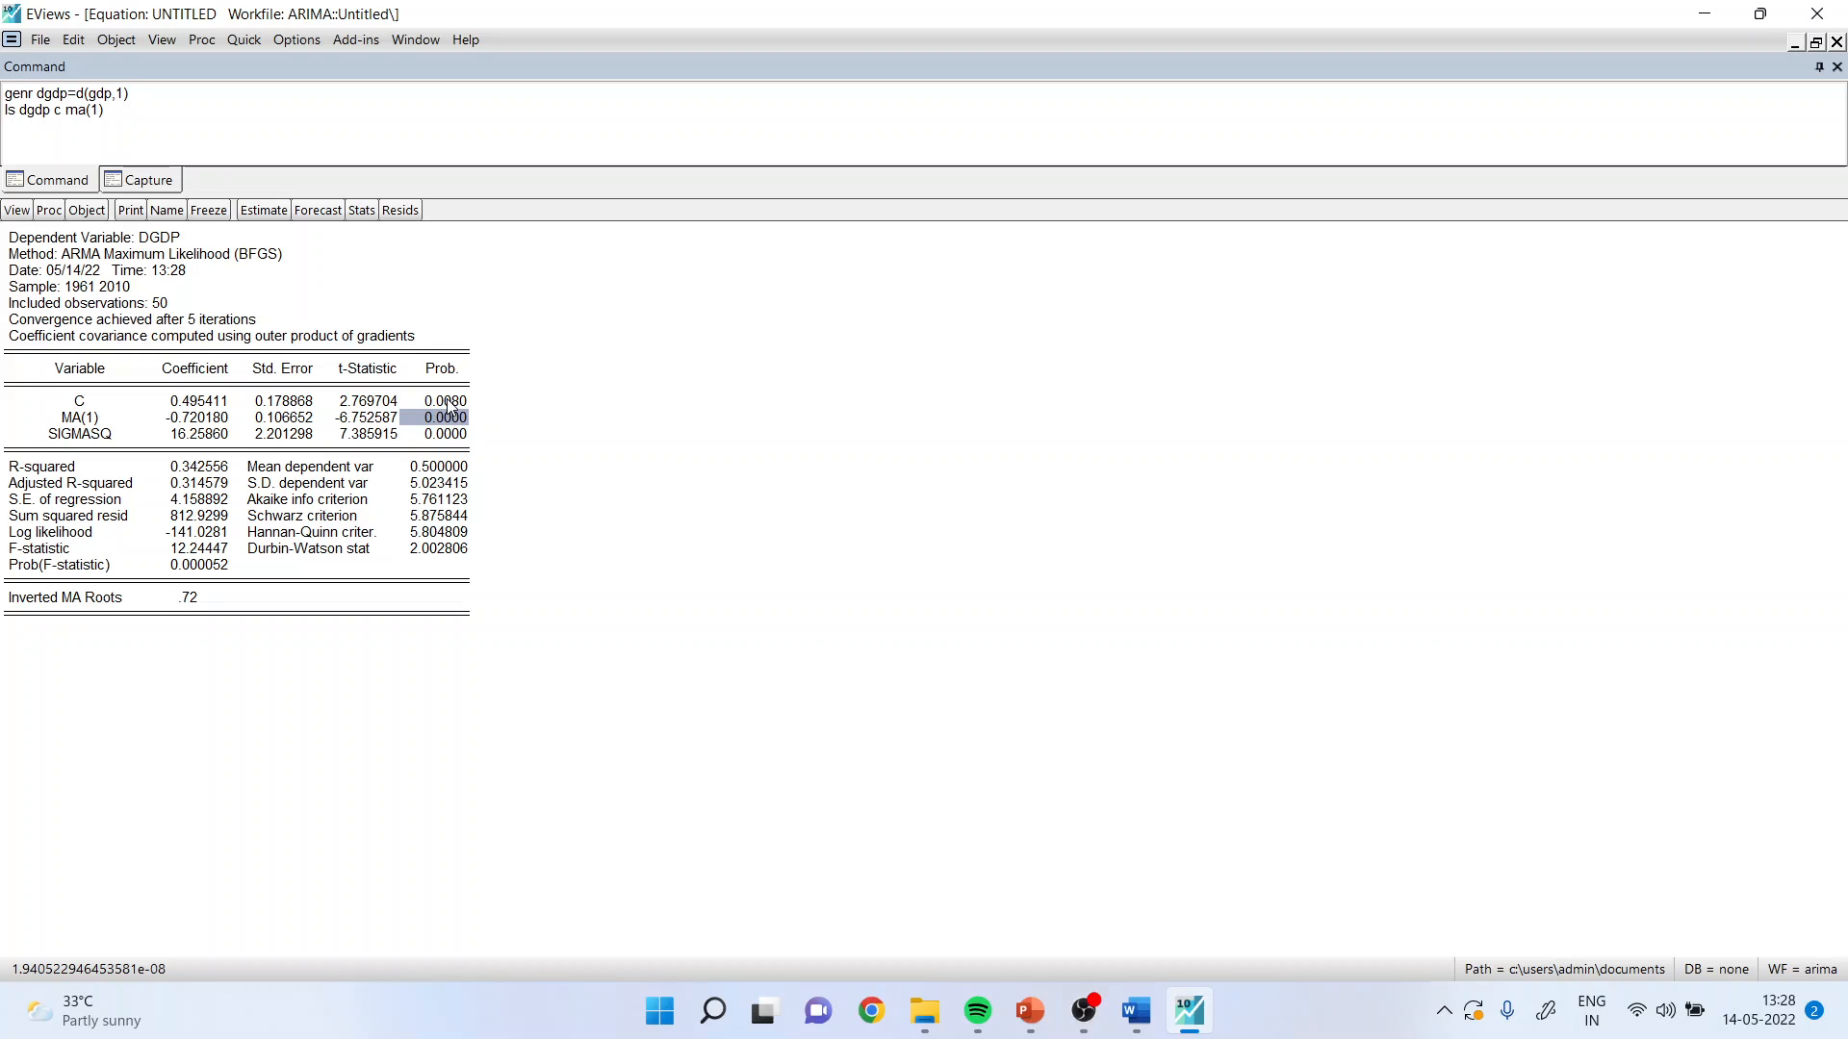
drag(446, 403, 450, 434)
click(219, 566)
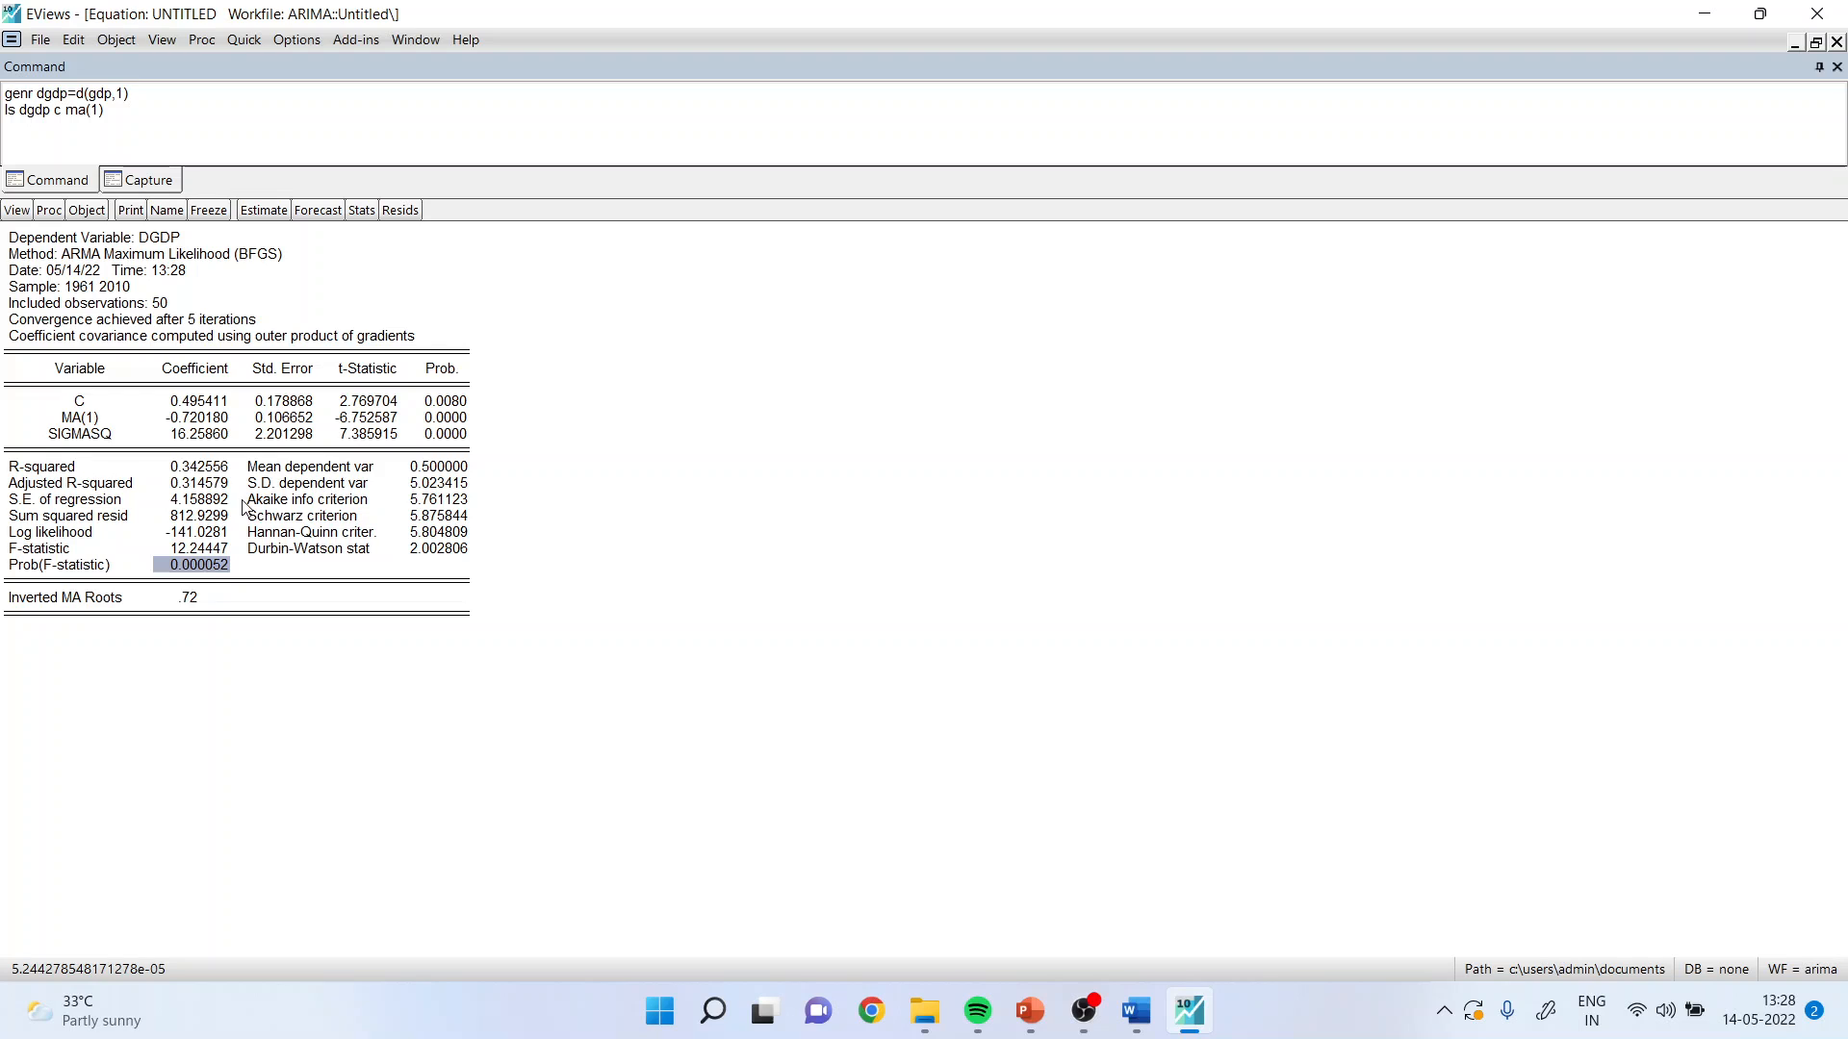
click(207, 489)
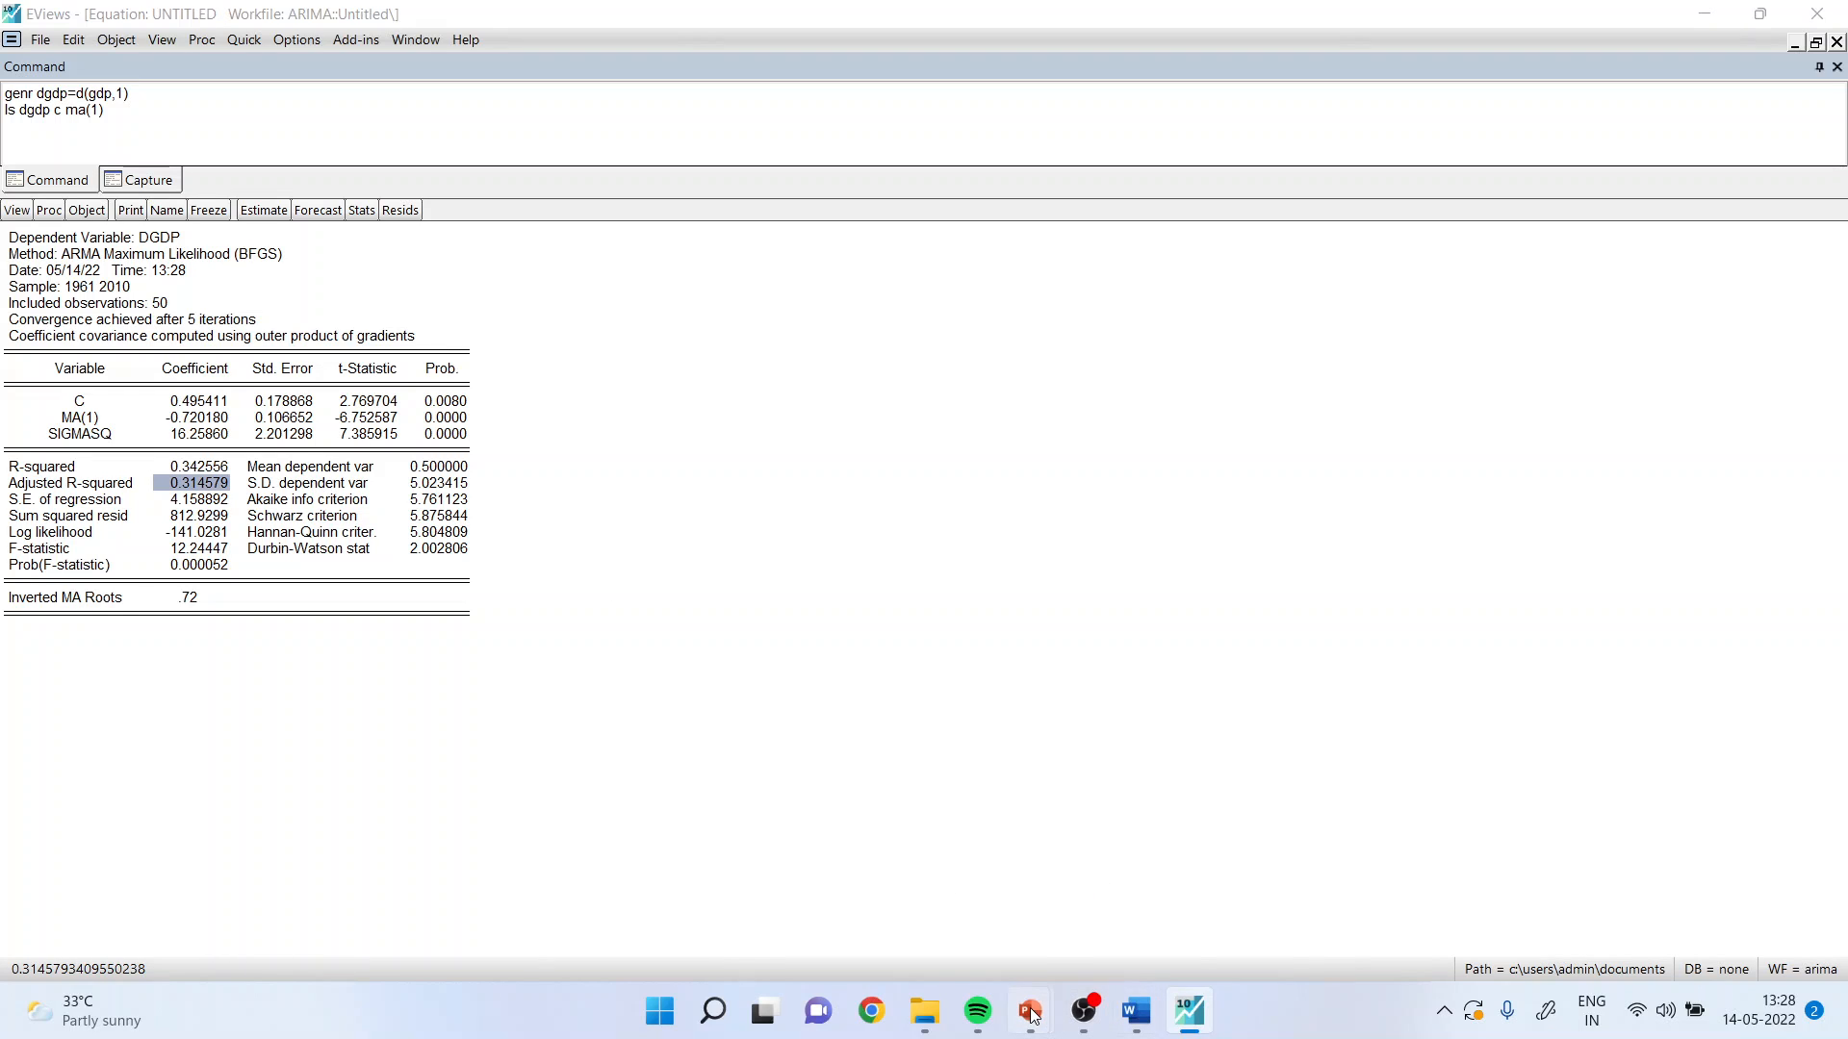
Switch to PowerPoint and show the Summarizing Result slide full screen to compare the three ARIMA models.
mouse_move(1030, 1011)
click(1251, 867)
click(1587, 969)
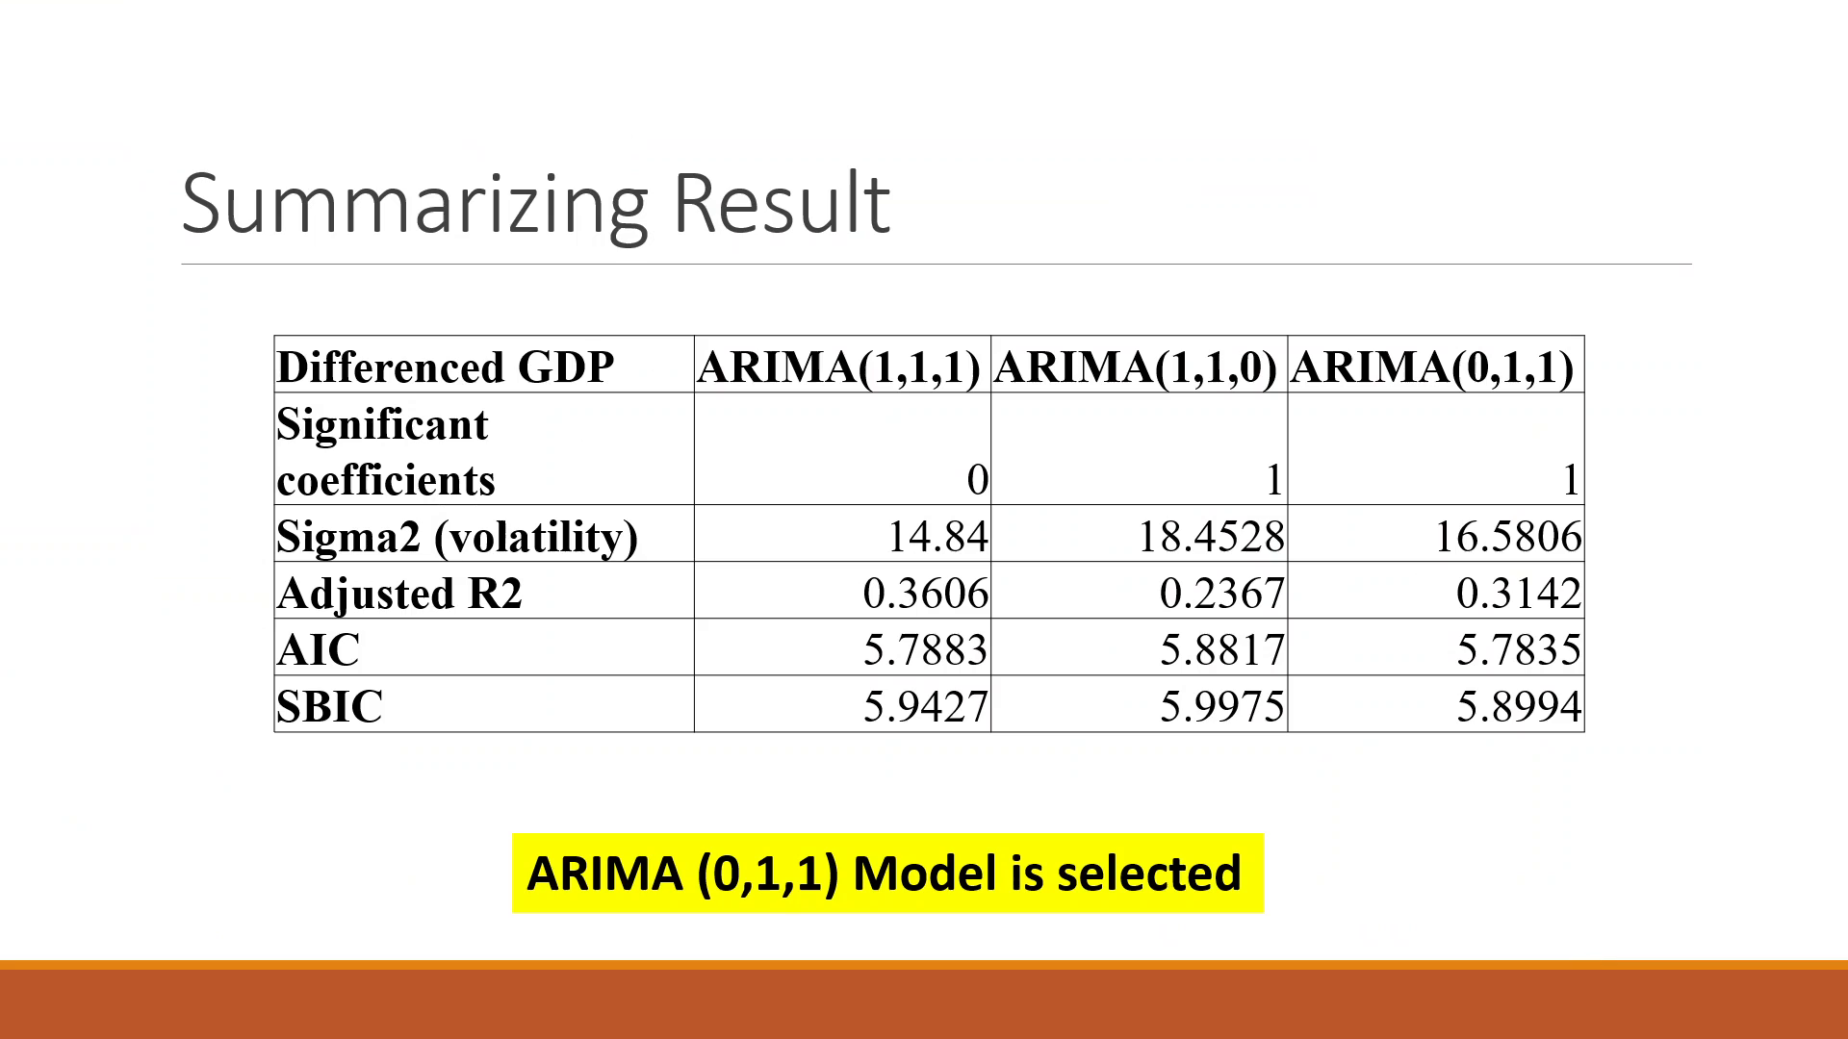
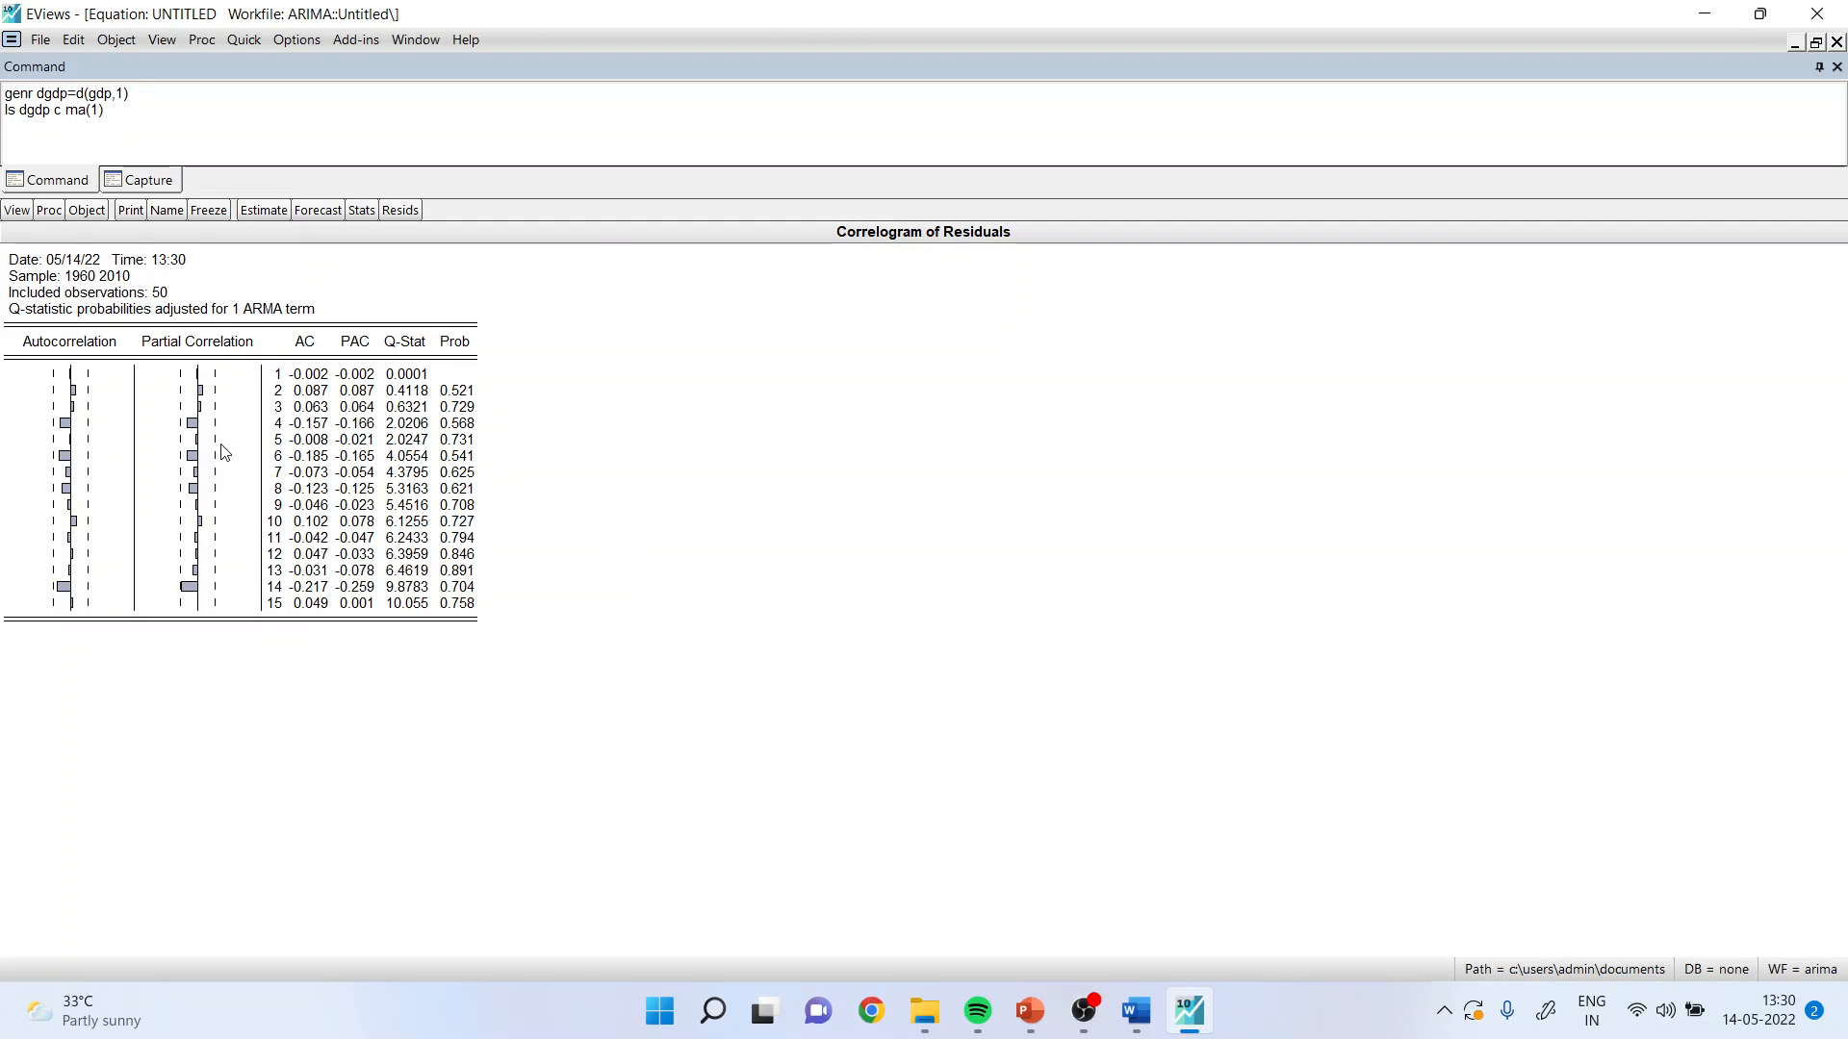
Examine the MA(1) residual correlogram's autocorrelation, partial correlation and probability columns, focusing on the spike at lag 4.
drag(74, 372, 69, 611)
drag(83, 391, 89, 626)
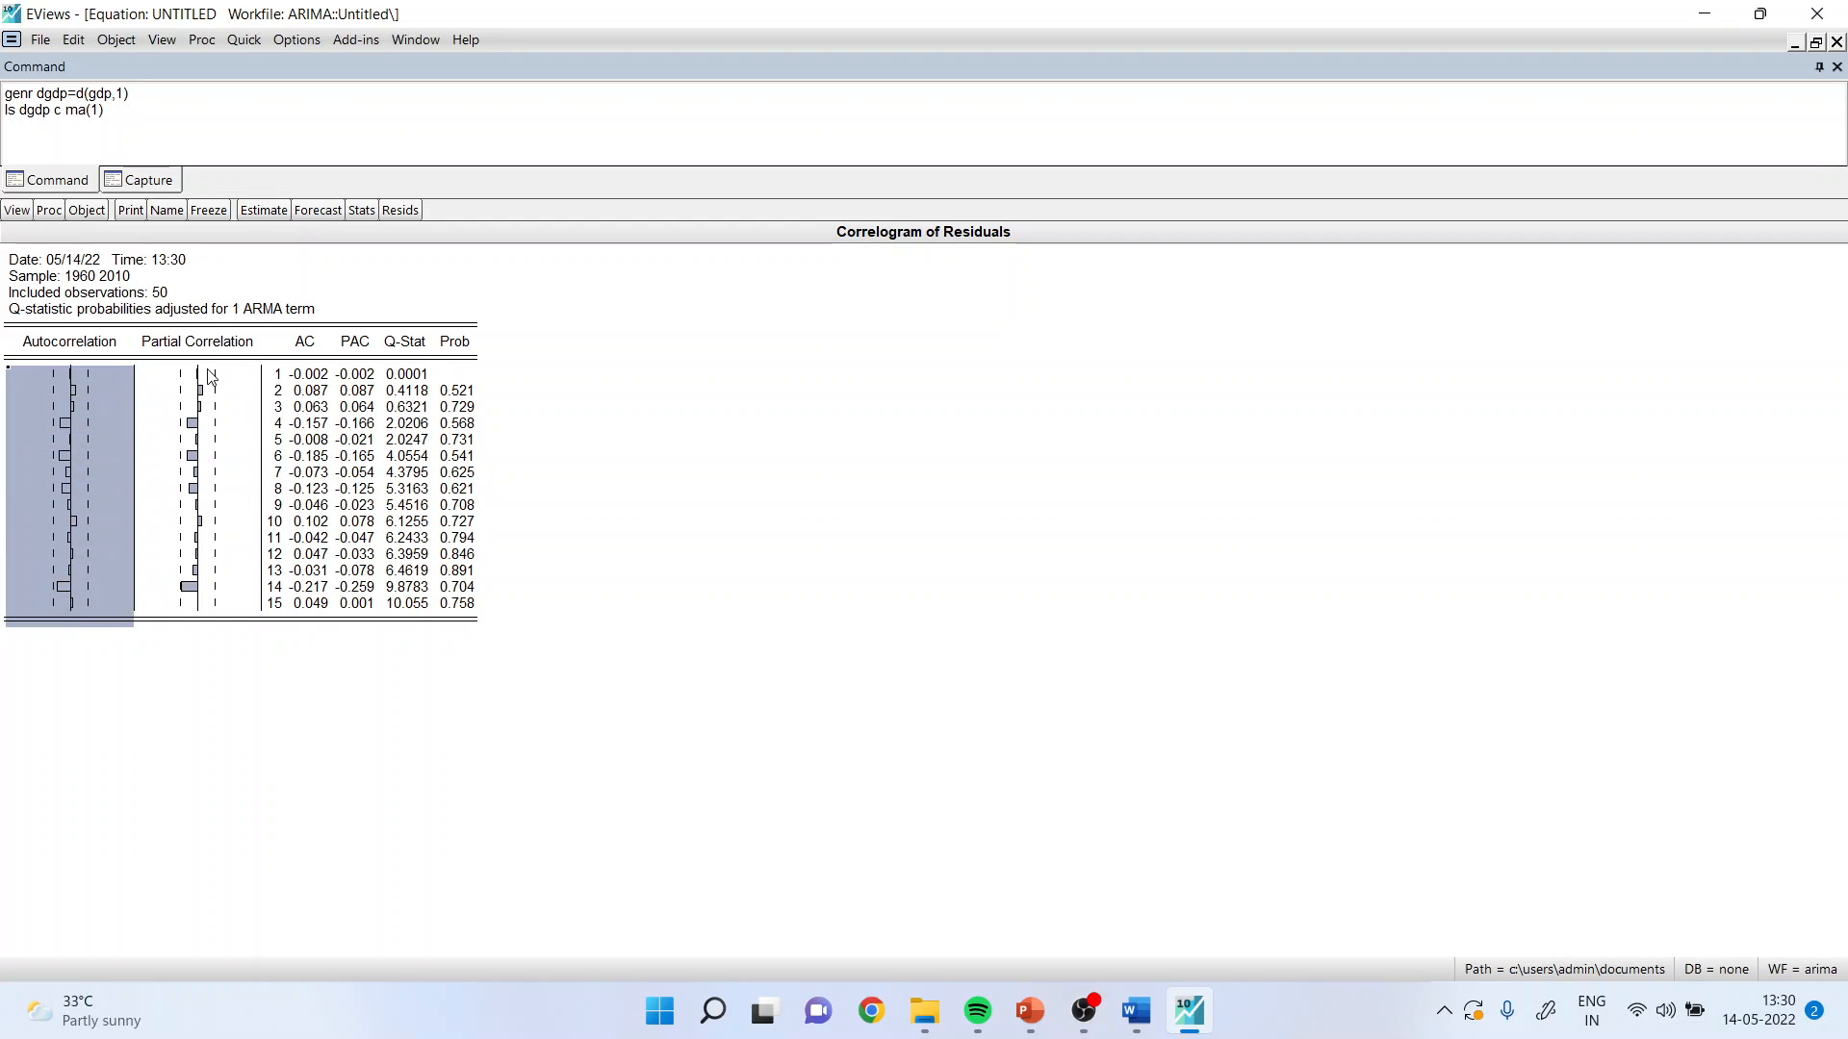
drag(213, 377, 199, 612)
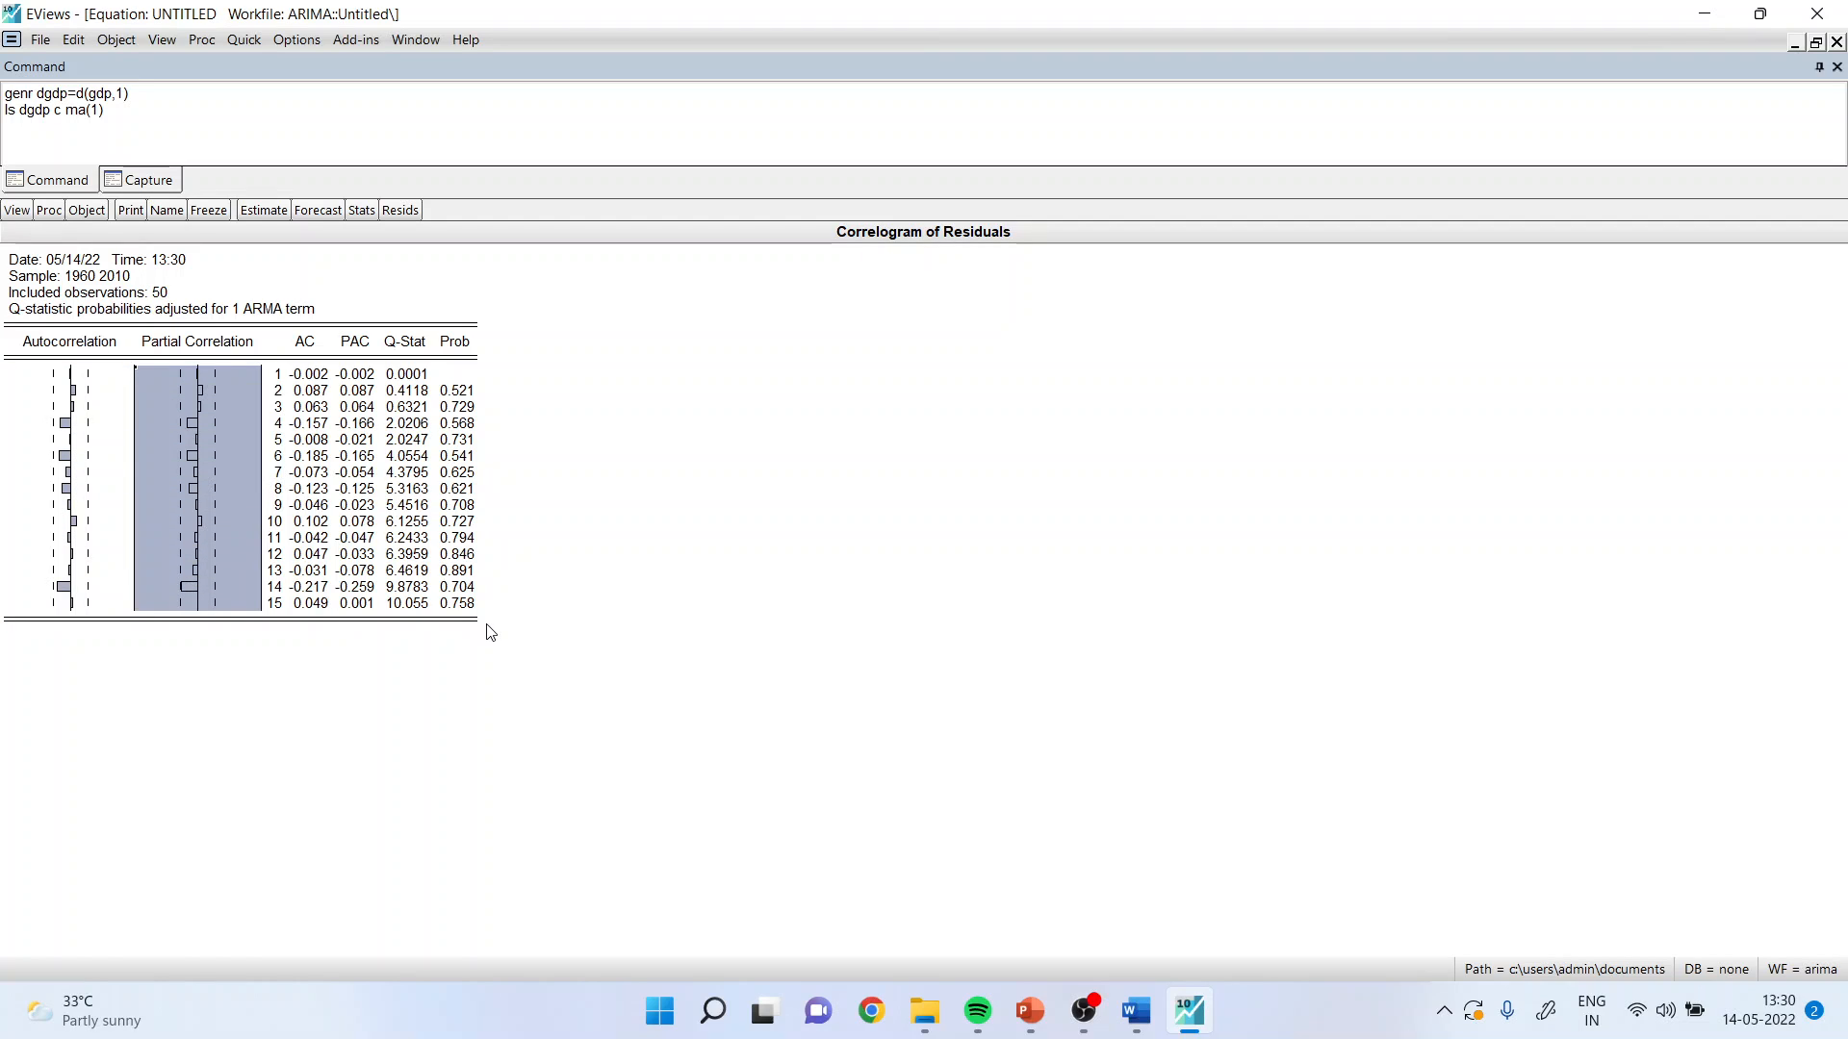
drag(435, 366, 462, 610)
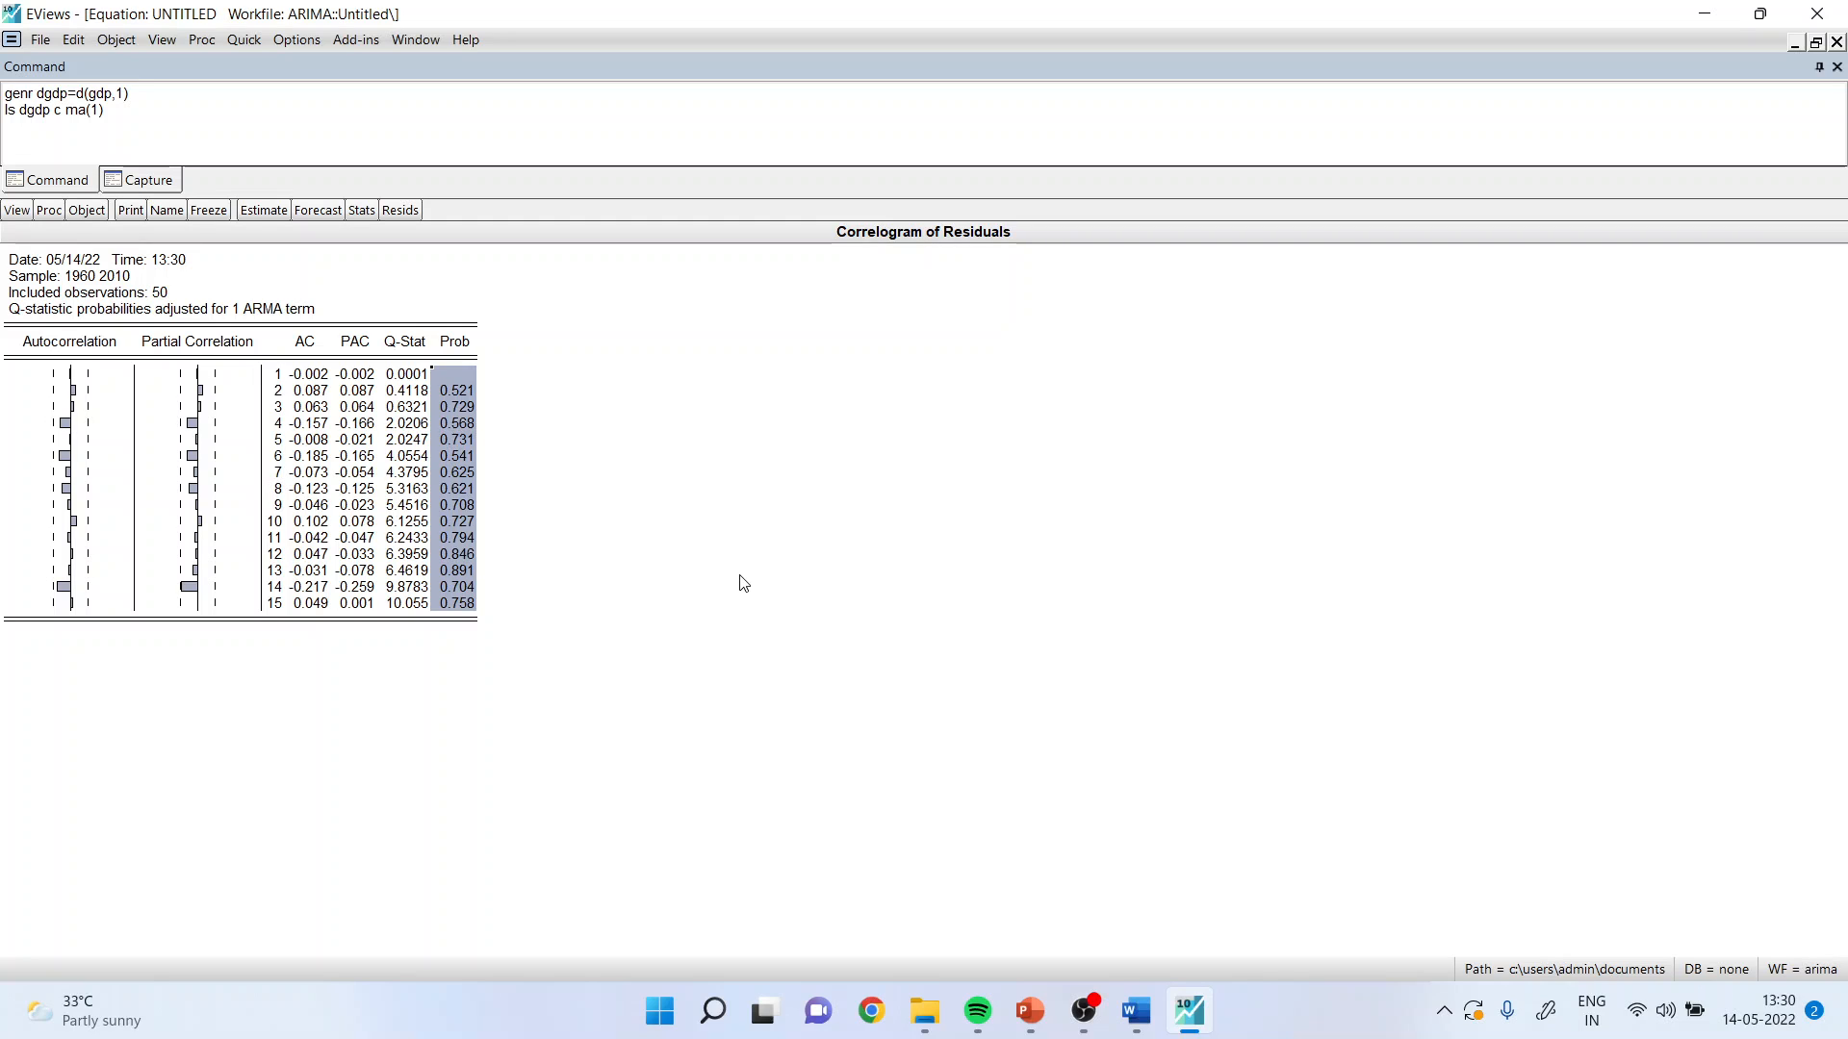
click(195, 433)
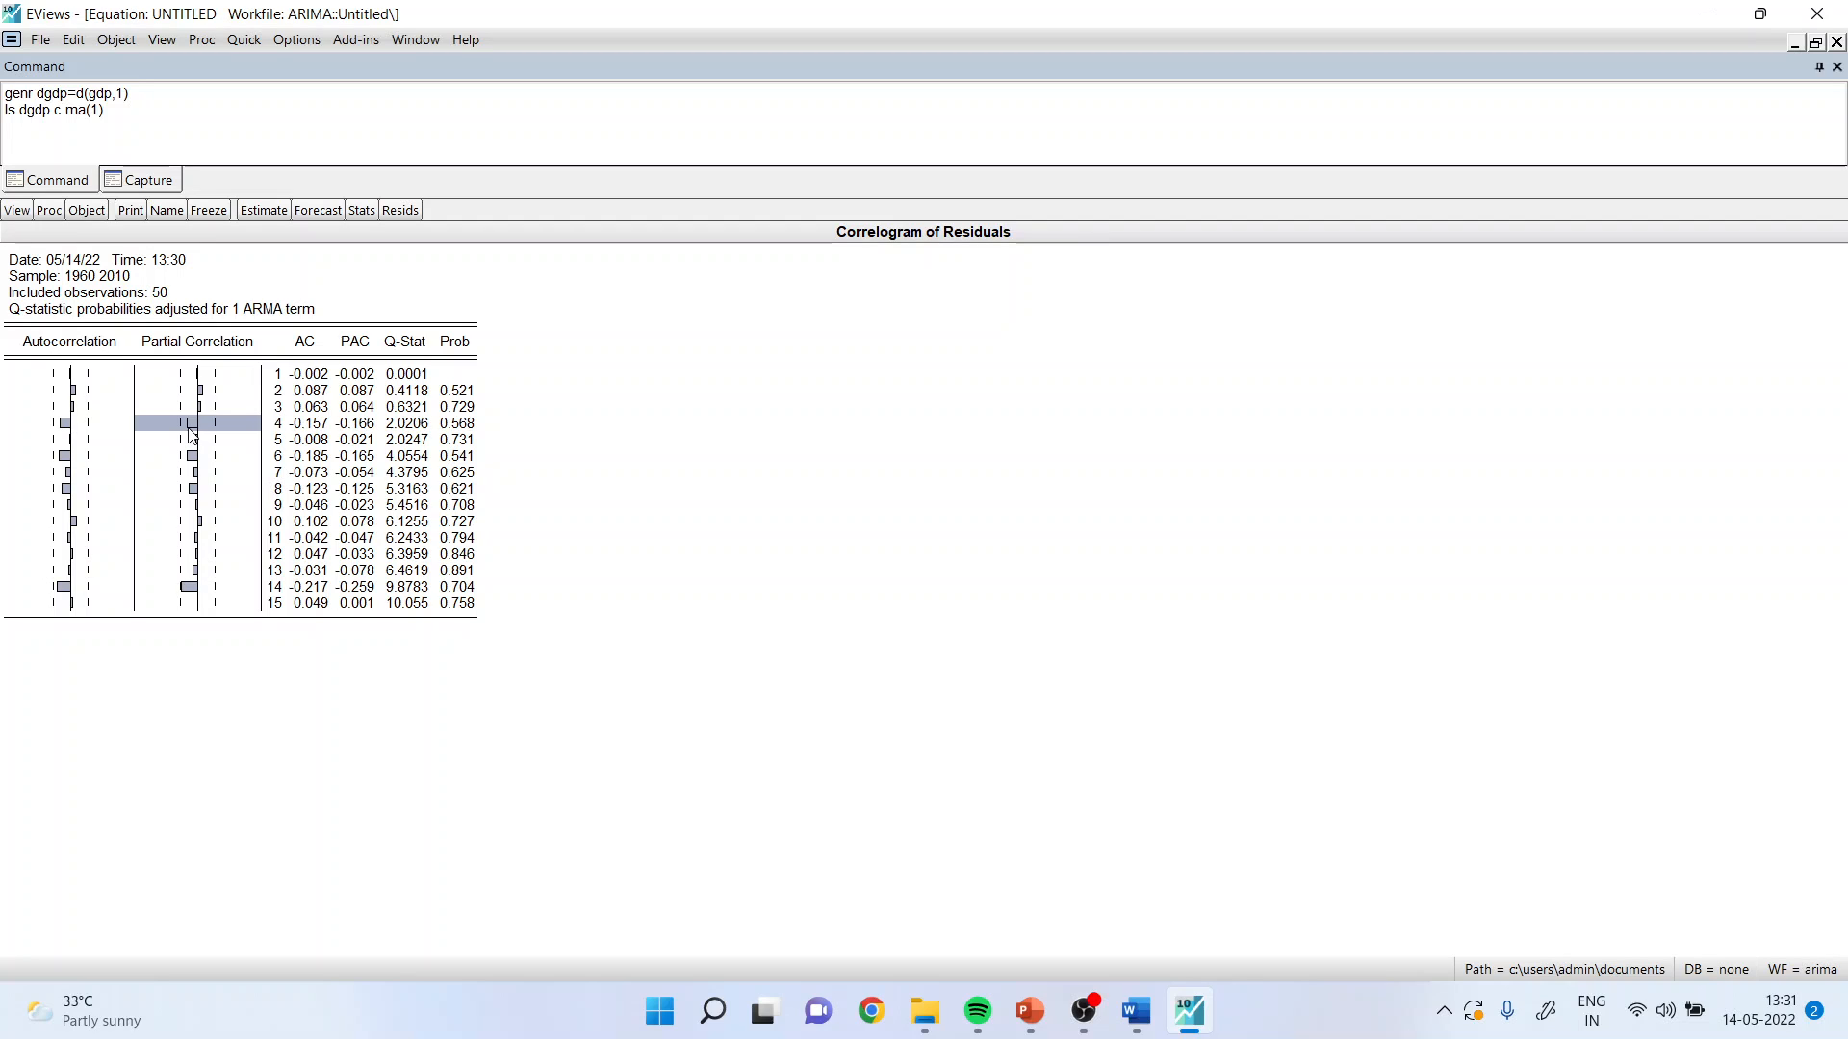
click(279, 425)
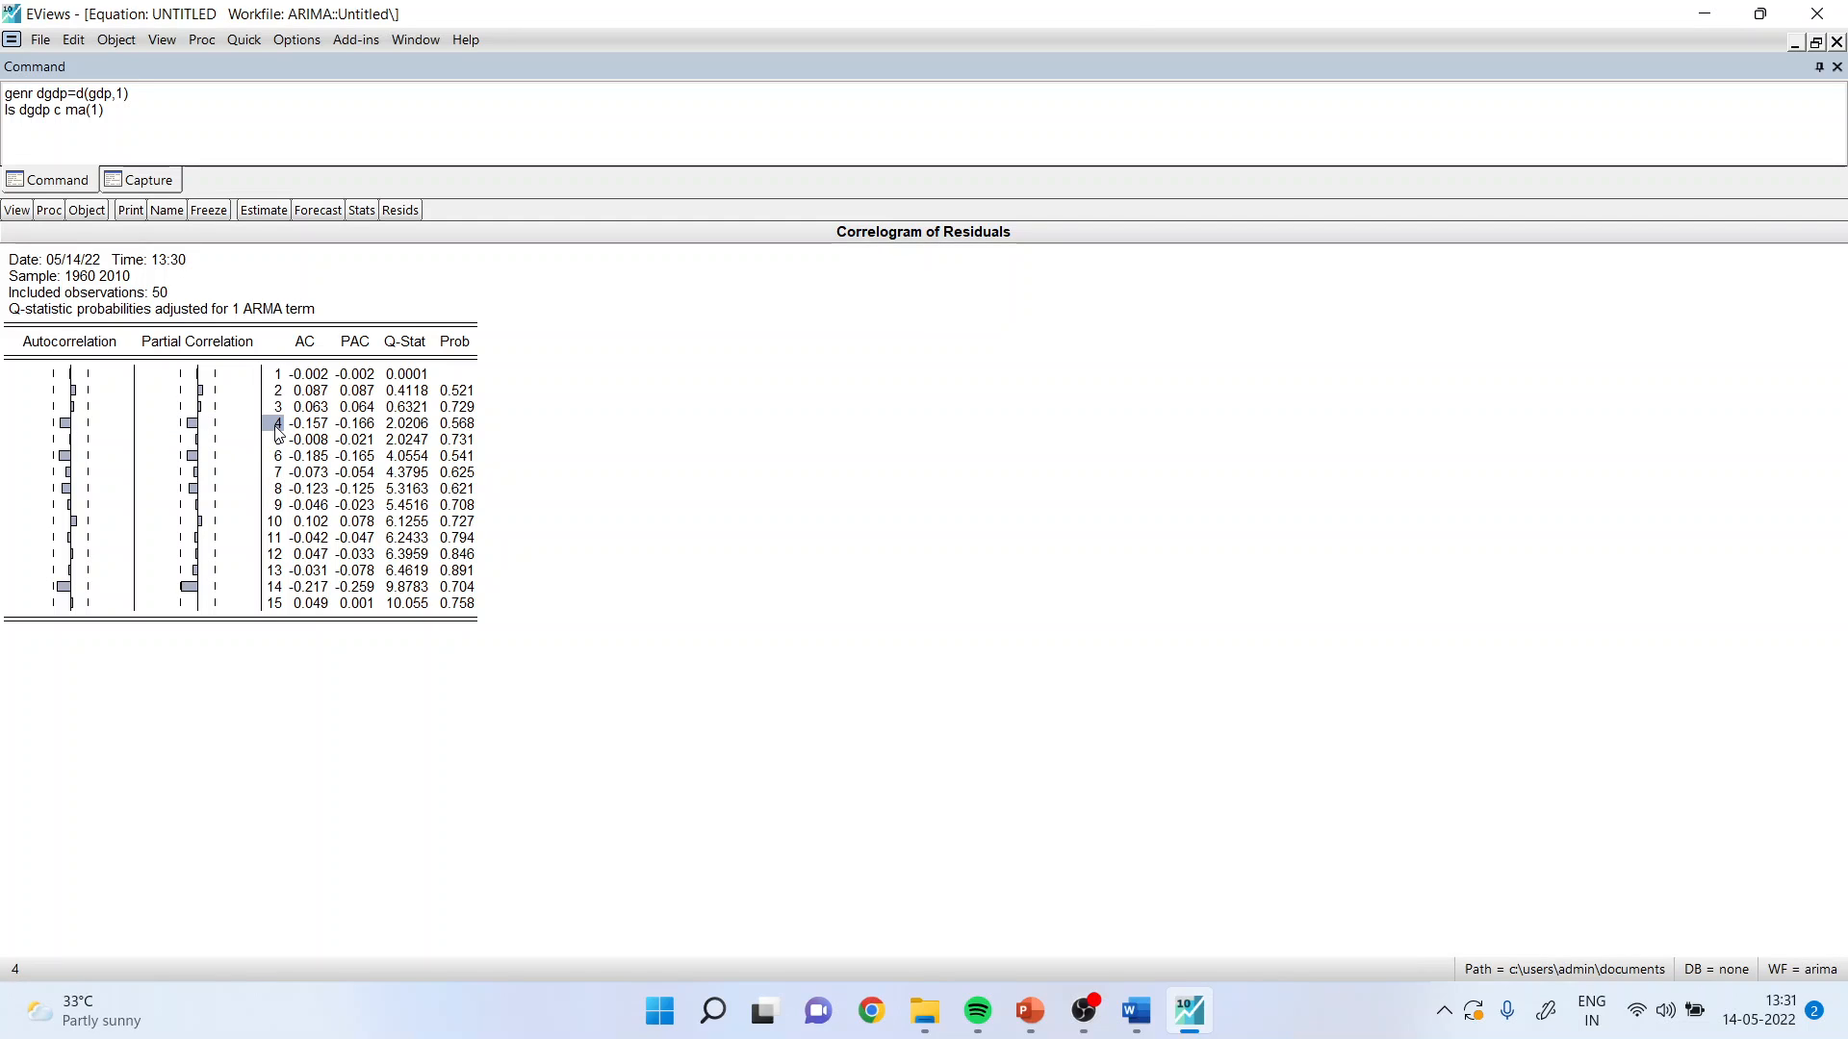
Add an MA(4) term and estimate "ls dgdp c ma(1) ma(4)", deleting the previous untitled equation.
click(116, 113)
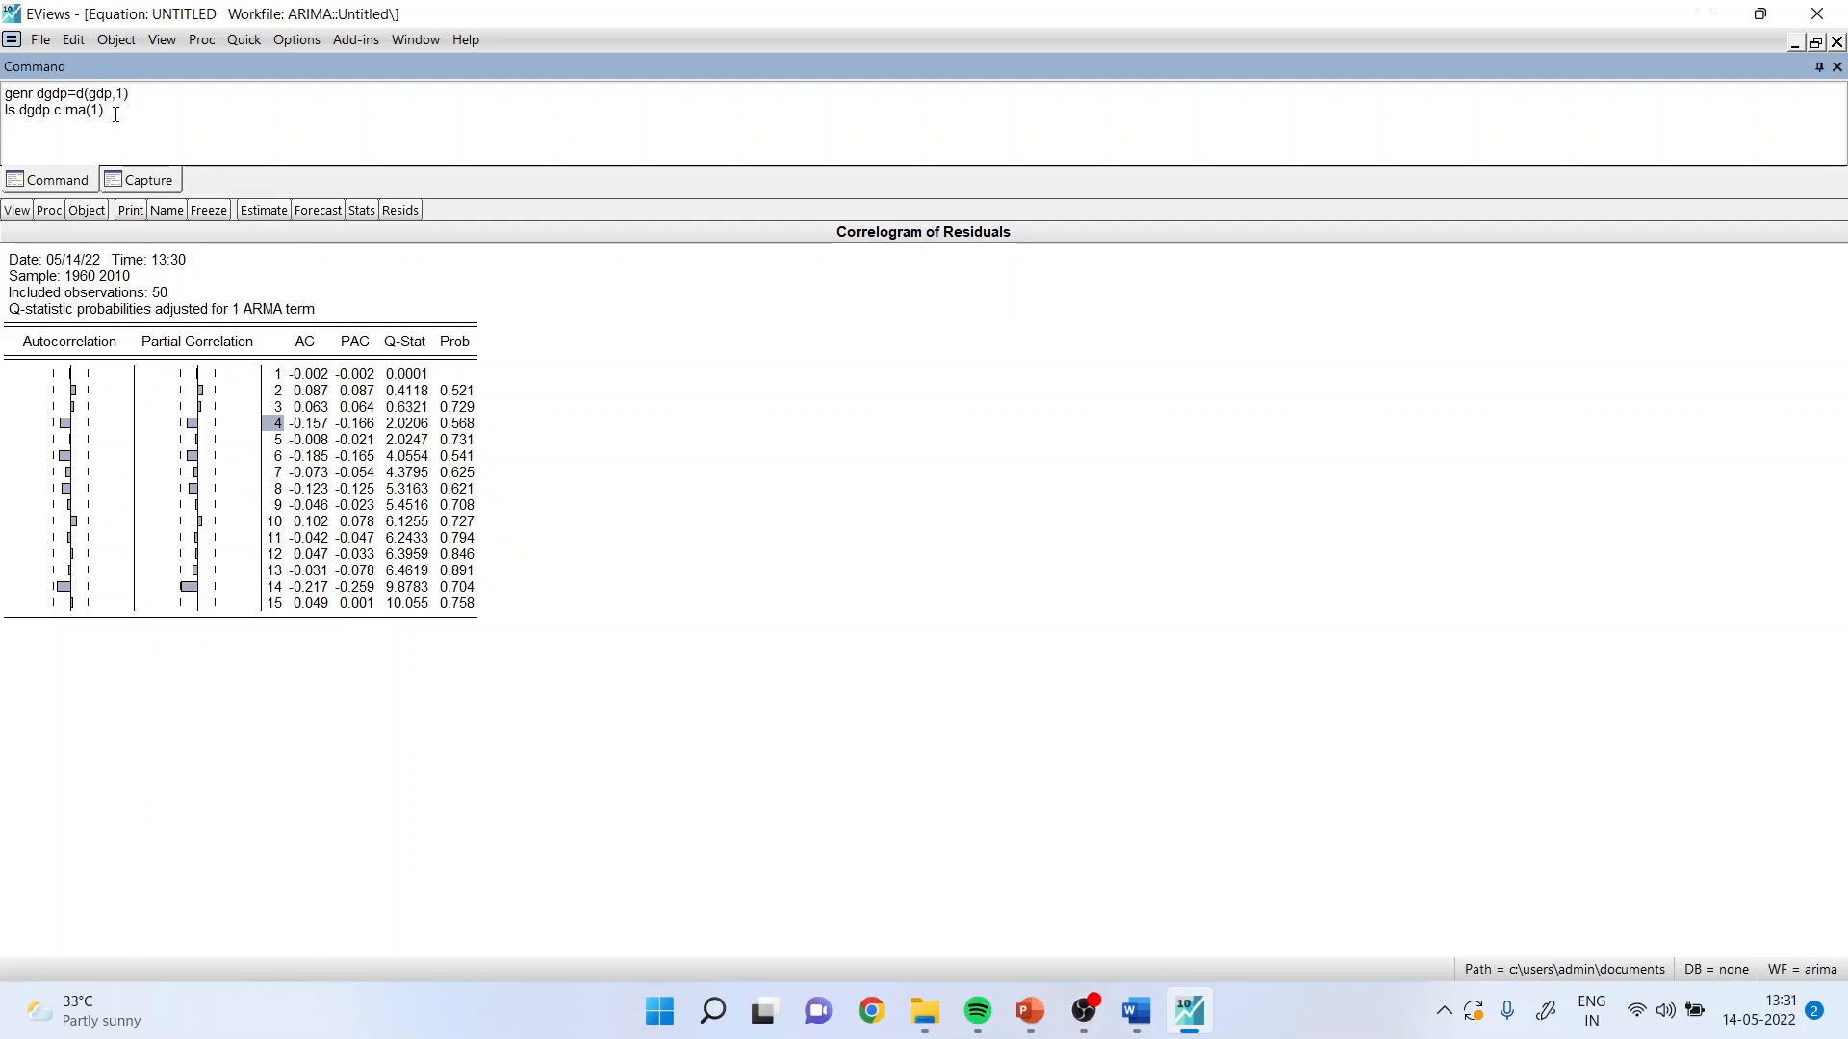
text(ma(4))
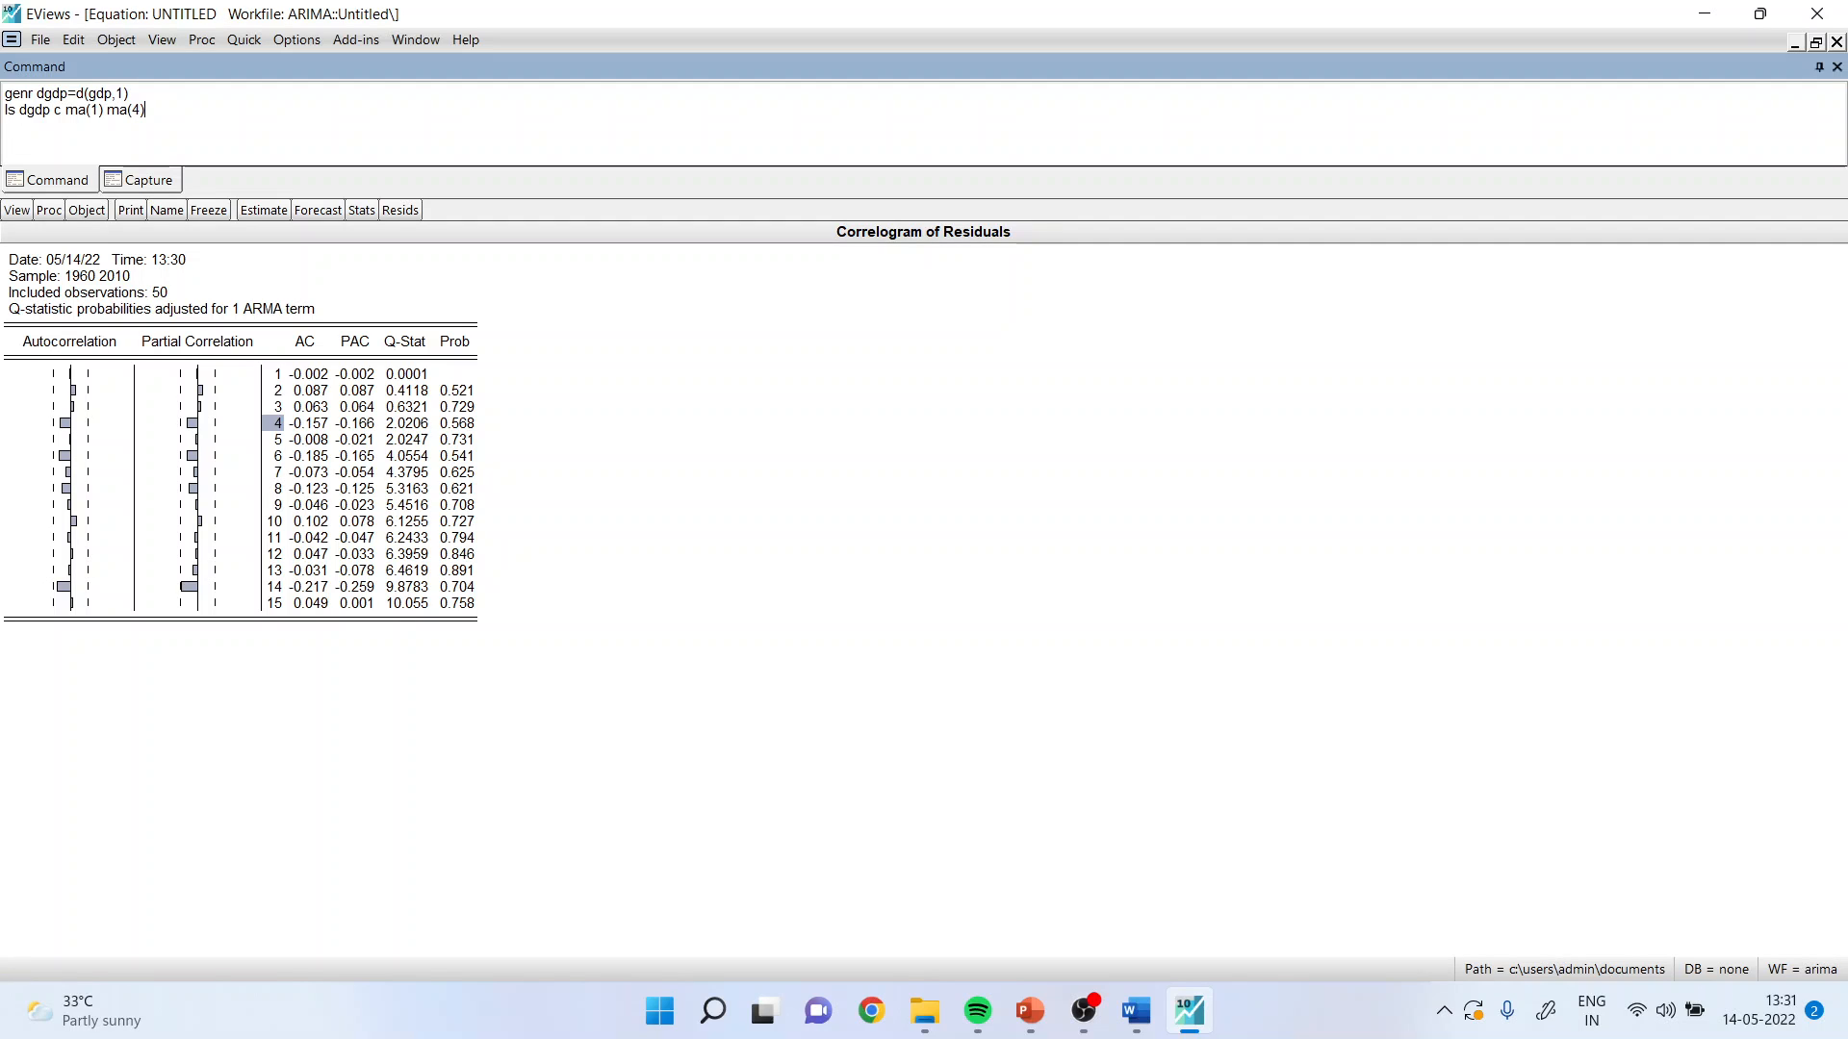
key(Return)
key(Return)
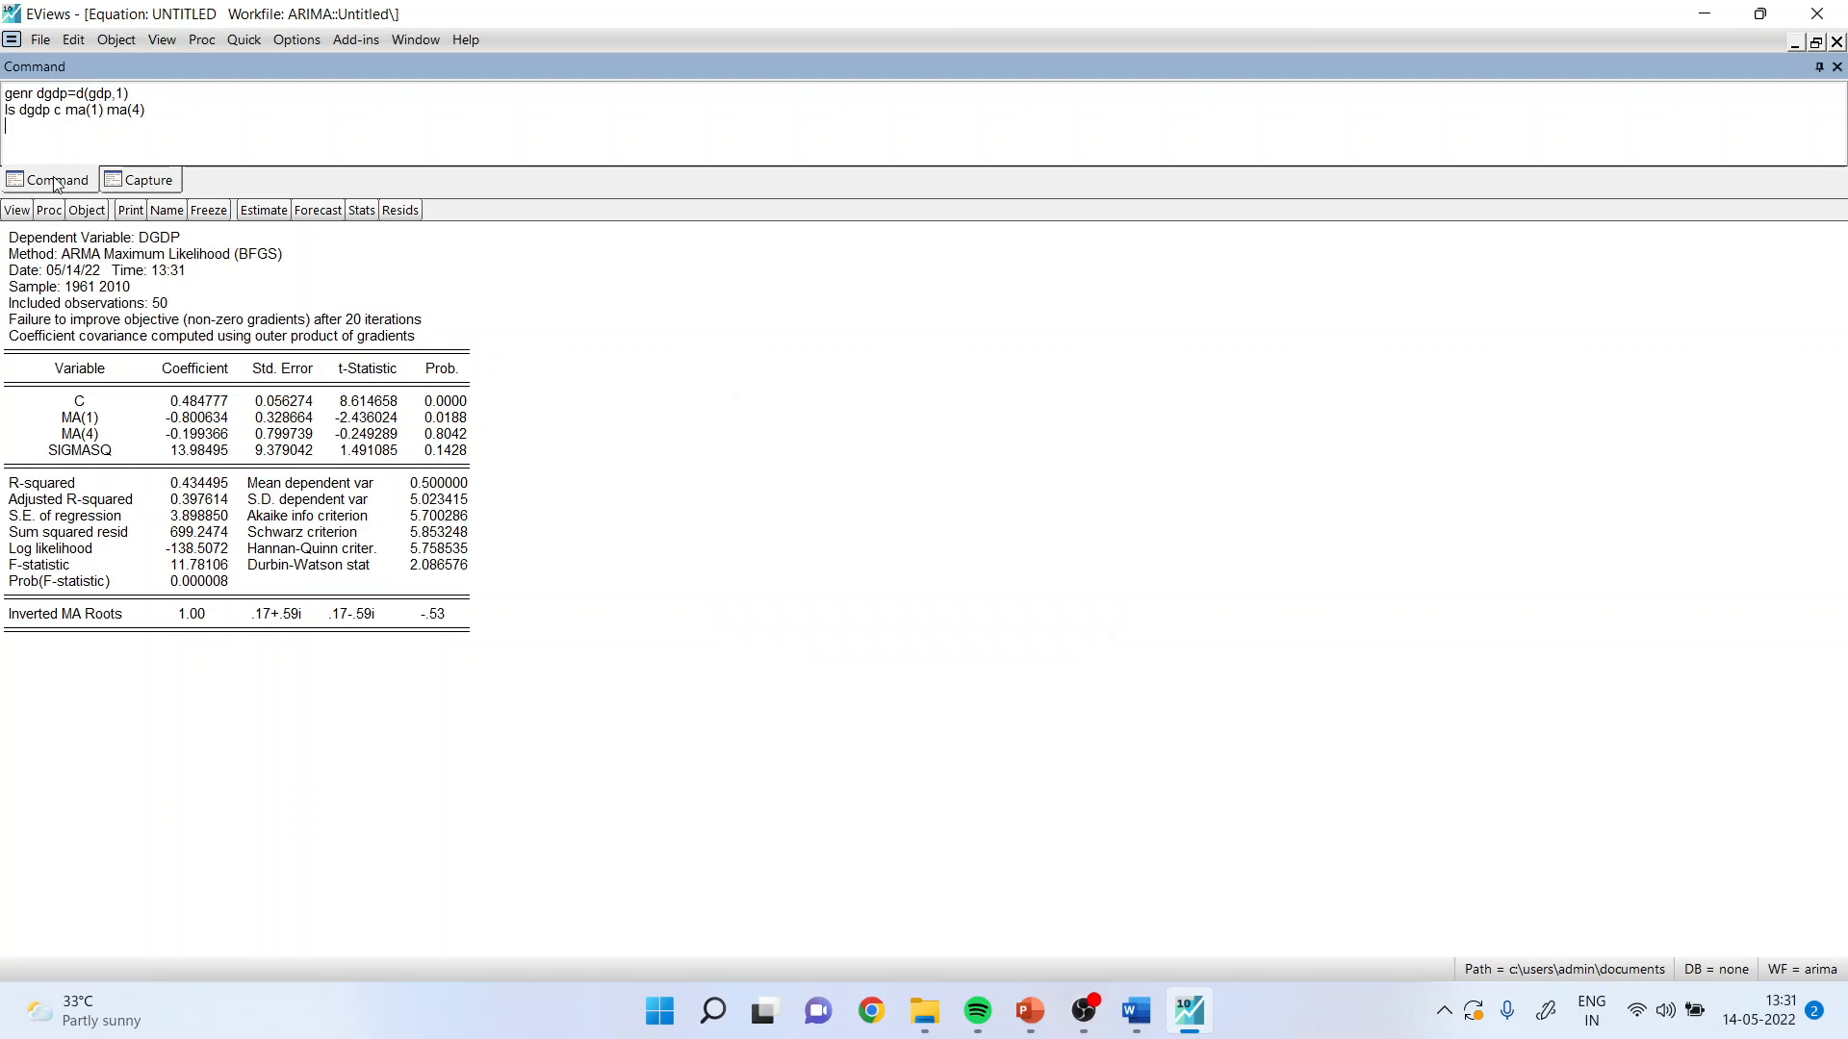
Display the residual correlogram of the MA(1) MA(4) equation with 15 lags.
click(17, 210)
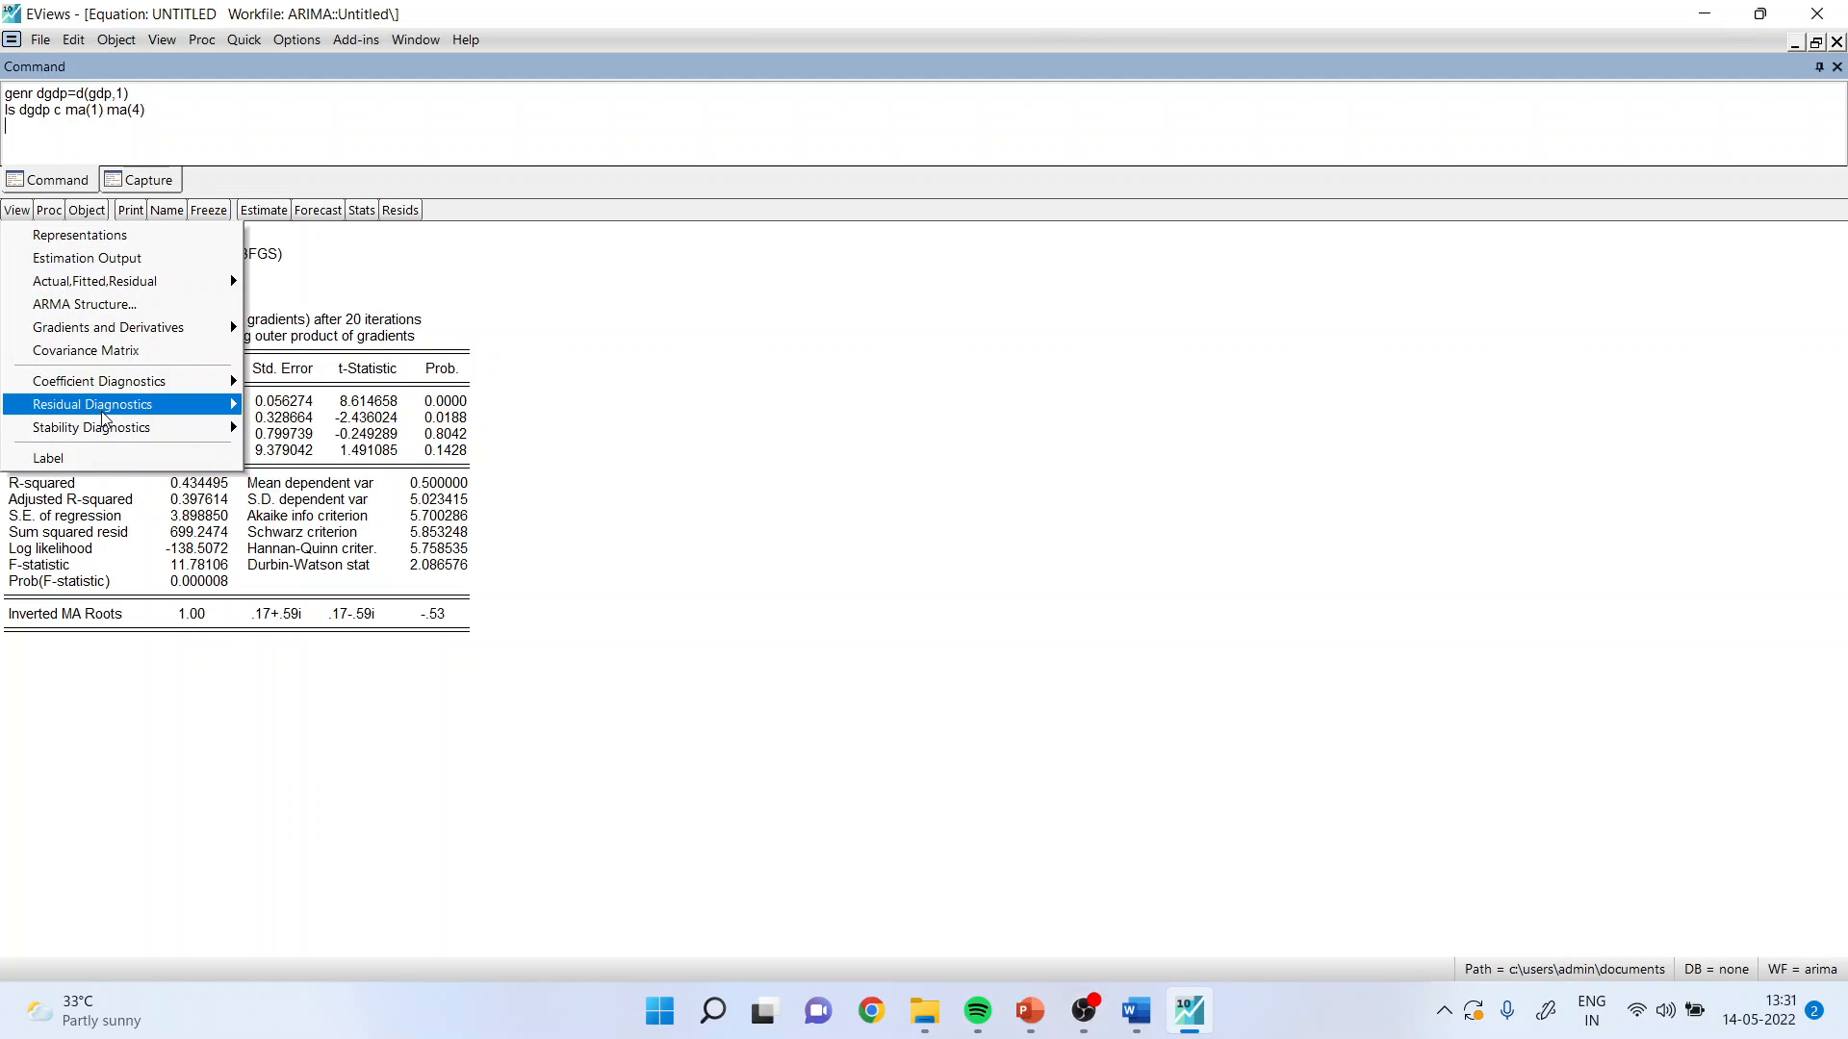
mouse_move(145, 404)
click(333, 424)
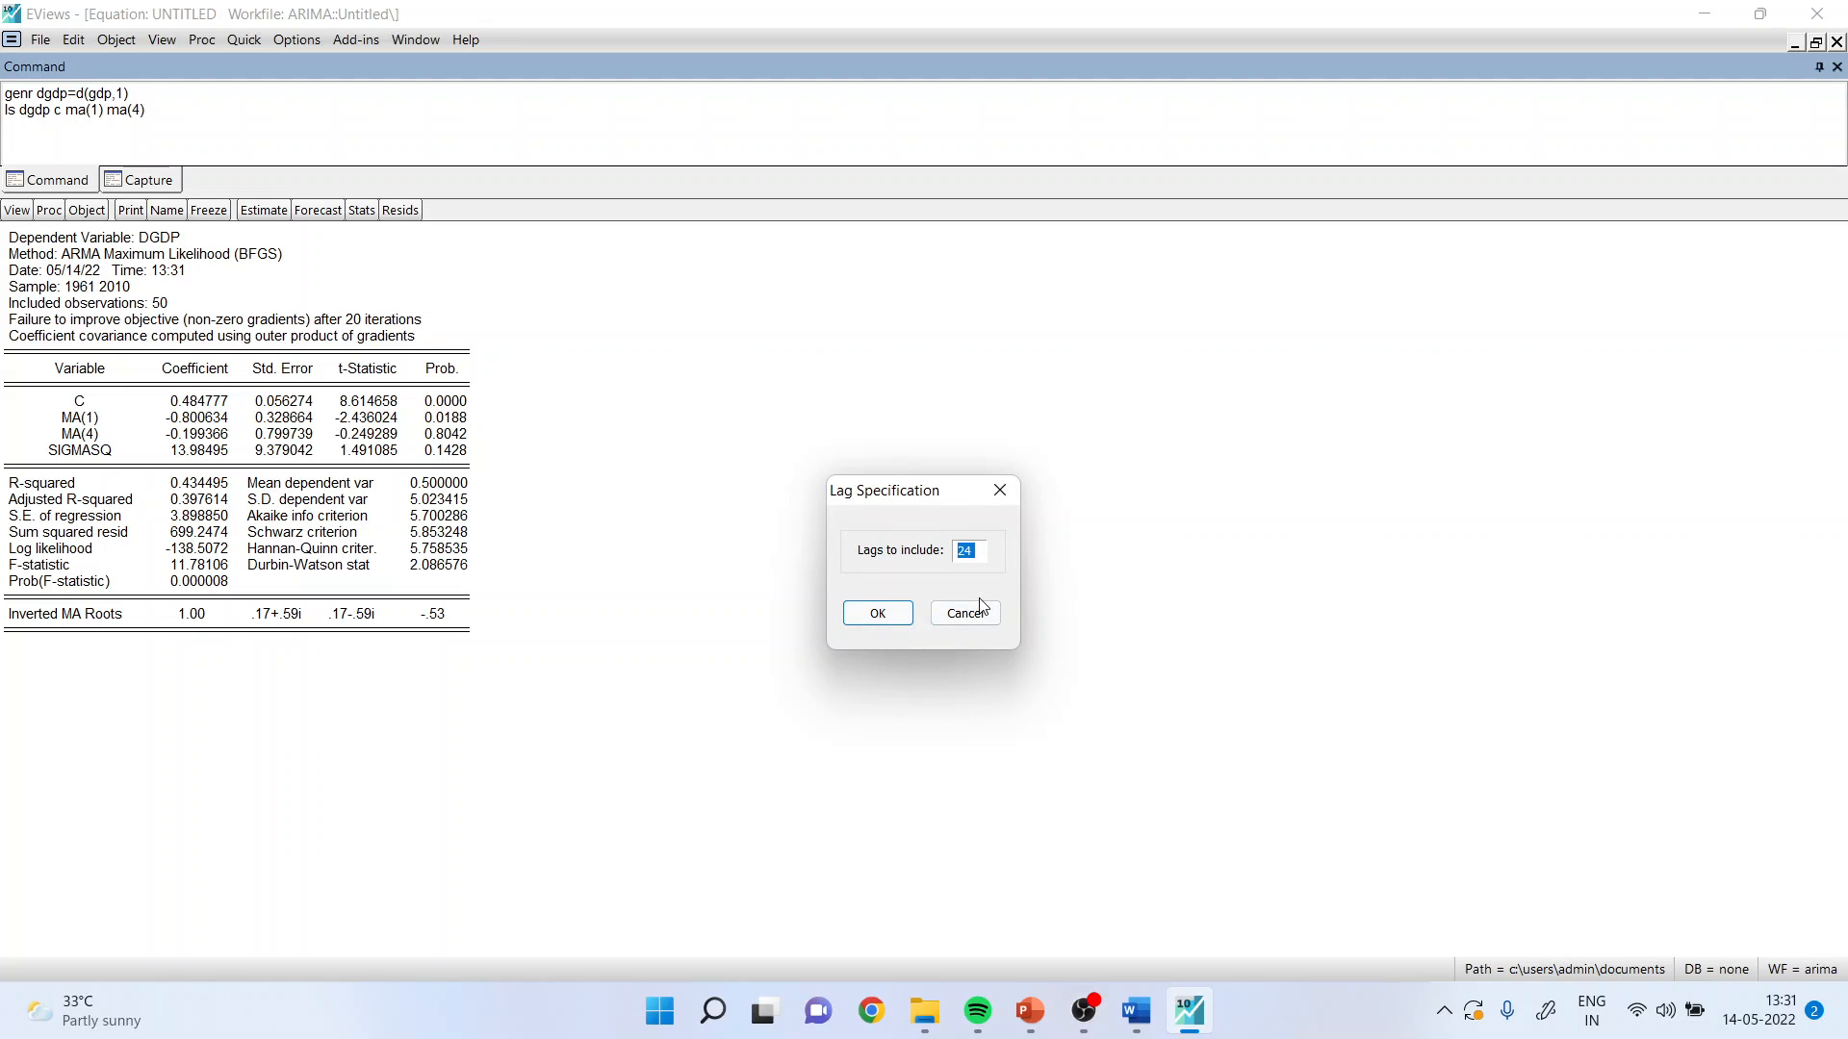
text(15)
key(Return)
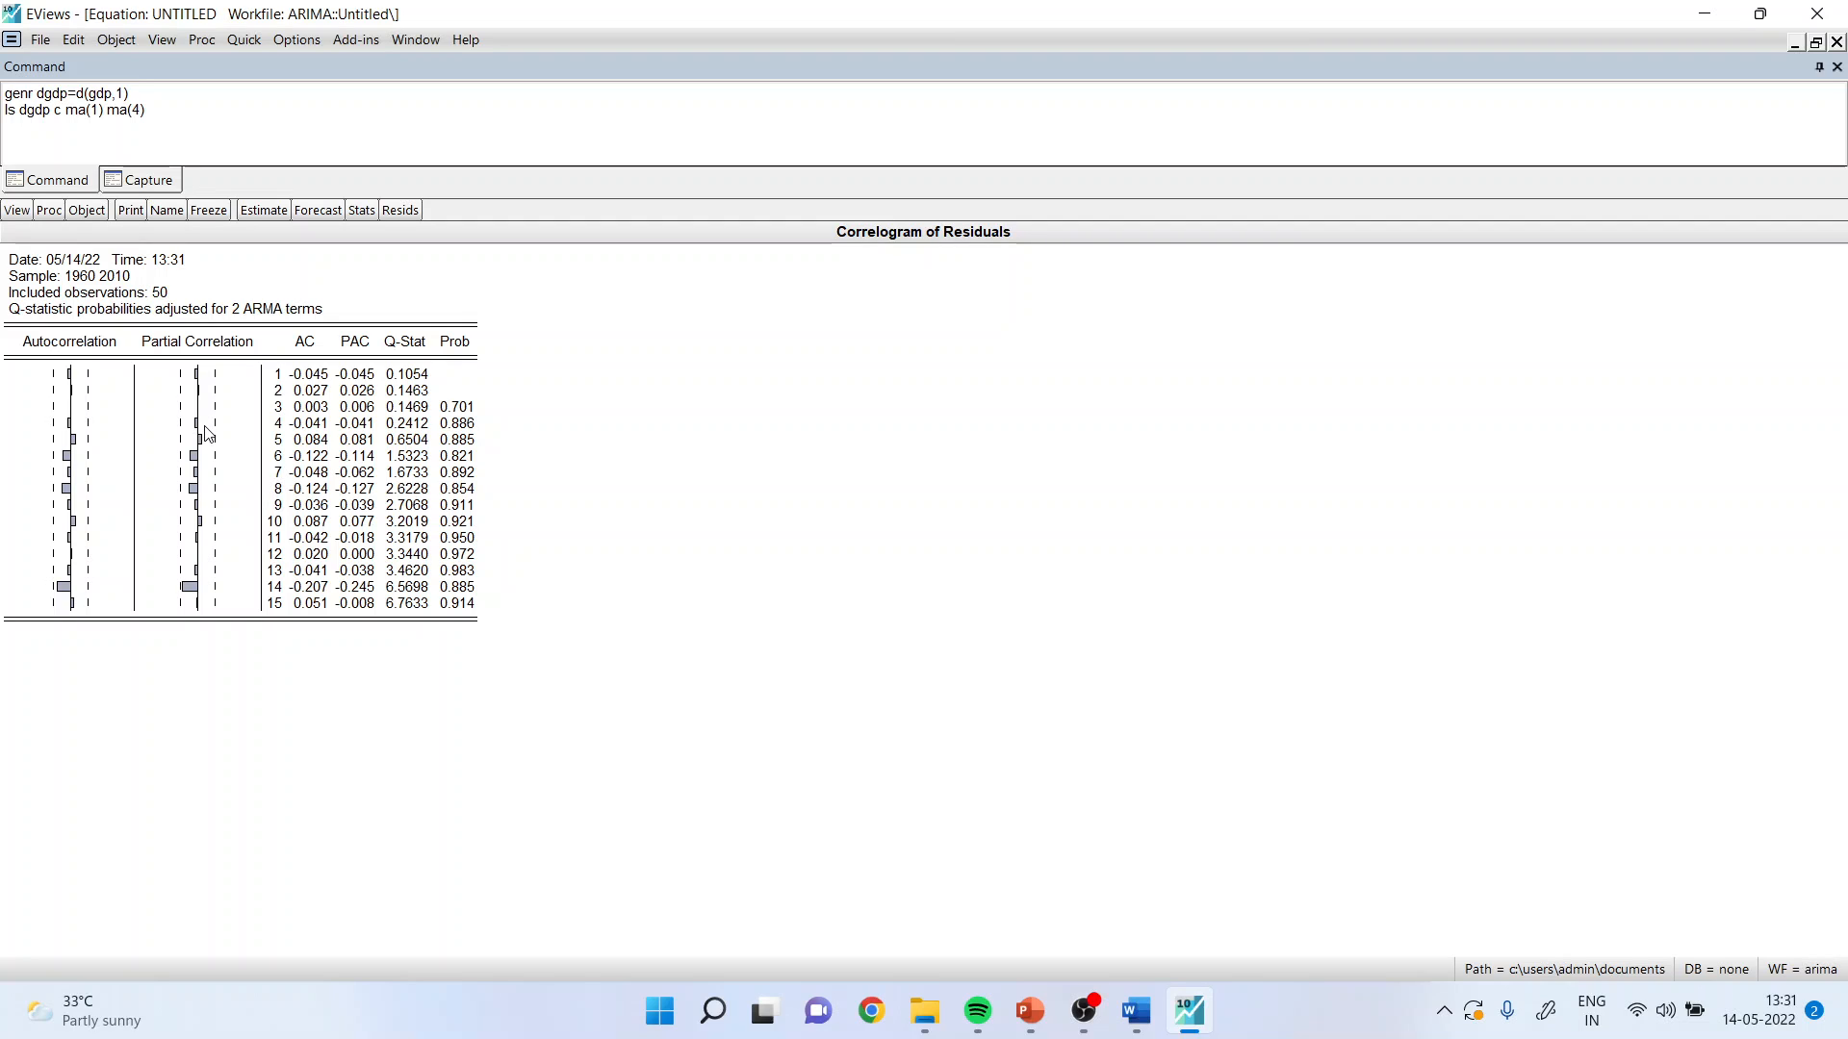
Add an MA(14) term for the lag 14 spike and estimate "ls dgdp c ma(1) ma(4) ma(14)", deleting the previous untitled equation.
click(195, 589)
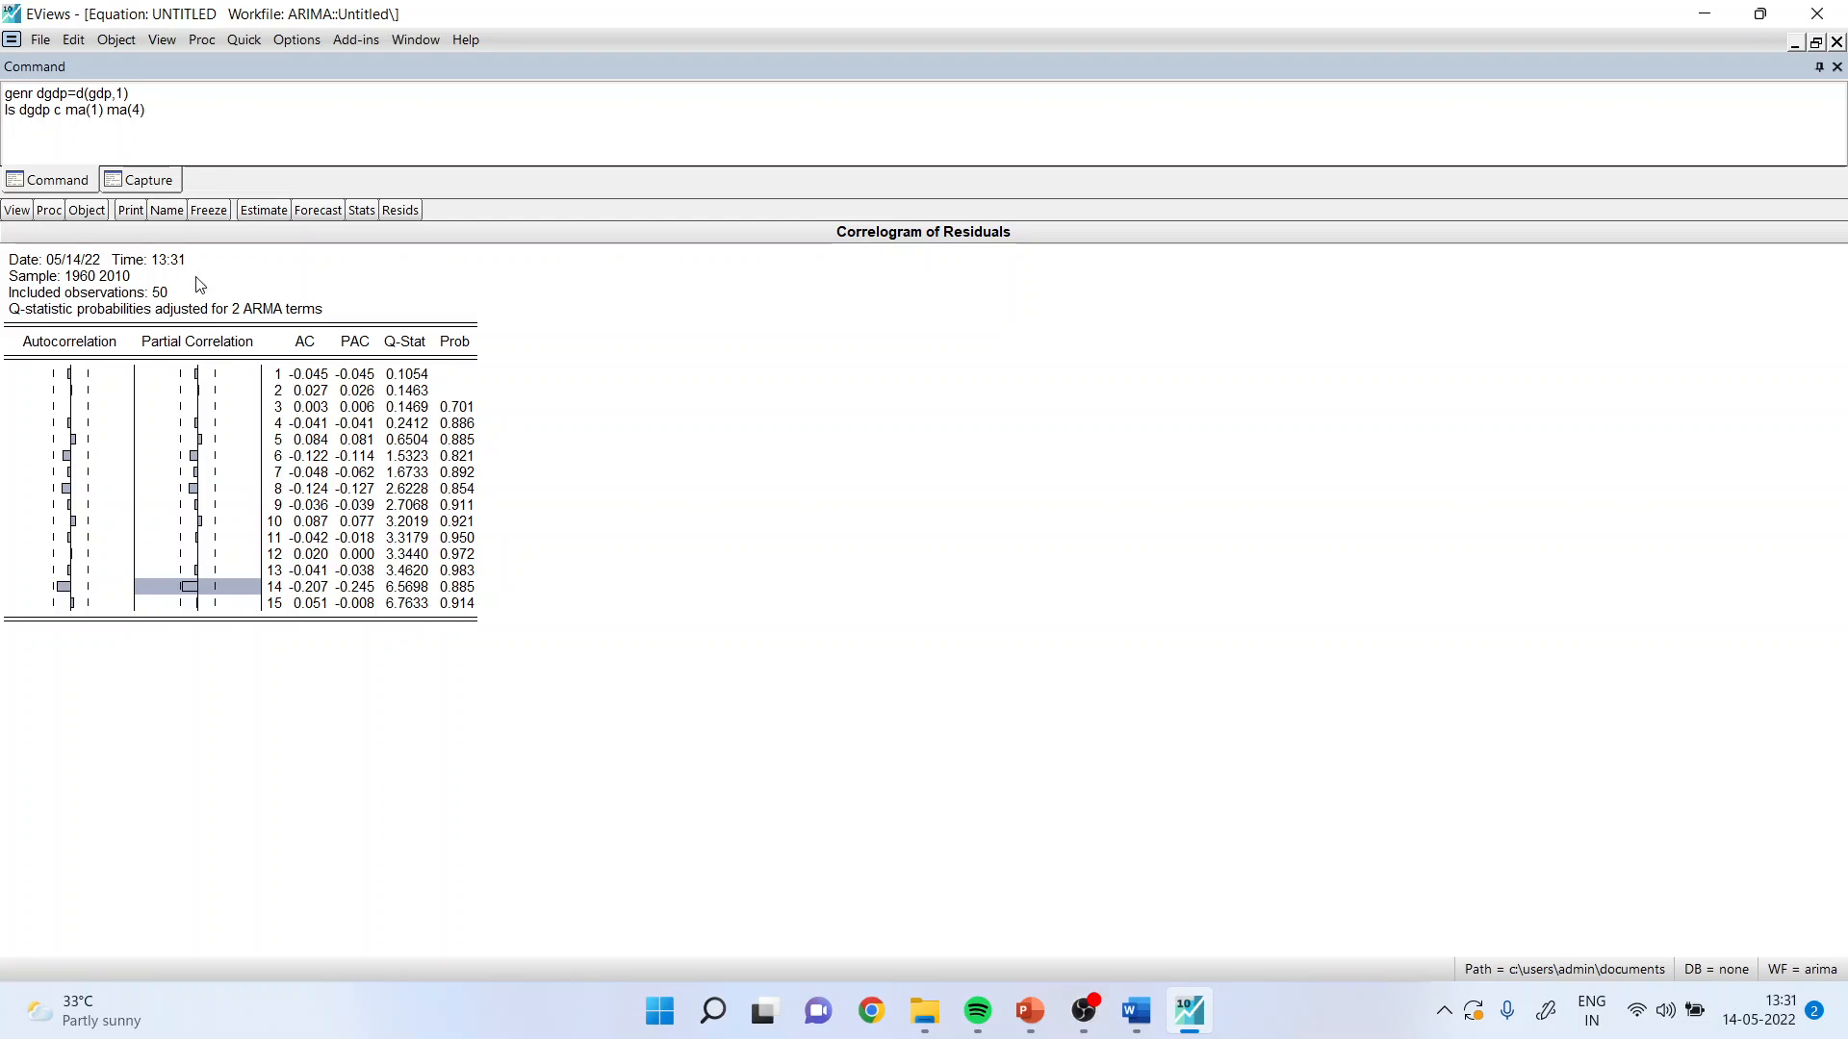
click(169, 113)
text(m)
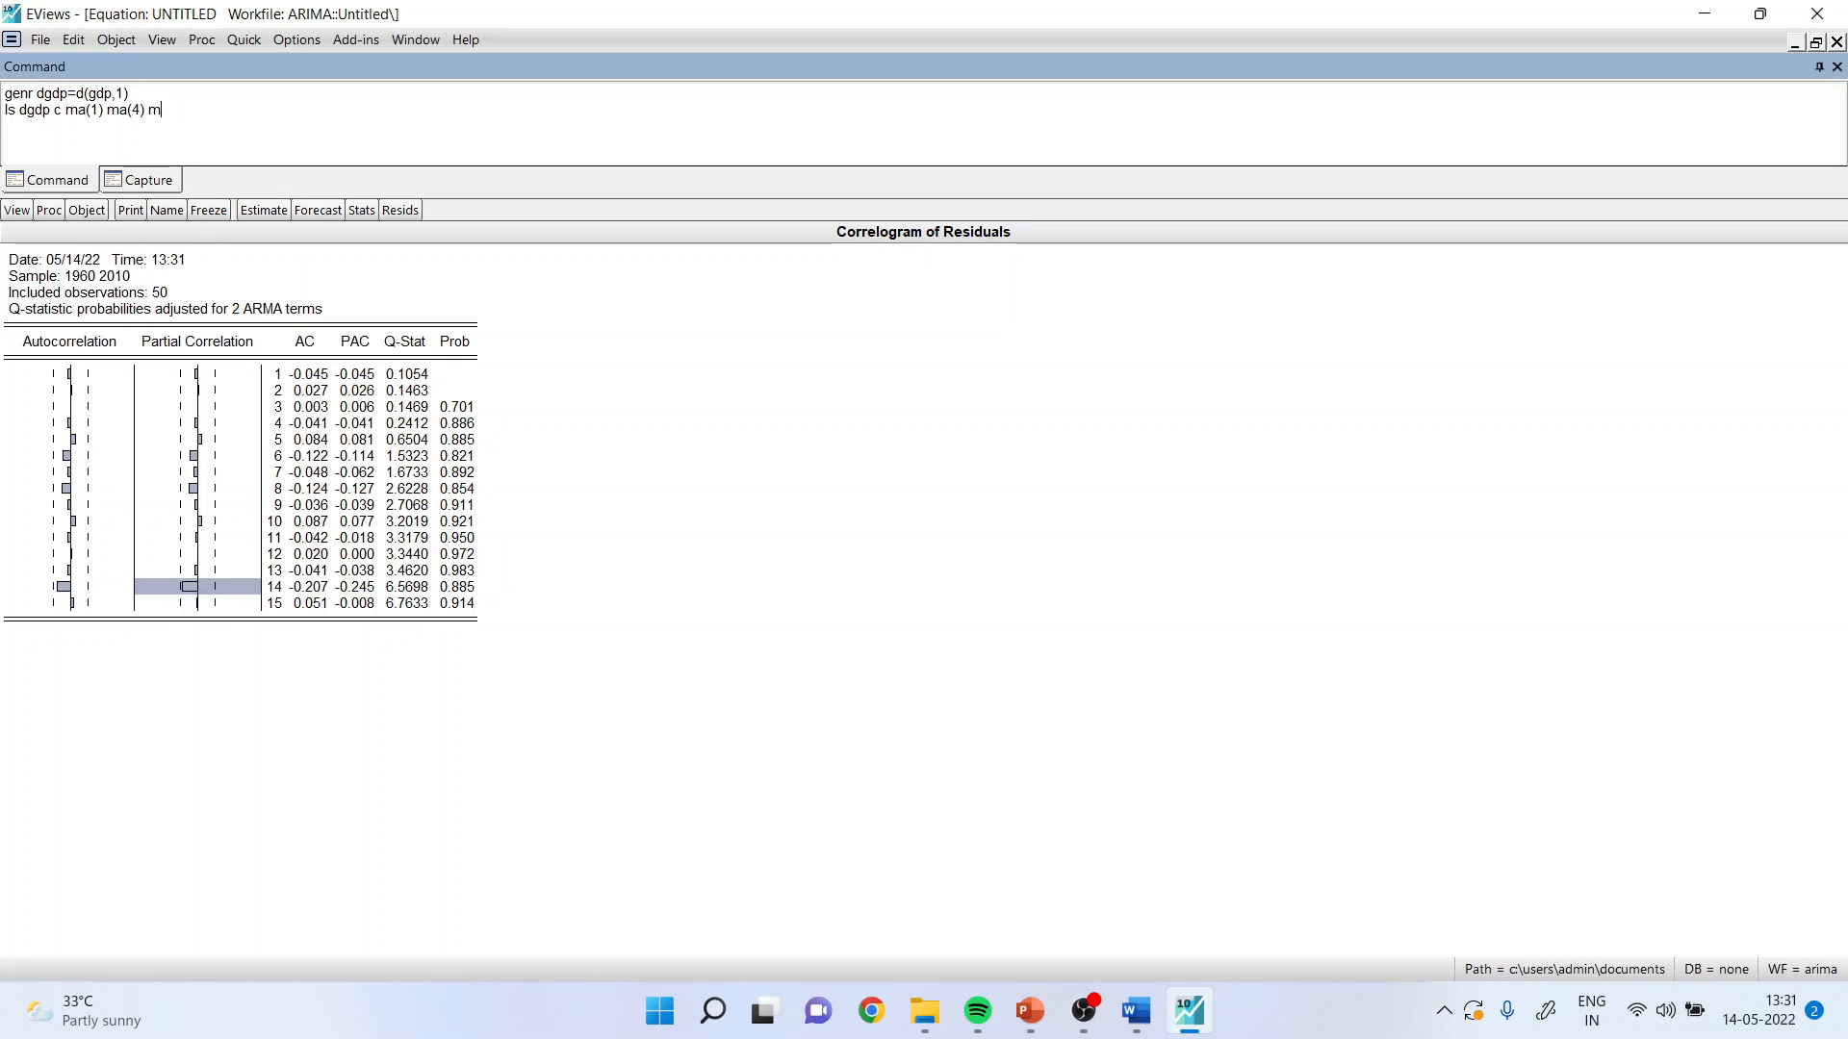
text(a(14))
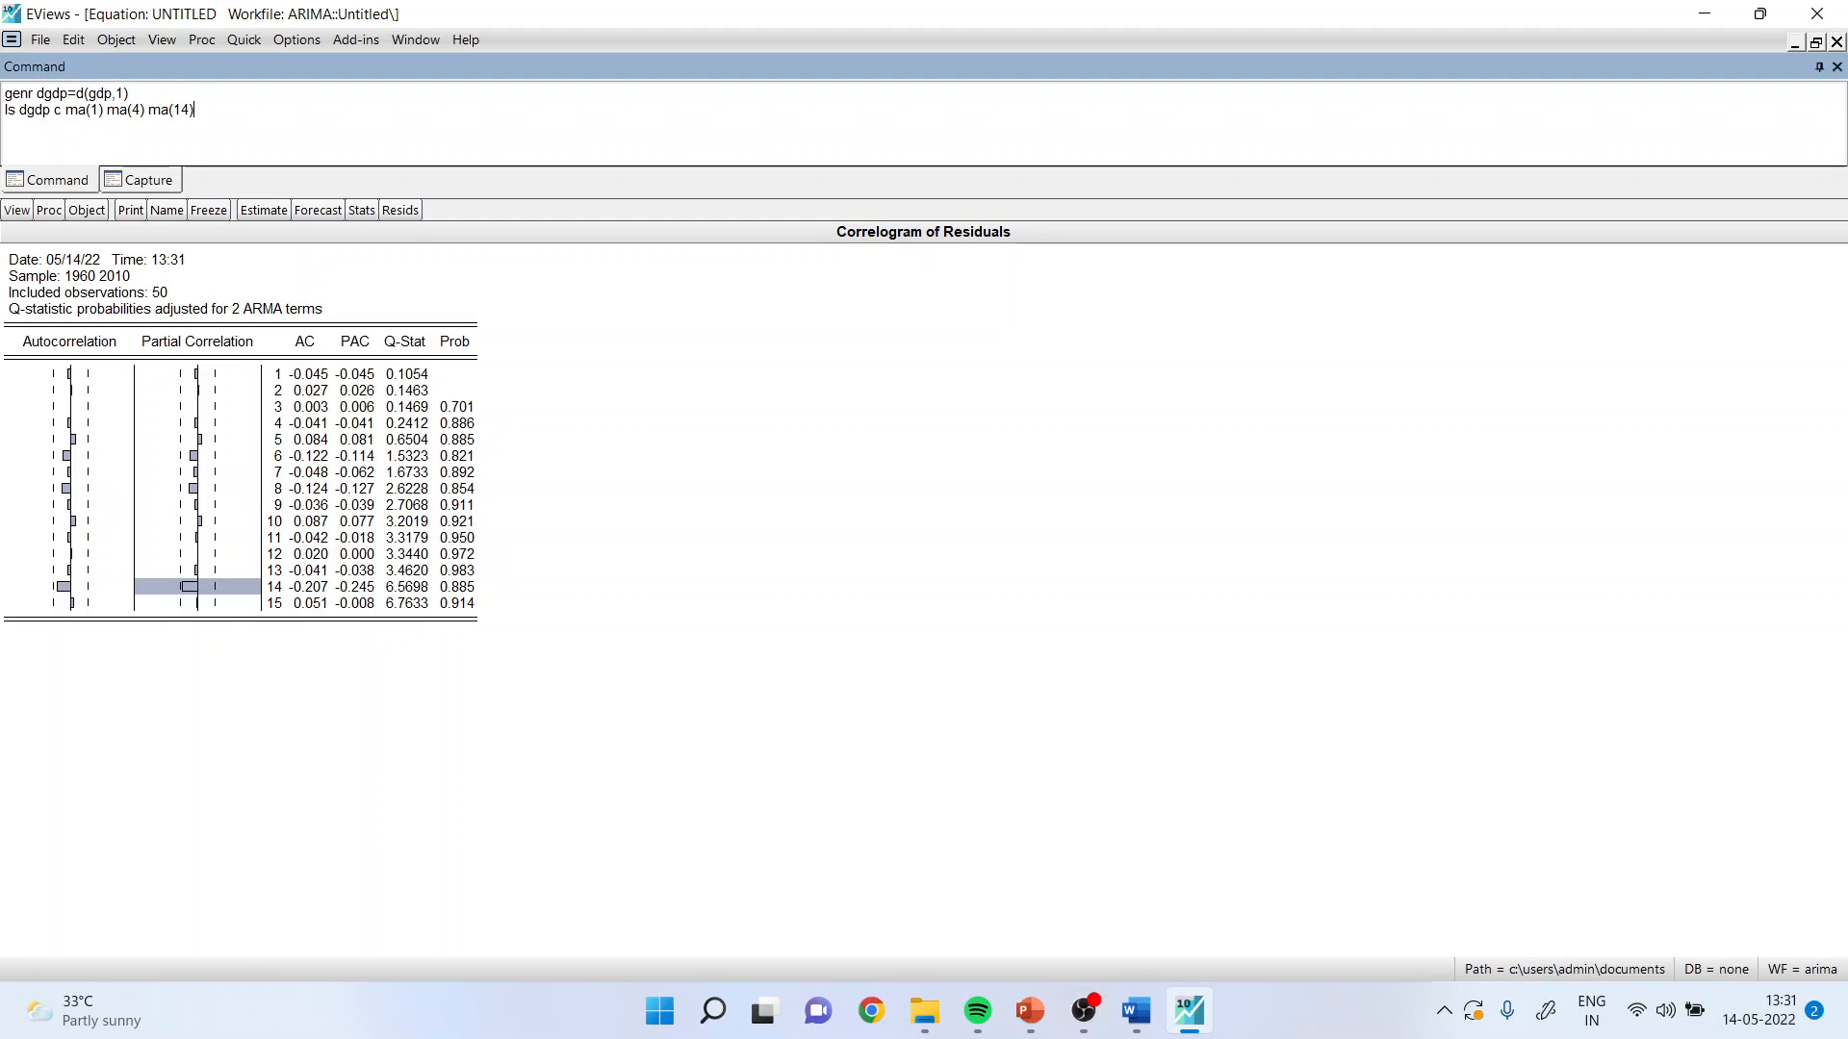
key(Return)
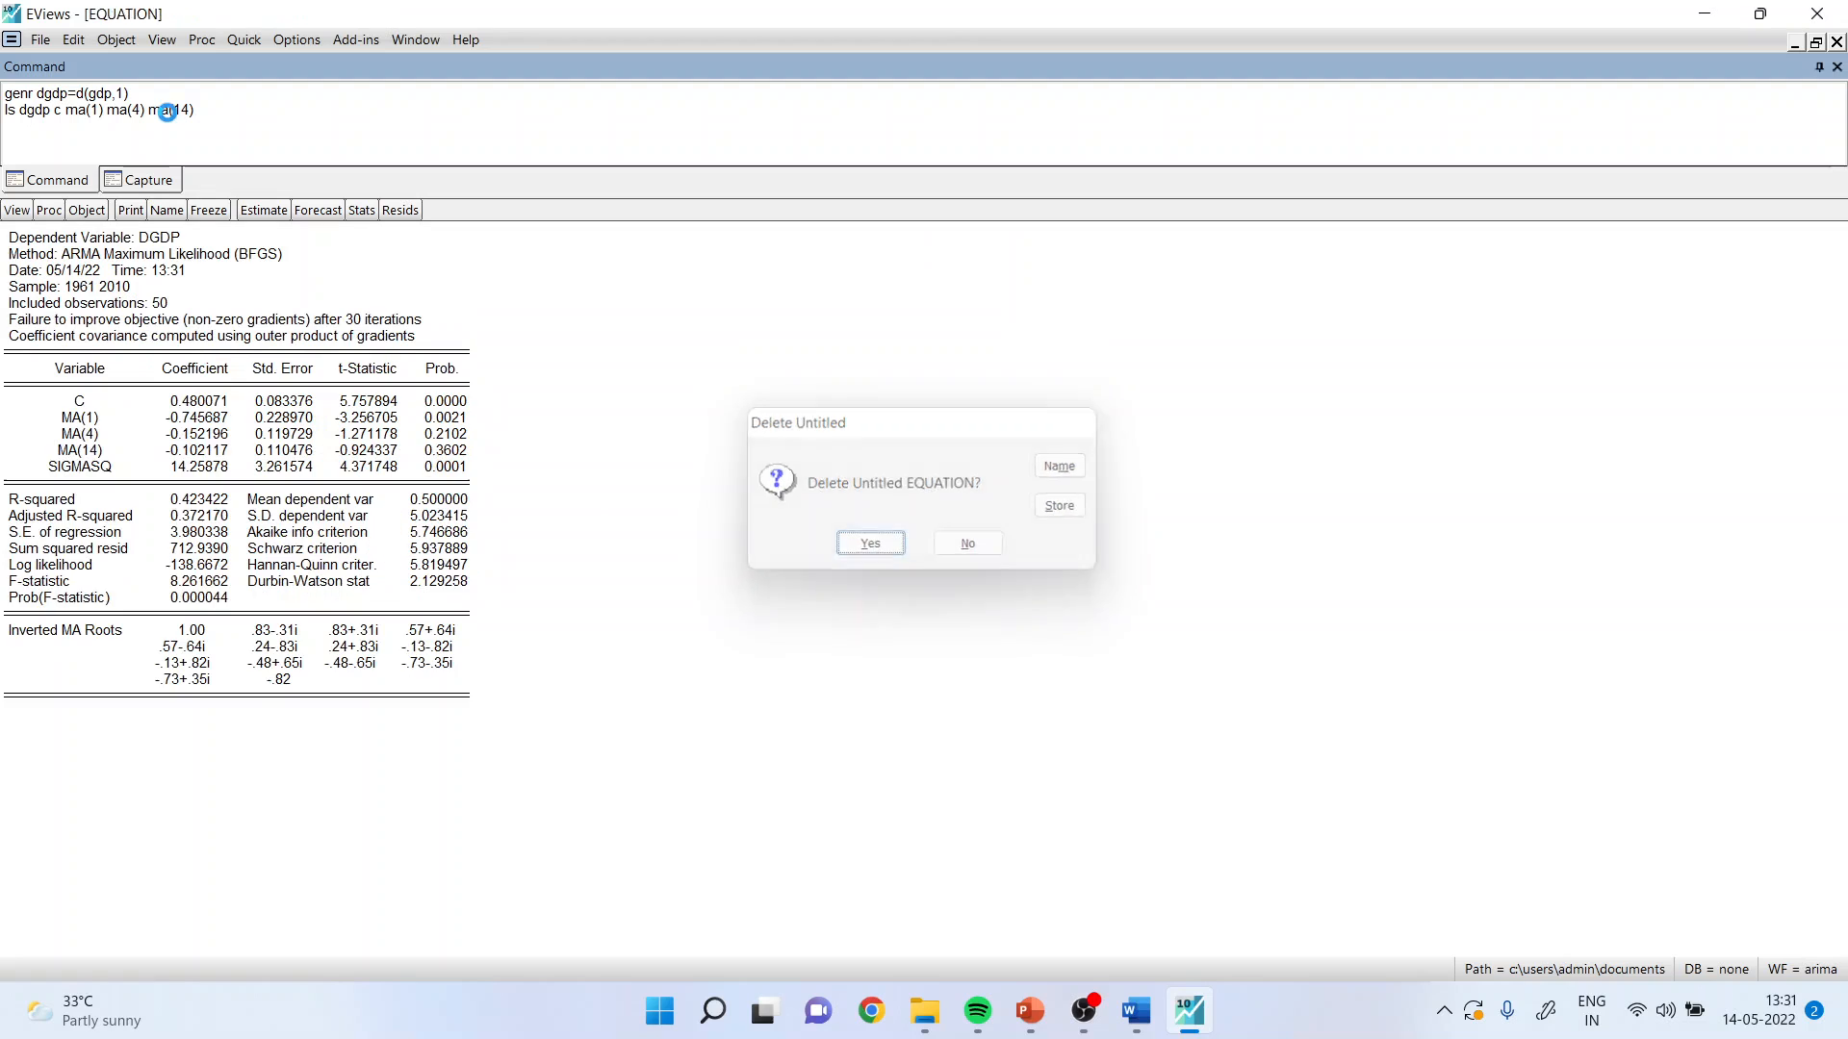
key(Return)
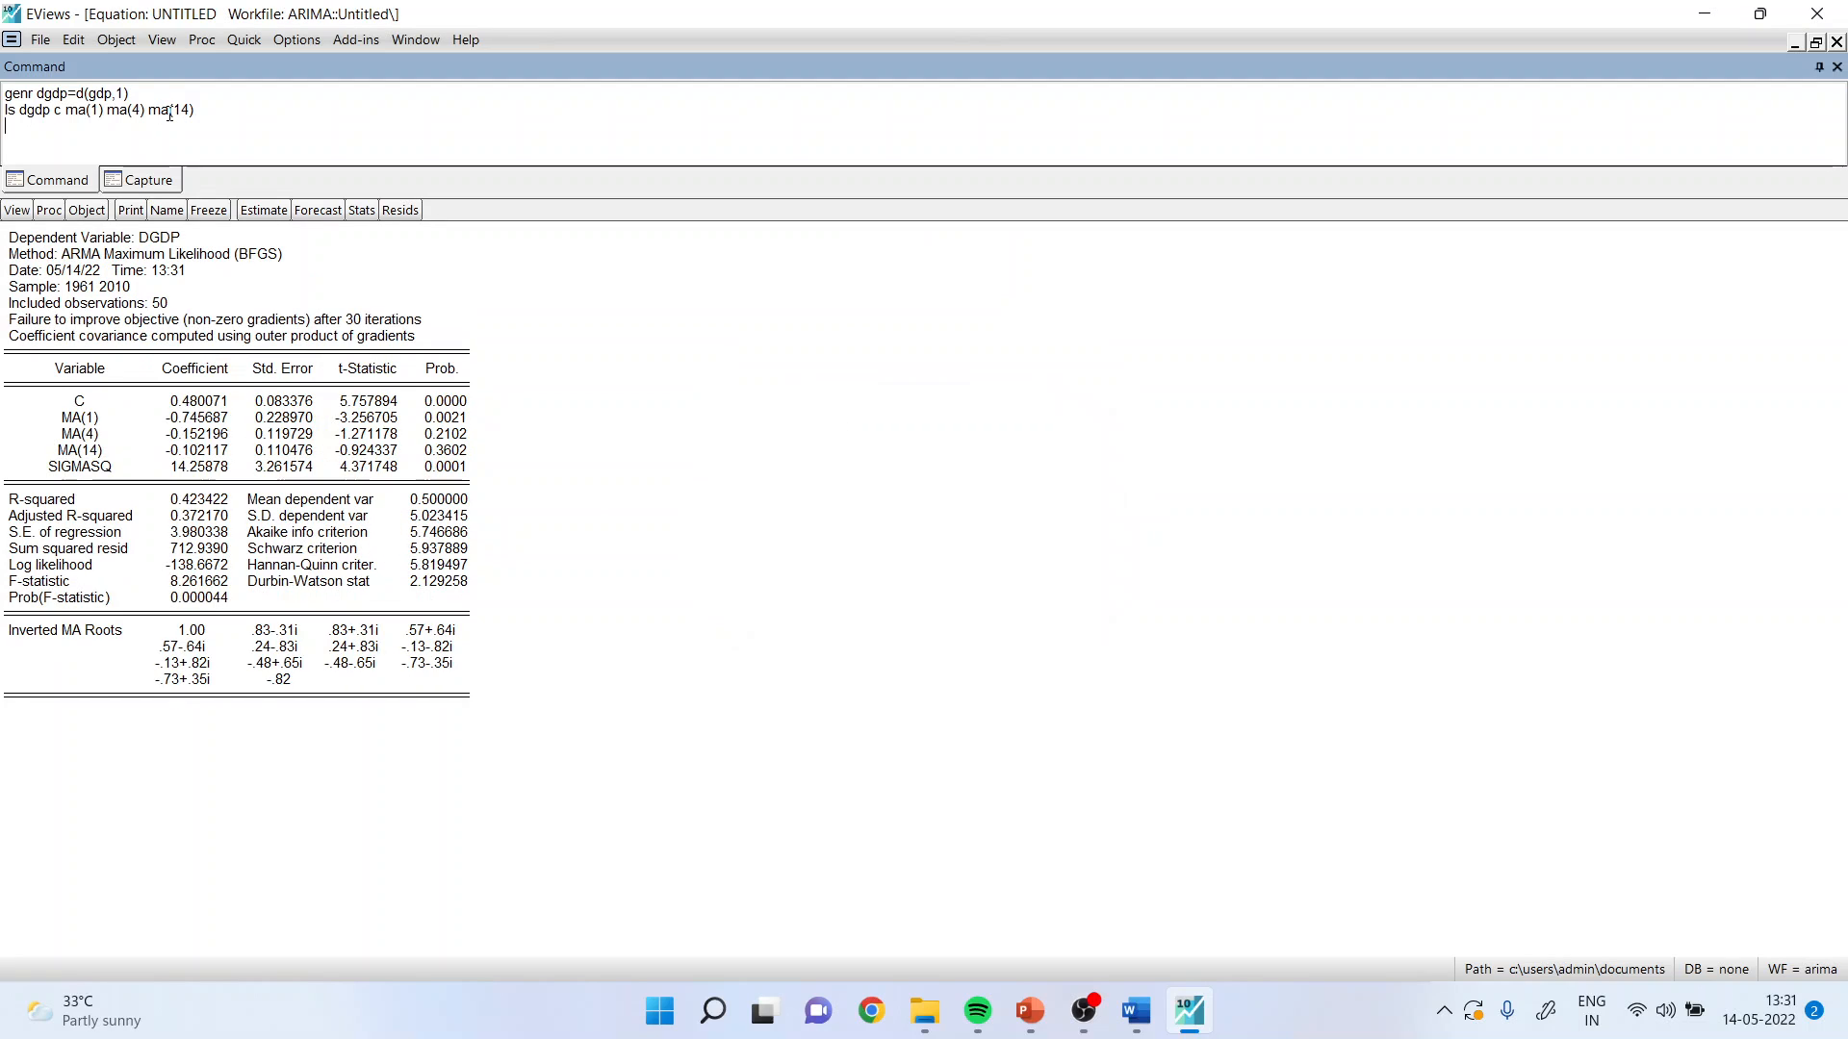
Display the residual correlogram with Q-statistics of the MA(1) MA(4) MA(14) equation using 15 lags.
click(17, 211)
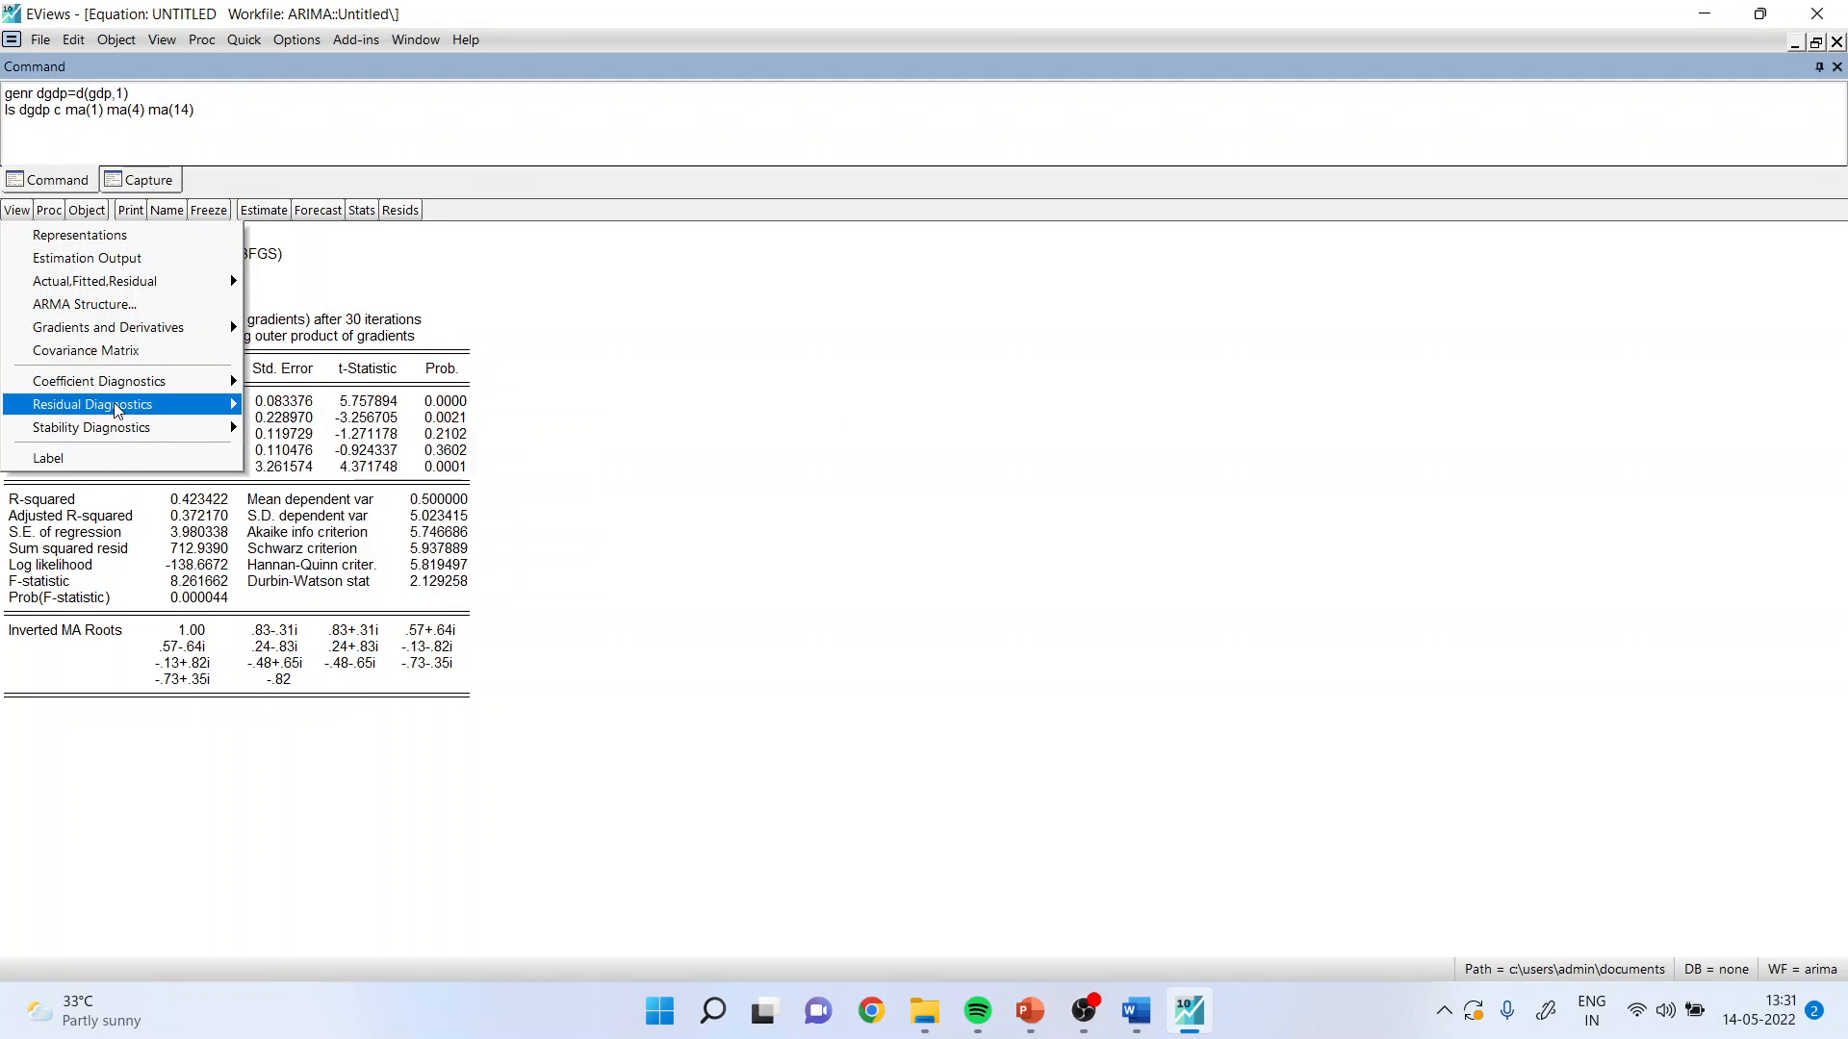
mouse_move(106, 404)
click(315, 405)
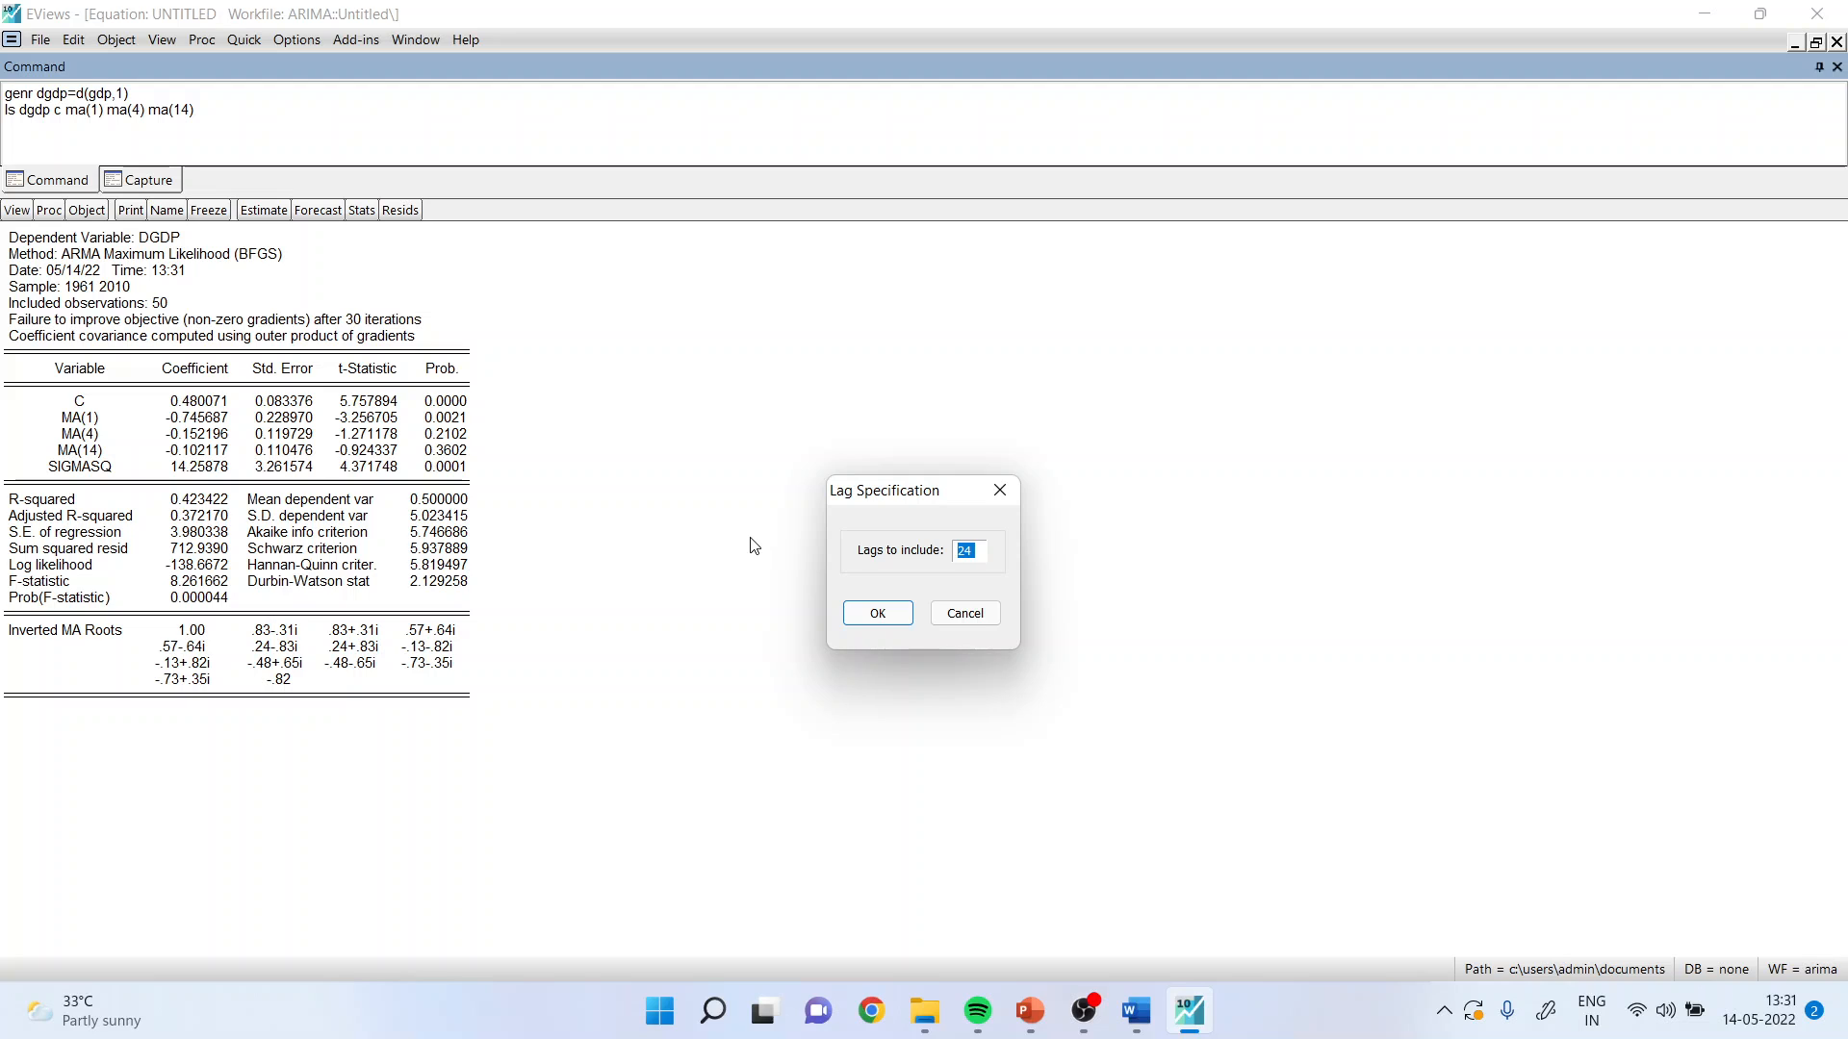
text(15)
key(Return)
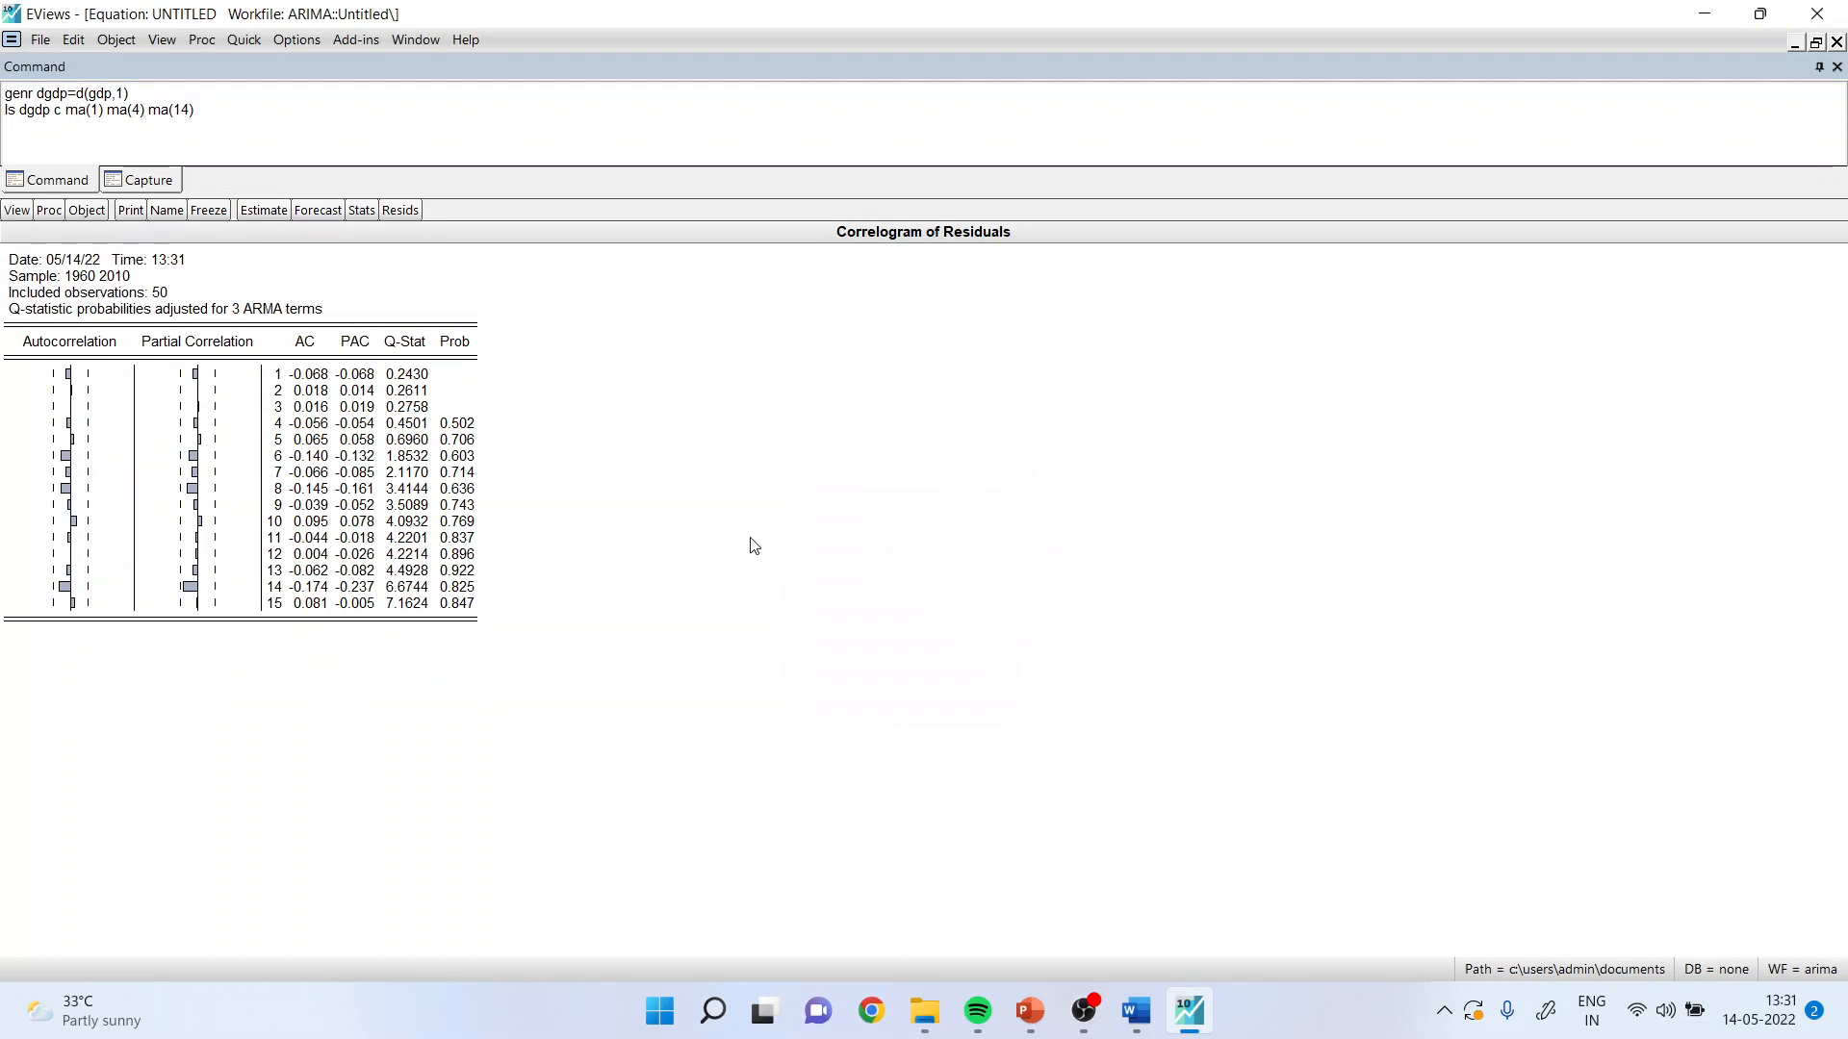
Remove the MA(4) and MA(14) terms, re-estimate "ls dgdp c ma(1)", and append ma(2) to the command text without running it.
click(207, 118)
key(BackSpace)
key(BackSpace)
key(BackSpace)
key(BackSpace)
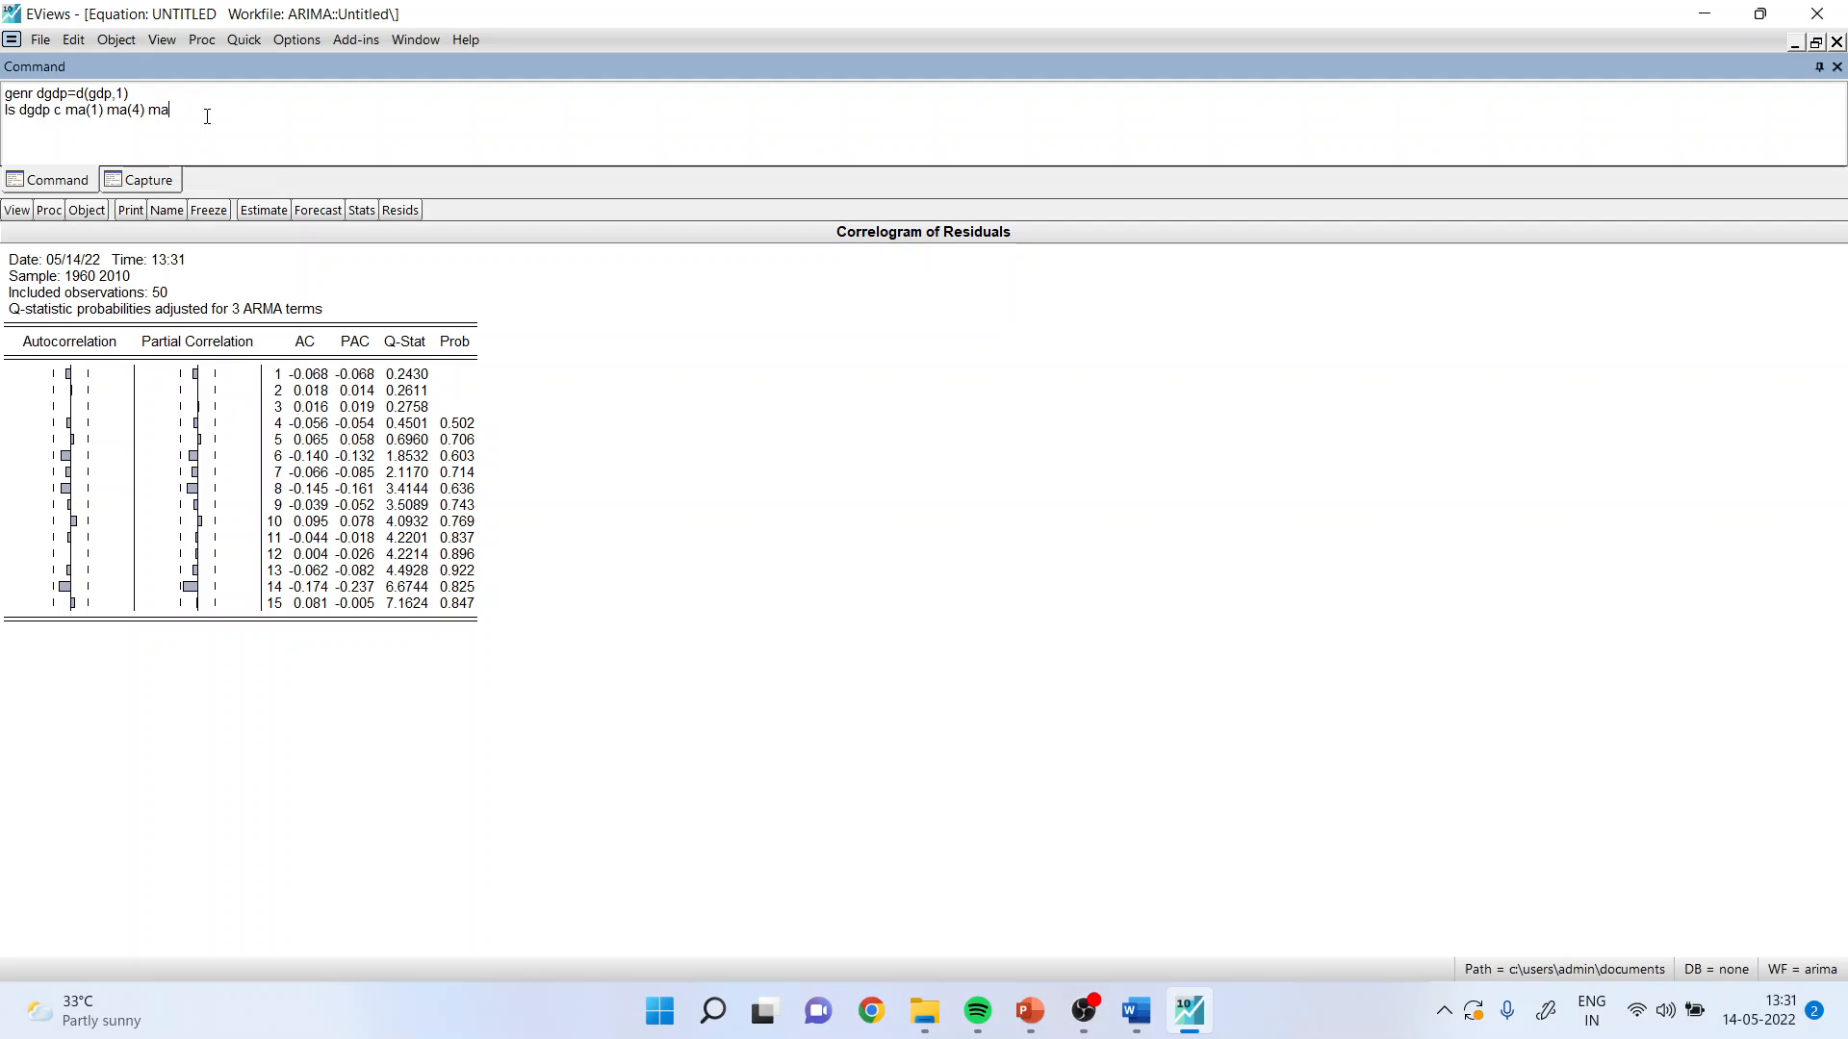
key(BackSpace)
key(BackSpace)
key(BackSpace)
key(BackSpace)
key(BackSpace)
key(BackSpace)
key(BackSpace)
key(BackSpace)
key(BackSpace)
key(Return)
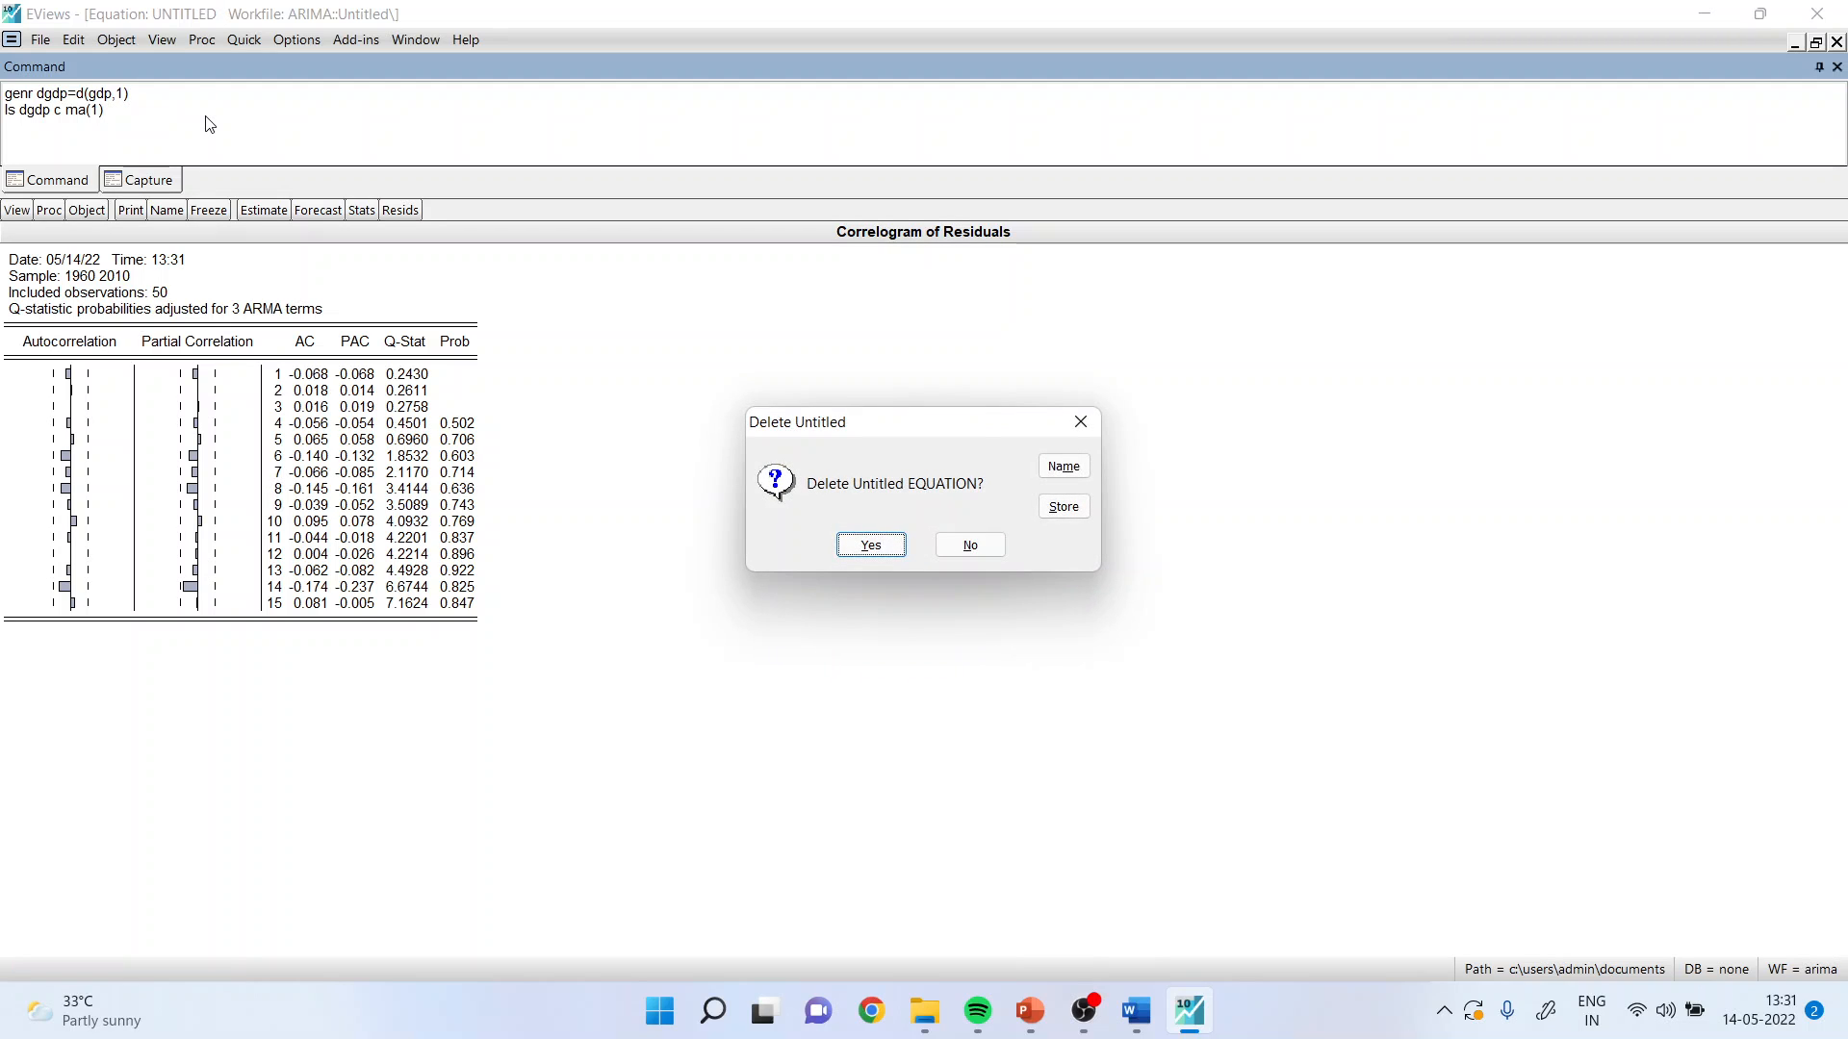
key(Return)
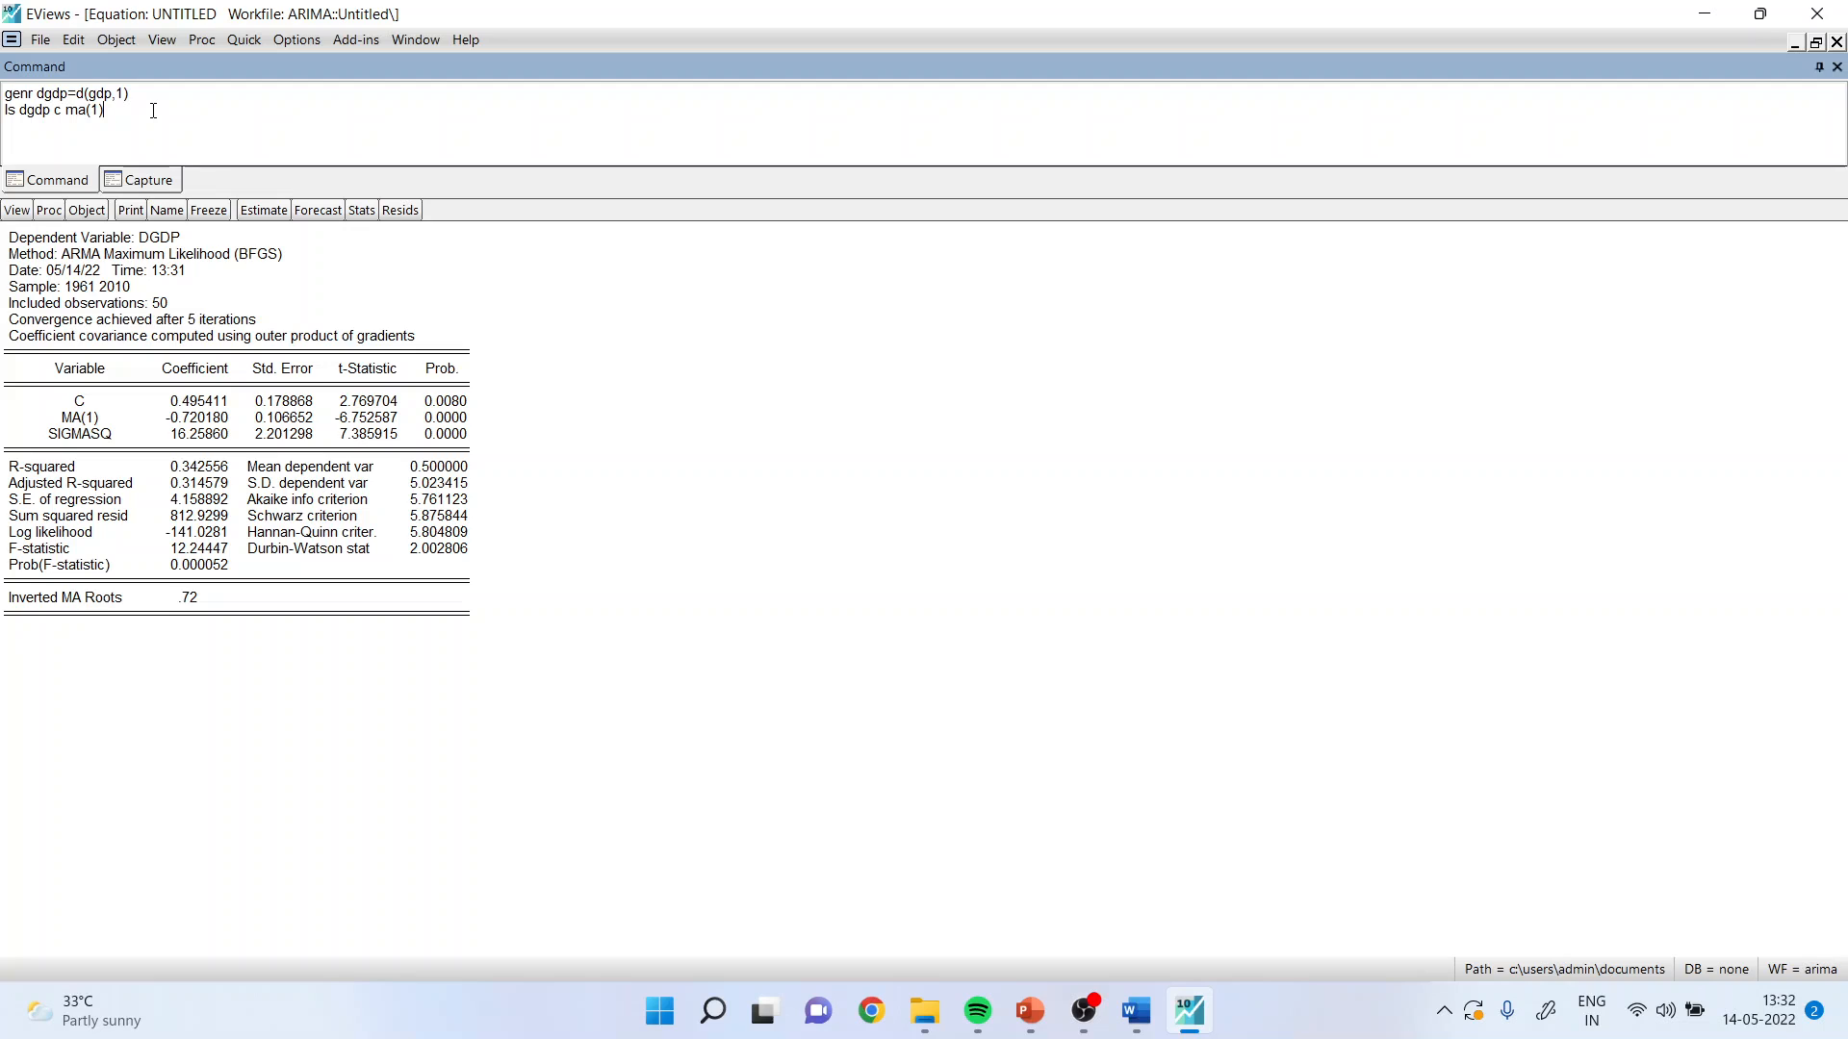
text(ma(2))
Display the squared-residual correlogram of the MA(1) equation with 20 lags and examine its partial correlation and probability columns.
click(16, 210)
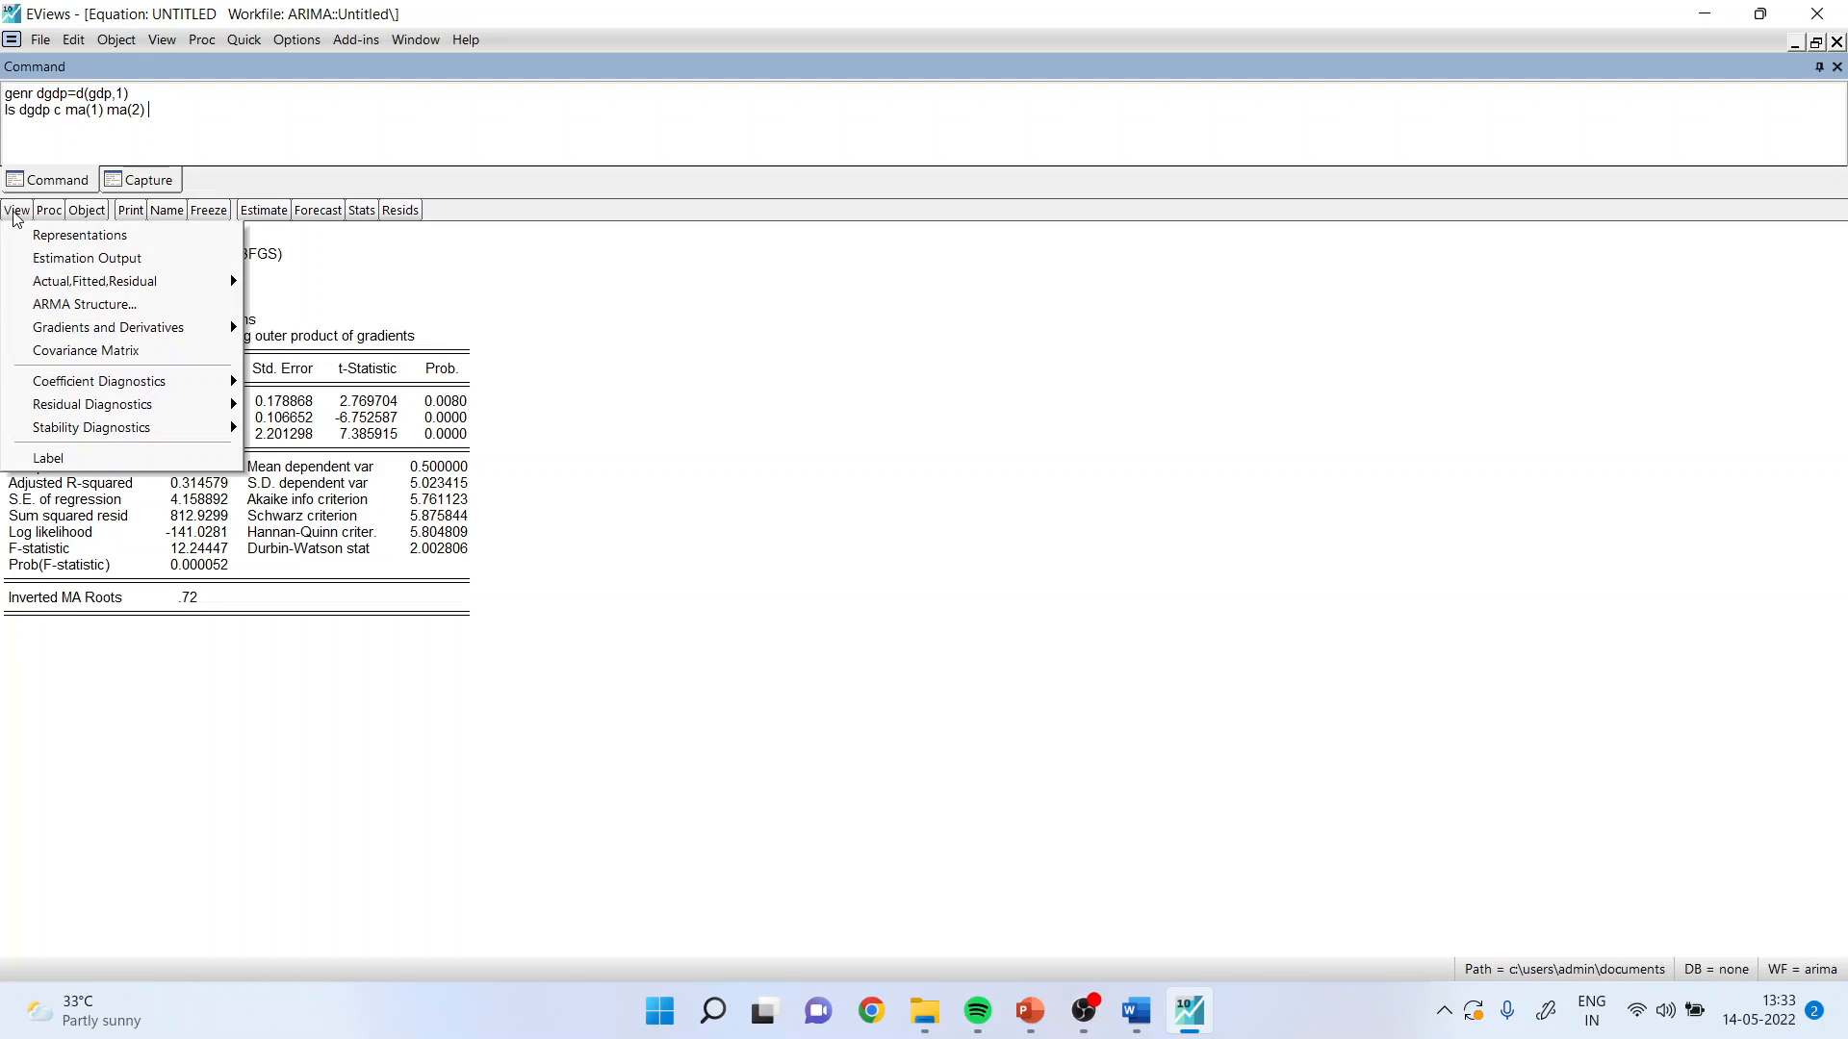
mouse_move(193, 404)
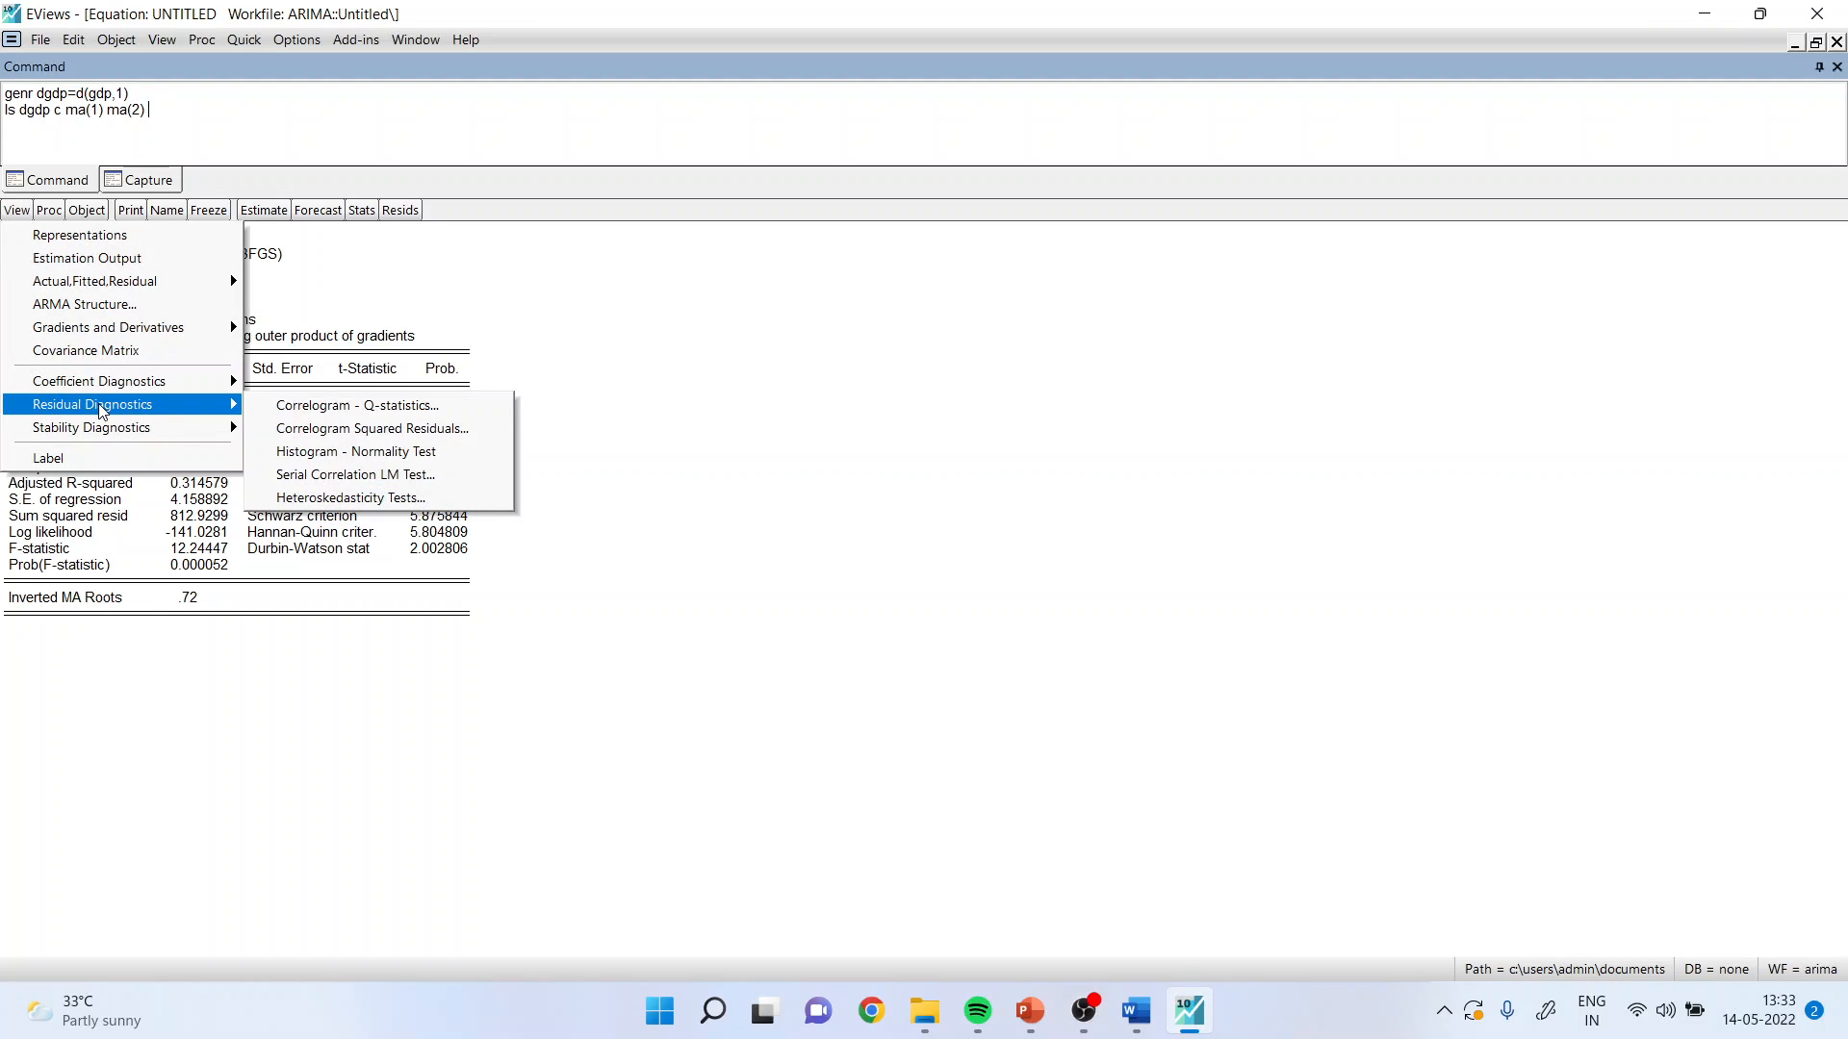
click(358, 430)
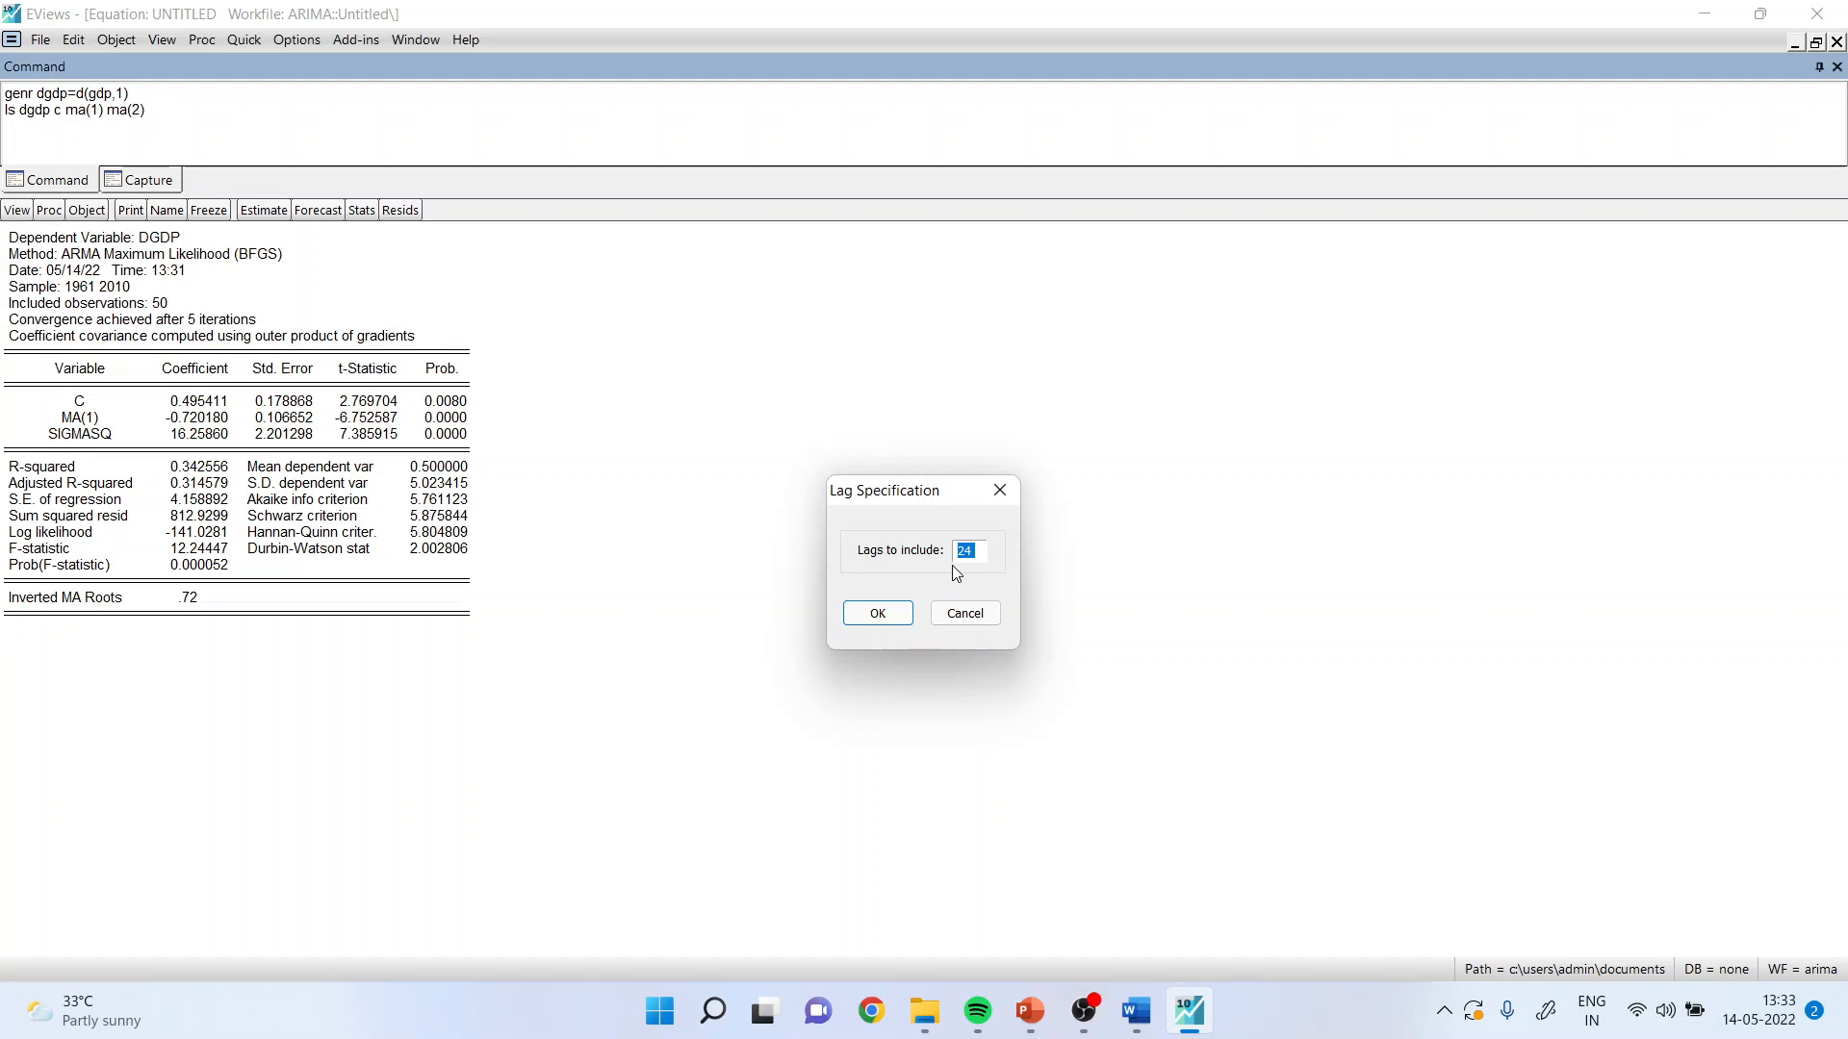
text(20)
key(Return)
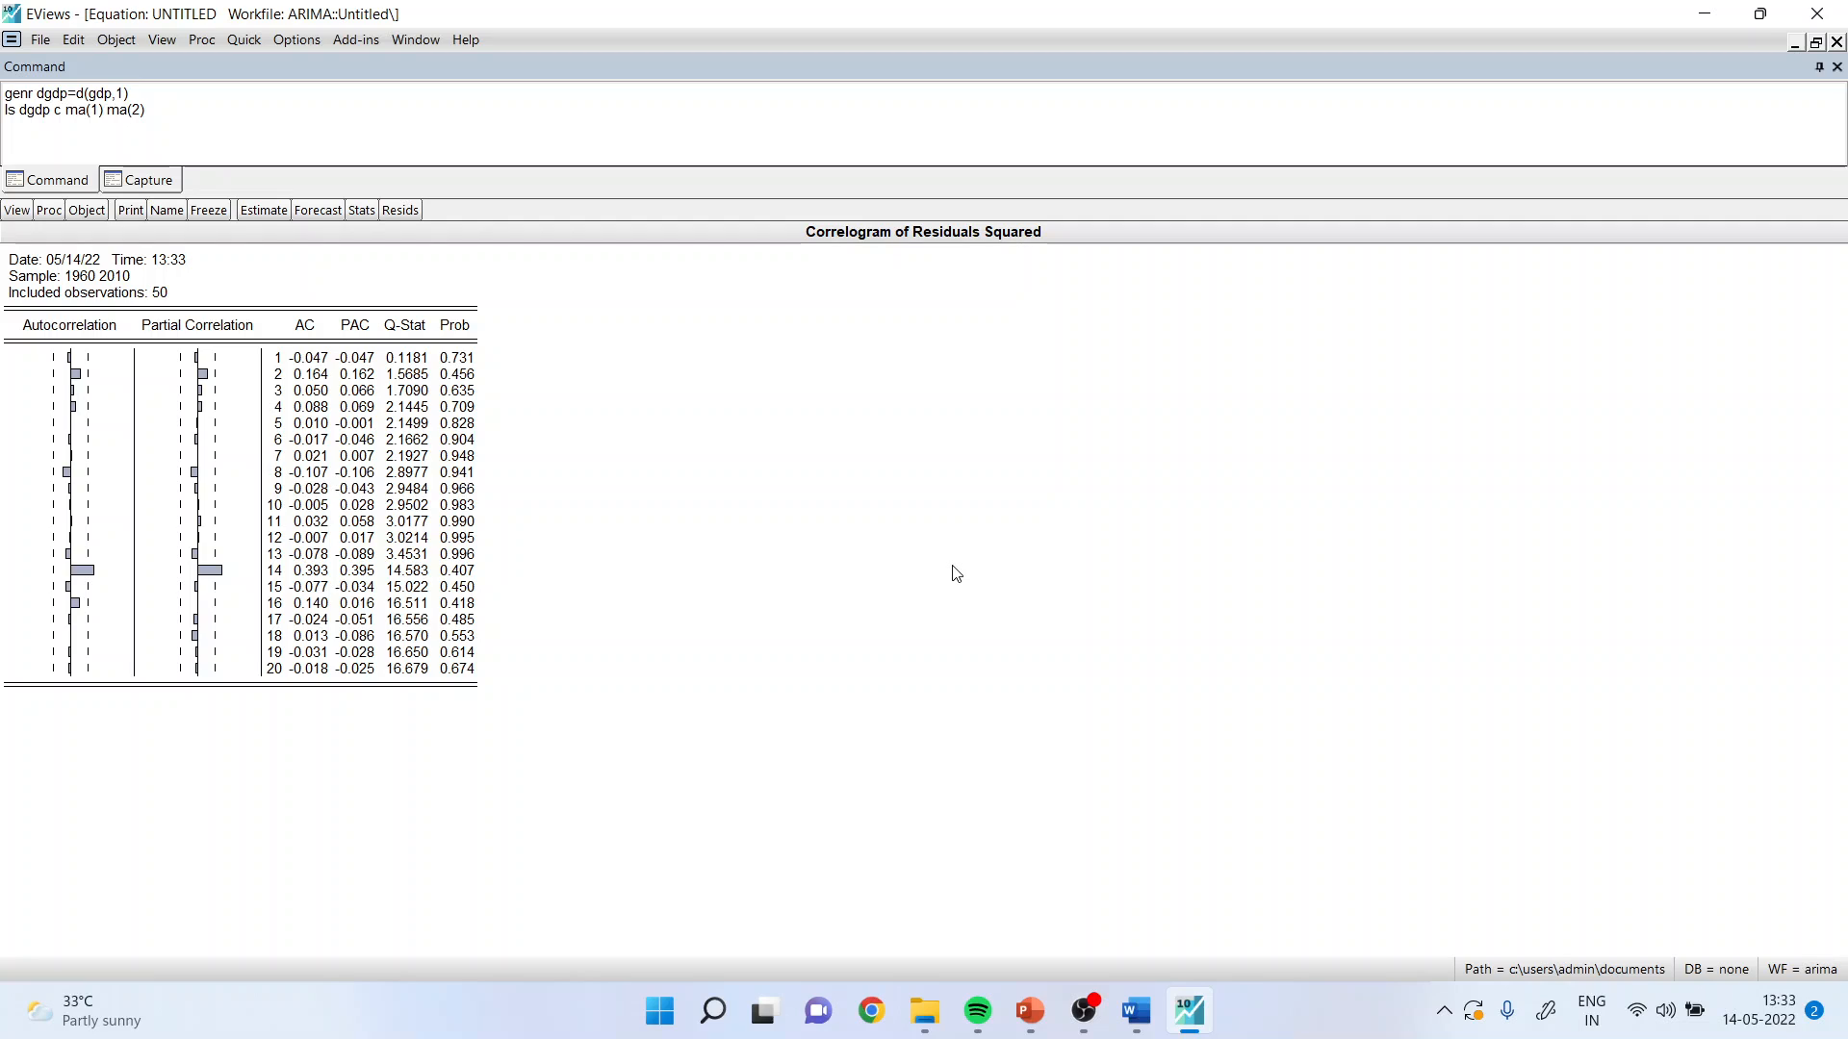
drag(212, 358, 204, 671)
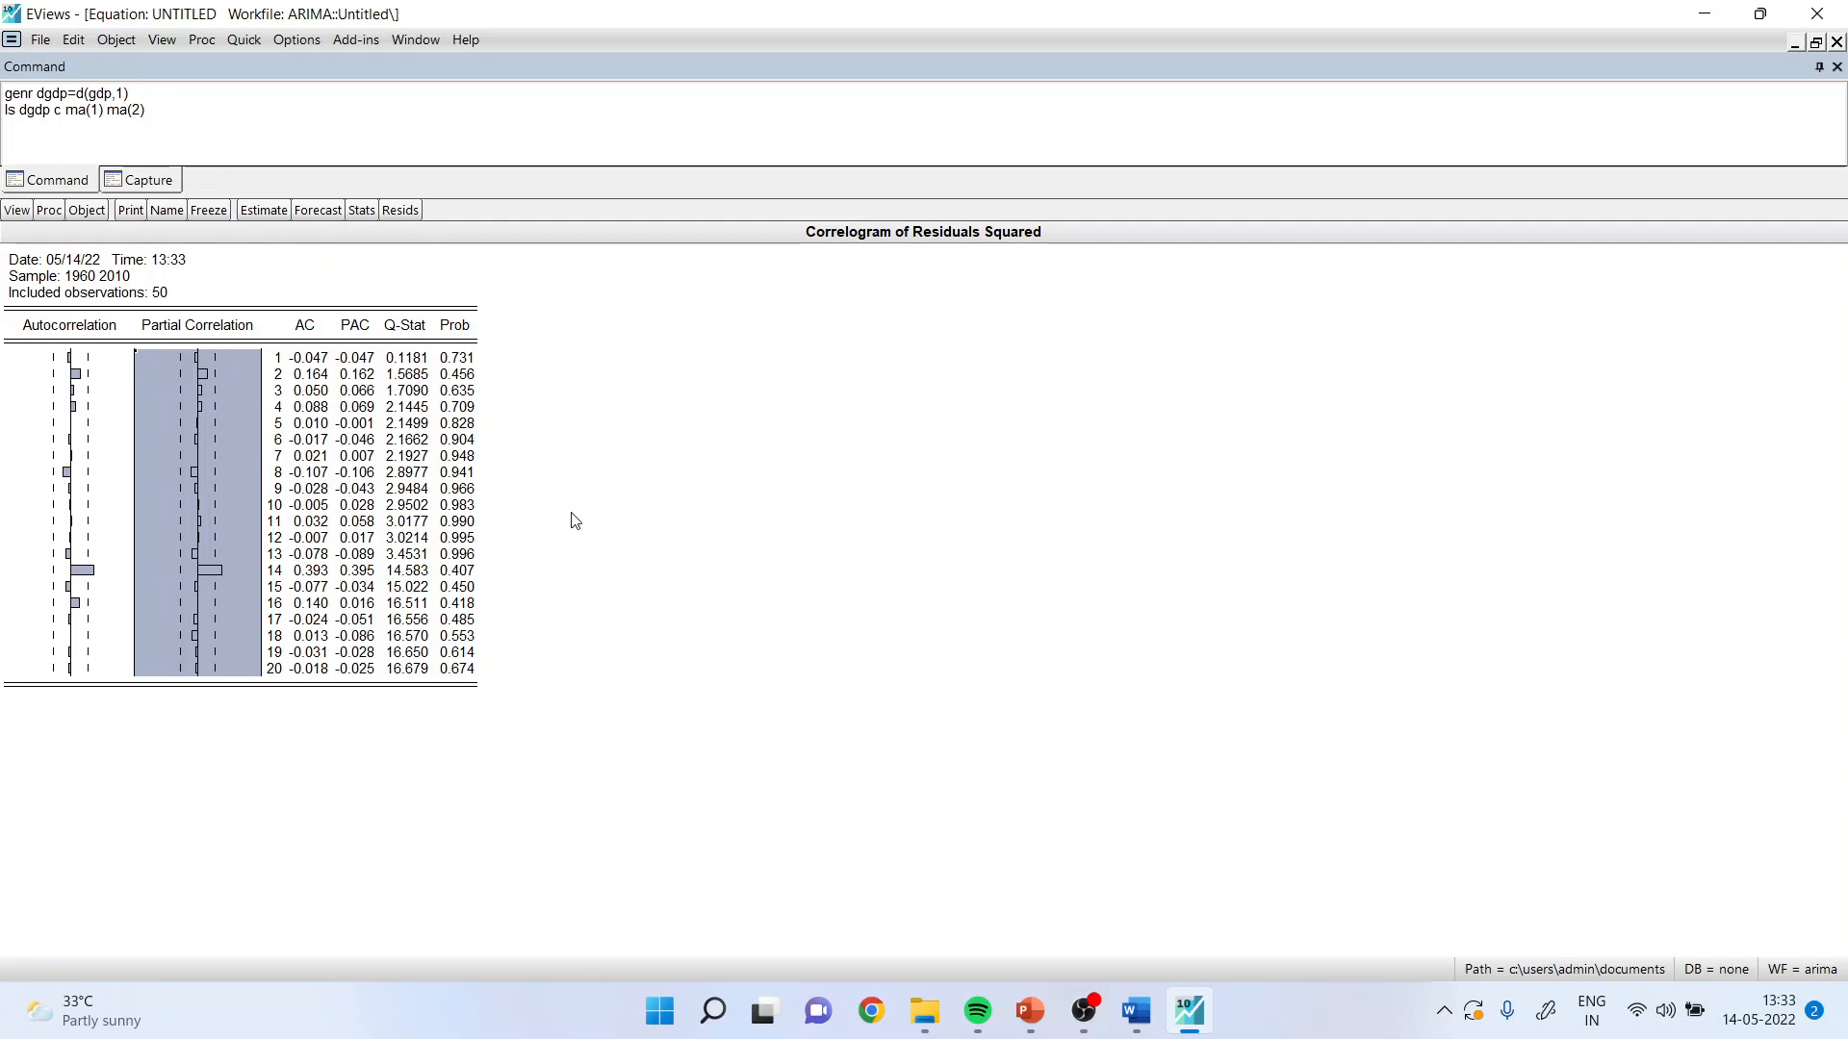
drag(462, 339, 490, 685)
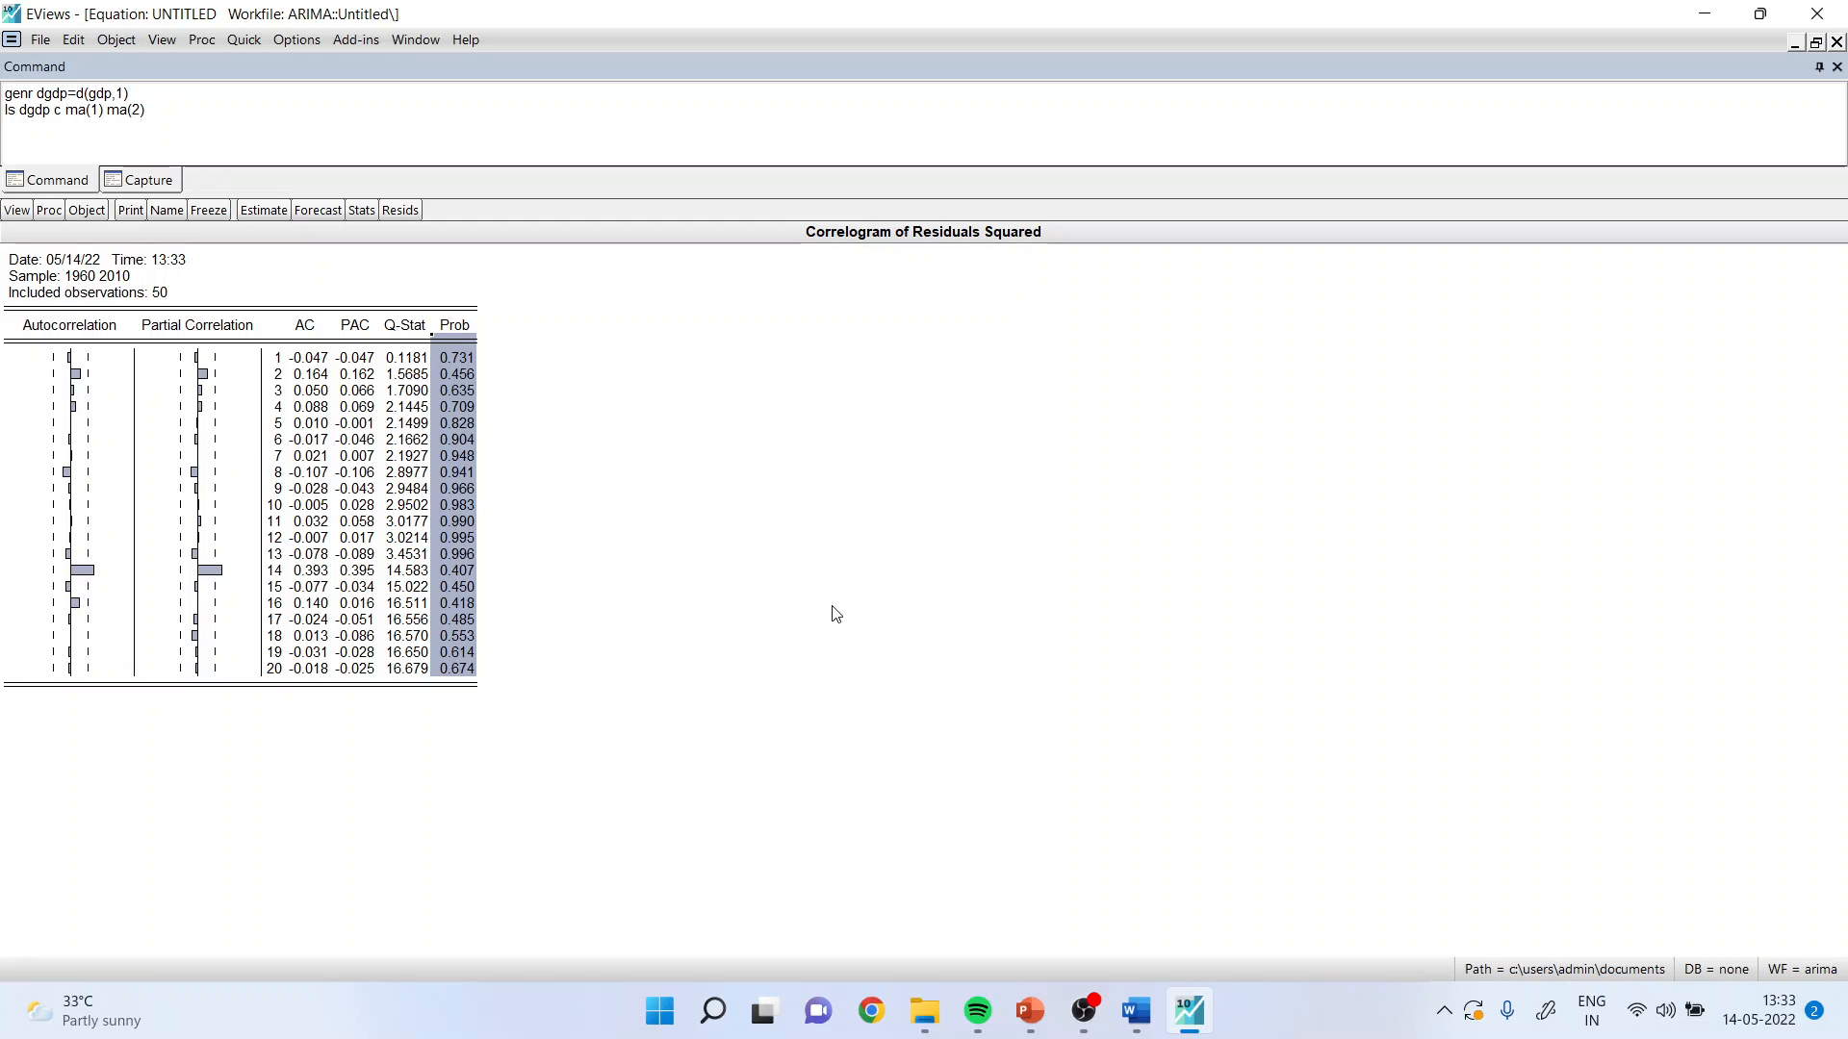
Install the ARIMASel add-in from the EViews Add-Ins source.
click(351, 43)
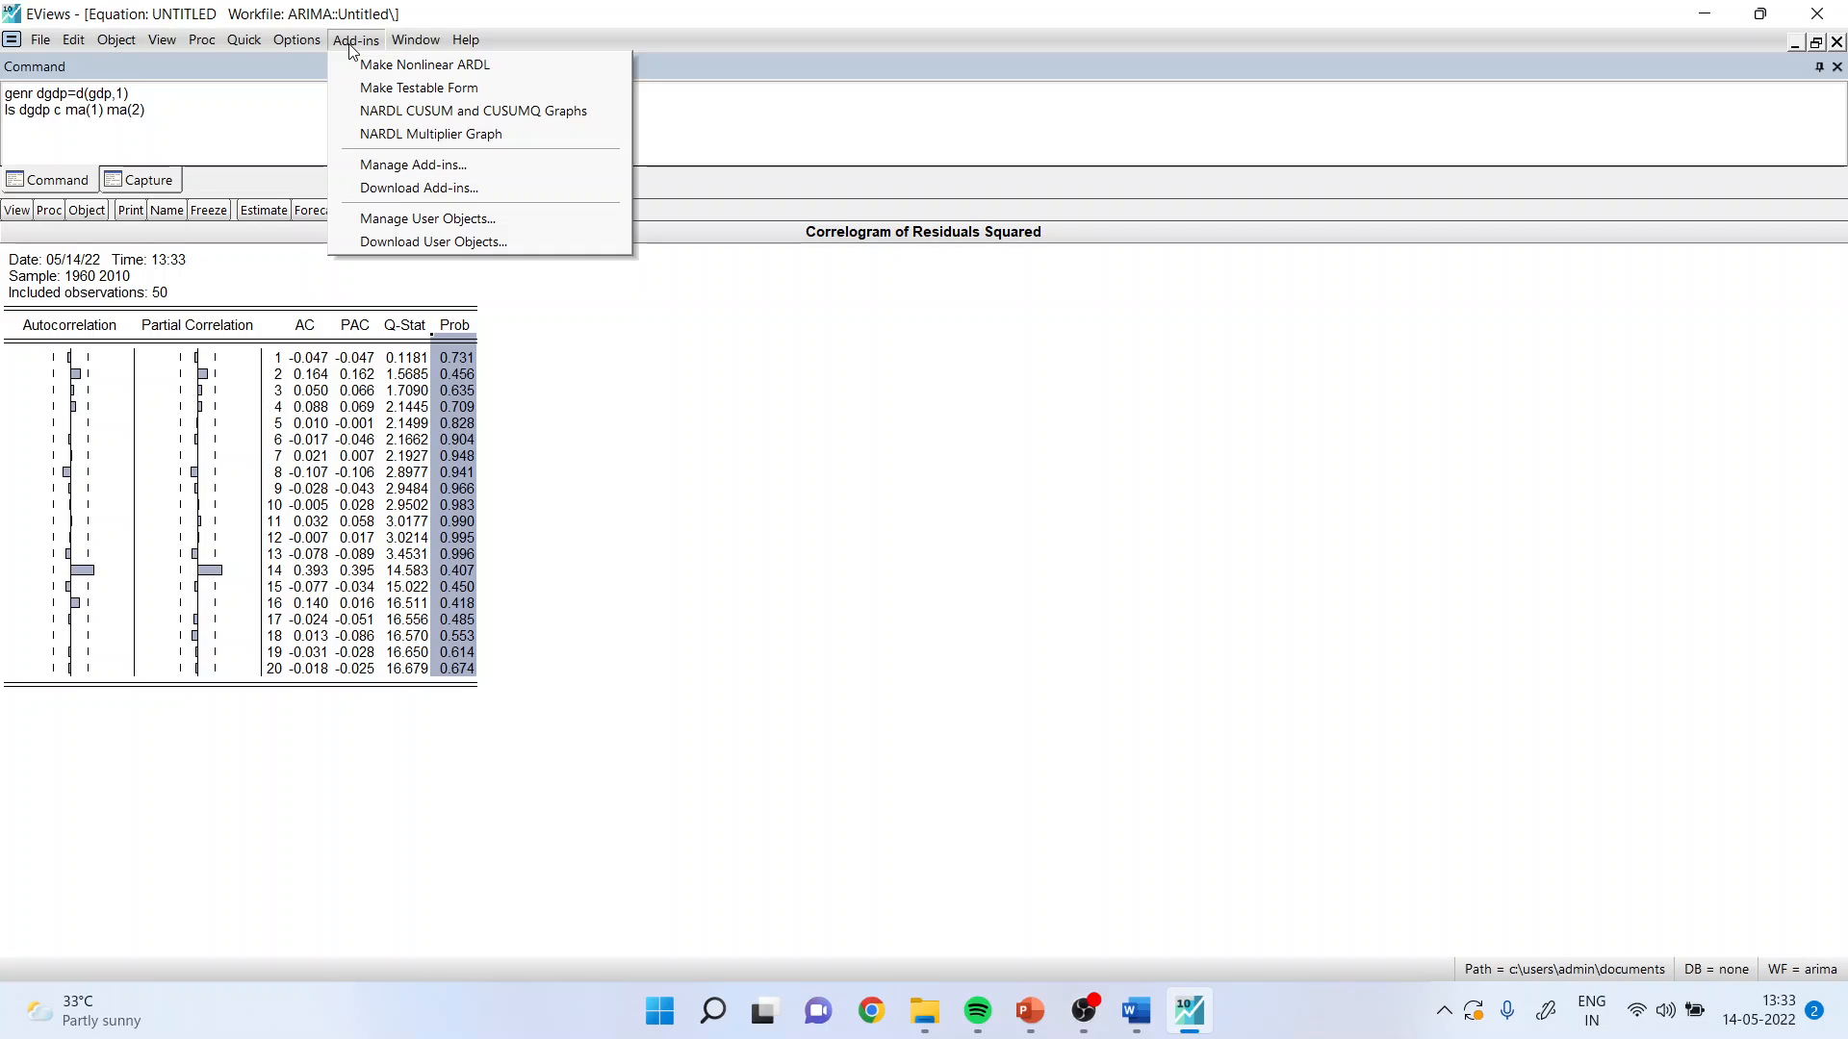
click(420, 188)
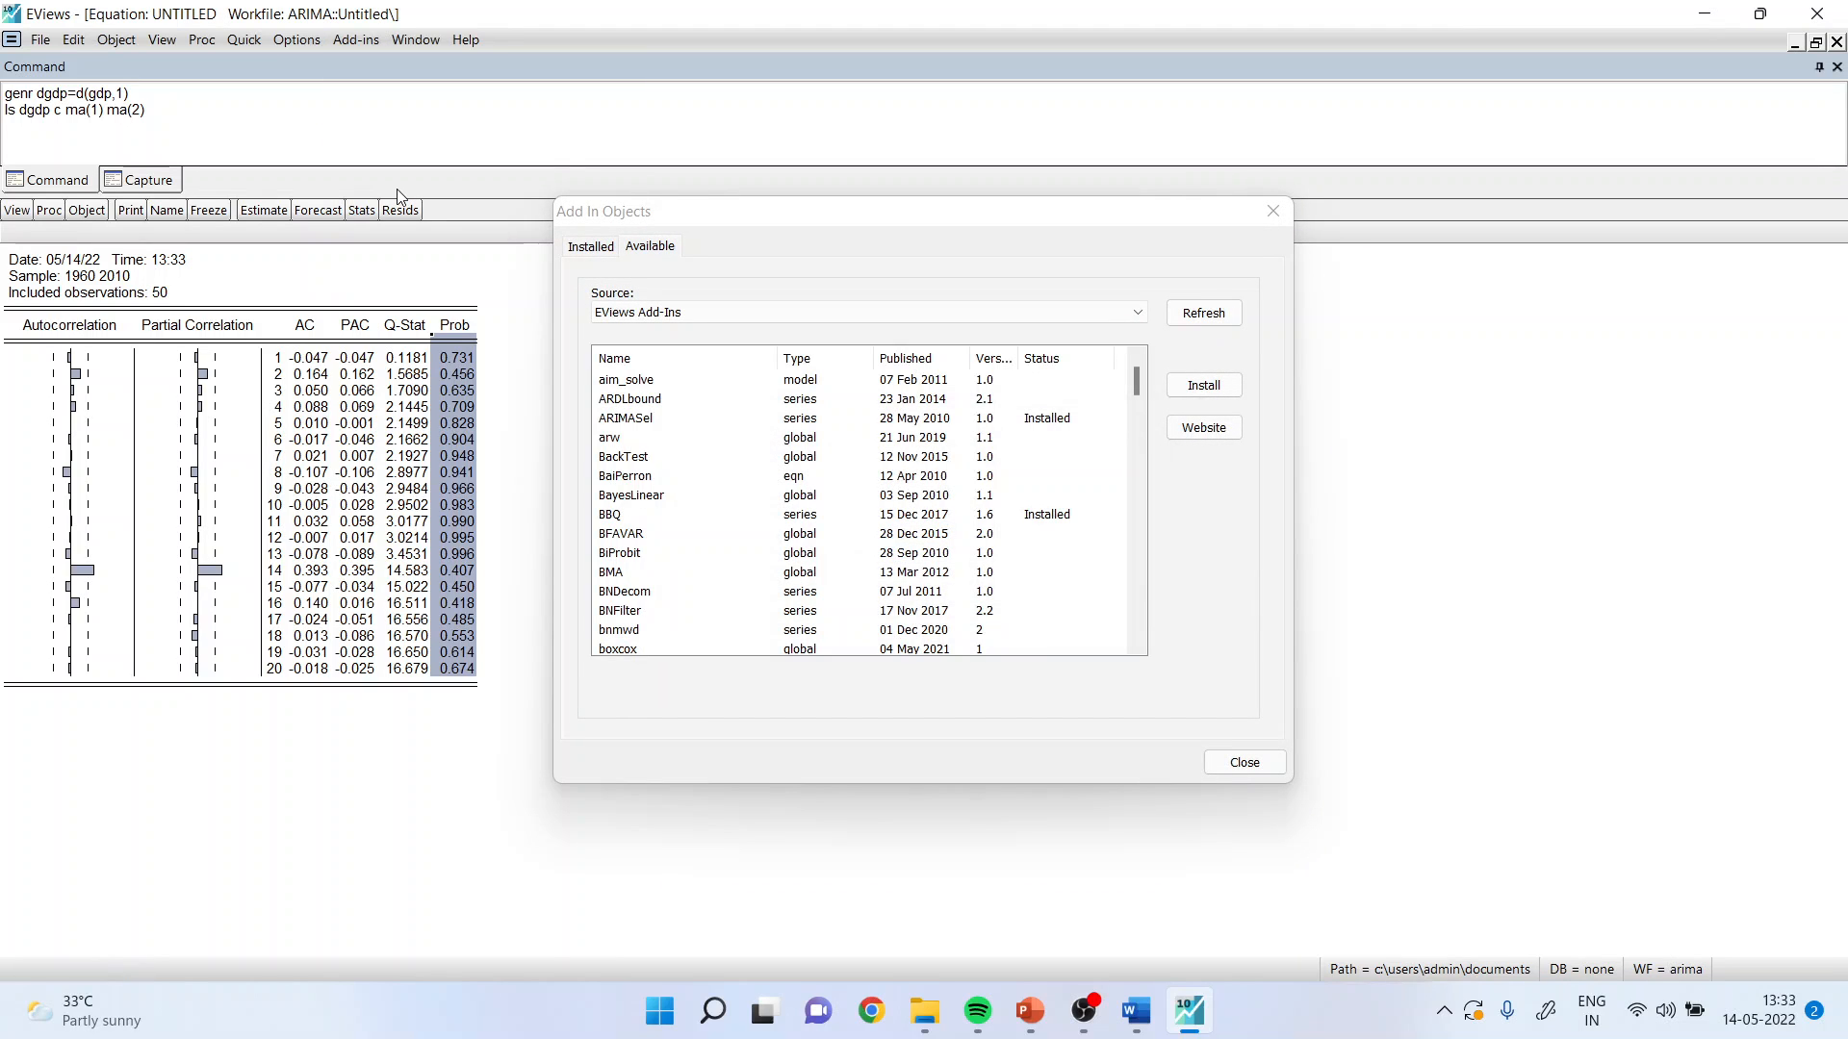
click(650, 421)
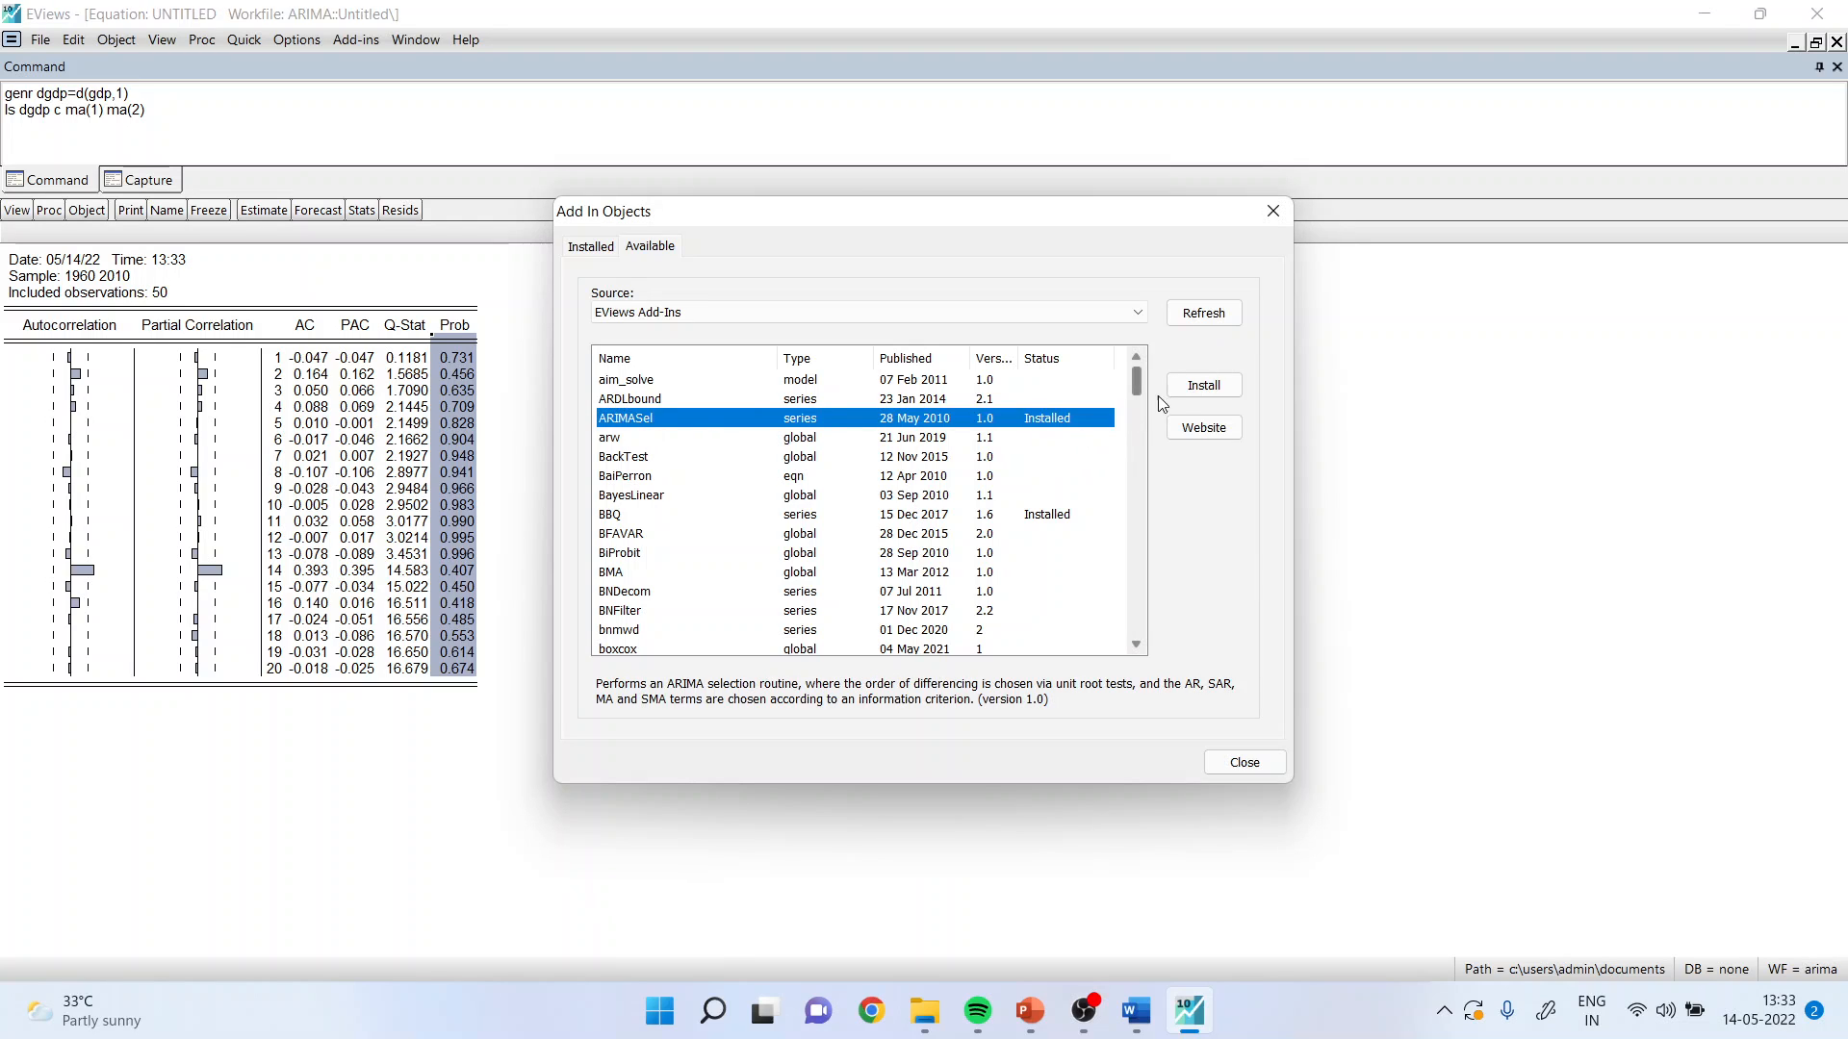
click(1217, 397)
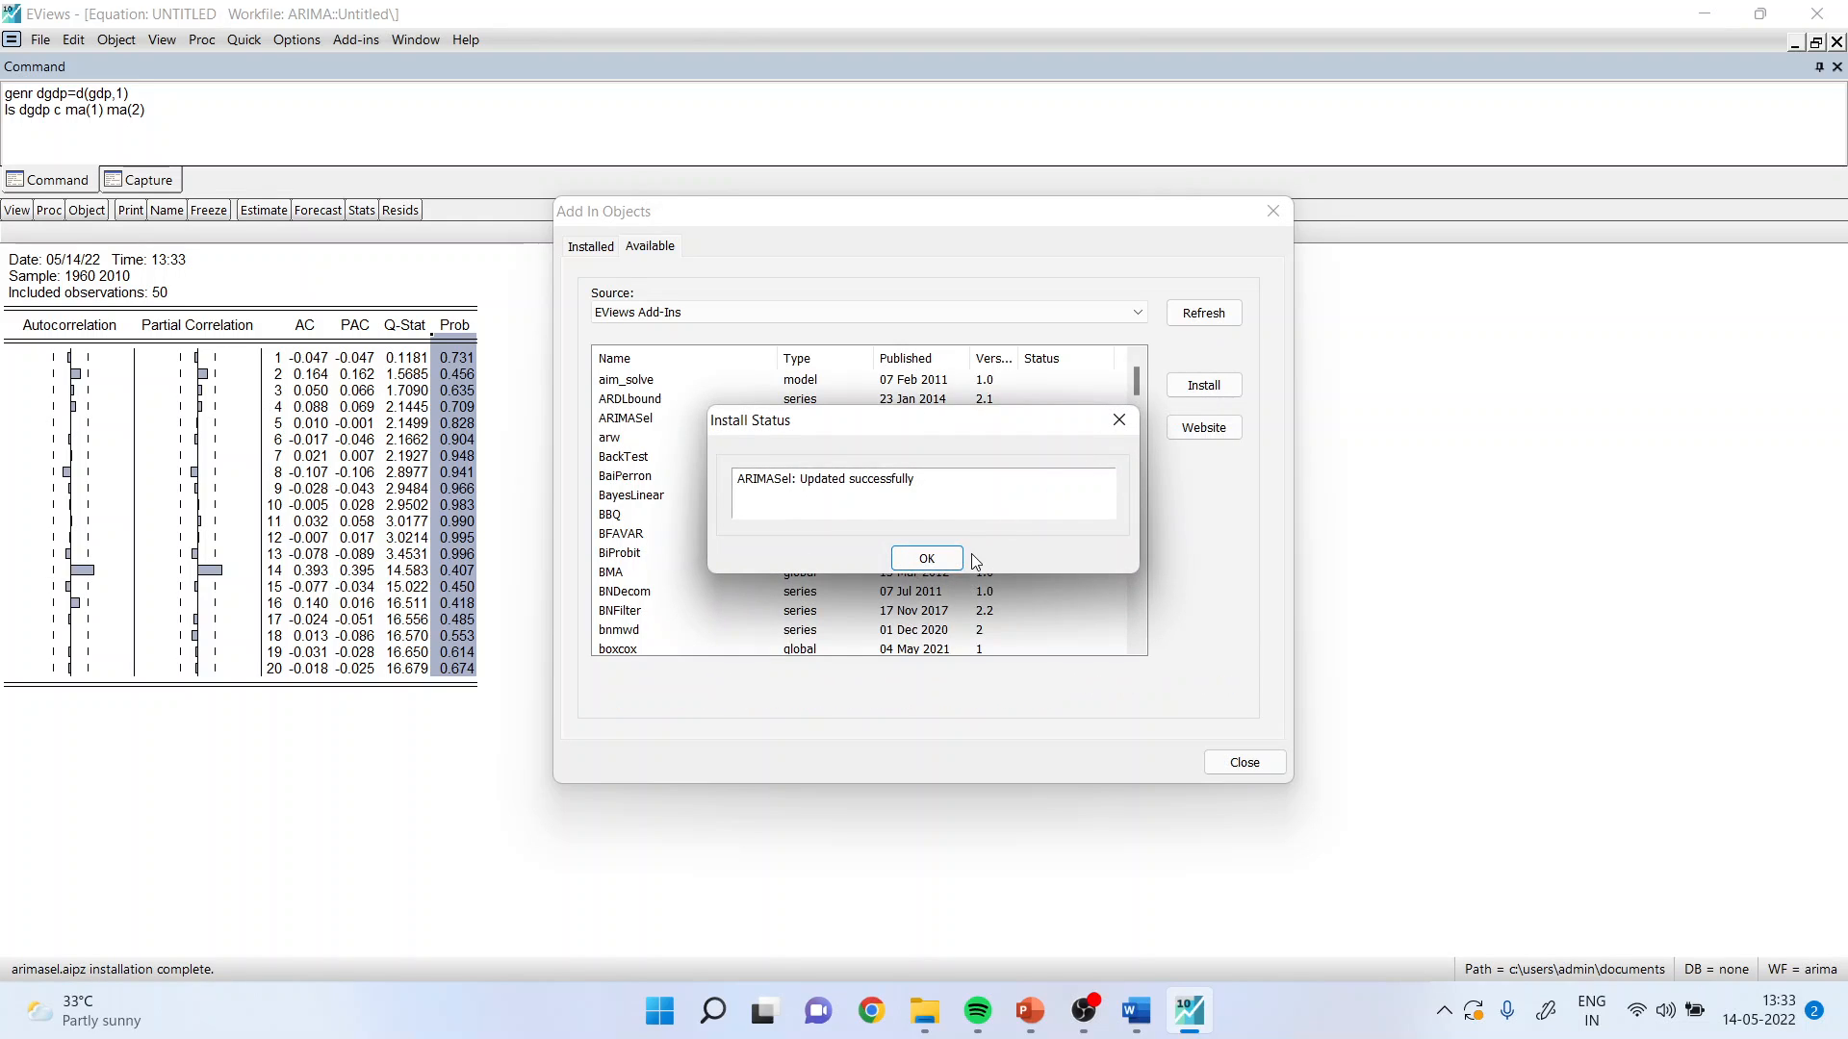
click(939, 558)
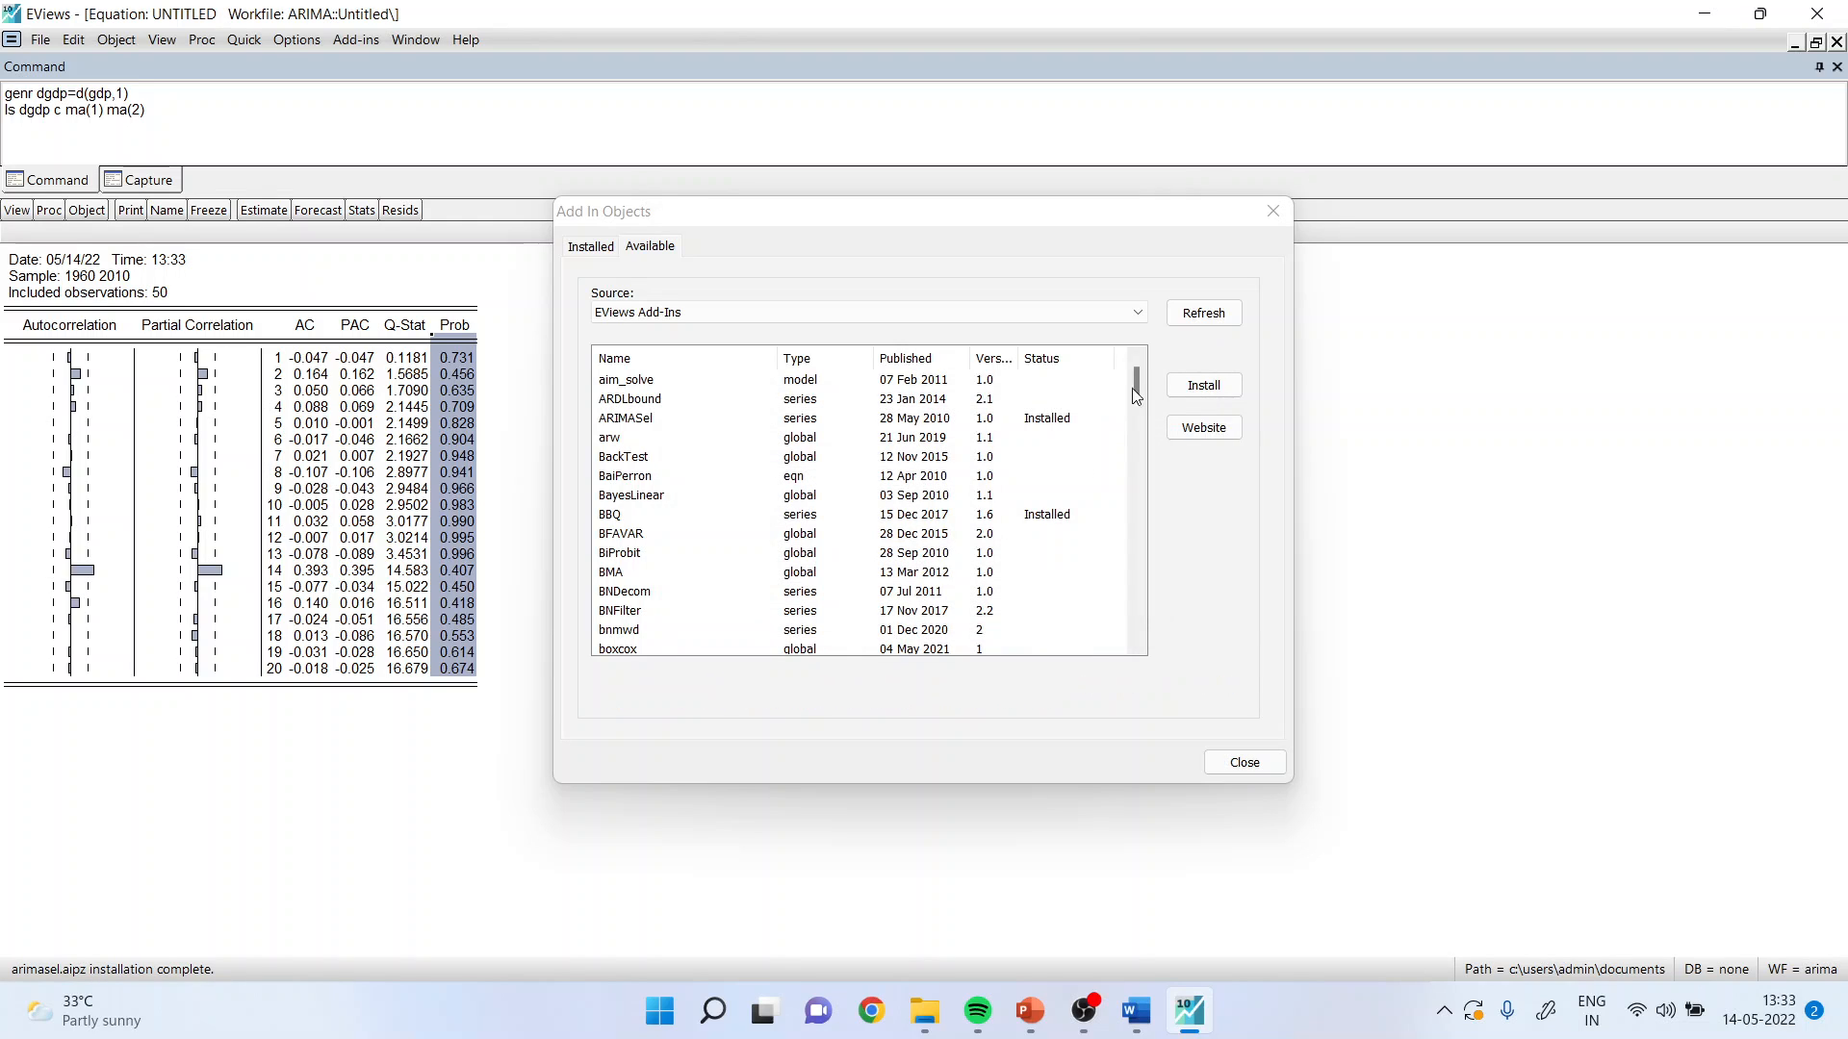
click(1244, 765)
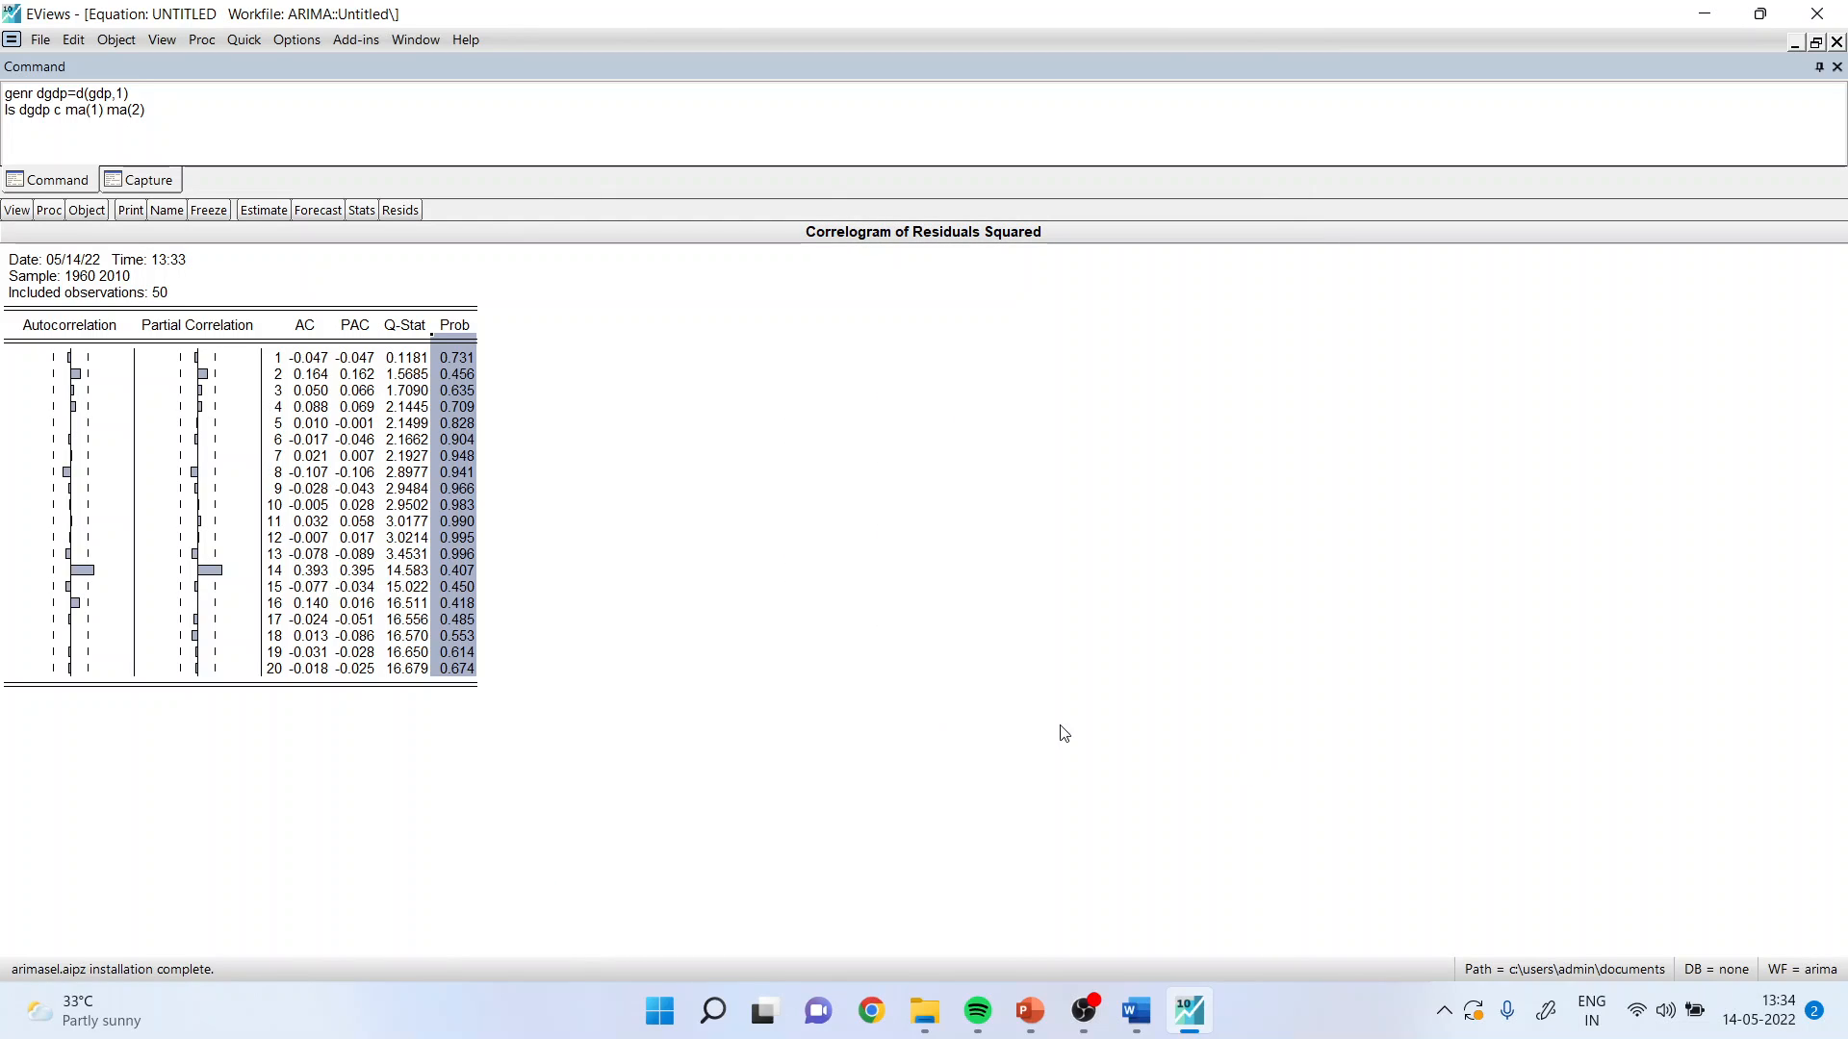
Close and delete the untitled equation, and open the dgdp series from the workfile.
click(1837, 44)
click(871, 546)
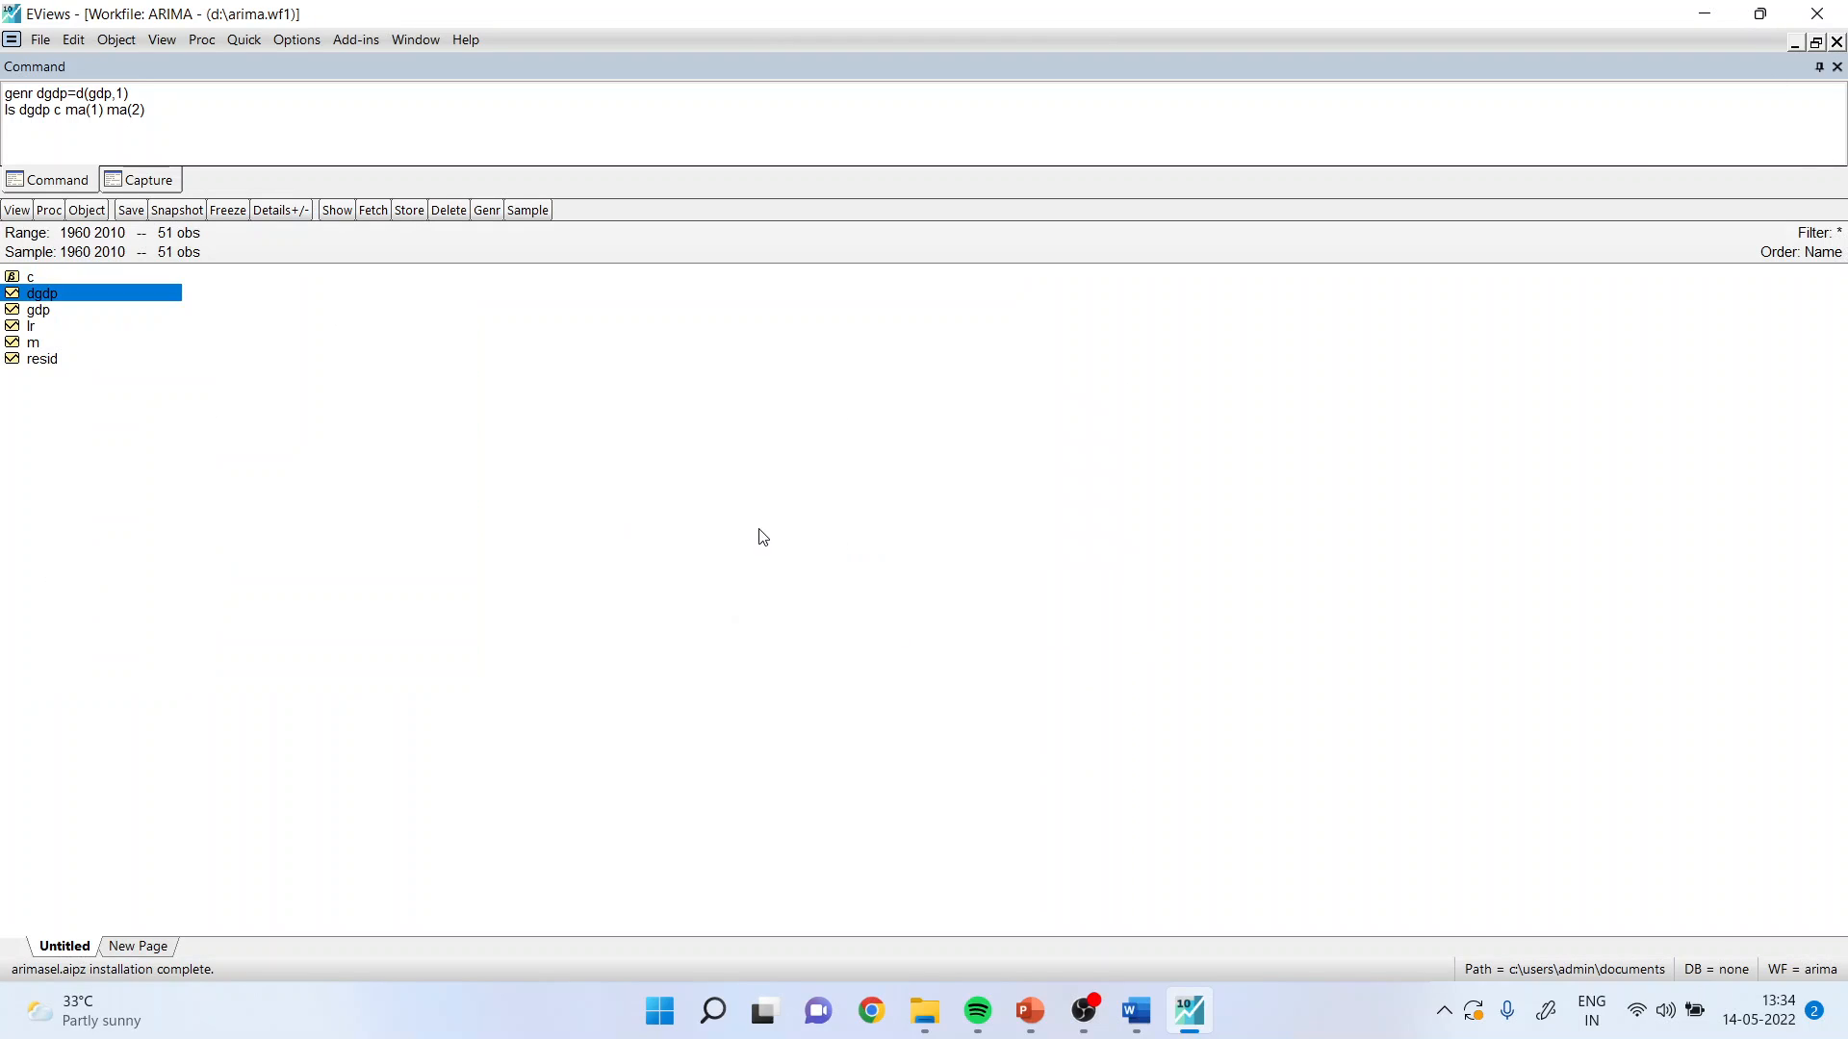
double_click(81, 301)
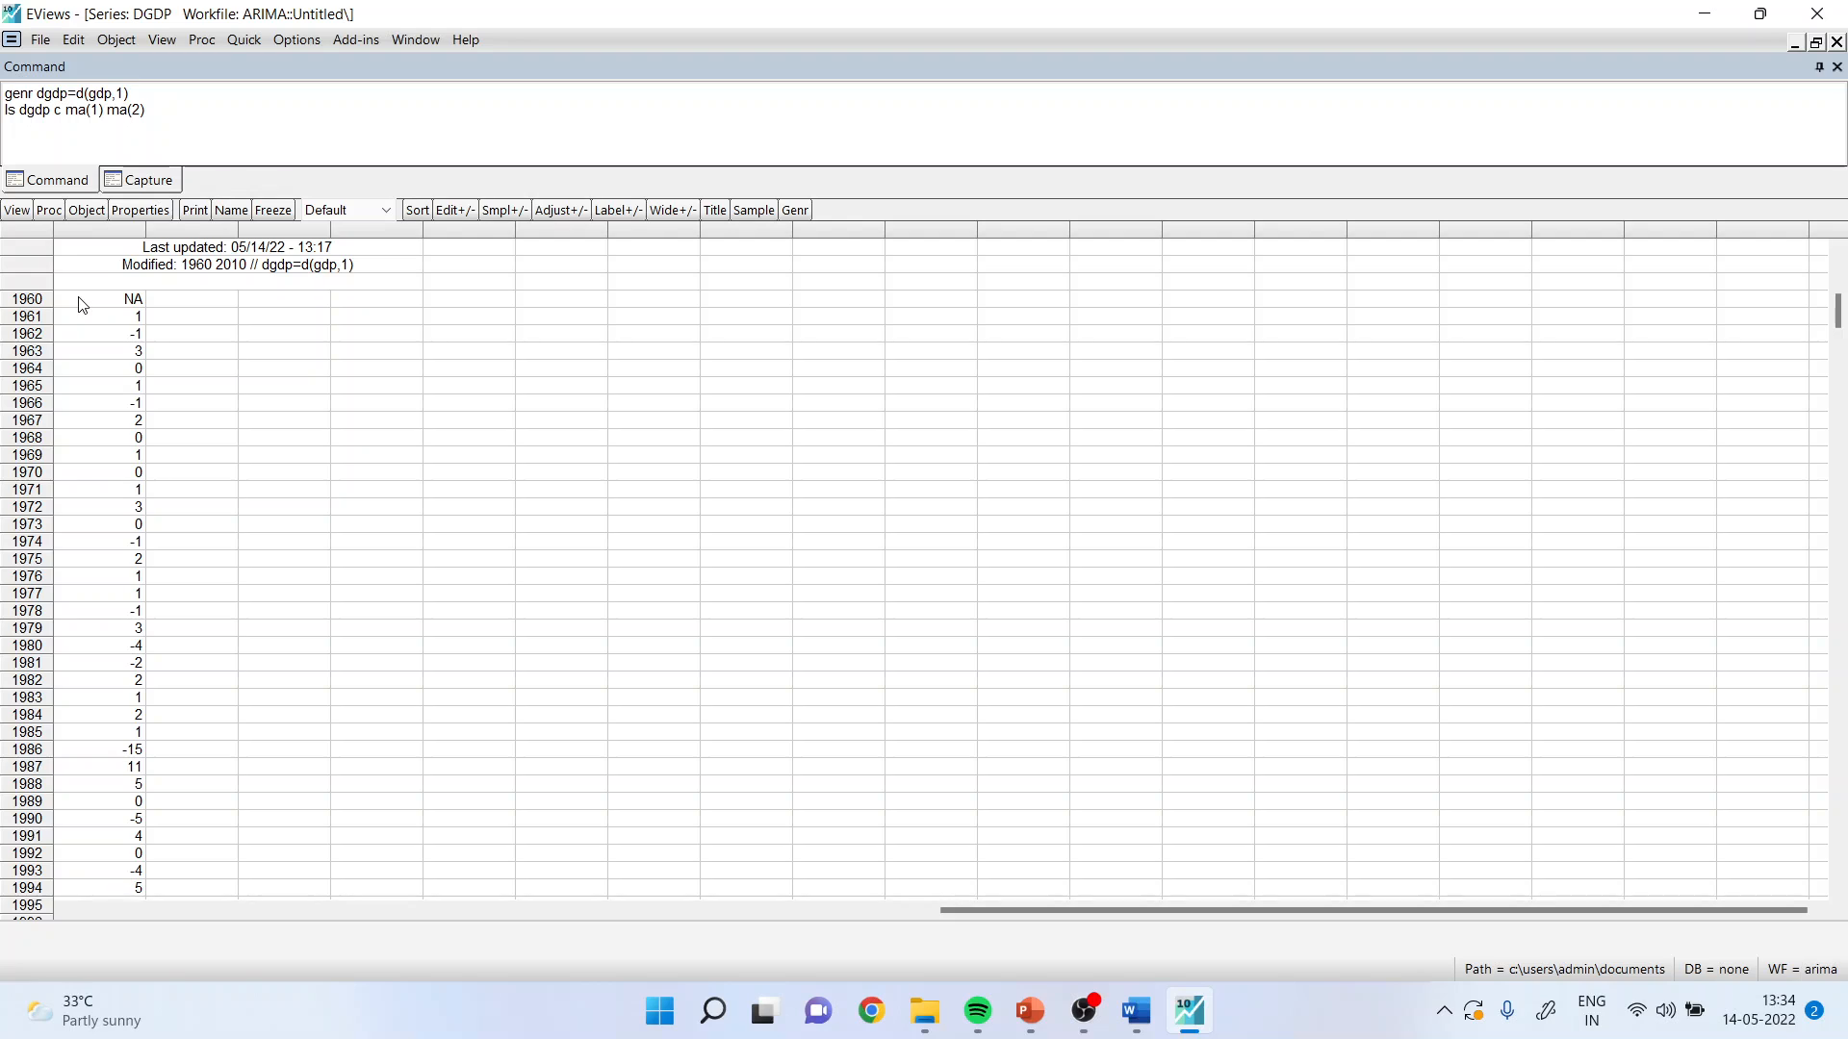
Run Automatic ARIMA selection on DGDP with maximum AR 1, maximum MA 1, maximum difference 1 and the Akaike criterion.
click(352, 41)
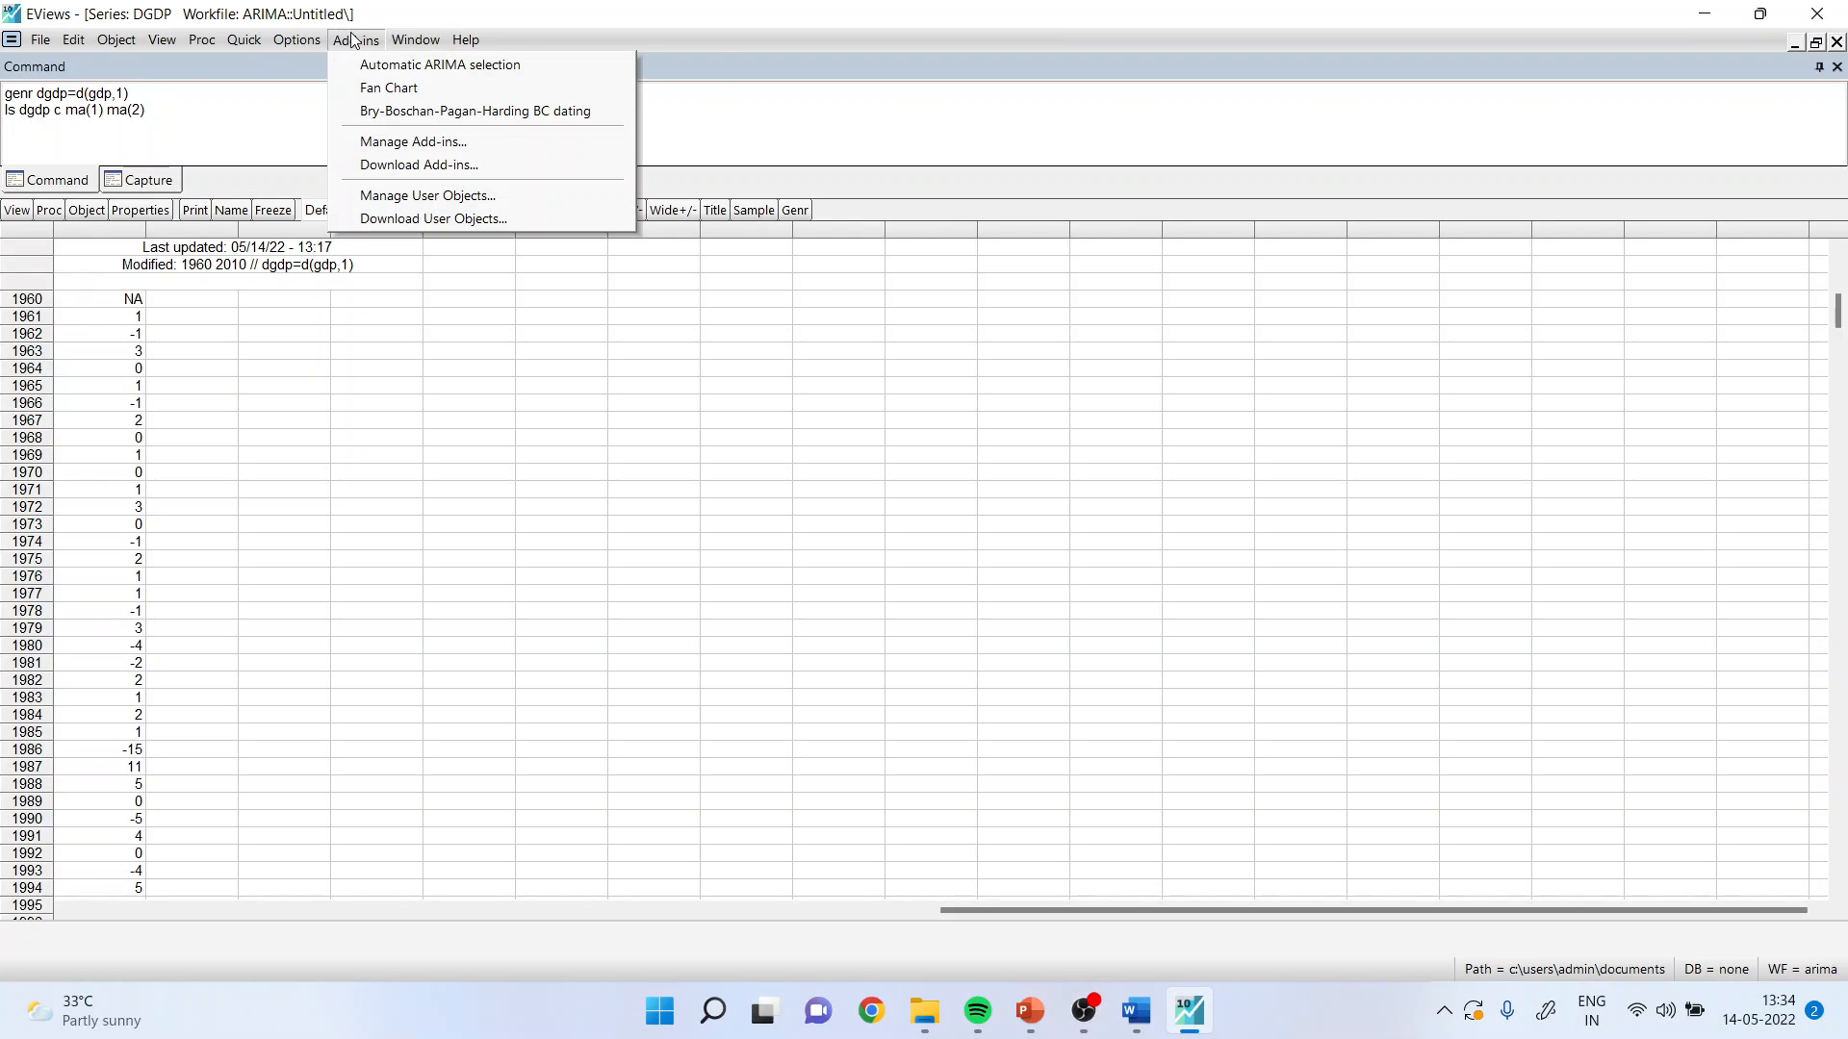
click(367, 64)
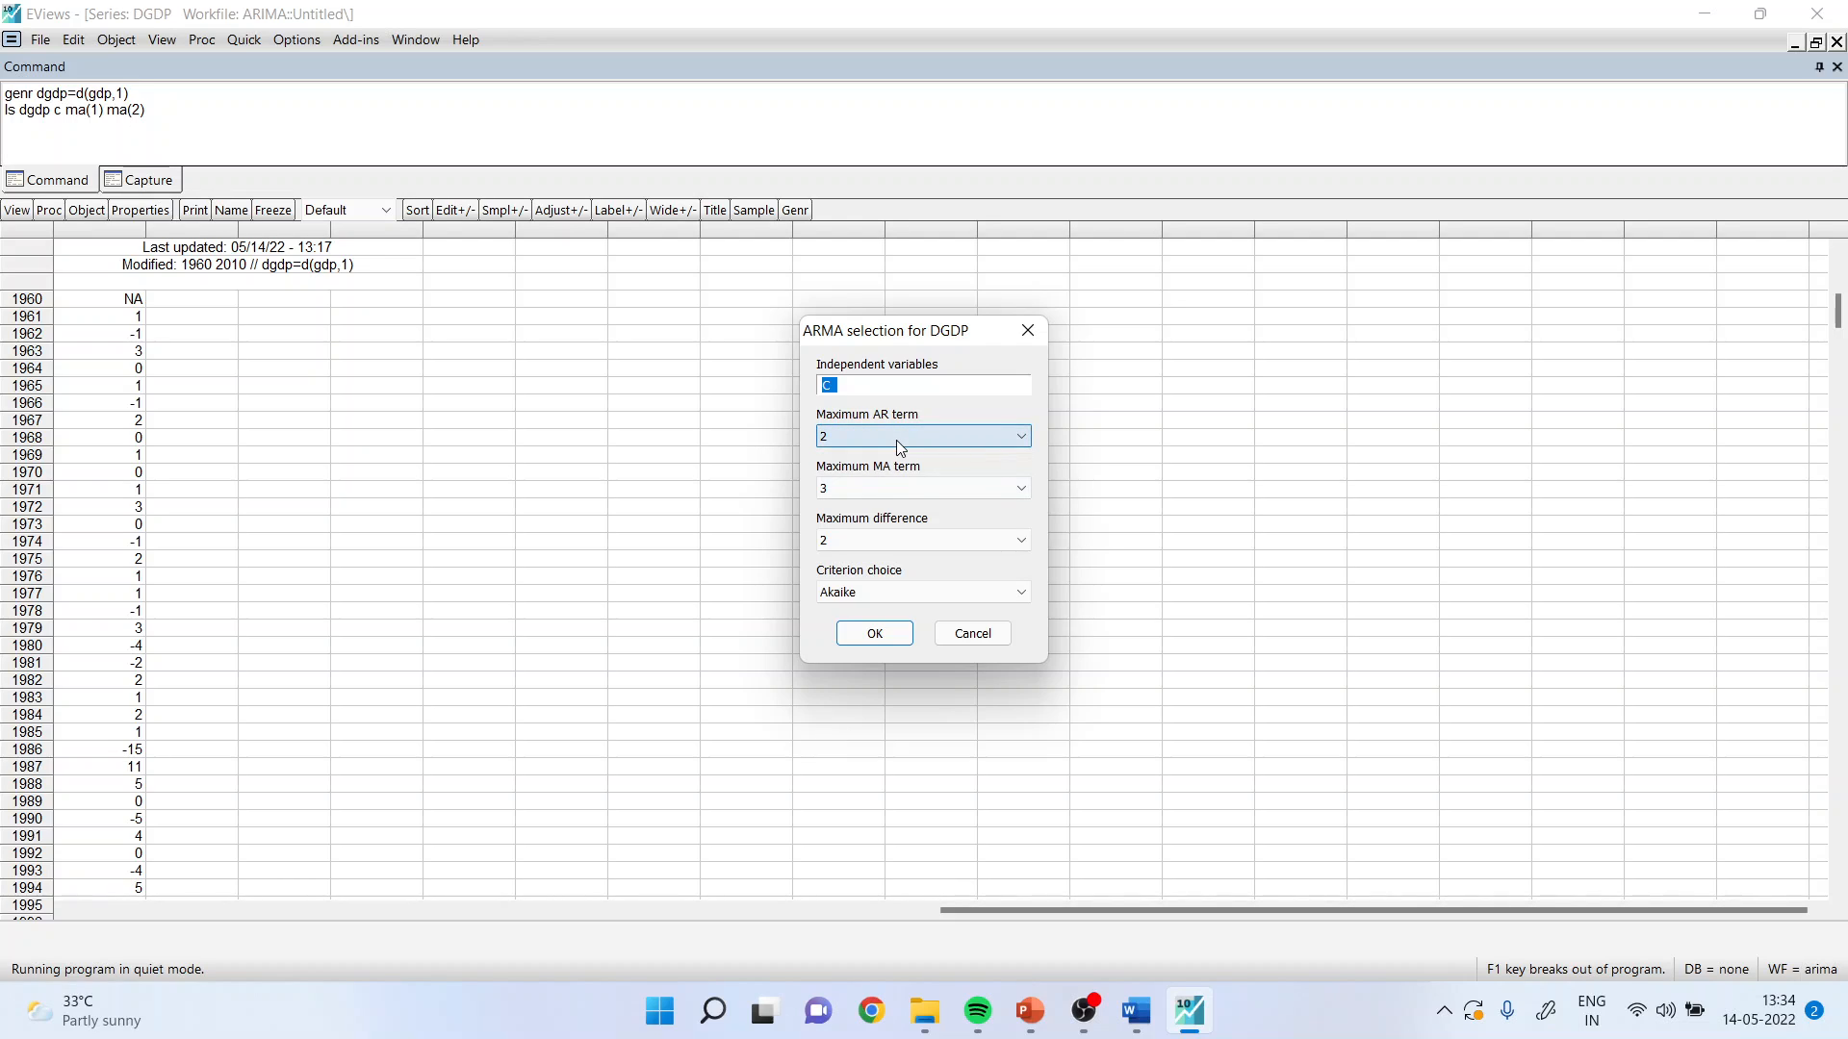
click(1024, 544)
click(919, 576)
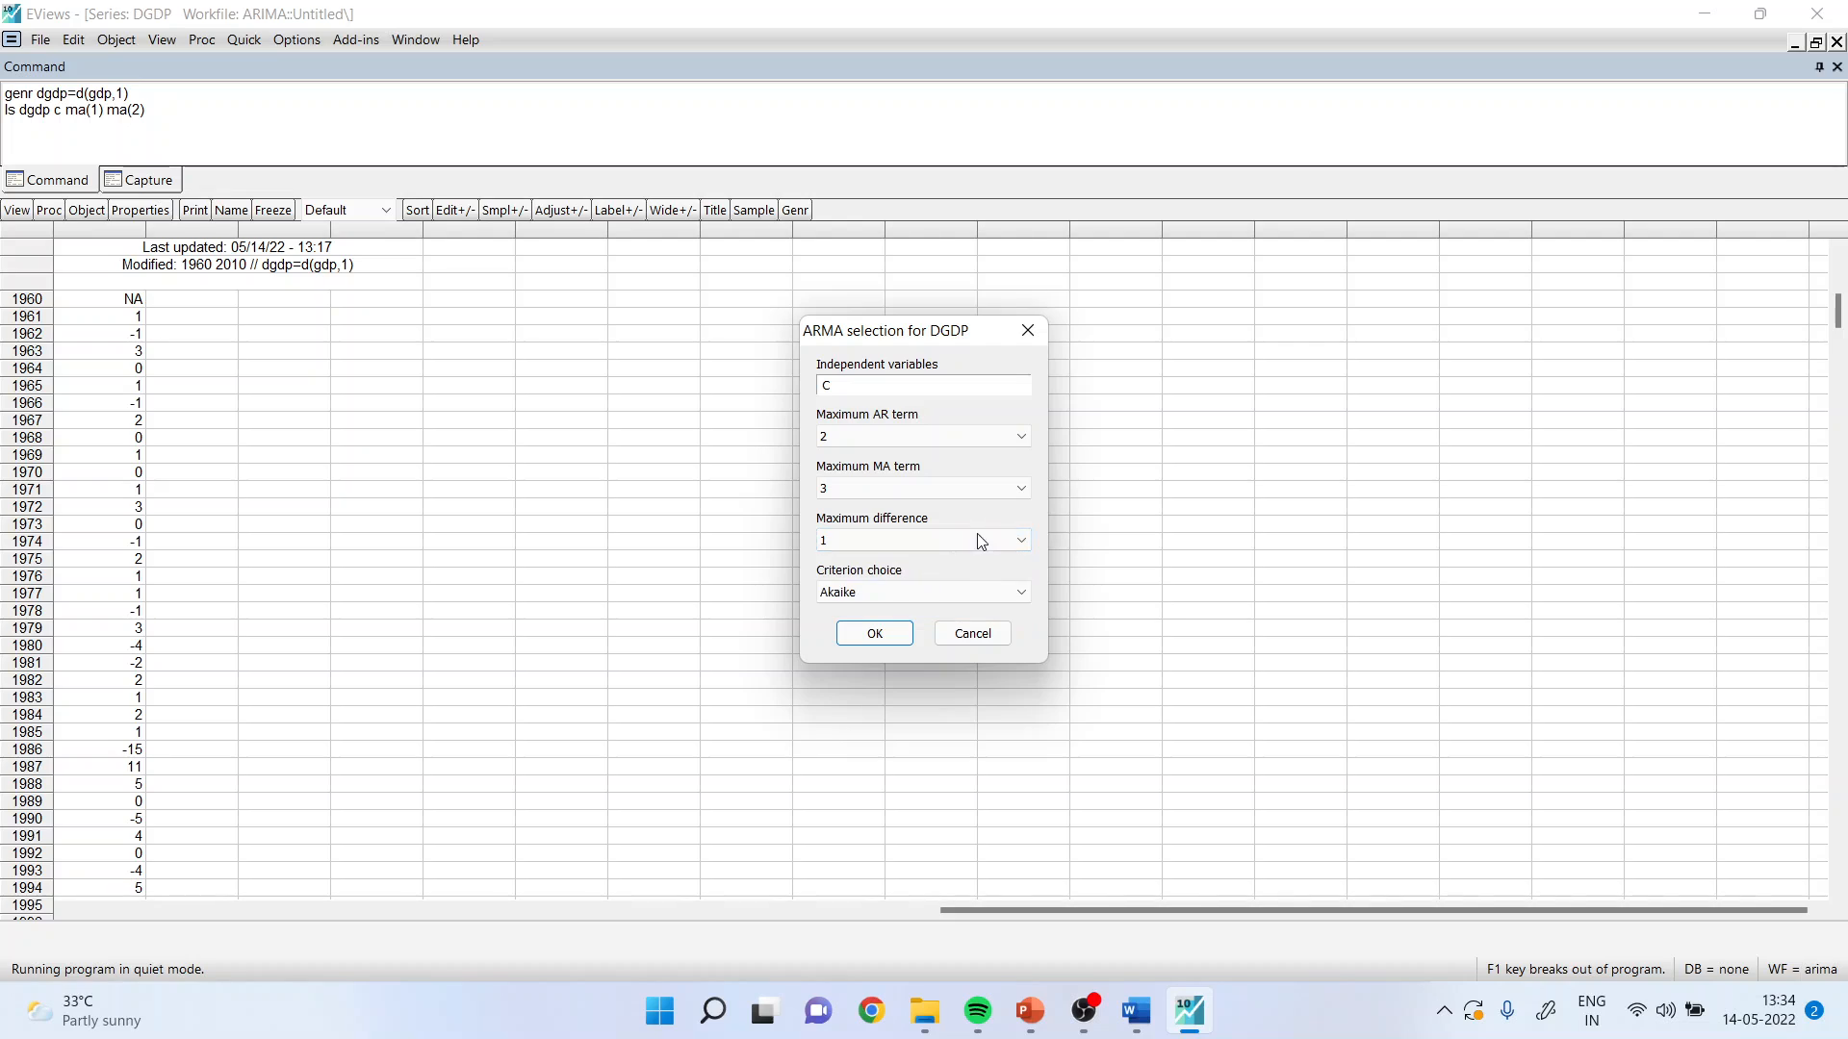
click(1026, 489)
click(905, 540)
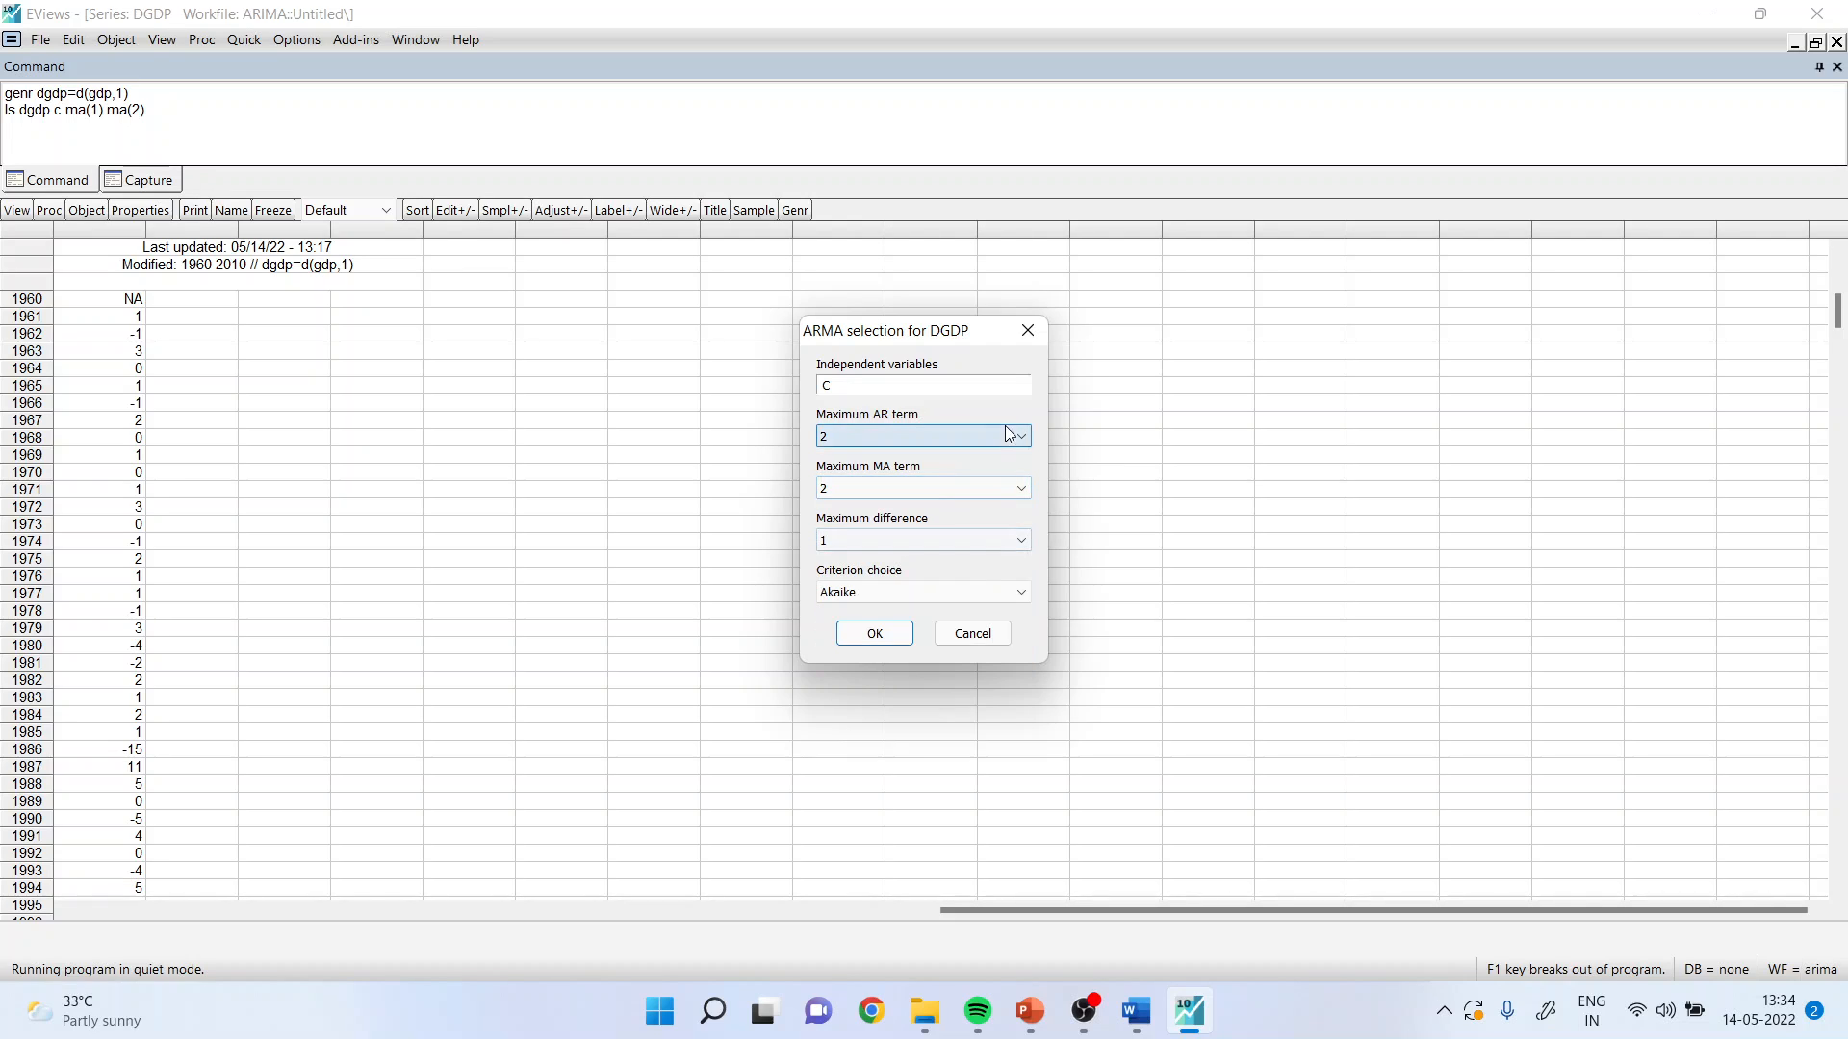
click(1004, 433)
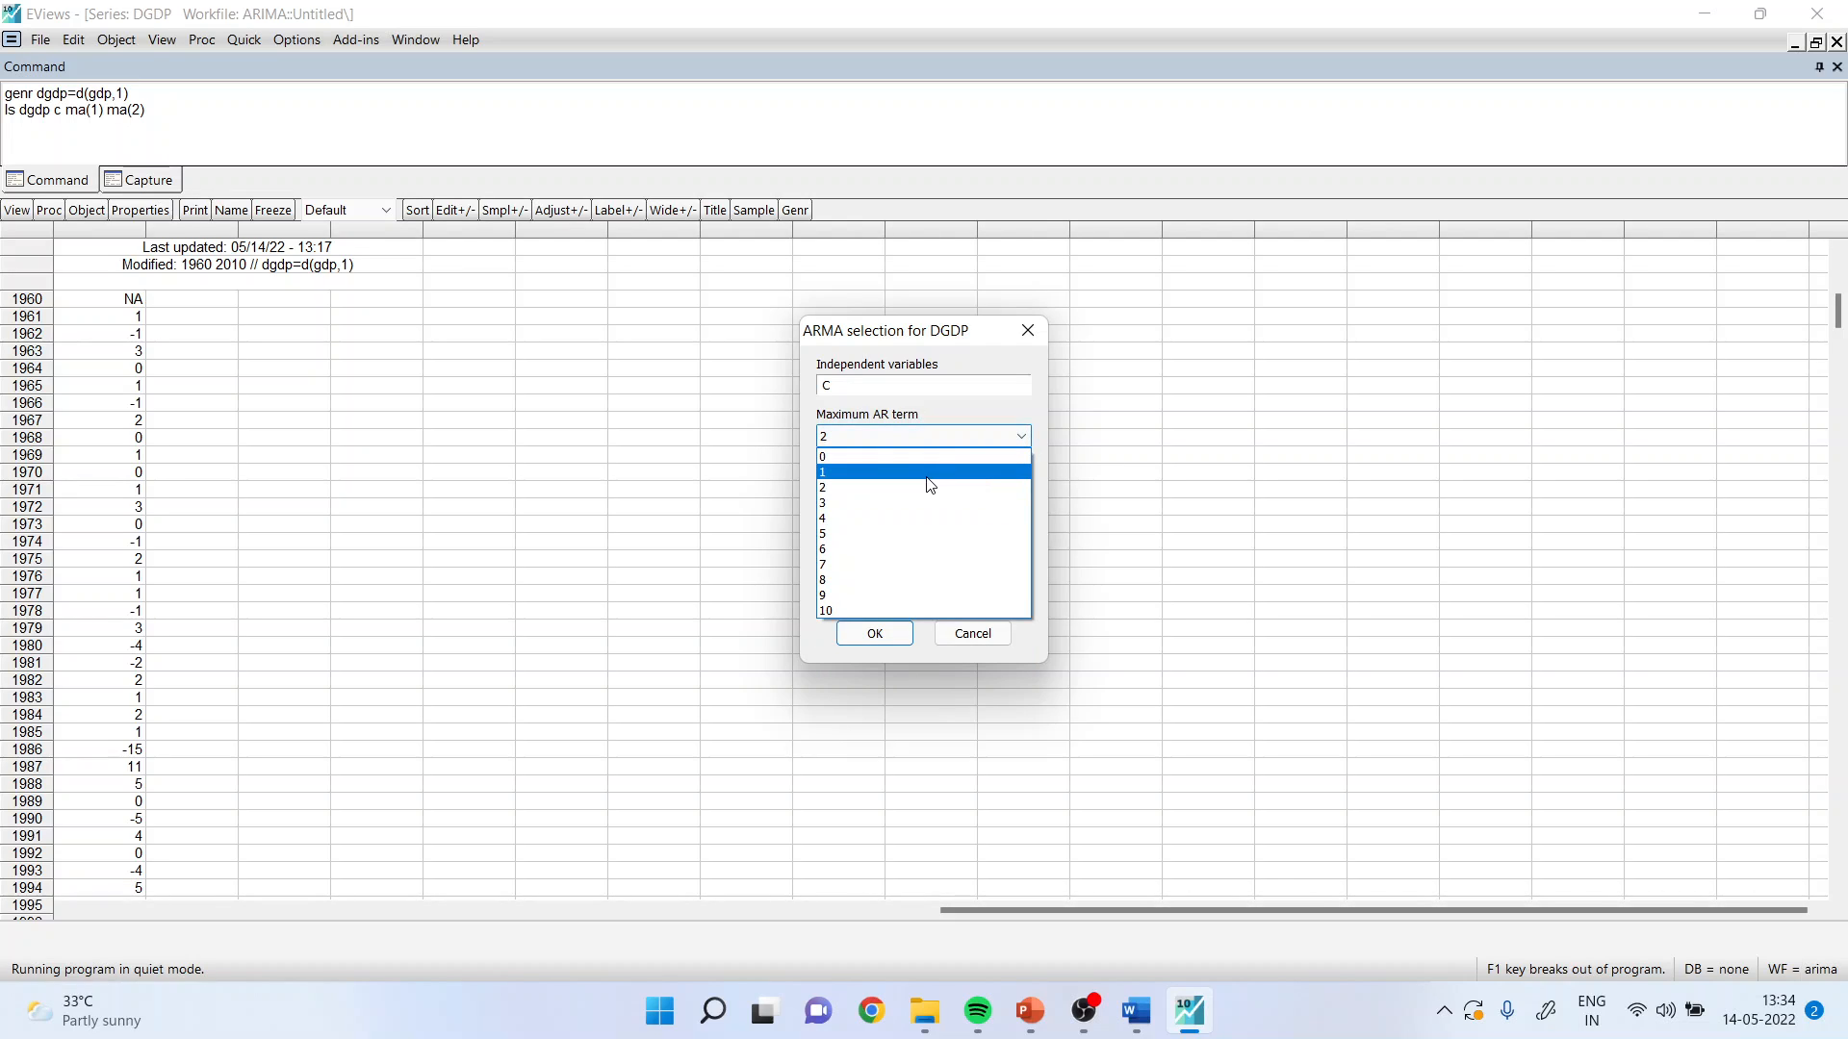
click(928, 474)
click(1026, 487)
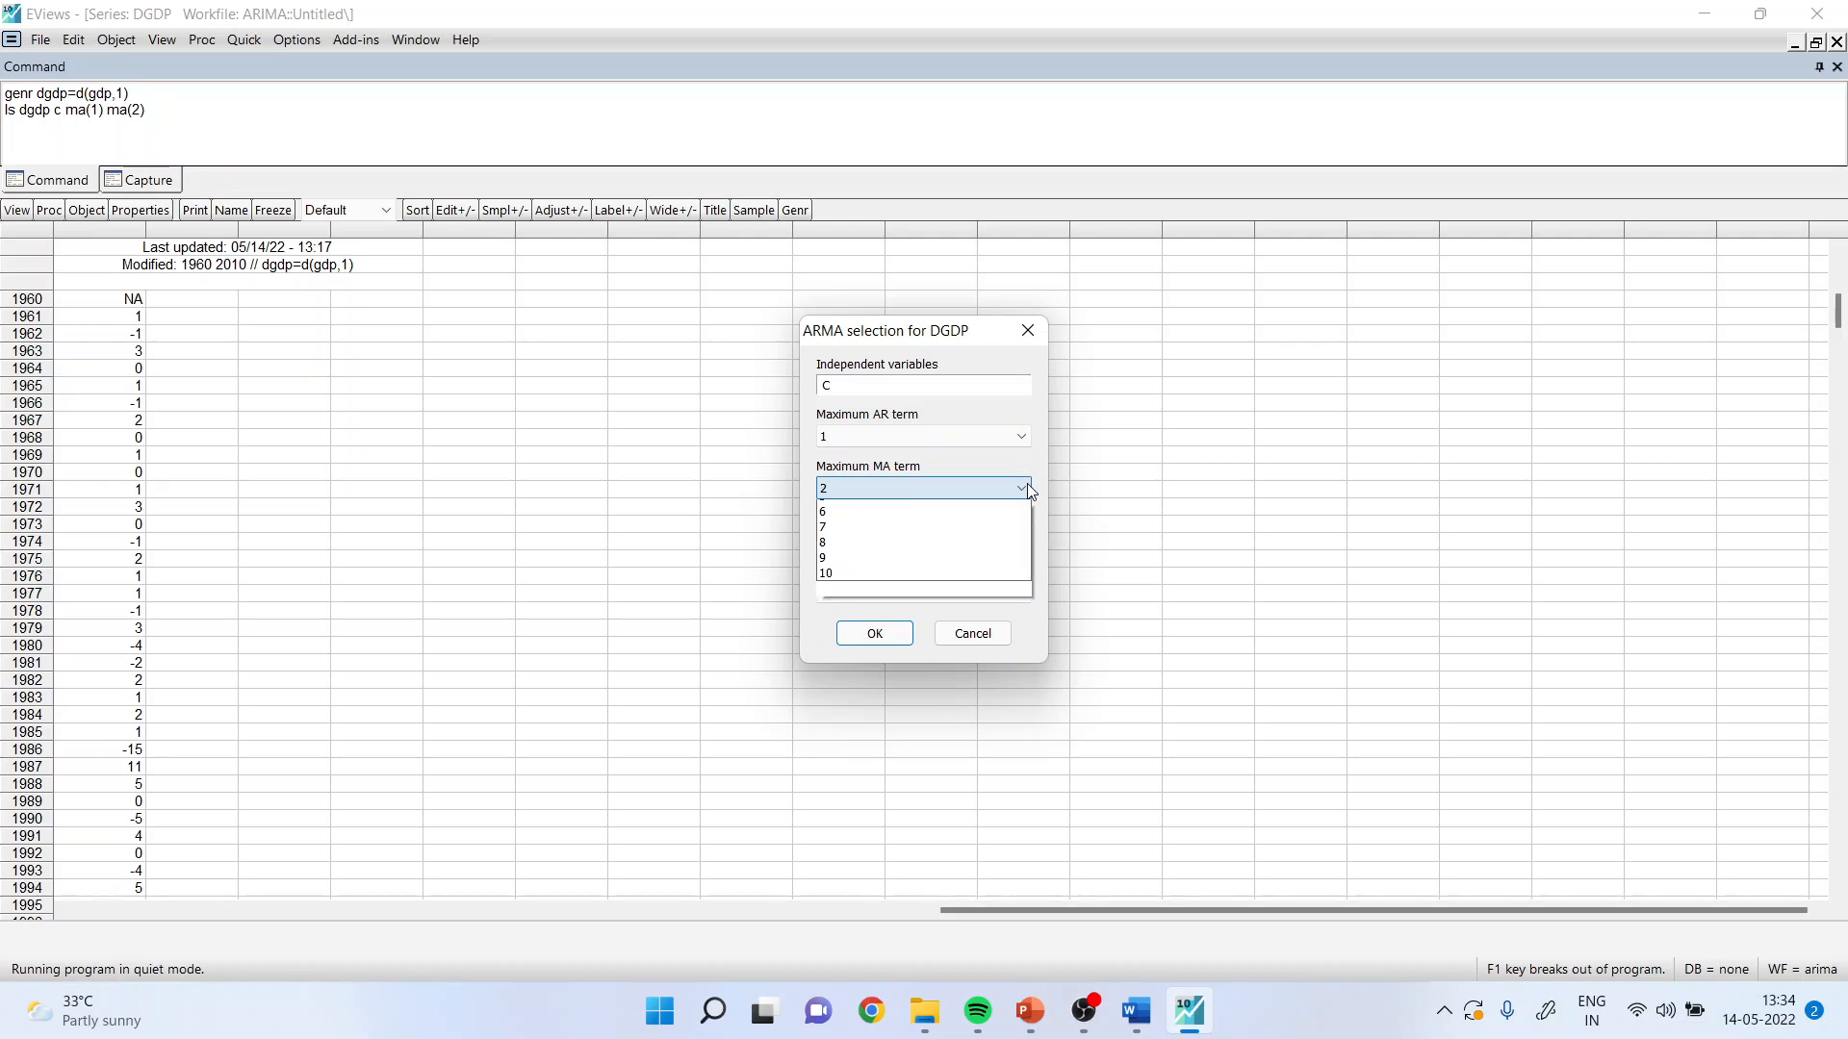
click(919, 519)
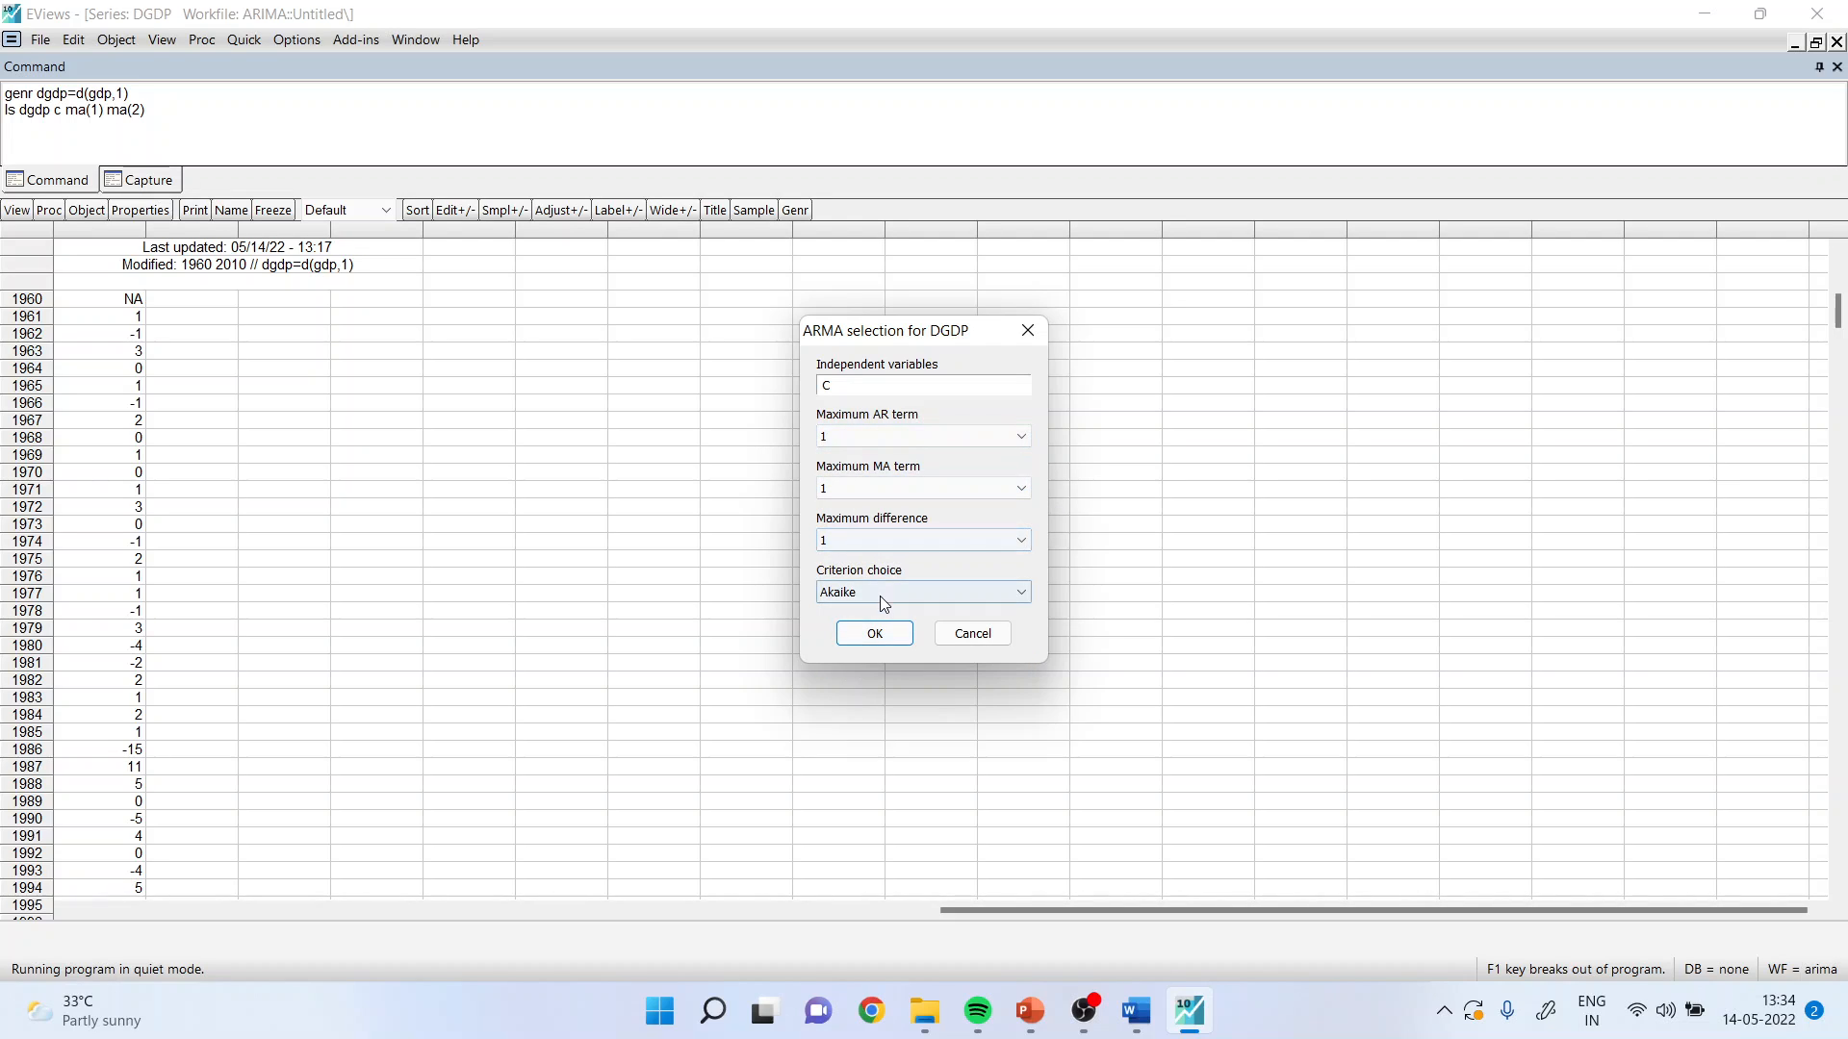
click(885, 635)
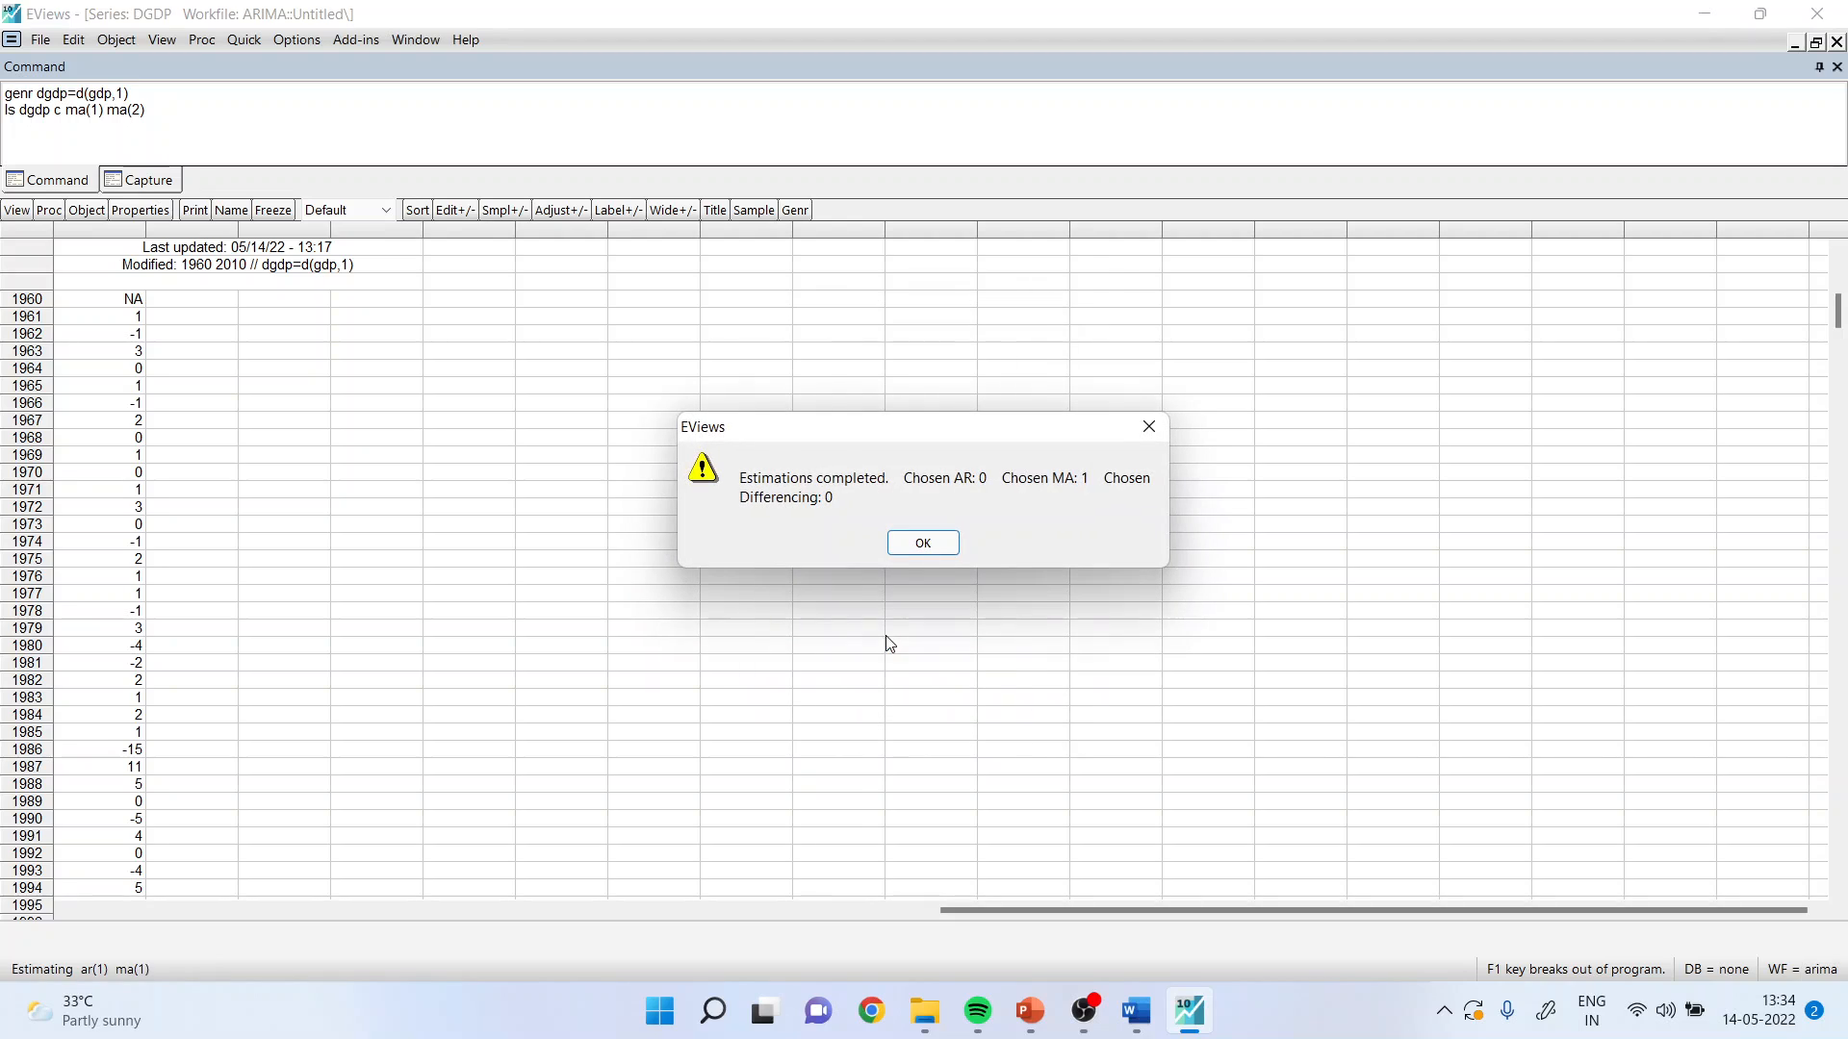
click(945, 545)
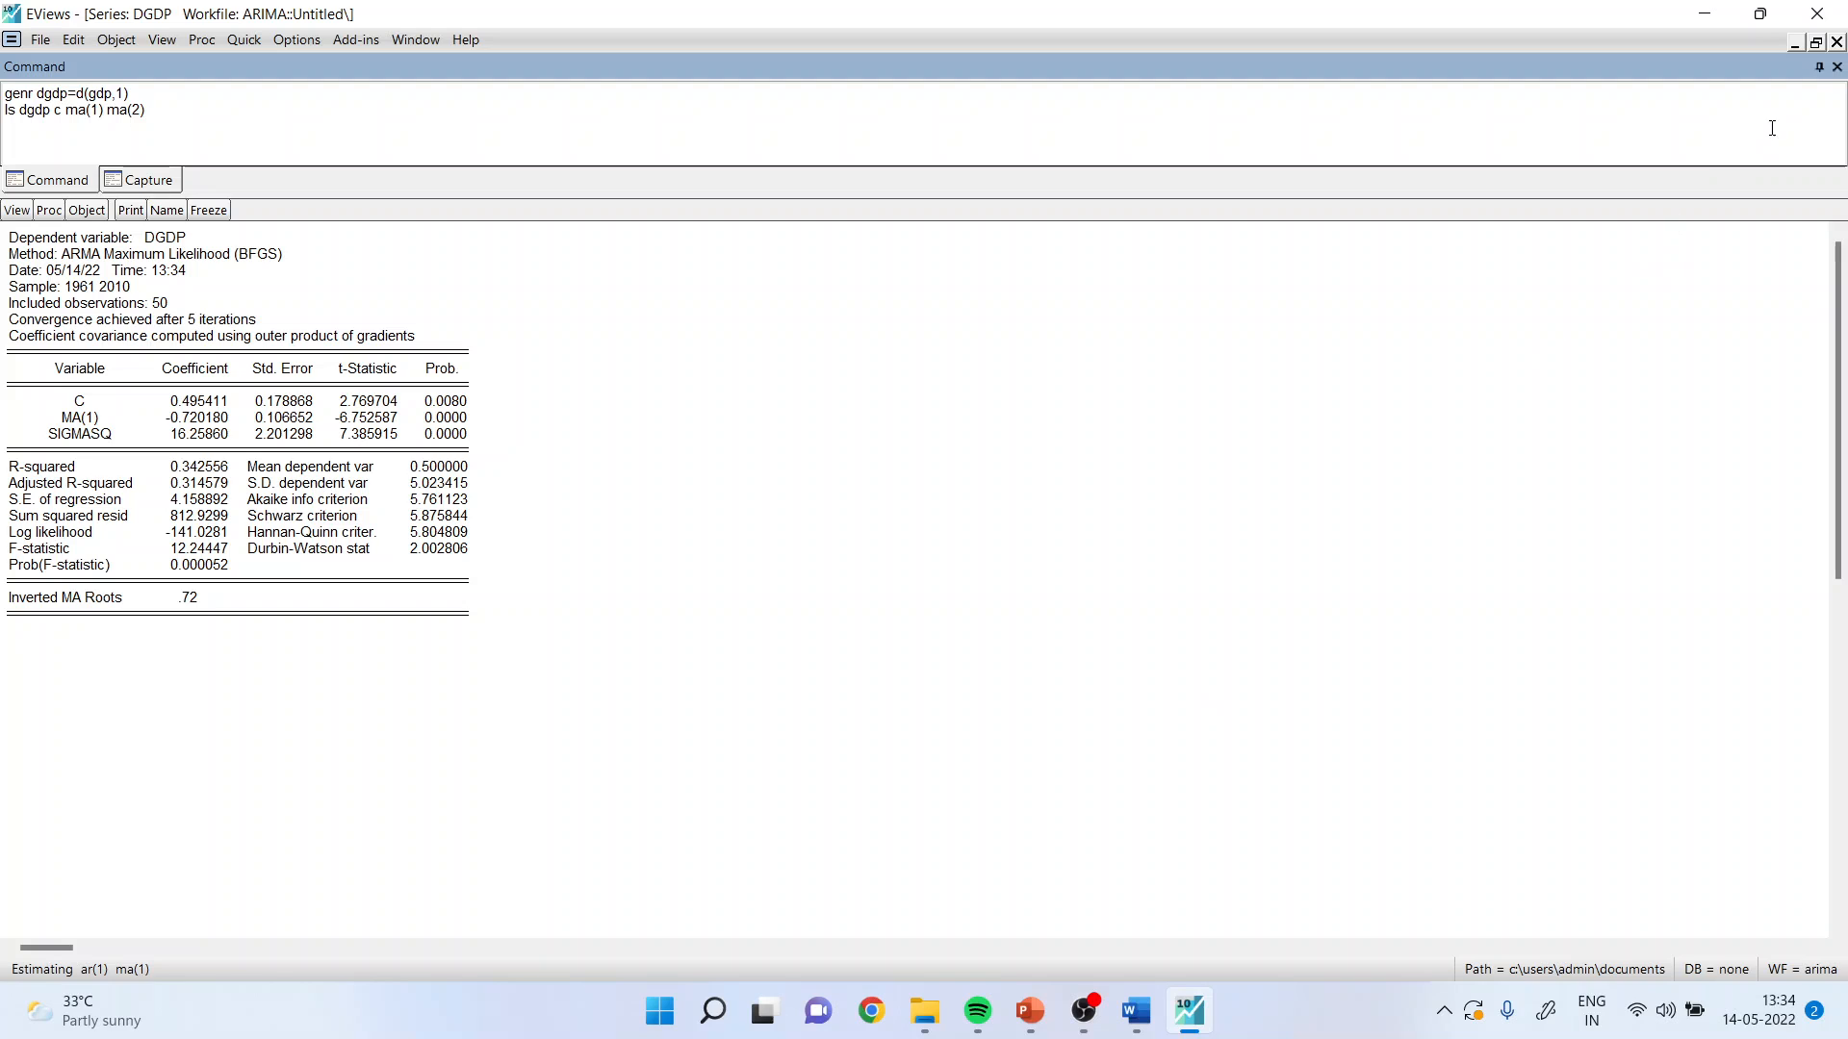
Restore the maximized DGDP series window to a smaller size and move it clear of the workfile and CRITS table.
click(1817, 44)
drag(709, 224, 1364, 233)
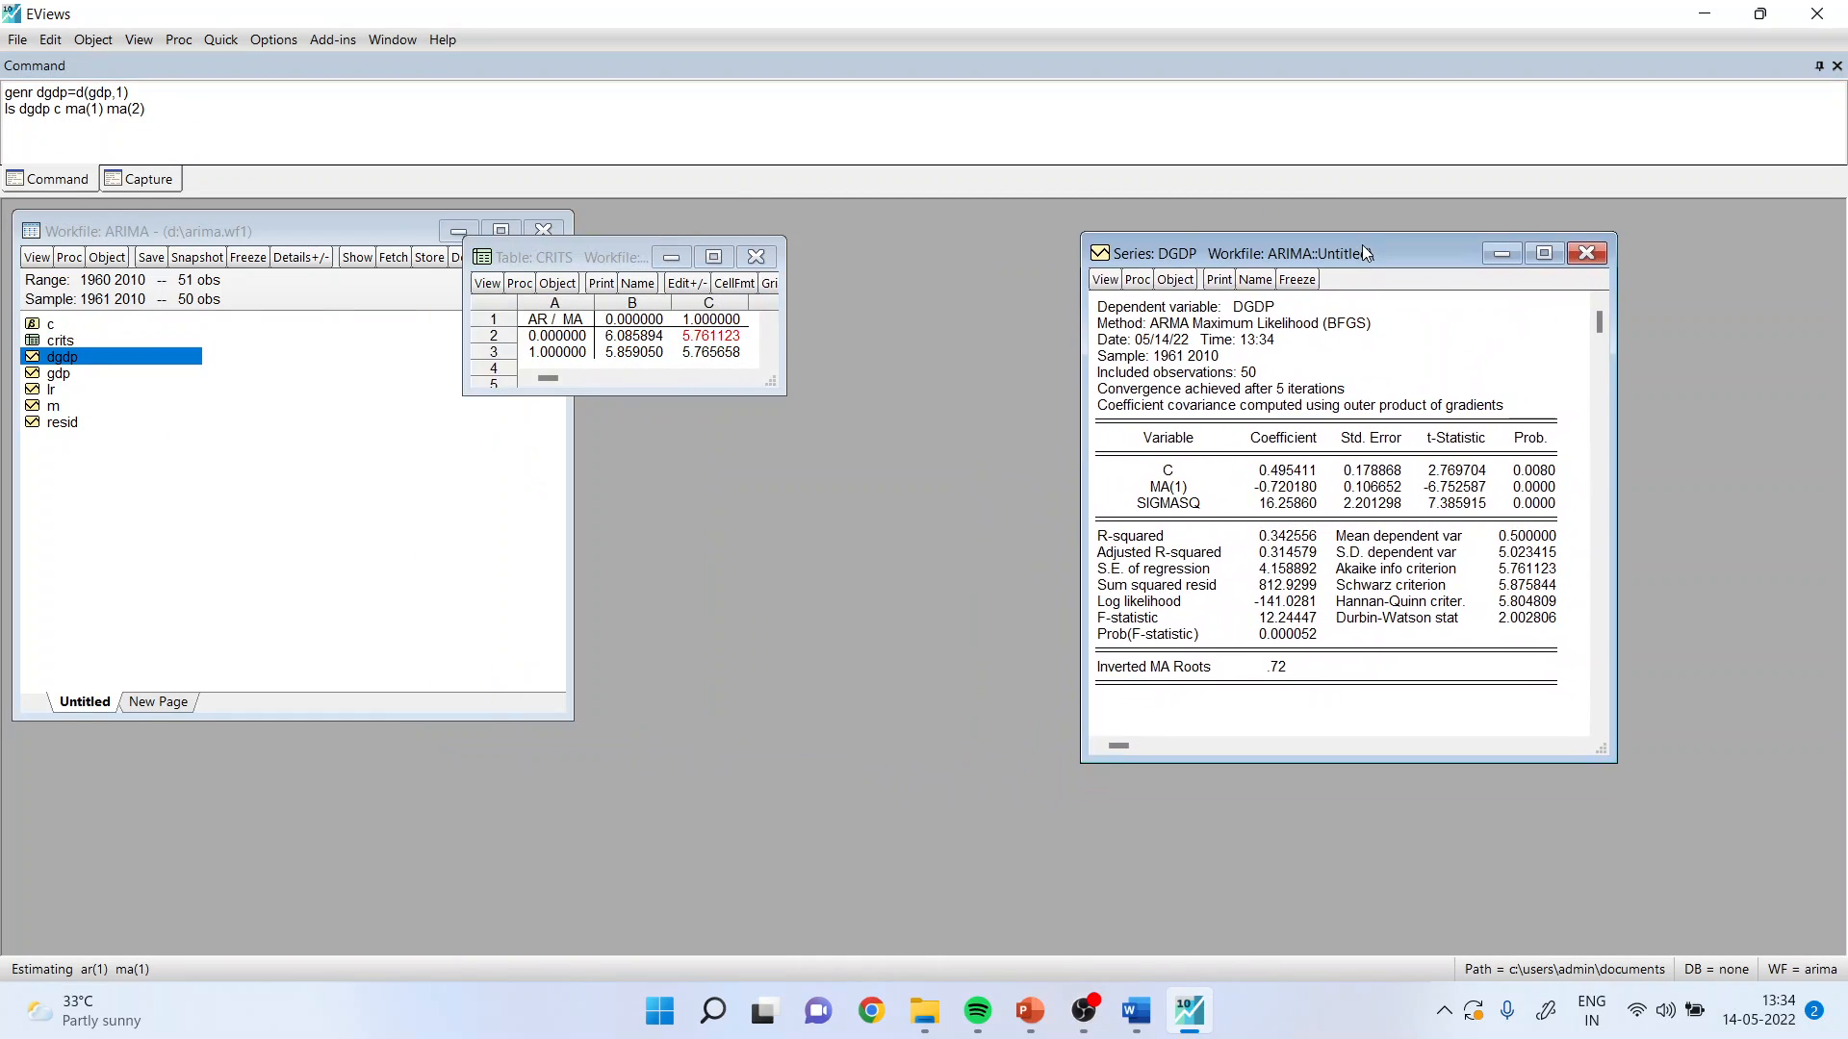
Maximize the CRITS table, examine the criterion value for AR 0 and MA 1, and close the table.
double_click(715, 268)
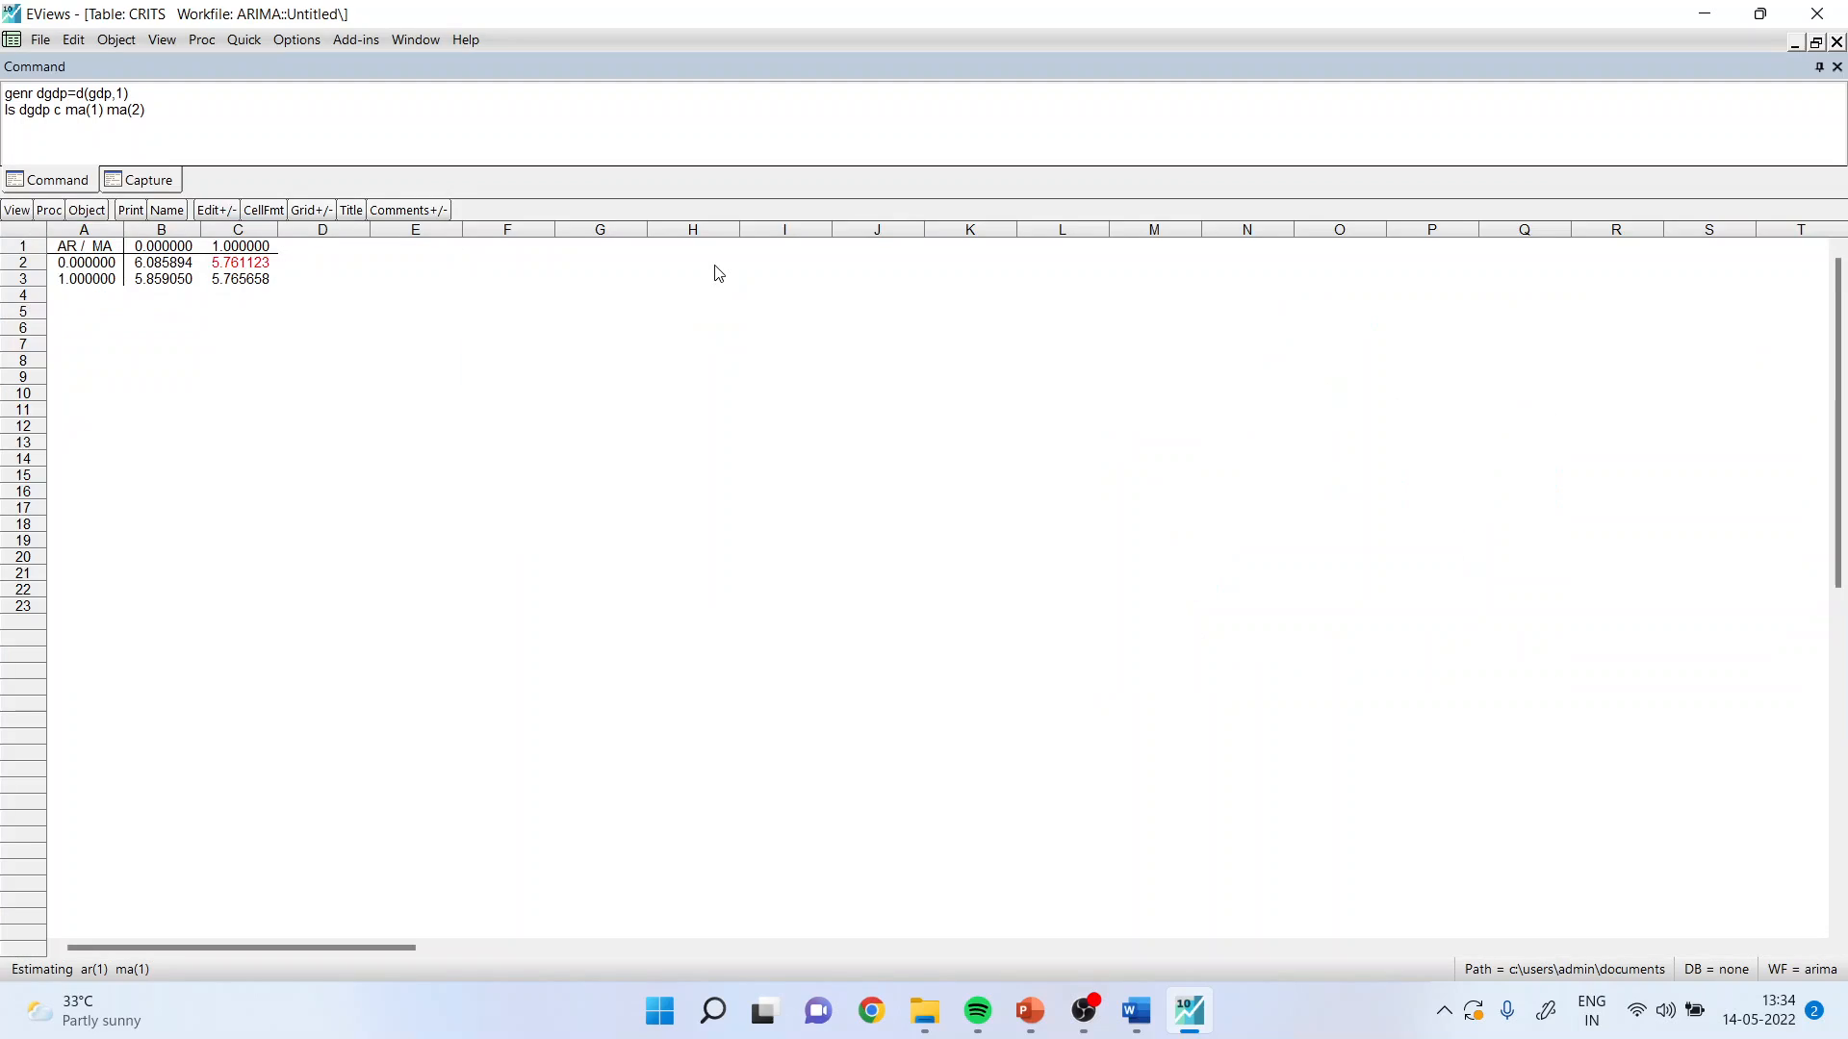
click(236, 264)
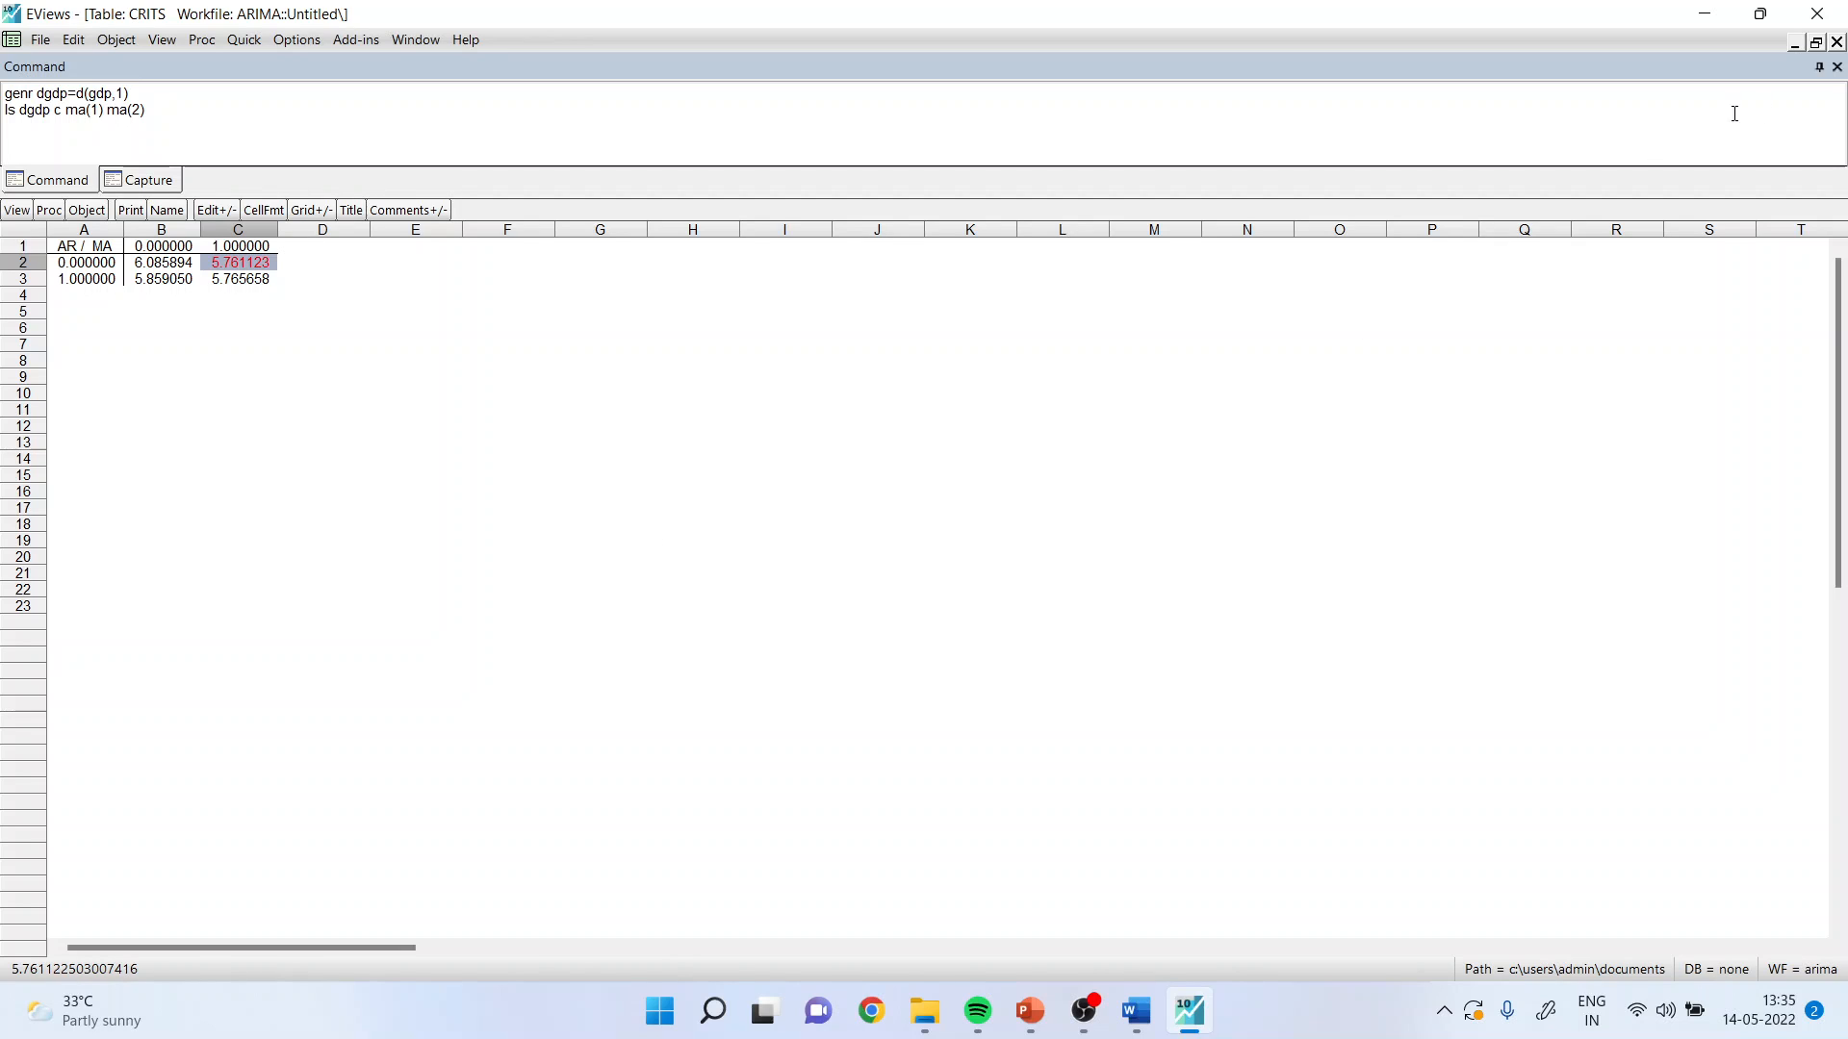
click(1837, 41)
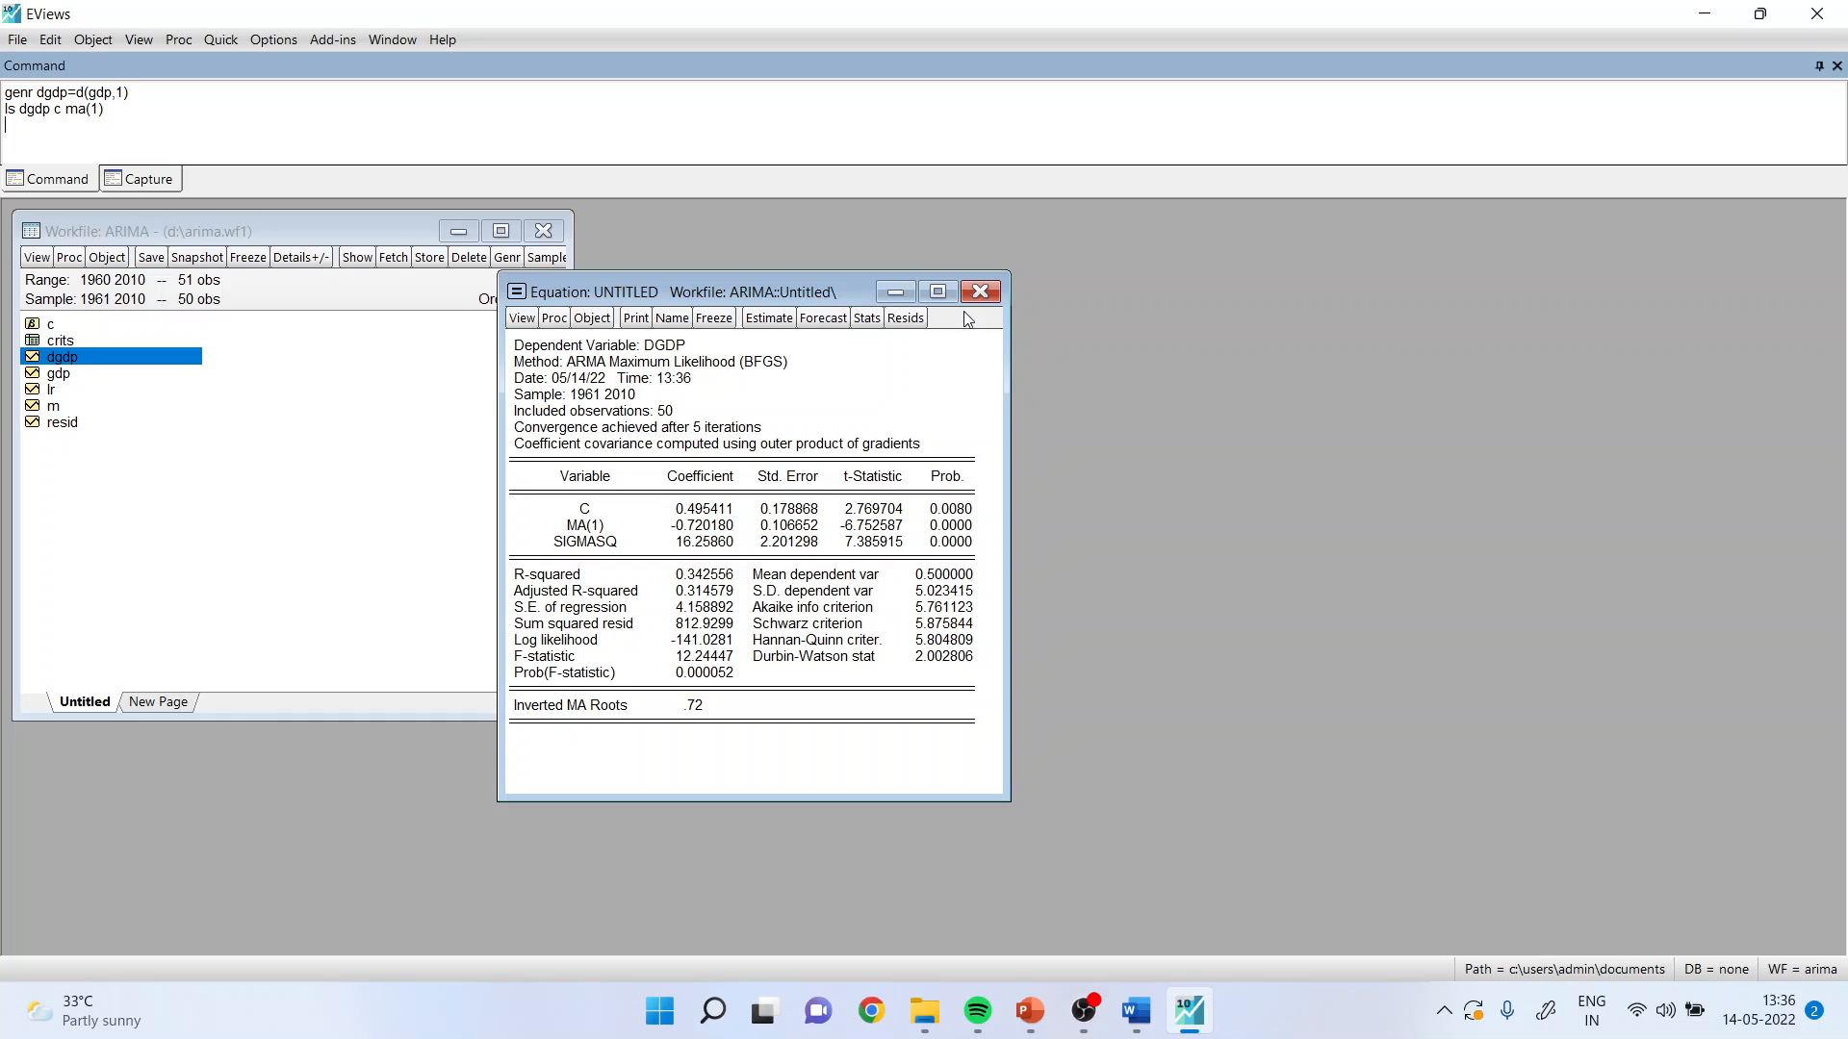
Delete the untitled equation, re-estimate it with ls dgdp c ma(1), and maximize the new equation window.
click(981, 293)
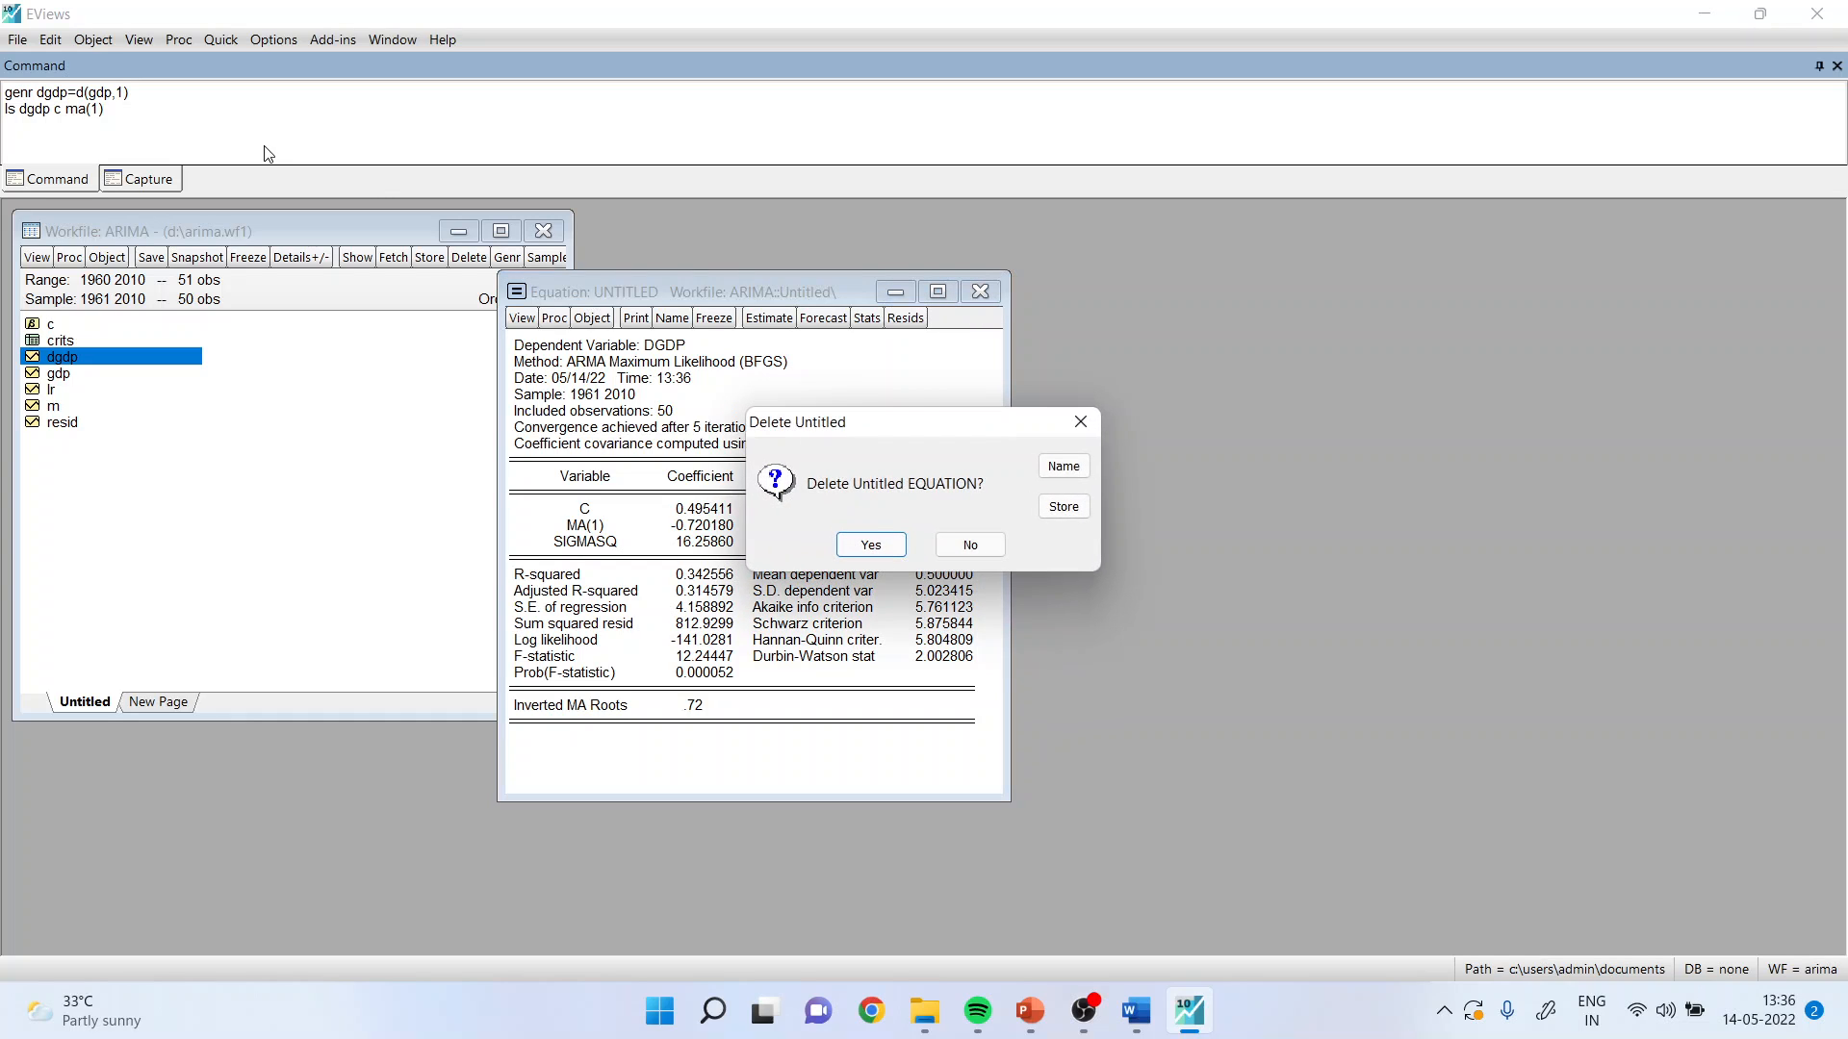
click(866, 541)
click(130, 112)
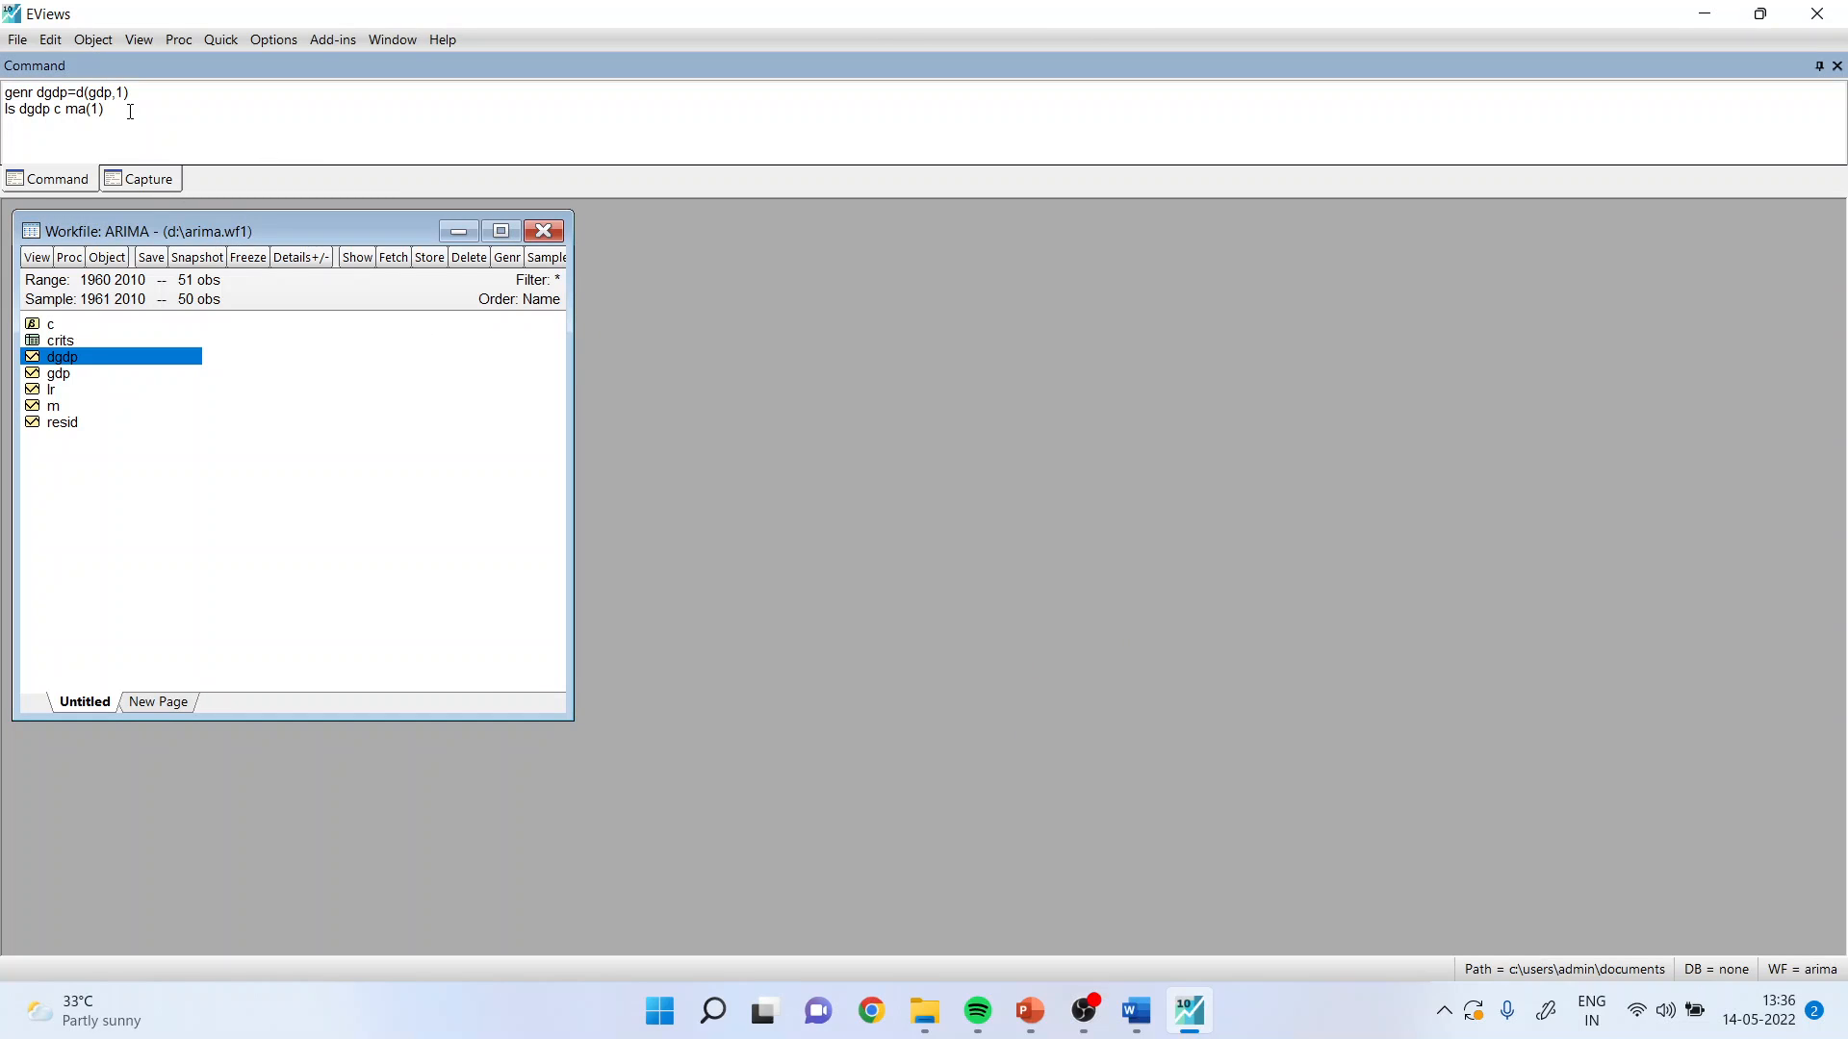
key(Return)
click(983, 327)
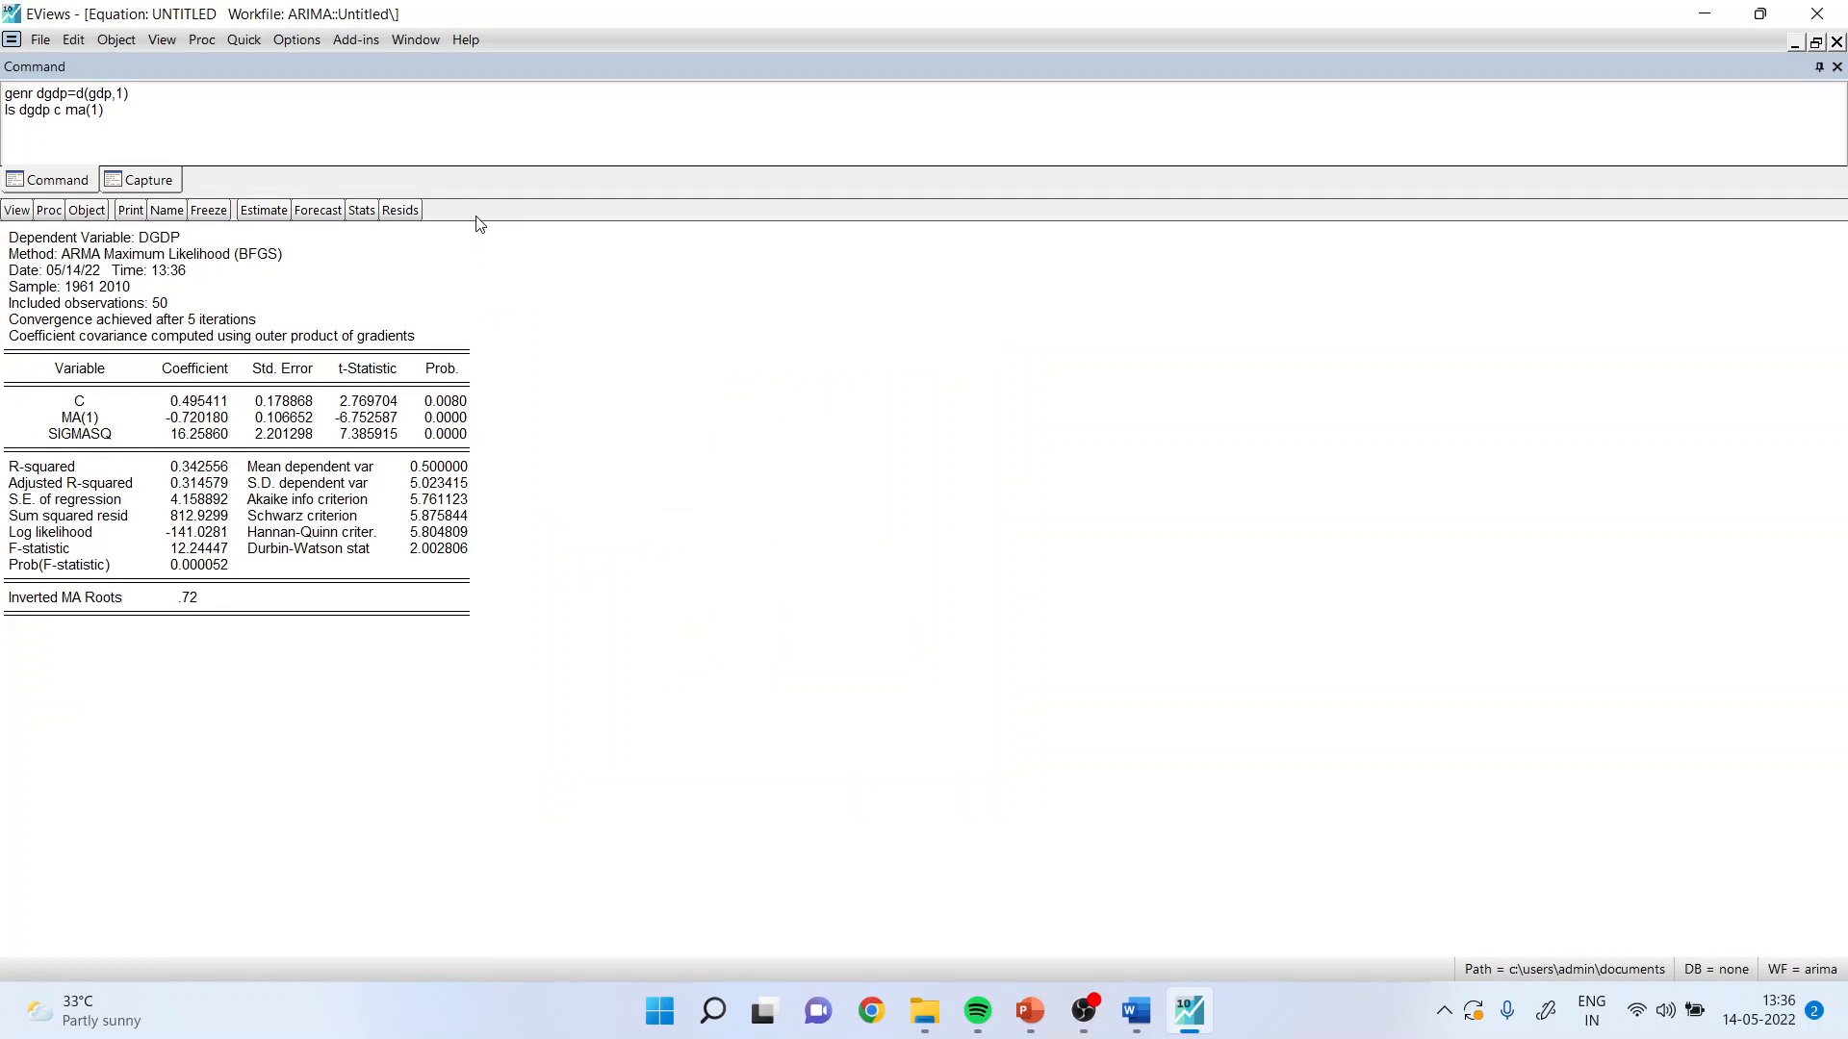
Forecast DGDP dynamically as dgdpf over the sample 2008 2010, then close and delete the untitled equation.
click(324, 212)
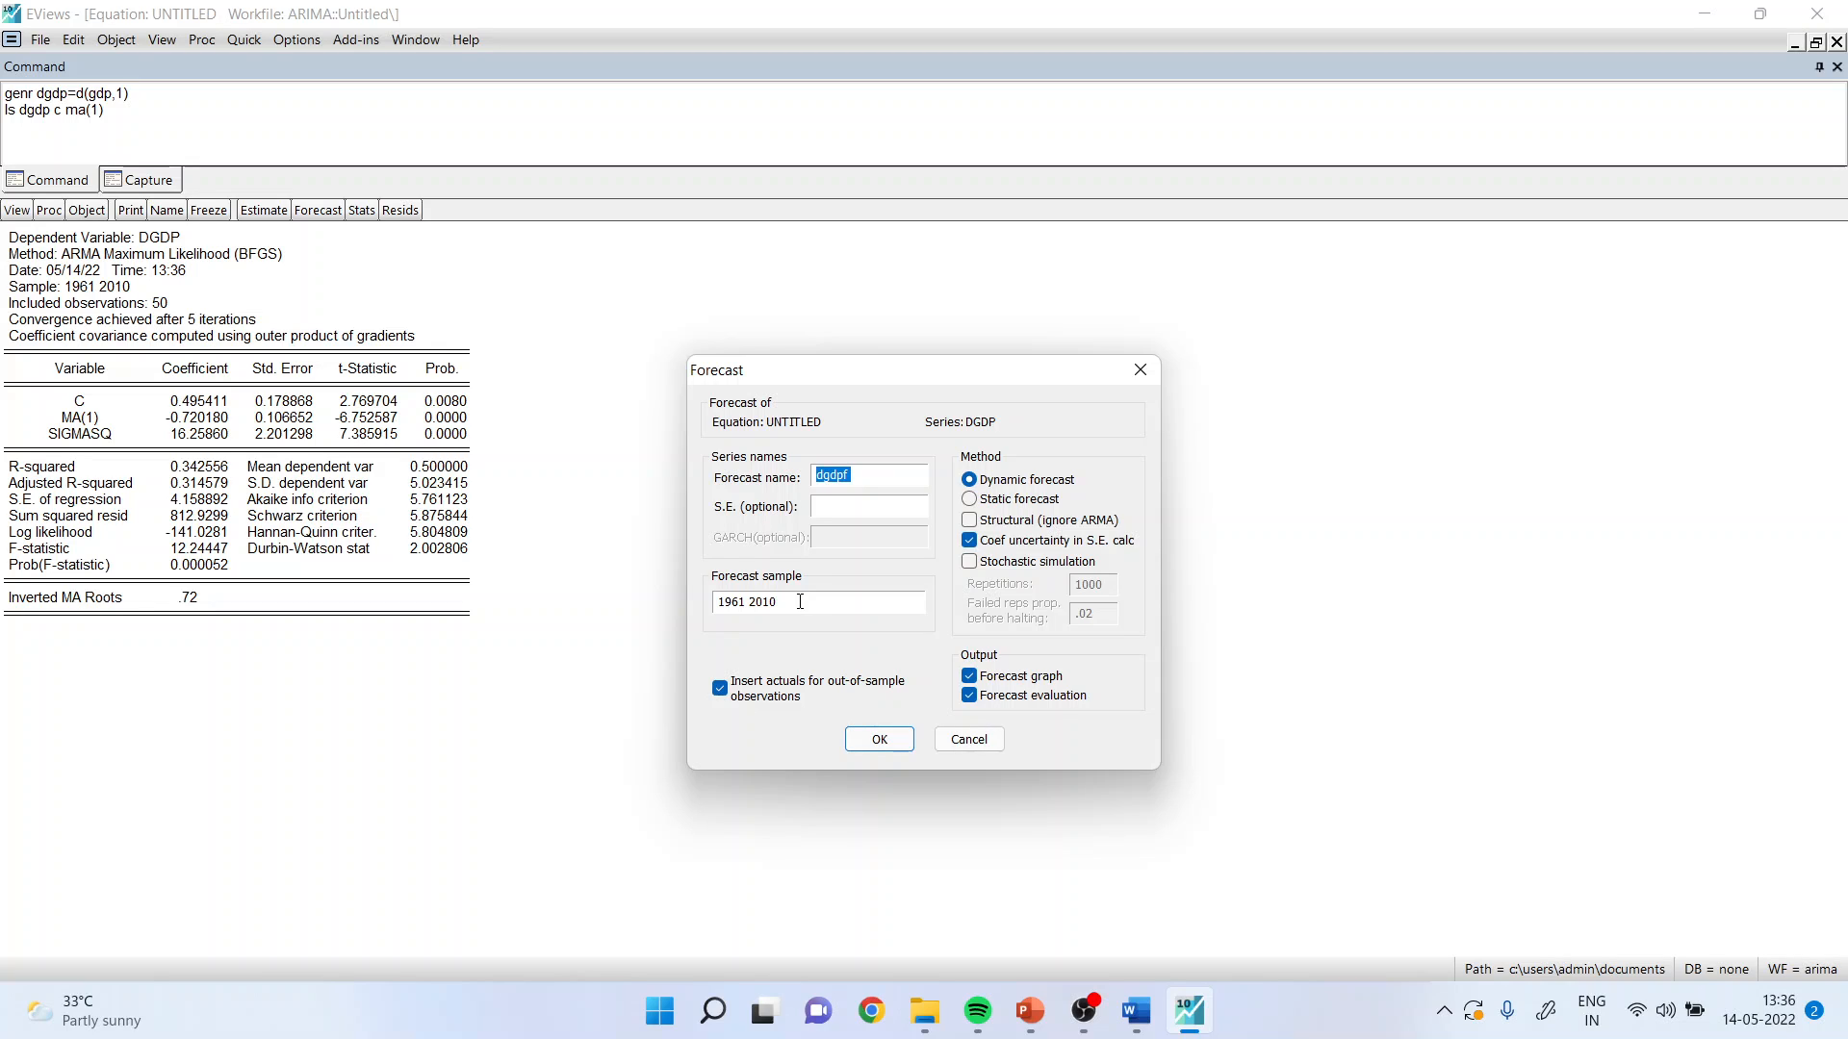
click(741, 608)
key(BackSpace)
key(BackSpace)
key(BackSpace)
key(BackSpace)
key(BackSpace)
text(2008)
click(892, 742)
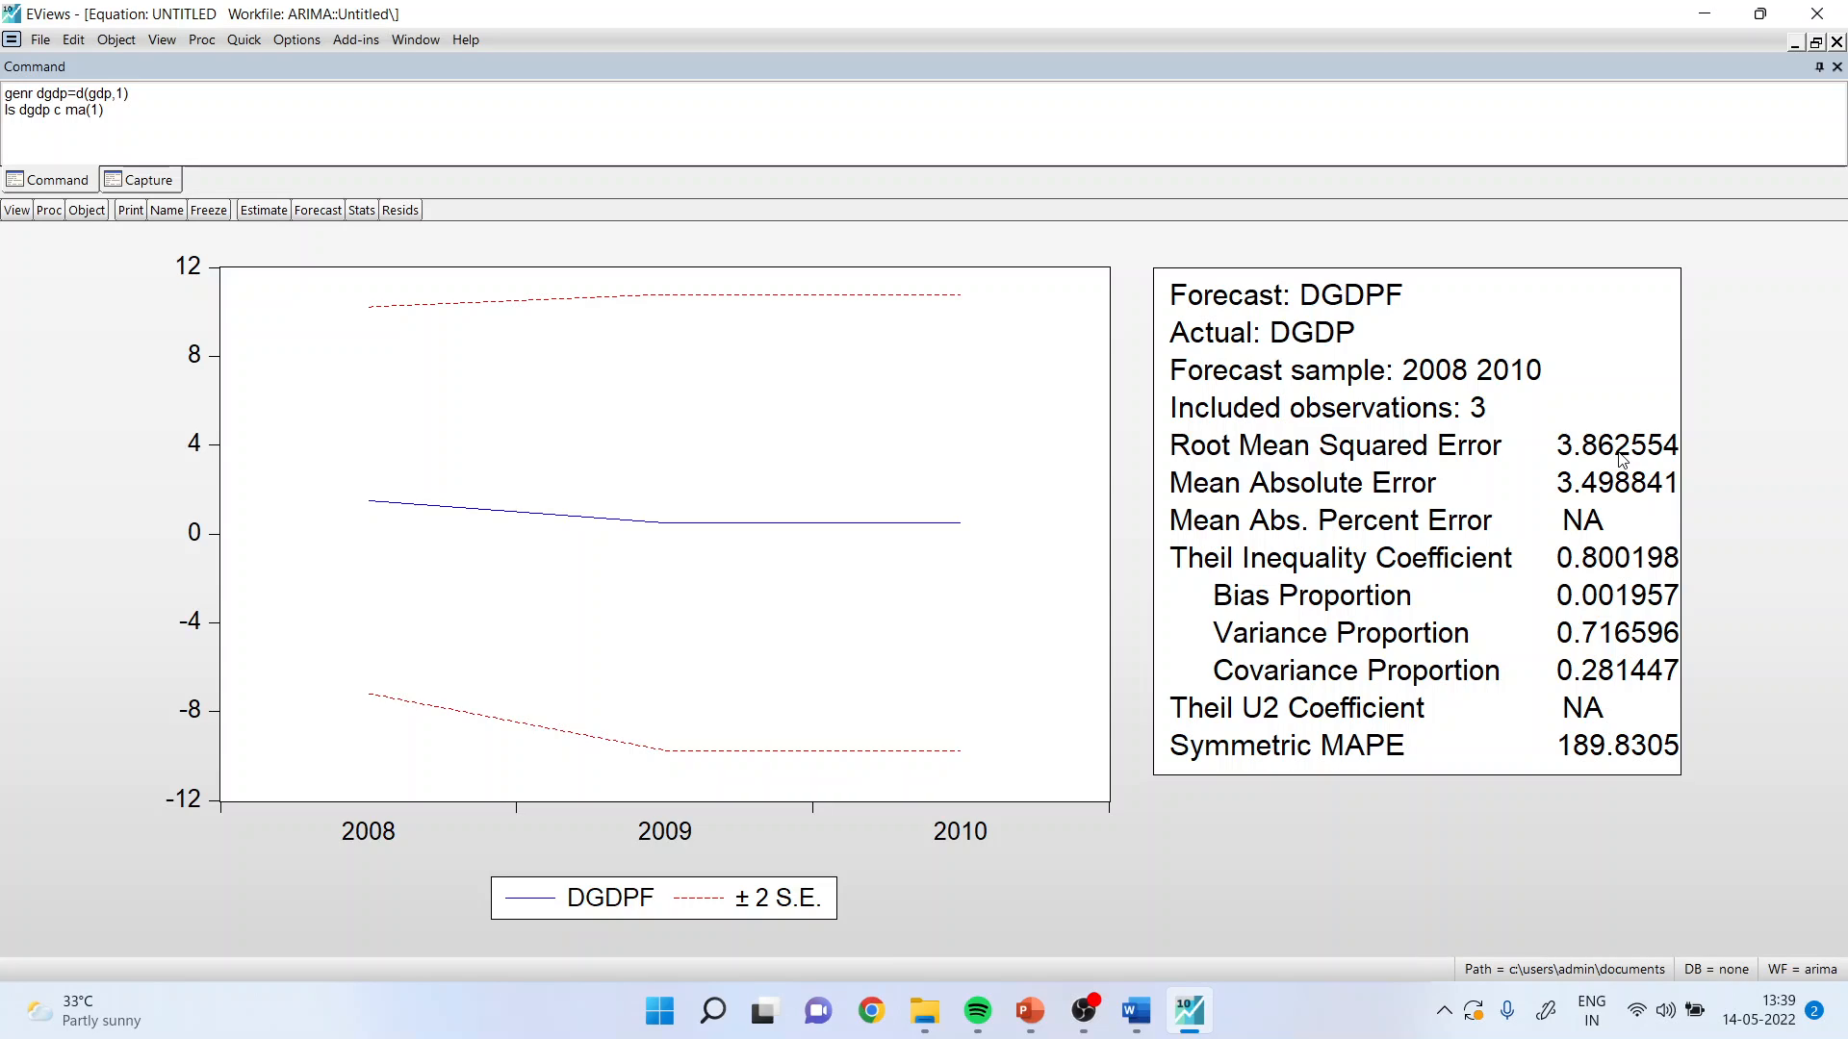
click(1836, 42)
click(869, 545)
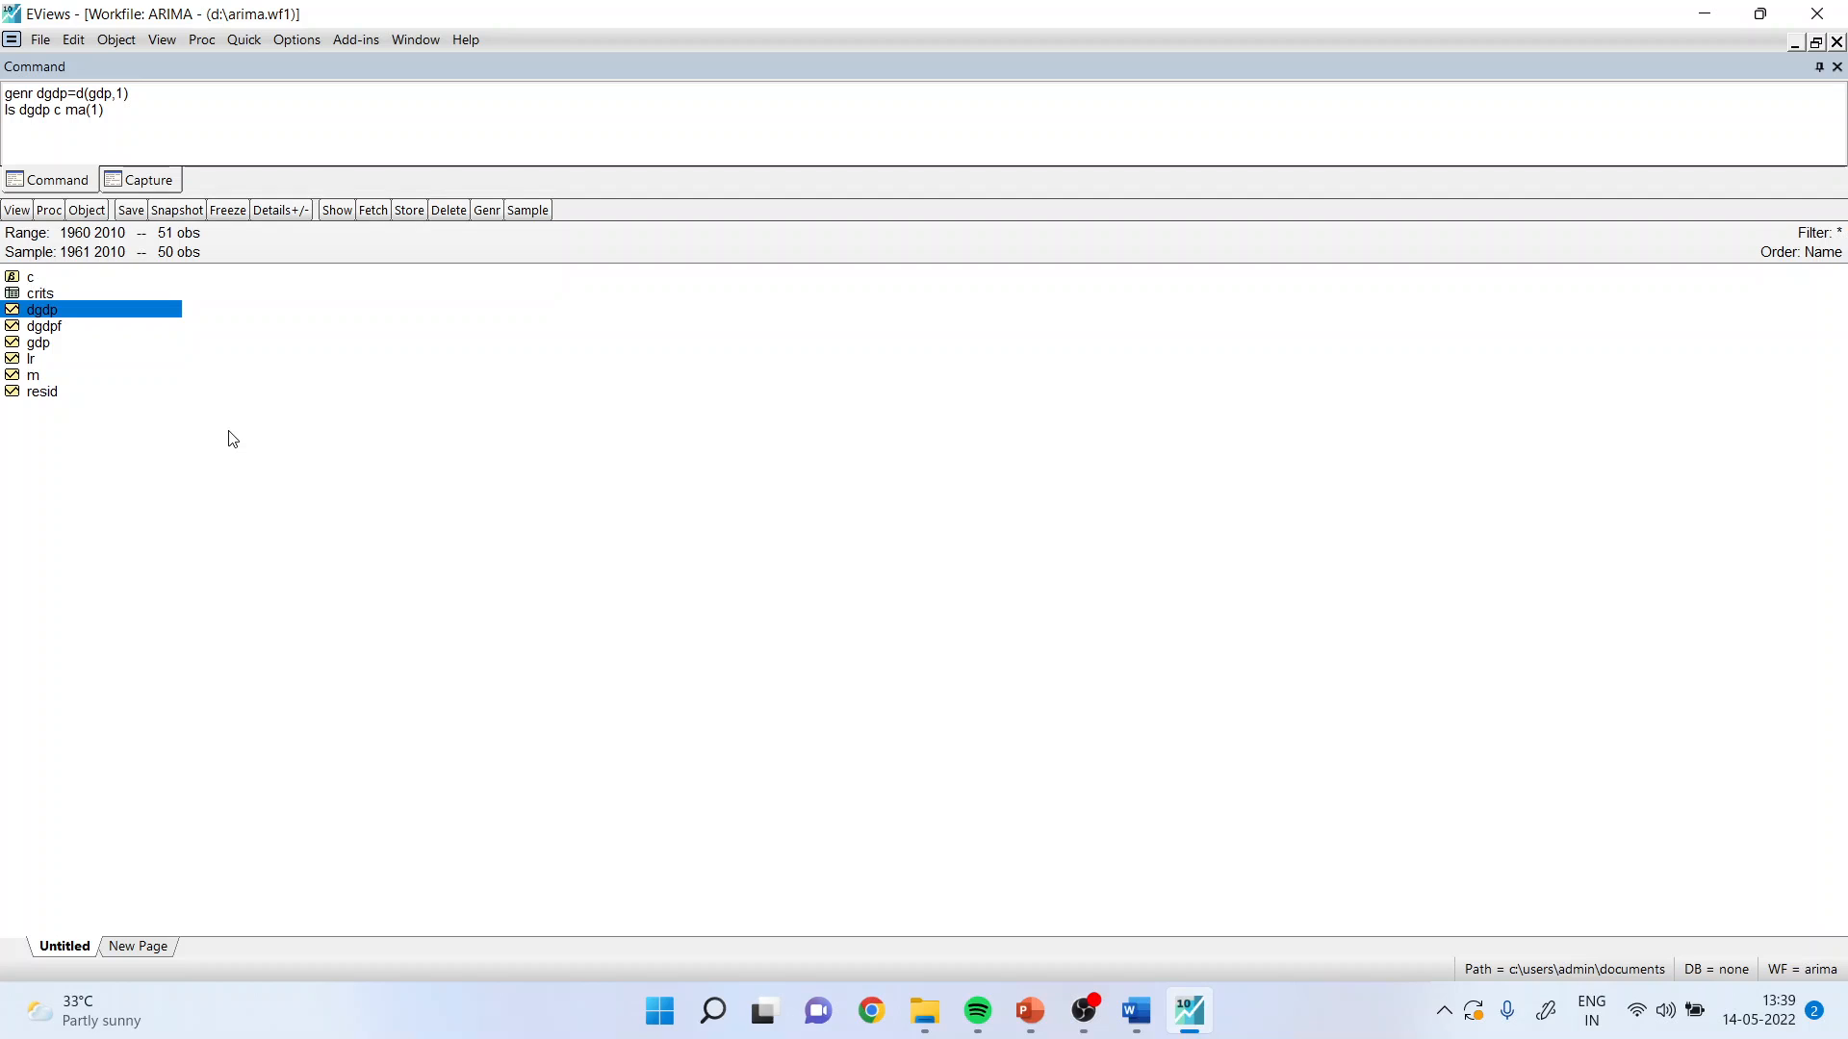
Change the workfile structure's start date to 2008 and accept the removal of the earlier observations.
double_click(107, 234)
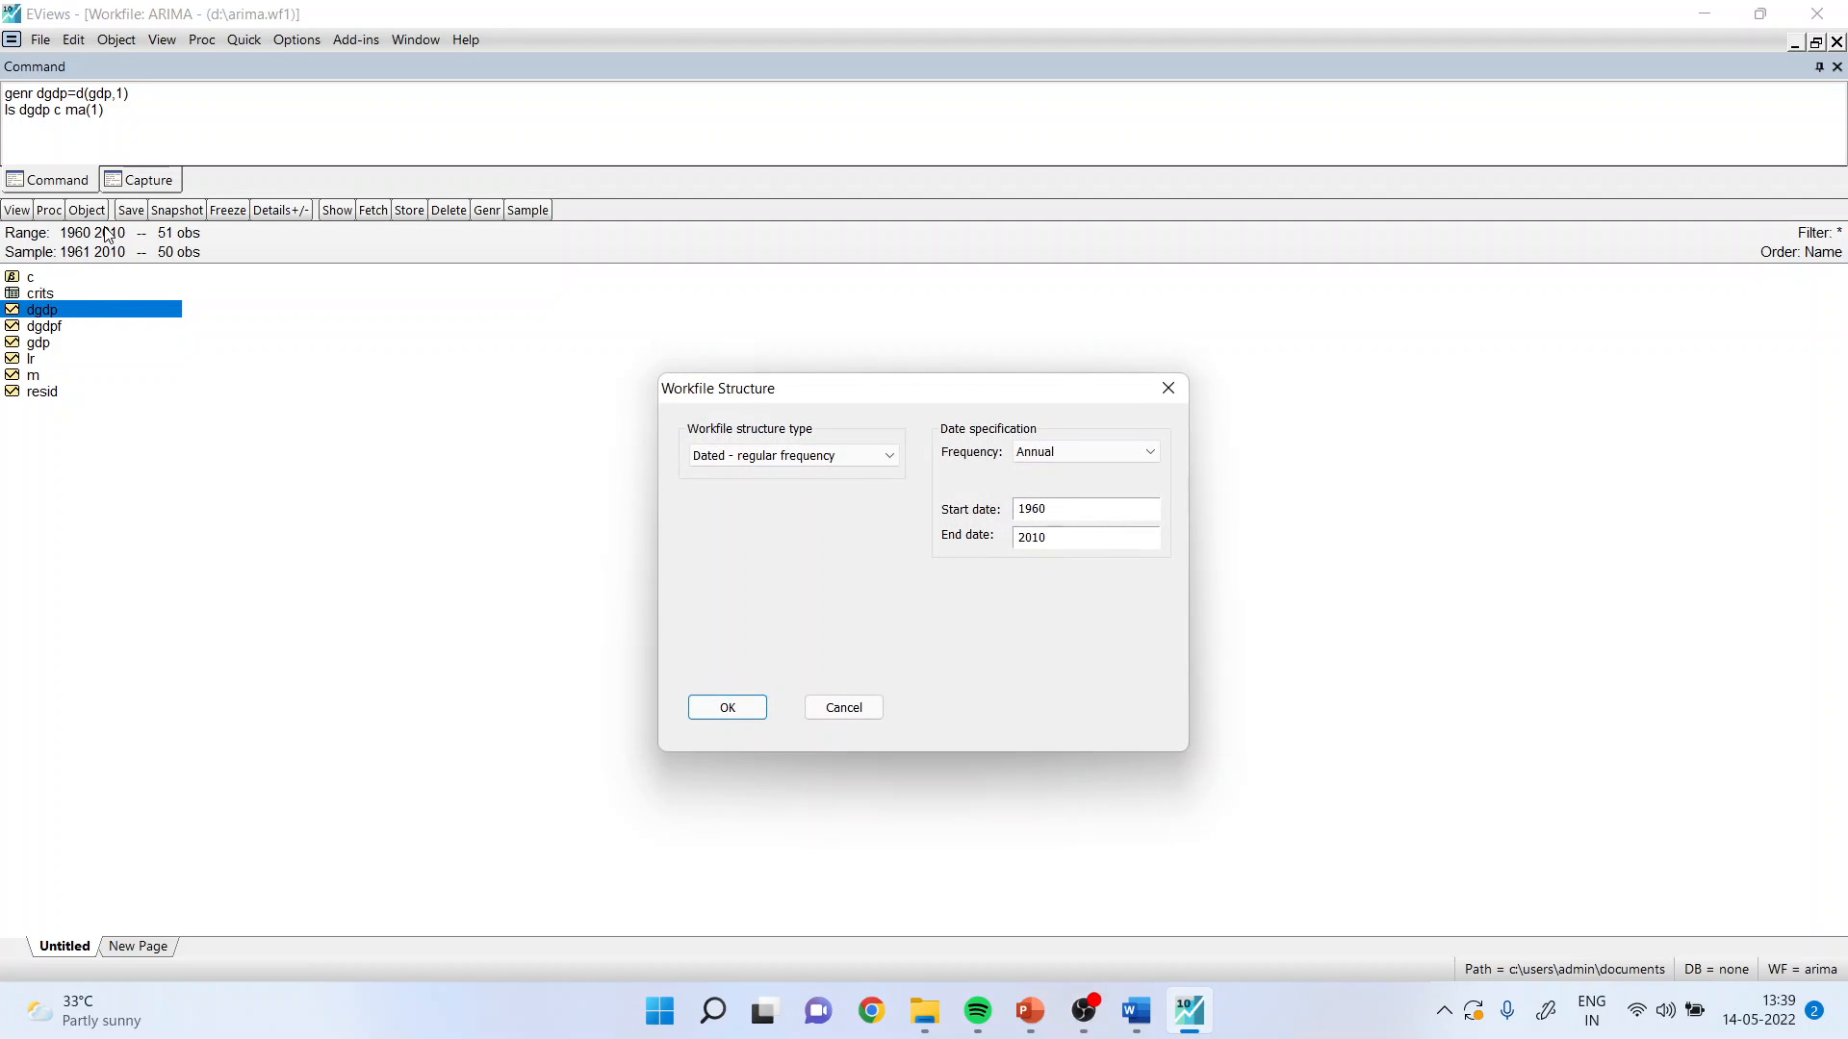
click(1052, 507)
key(BackSpace)
key(BackSpace)
key(BackSpace)
key(BackSpace)
text(2008)
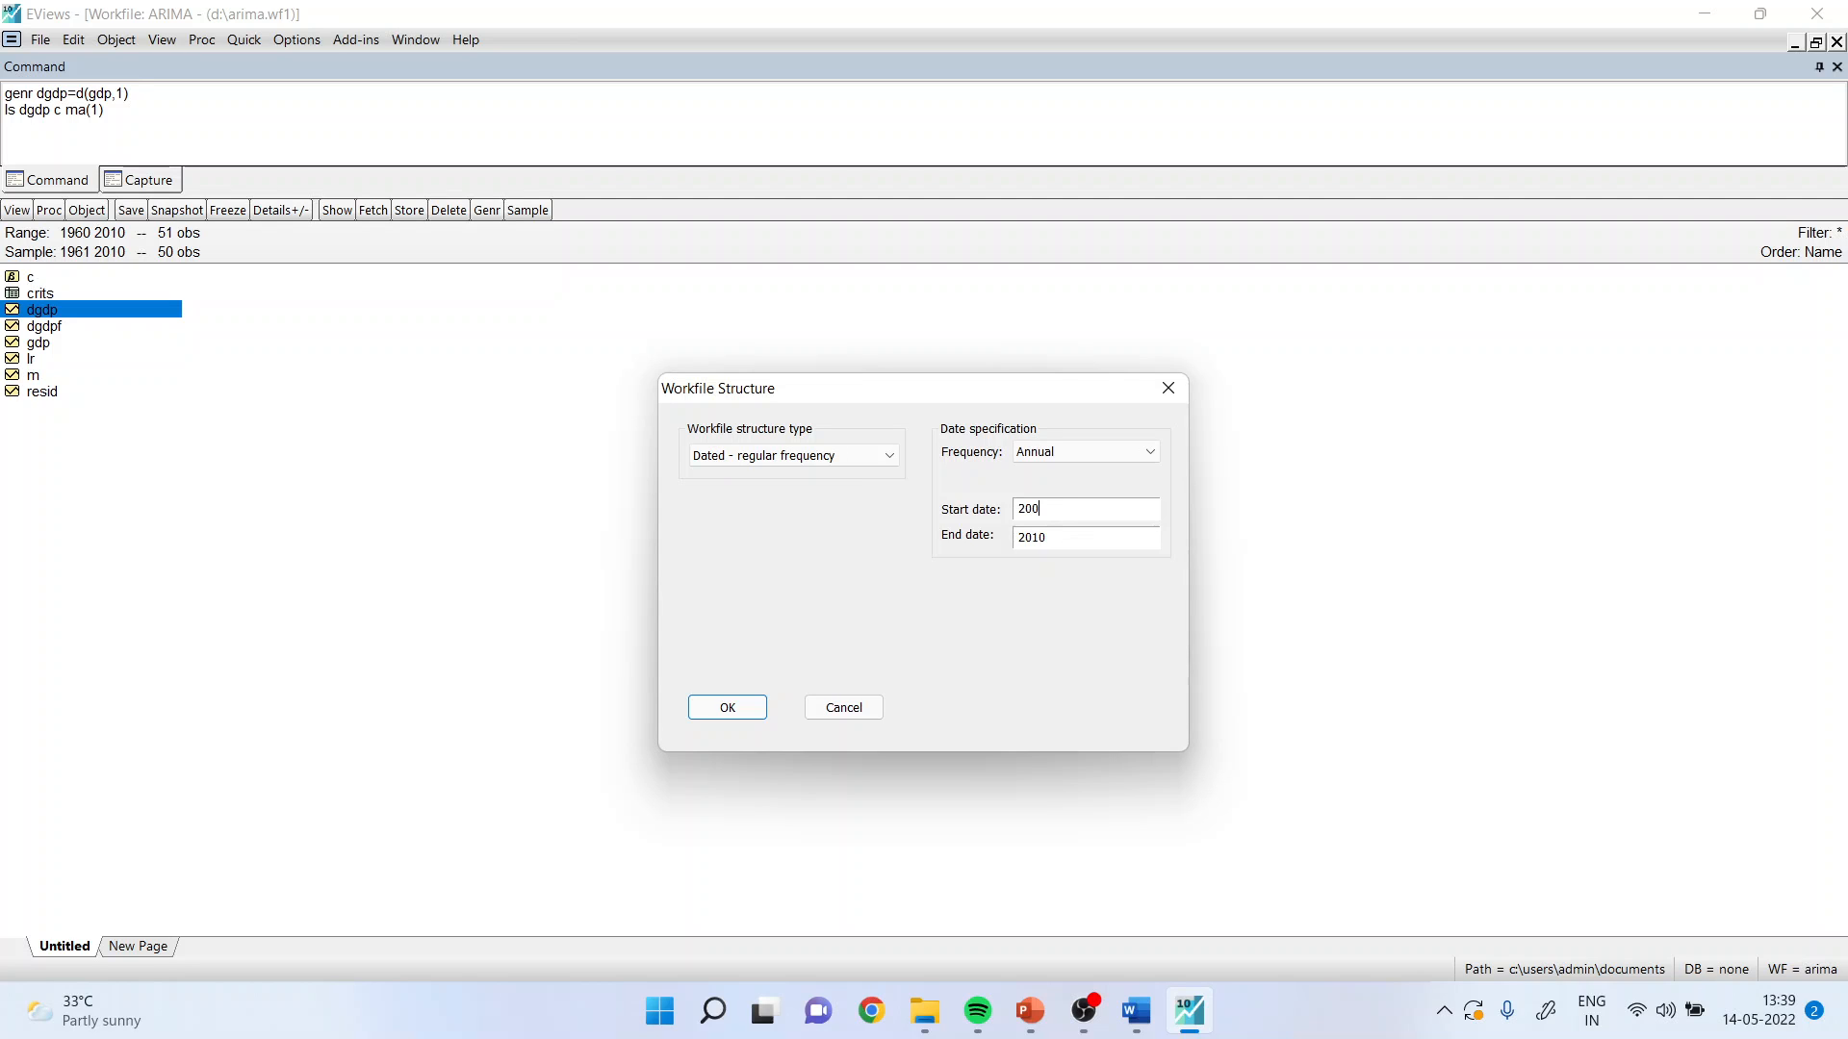
click(717, 710)
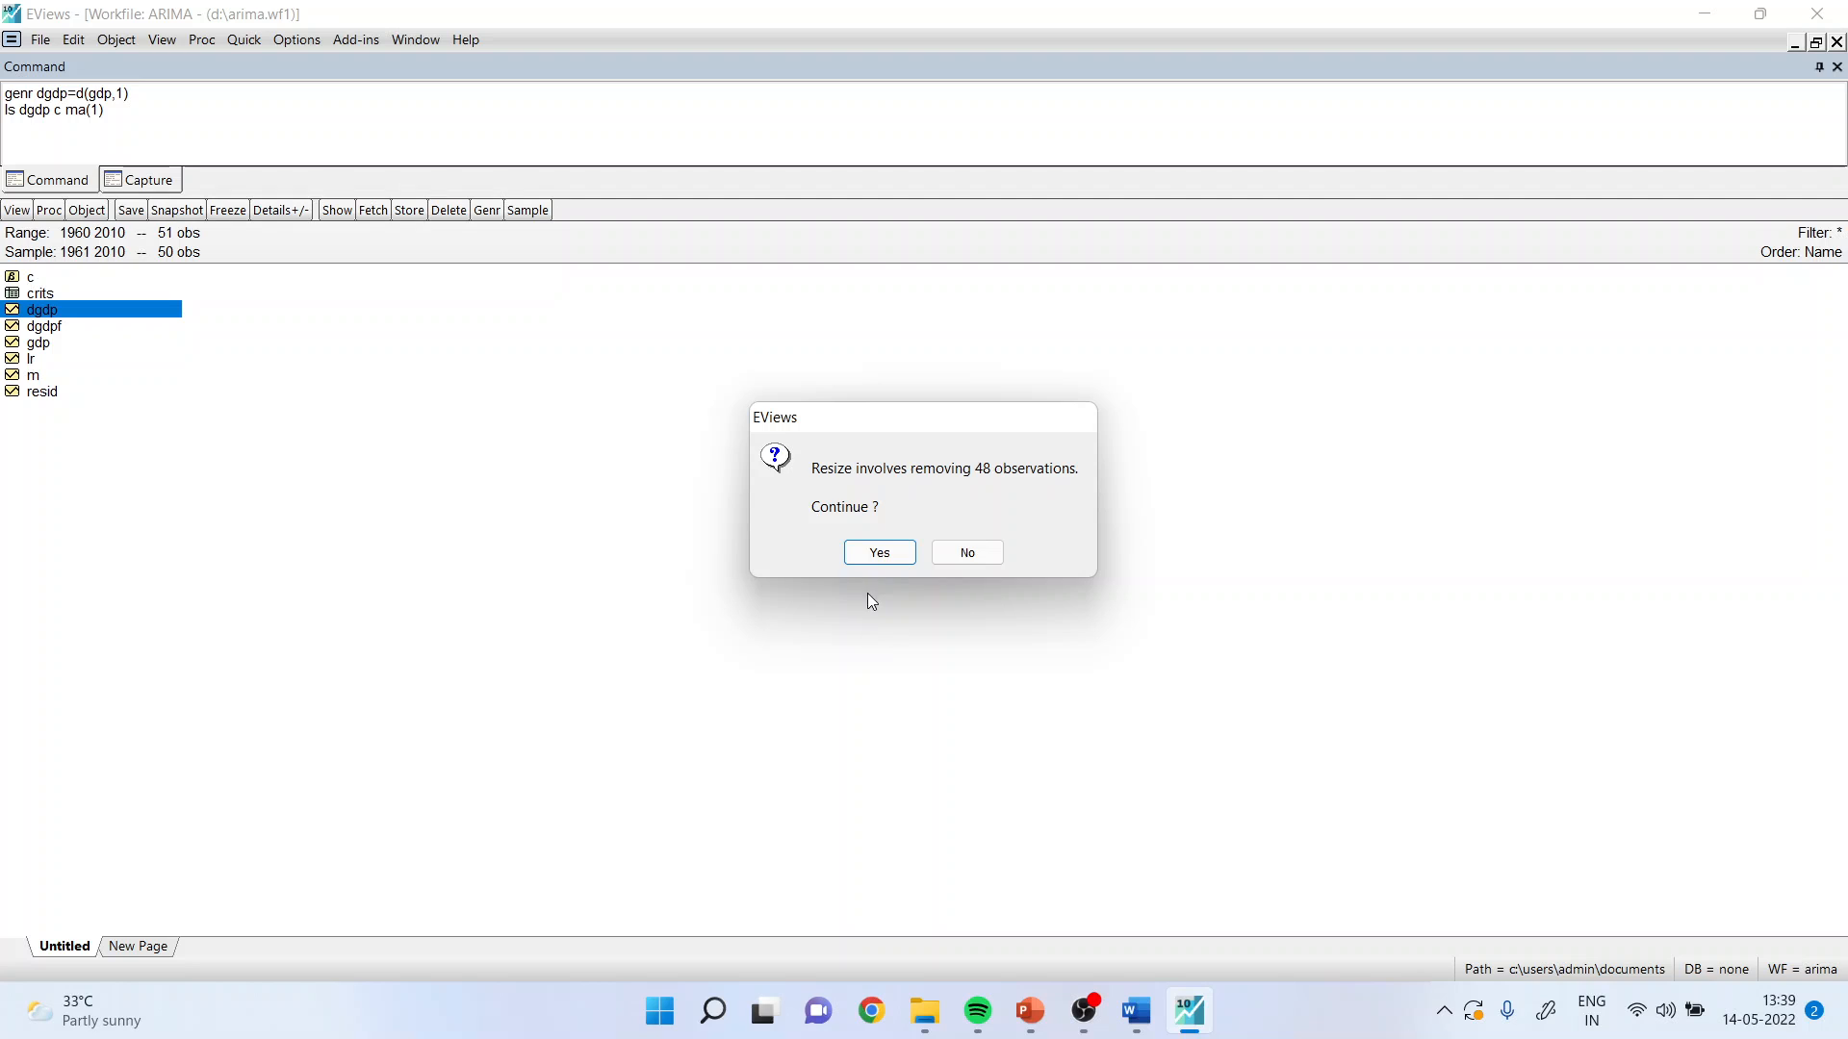
click(879, 553)
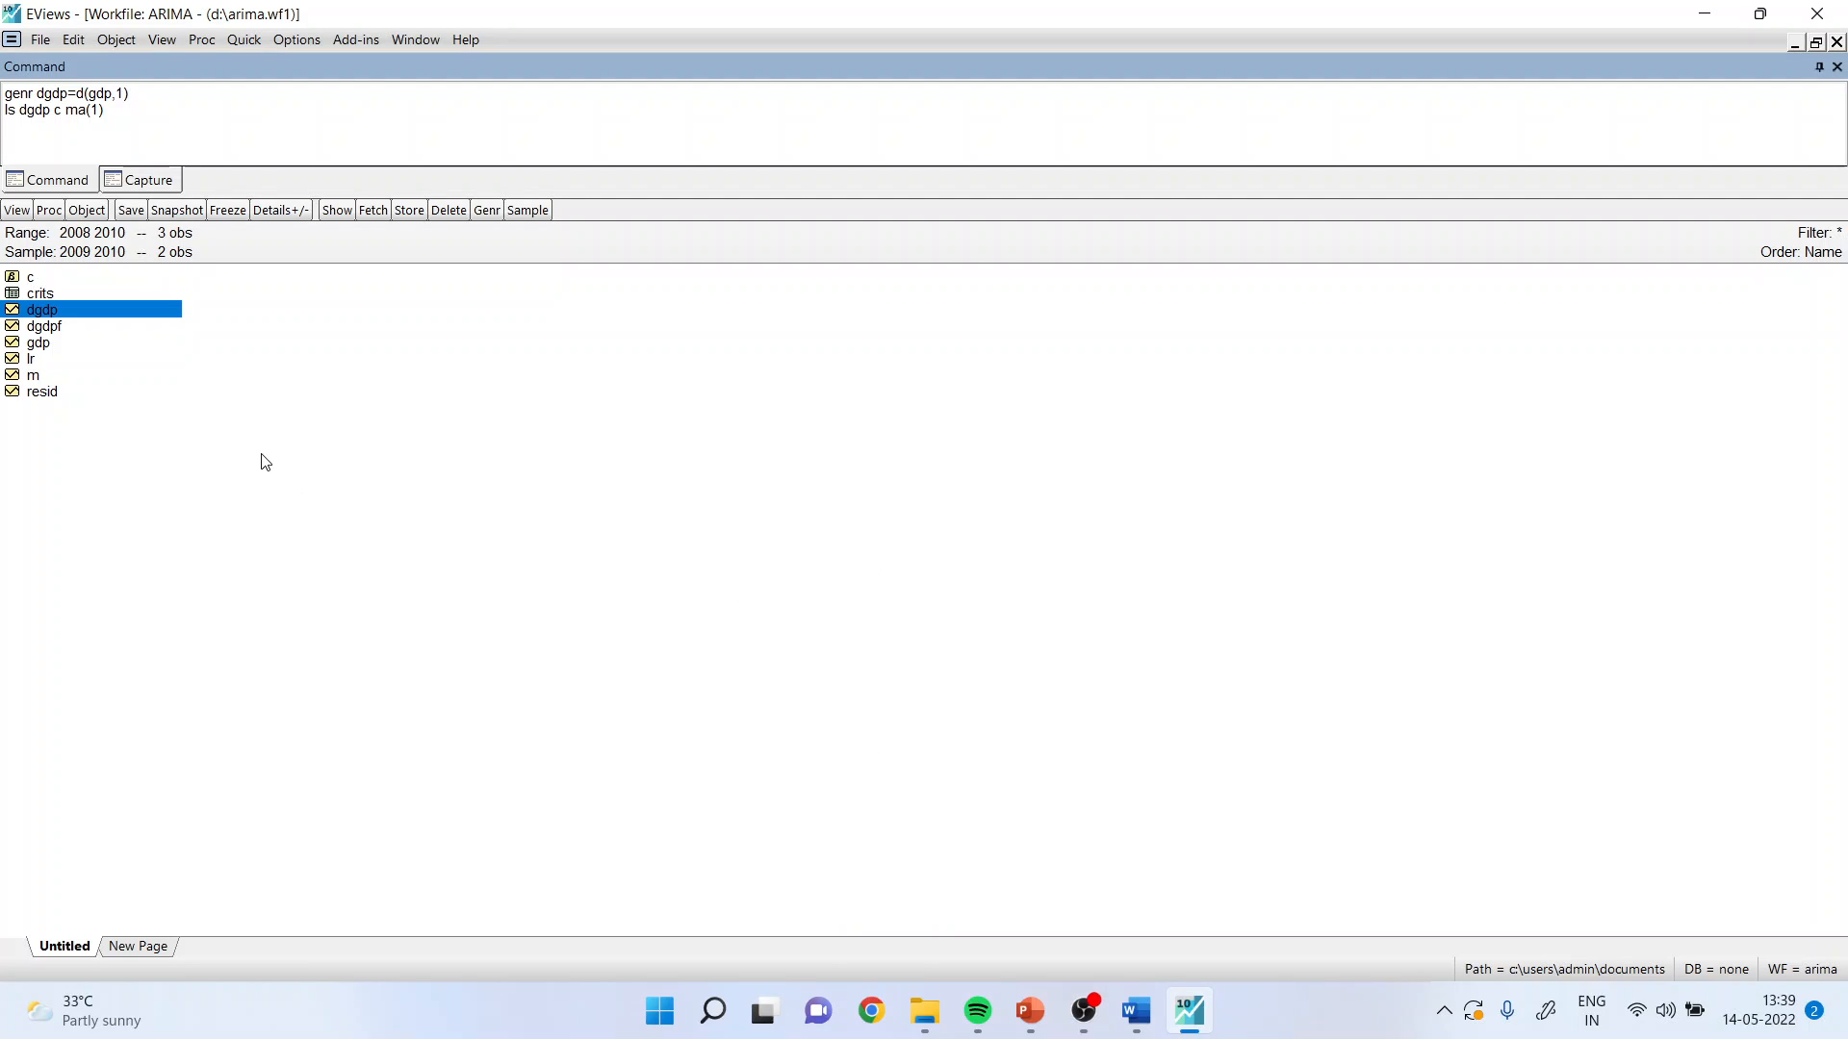
Plot dgdp and dgdpf together as a single line graph from an open group, then delete the untitled group.
ctrl+click(60, 327)
right_click(66, 325)
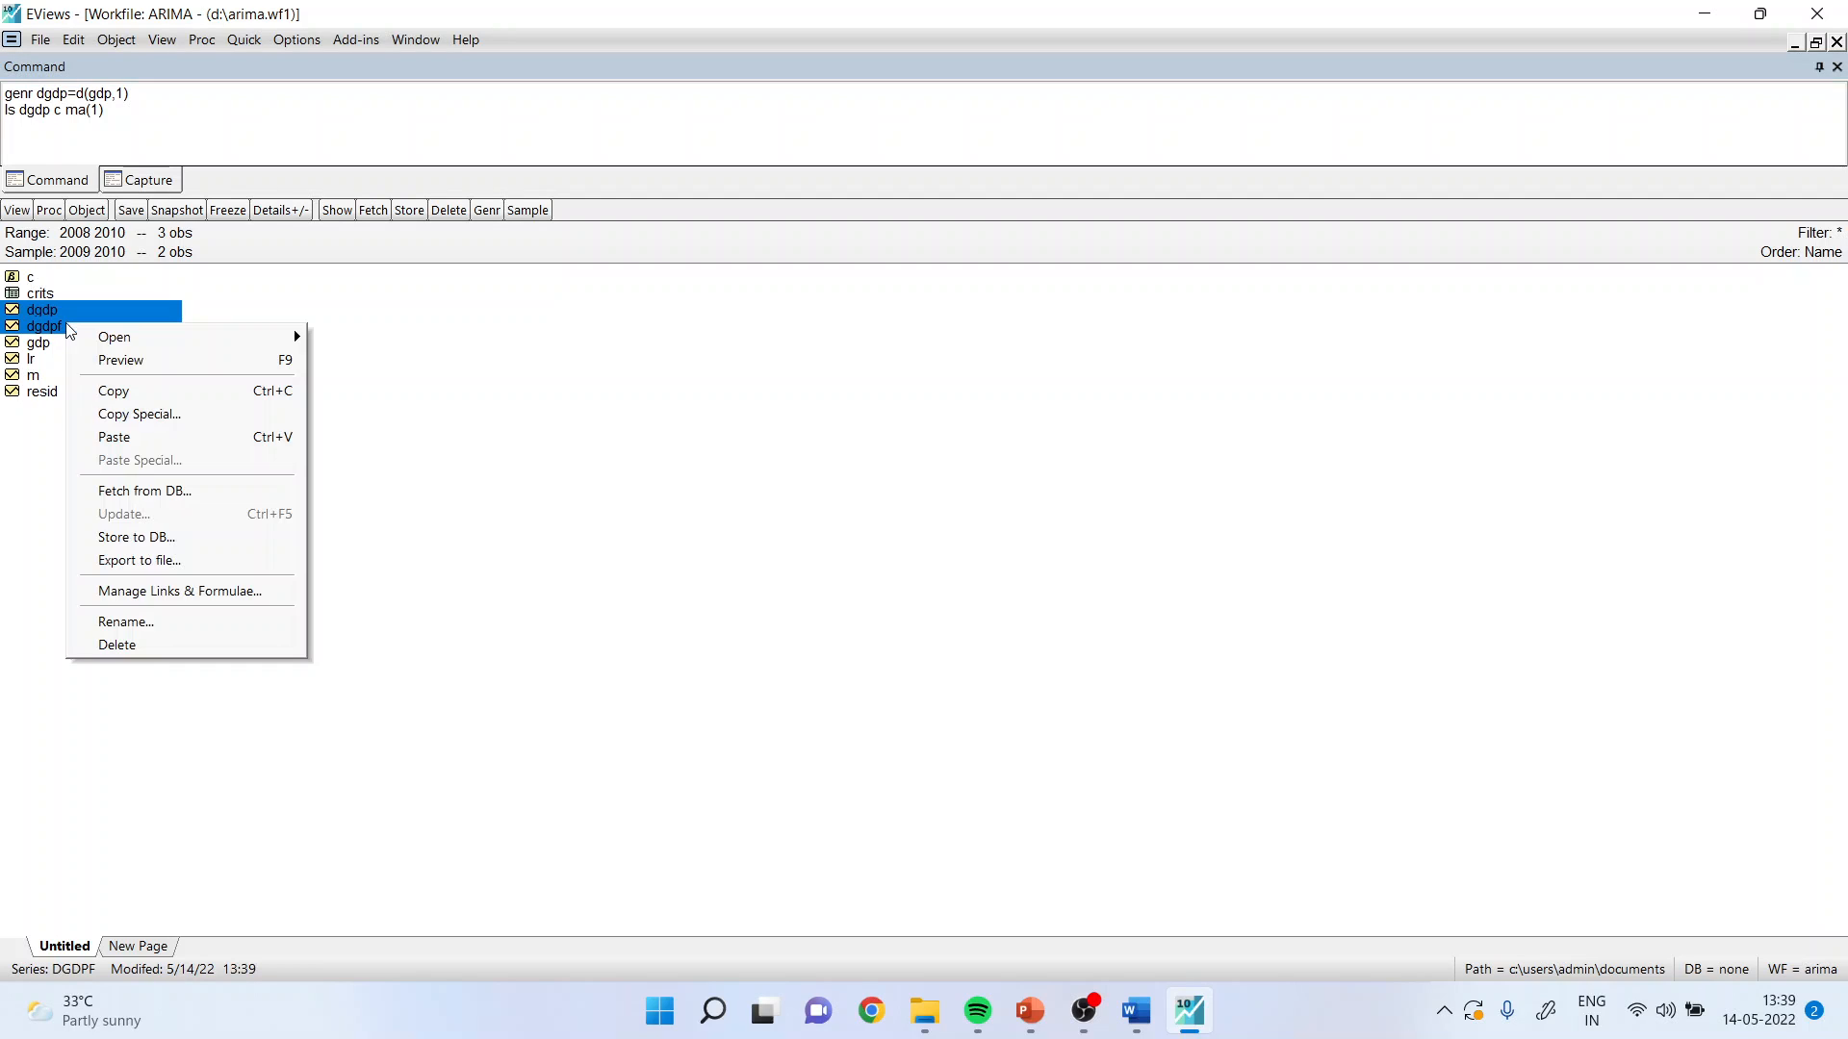
mouse_move(104, 338)
click(374, 337)
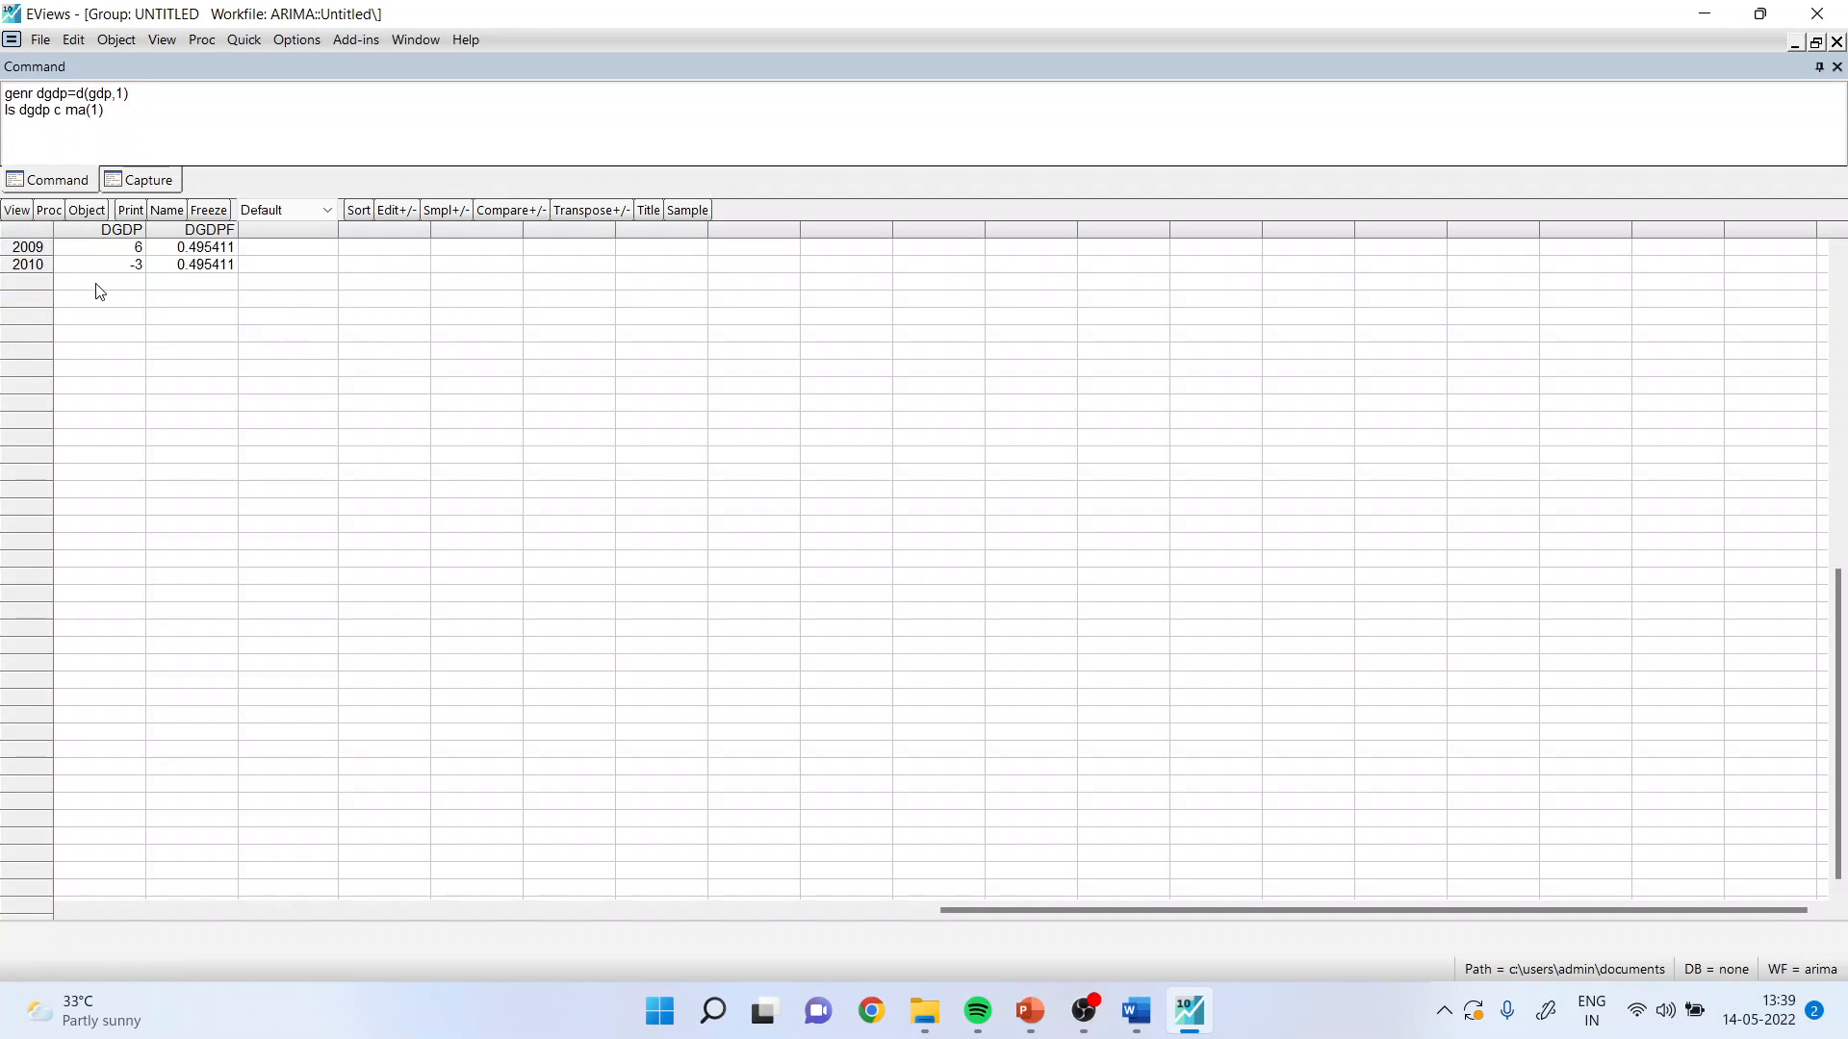
click(19, 210)
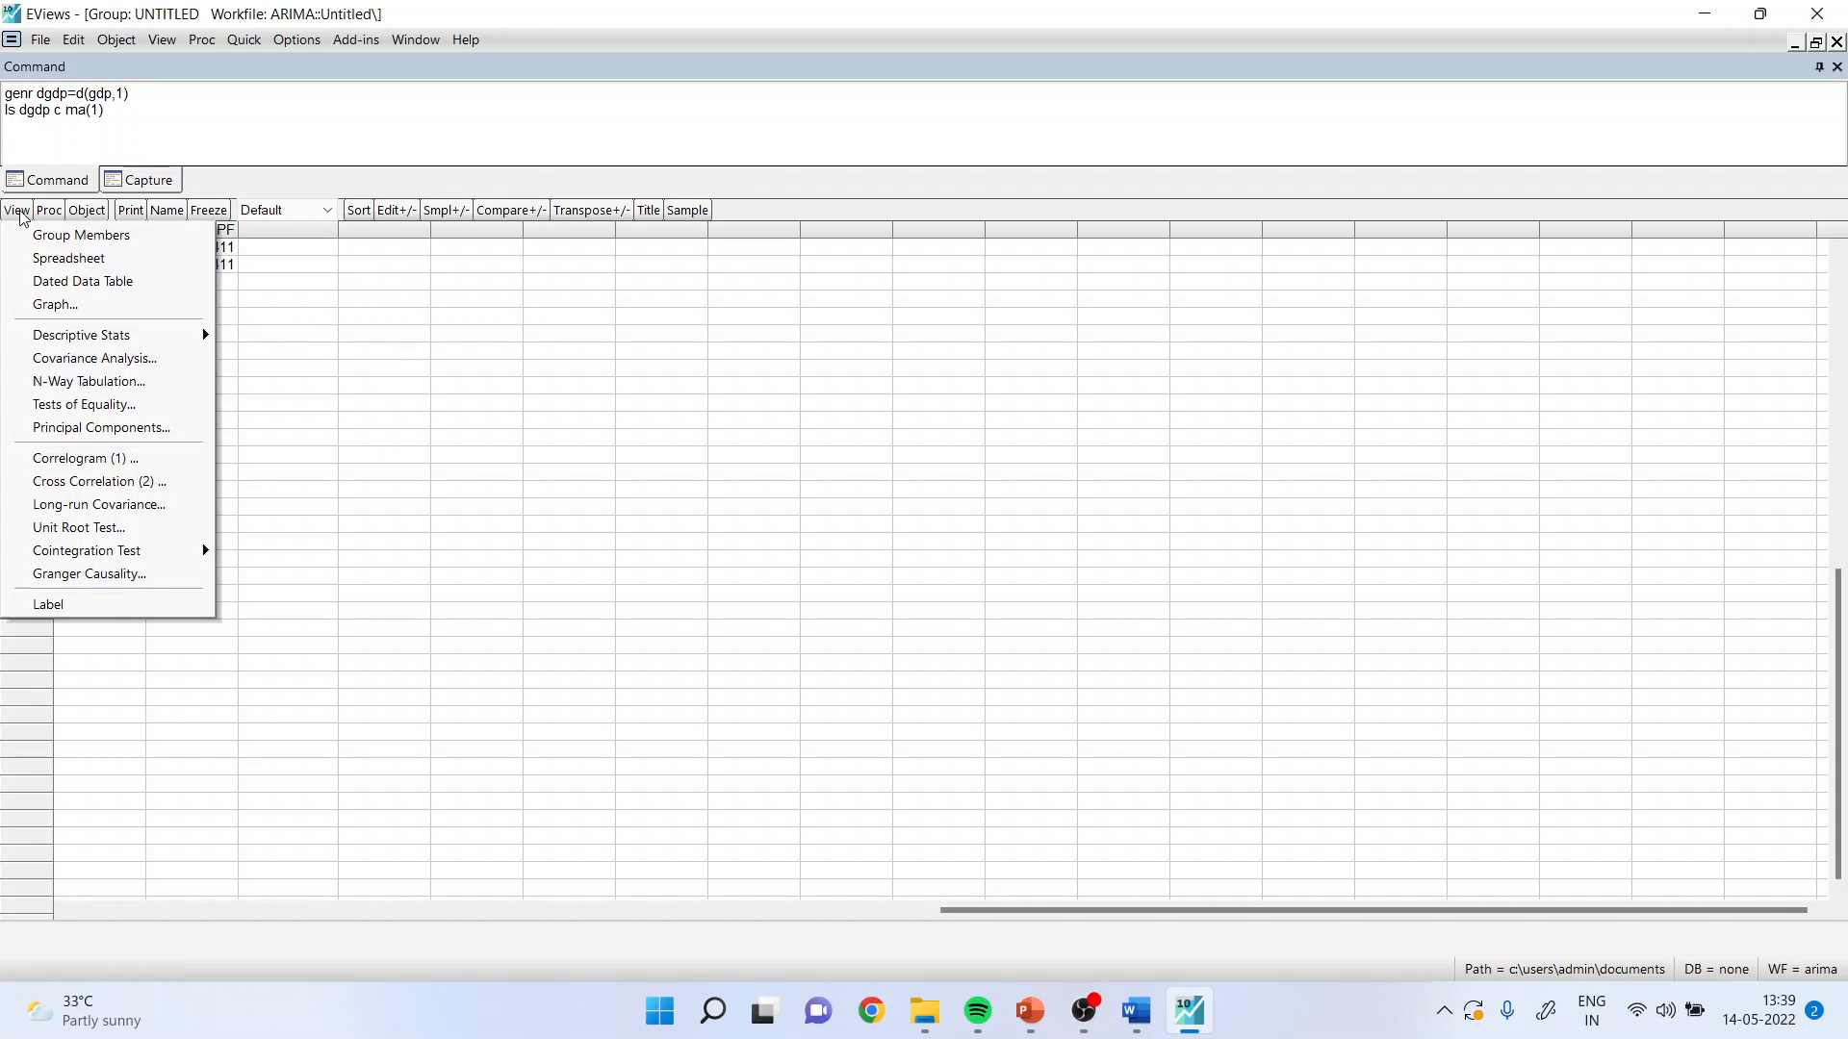
click(65, 301)
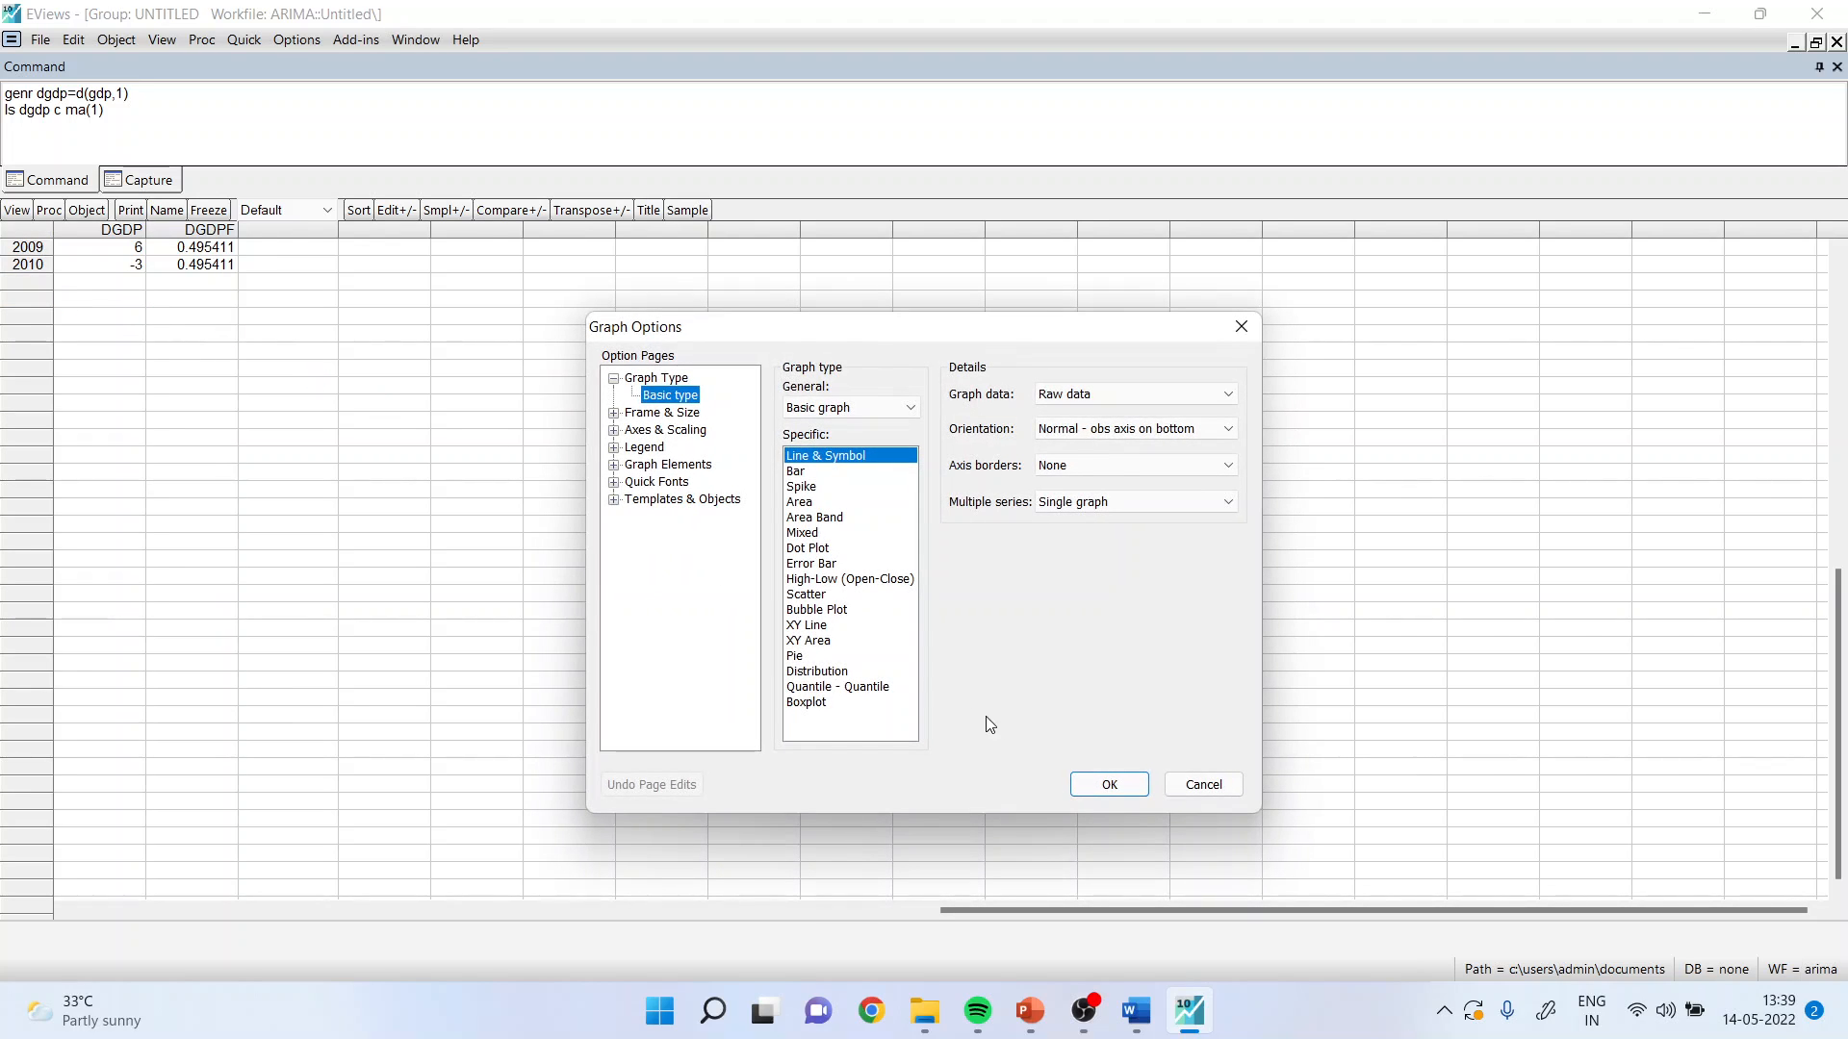
click(1108, 786)
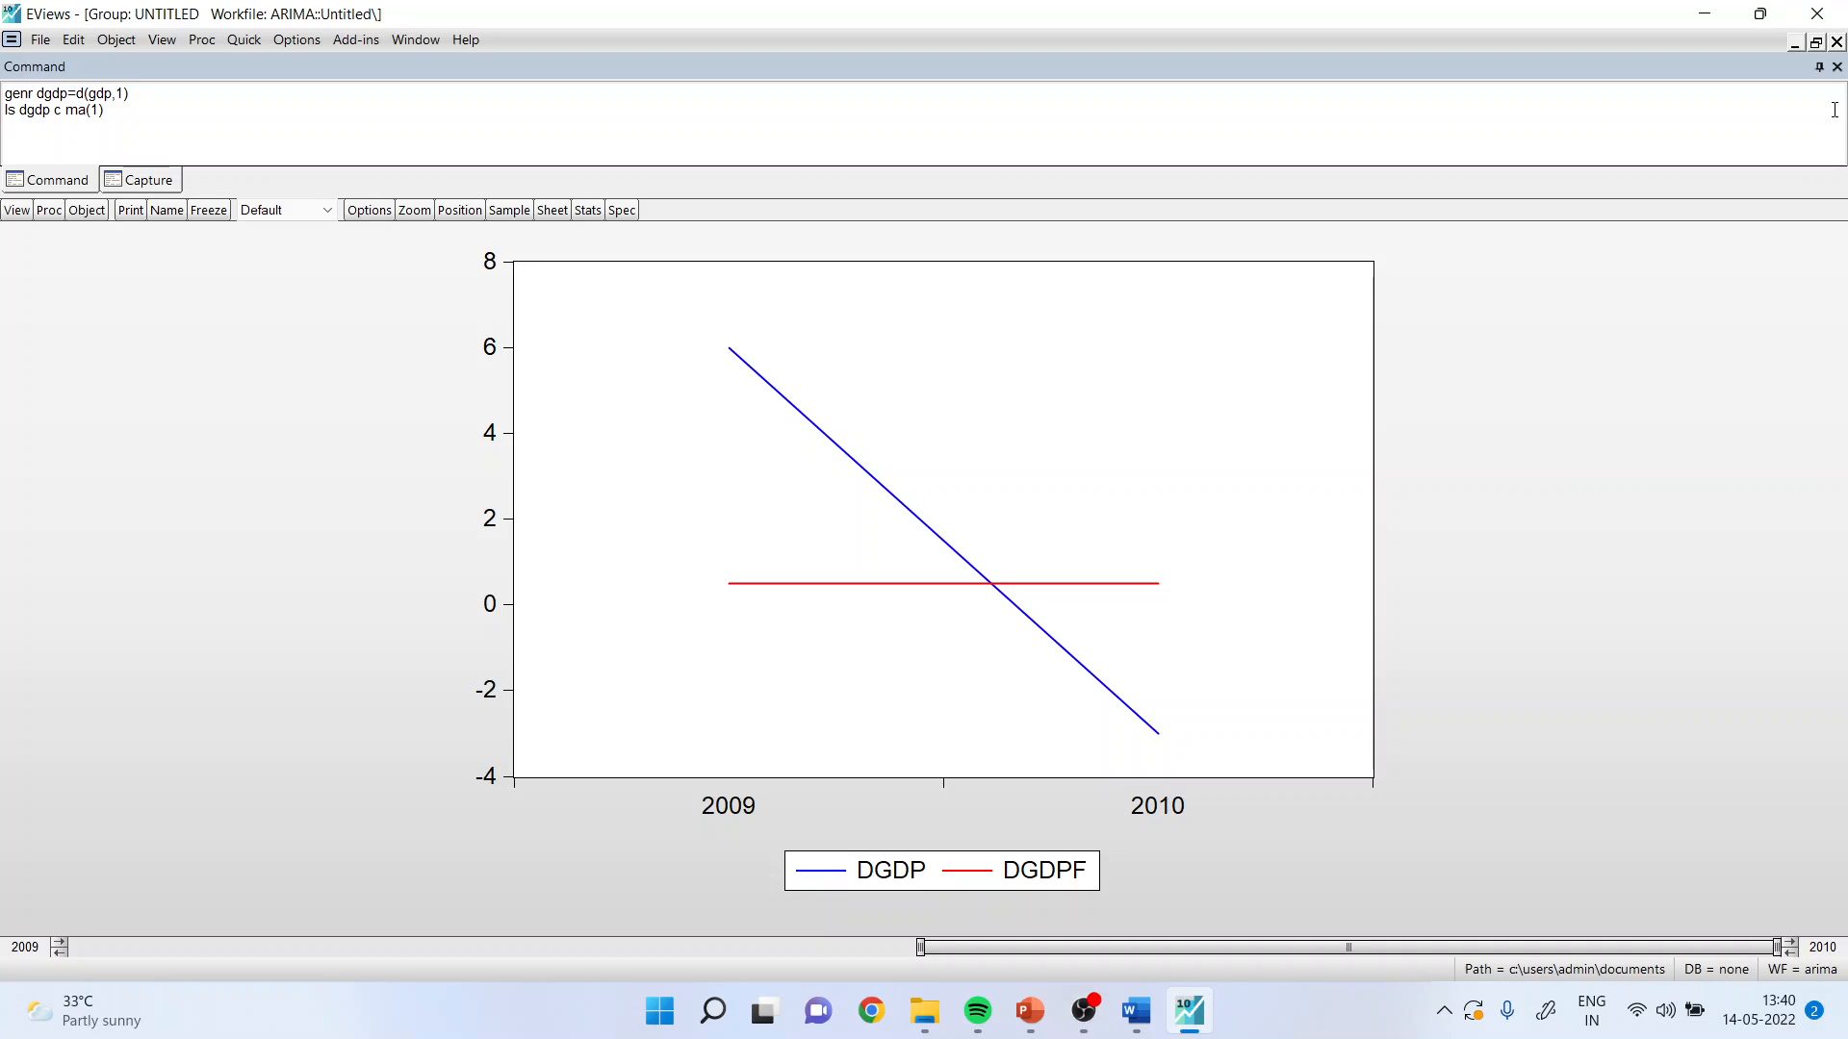
click(1836, 41)
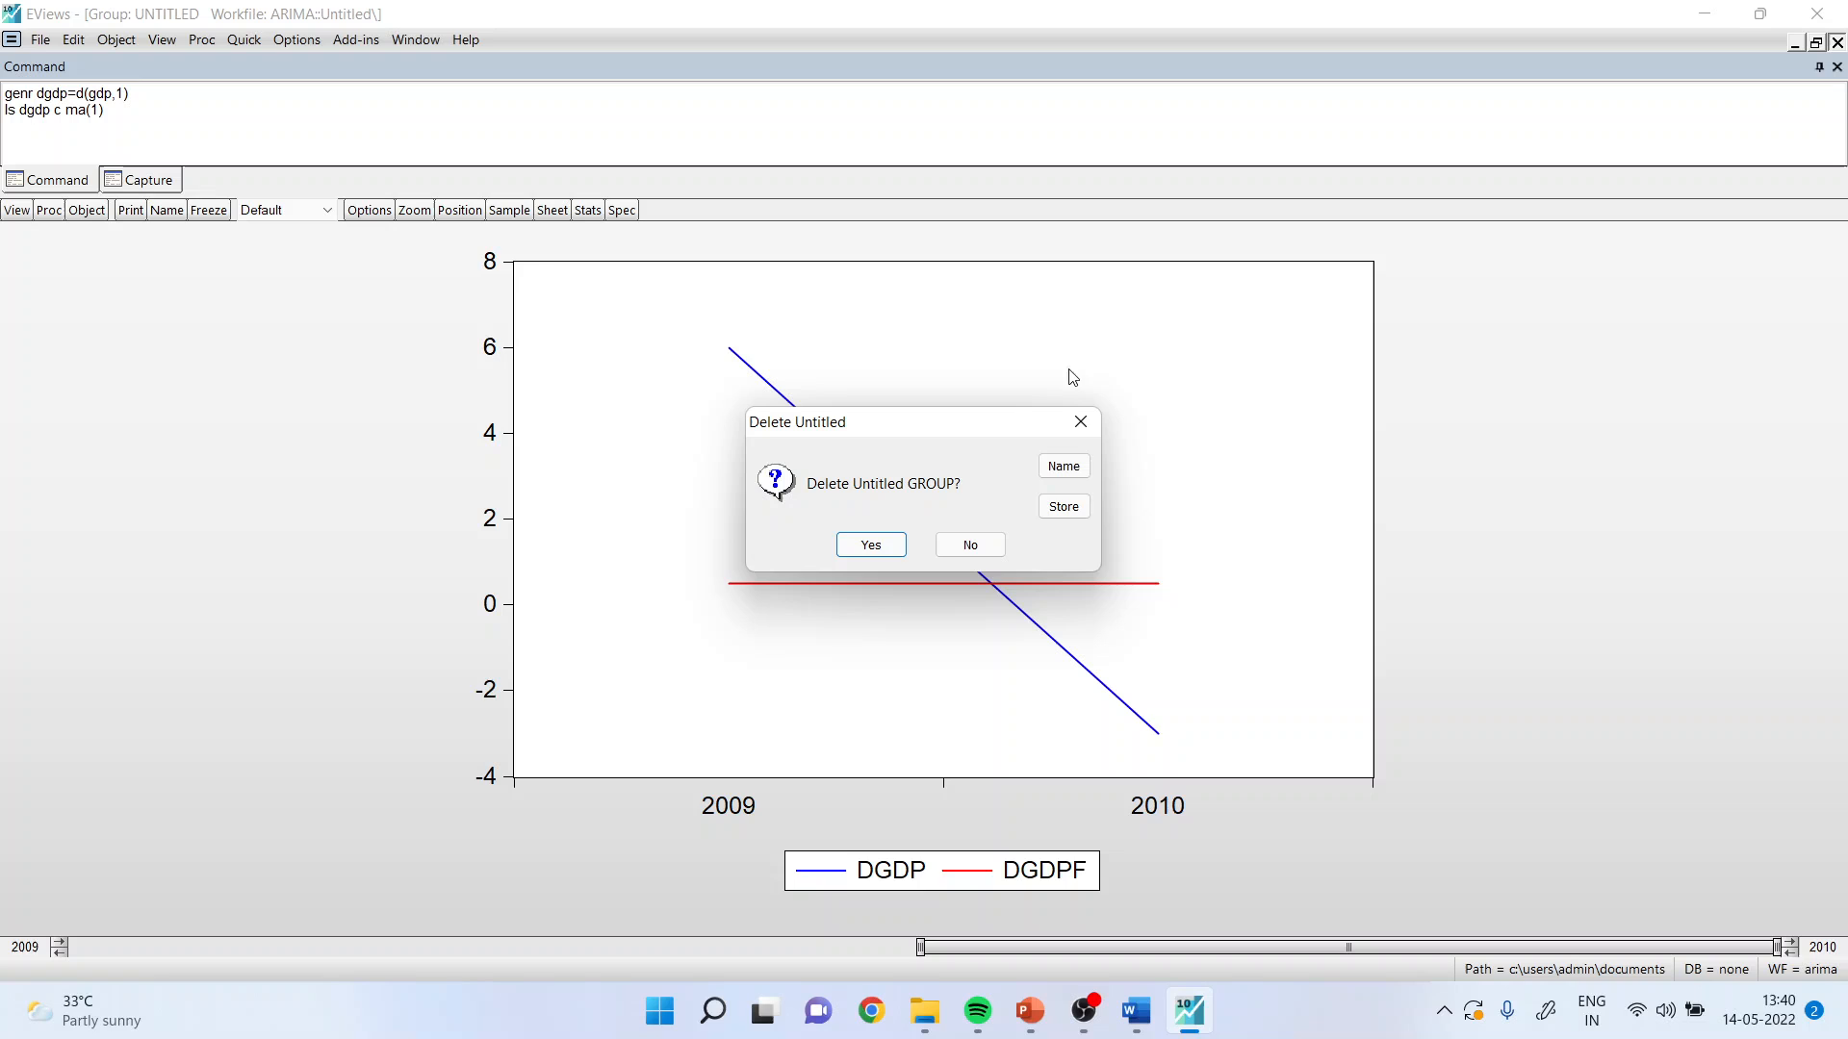
click(852, 544)
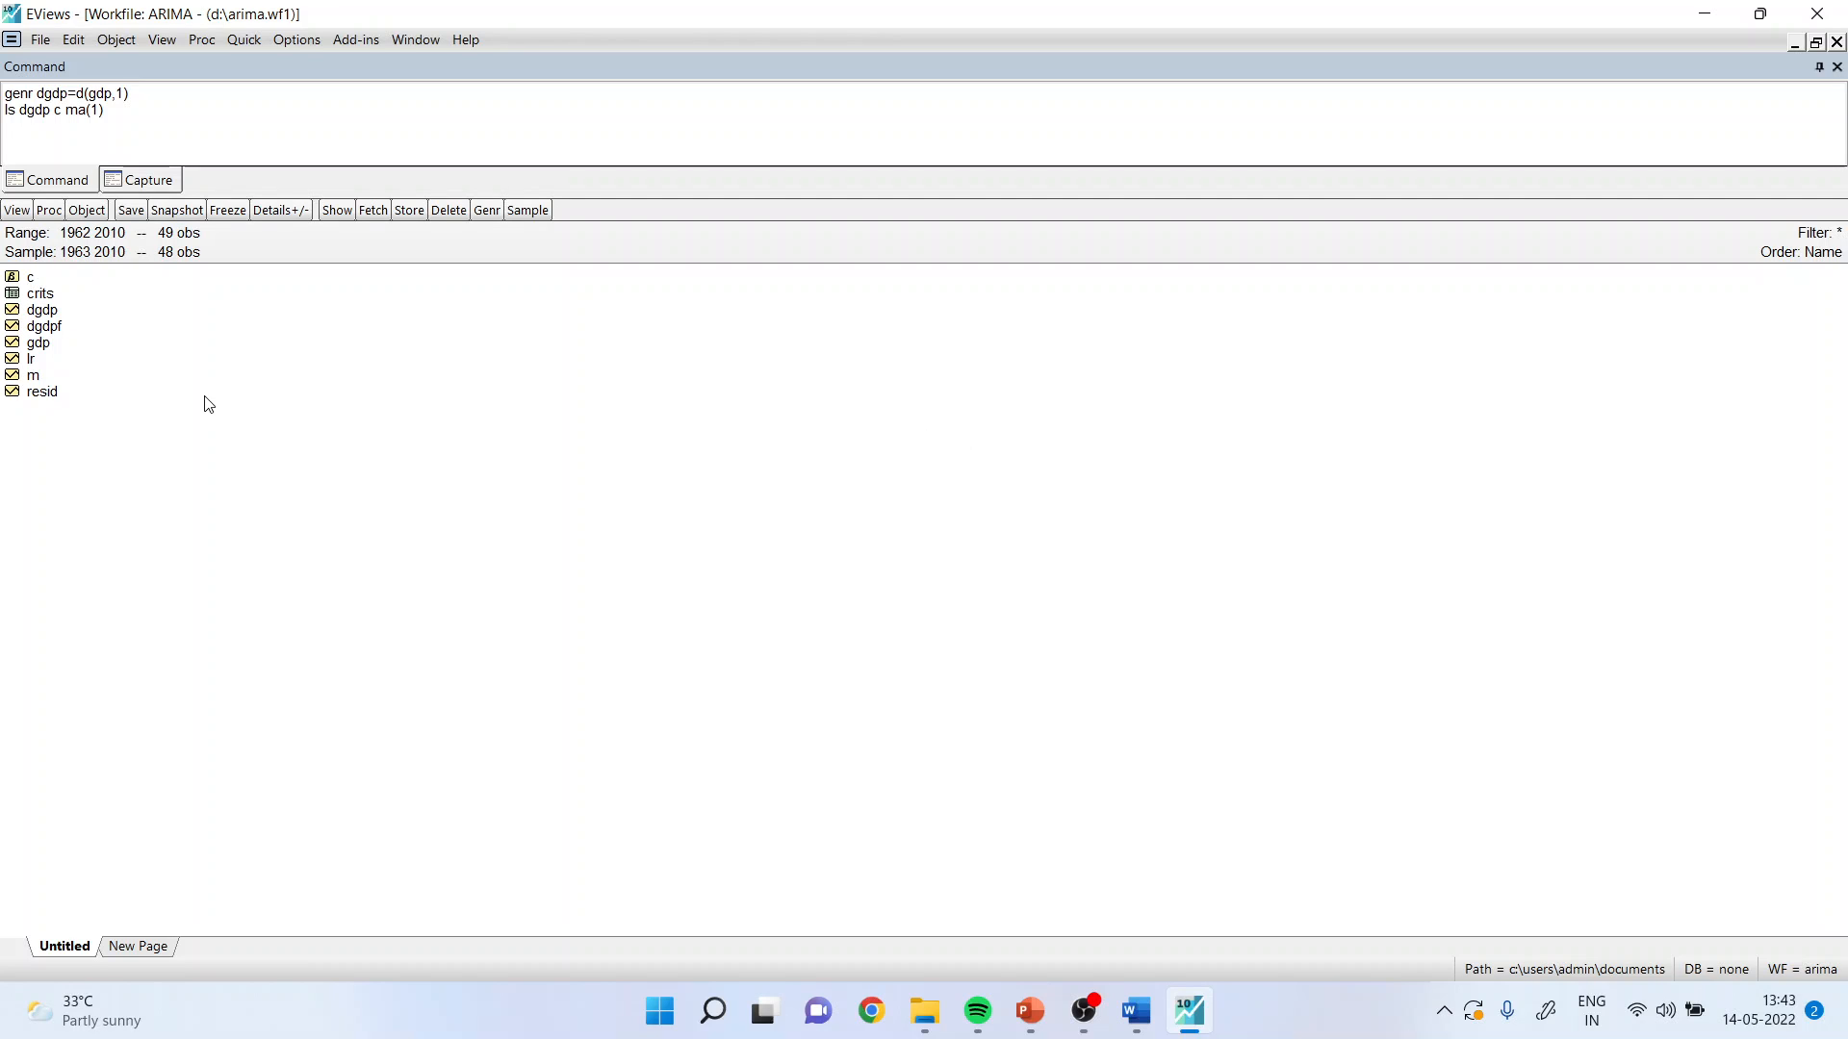
Open the dgdp and dgdpf series together as a group from the workfile.
click(56, 311)
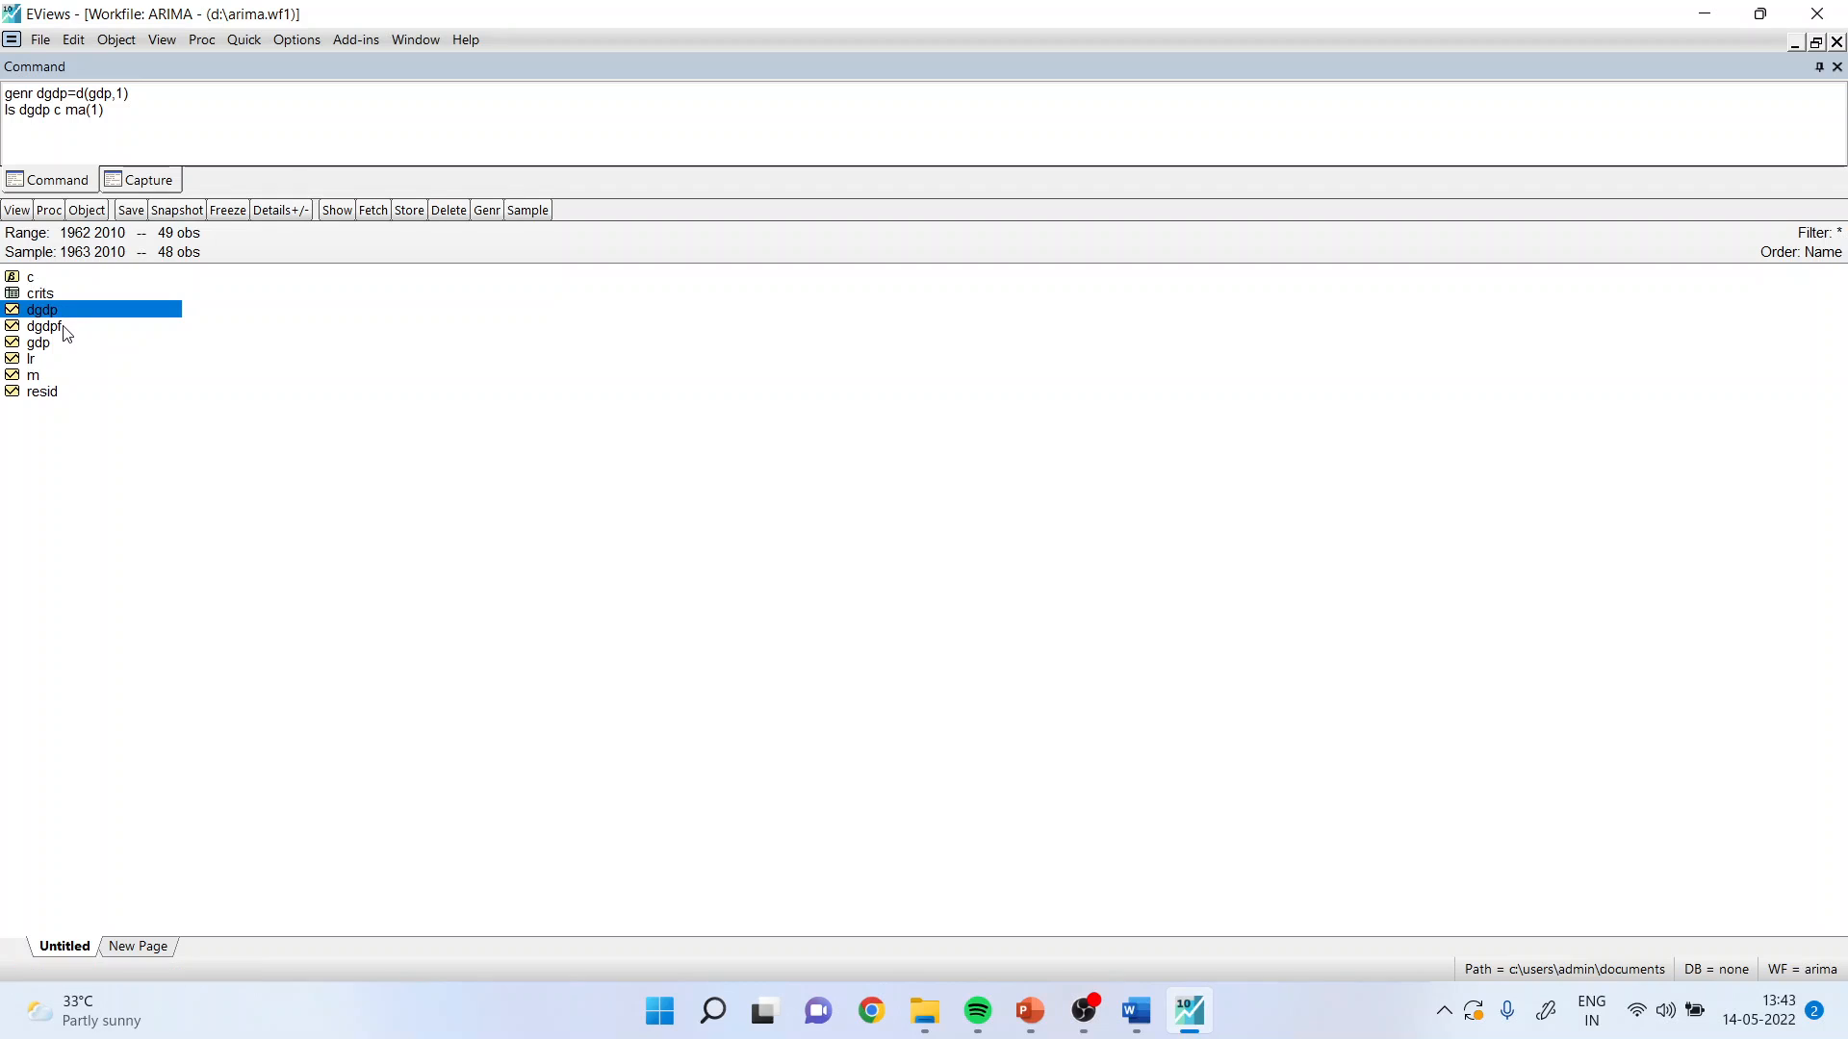
ctrl+click(61, 327)
right_click(82, 320)
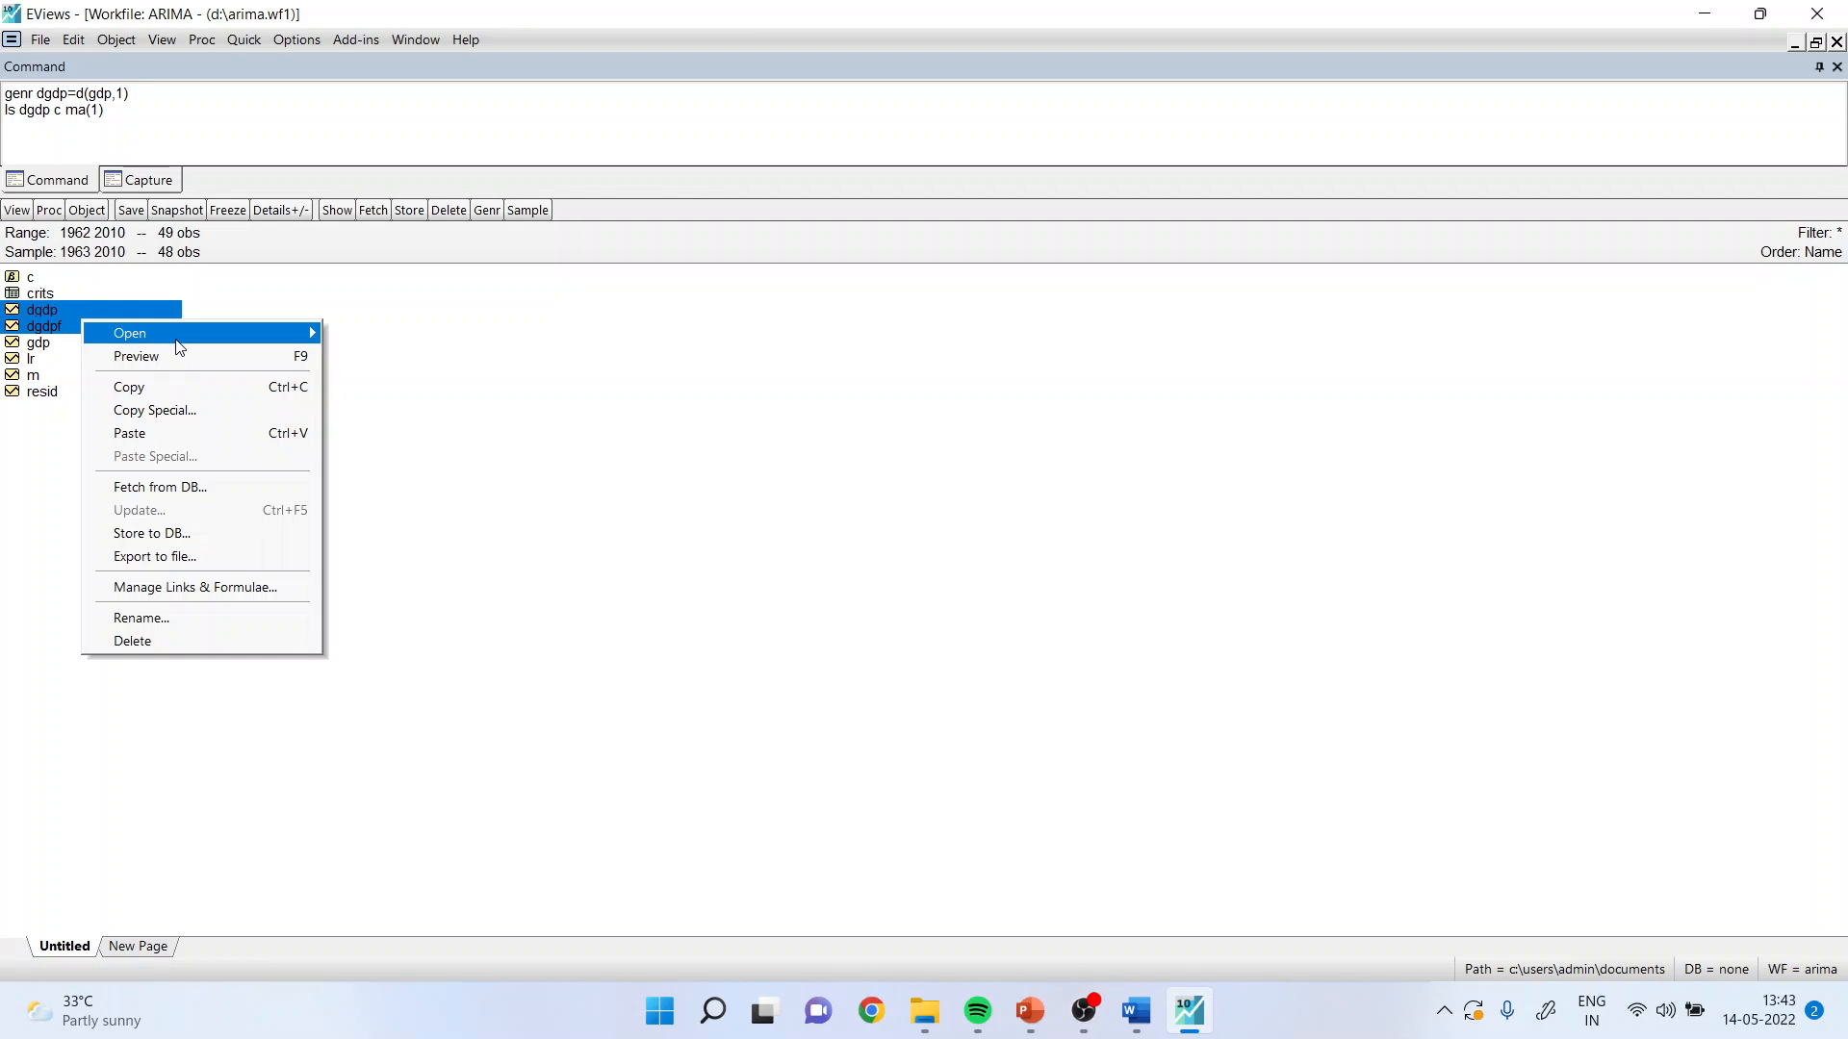
mouse_move(183, 333)
click(404, 333)
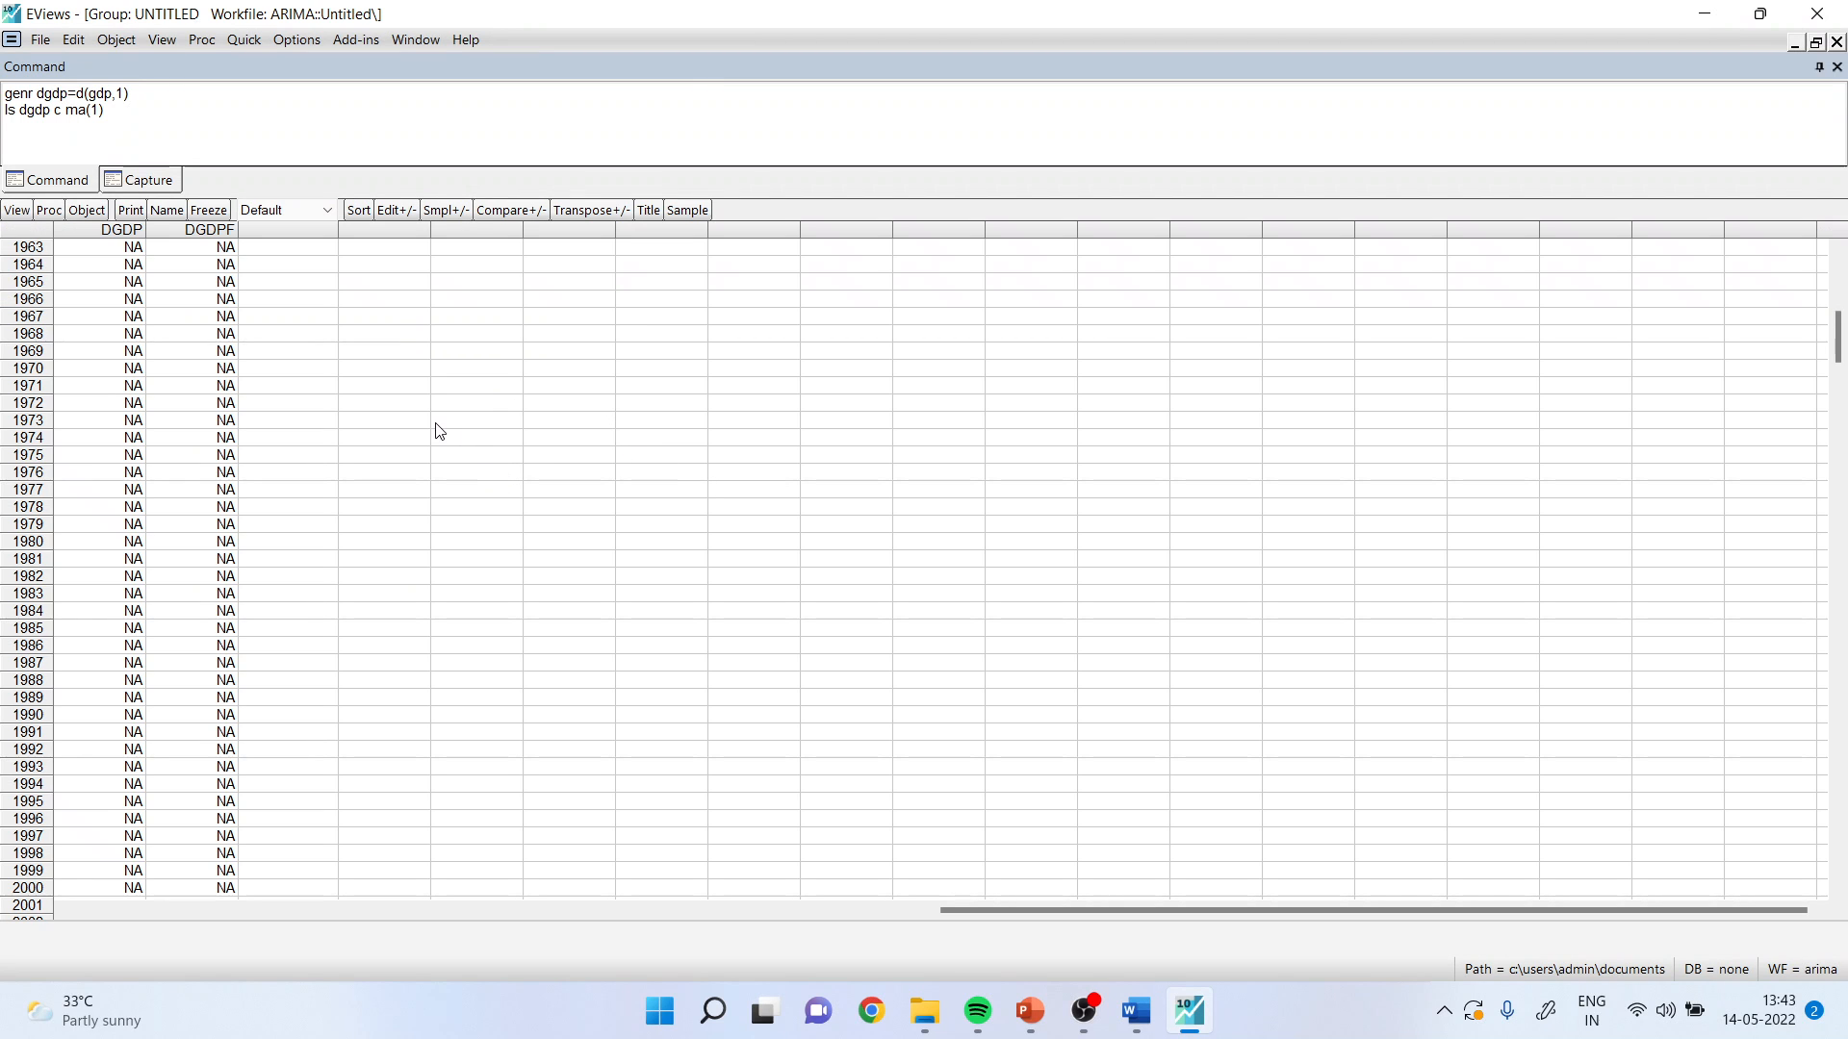
Compare the actual DGDP and forecast DGDPF values for 2008, 2009 and 2010 in the group spreadsheet.
scroll(438, 430, down, 4)
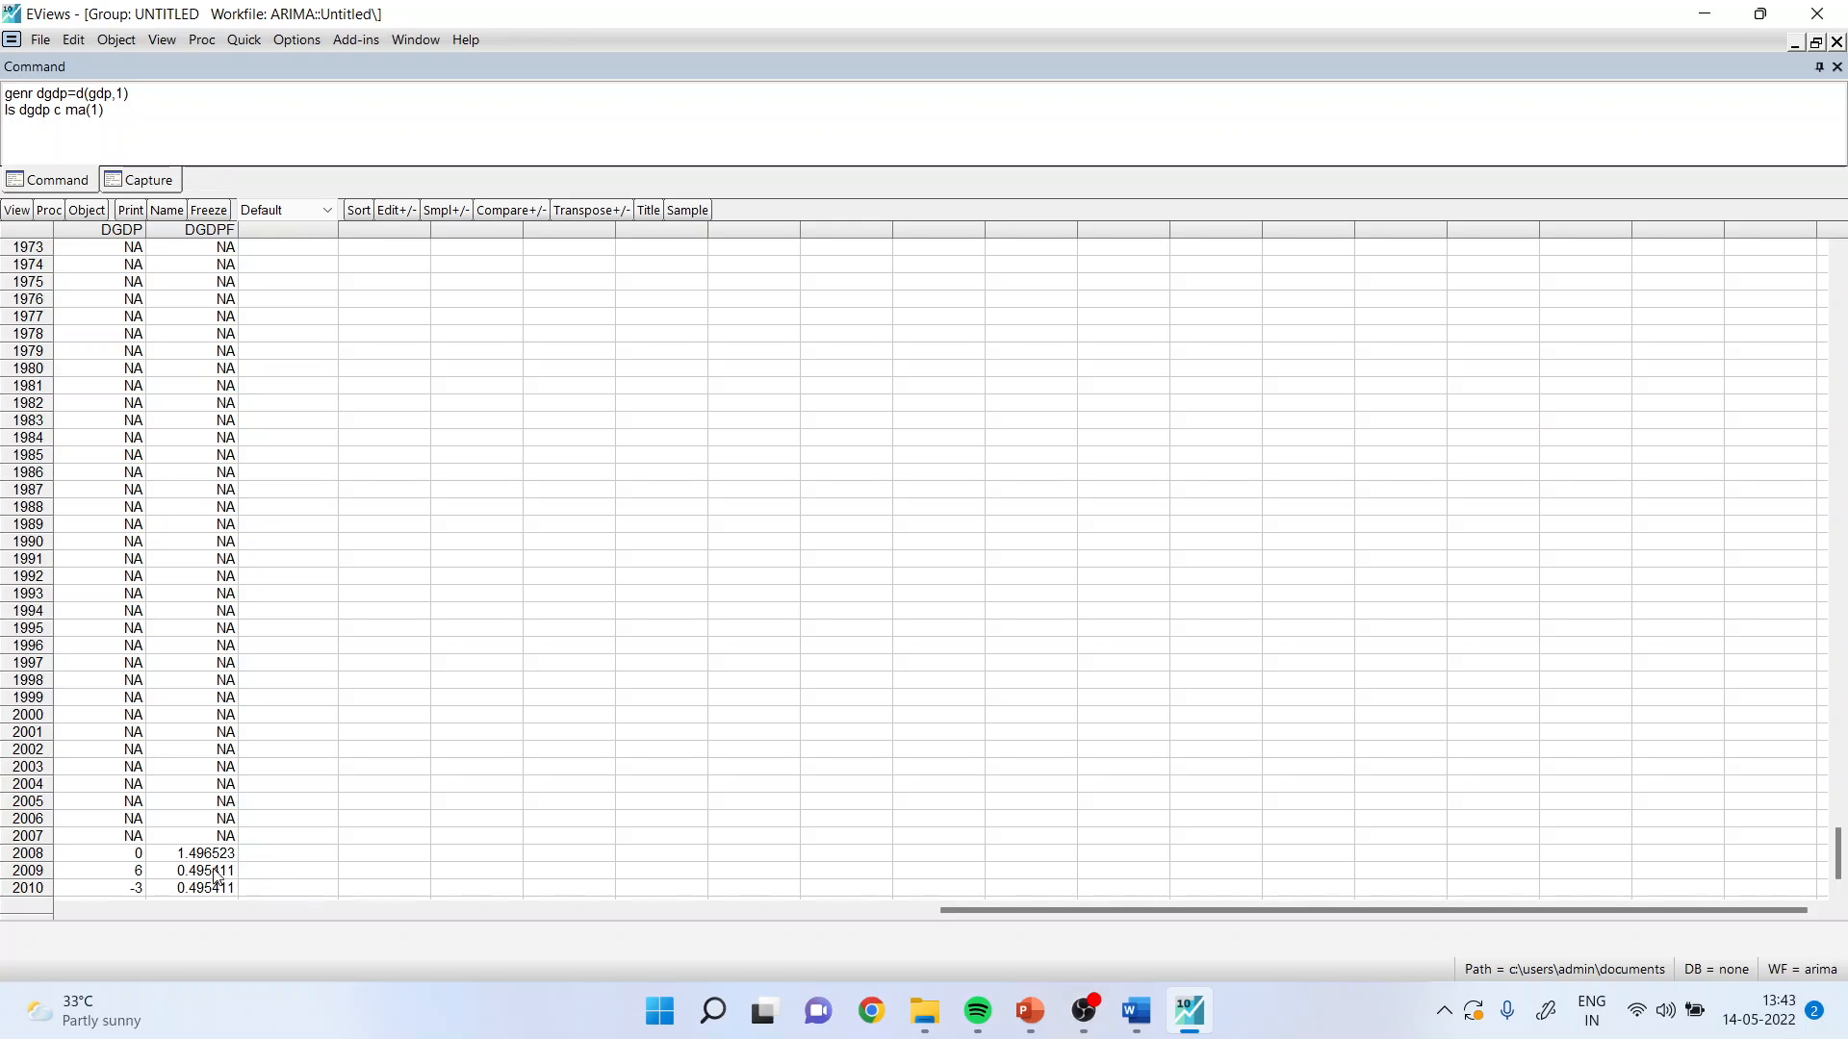
click(113, 860)
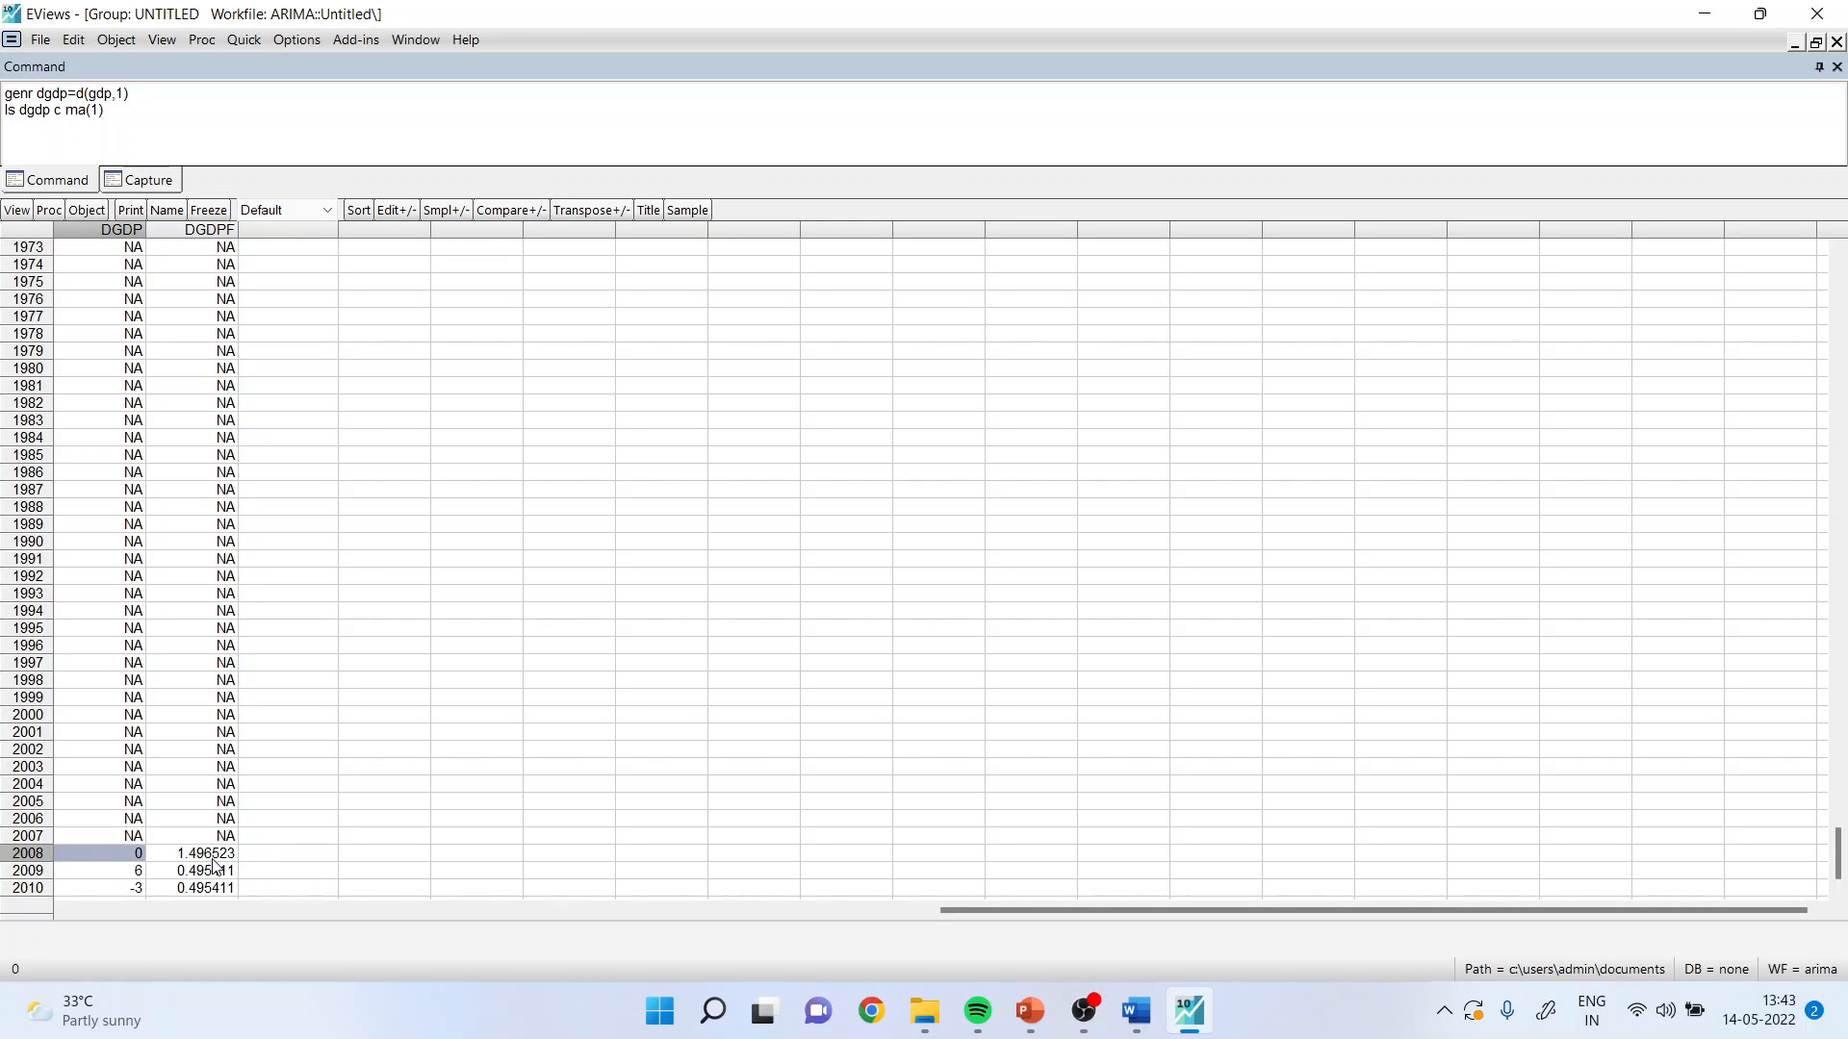
click(210, 859)
click(139, 871)
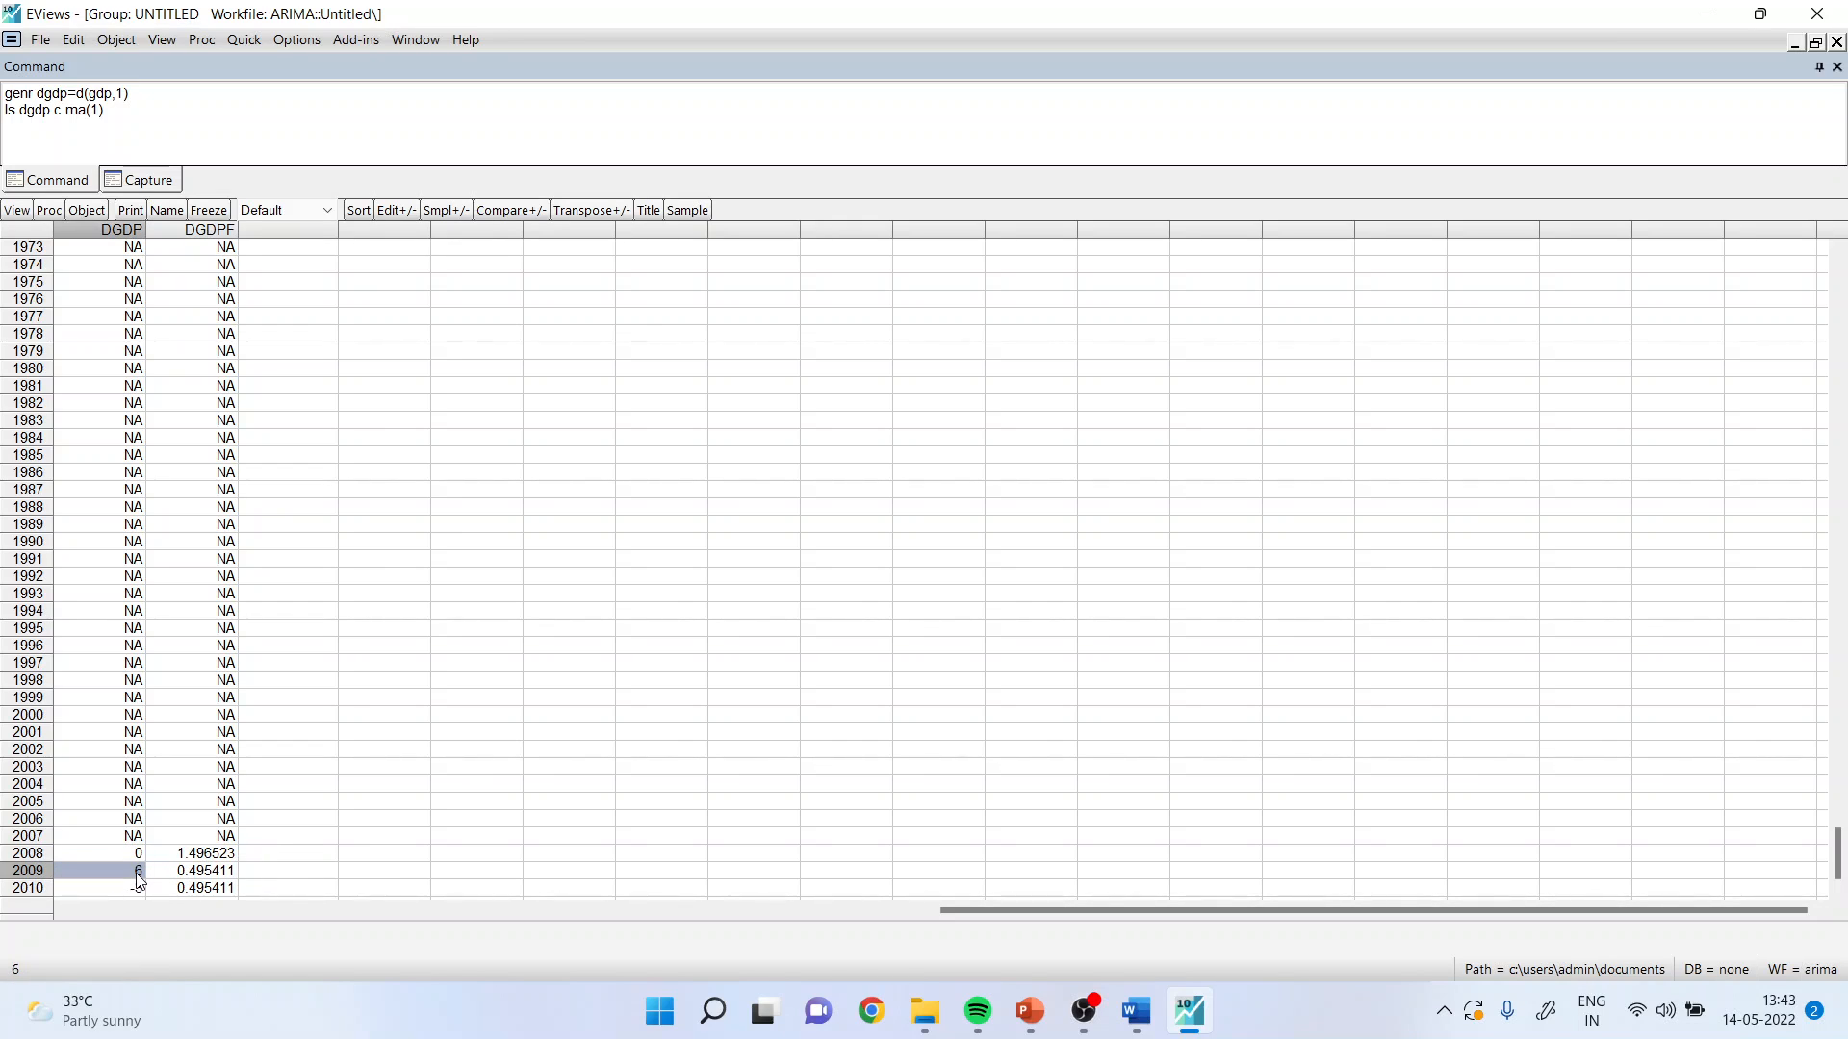
click(197, 871)
click(135, 887)
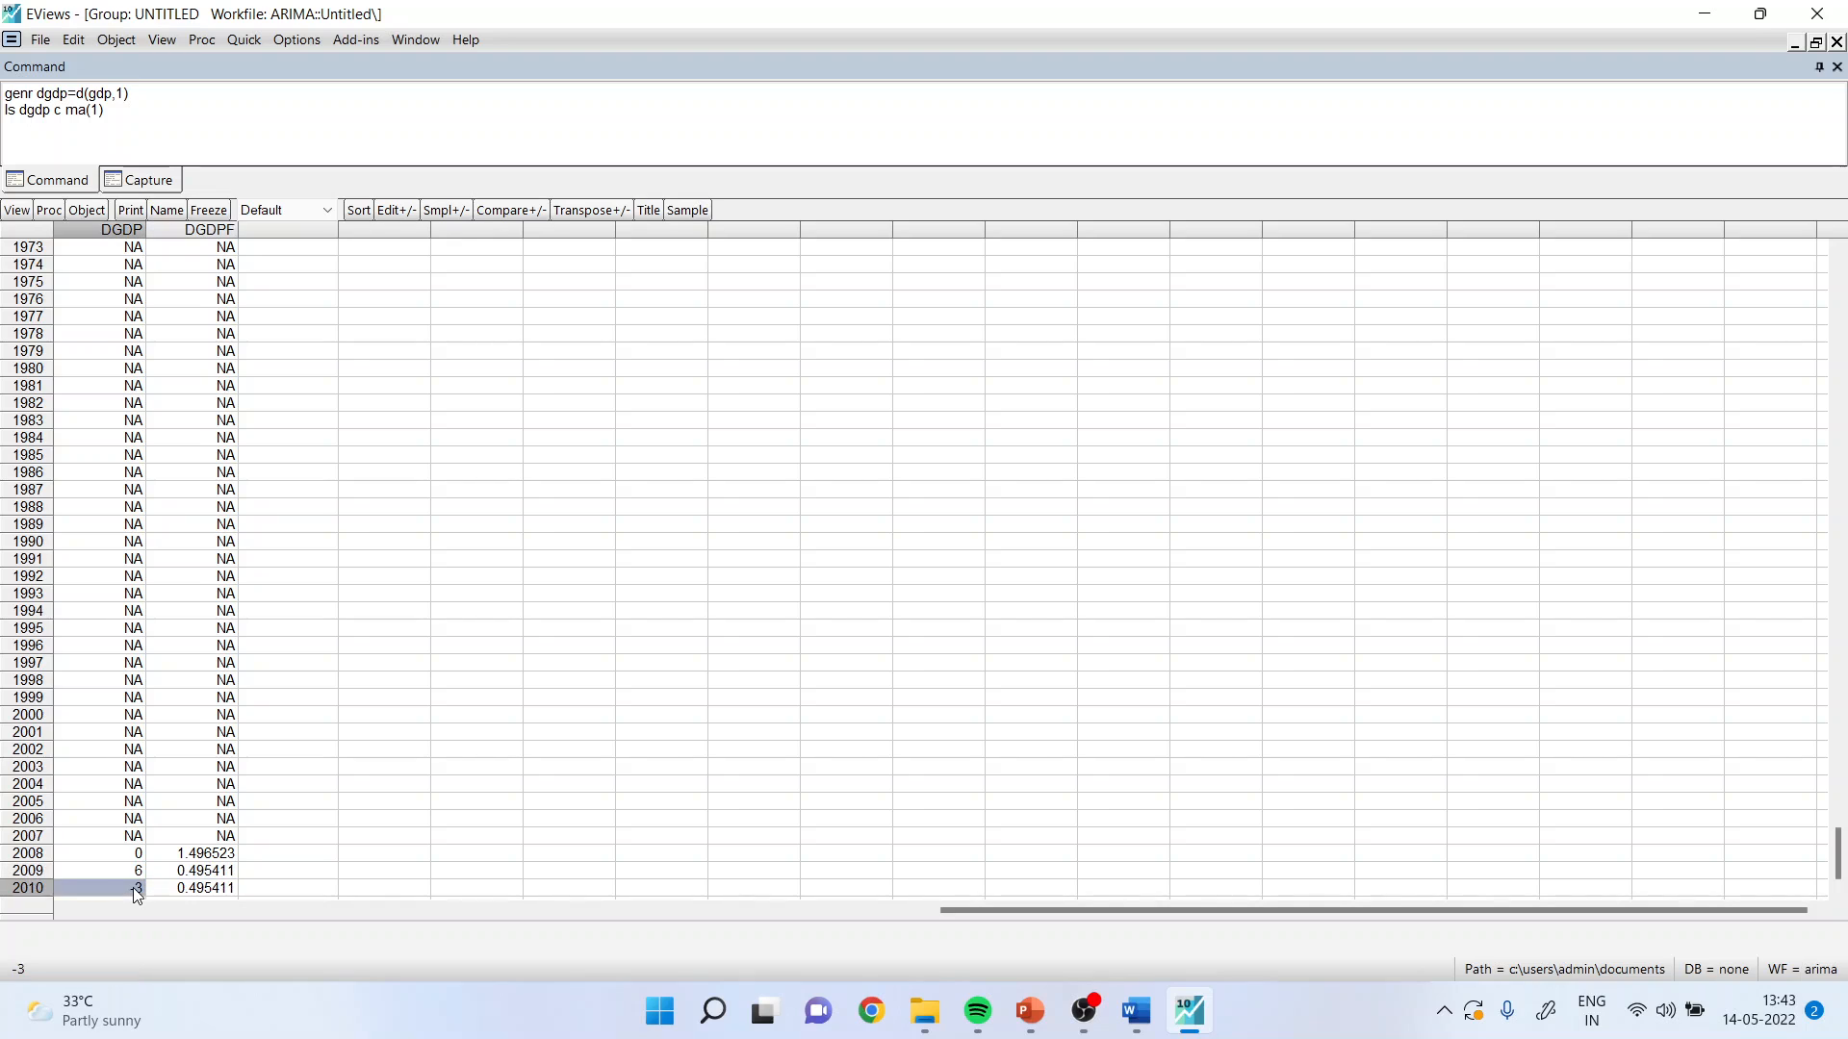
click(202, 888)
Show the group as a basic line graph of raw data and narrow its displayed range to the last few years.
click(18, 210)
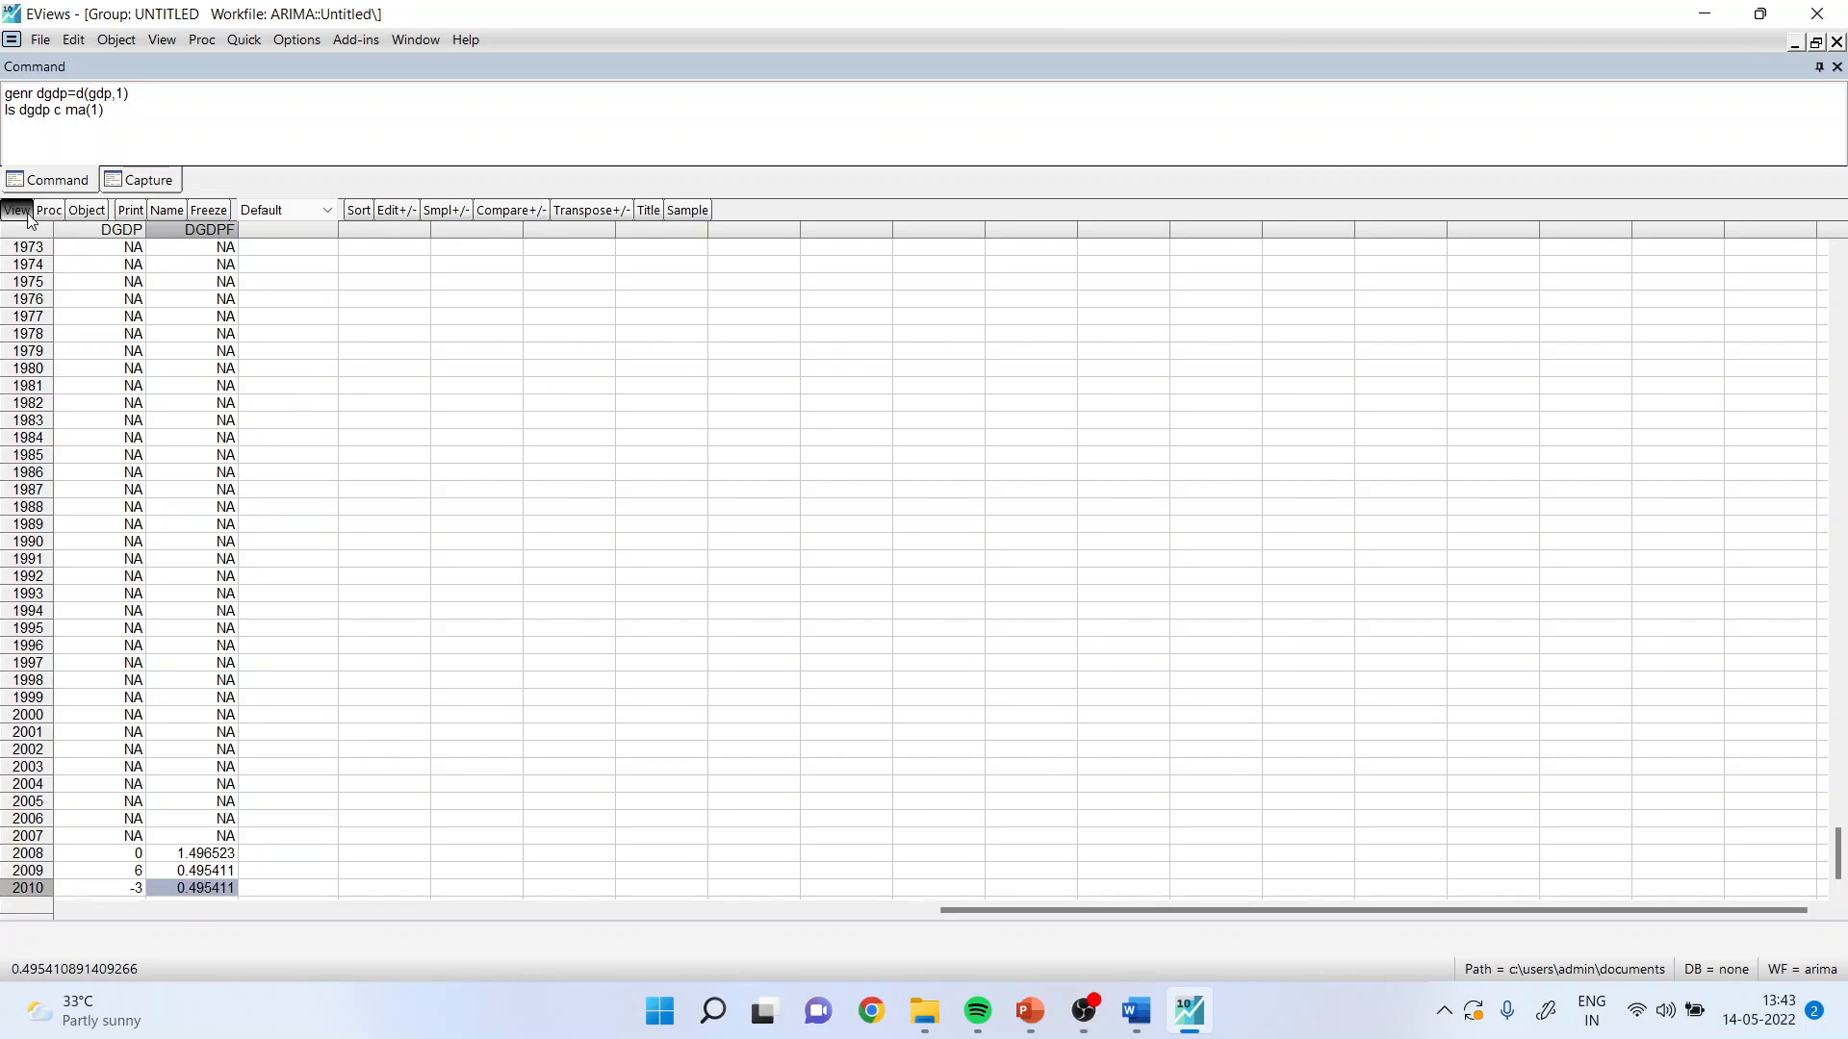
click(59, 304)
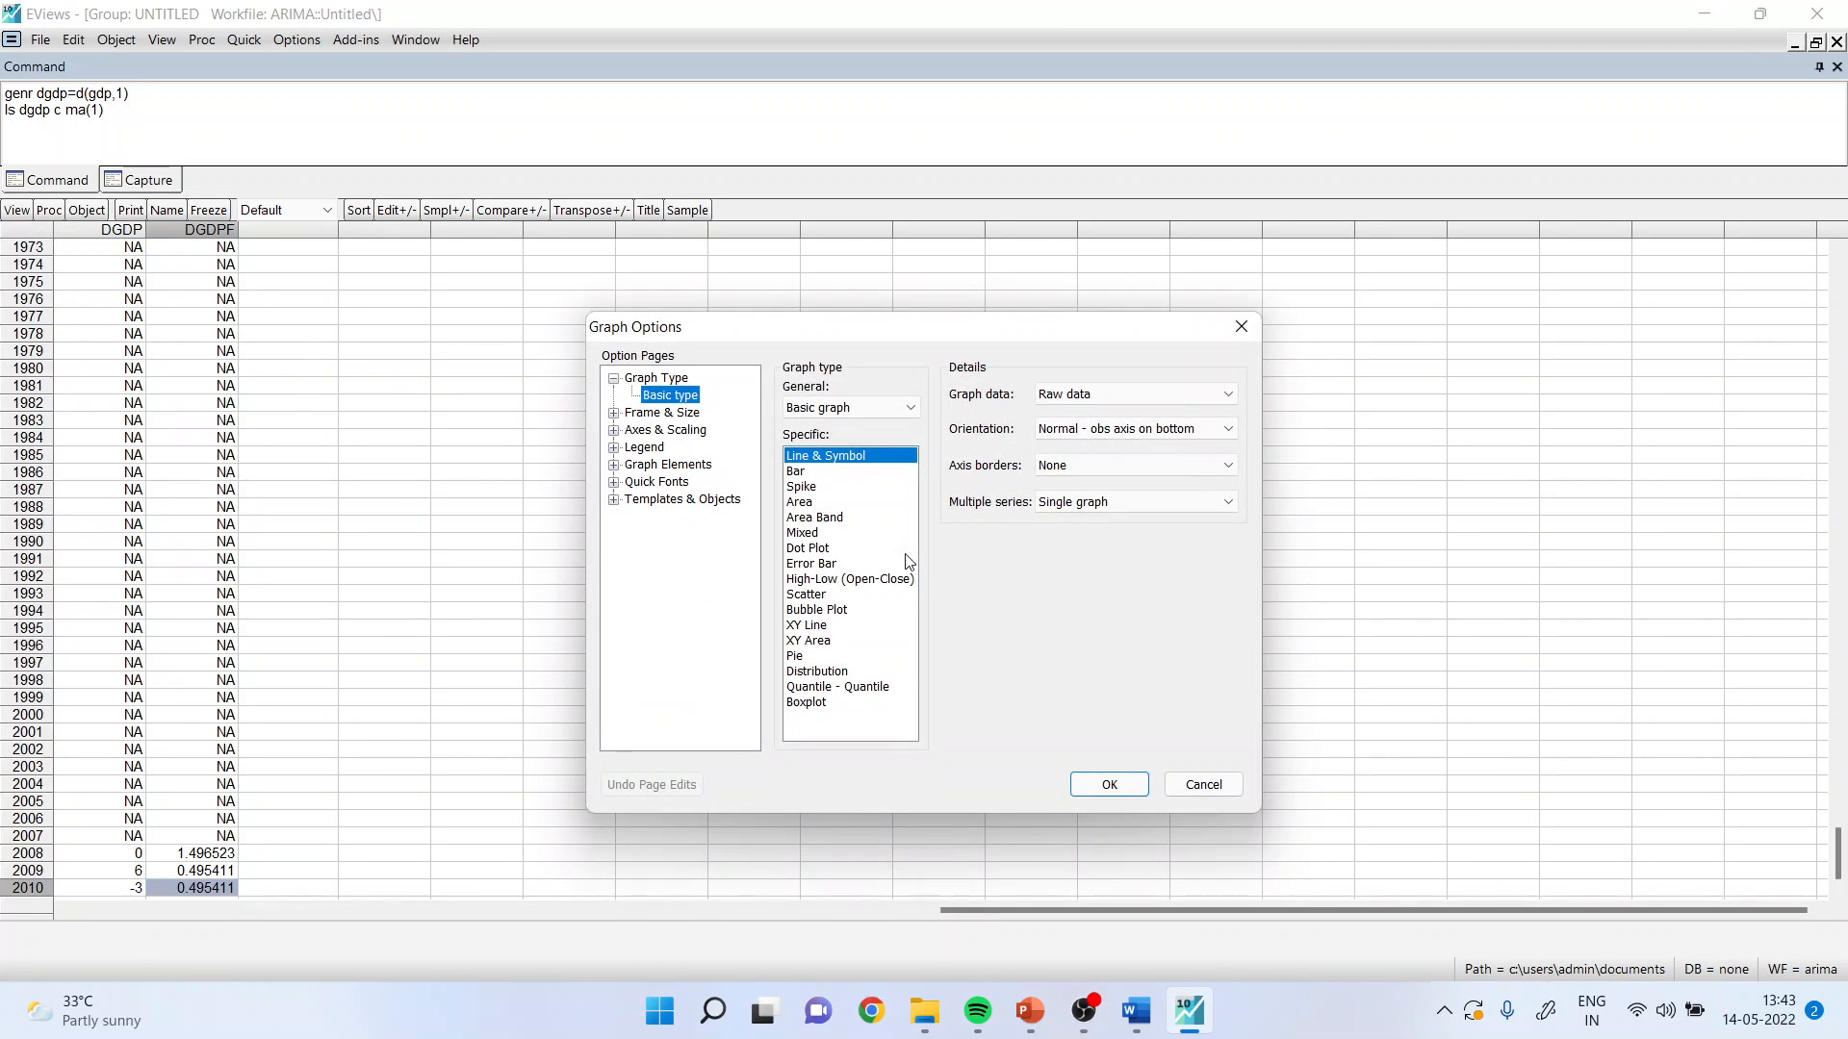
click(1099, 785)
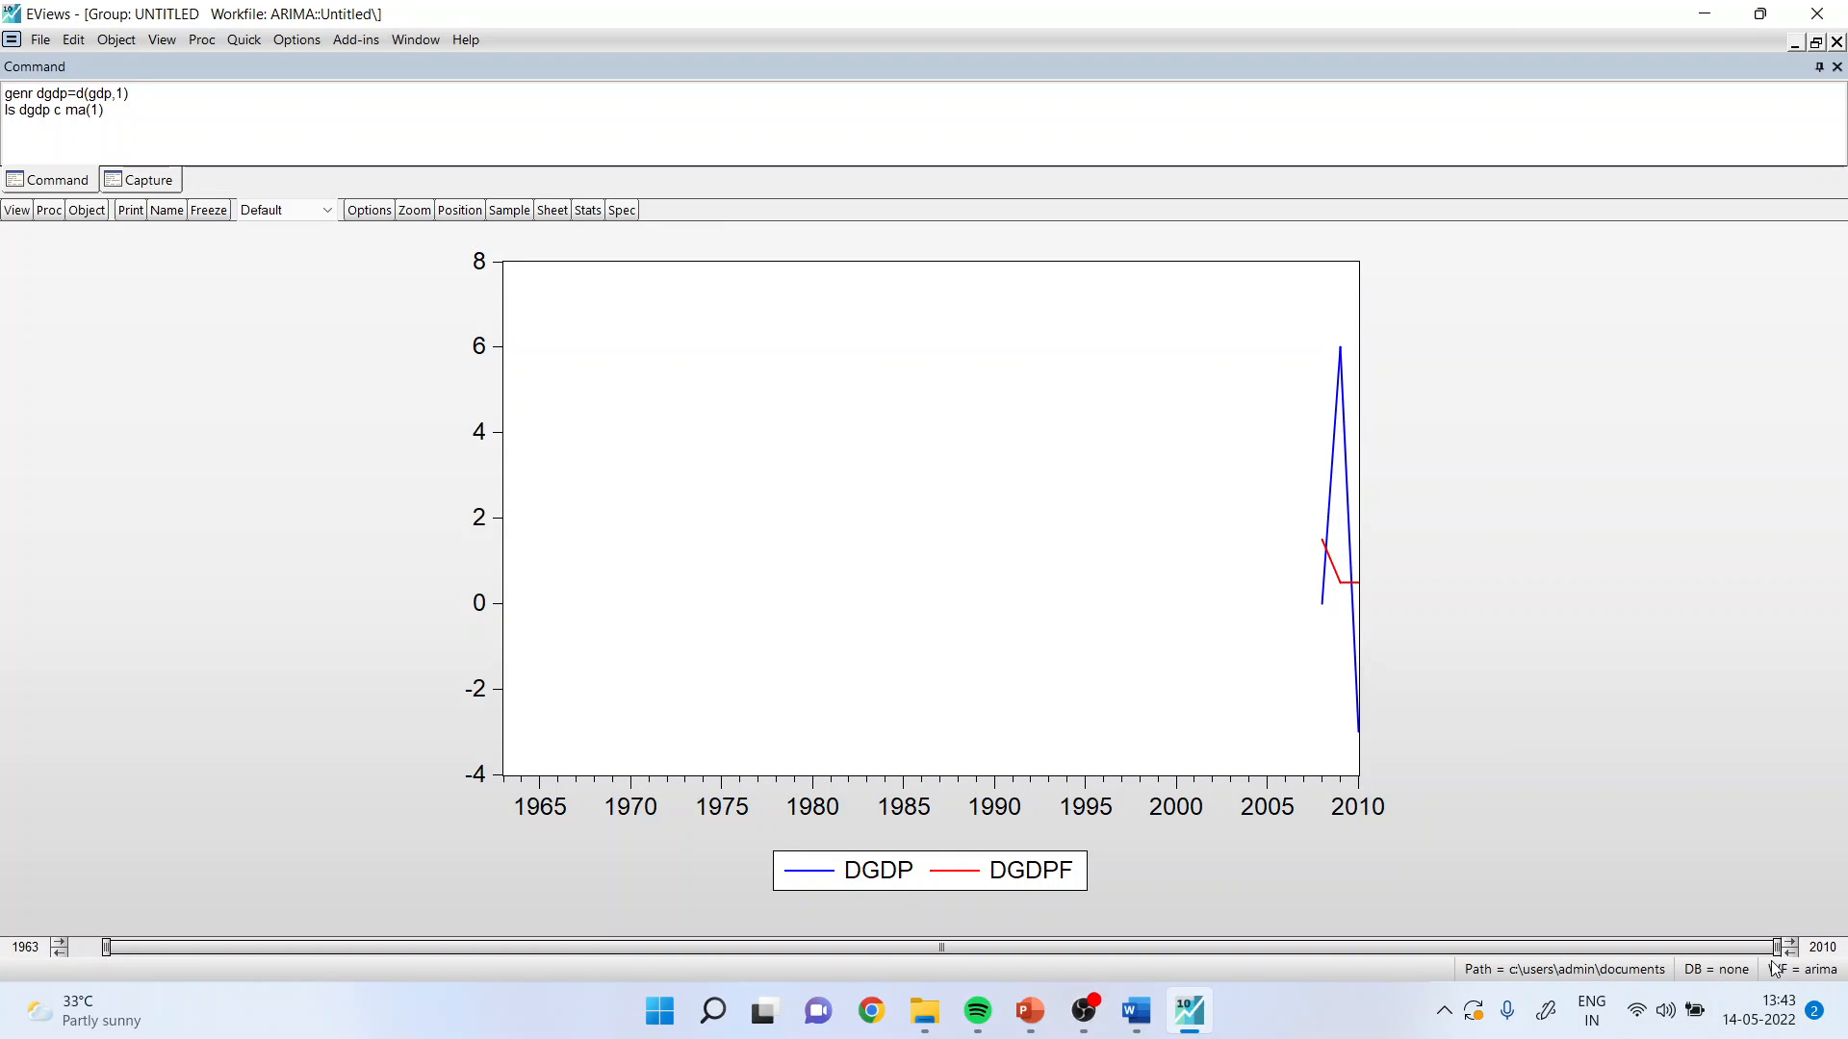
mouse_move(1777, 947)
mouse_down()
mouse_move(1636, 948)
mouse_move(1778, 949)
mouse_up()
drag(107, 947, 1675, 947)
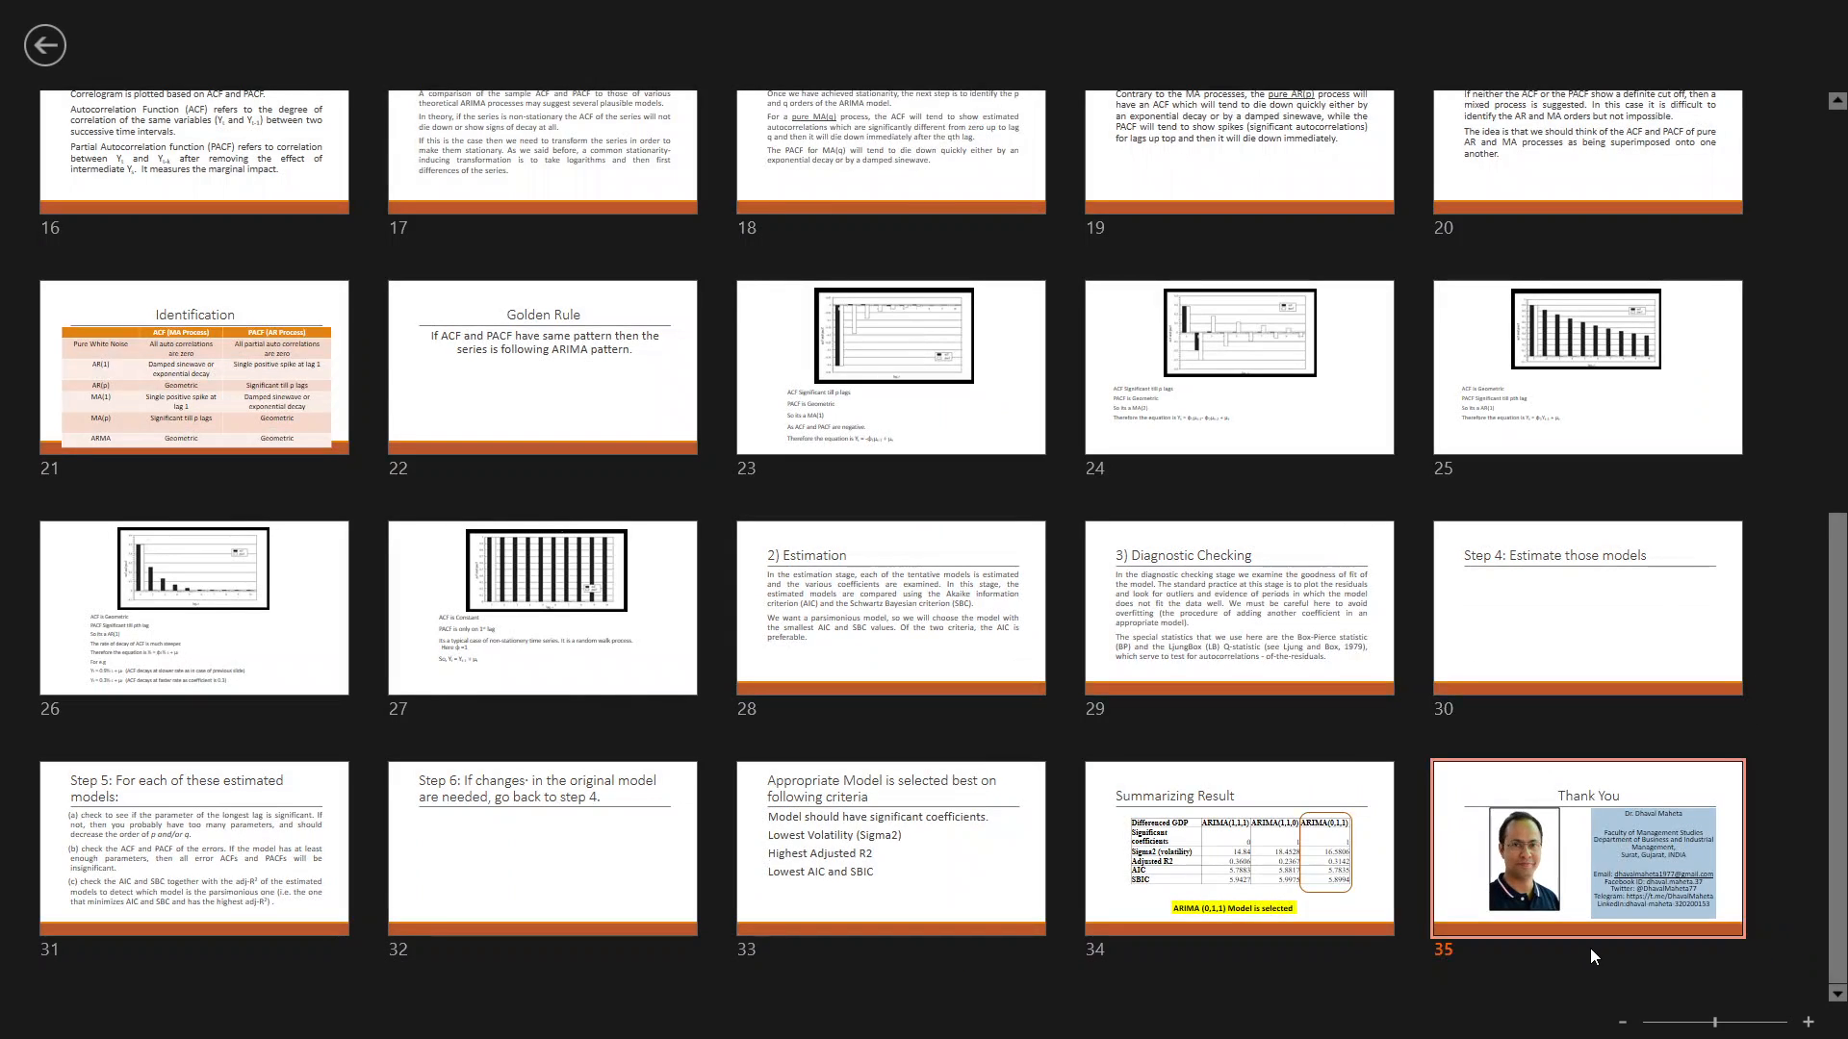
Switch to the PowerPoint slide show and display the closing Thank You slide, number 35.
click(1590, 943)
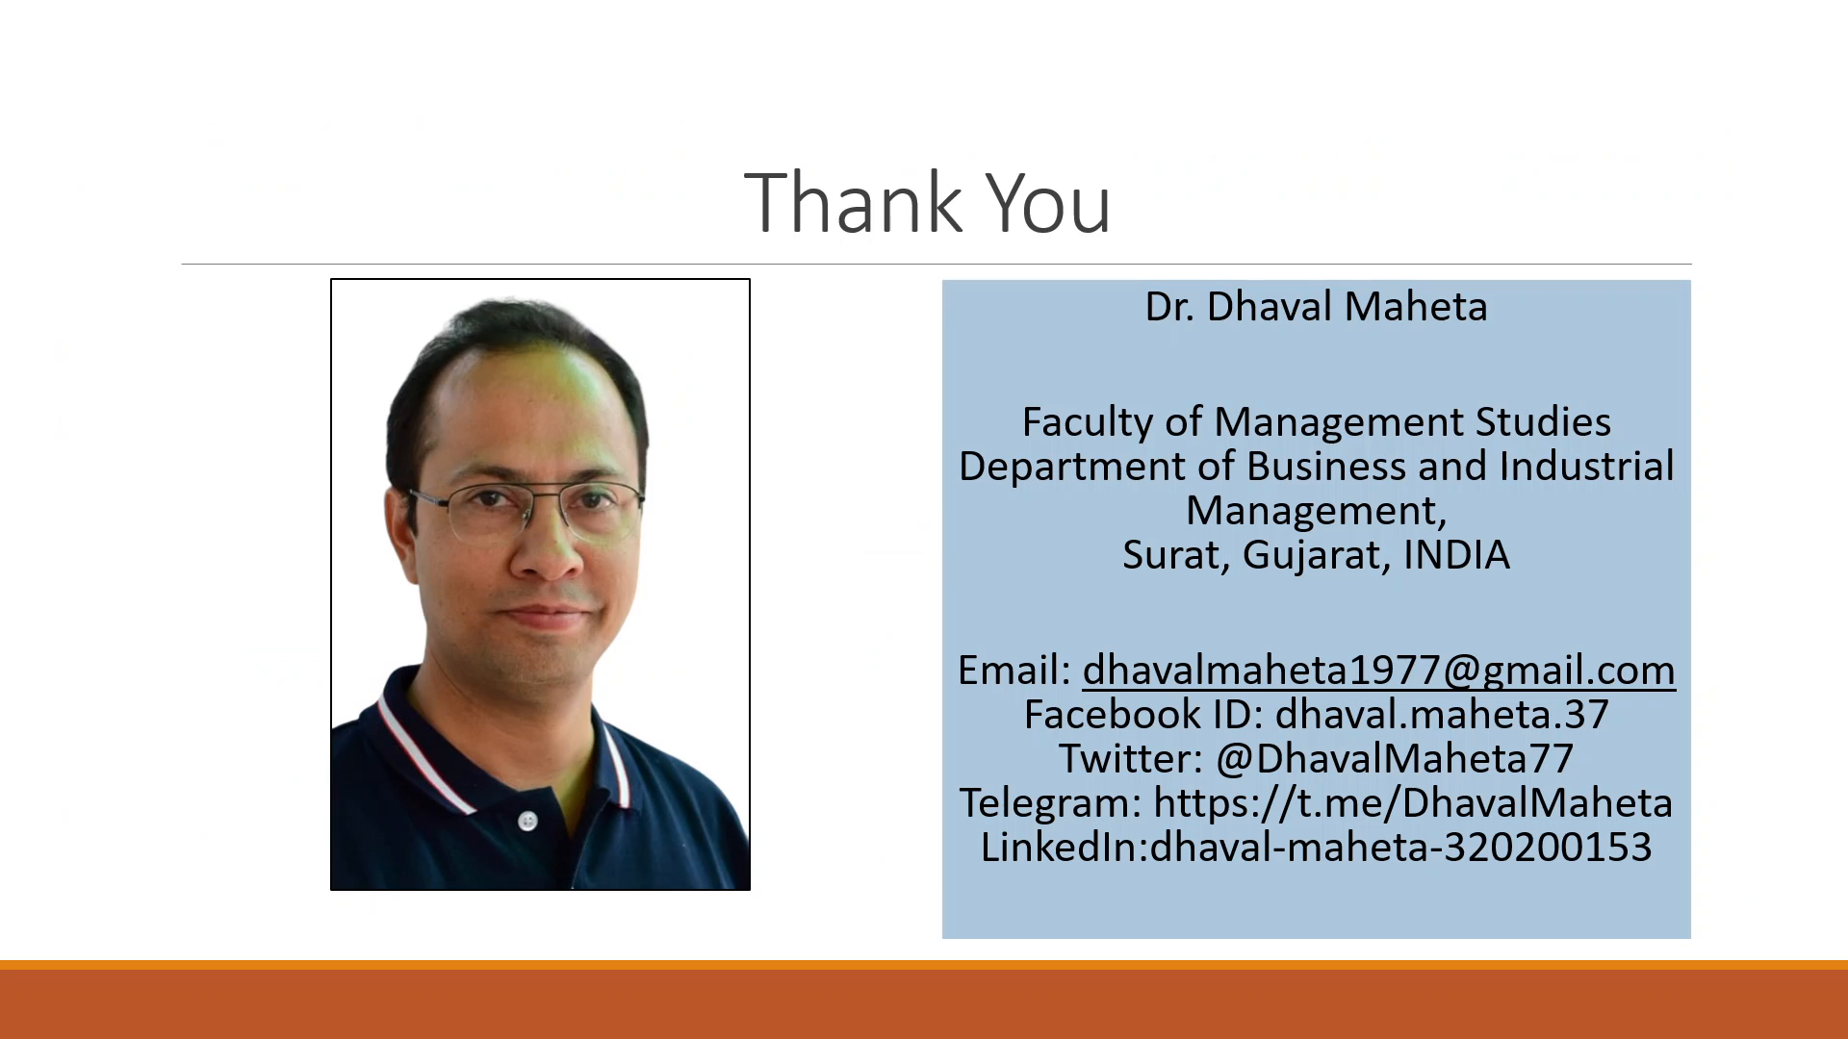